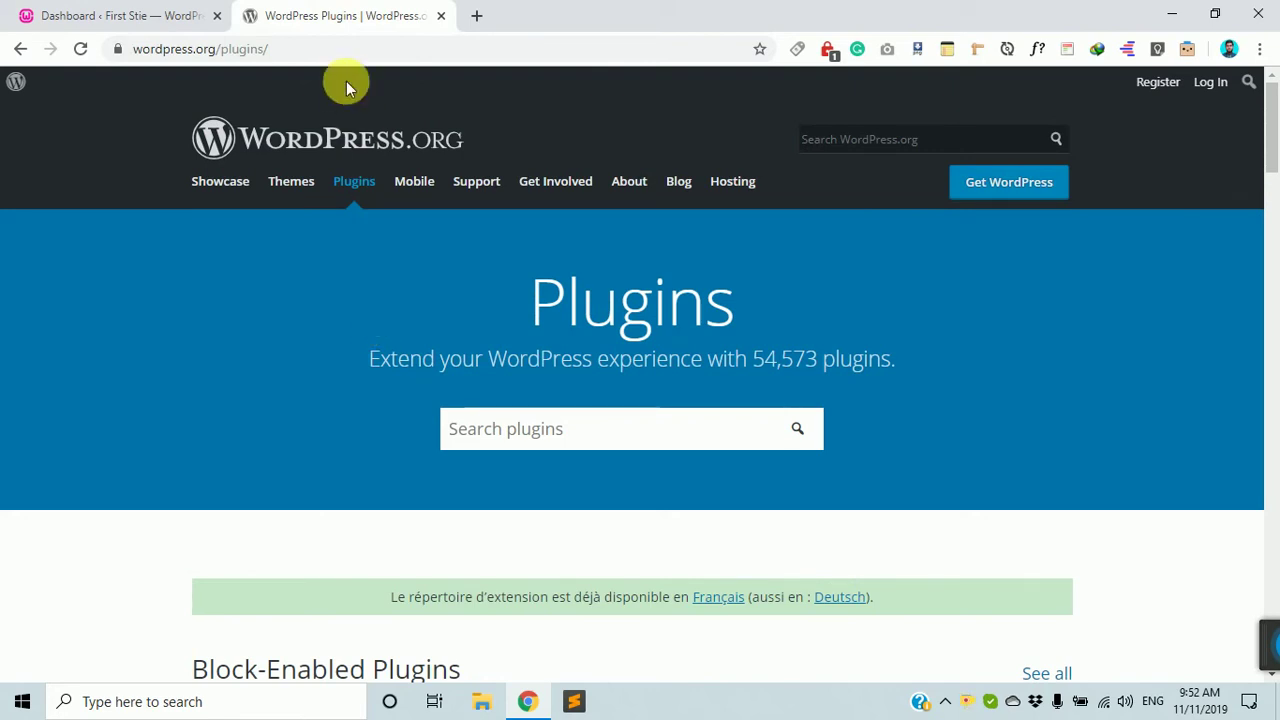
Switch to the local site's admin dashboard tab.
{"action": "left_click", "coordinate": [146, 10]}
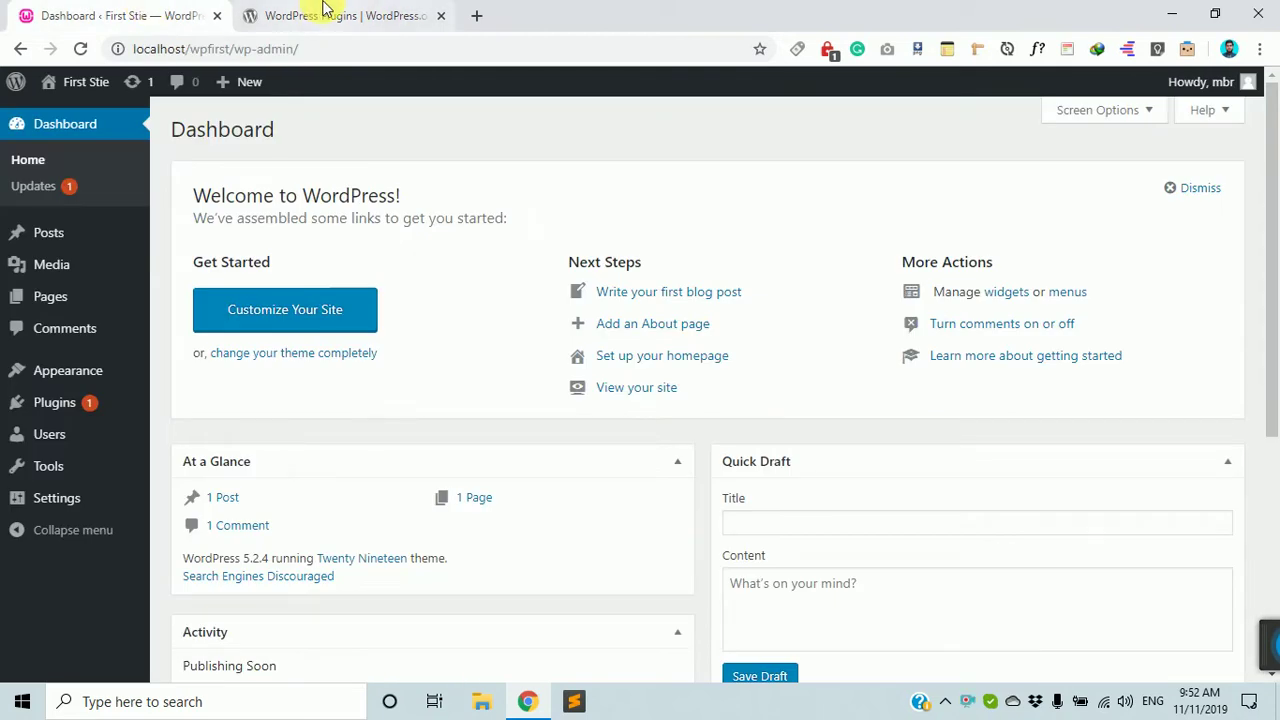
{"action": "mouse_move", "coordinate": [63, 380]}
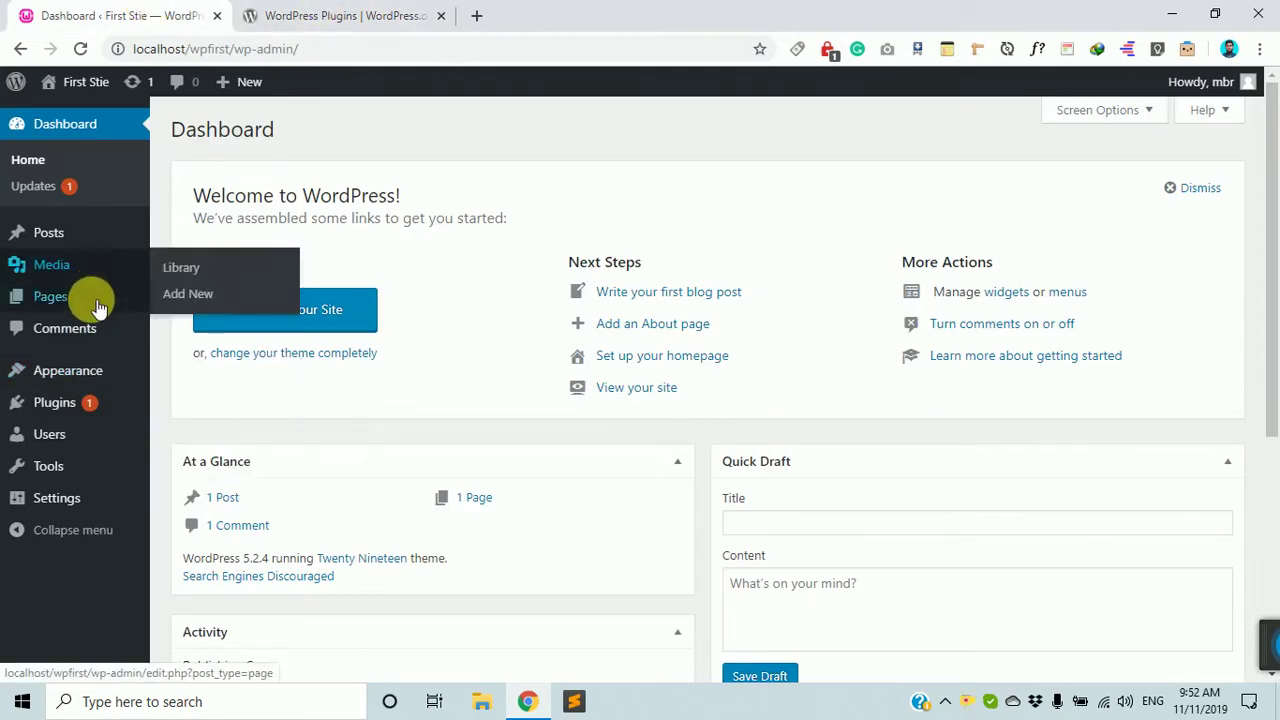
{"action": "mouse_move", "coordinate": [77, 462]}
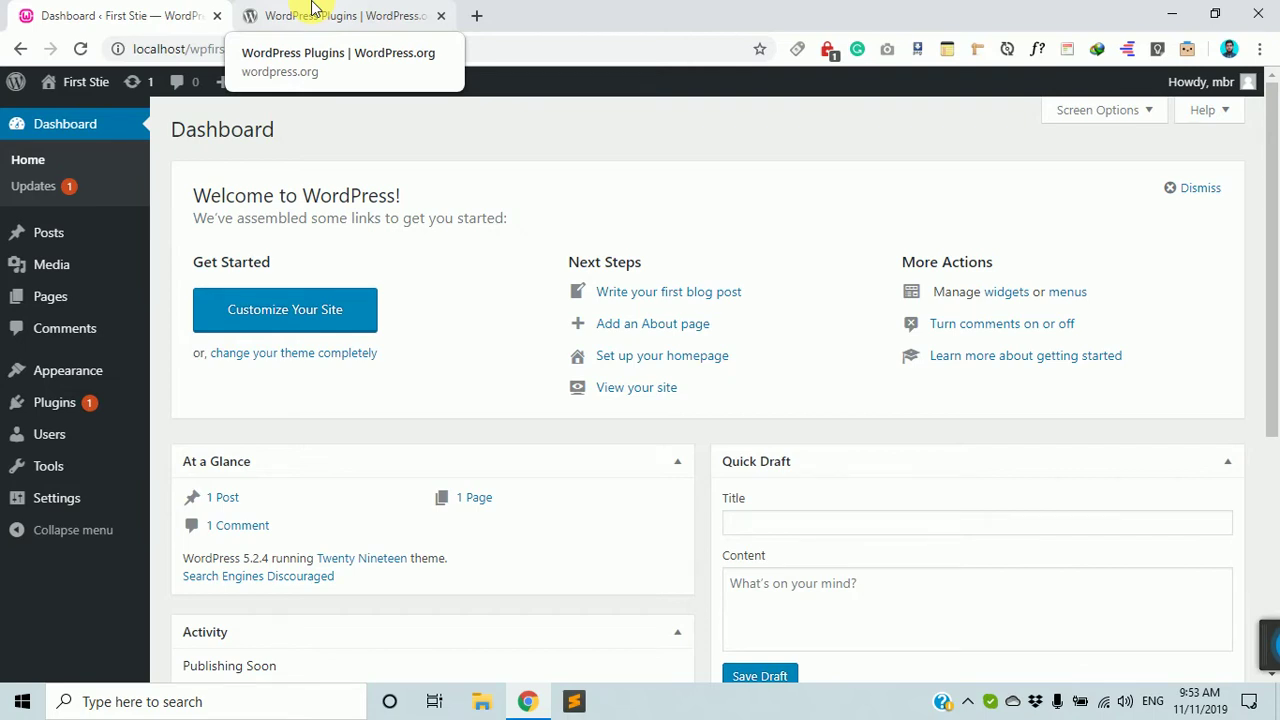
Compare the WordPress.org plugin directory with the dashboard, ending back on the admin dashboard.
{"action": "left_click", "coordinate": [368, 12]}
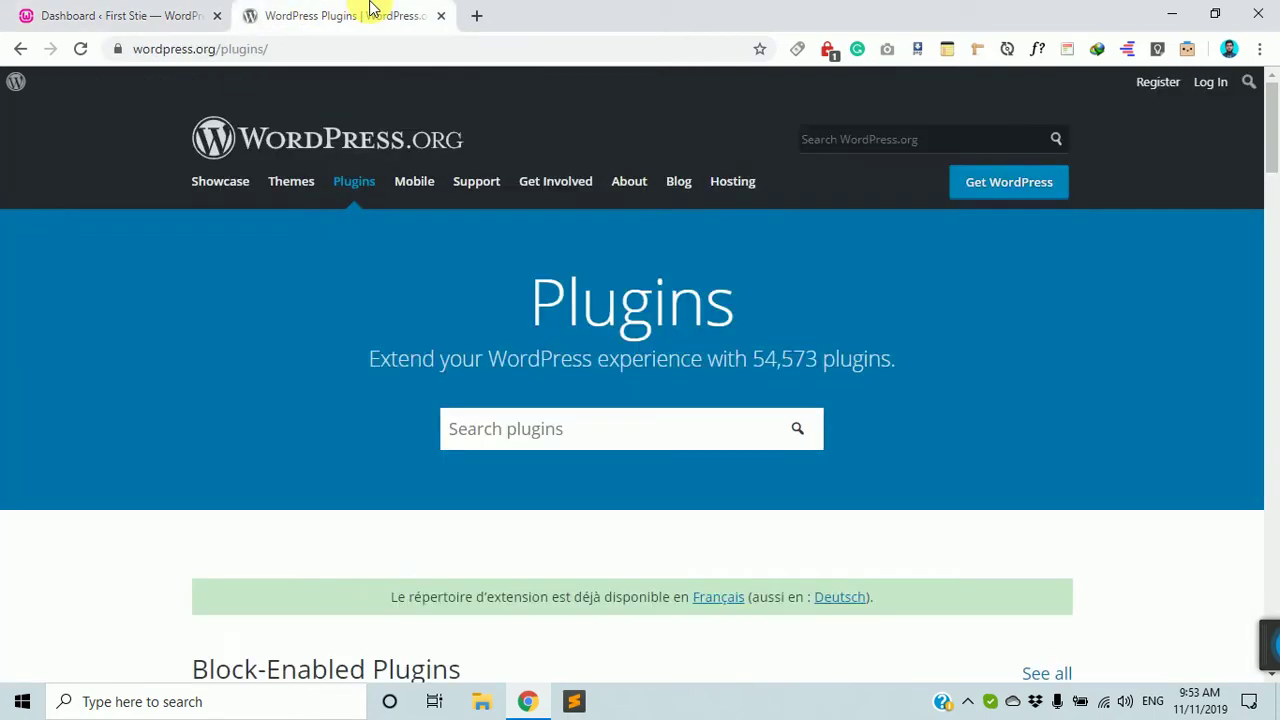
{"action": "left_click", "coordinate": [75, 10]}
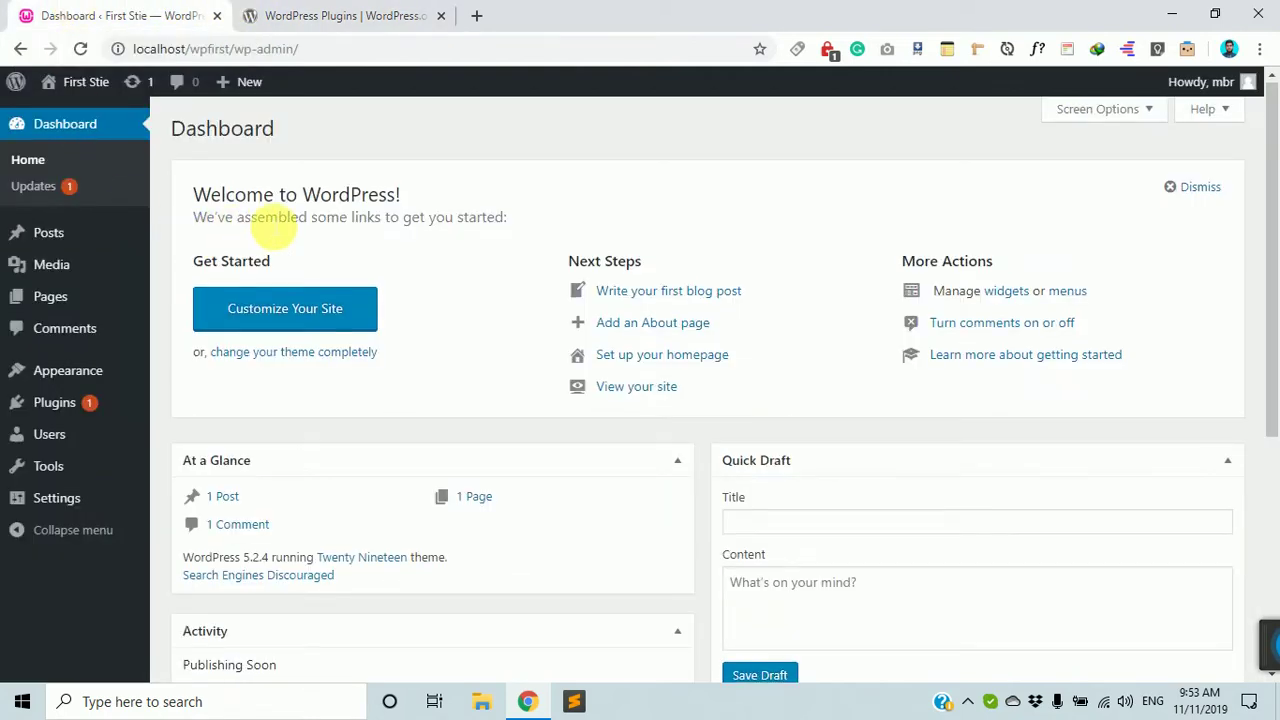
{"action": "scroll", "coordinate": [268, 220], "scroll_direction": "down", "scroll_amount": 4}
{"action": "scroll", "coordinate": [266, 214], "scroll_direction": "up", "scroll_amount": 5}
{"action": "left_click", "coordinate": [368, 10]}
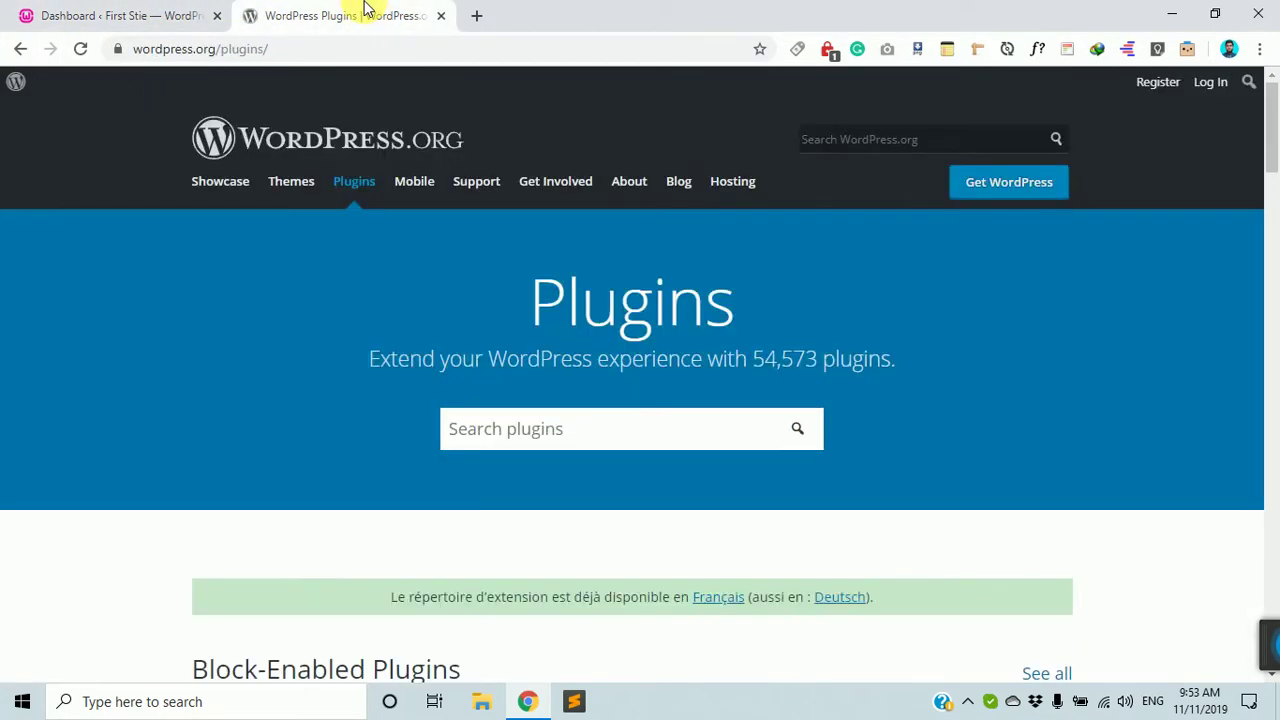
{"action": "left_click", "coordinate": [130, 10]}
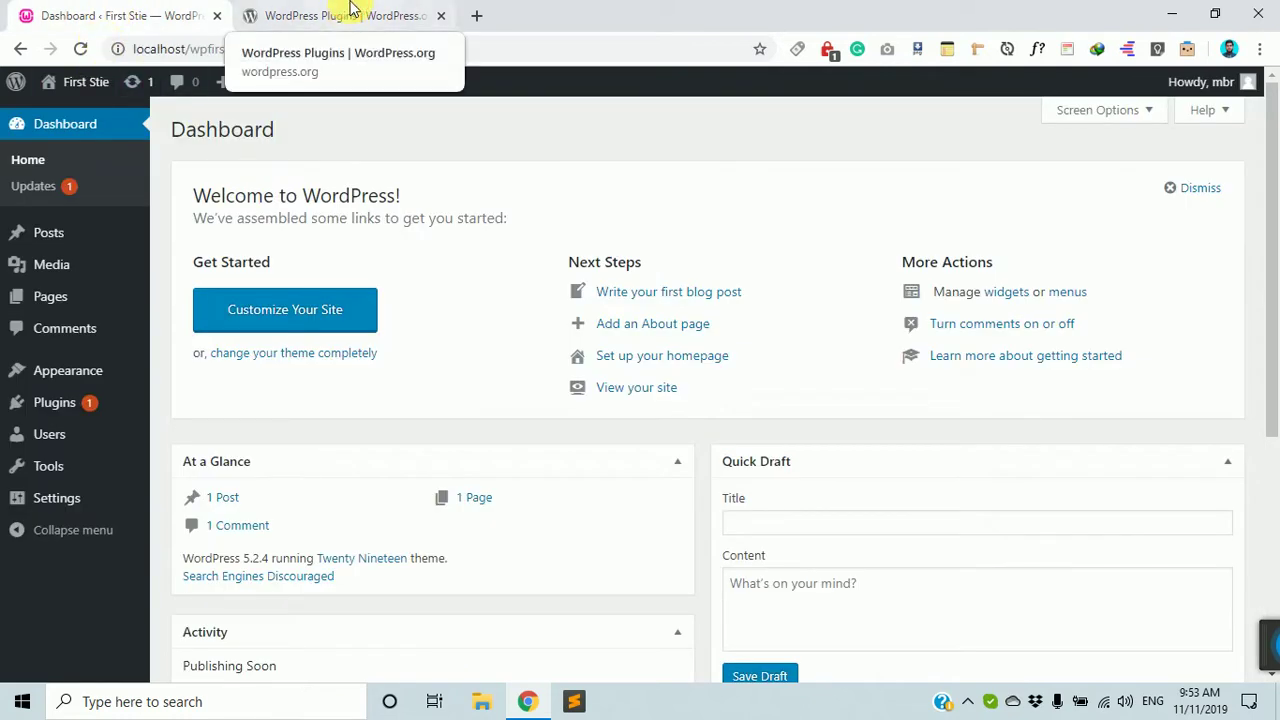
{"action": "left_click", "coordinate": [350, 12]}
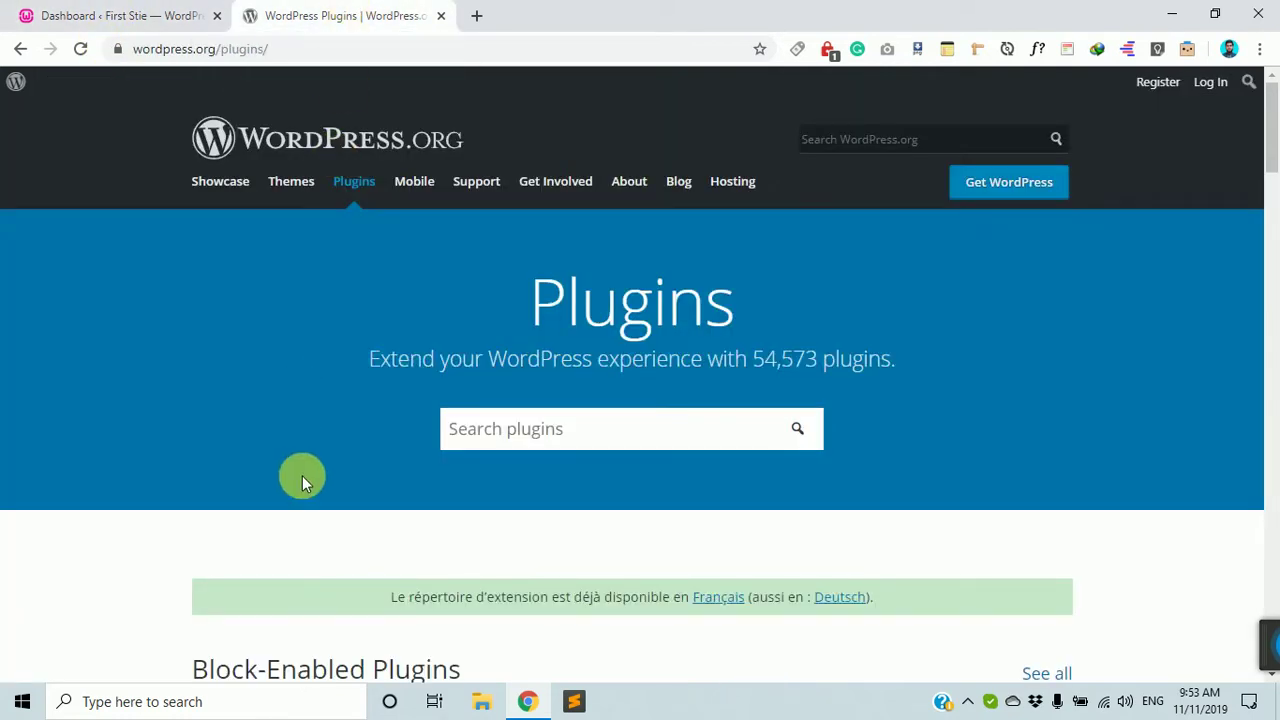
{"action": "left_click", "coordinate": [130, 12]}
{"action": "scroll", "coordinate": [300, 452], "scroll_direction": "down", "scroll_amount": 3}
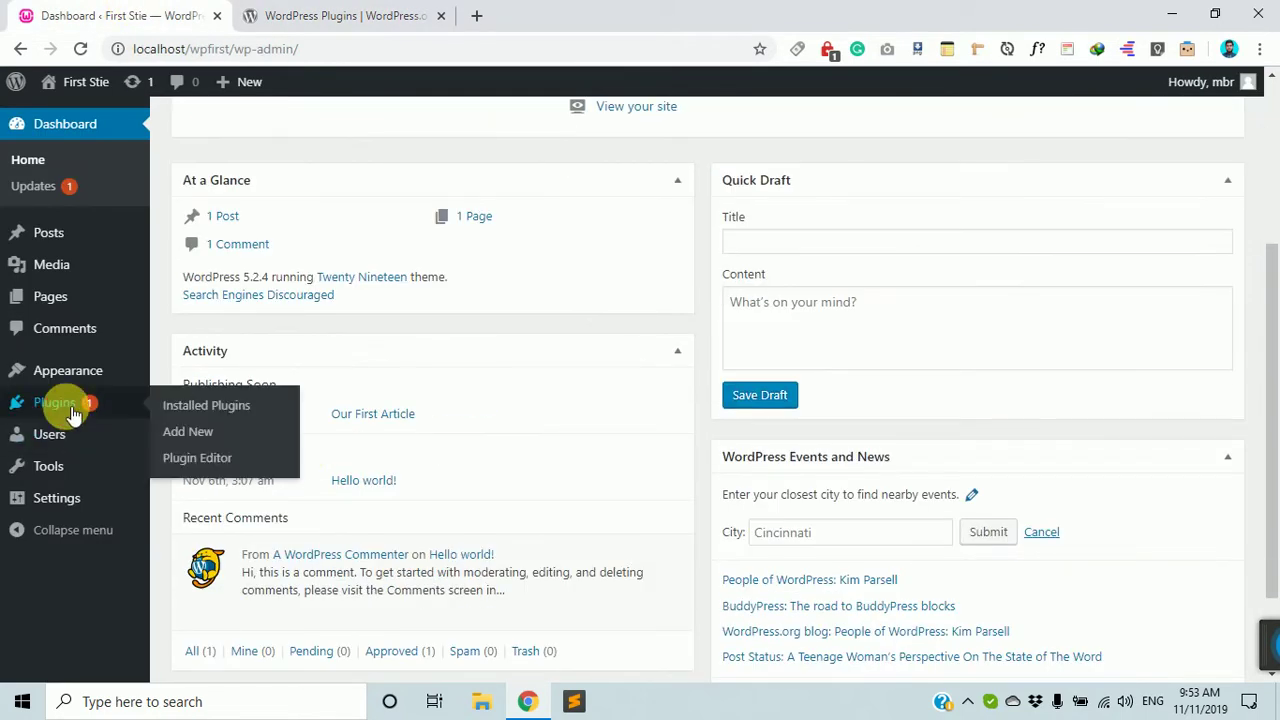
View Installed Plugins (Akismet Anti-Spam, Hello Dolly), then go back to the WordPress.org directory.
{"action": "left_click", "coordinate": [72, 410]}
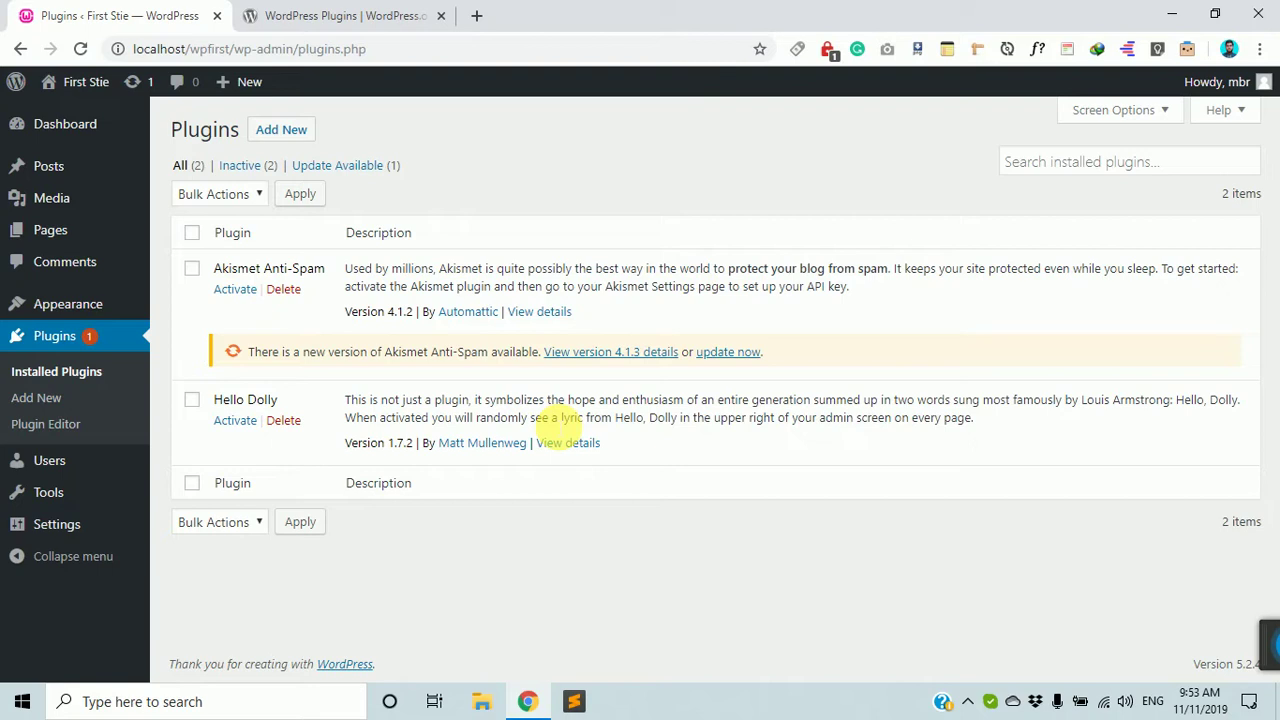
{"action": "left_click", "coordinate": [337, 14]}
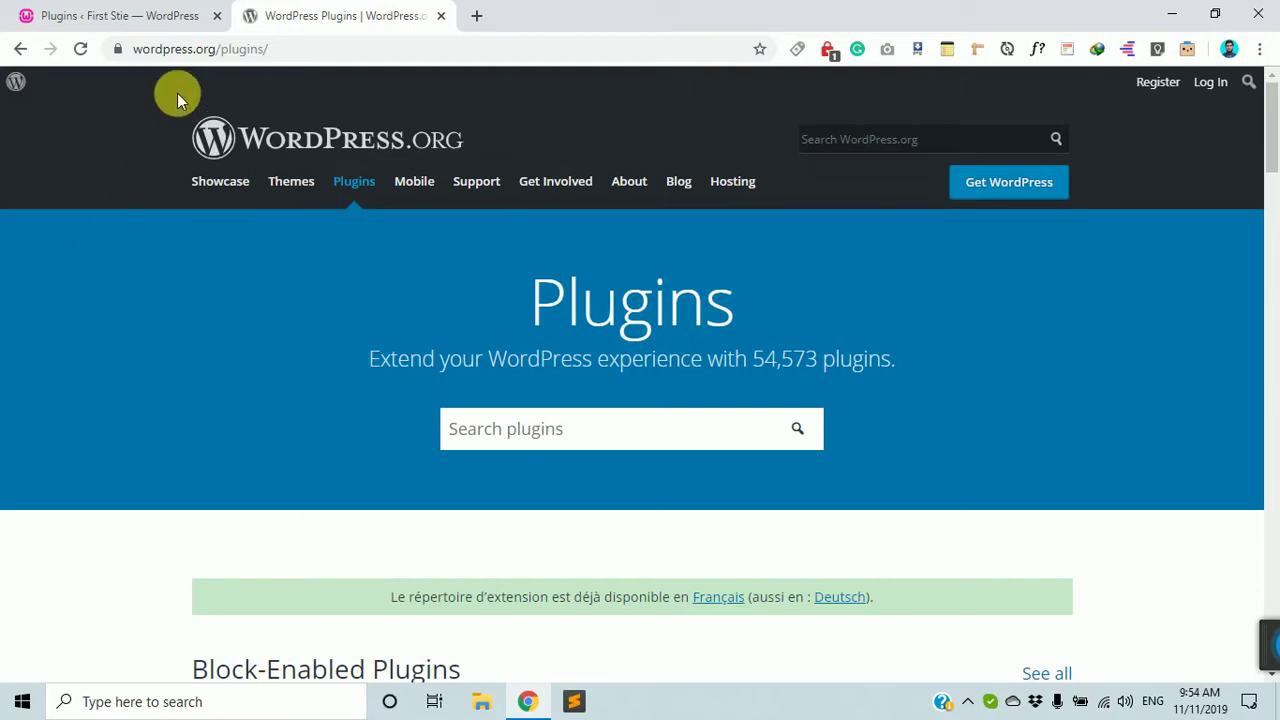
Browse the WordPress.org plugin listings, then return to Installed Plugins showing Akismet 4.1.3 available.
{"action": "left_click", "coordinate": [126, 12]}
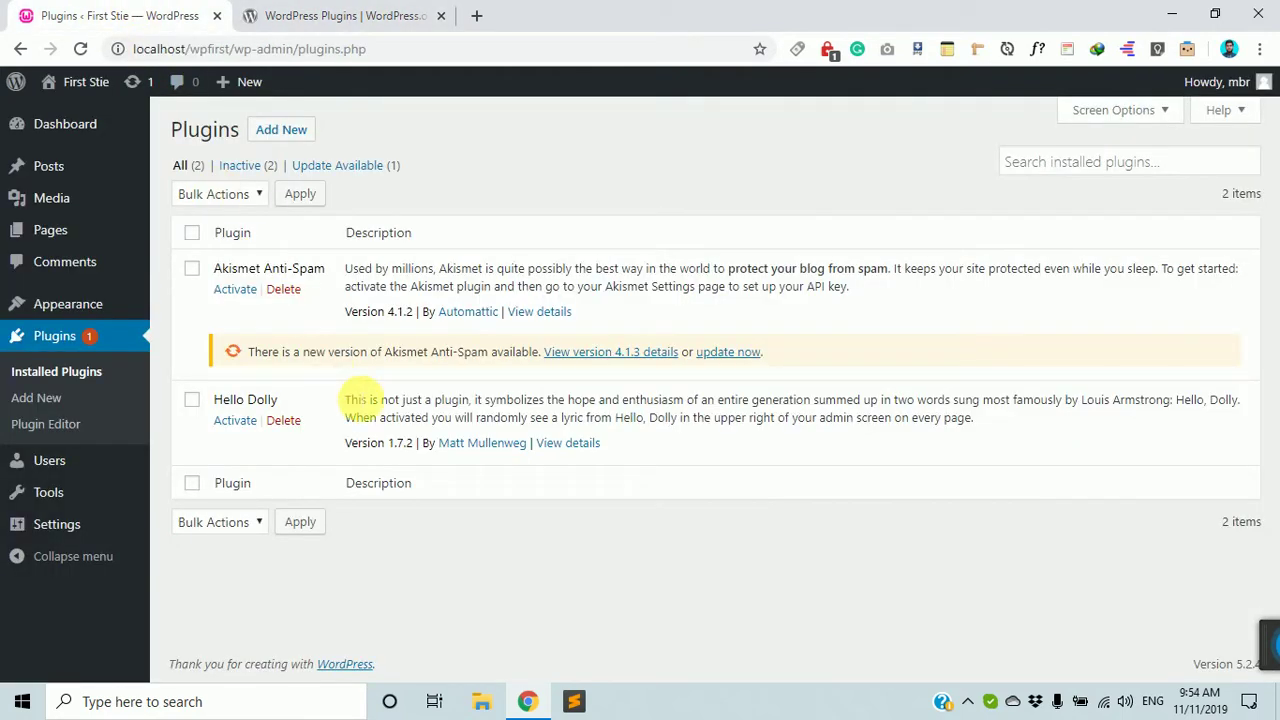
{"action": "left_click", "coordinate": [340, 13]}
{"action": "scroll", "coordinate": [545, 410], "scroll_direction": "down", "scroll_amount": 5}
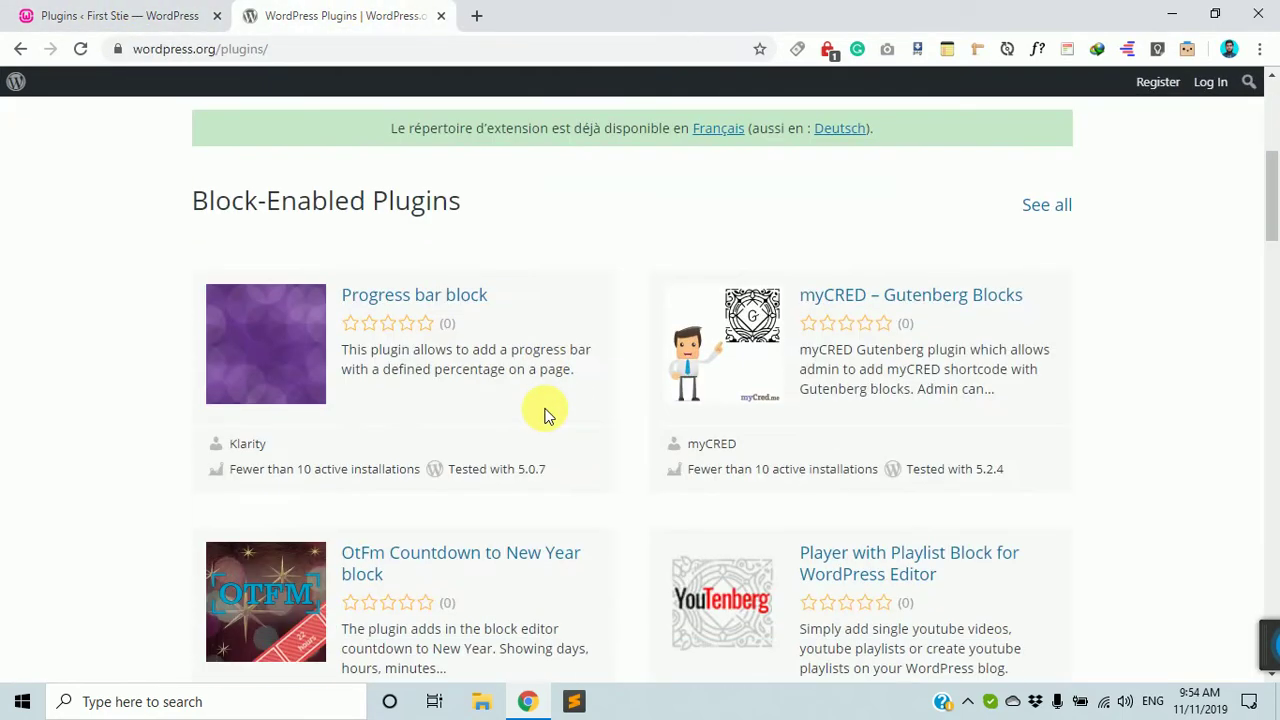
{"action": "scroll", "coordinate": [545, 412], "scroll_direction": "down", "scroll_amount": 4}
{"action": "scroll", "coordinate": [546, 417], "scroll_direction": "up", "scroll_amount": 8}
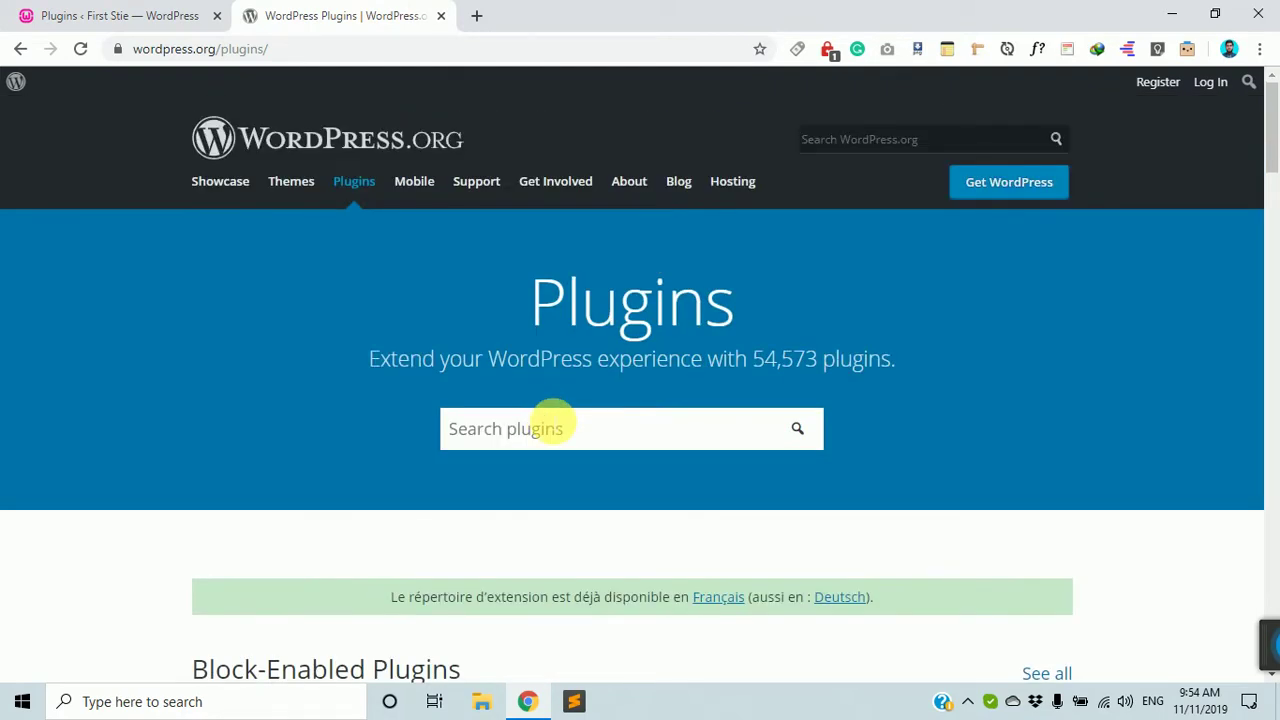
{"action": "scroll", "coordinate": [545, 450], "scroll_direction": "down", "scroll_amount": 3}
{"action": "scroll", "coordinate": [545, 457], "scroll_direction": "up", "scroll_amount": 3}
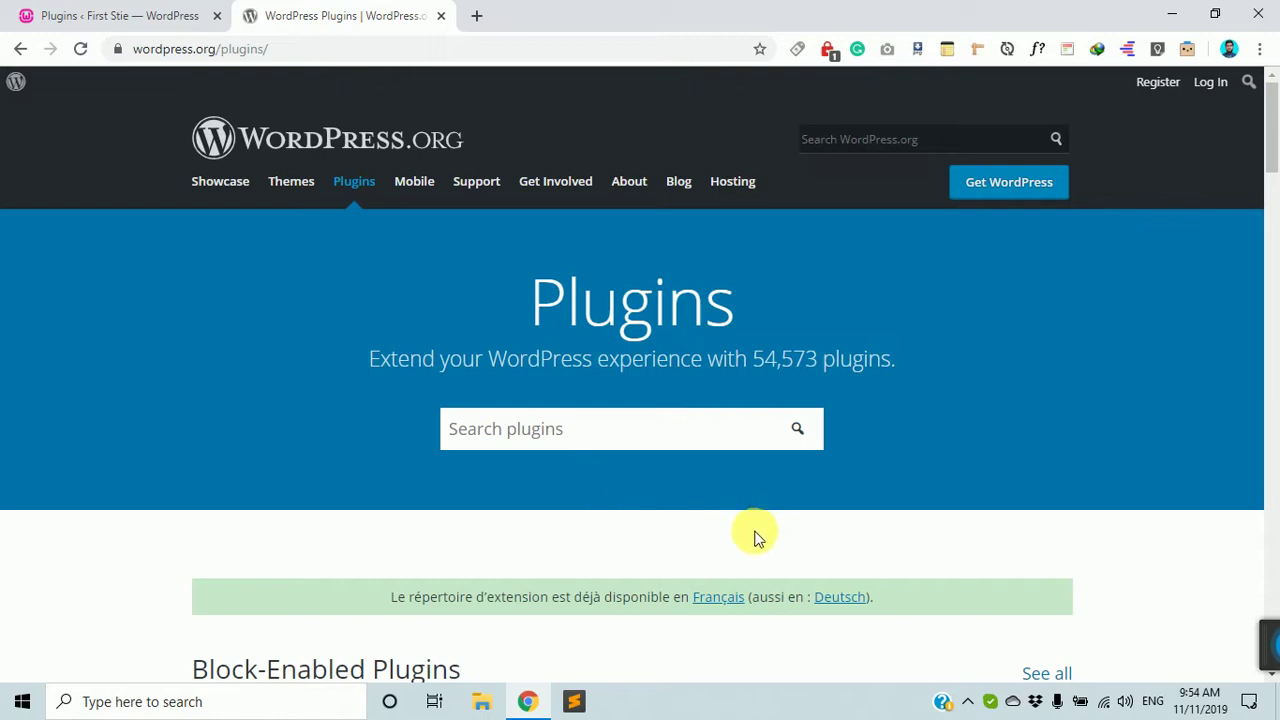
{"action": "scroll", "coordinate": [652, 584], "scroll_direction": "down", "scroll_amount": 7}
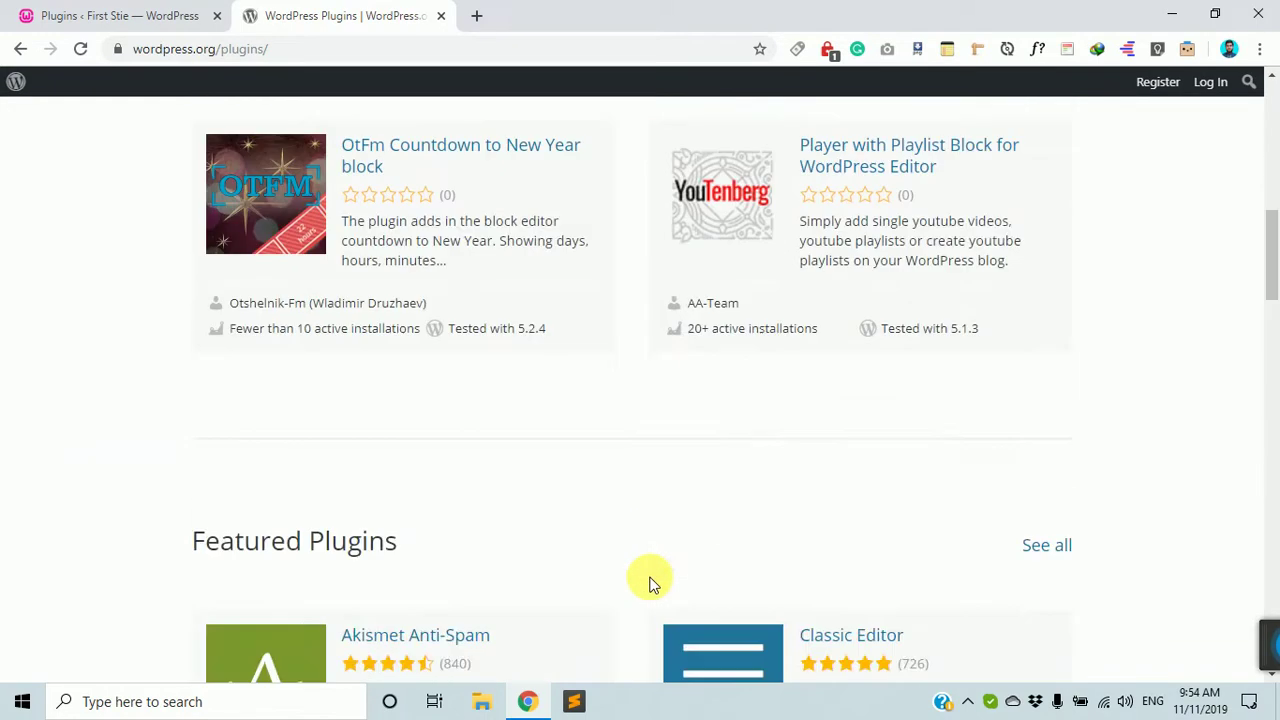
{"action": "scroll", "coordinate": [649, 582], "scroll_direction": "up", "scroll_amount": 7}
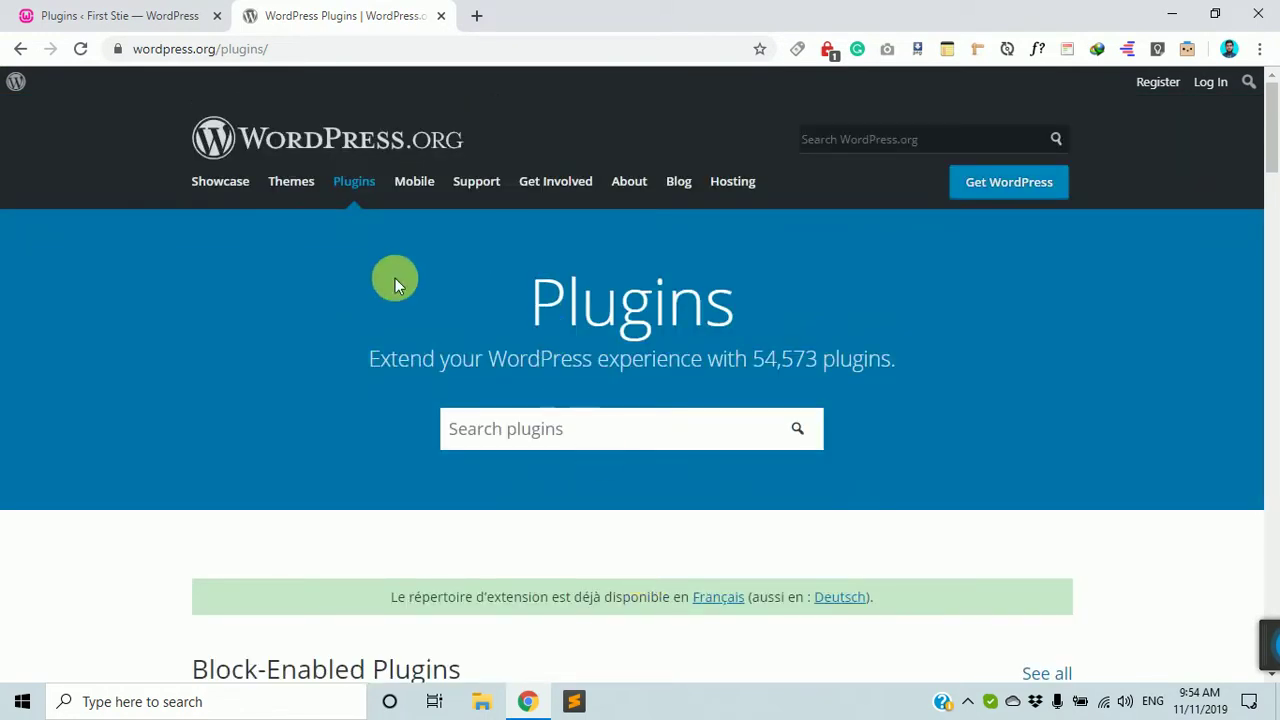
{"action": "left_click", "coordinate": [152, 12]}
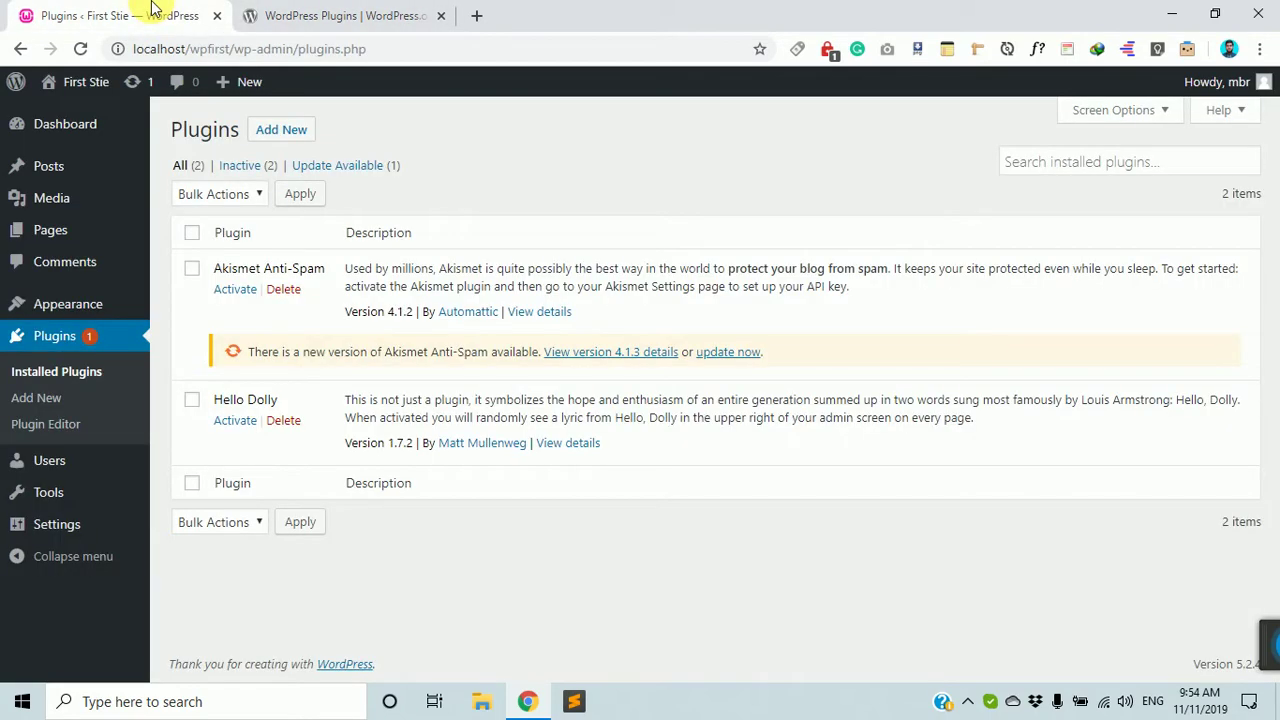
{"action": "left_click", "coordinate": [335, 12]}
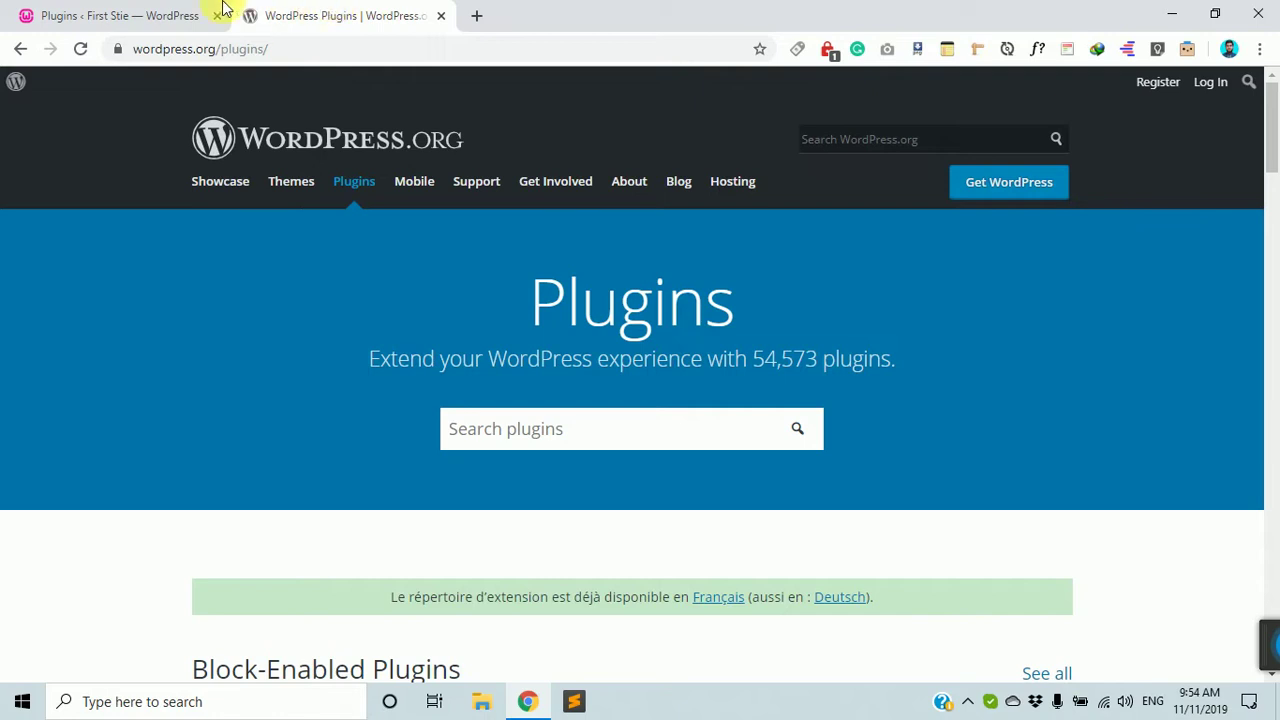
{"action": "left_click", "coordinate": [66, 14]}
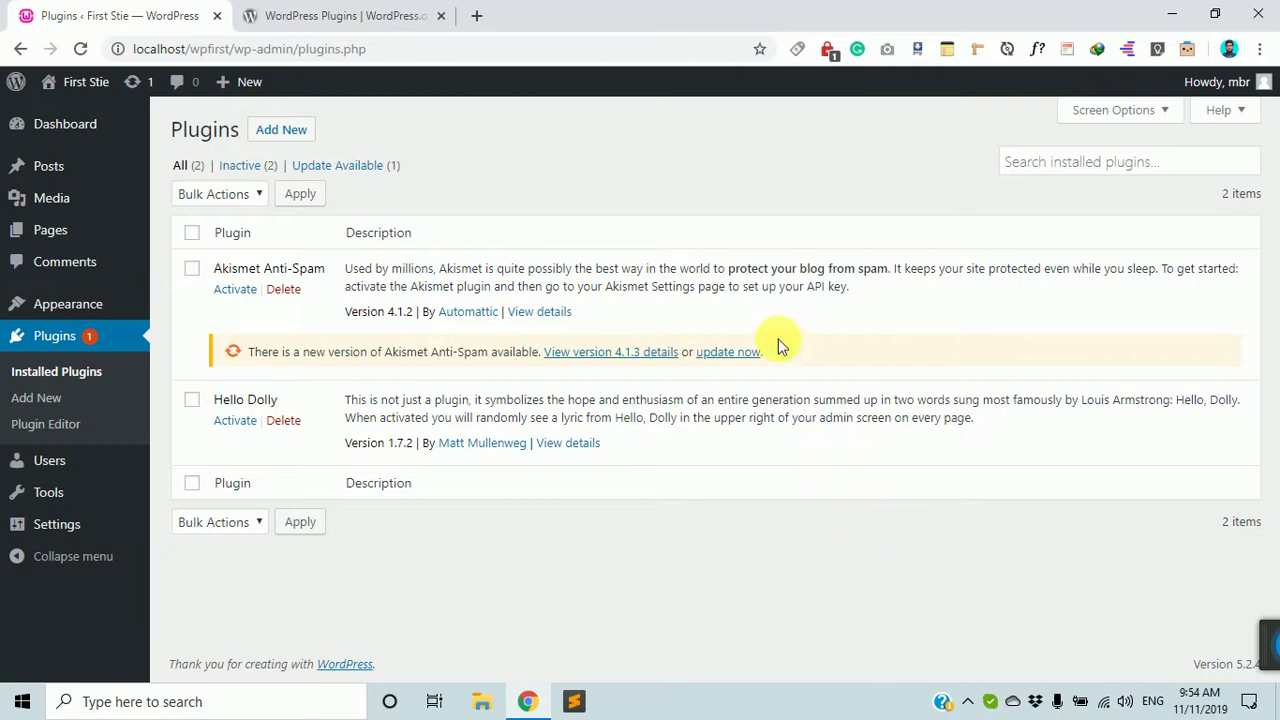
Scroll through the plugin directory's Block-Enabled and Featured sections.
{"action": "left_click", "coordinate": [302, 10]}
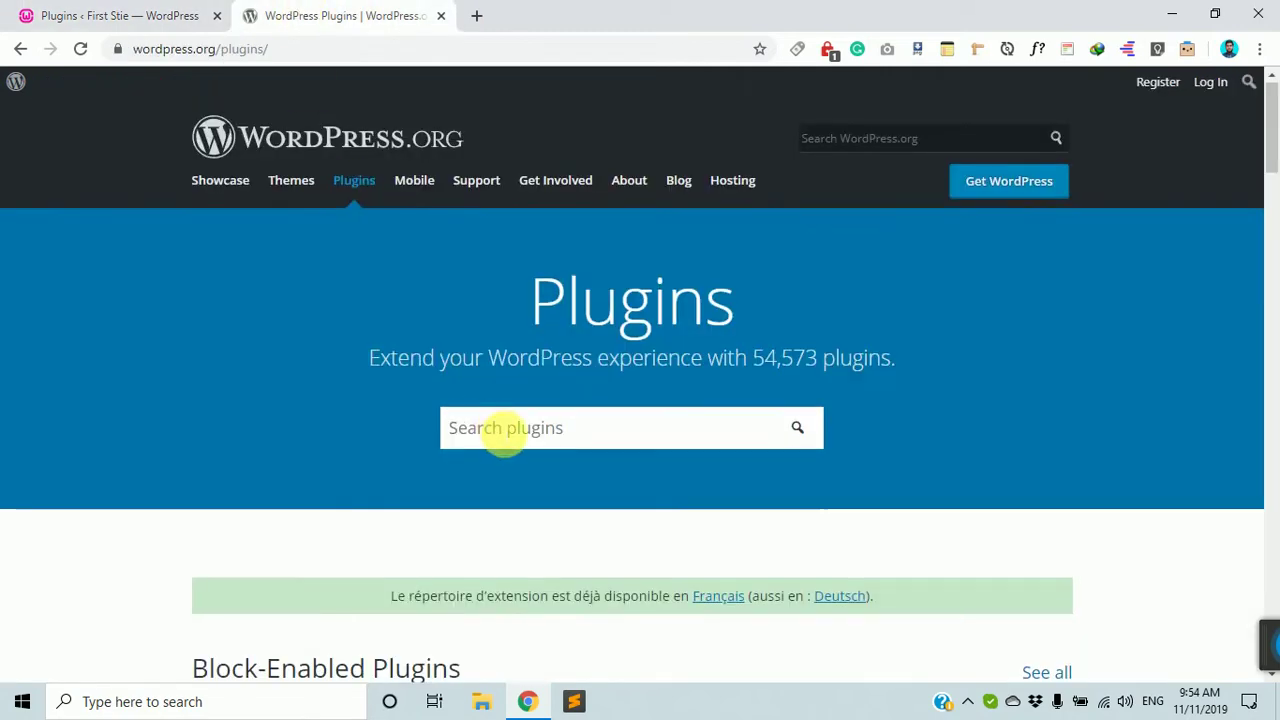
{"action": "scroll", "coordinate": [500, 426], "scroll_direction": "down", "scroll_amount": 12}
{"action": "scroll", "coordinate": [500, 432], "scroll_direction": "up", "scroll_amount": 2}
{"action": "scroll", "coordinate": [500, 432], "scroll_direction": "down", "scroll_amount": 7}
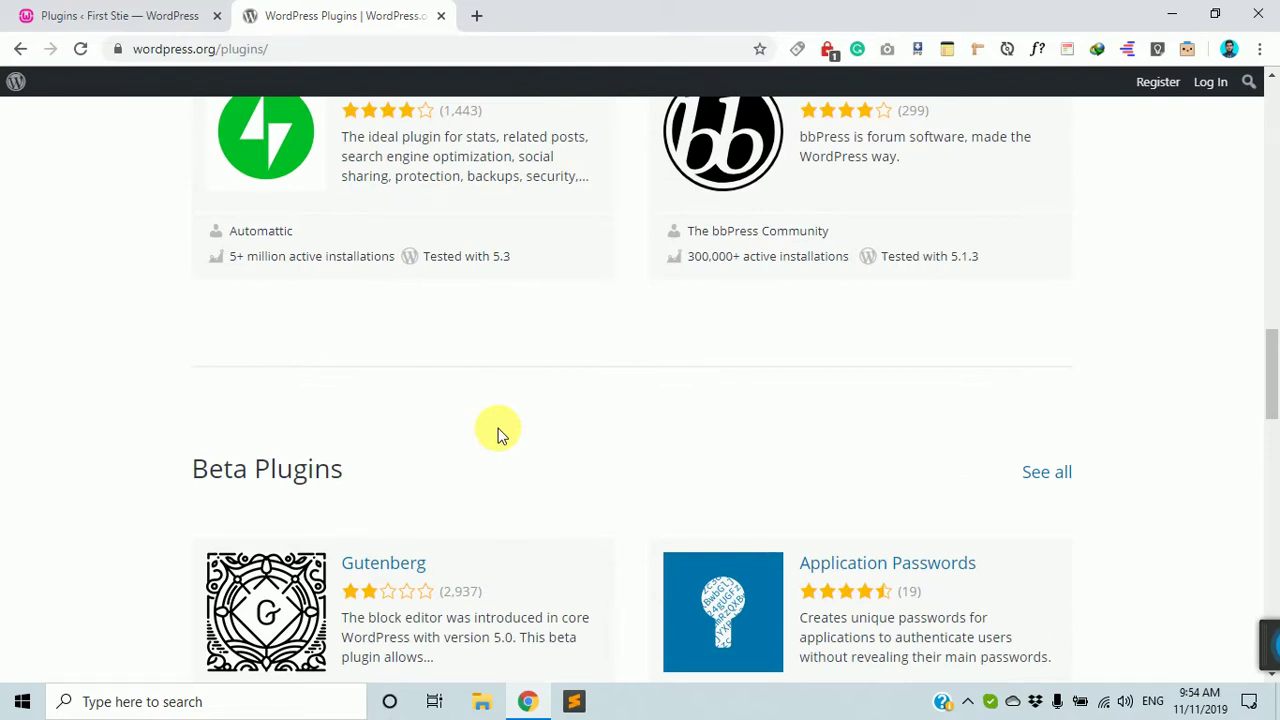
{"action": "scroll", "coordinate": [500, 434], "scroll_direction": "up", "scroll_amount": 8}
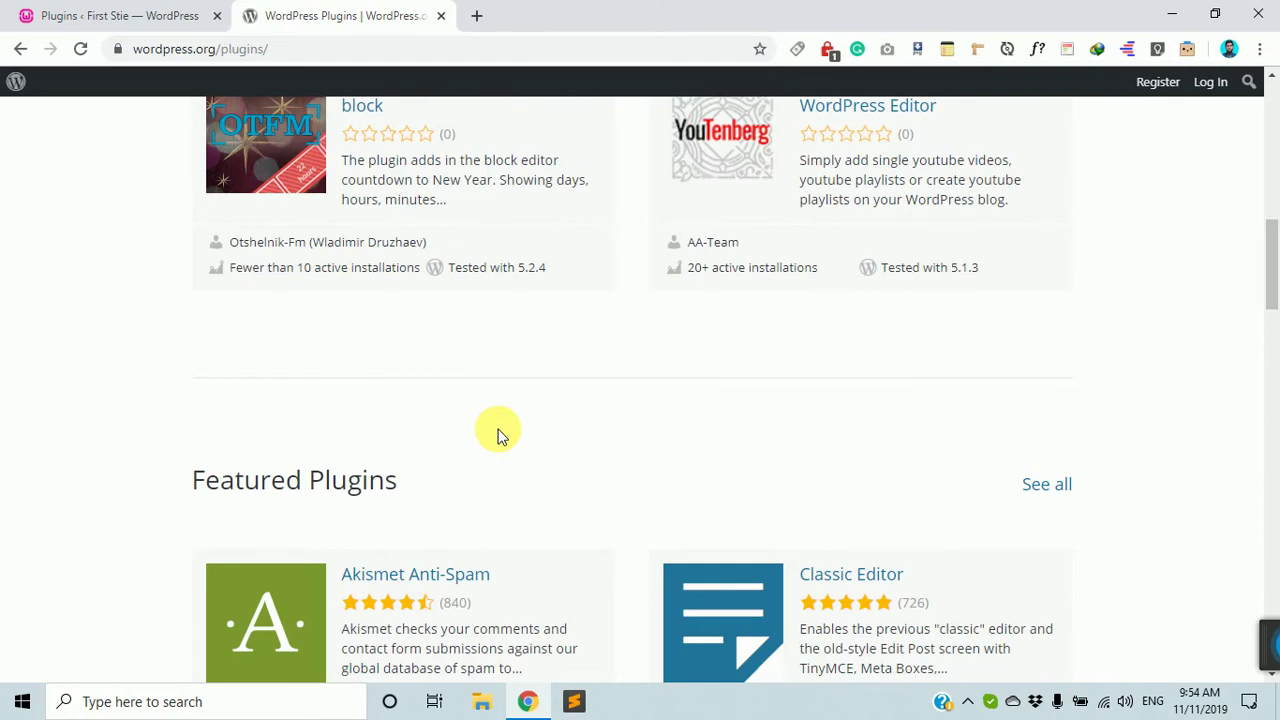
{"action": "scroll", "coordinate": [500, 432], "scroll_direction": "up", "scroll_amount": 10}
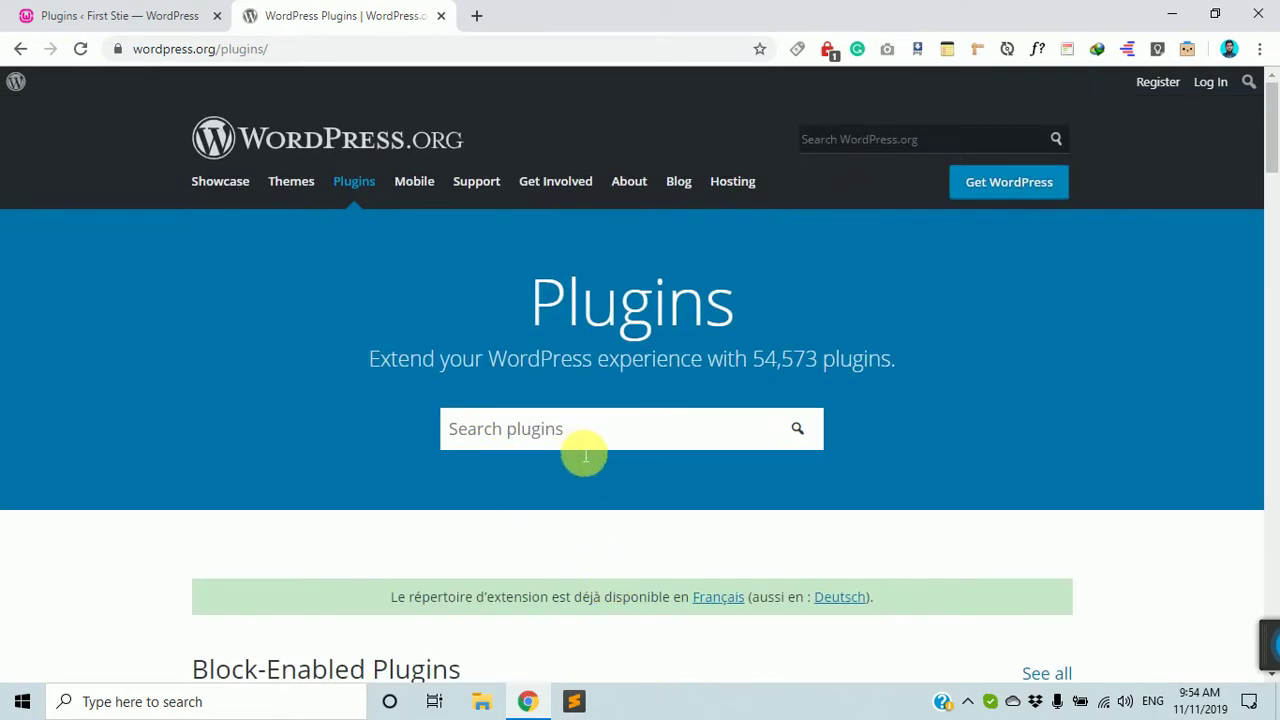
{"action": "scroll", "coordinate": [585, 455], "scroll_direction": "down", "scroll_amount": 5}
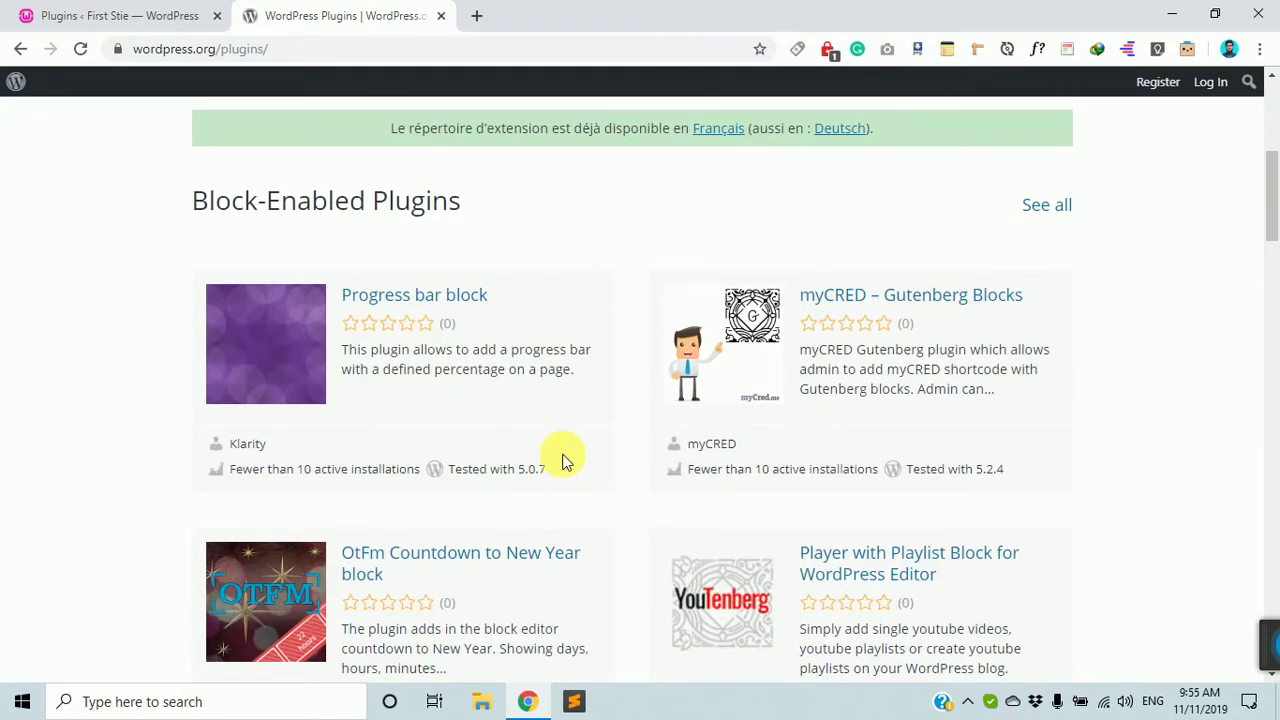
{"action": "scroll", "coordinate": [565, 440], "scroll_direction": "down", "scroll_amount": 1}
{"action": "scroll", "coordinate": [565, 429], "scroll_direction": "up", "scroll_amount": 6}
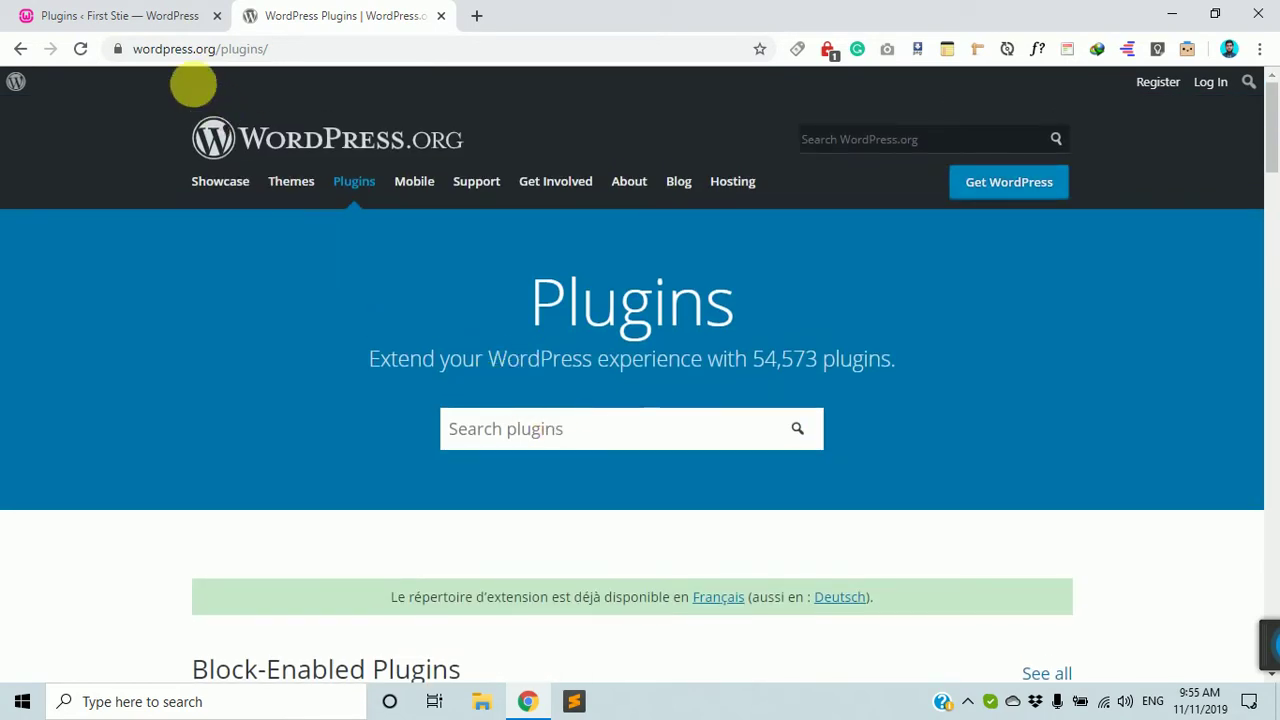
Click into the directory search, browse the Beta plugins, then return to the admin Plugins page.
{"action": "left_click", "coordinate": [580, 445]}
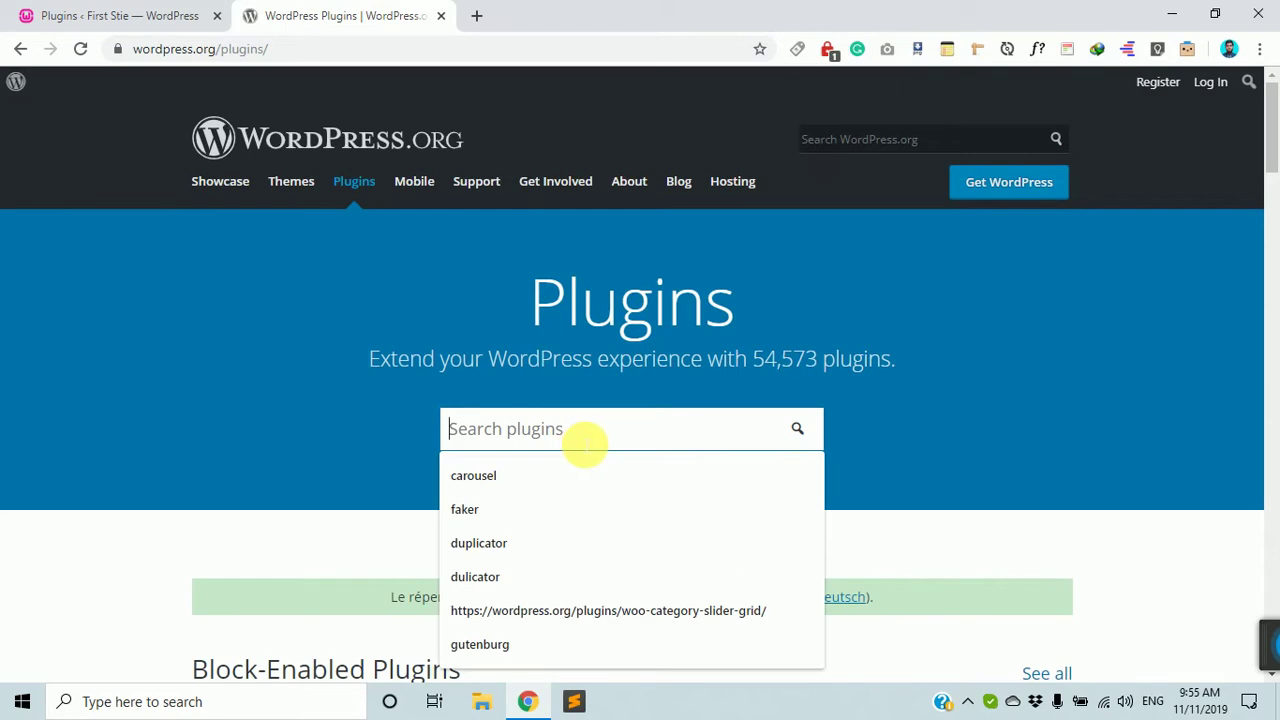
{"action": "scroll", "coordinate": [585, 445], "scroll_direction": "down", "scroll_amount": 6}
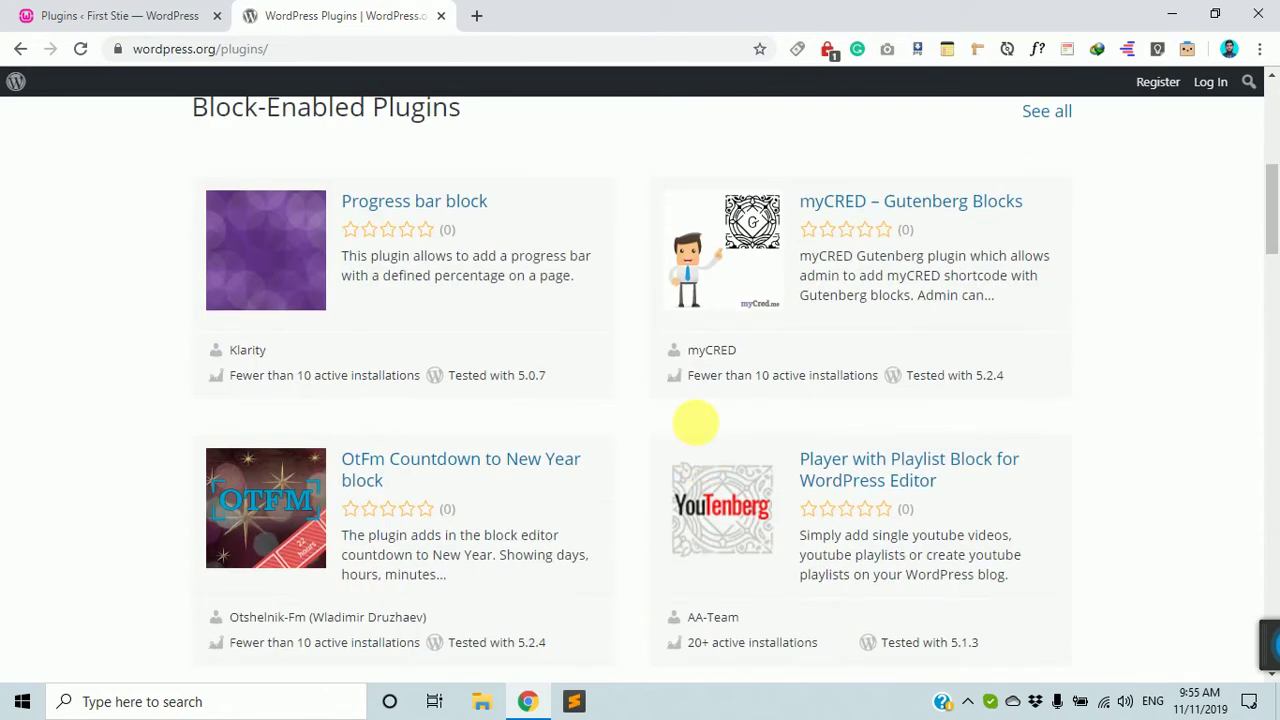
{"action": "scroll", "coordinate": [849, 534], "scroll_direction": "down", "scroll_amount": 3}
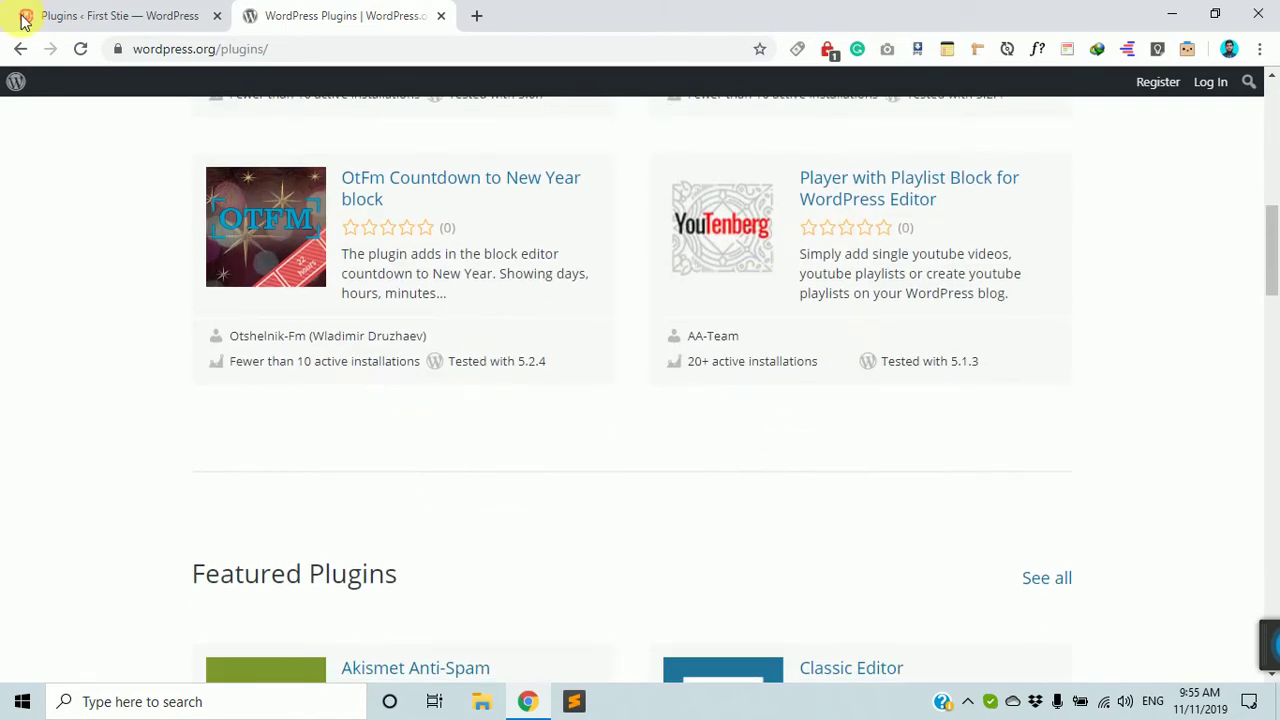
{"action": "scroll", "coordinate": [871, 451], "scroll_direction": "up", "scroll_amount": 6}
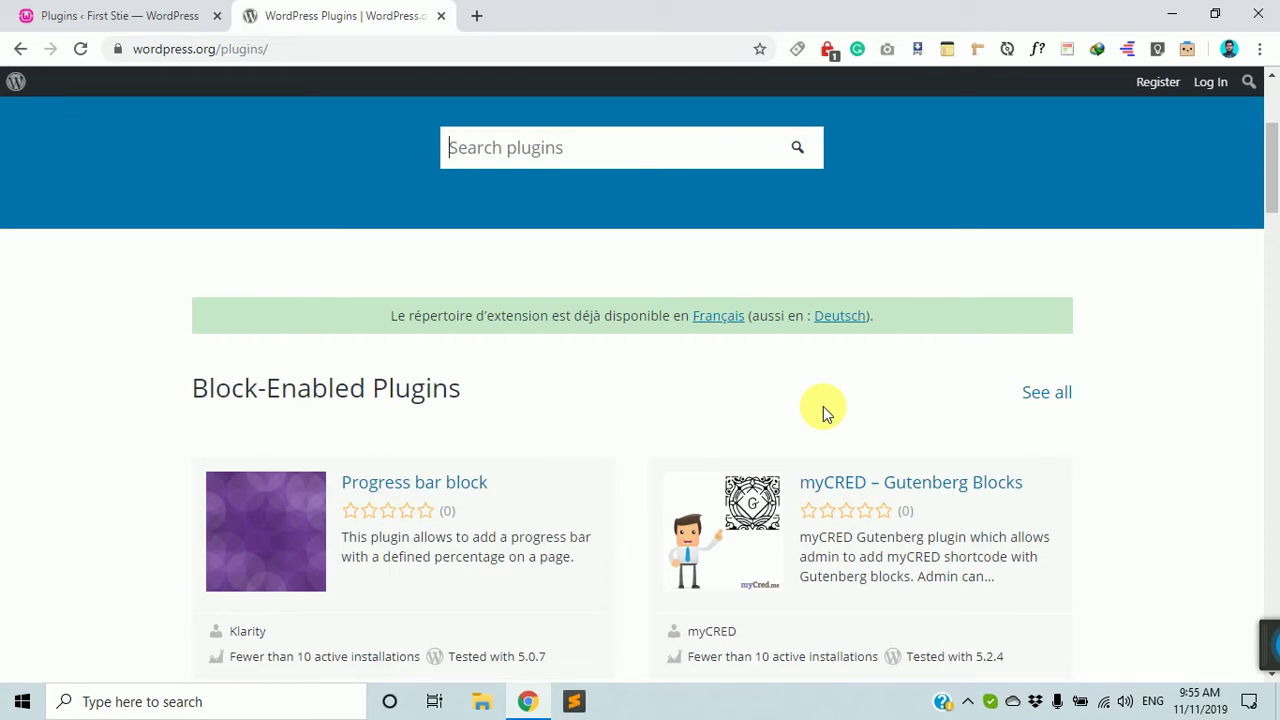
{"action": "scroll", "coordinate": [825, 413], "scroll_direction": "down", "scroll_amount": 10}
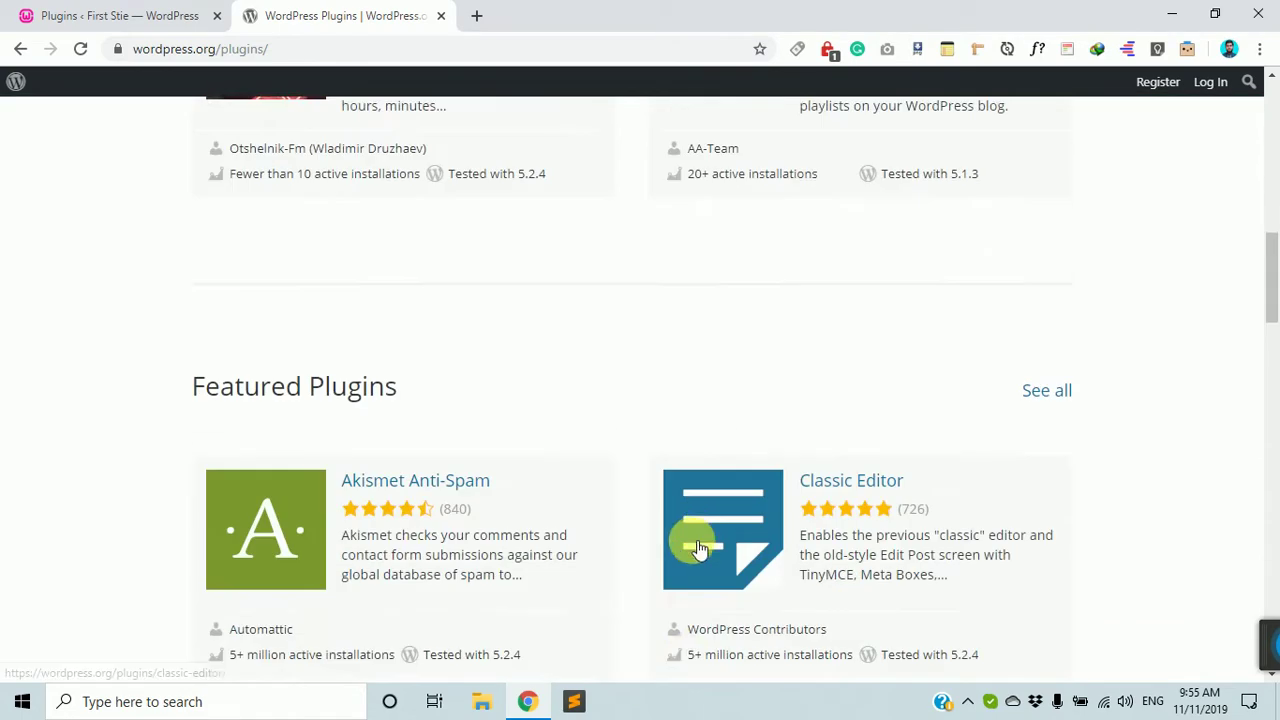
{"action": "scroll", "coordinate": [686, 548], "scroll_direction": "down", "scroll_amount": 4}
{"action": "scroll", "coordinate": [686, 551], "scroll_direction": "up", "scroll_amount": 5}
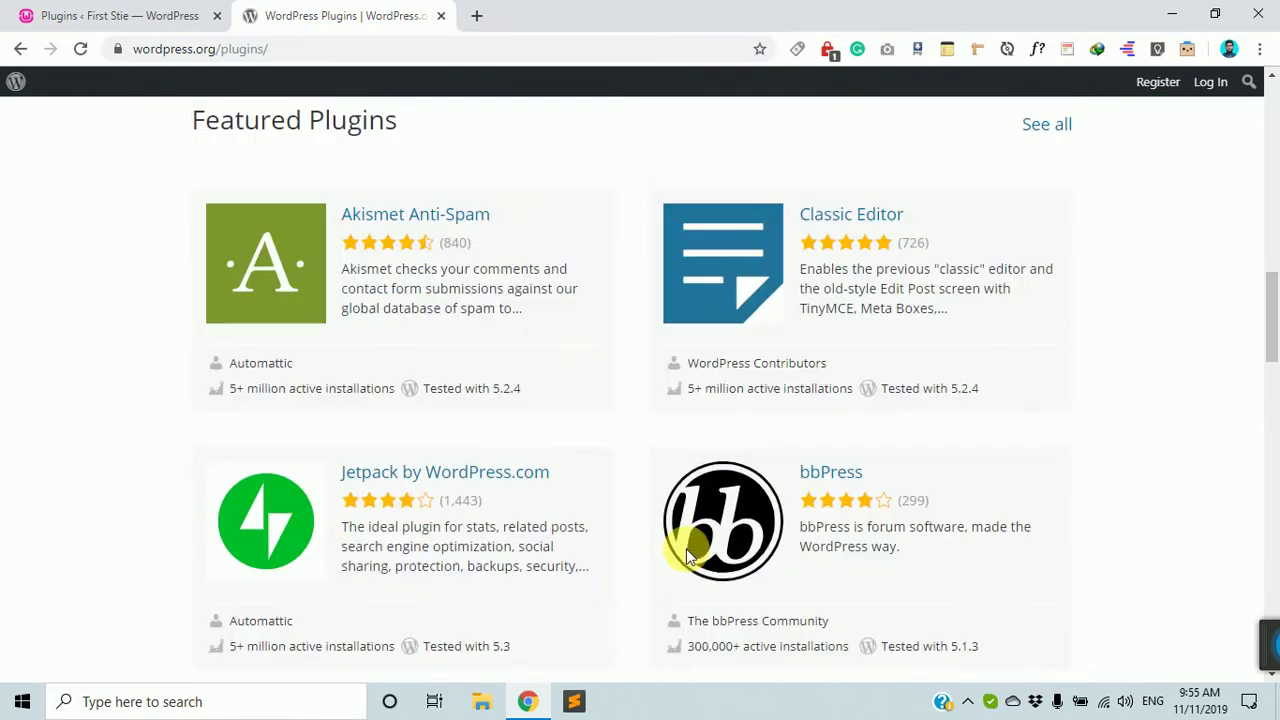
{"action": "scroll", "coordinate": [690, 555], "scroll_direction": "up", "scroll_amount": 10}
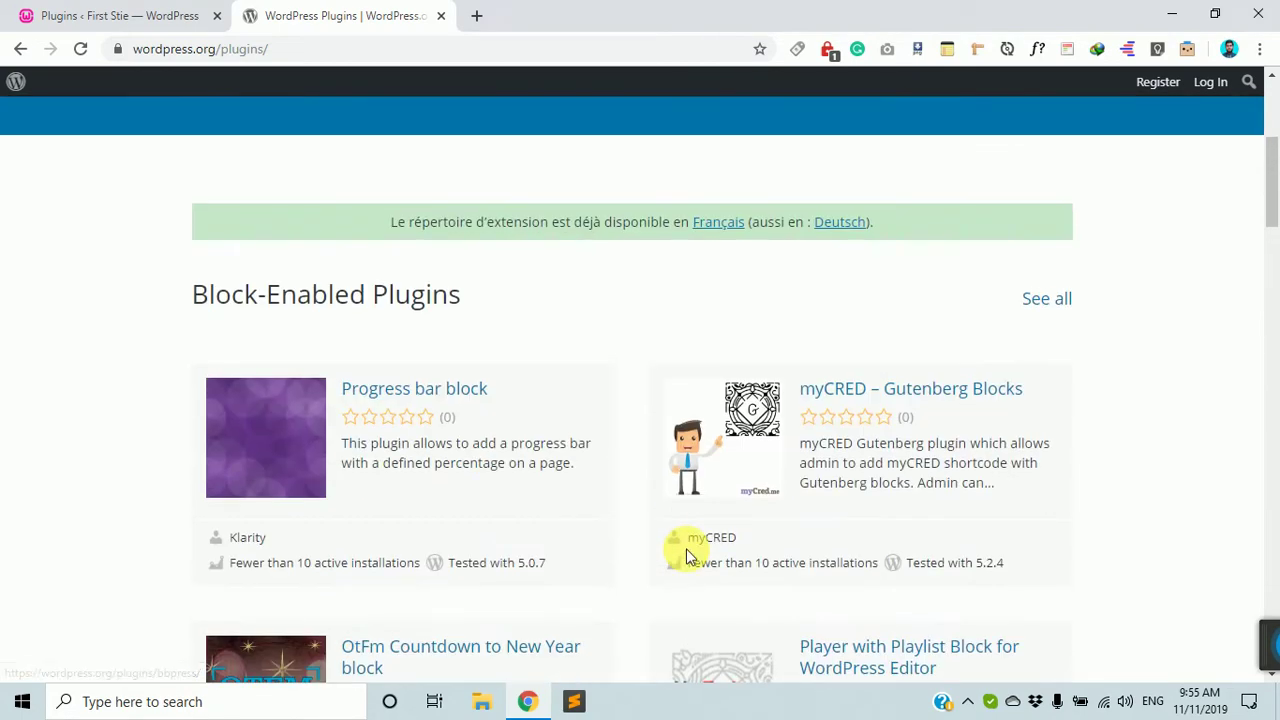
{"action": "scroll", "coordinate": [686, 556], "scroll_direction": "up", "scroll_amount": 4}
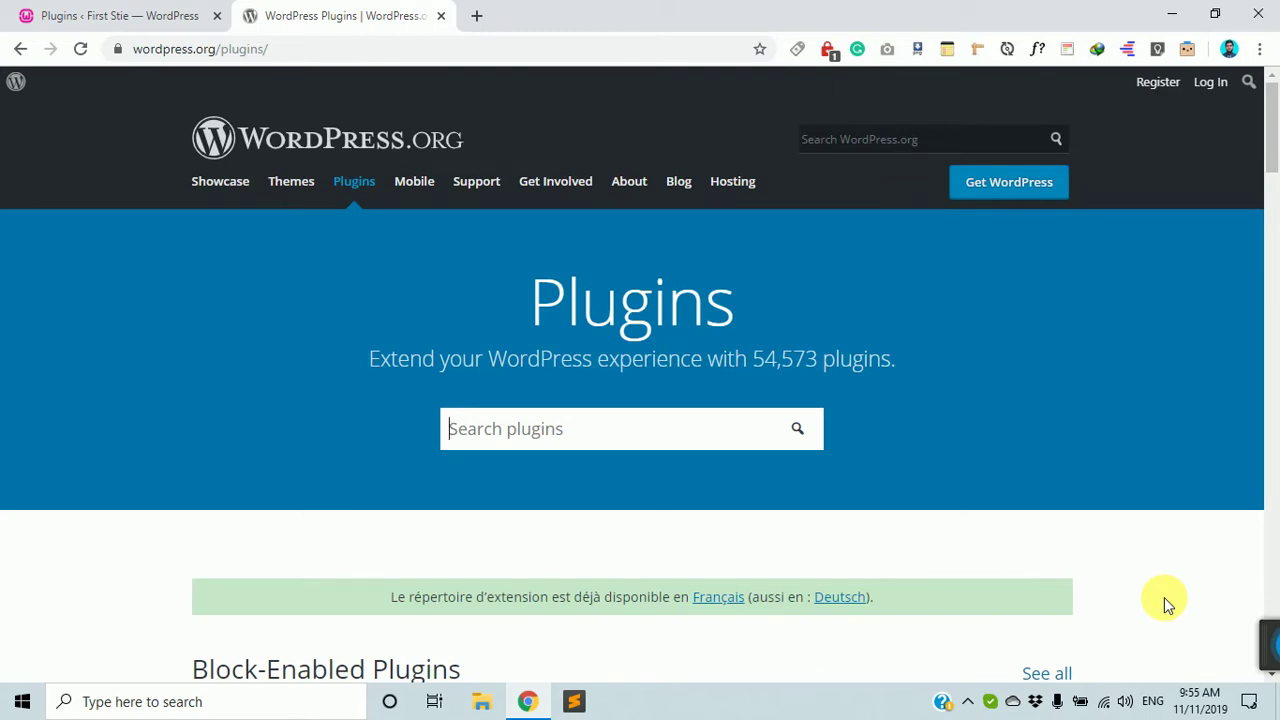
{"action": "scroll", "coordinate": [1011, 449], "scroll_direction": "down", "scroll_amount": 4}
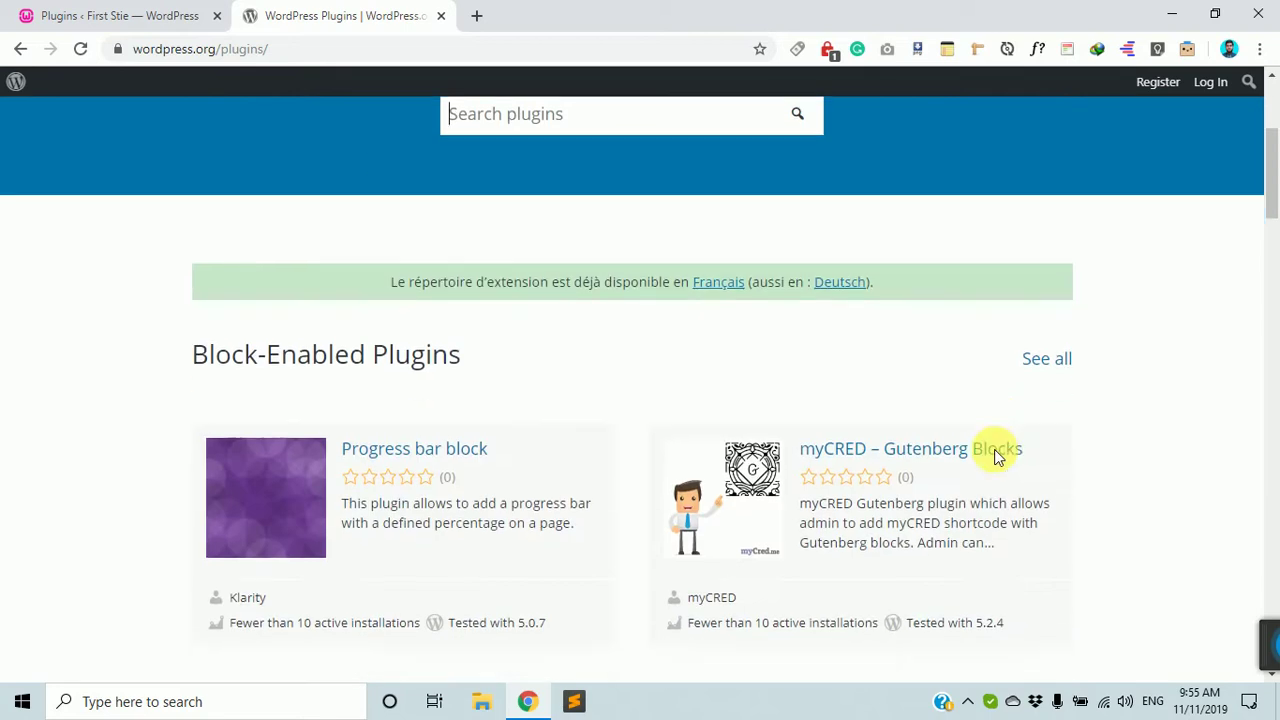
{"action": "scroll", "coordinate": [1003, 462], "scroll_direction": "down", "scroll_amount": 14}
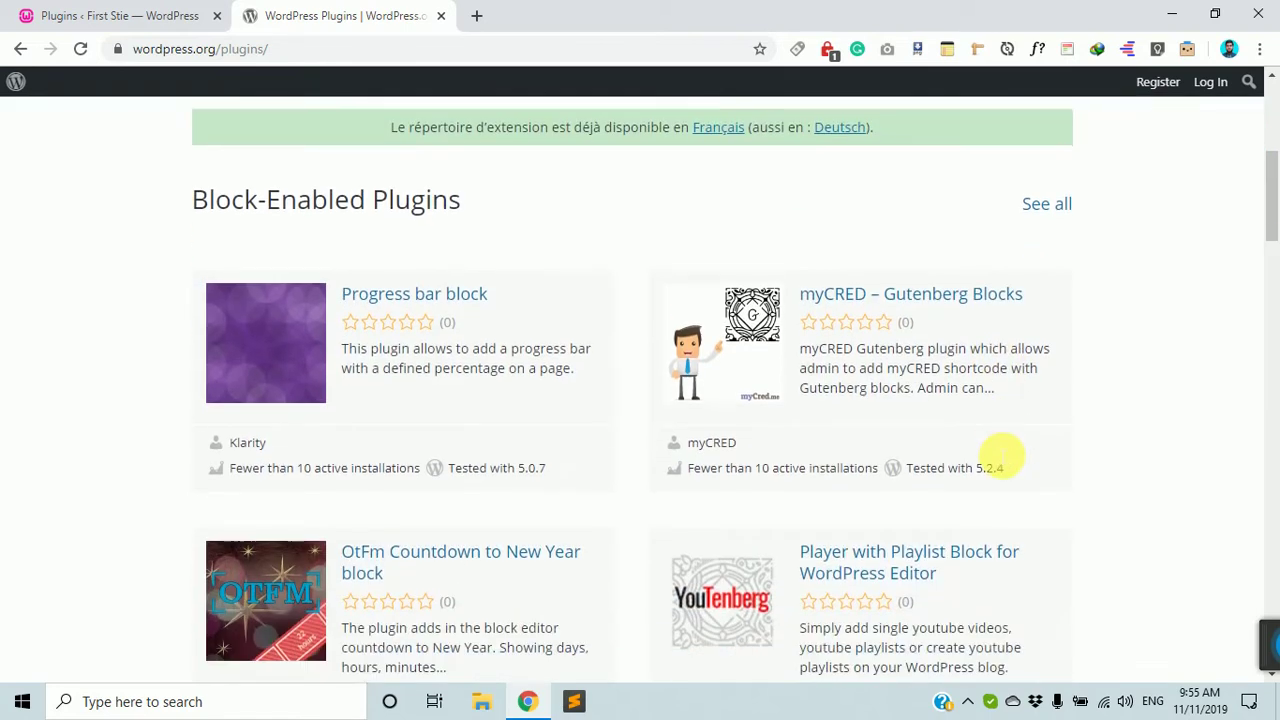
{"action": "scroll", "coordinate": [1001, 457], "scroll_direction": "up", "scroll_amount": 5}
{"action": "scroll", "coordinate": [1001, 457], "scroll_direction": "up", "scroll_amount": 12}
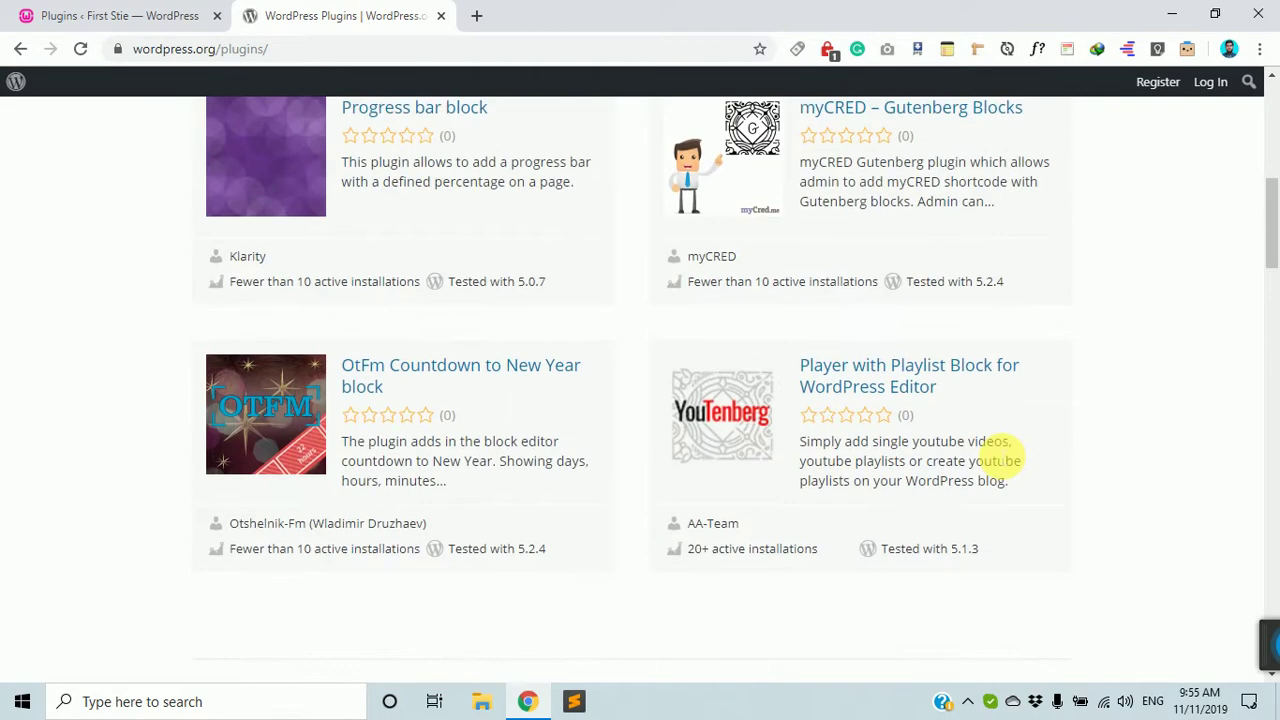
{"action": "scroll", "coordinate": [443, 406], "scroll_direction": "down", "scroll_amount": 18}
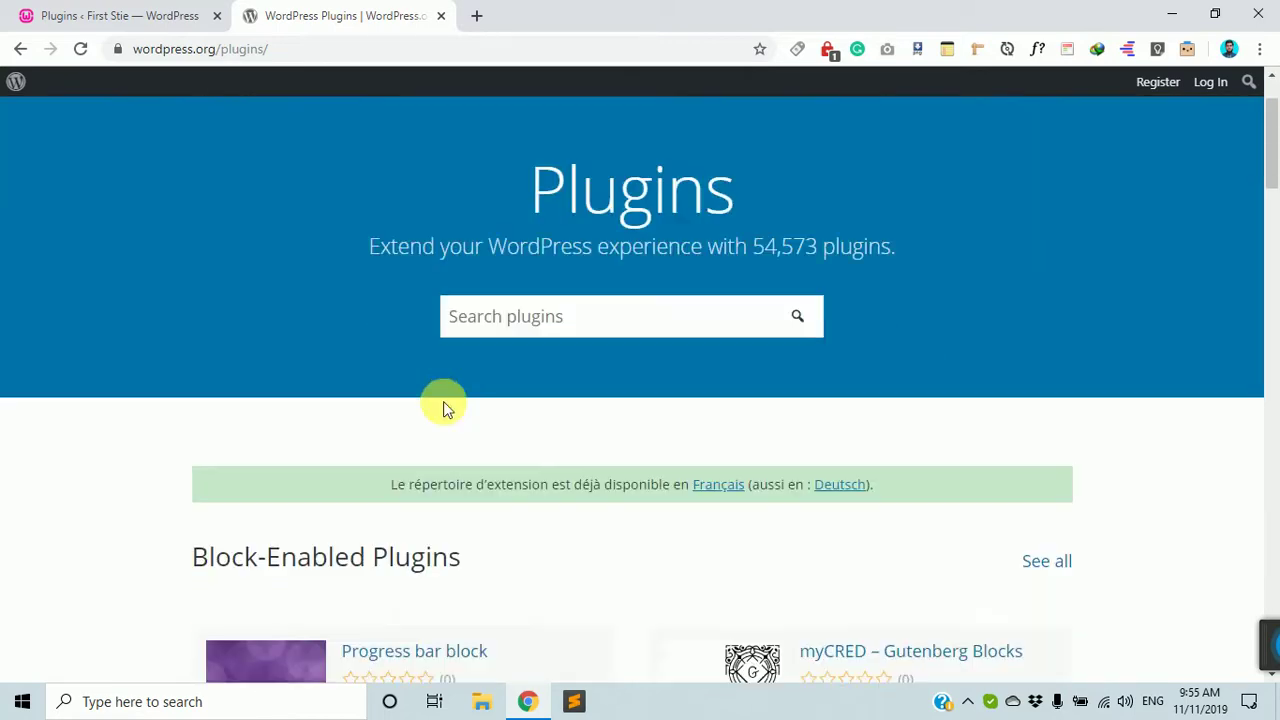
{"action": "scroll", "coordinate": [490, 478], "scroll_direction": "down", "scroll_amount": 3}
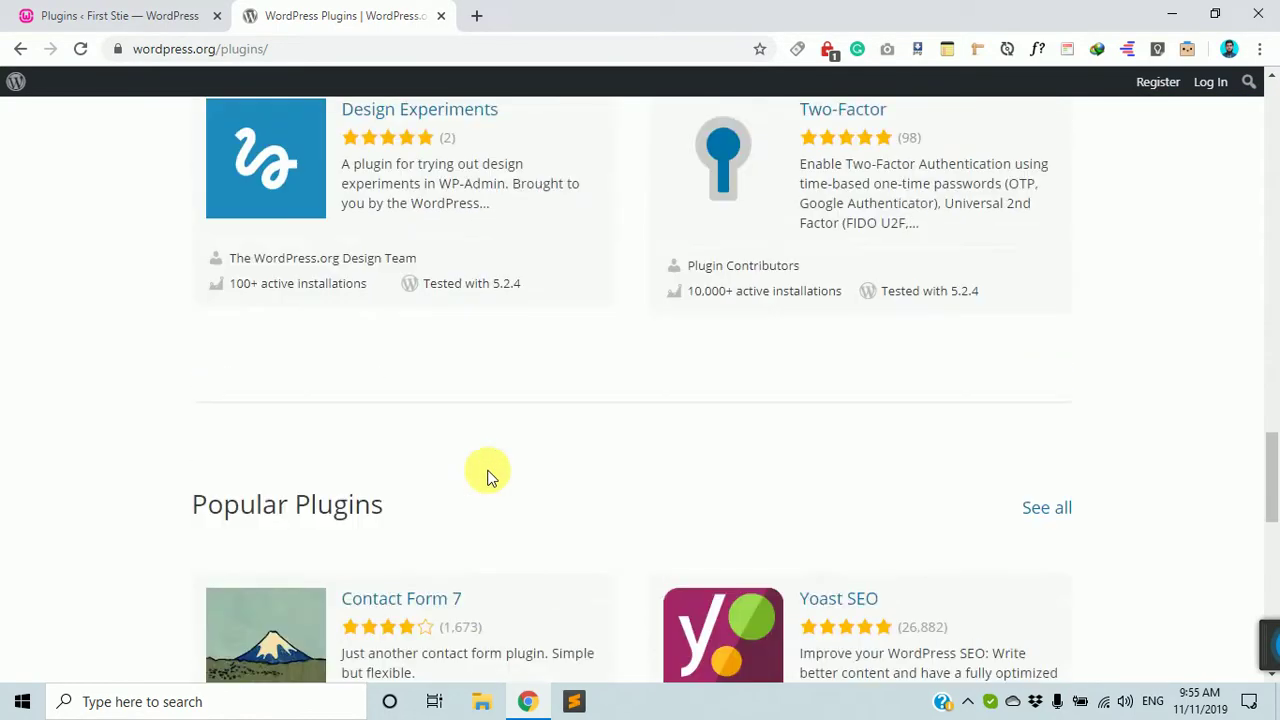
{"action": "scroll", "coordinate": [486, 474], "scroll_direction": "up", "scroll_amount": 10}
{"action": "left_click", "coordinate": [186, 10]}
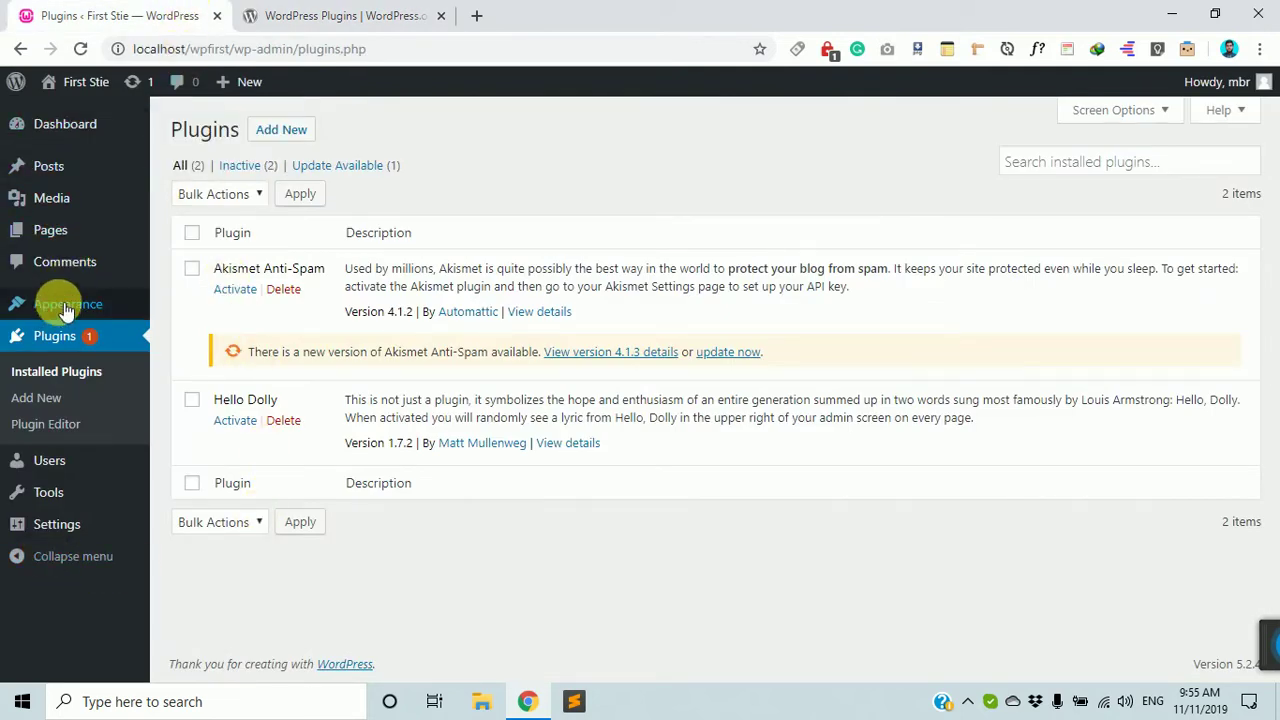
Visit the live site in a new tab, read the 'Hello world!' post, then return to Plugins.
{"action": "mouse_move", "coordinate": [66, 84]}
{"action": "left_click", "coordinate": [76, 117], "text": "ctrl"}
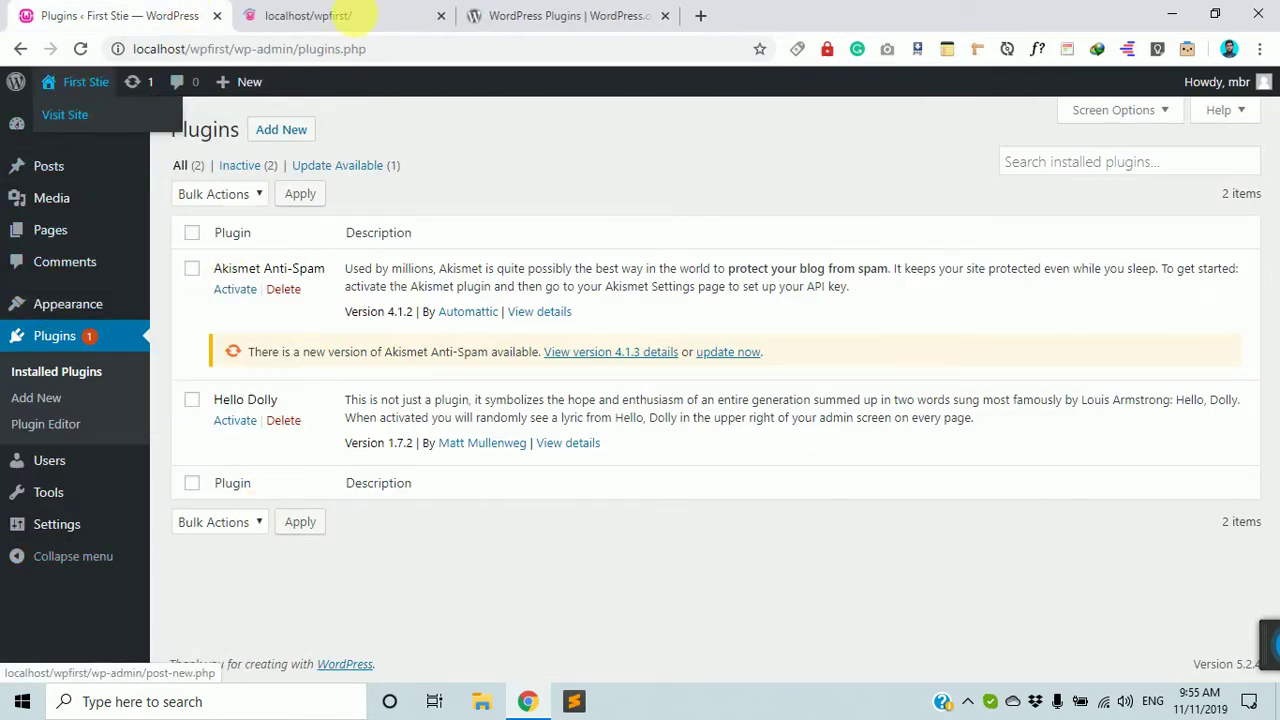
{"action": "left_click", "coordinate": [350, 16]}
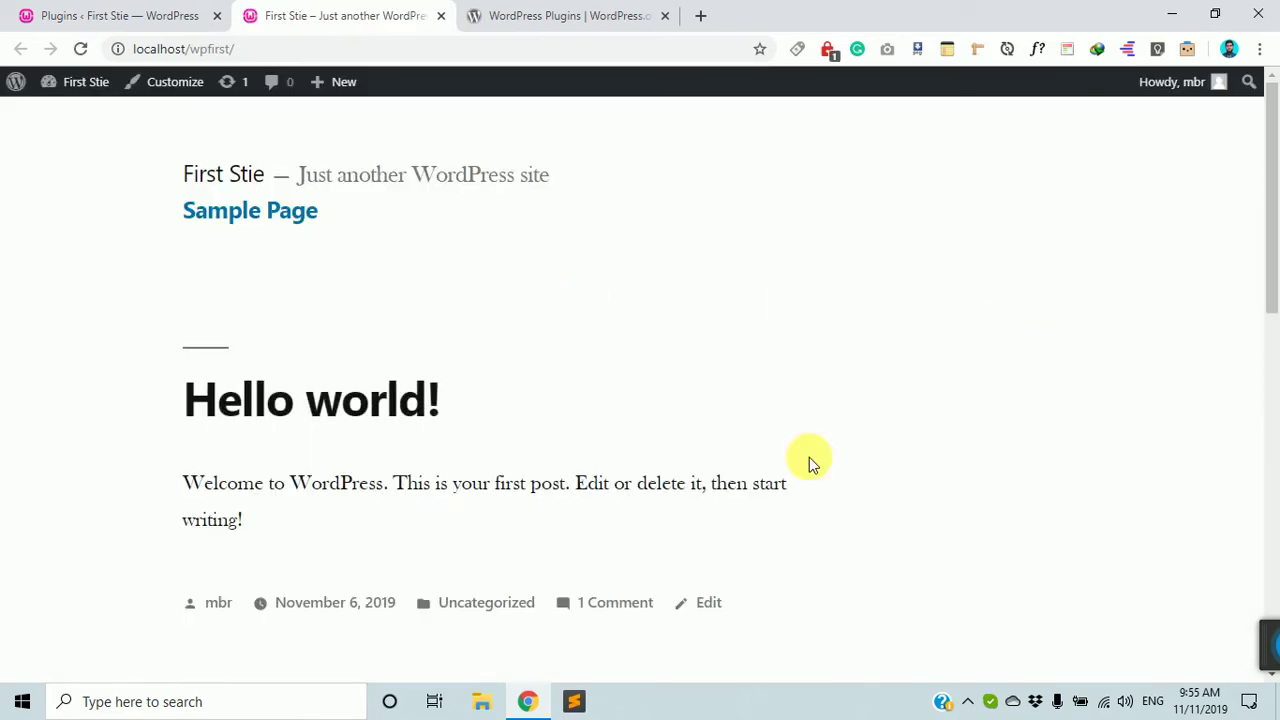
{"action": "scroll", "coordinate": [809, 457], "scroll_direction": "down", "scroll_amount": 10}
{"action": "scroll", "coordinate": [680, 152], "scroll_direction": "up", "scroll_amount": 3}
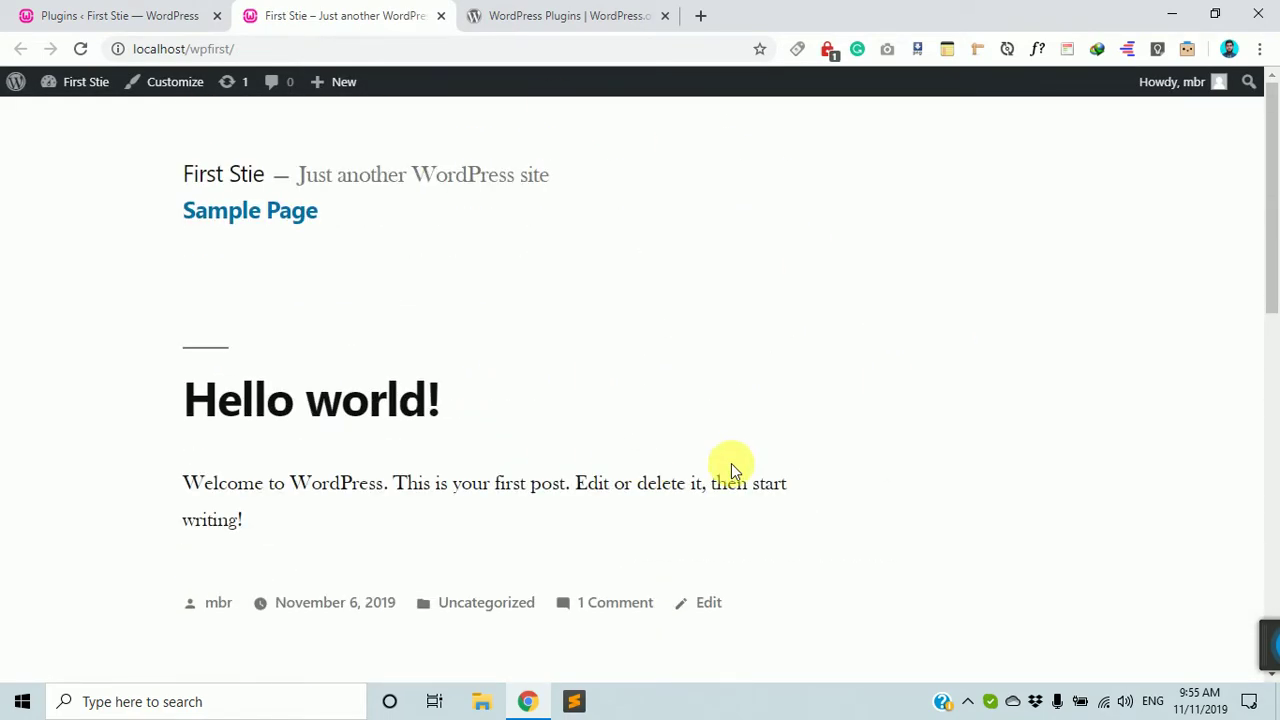
{"action": "scroll", "coordinate": [243, 314], "scroll_direction": "down", "scroll_amount": 3}
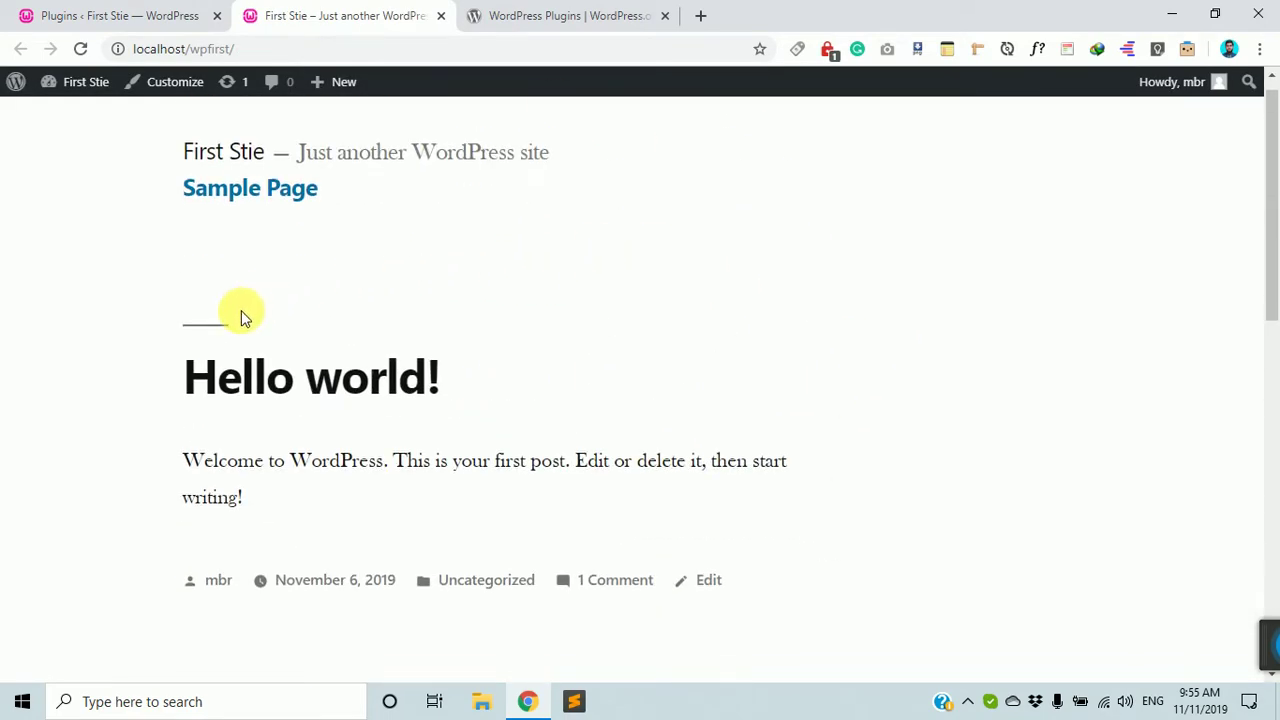
{"action": "scroll", "coordinate": [526, 329], "scroll_direction": "up", "scroll_amount": 3}
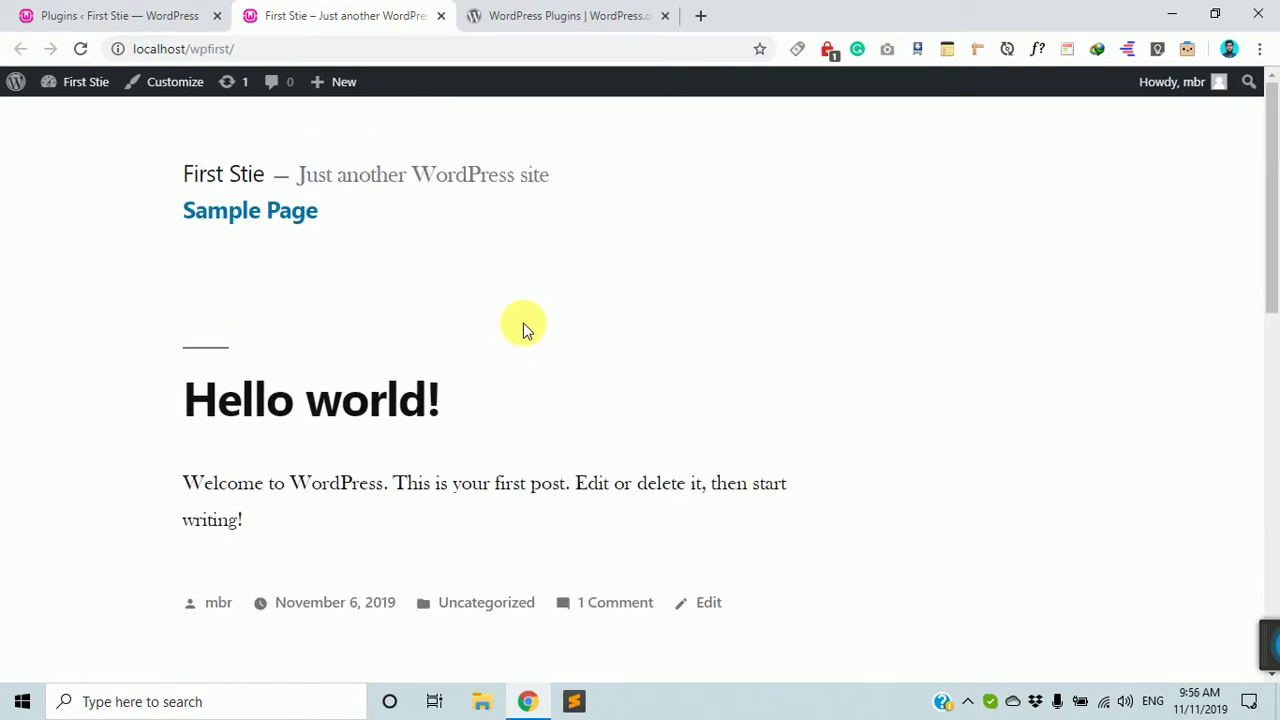
{"action": "scroll", "coordinate": [447, 460], "scroll_direction": "down", "scroll_amount": 3}
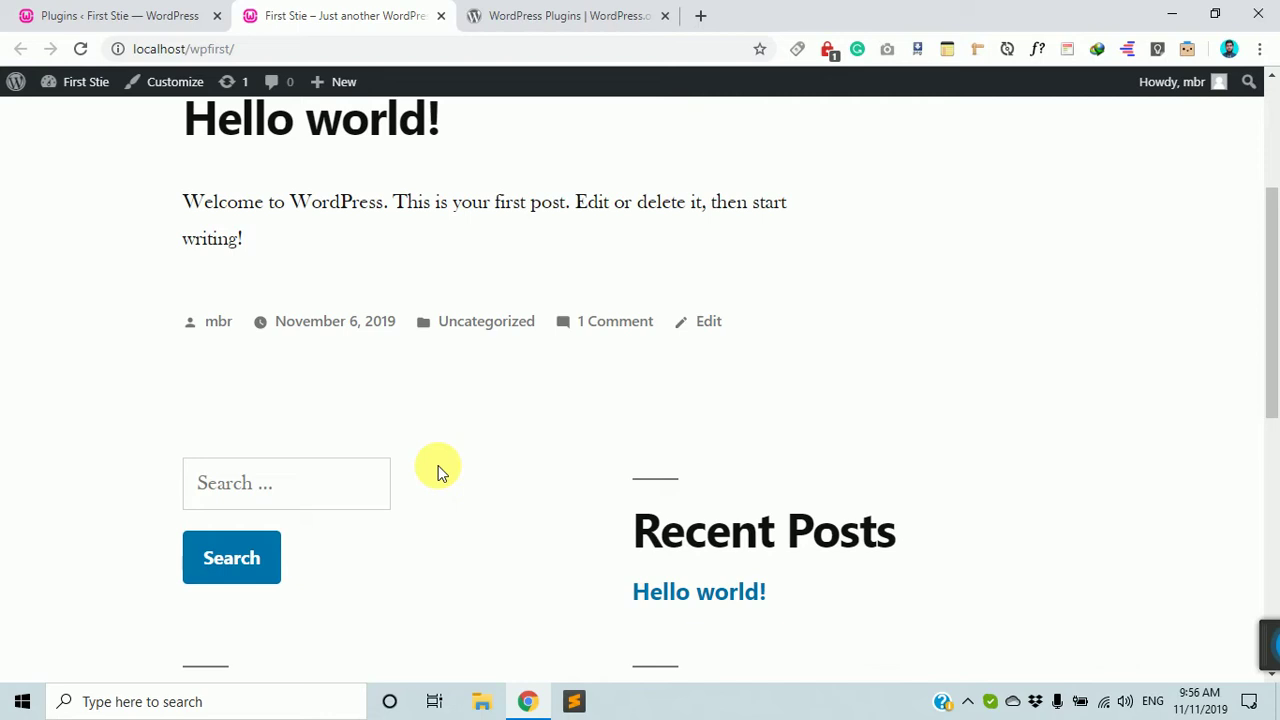
{"action": "scroll", "coordinate": [430, 490], "scroll_direction": "up", "scroll_amount": 3}
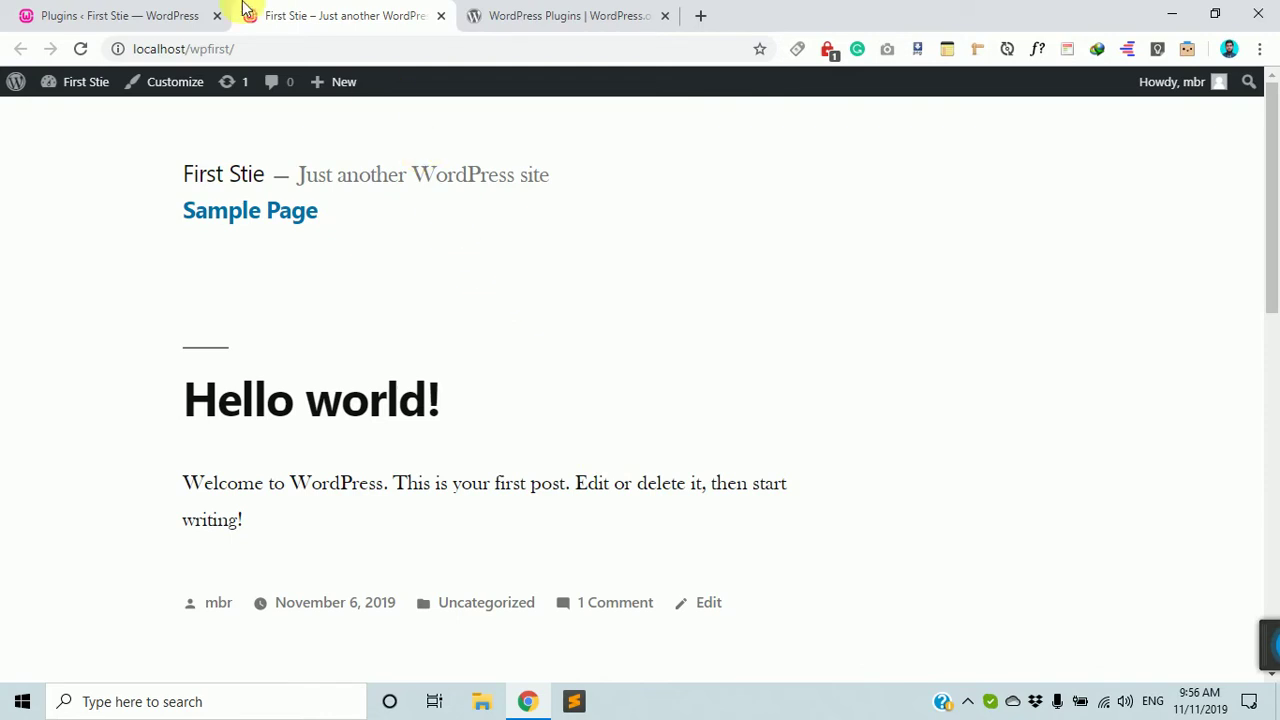
{"action": "left_click", "coordinate": [135, 15]}
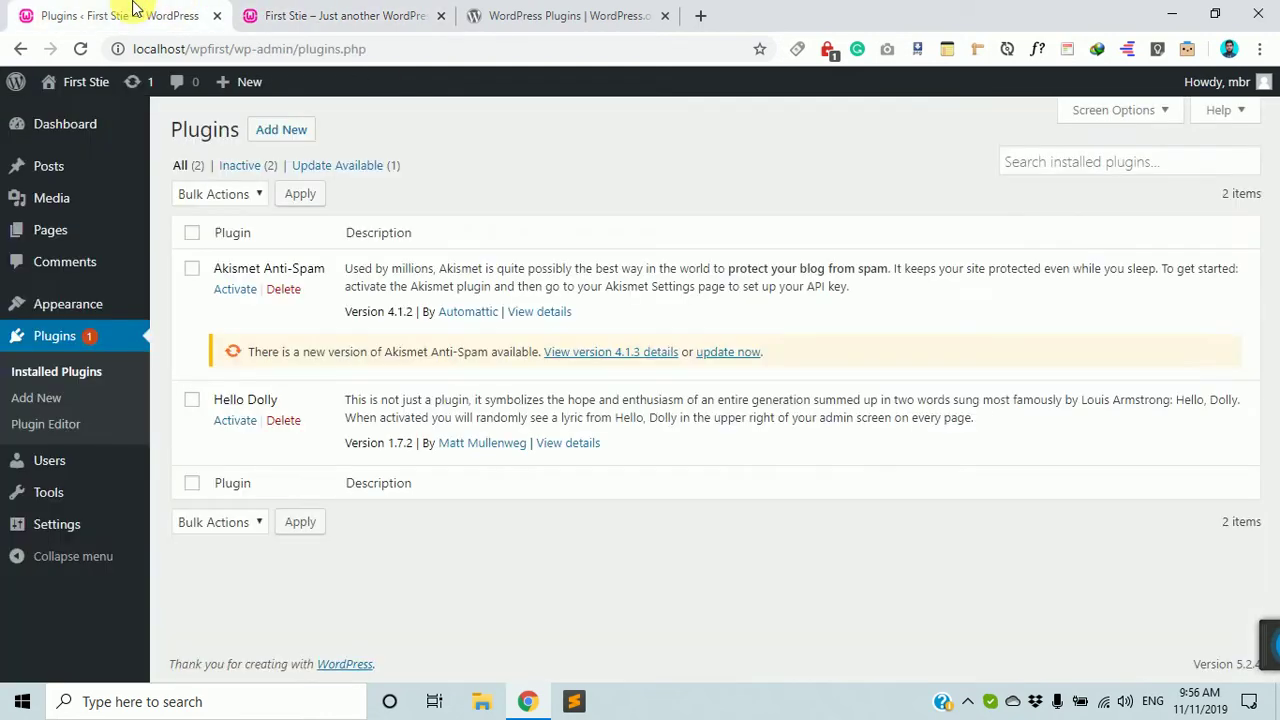
Look over the two existing posts, then go to Plugins > Add New.
{"action": "left_click", "coordinate": [78, 175]}
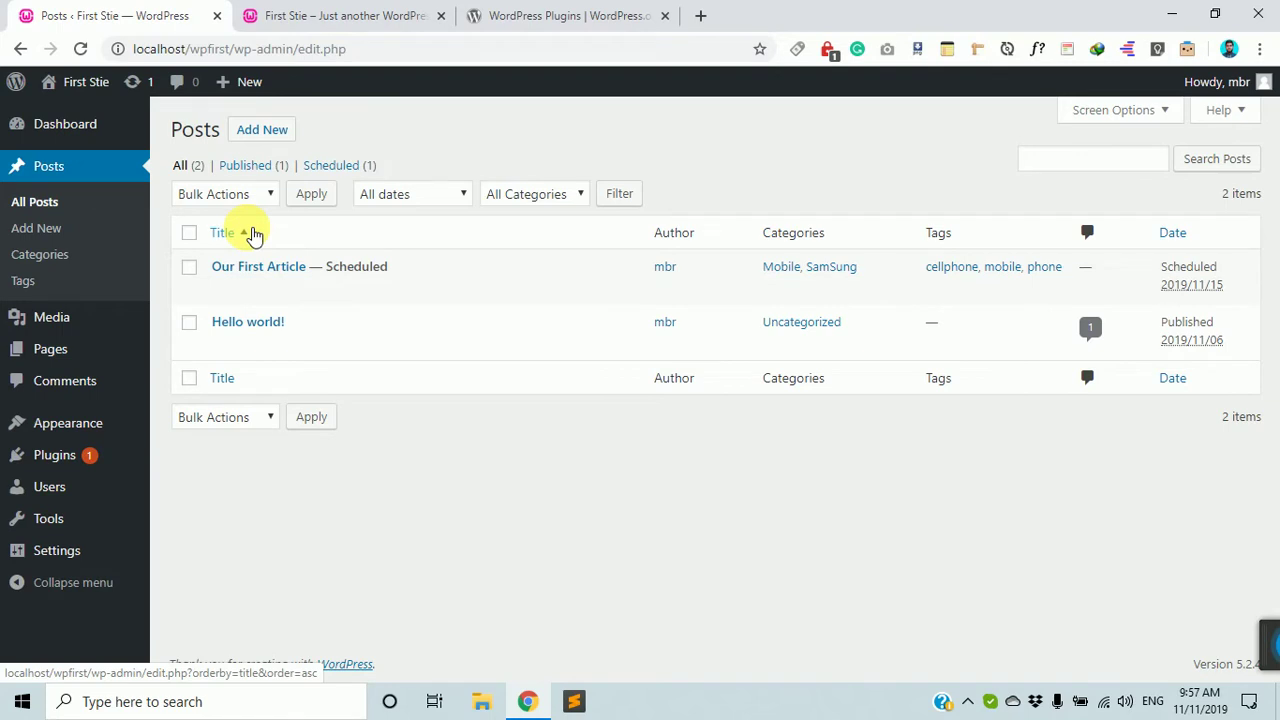
{"action": "mouse_move", "coordinate": [229, 322]}
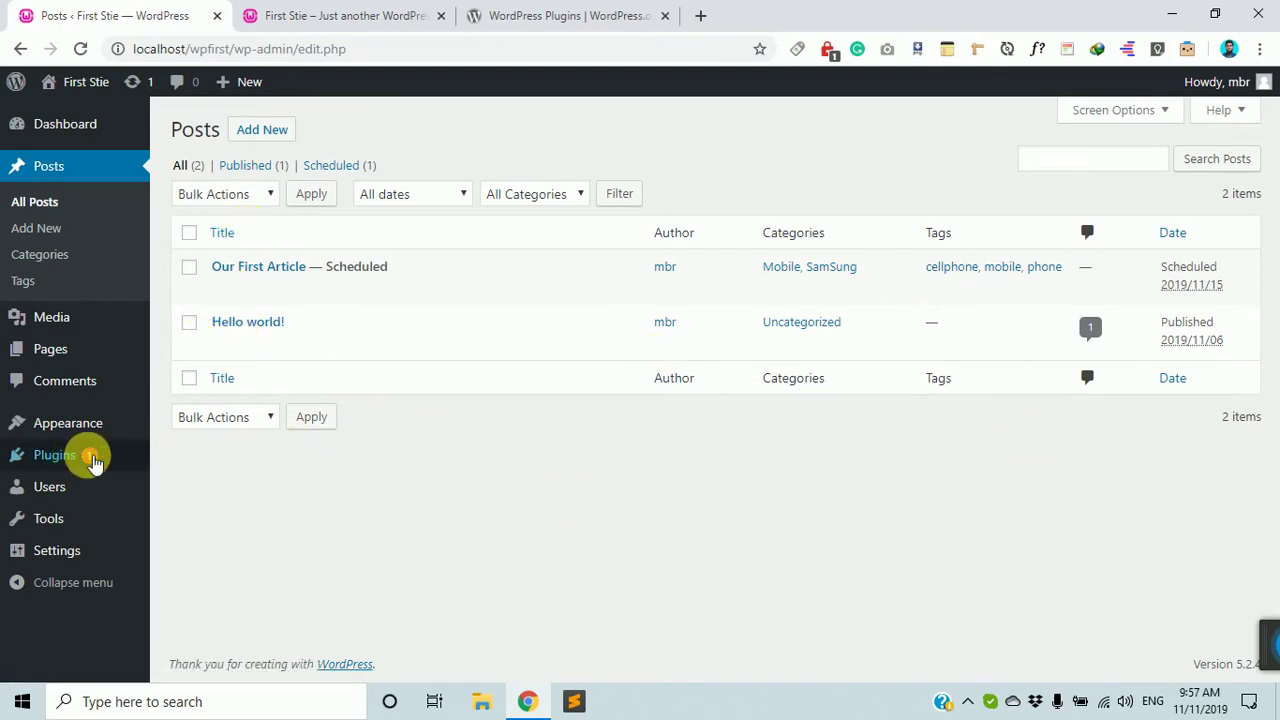
{"action": "left_click", "coordinate": [88, 460]}
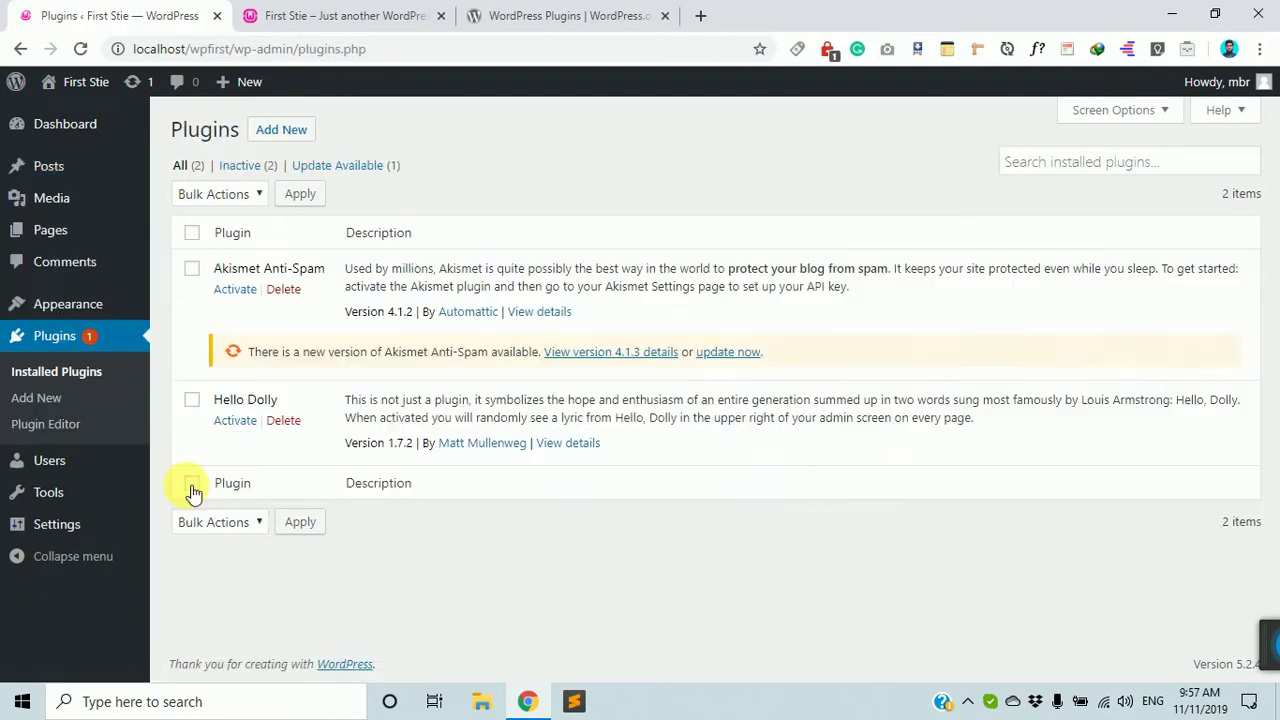
{"action": "left_click", "coordinate": [285, 132]}
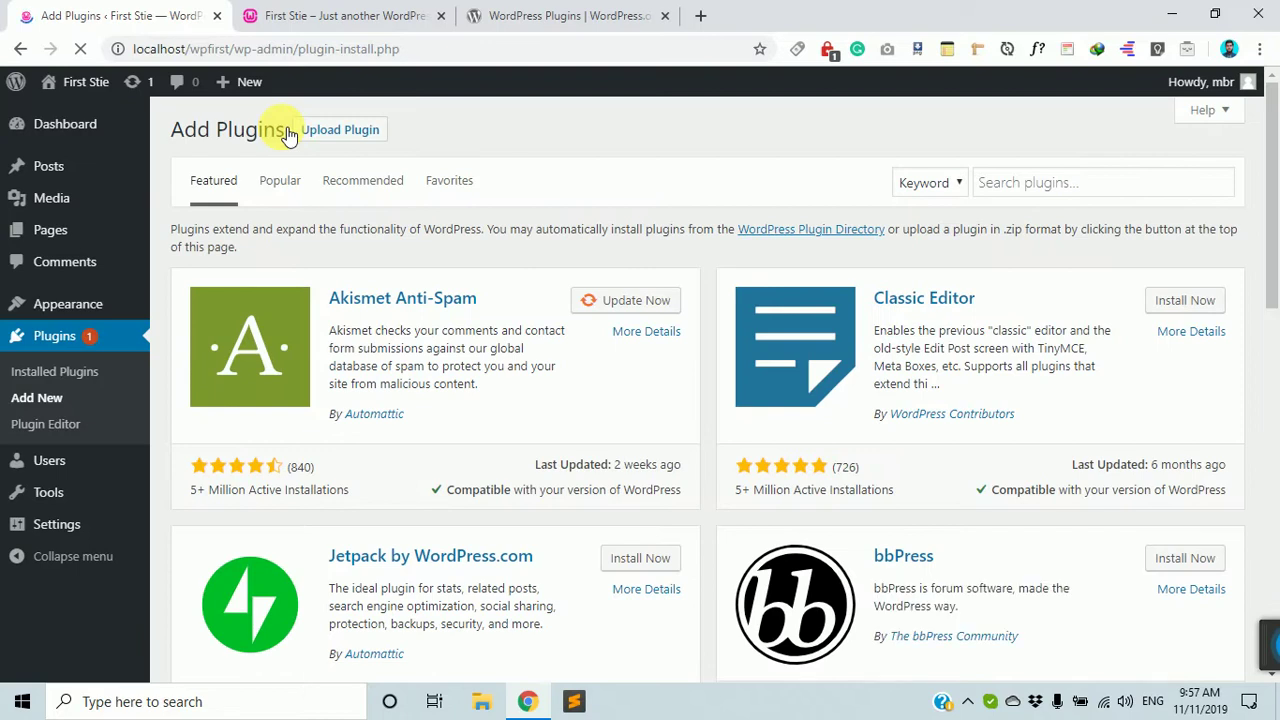
Search for 'fakerpress', install the FakerPress plugin and activate it.
{"action": "left_click", "coordinate": [1030, 188]}
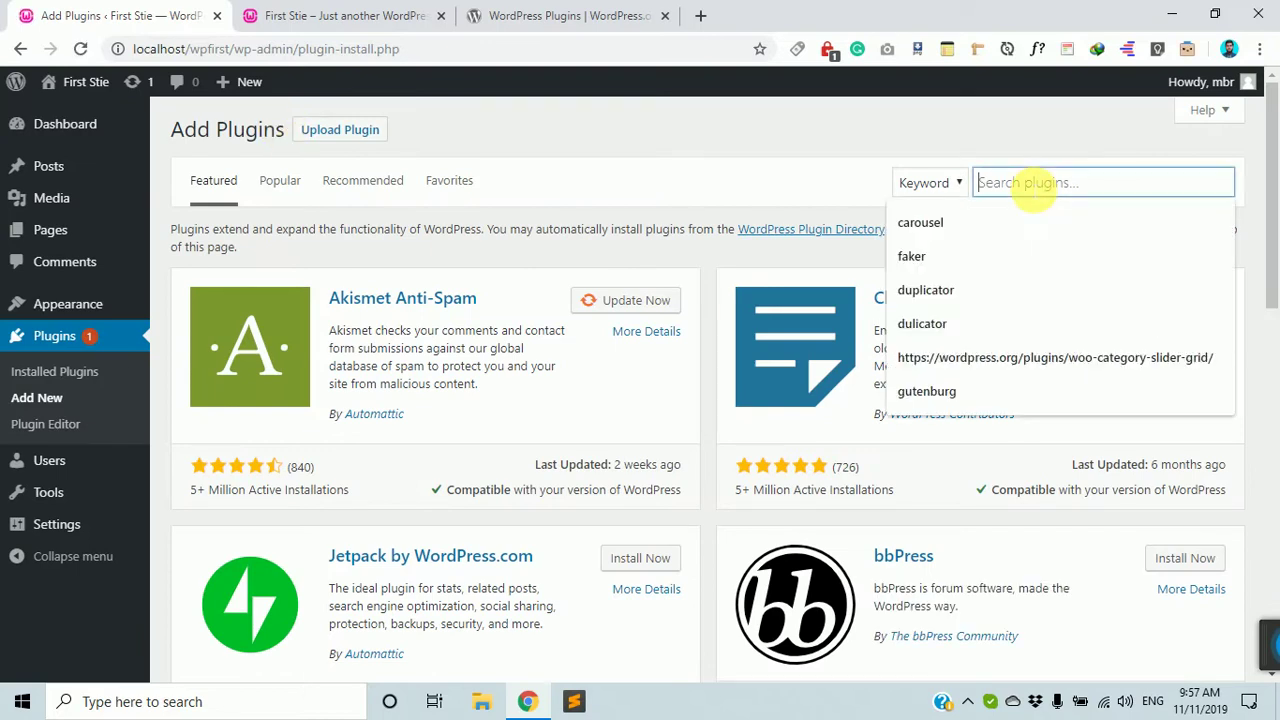
{"action": "type", "text": "fake"}
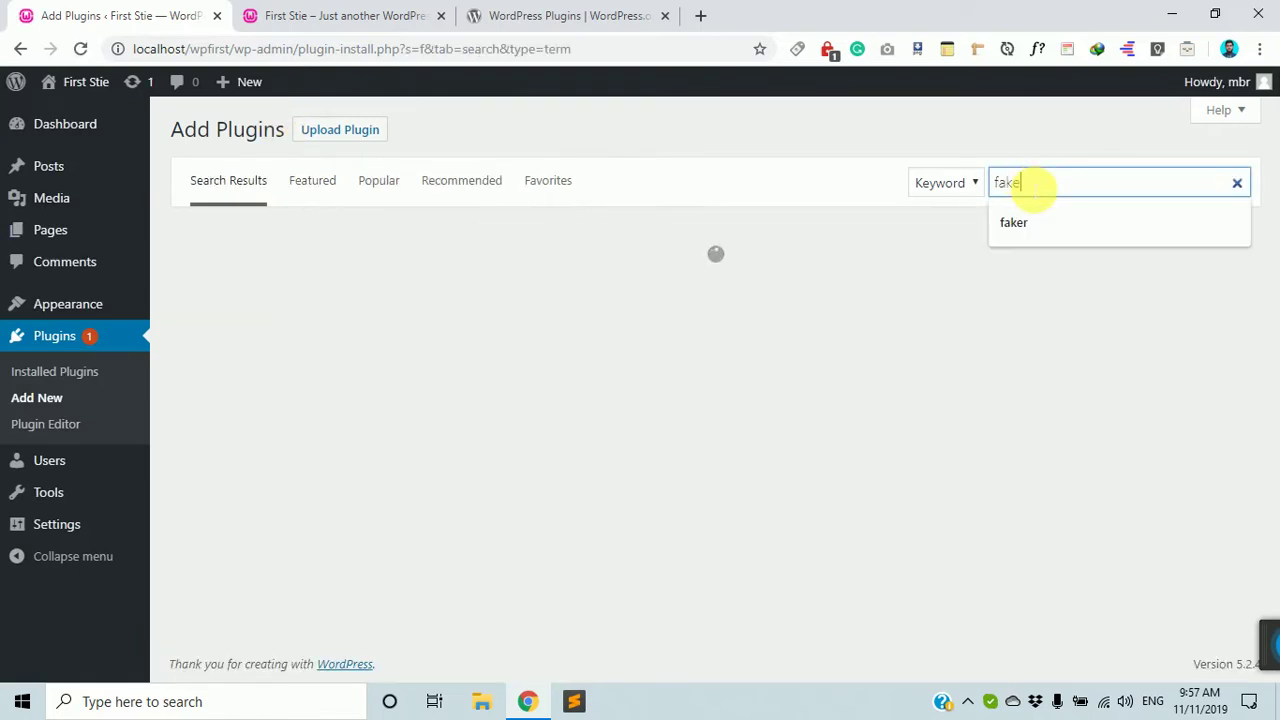
{"action": "type", "text": "rpress"}
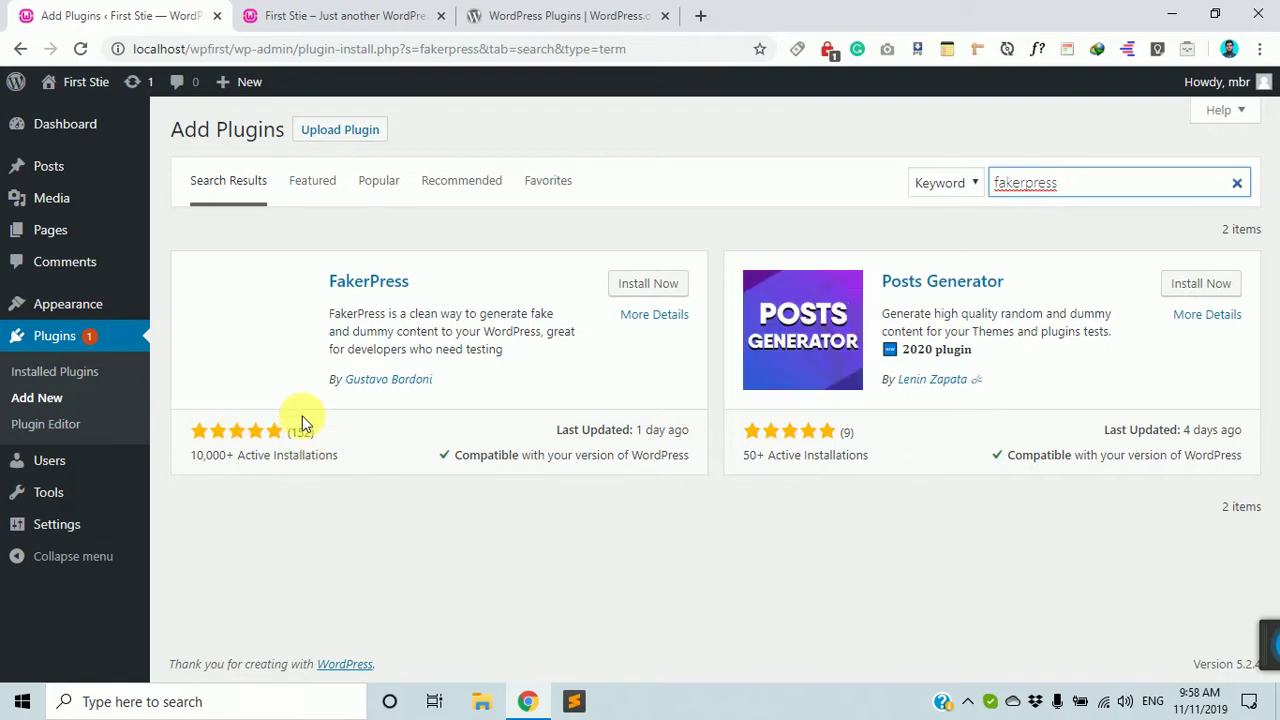
{"action": "left_click", "coordinate": [657, 285]}
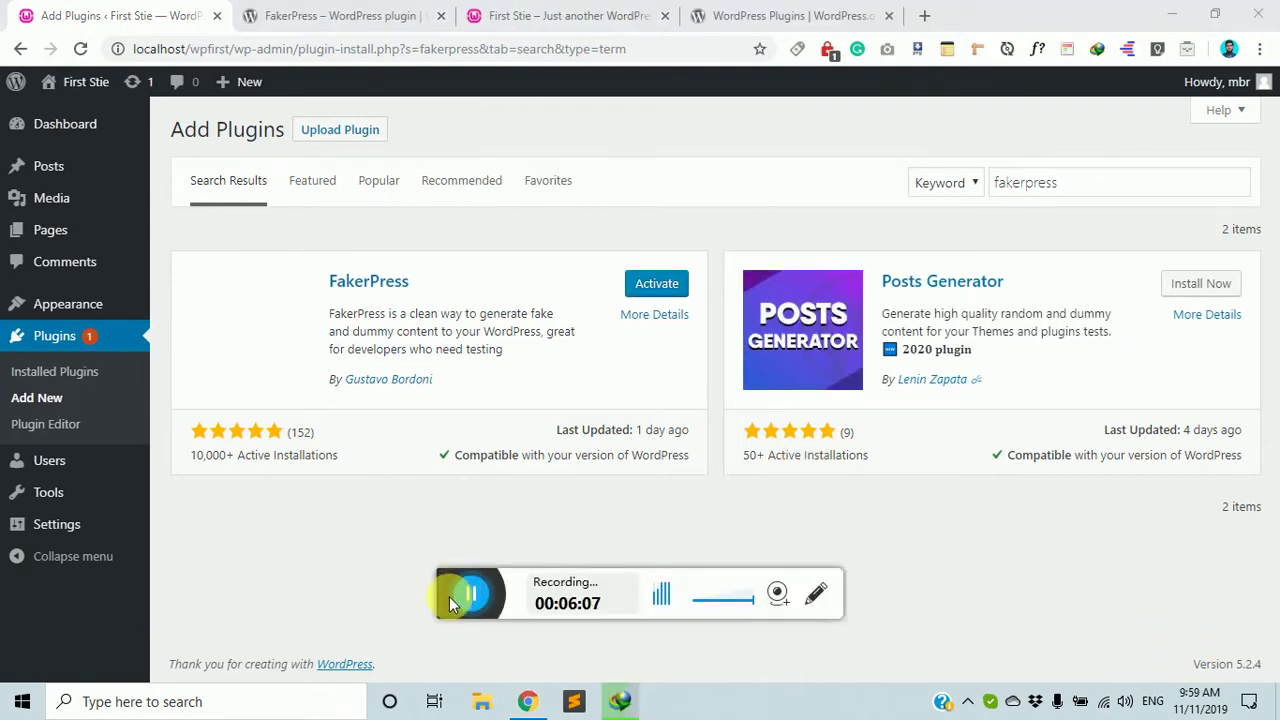
{"action": "left_click", "coordinate": [655, 284]}
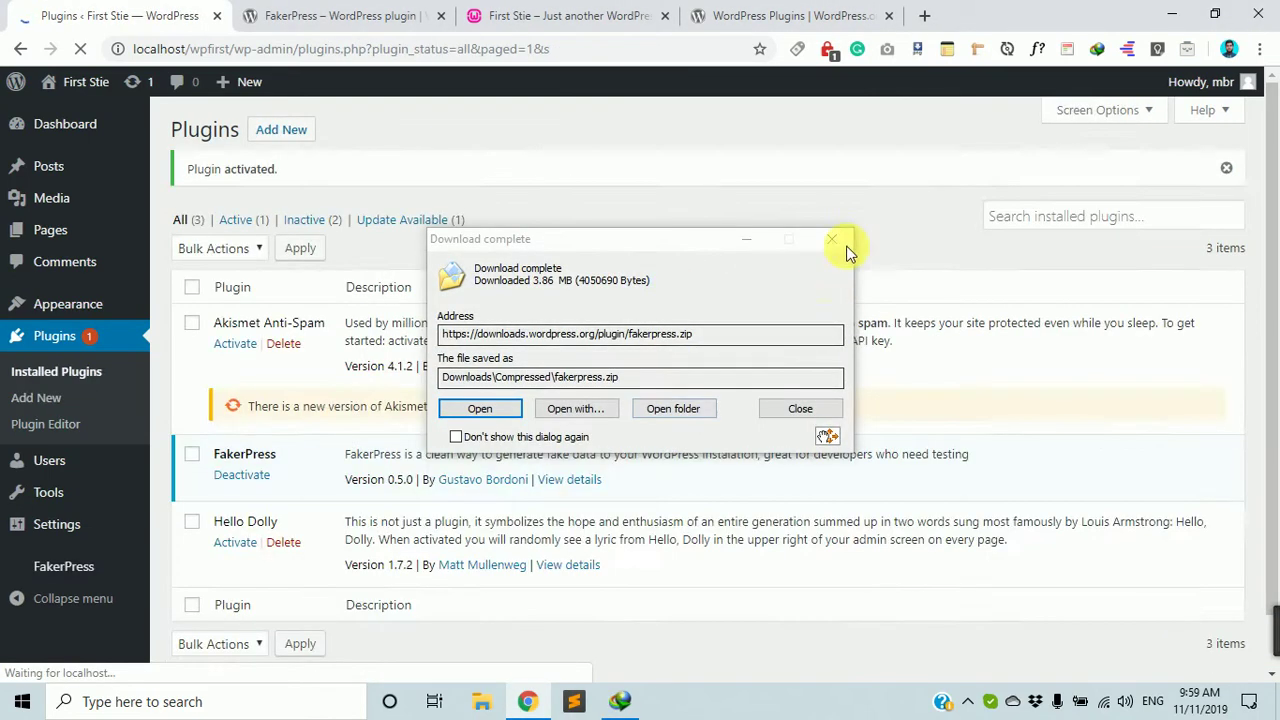
Dismiss the download notice and open FakerPress > Posts via the FakerPress settings.
{"action": "left_click", "coordinate": [840, 245]}
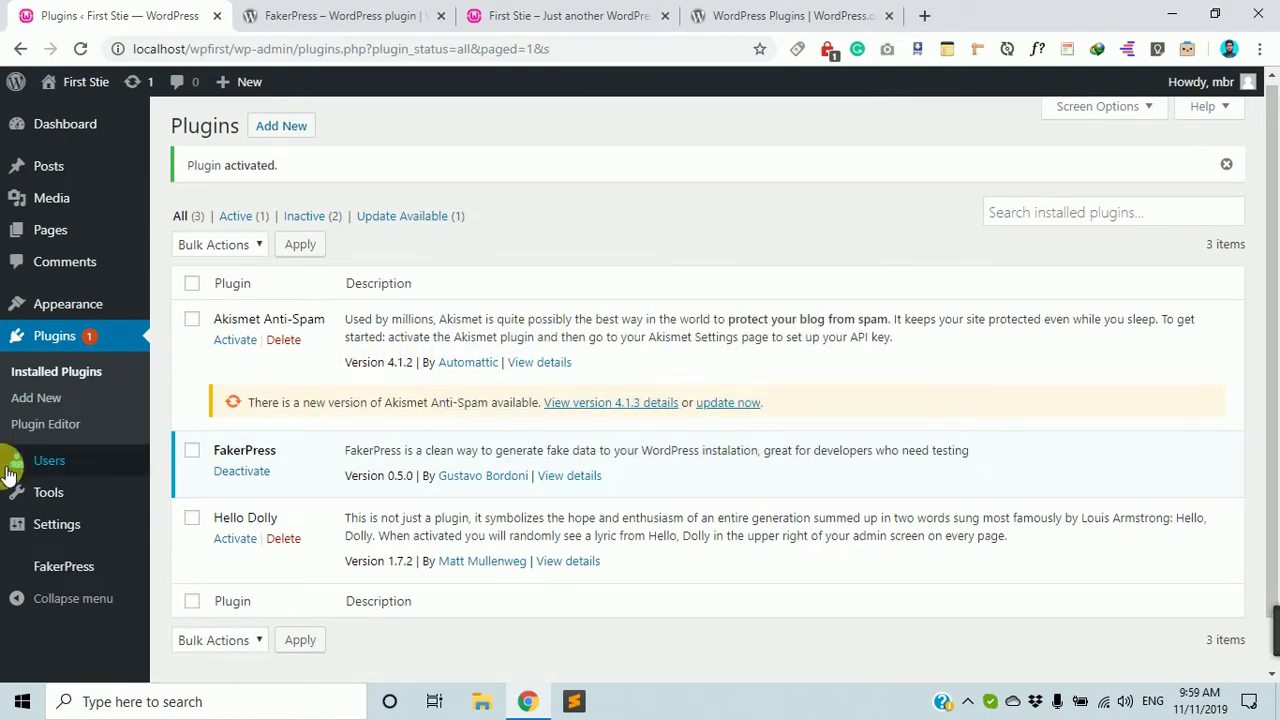
{"action": "scroll", "coordinate": [20, 540], "scroll_direction": "down", "scroll_amount": 1}
{"action": "mouse_move", "coordinate": [35, 575]}
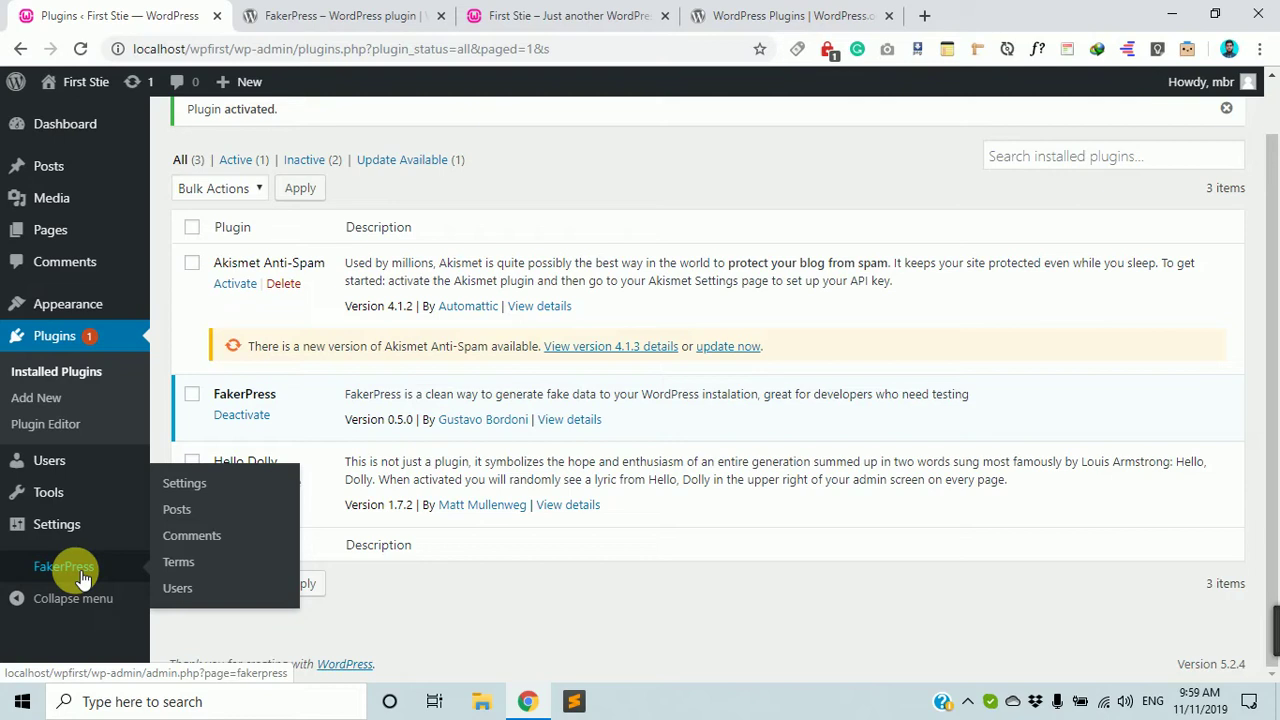
{"action": "left_click", "coordinate": [213, 488]}
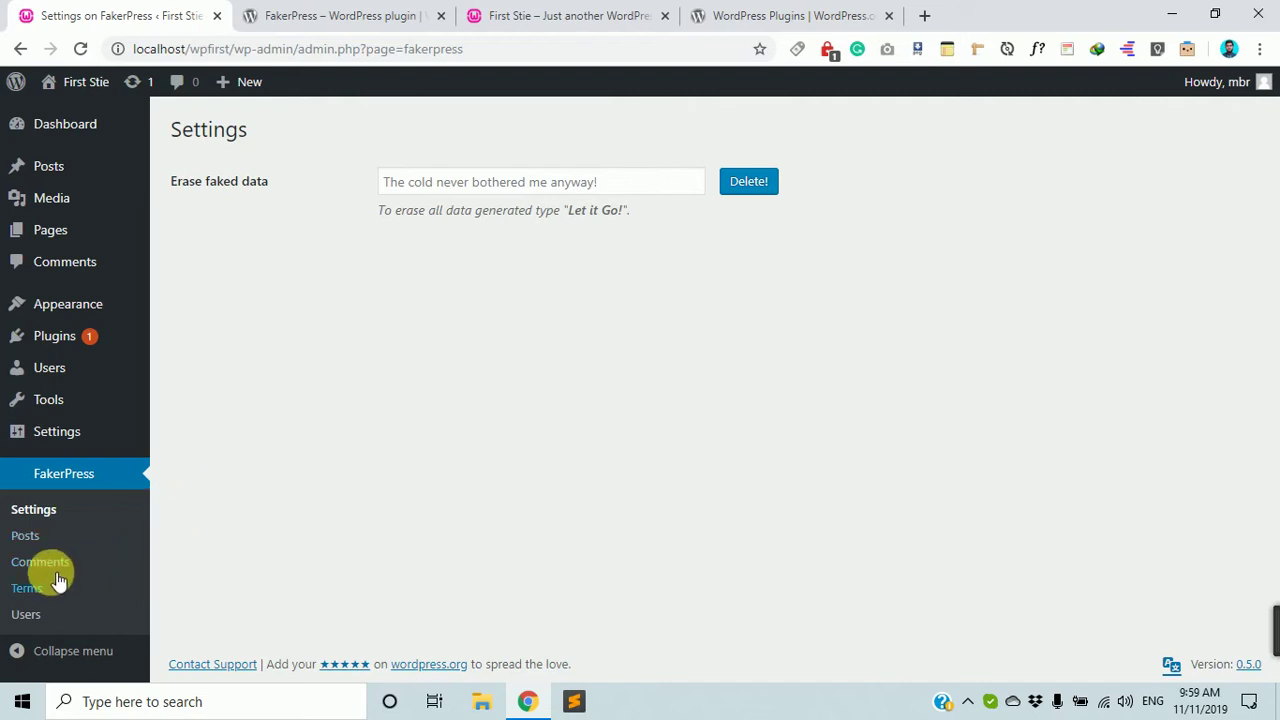
{"action": "left_click", "coordinate": [57, 475]}
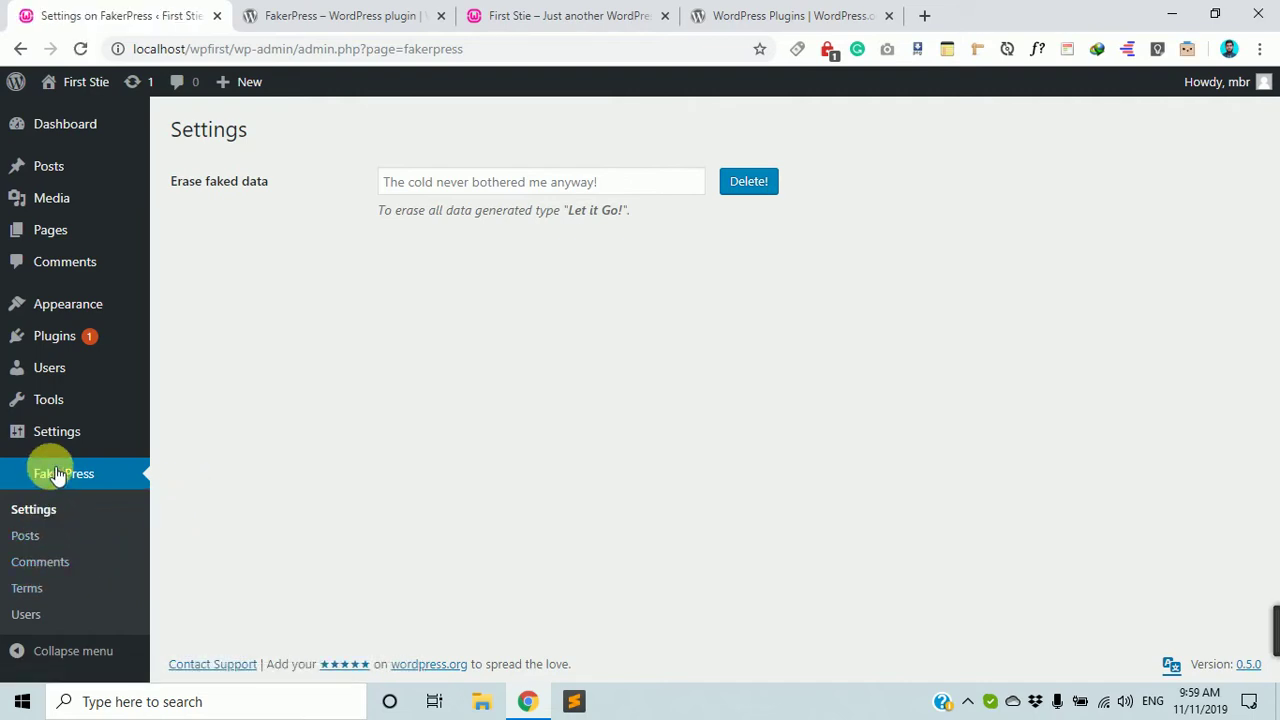
{"action": "left_click", "coordinate": [40, 542]}
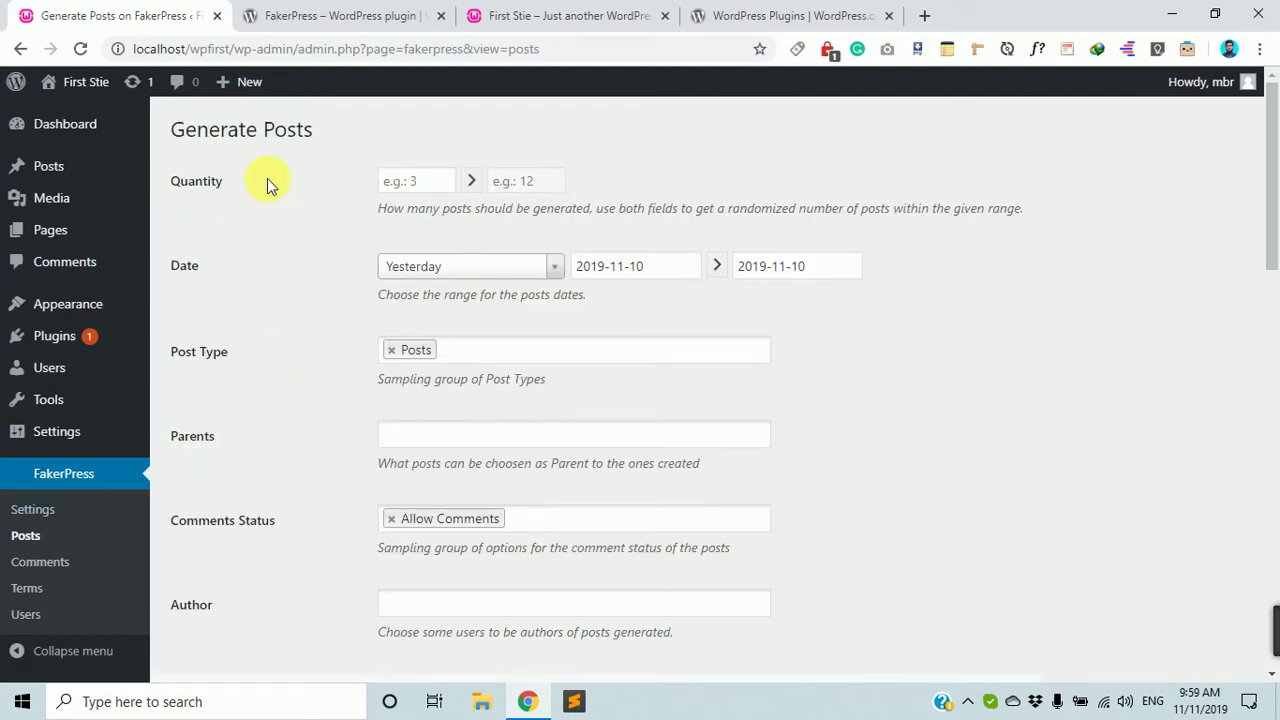
Add Pages alongside Posts in the Post Type field, leaving the date range unchanged.
{"action": "left_click_drag", "start_coordinate": [313, 137], "coordinate": [149, 126]}
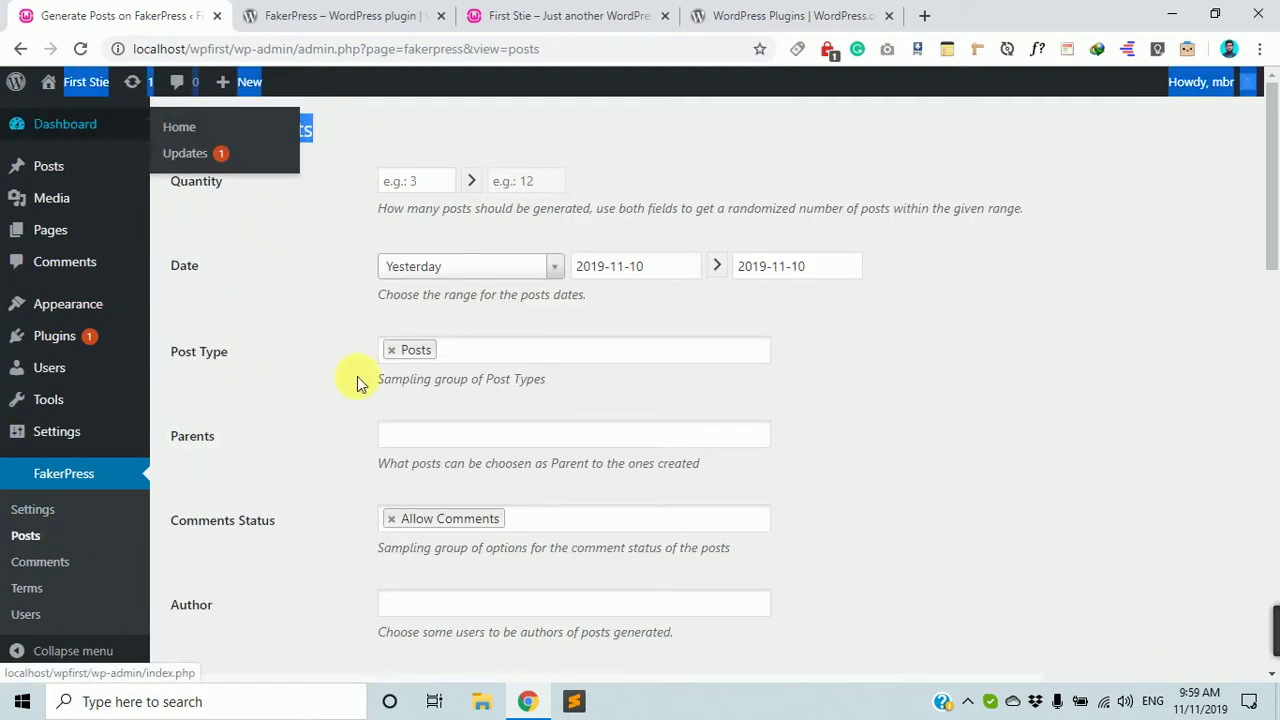
{"action": "scroll", "coordinate": [357, 380], "scroll_direction": "down", "scroll_amount": 5}
{"action": "scroll", "coordinate": [388, 400], "scroll_direction": "down", "scroll_amount": 2}
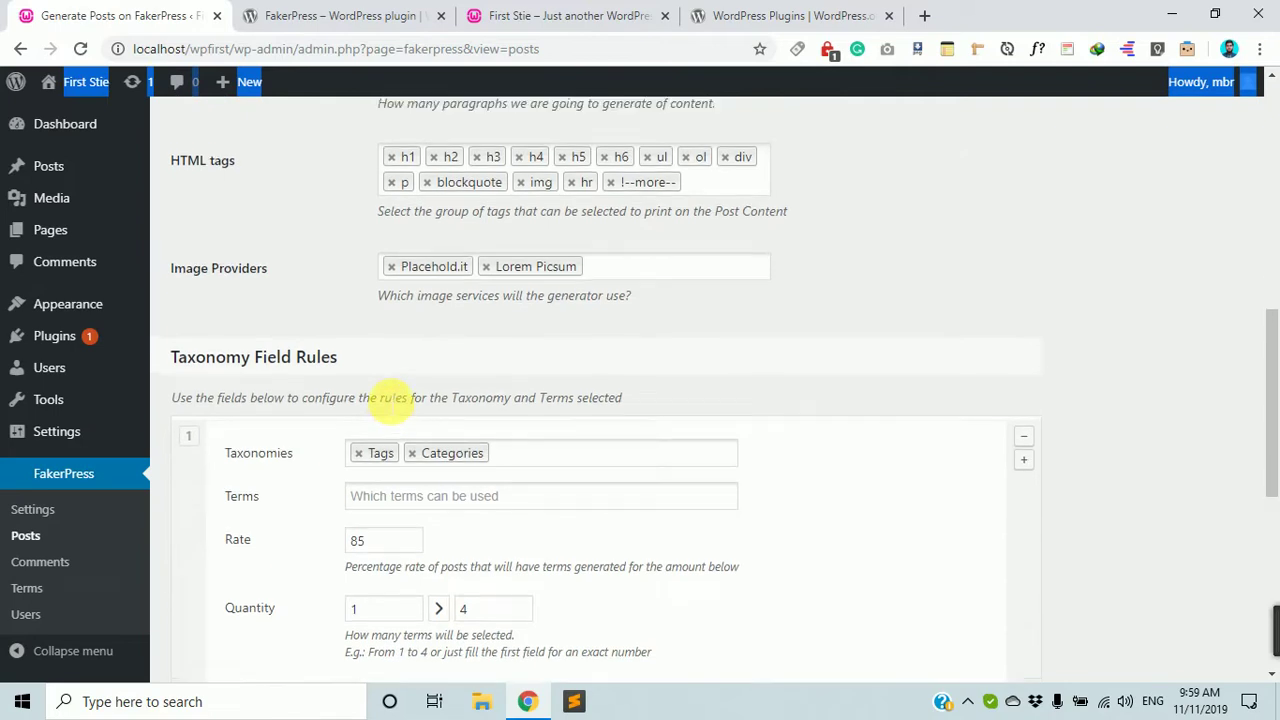
{"action": "scroll", "coordinate": [388, 400], "scroll_direction": "up", "scroll_amount": 8}
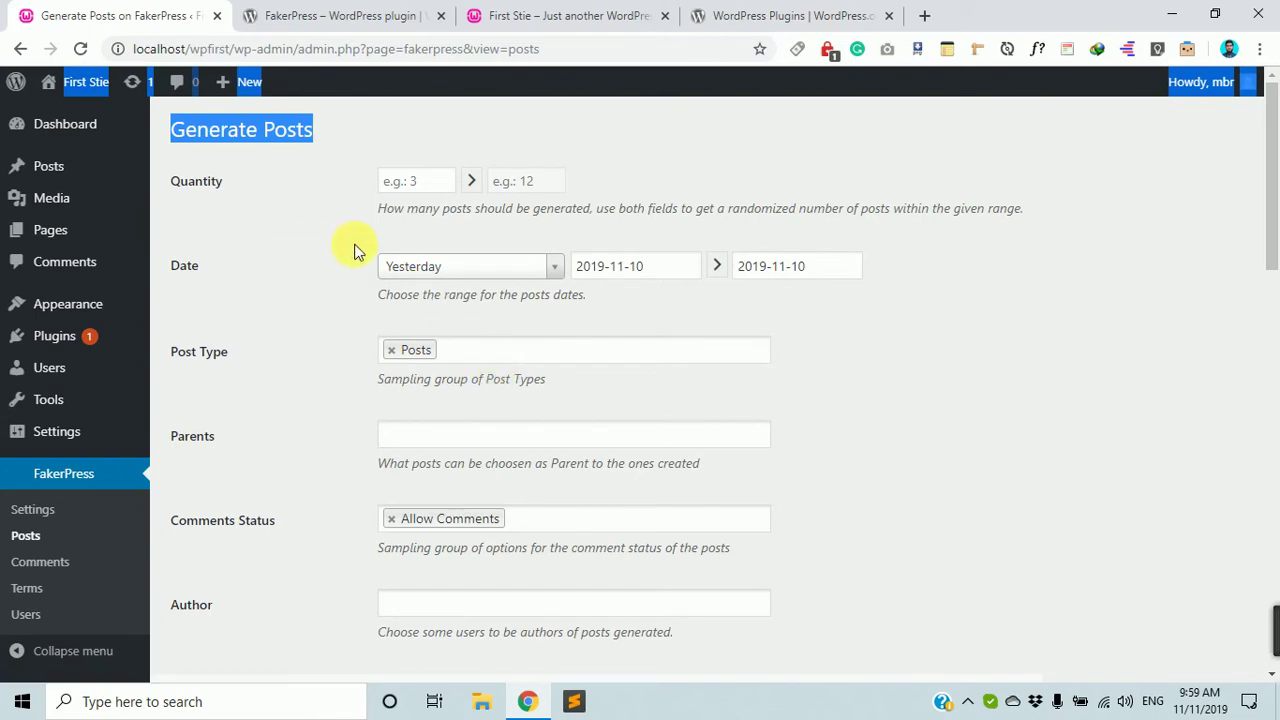
{"action": "left_click", "coordinate": [477, 270]}
{"action": "left_click", "coordinate": [474, 271]}
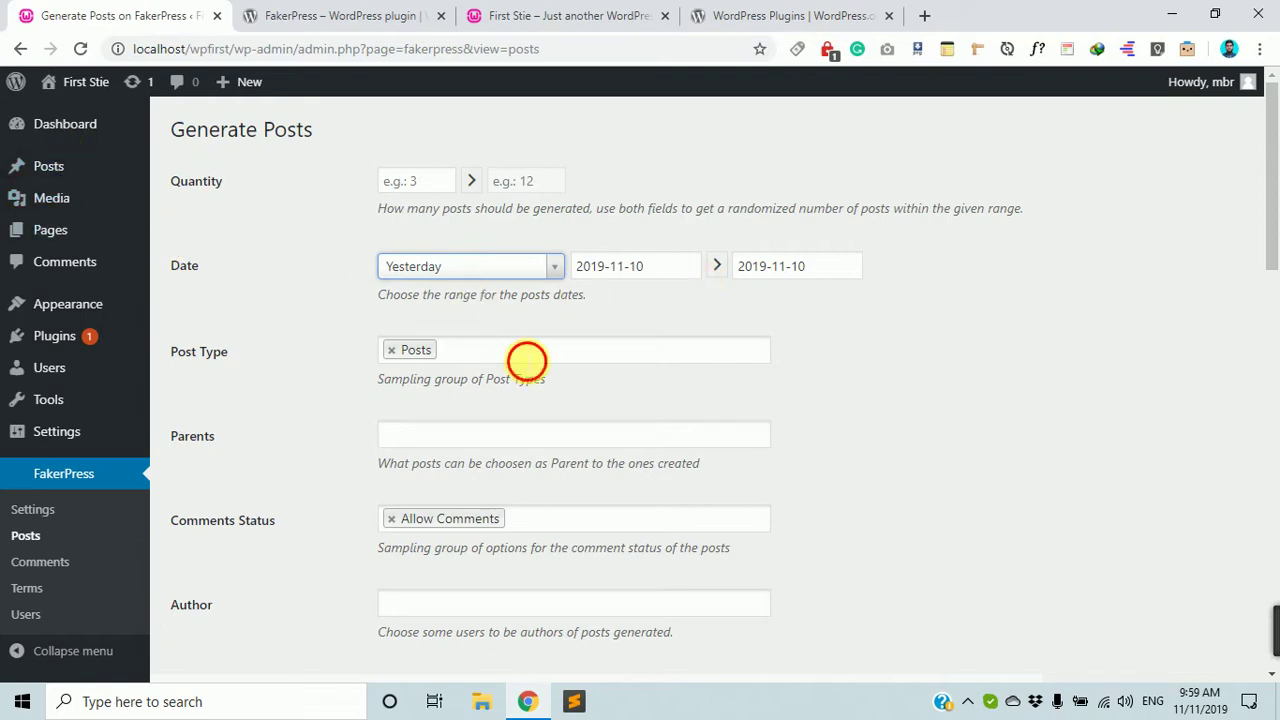
{"action": "left_click", "coordinate": [519, 355]}
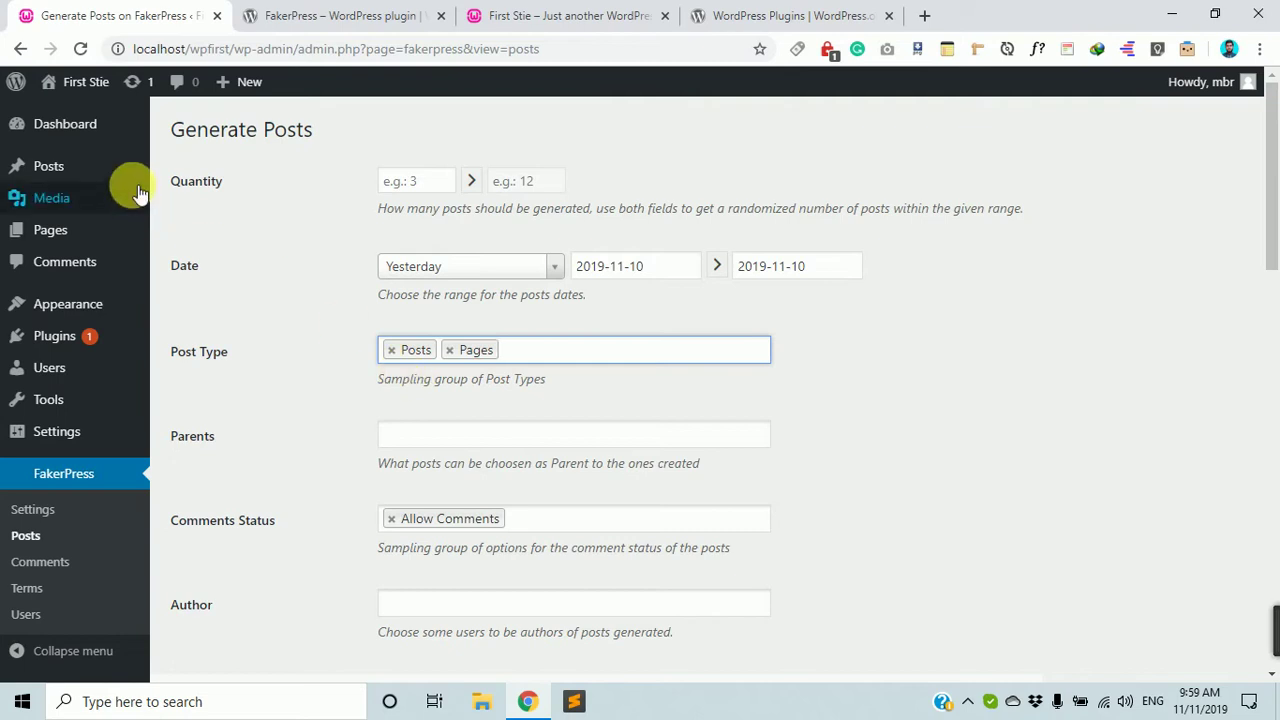
{"action": "left_click", "coordinate": [612, 357]}
{"action": "left_click", "coordinate": [612, 357]}
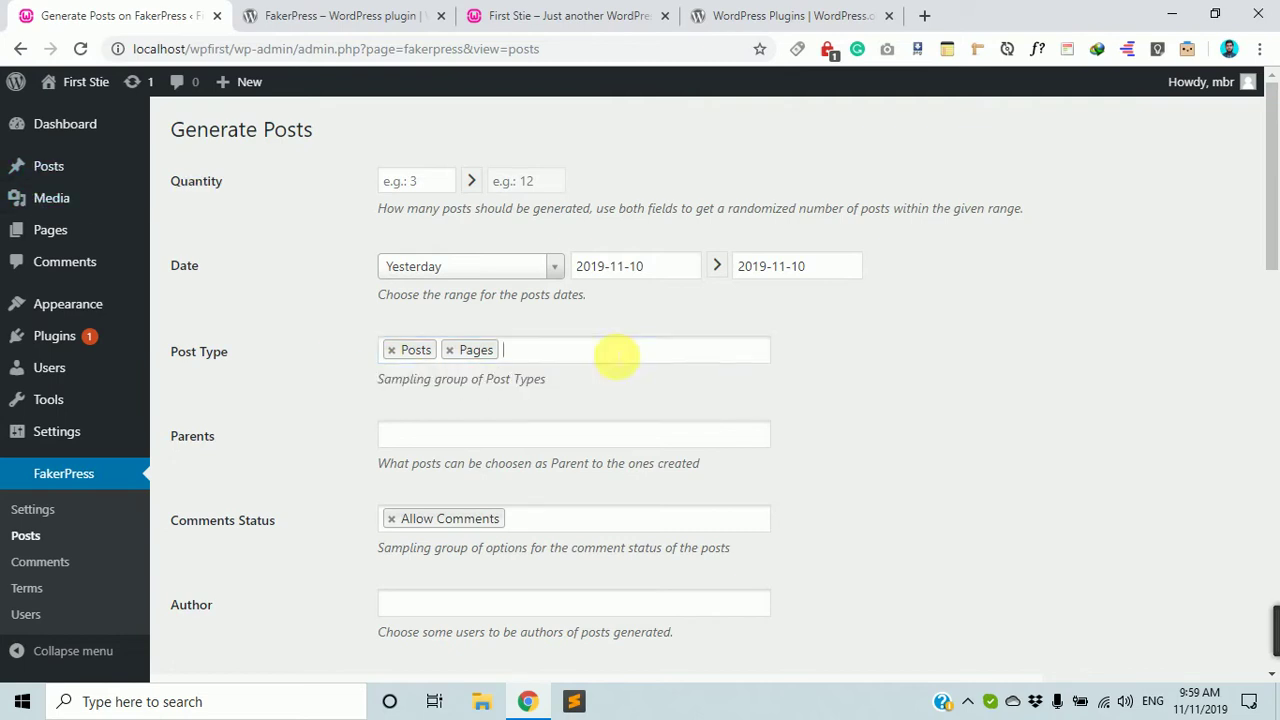
{"action": "mouse_move", "coordinate": [55, 368]}
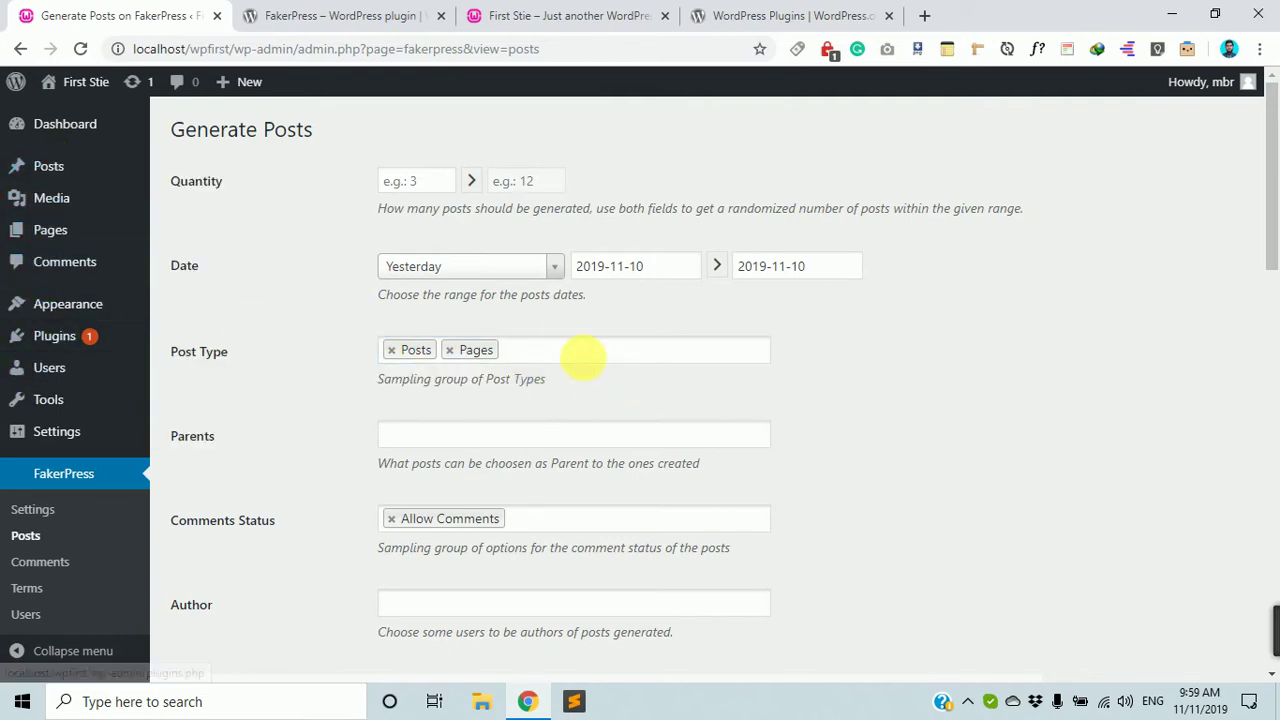
{"action": "left_click", "coordinate": [537, 350]}
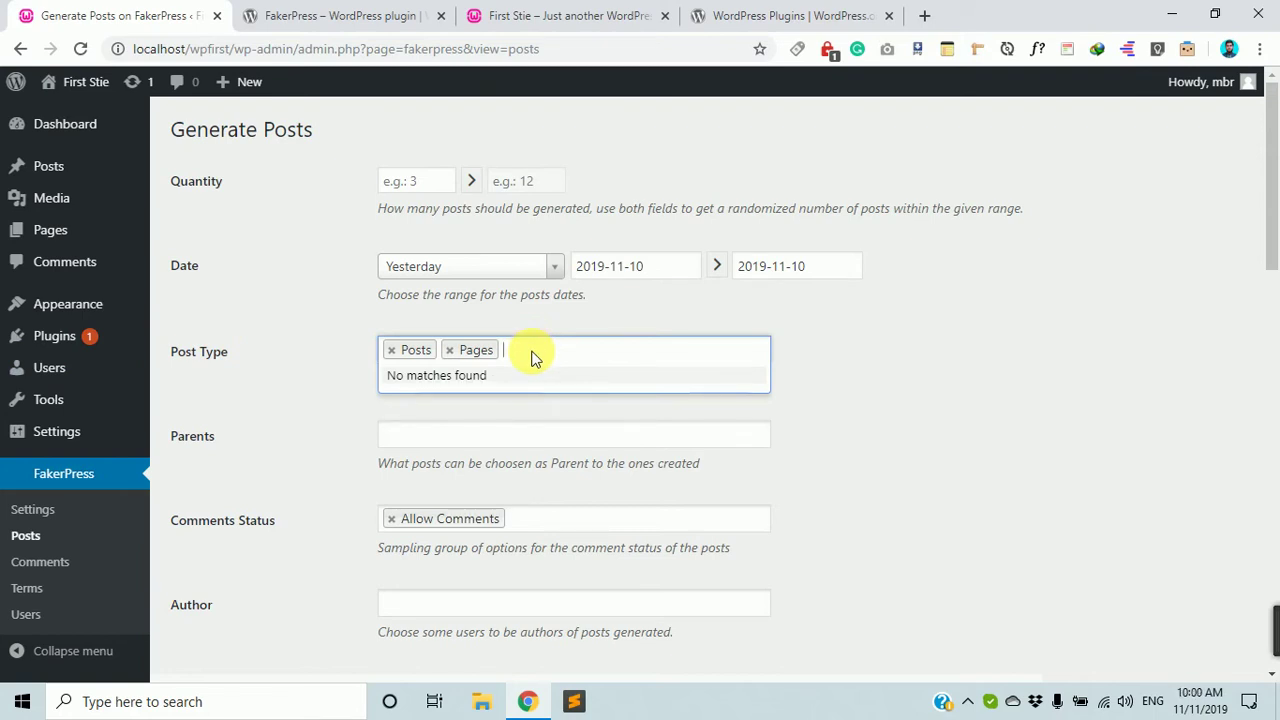
{"action": "left_click", "coordinate": [968, 333]}
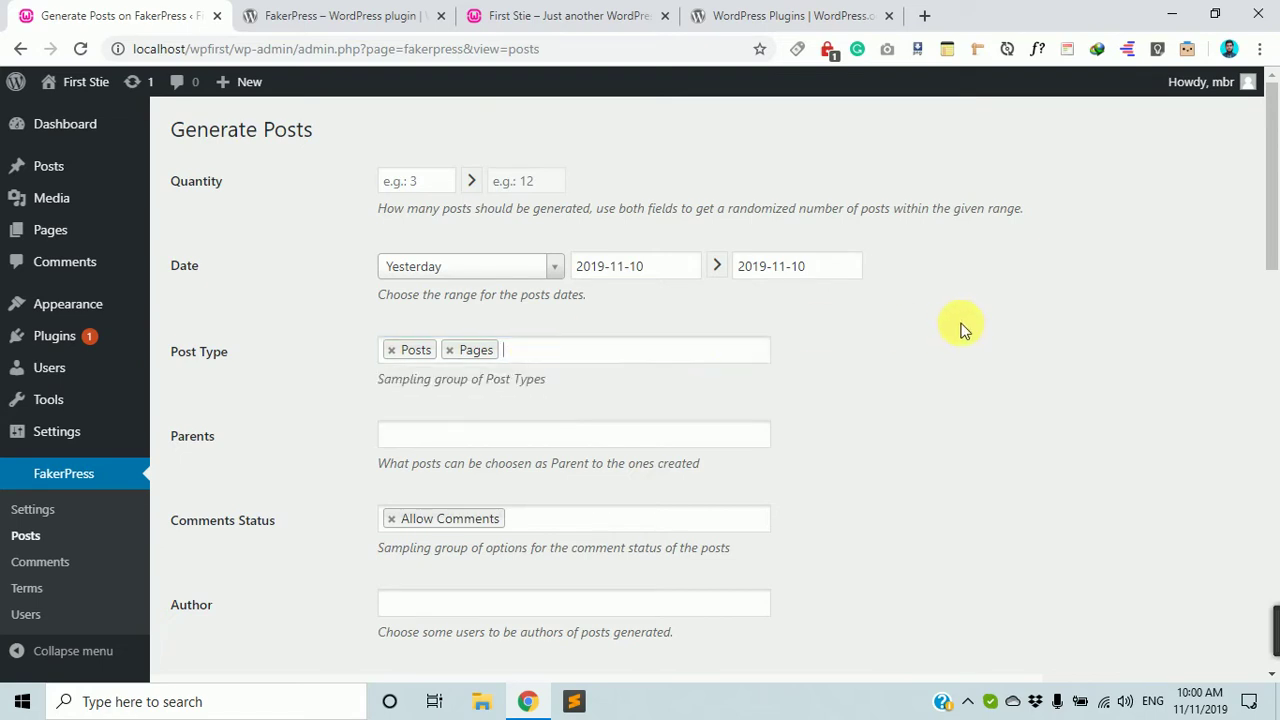
Keep the comment status unchanged and choose the site's admin user as Author.
{"action": "scroll", "coordinate": [620, 386], "scroll_direction": "down", "scroll_amount": 2}
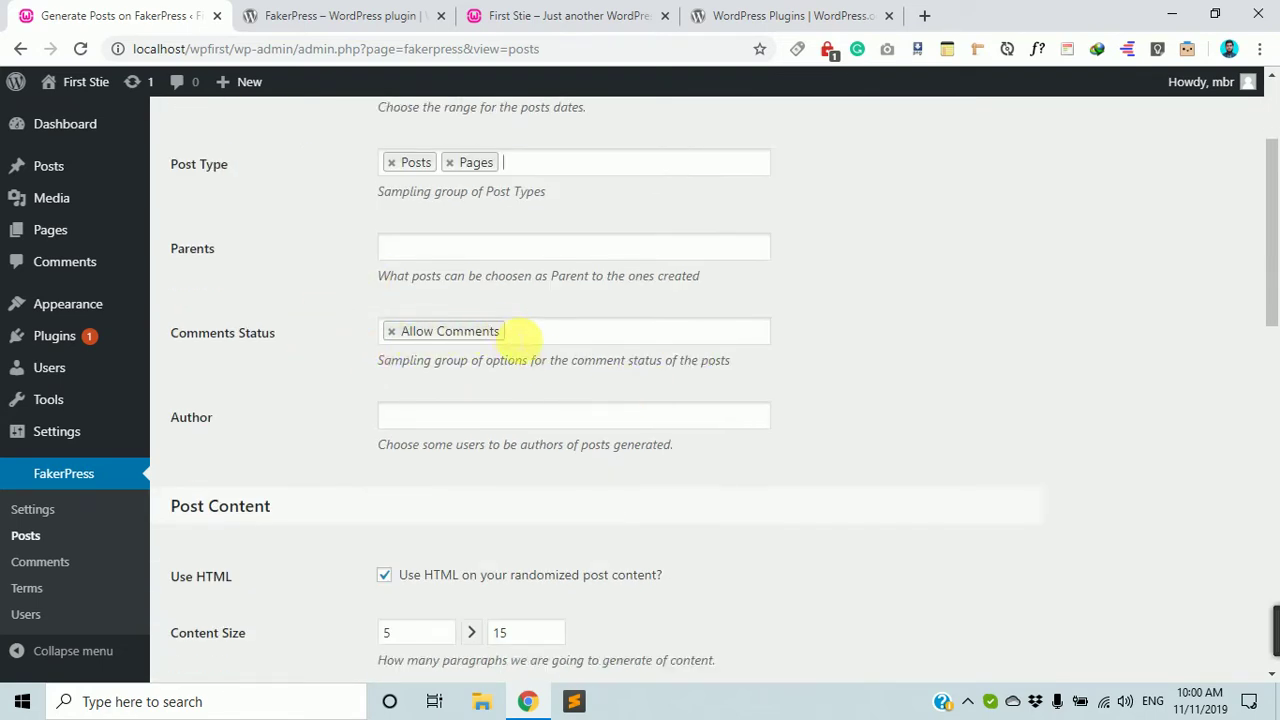
{"action": "left_click", "coordinate": [534, 334]}
{"action": "left_click", "coordinate": [299, 386]}
{"action": "scroll", "coordinate": [420, 360], "scroll_direction": "down", "scroll_amount": 1}
{"action": "left_click", "coordinate": [472, 322]}
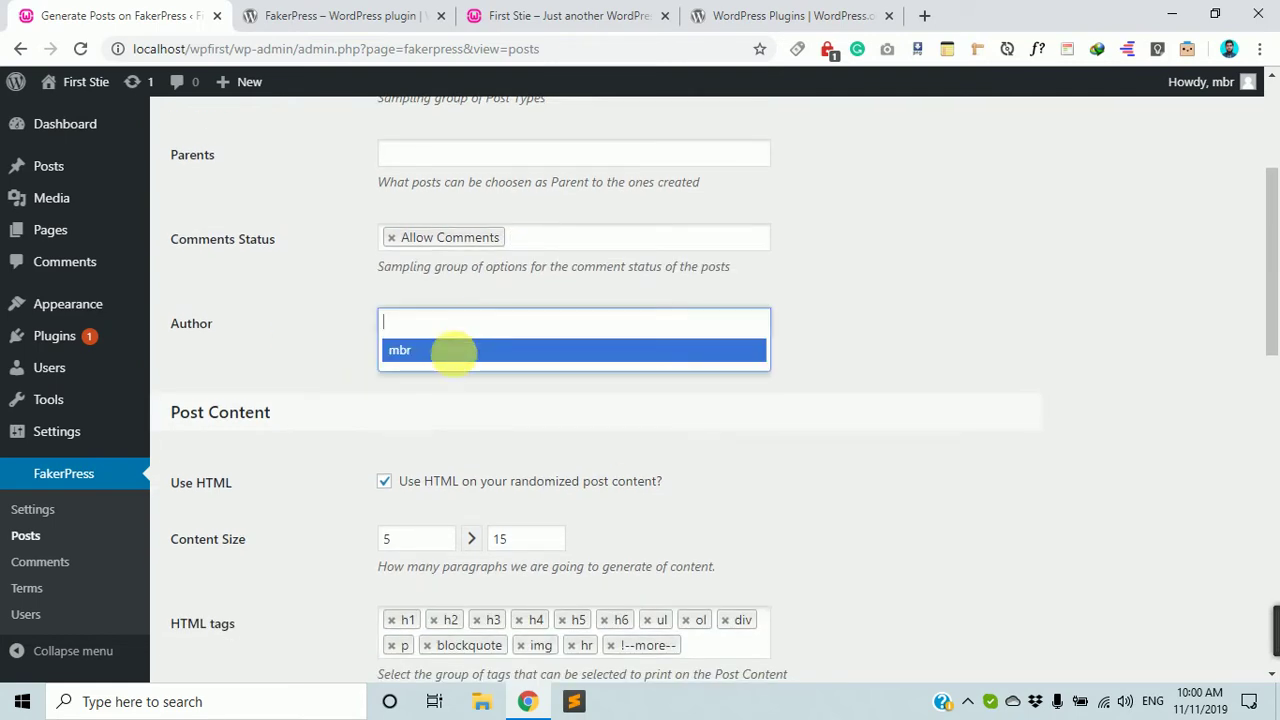
{"action": "left_click", "coordinate": [448, 352]}
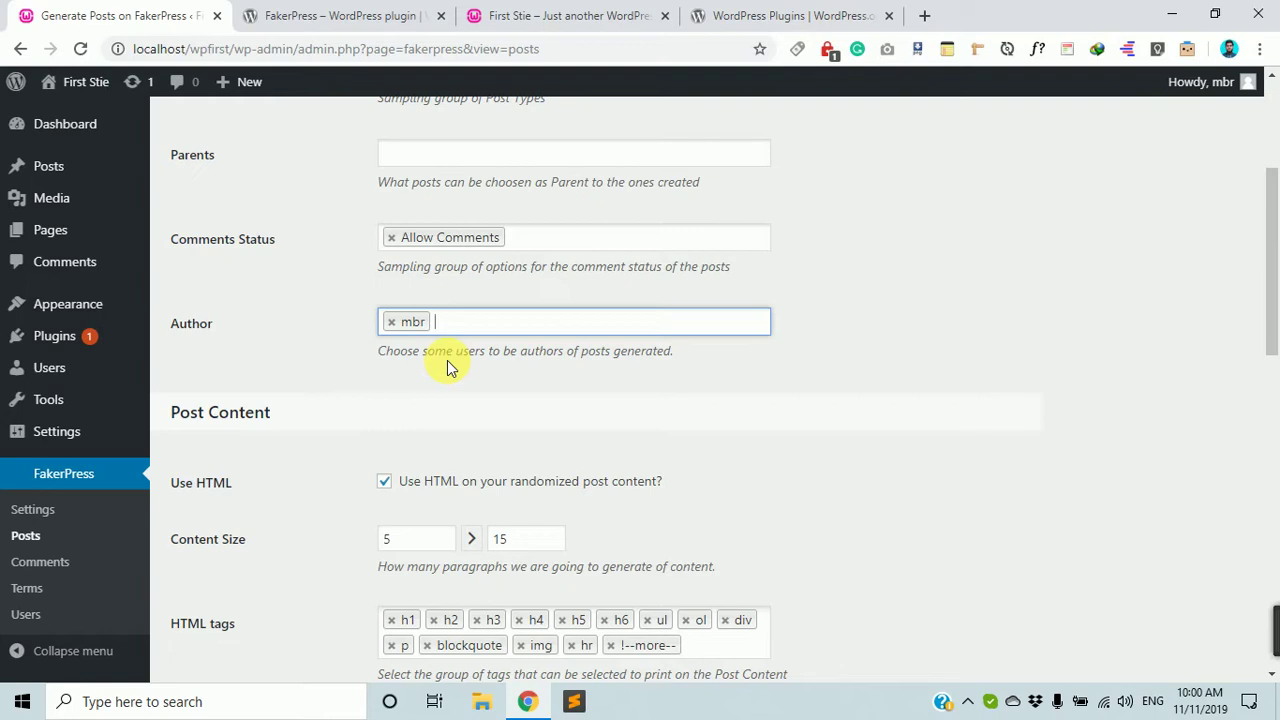
{"action": "scroll", "coordinate": [634, 414], "scroll_direction": "down", "scroll_amount": 2}
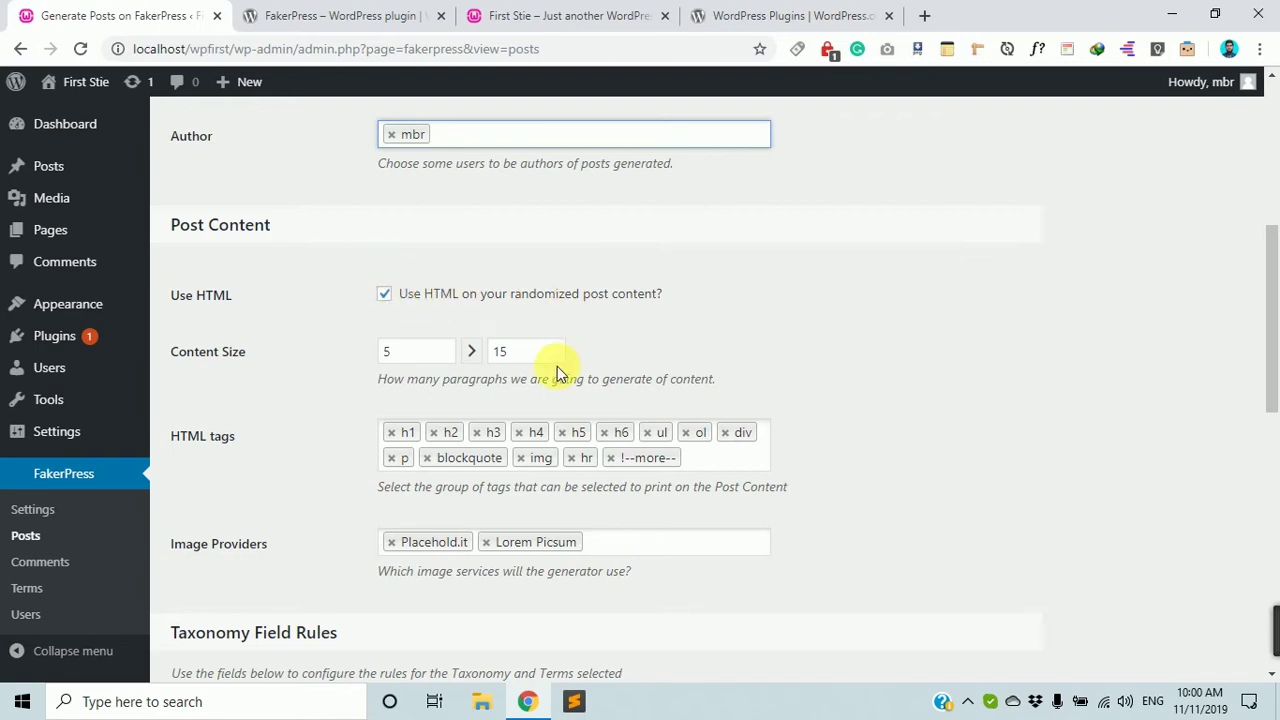
Remove h5 from the allowed HTML tags under Post Content.
{"action": "scroll", "coordinate": [557, 366], "scroll_direction": "down", "scroll_amount": 1}
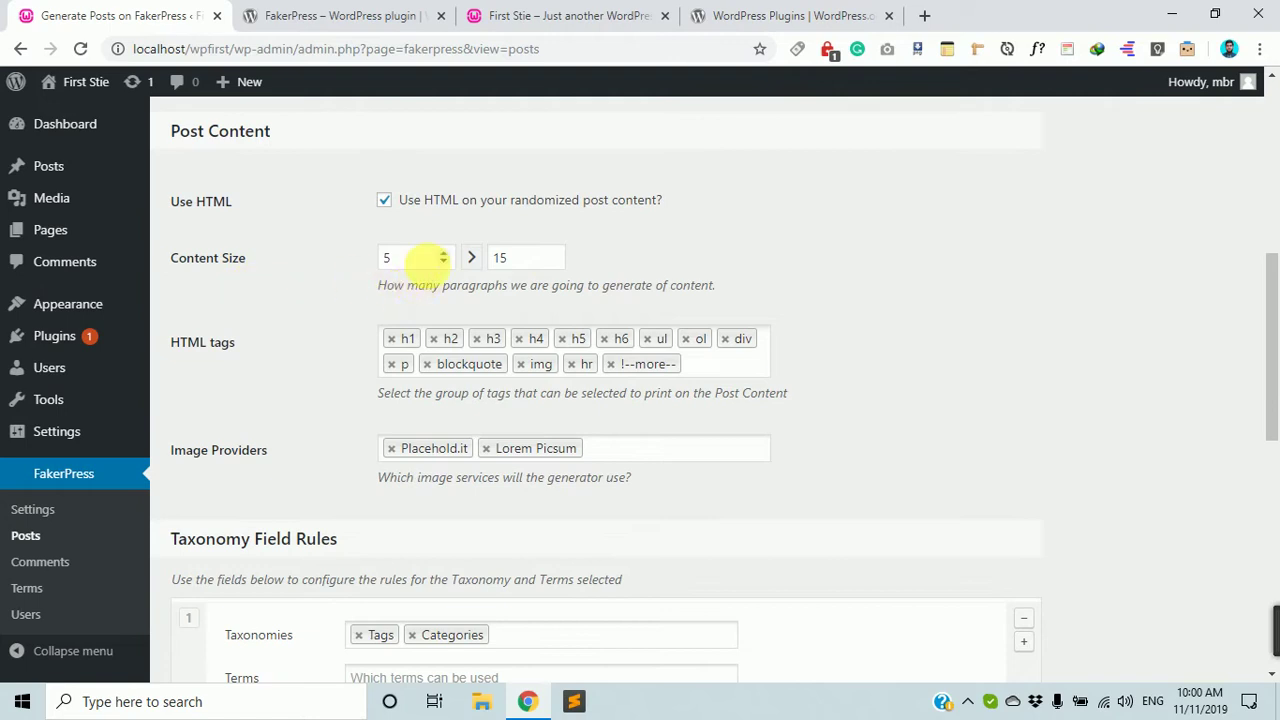
{"action": "left_click", "coordinate": [415, 258]}
{"action": "left_click", "coordinate": [525, 260]}
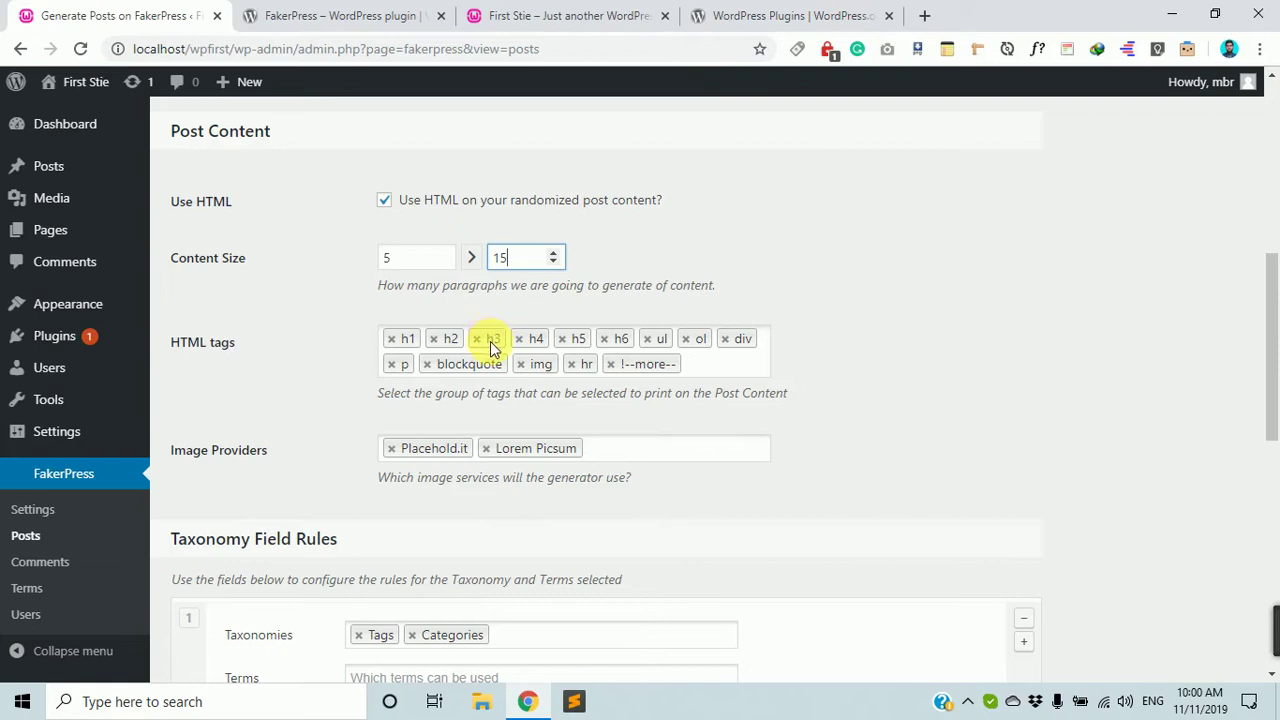
{"action": "left_click", "coordinate": [562, 339]}
{"action": "left_click", "coordinate": [562, 339]}
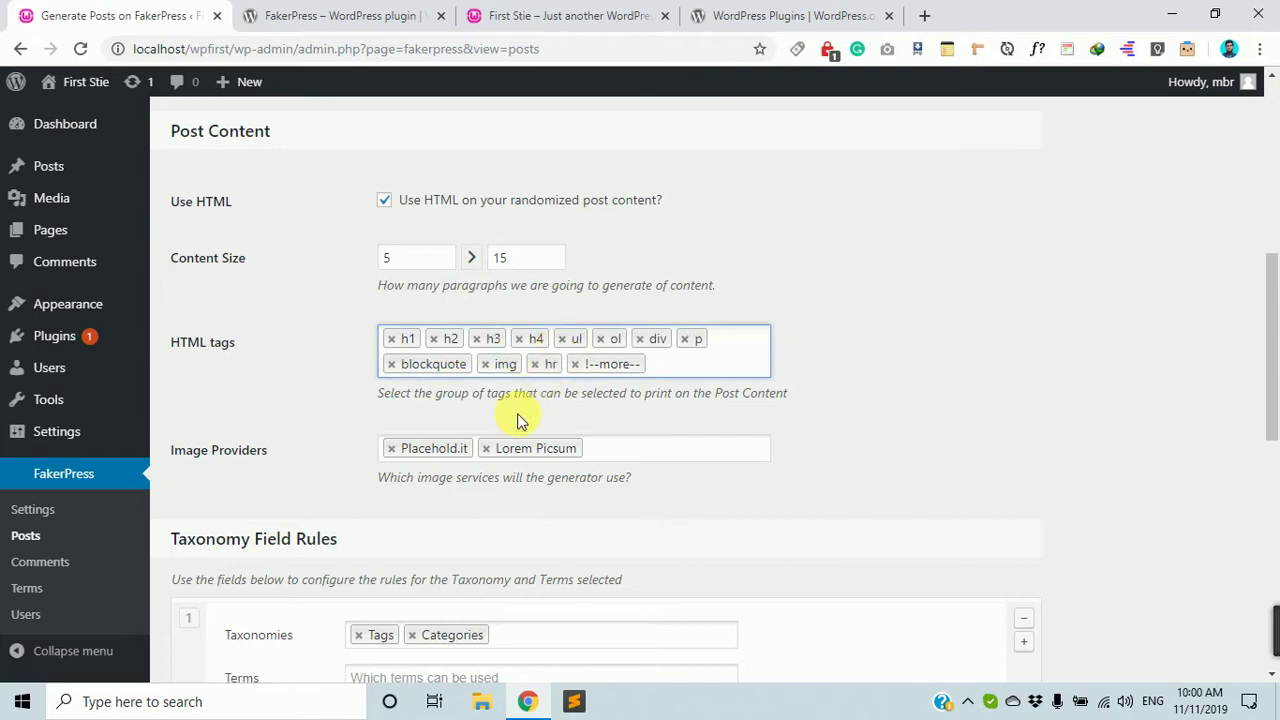
{"action": "scroll", "coordinate": [518, 422], "scroll_direction": "down", "scroll_amount": 2}
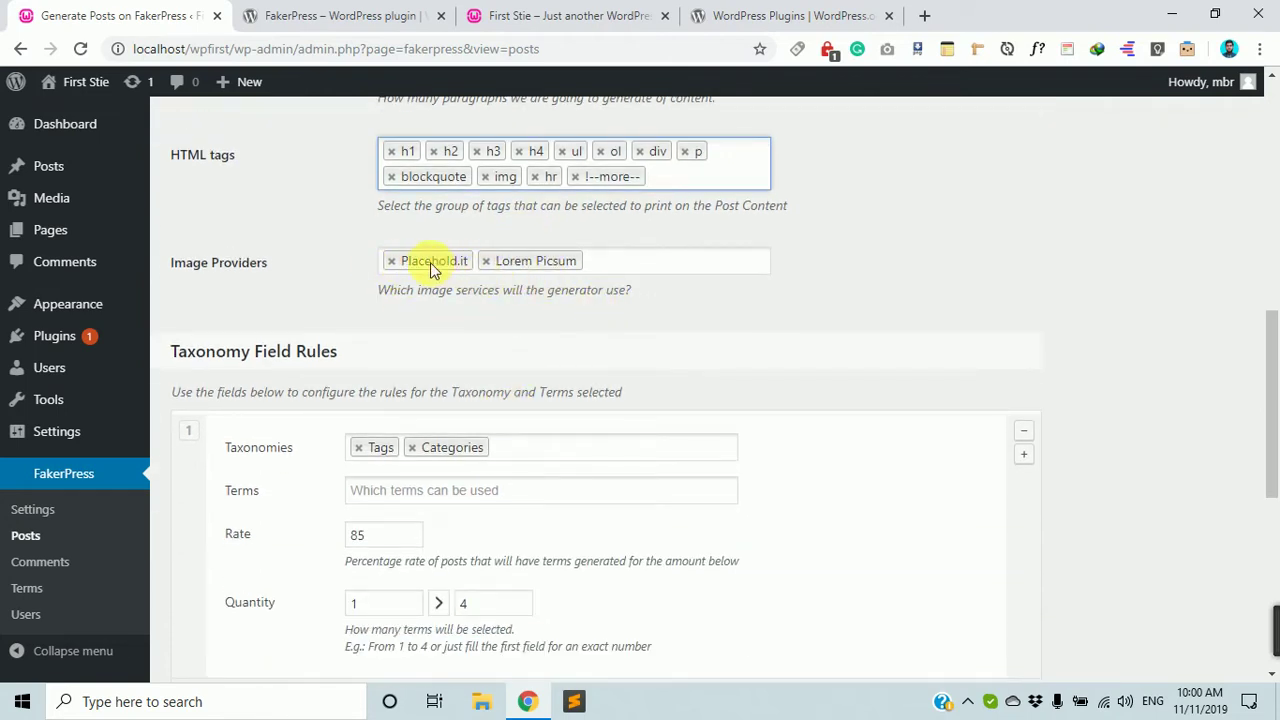
Review the image providers (Placehold.it, Lorem Picsum, weight 90) and taxonomy options below.
{"action": "left_click", "coordinate": [432, 264]}
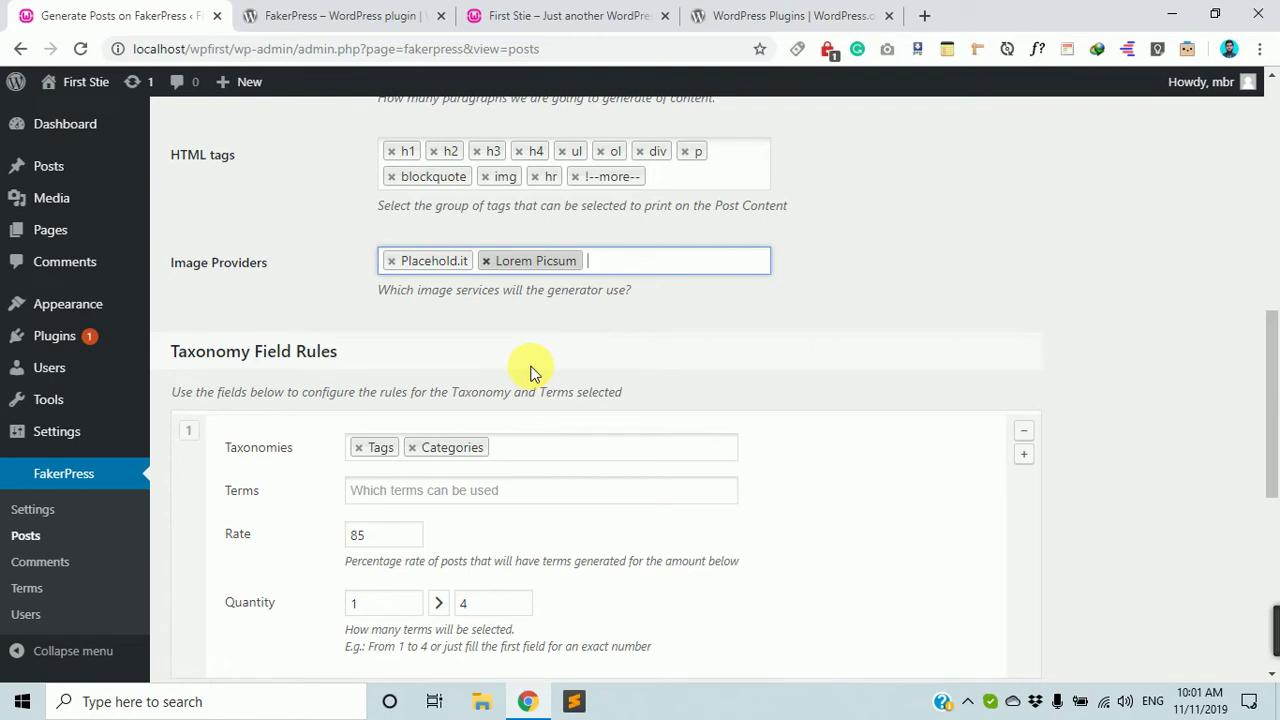
{"action": "scroll", "coordinate": [525, 365], "scroll_direction": "down", "scroll_amount": 2}
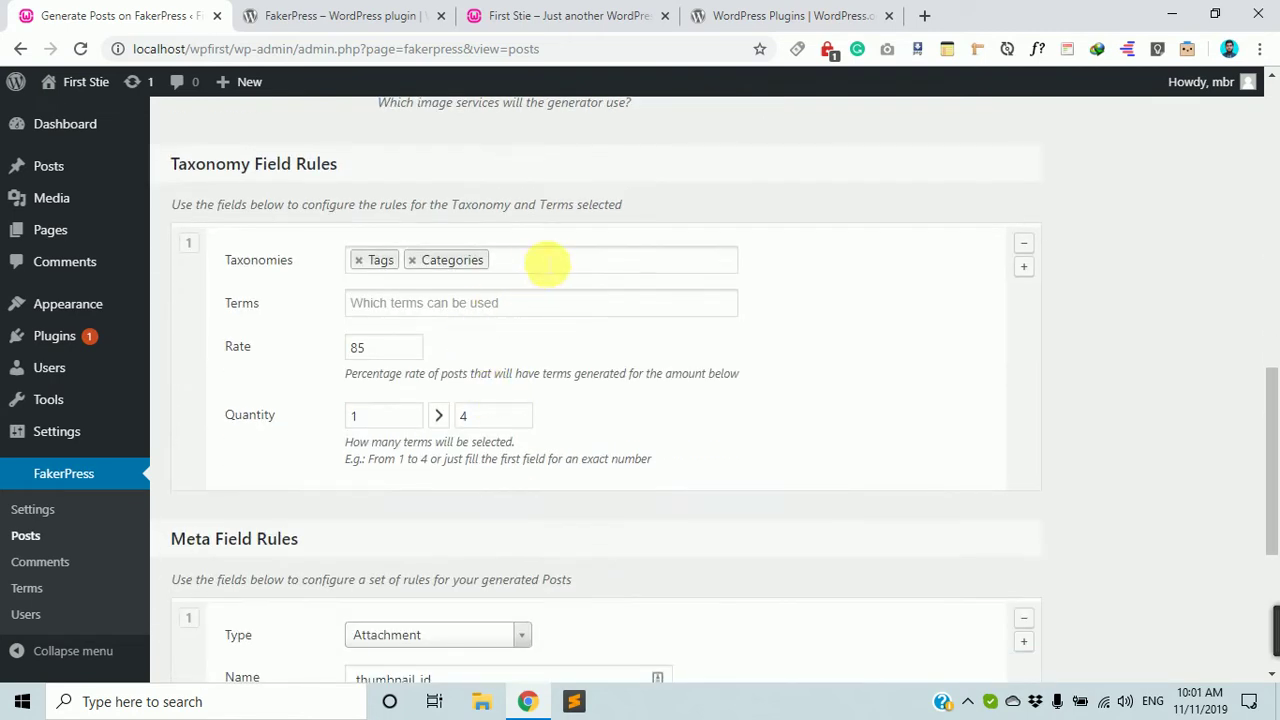
{"action": "left_click", "coordinate": [543, 263]}
{"action": "left_click", "coordinate": [275, 280]}
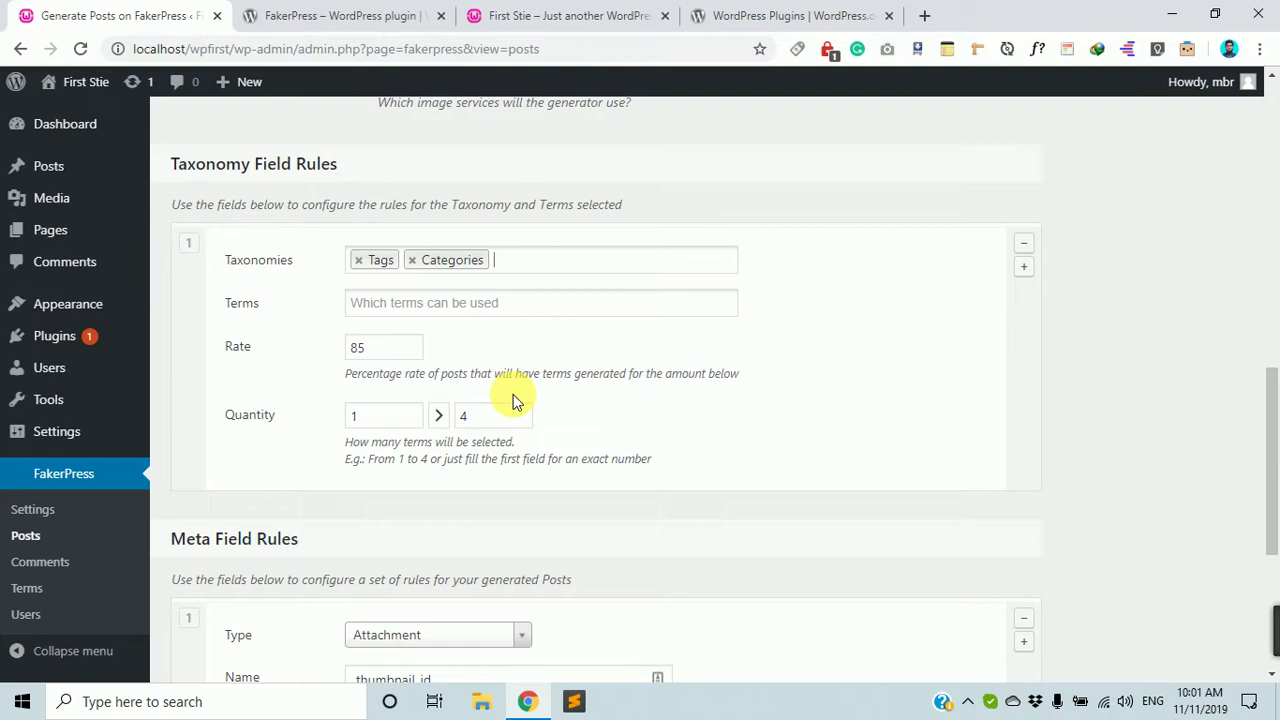
{"action": "scroll", "coordinate": [480, 330], "scroll_direction": "down", "scroll_amount": 2}
{"action": "scroll", "coordinate": [370, 170], "scroll_direction": "down", "scroll_amount": 2}
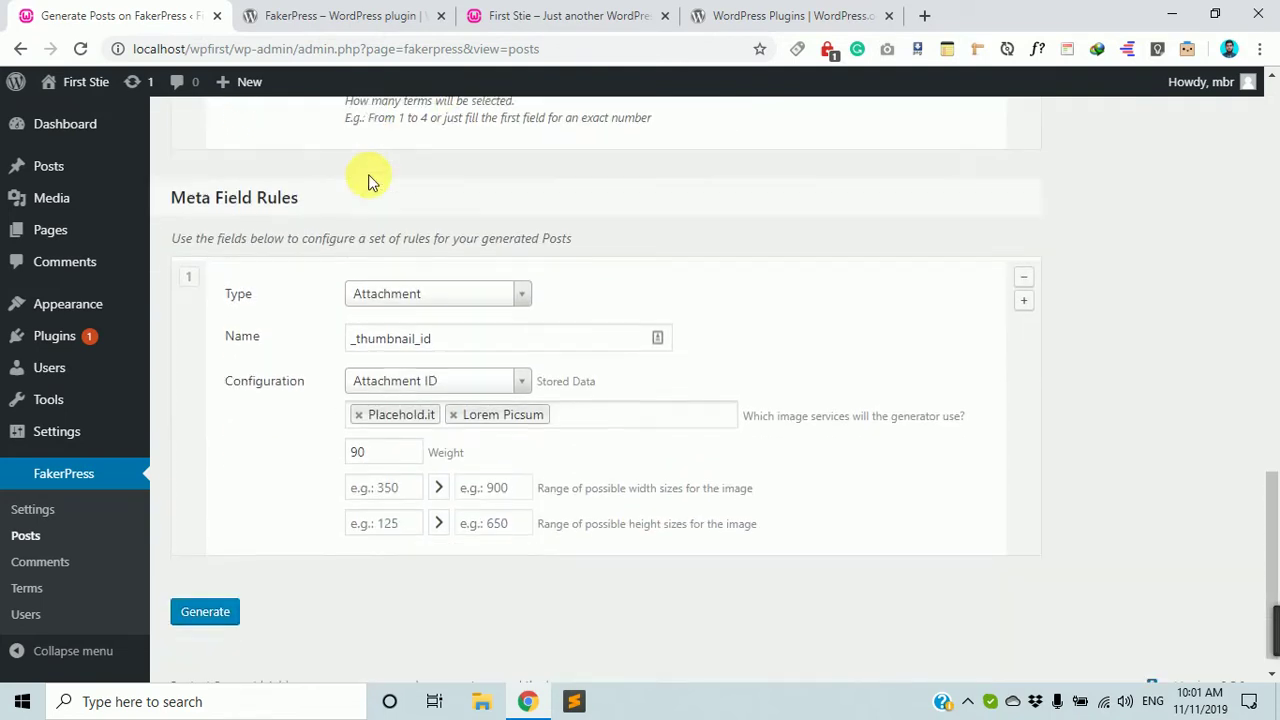
{"action": "scroll", "coordinate": [368, 180], "scroll_direction": "down", "scroll_amount": 1}
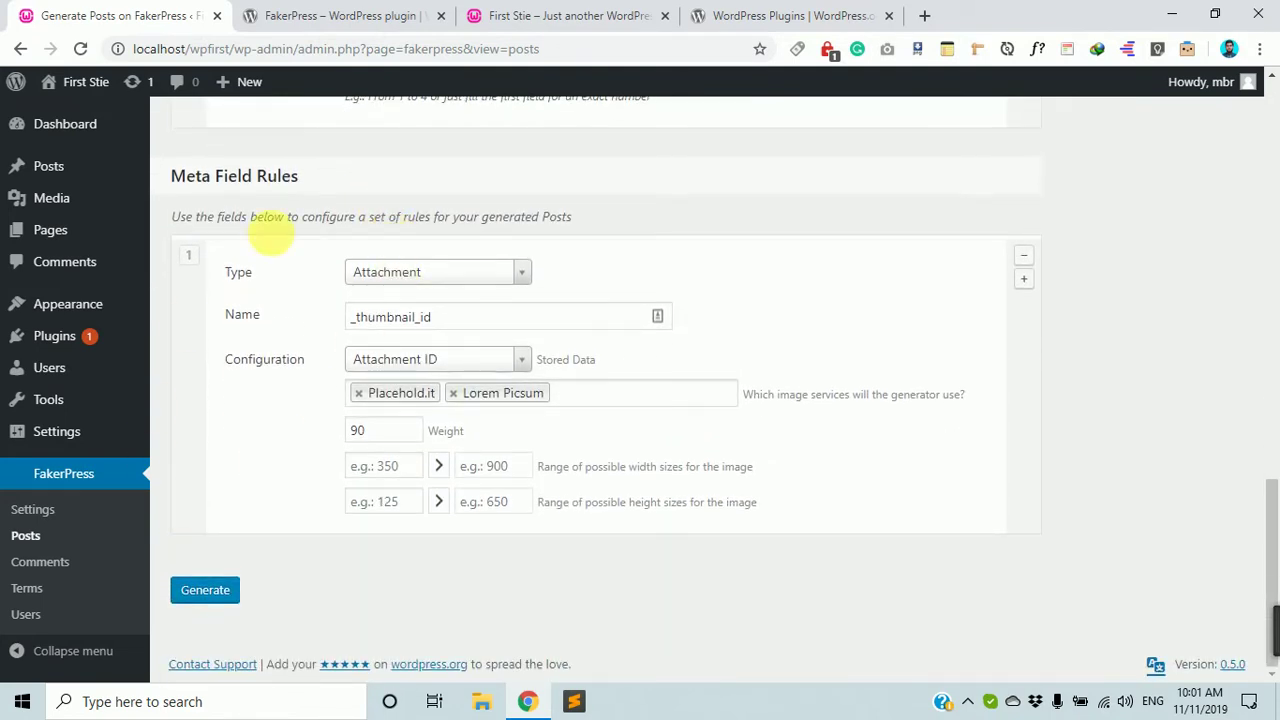
{"action": "scroll", "coordinate": [770, 414], "scroll_direction": "up", "scroll_amount": 15}
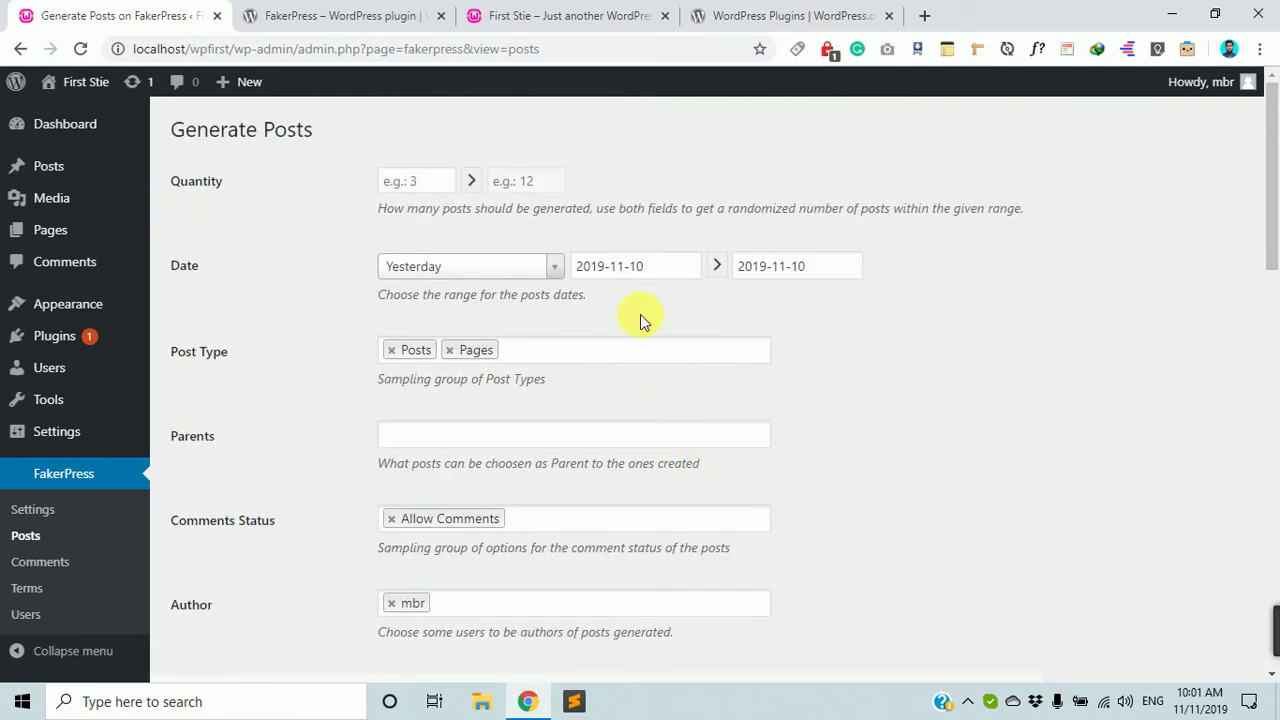
Set the start date to 2019-11-08 and the post quantity from 2 to 10.
{"action": "left_click", "coordinate": [830, 266]}
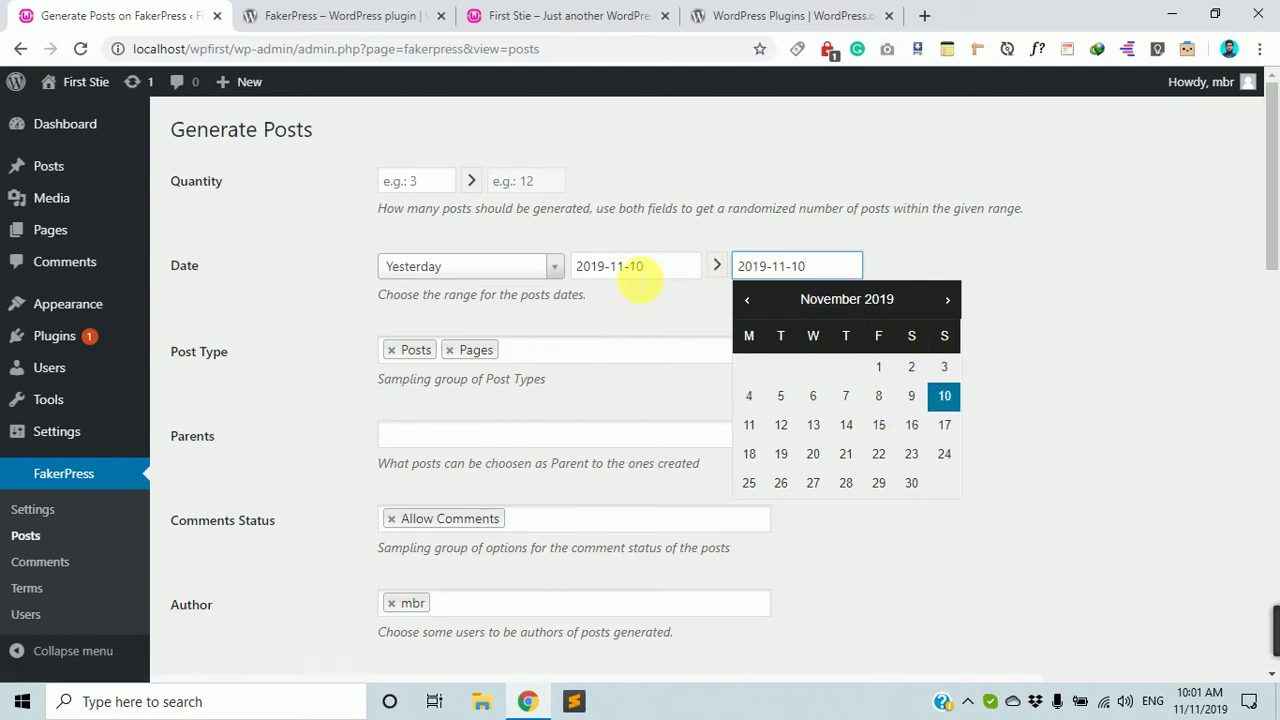
{"action": "left_click", "coordinate": [625, 265]}
{"action": "left_click", "coordinate": [731, 403]}
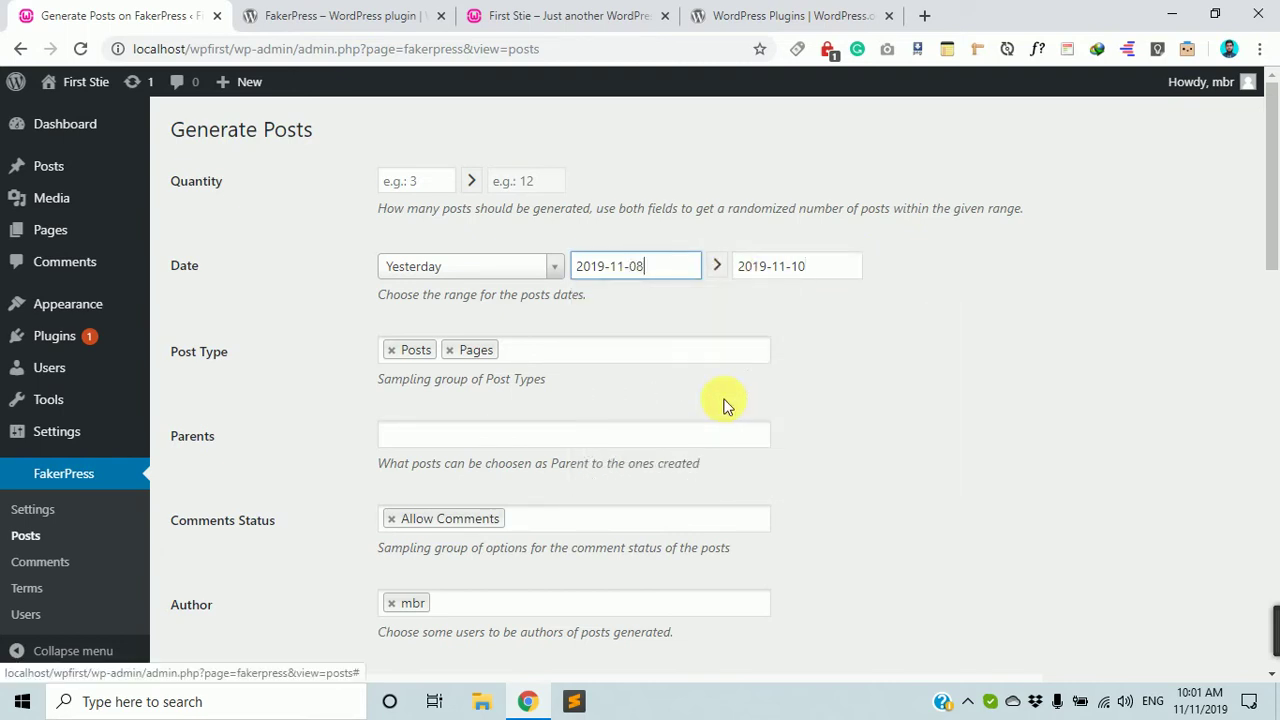
{"action": "left_click", "coordinate": [412, 181]}
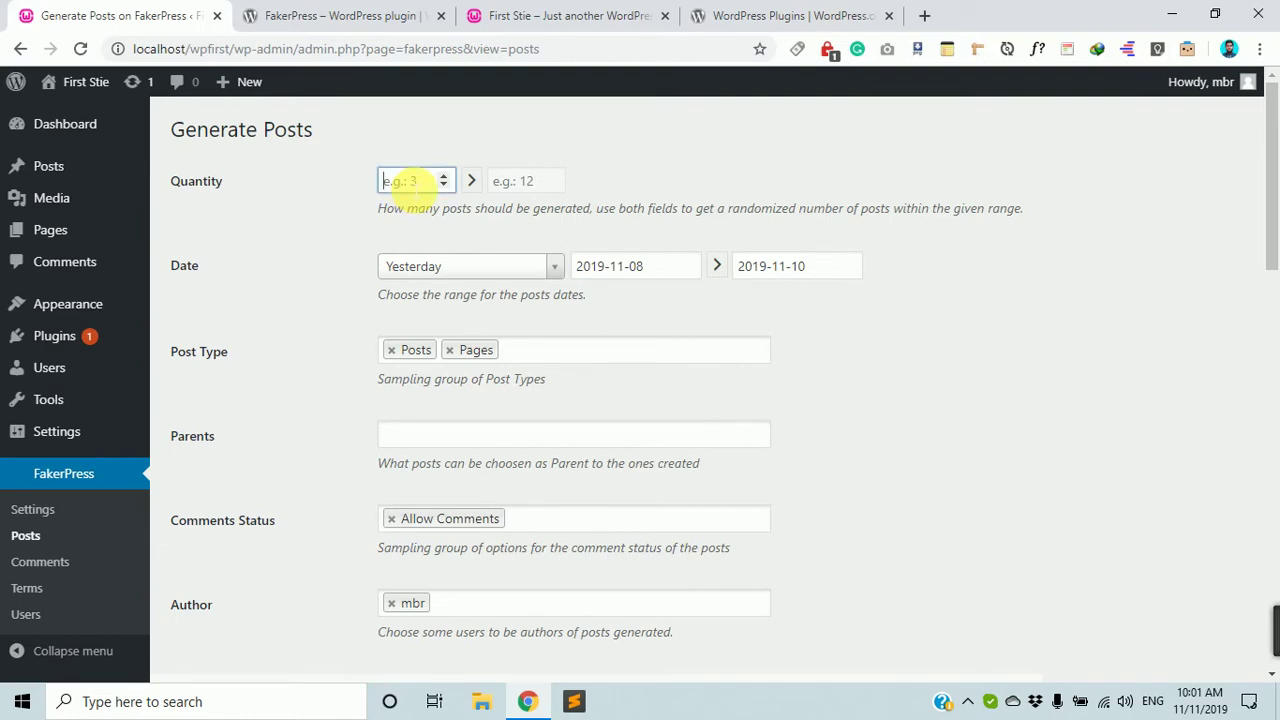
{"action": "type", "text": "2"}
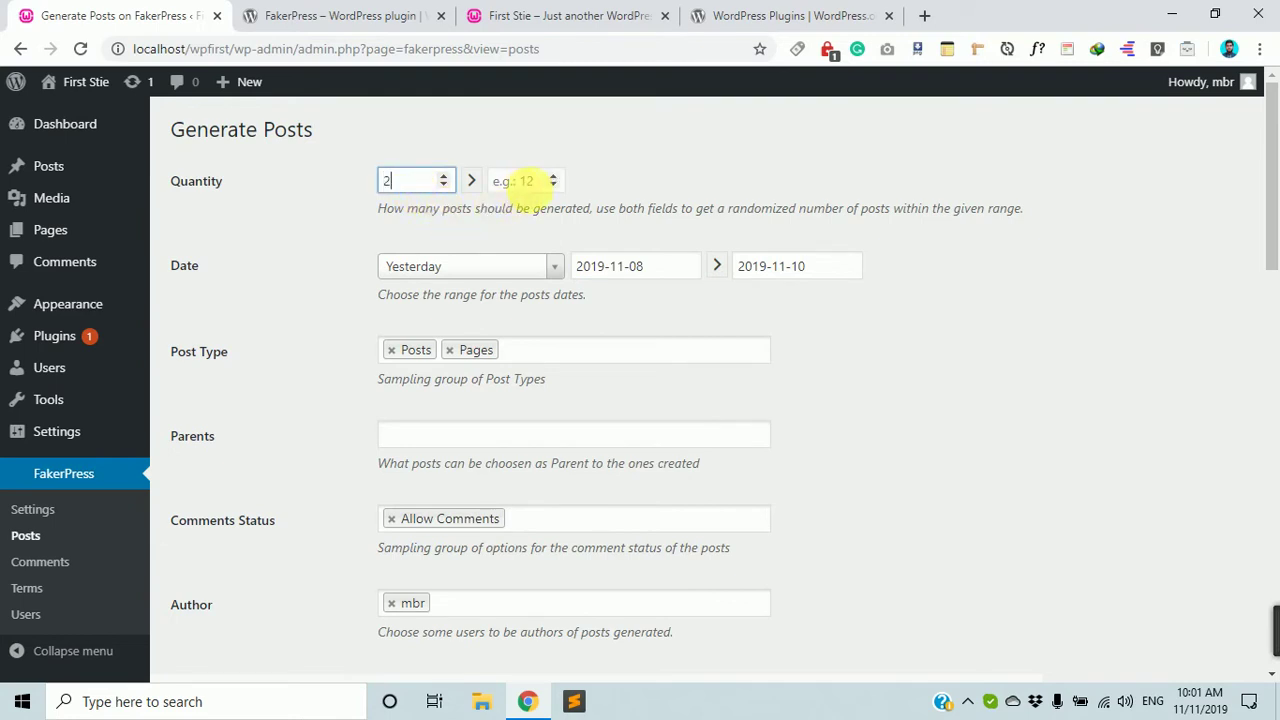
{"action": "left_click", "coordinate": [530, 181]}
{"action": "type", "text": "10"}
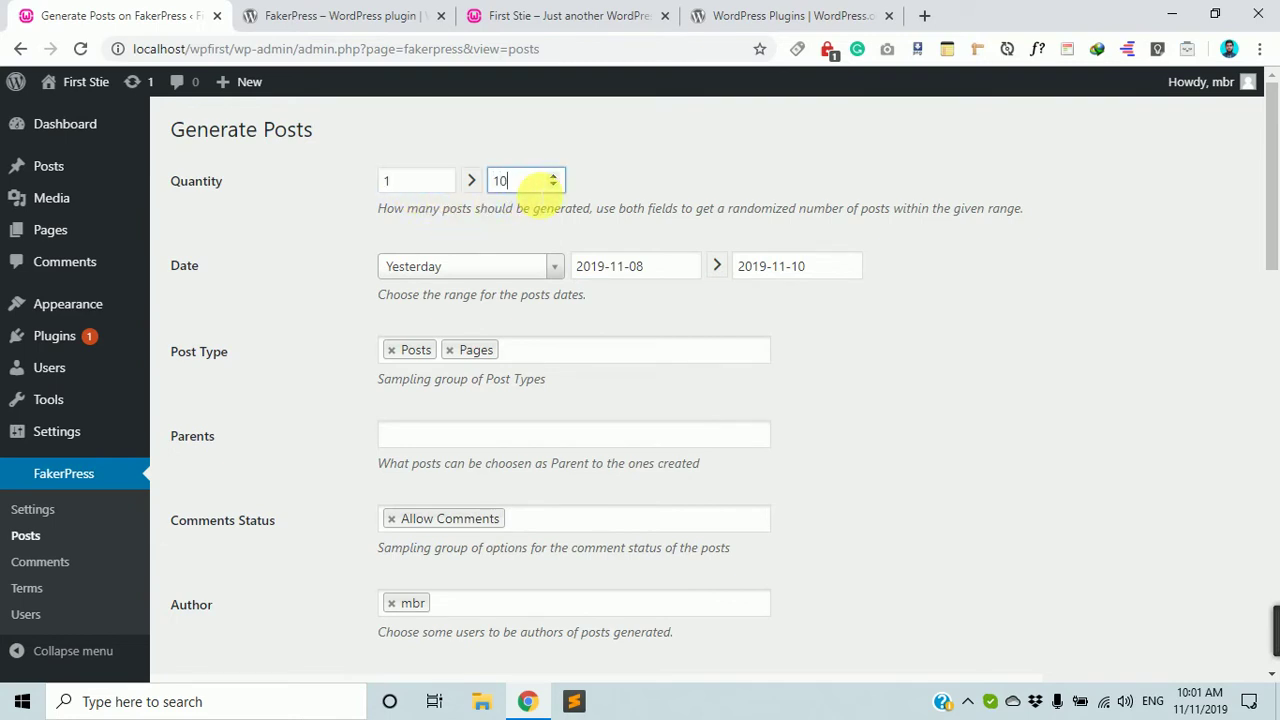
{"action": "left_click", "coordinate": [390, 180]}
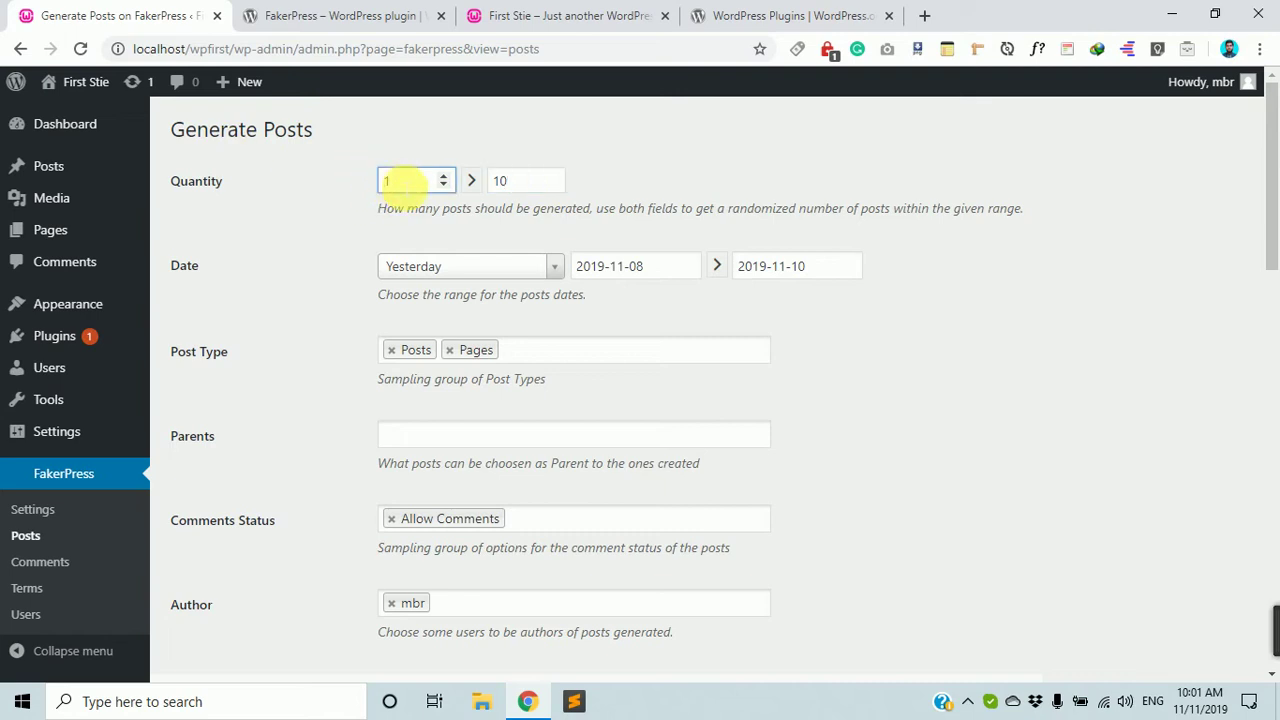
{"action": "key", "text": "BackSpace"}
{"action": "type", "text": "2"}
{"action": "left_click", "coordinate": [1024, 392]}
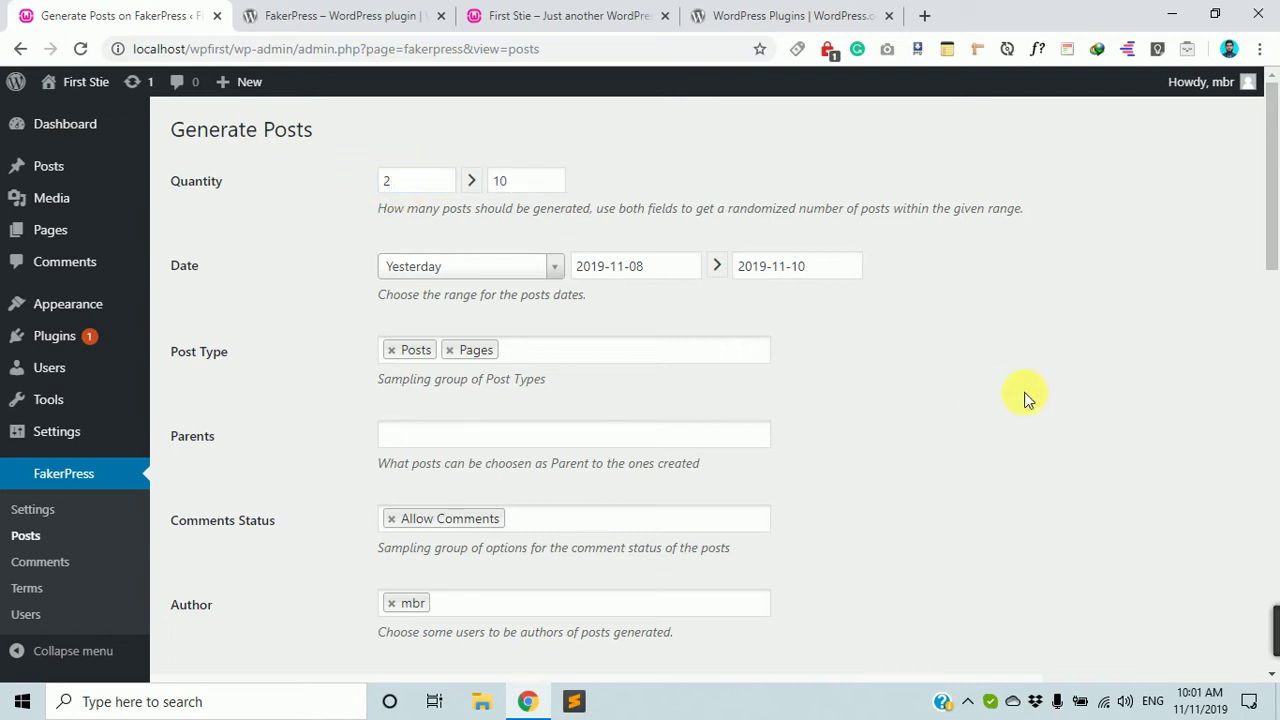
Review the remaining generator options and select the maximum paragraph count value.
{"action": "scroll", "coordinate": [431, 327], "scroll_direction": "down", "scroll_amount": 7}
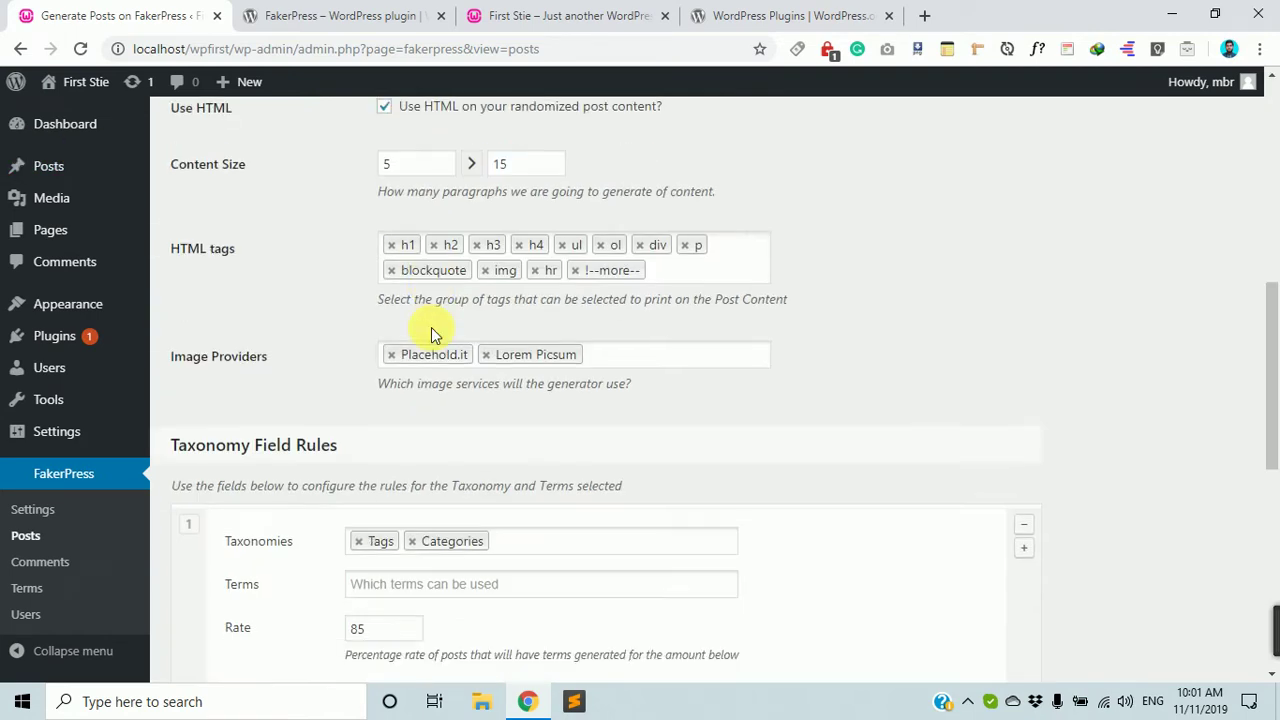
{"action": "scroll", "coordinate": [431, 327], "scroll_direction": "down", "scroll_amount": 6}
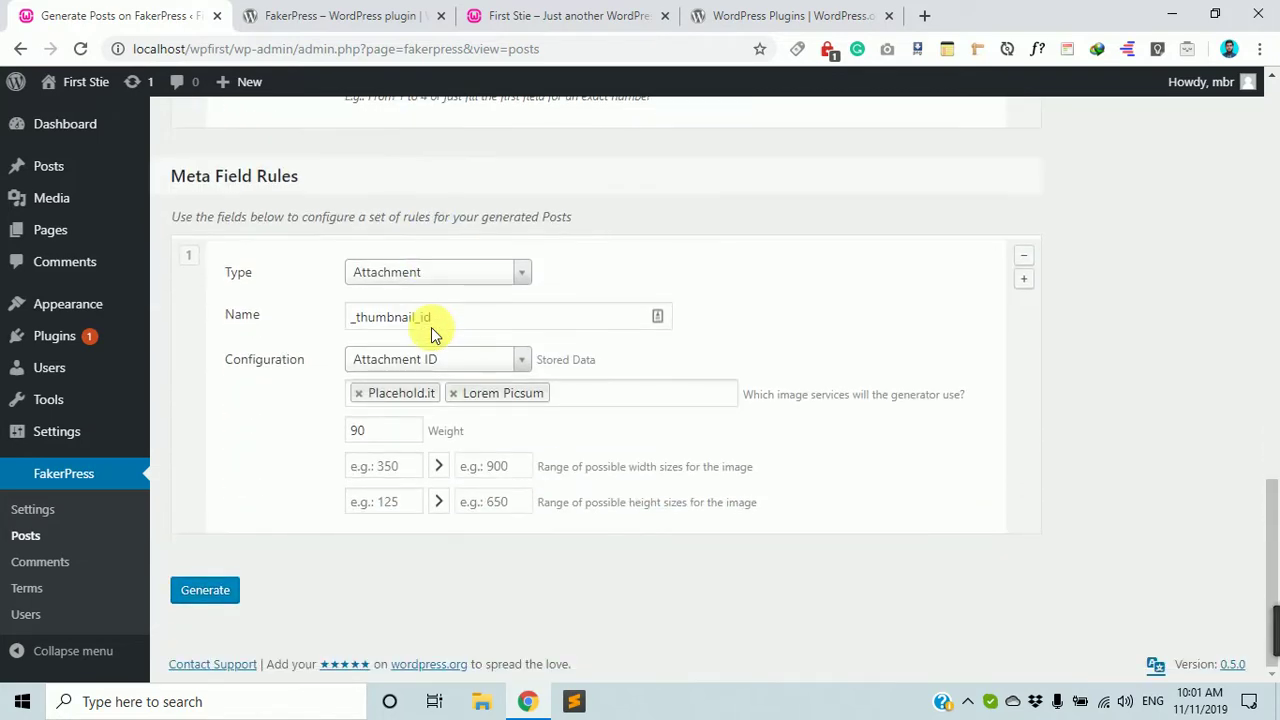
{"action": "scroll", "coordinate": [431, 327], "scroll_direction": "up", "scroll_amount": 5}
{"action": "scroll", "coordinate": [435, 319], "scroll_direction": "up", "scroll_amount": 6}
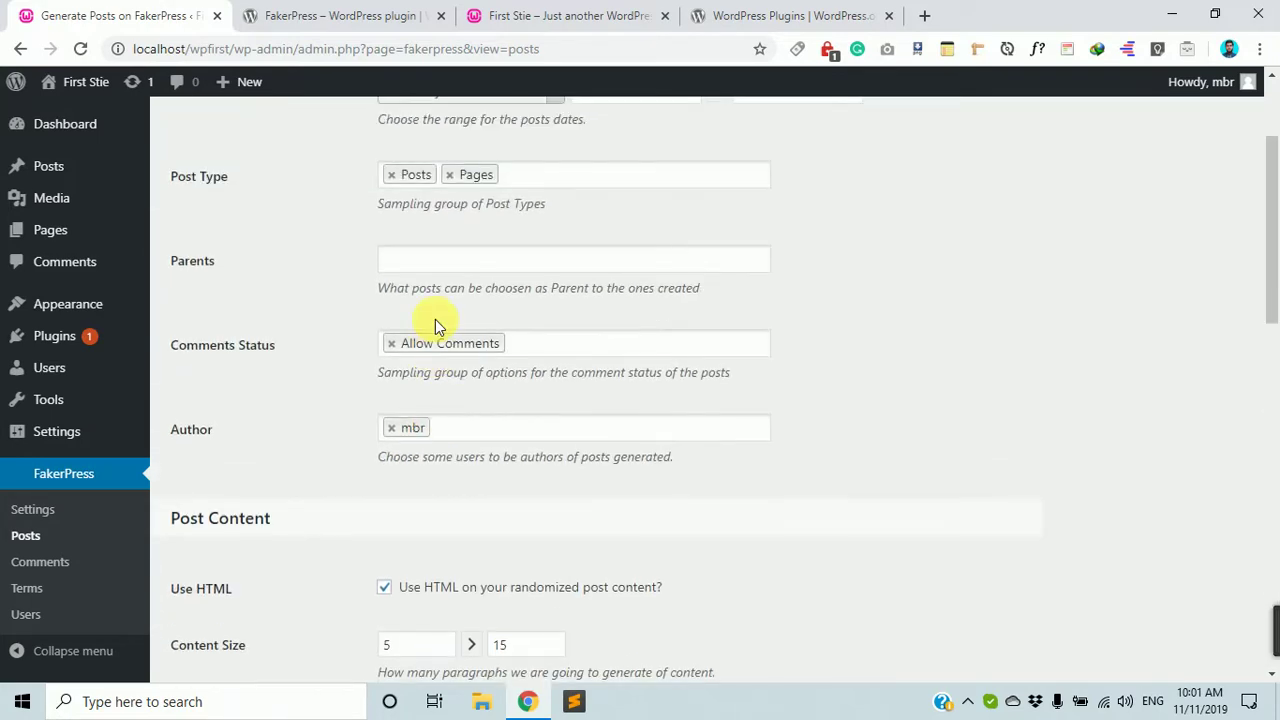
{"action": "scroll", "coordinate": [436, 413], "scroll_direction": "down", "scroll_amount": 1}
{"action": "scroll", "coordinate": [436, 413], "scroll_direction": "down", "scroll_amount": 1}
{"action": "double_click", "coordinate": [500, 452]}
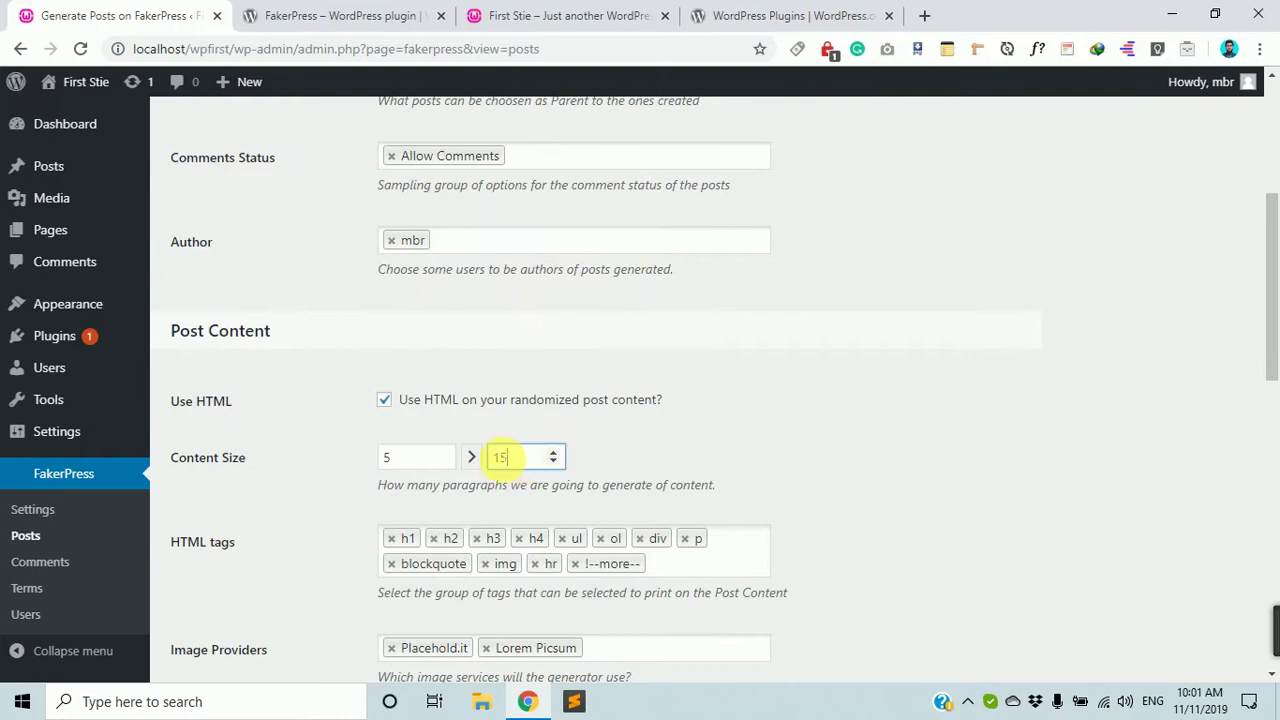
{"action": "scroll", "coordinate": [414, 460], "scroll_direction": "down", "scroll_amount": 11}
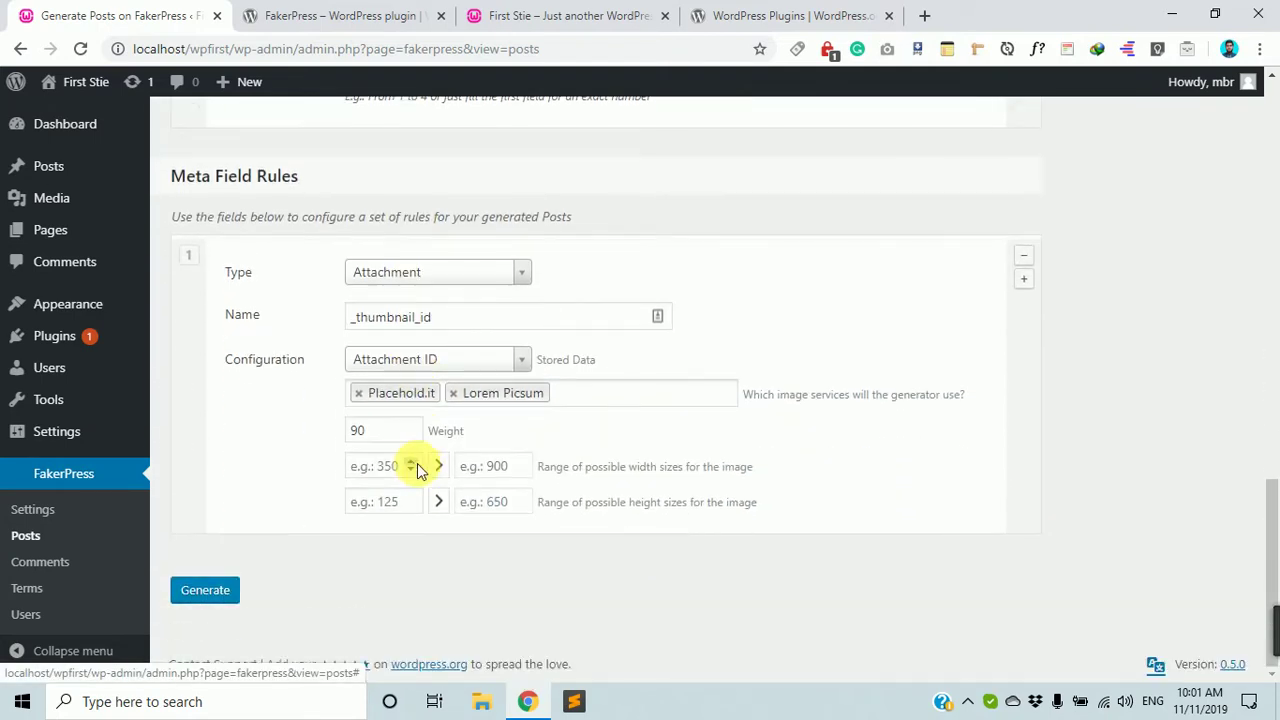
{"action": "left_click", "coordinate": [203, 591]}
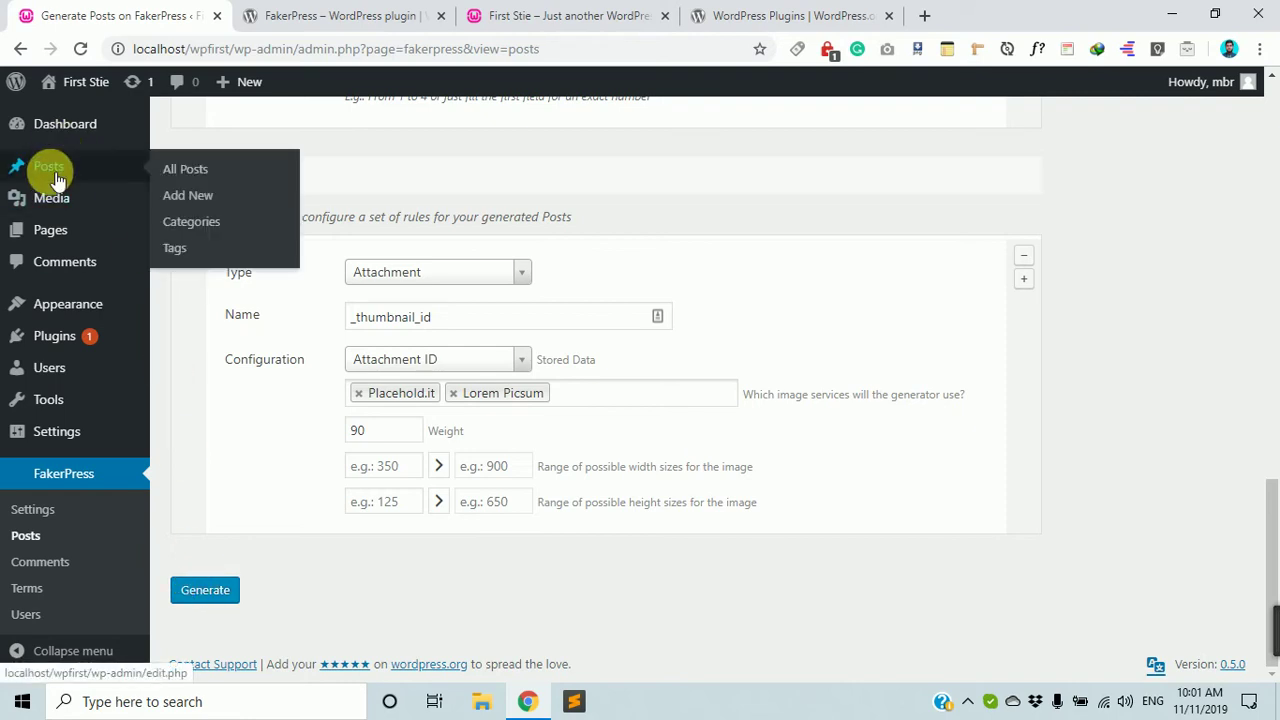
Open the Posts and Pages lists in new tabs, then return to the FakerPress form.
{"action": "middle_click", "coordinate": [187, 195]}
{"action": "left_click", "coordinate": [296, 10]}
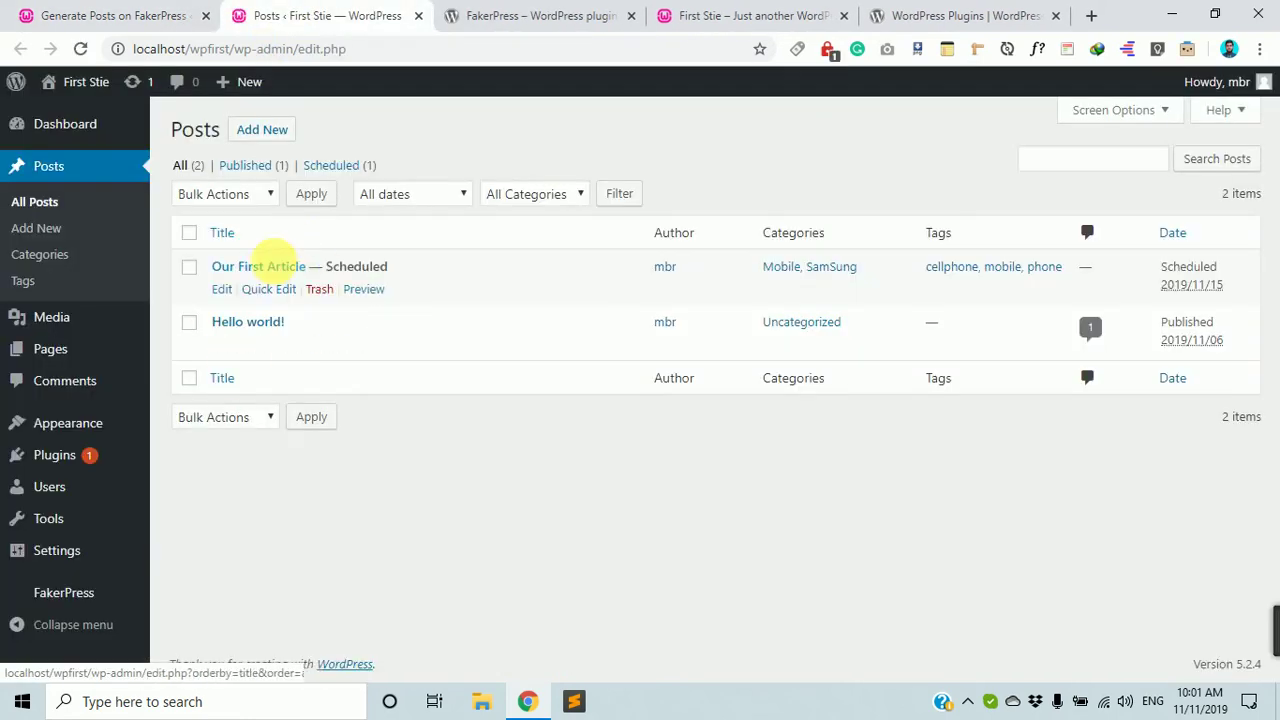
{"action": "middle_click", "coordinate": [51, 346]}
{"action": "left_click", "coordinate": [457, 12]}
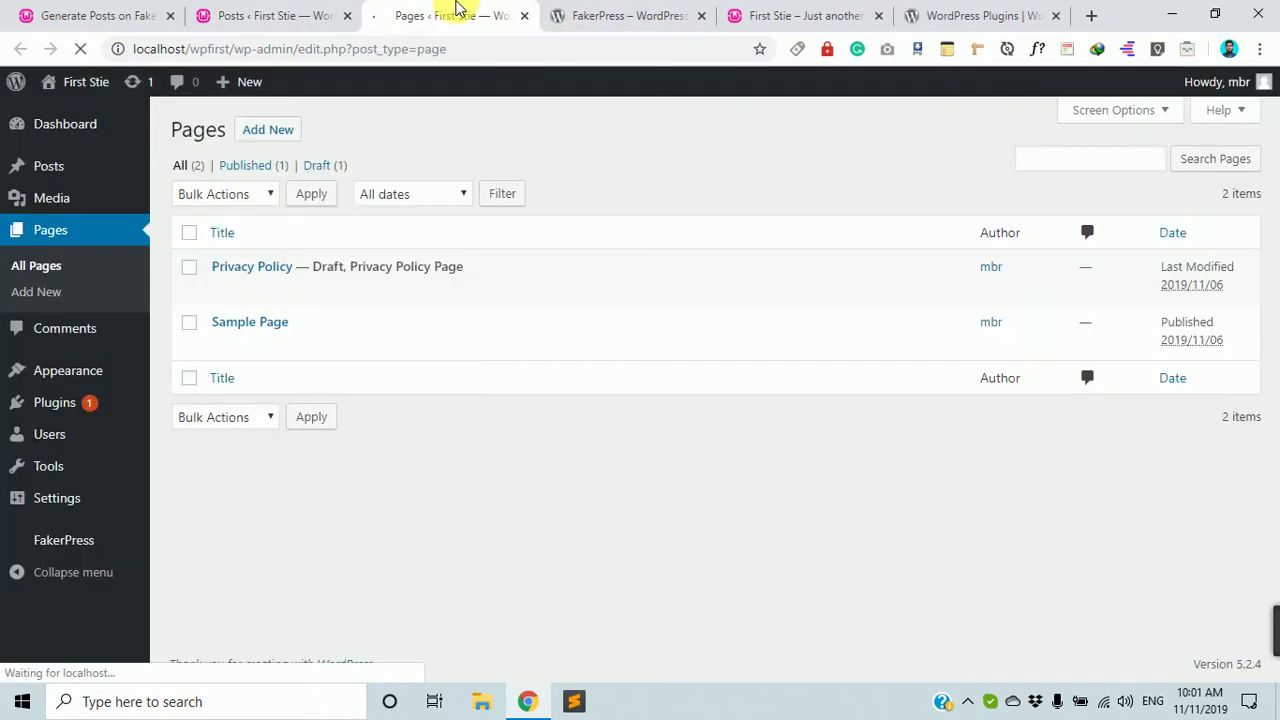
{"action": "left_click", "coordinate": [100, 10]}
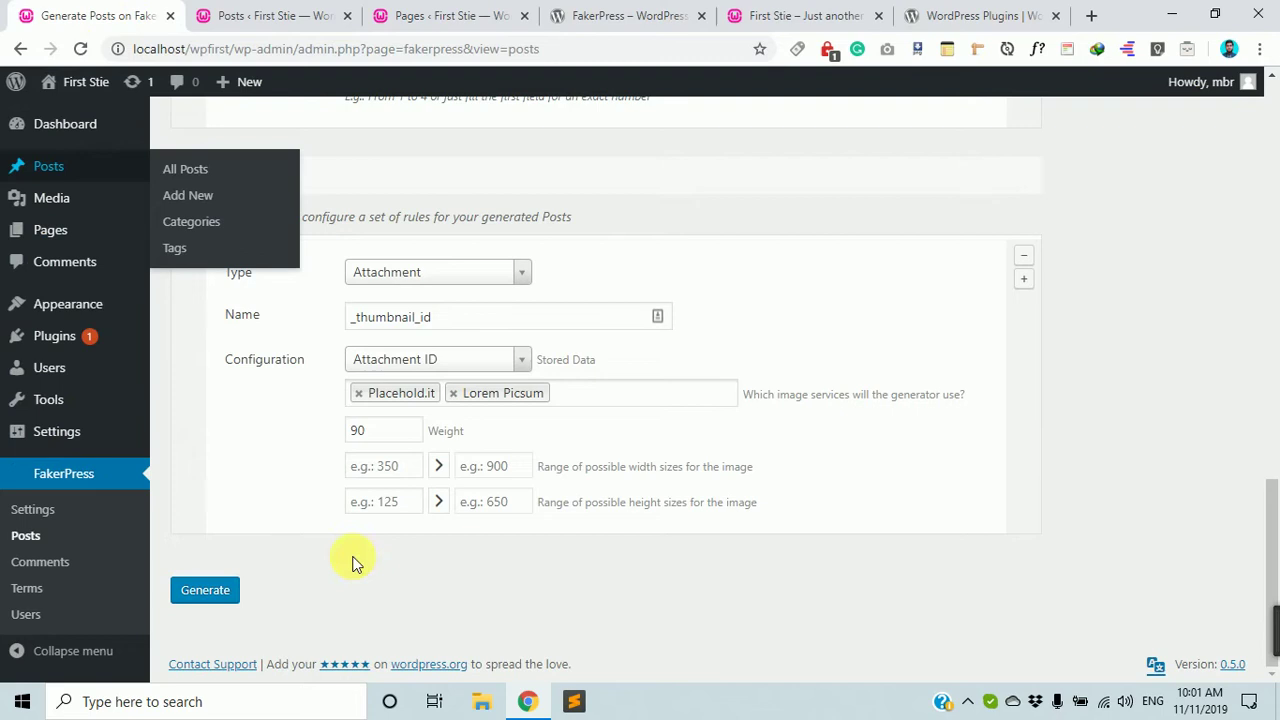
Run the generator until it reports 'Faked 10' with IDs 29 through 57.
{"action": "left_click", "coordinate": [210, 592]}
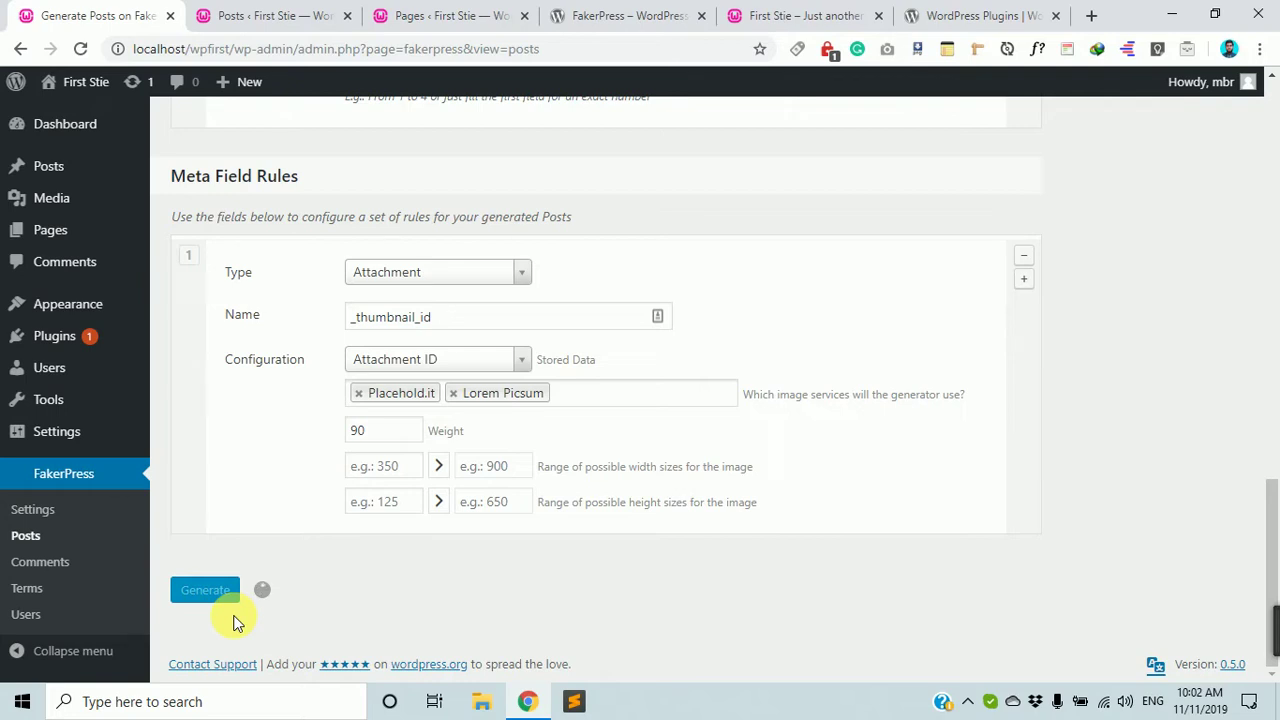
{"action": "scroll", "coordinate": [398, 465], "scroll_direction": "up", "scroll_amount": 1}
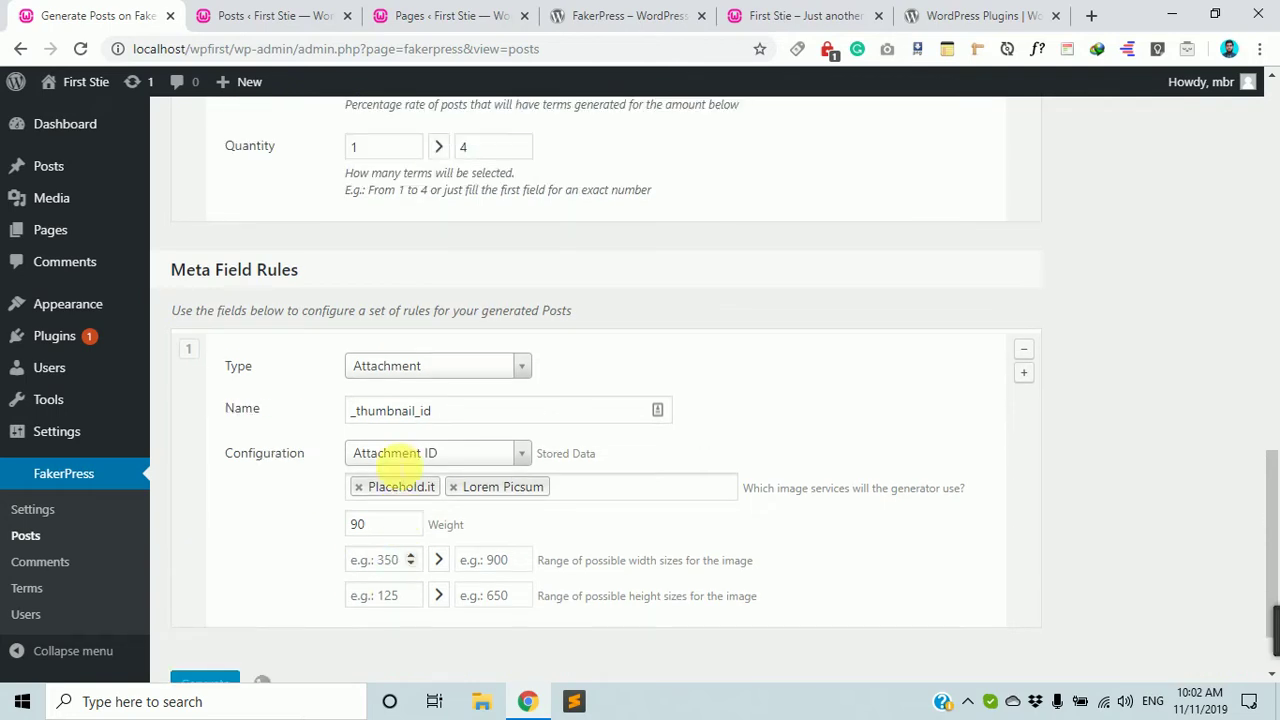
{"action": "scroll", "coordinate": [398, 465], "scroll_direction": "down", "scroll_amount": 1}
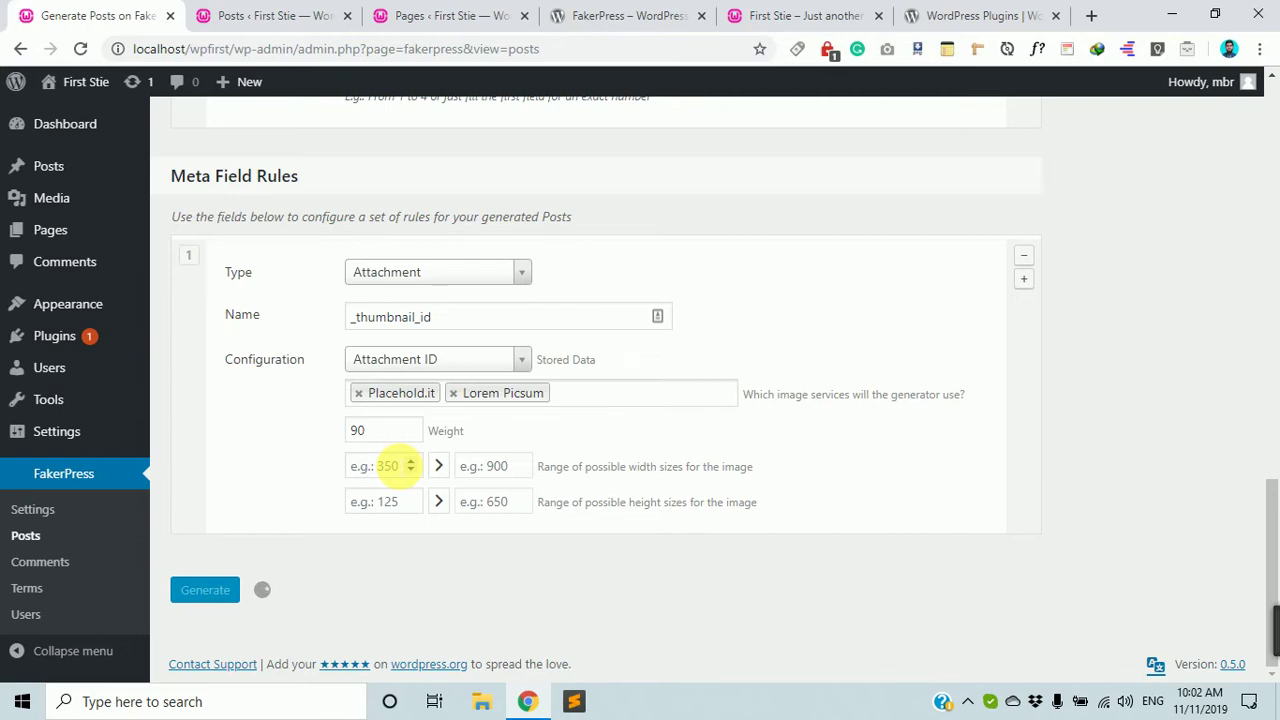
{"action": "scroll", "coordinate": [395, 462], "scroll_direction": "up", "scroll_amount": 7}
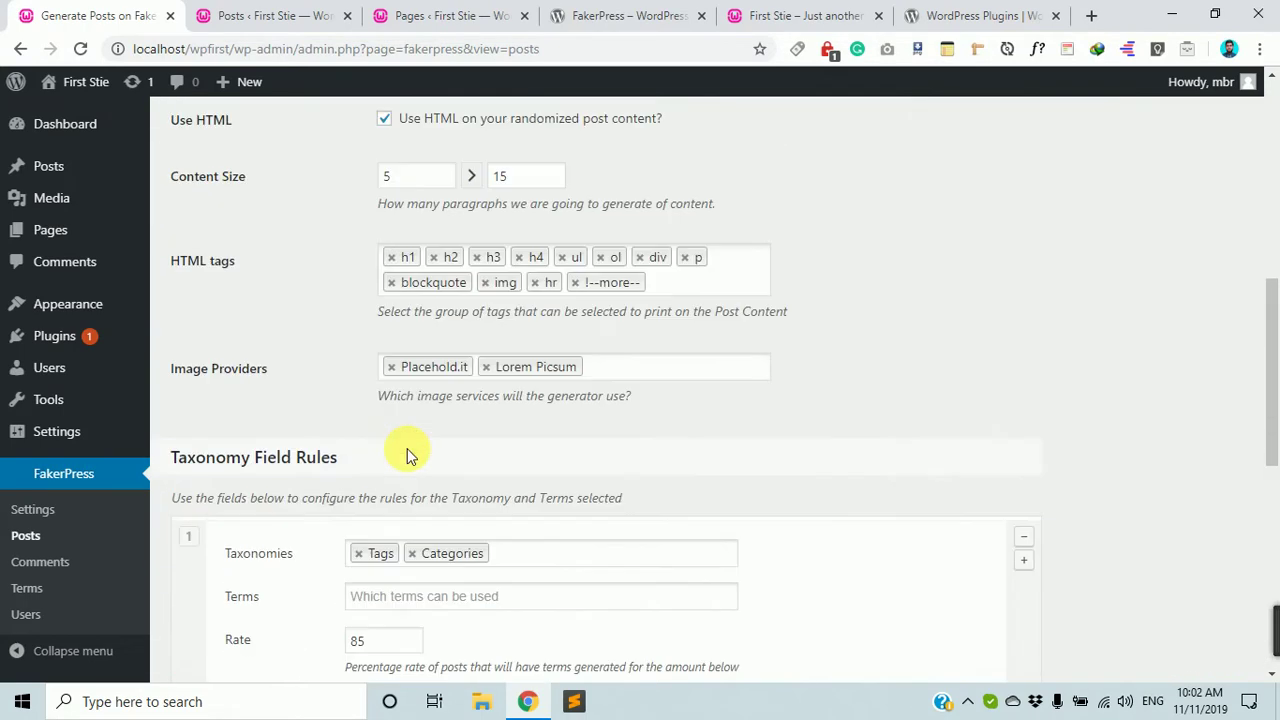
{"action": "scroll", "coordinate": [406, 455], "scroll_direction": "up", "scroll_amount": 7}
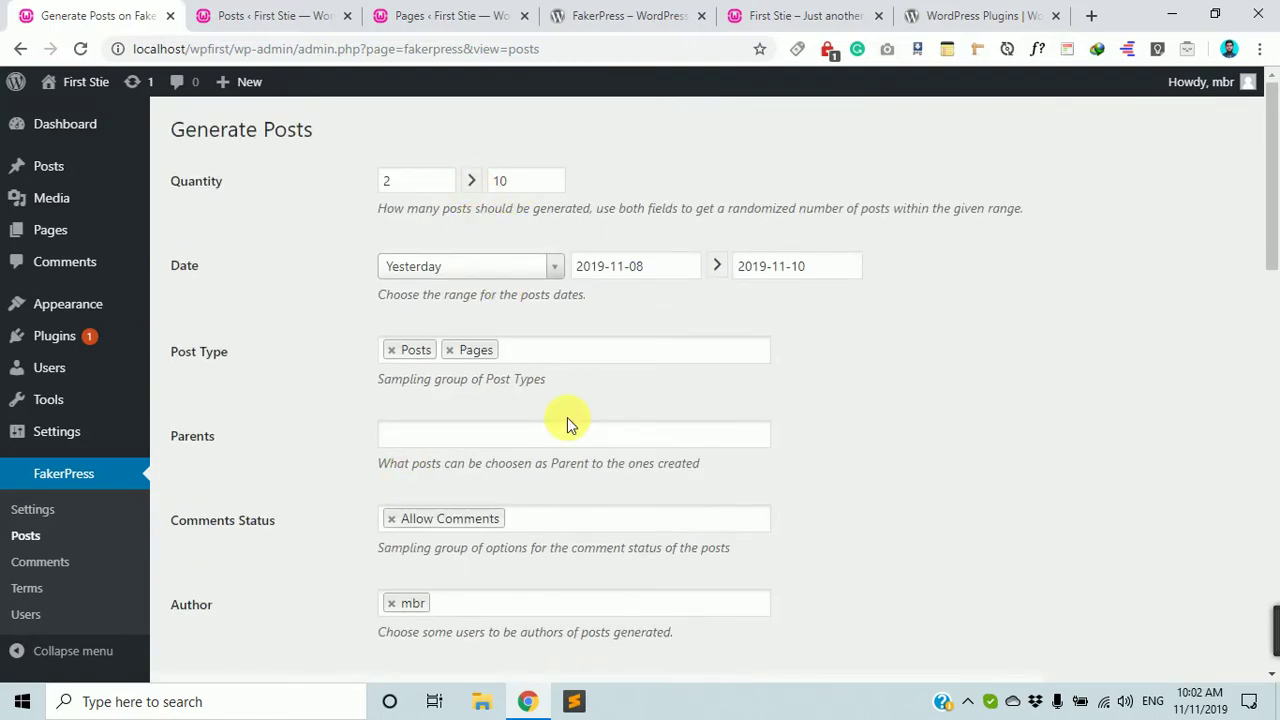
{"action": "scroll", "coordinate": [567, 417], "scroll_direction": "down", "scroll_amount": 10}
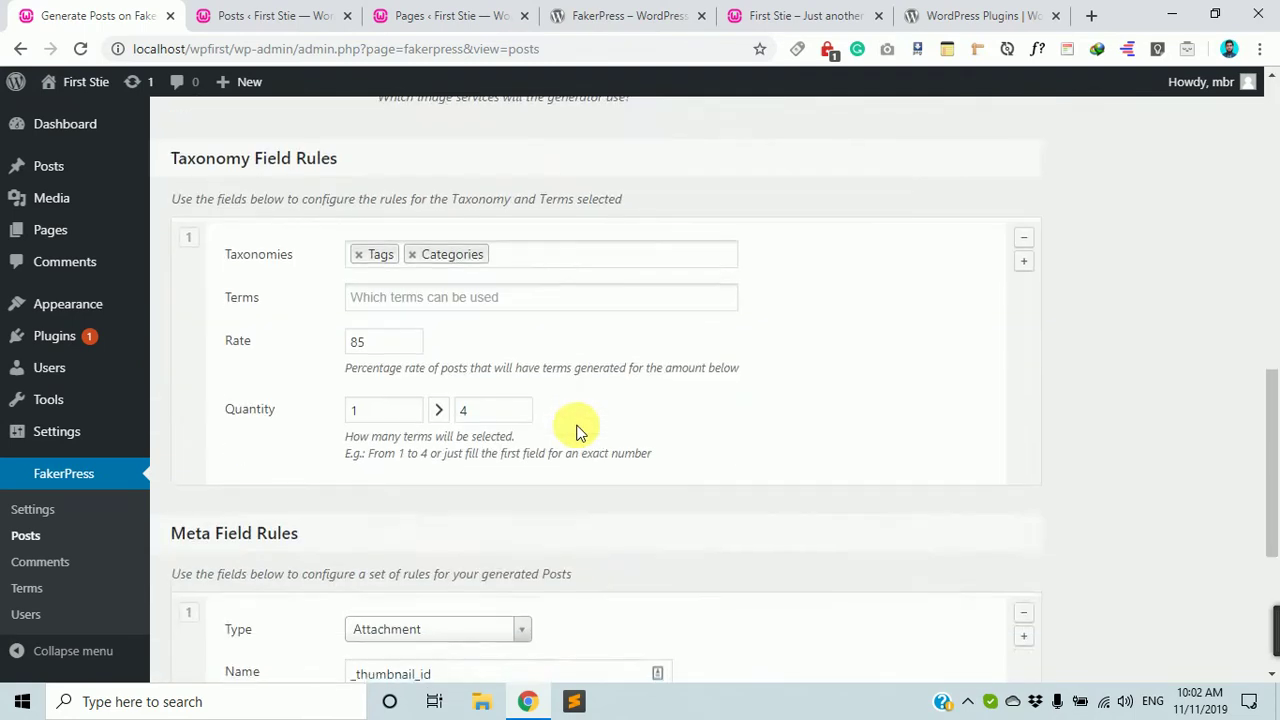
{"action": "scroll", "coordinate": [576, 430], "scroll_direction": "down", "scroll_amount": 3}
{"action": "scroll", "coordinate": [580, 431], "scroll_direction": "down", "scroll_amount": 1}
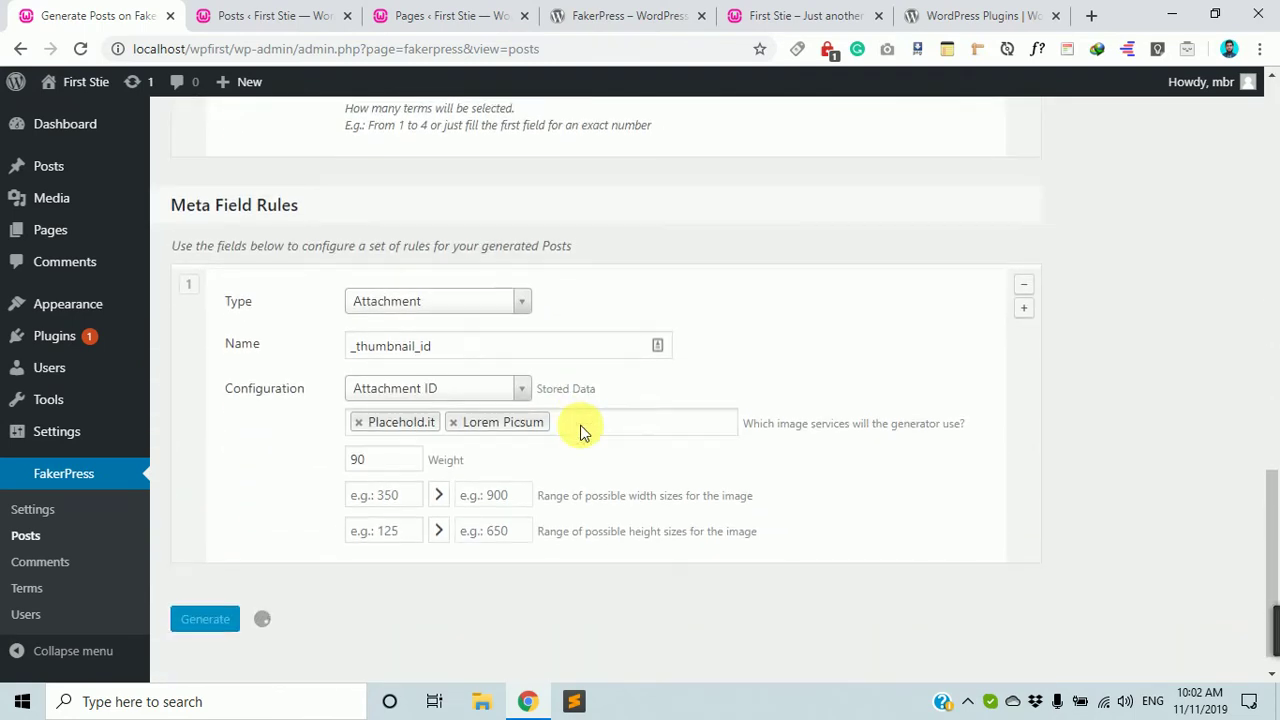
{"action": "scroll", "coordinate": [583, 430], "scroll_direction": "down", "scroll_amount": 1}
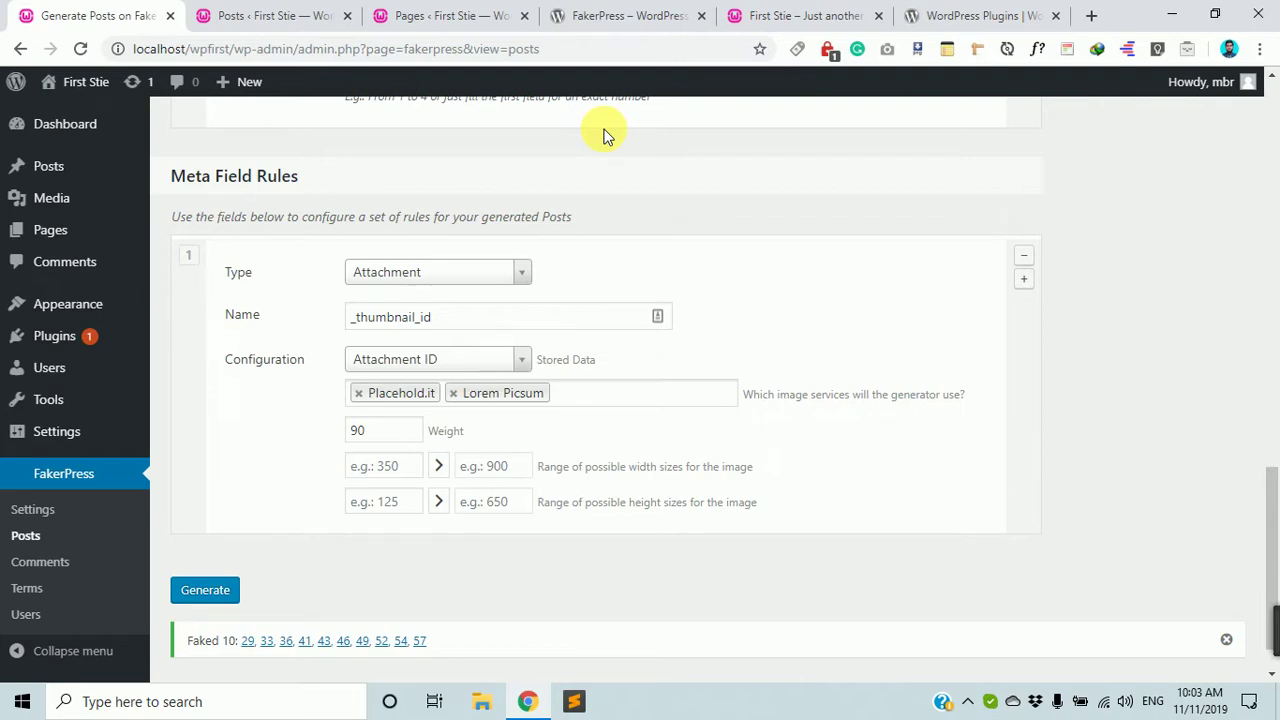
{"action": "scroll", "coordinate": [894, 292], "scroll_direction": "up", "scroll_amount": 7}
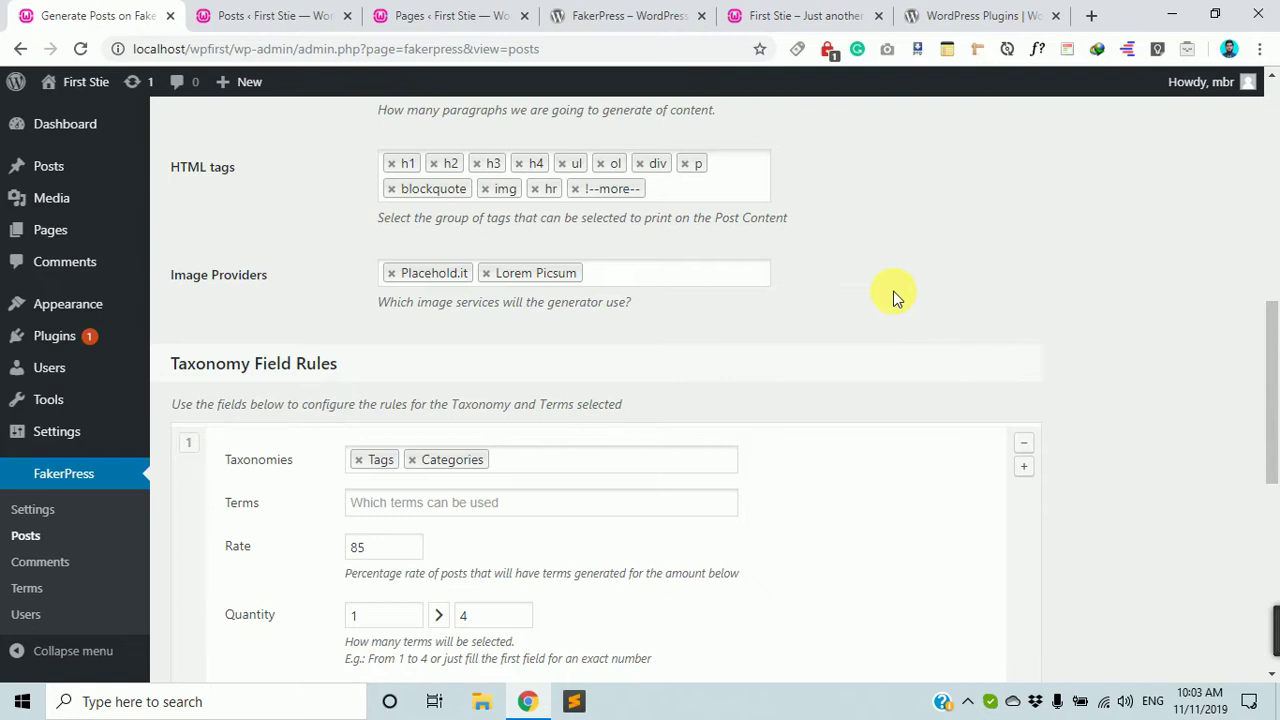
Reload the Posts list and check the Pages list for the newly generated items.
{"action": "left_click", "coordinate": [445, 15]}
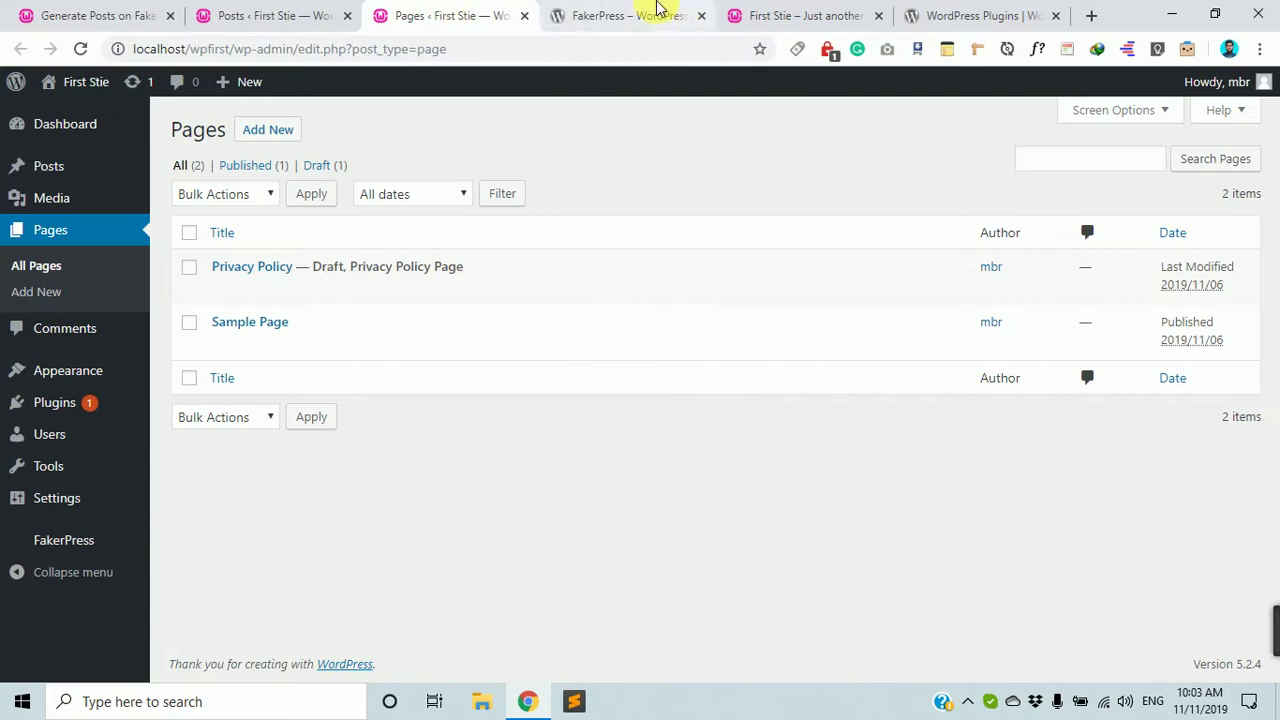
{"action": "left_click", "coordinate": [313, 12]}
{"action": "left_click", "coordinate": [78, 48]}
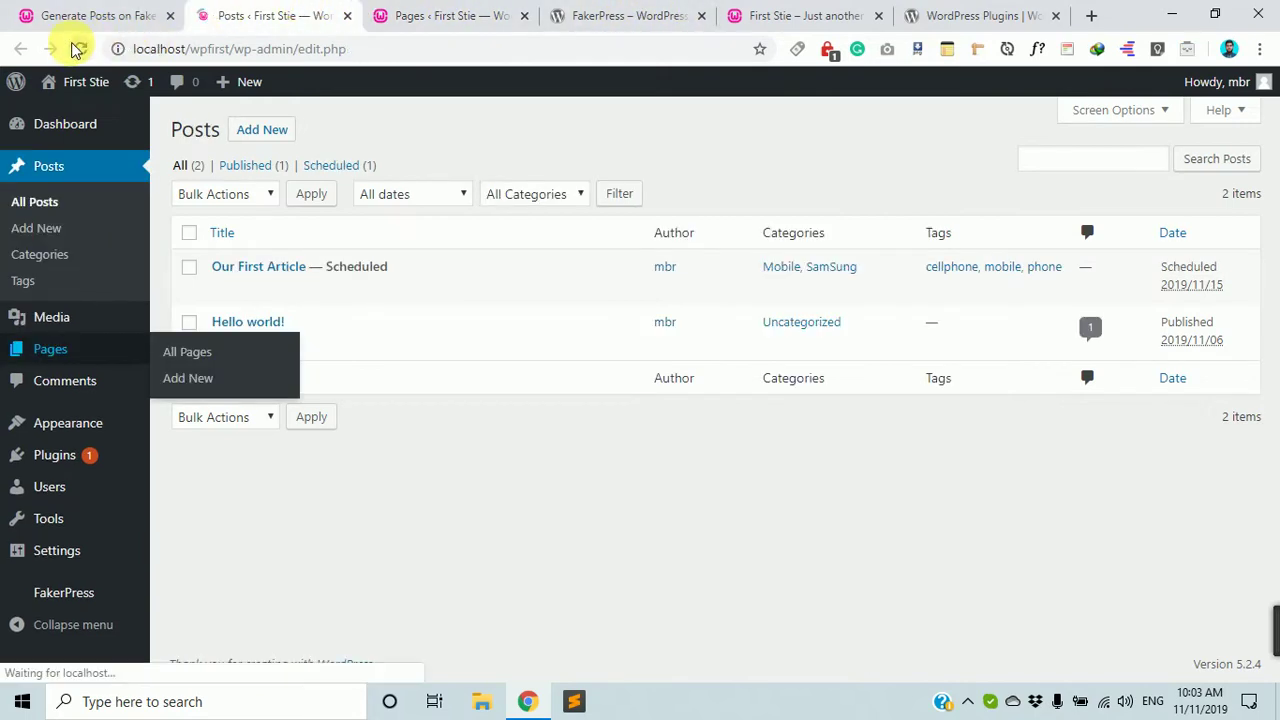
{"action": "scroll", "coordinate": [257, 177], "scroll_direction": "down", "scroll_amount": 2}
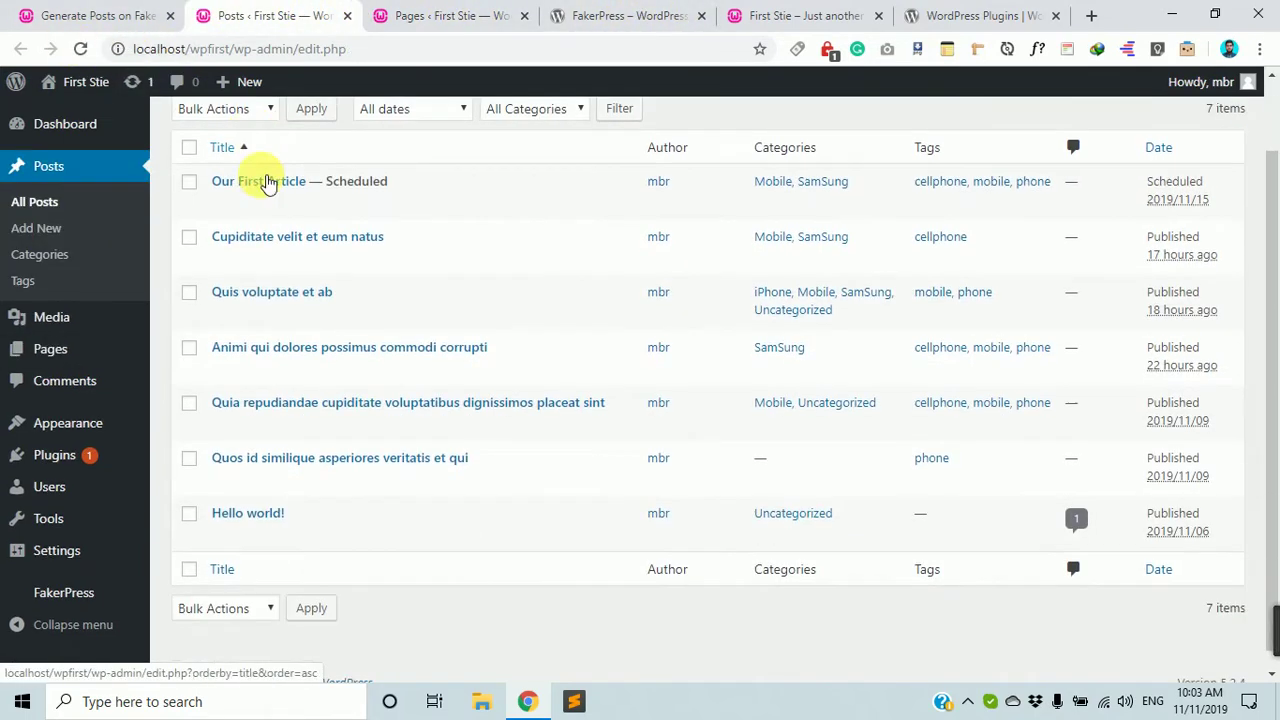
{"action": "scroll", "coordinate": [548, 432], "scroll_direction": "up", "scroll_amount": 2}
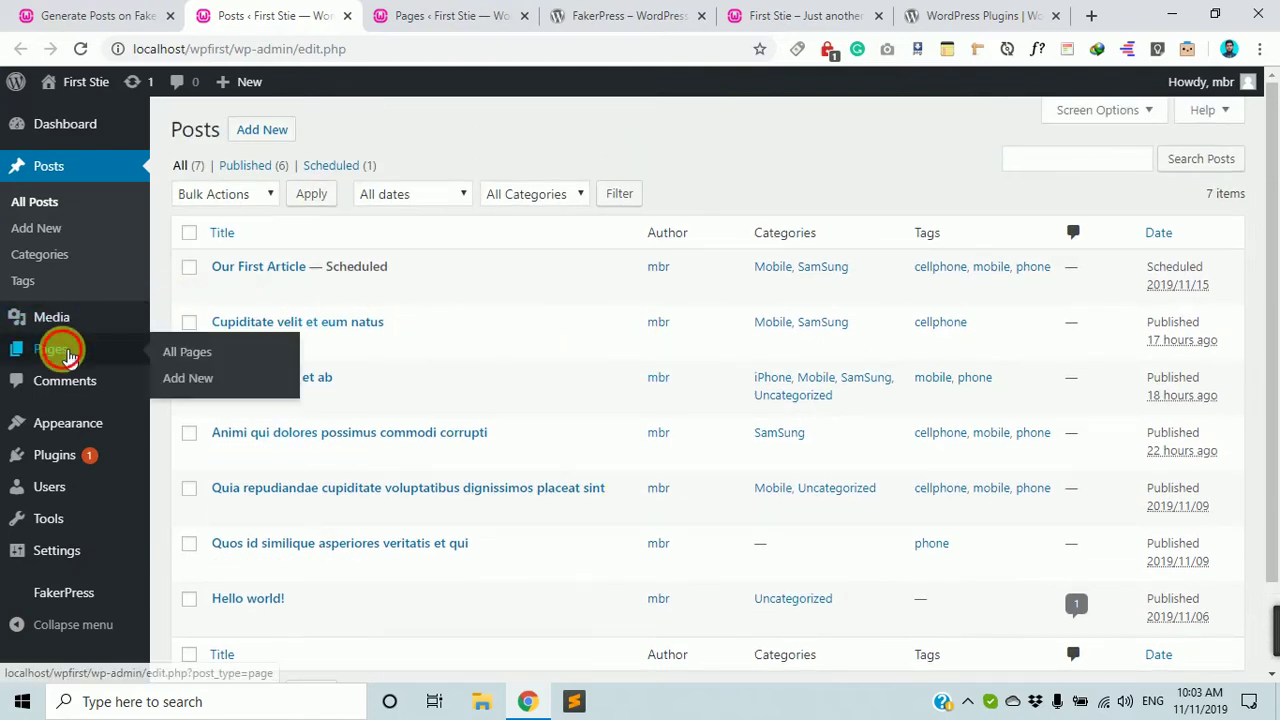
{"action": "left_click", "coordinate": [62, 353]}
{"action": "scroll", "coordinate": [631, 420], "scroll_direction": "down", "scroll_amount": 2}
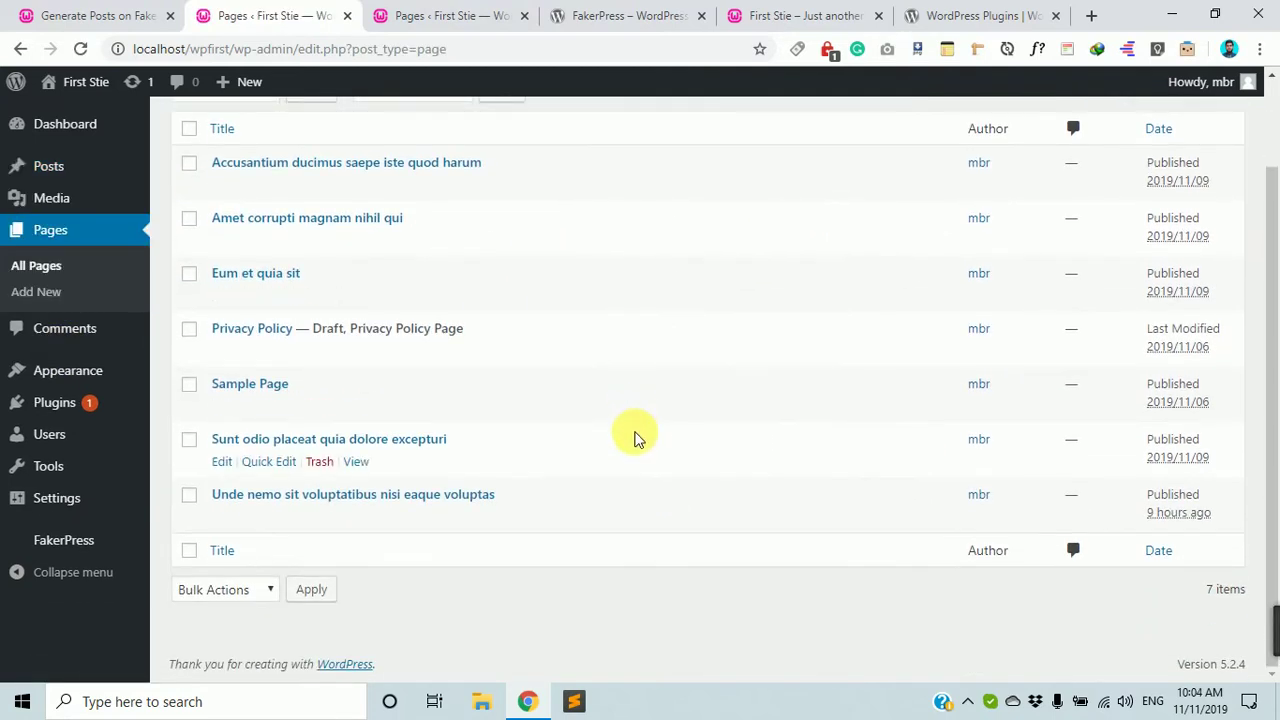
{"action": "scroll", "coordinate": [637, 440], "scroll_direction": "up", "scroll_amount": 2}
{"action": "scroll", "coordinate": [386, 450], "scroll_direction": "down", "scroll_amount": 2}
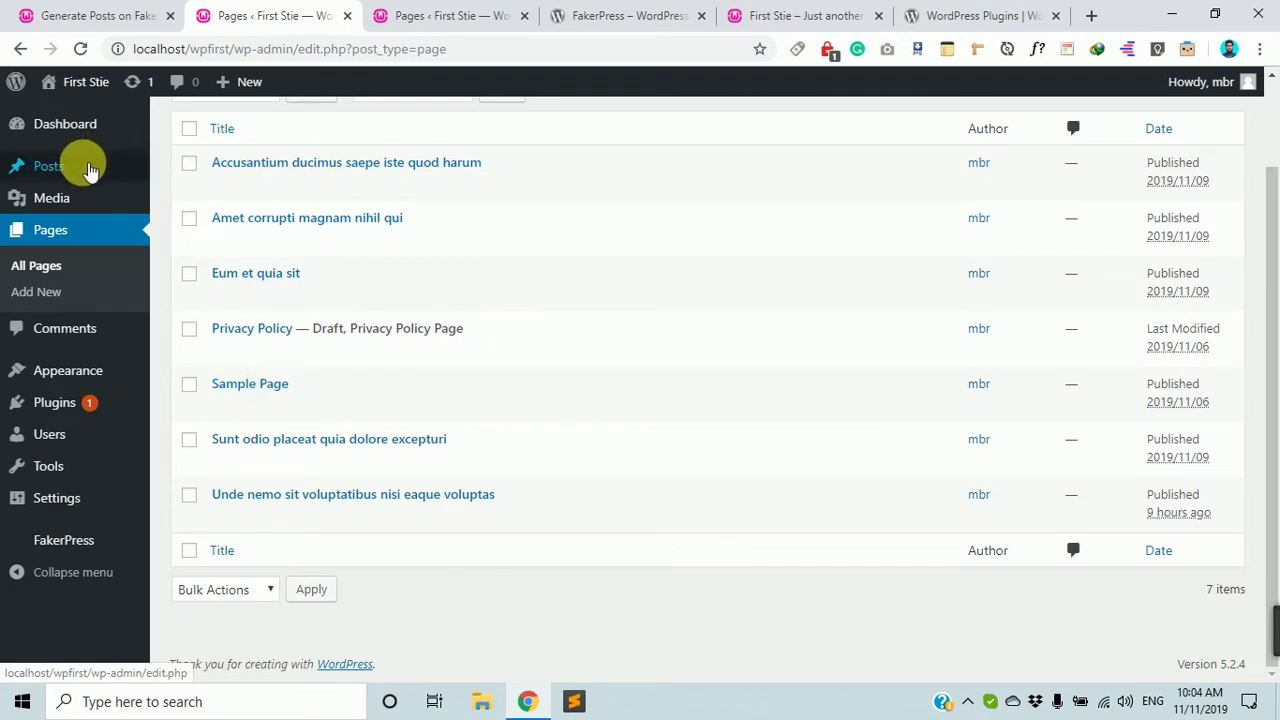
Open the Posts list and open 'Animi qui dolores possimus commodi corrupti' in a background tab.
{"action": "left_click", "coordinate": [89, 168]}
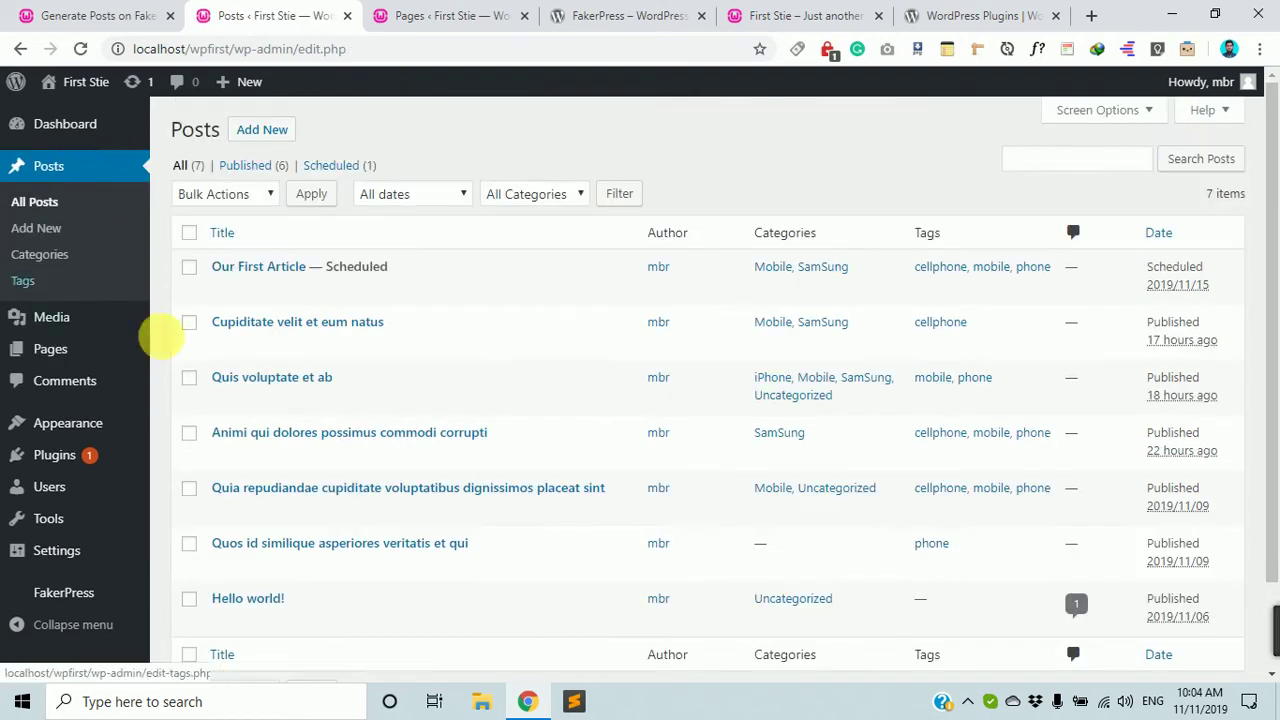
{"action": "scroll", "coordinate": [220, 380], "scroll_direction": "down", "scroll_amount": 2}
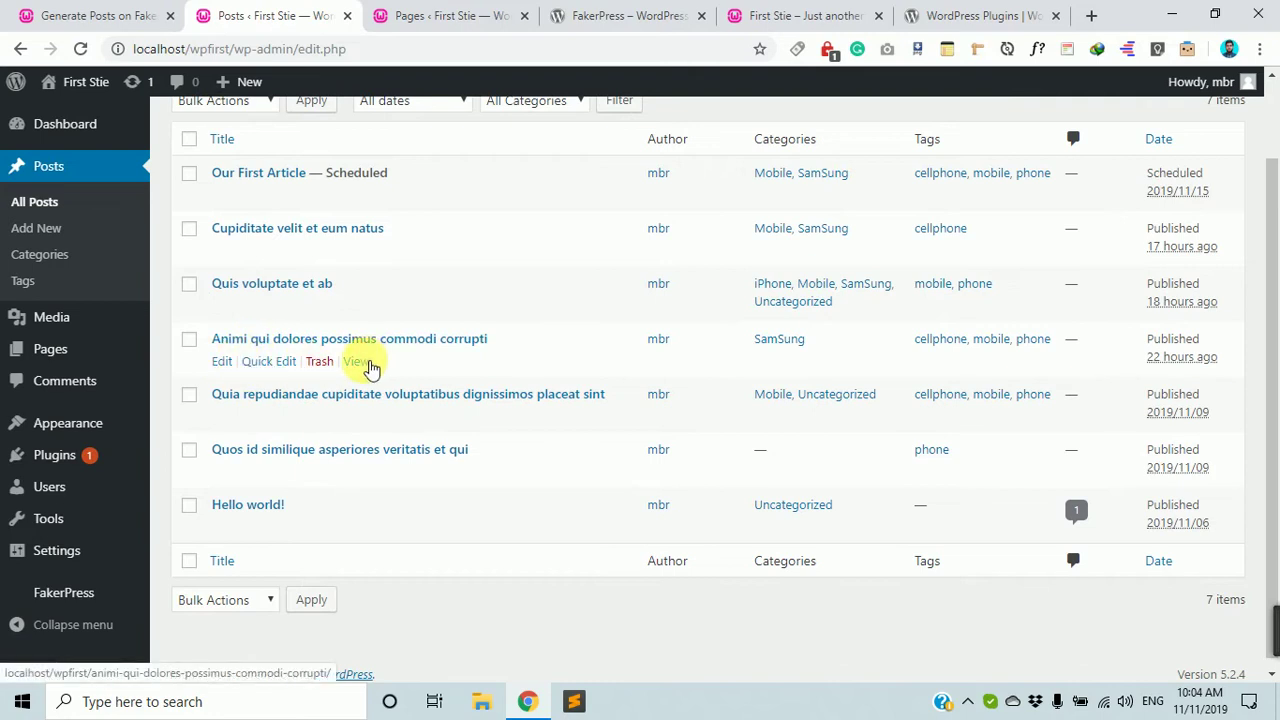
{"action": "middle_click", "coordinate": [357, 362]}
Scroll through the live 'Animi qui dolores' post, then go back to the Posts admin tab.
{"action": "left_click", "coordinate": [385, 15]}
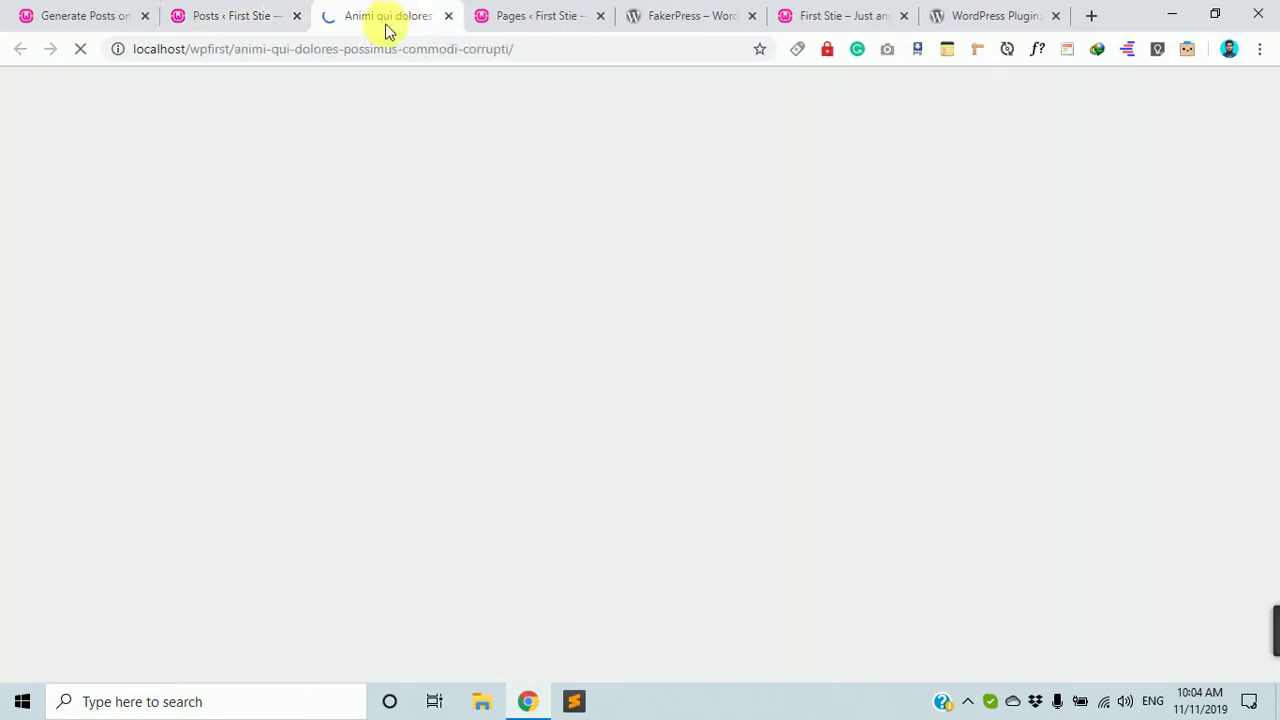
{"action": "scroll", "coordinate": [417, 344], "scroll_direction": "down", "scroll_amount": 20}
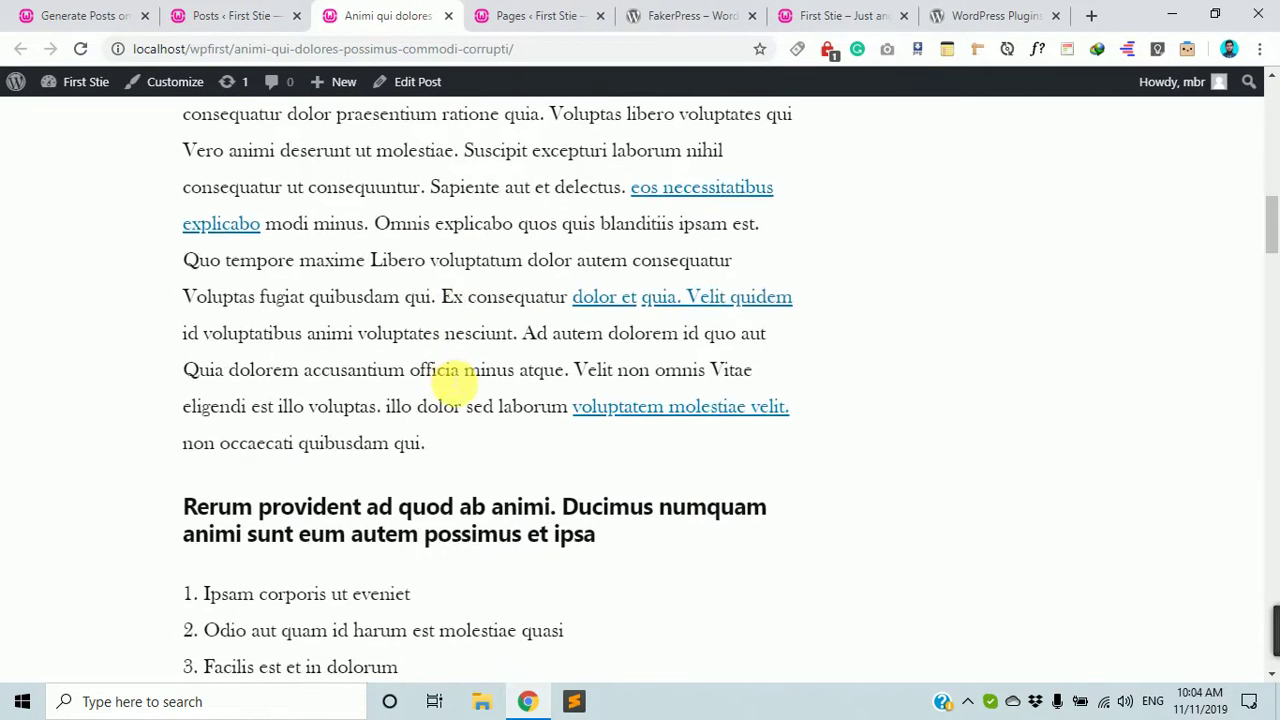
{"action": "scroll", "coordinate": [531, 334], "scroll_direction": "down", "scroll_amount": 5}
{"action": "scroll", "coordinate": [529, 220], "scroll_direction": "up", "scroll_amount": 3}
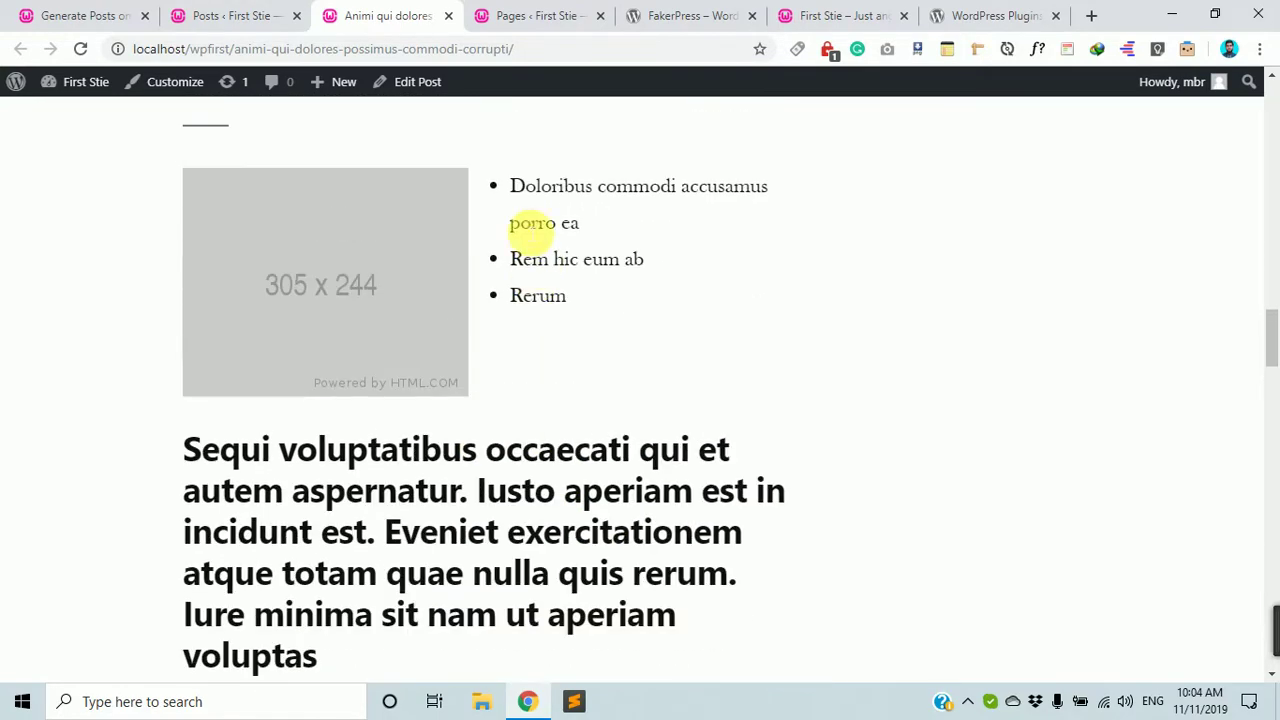
{"action": "left_click_drag", "start_coordinate": [529, 220], "coordinate": [390, 300]}
{"action": "scroll", "coordinate": [390, 300], "scroll_direction": "down", "scroll_amount": 20}
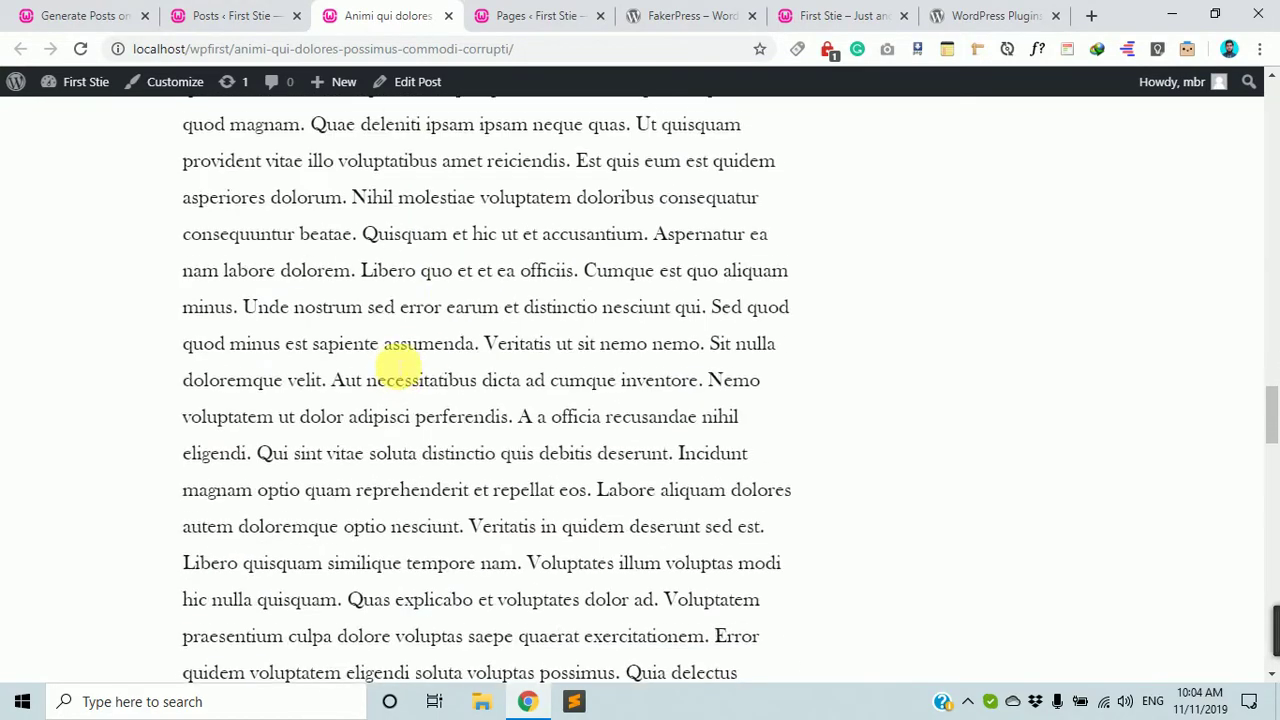
{"action": "scroll", "coordinate": [500, 366], "scroll_direction": "up", "scroll_amount": 15}
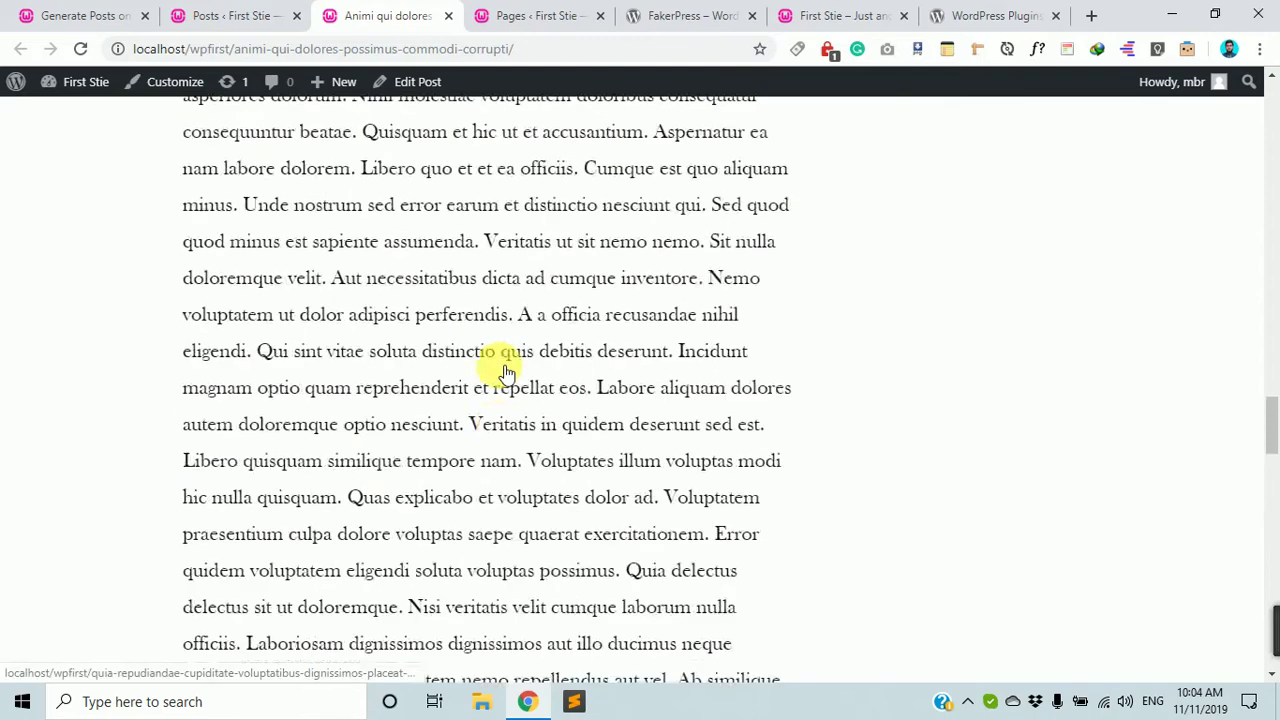
{"action": "scroll", "coordinate": [505, 372], "scroll_direction": "up", "scroll_amount": 10}
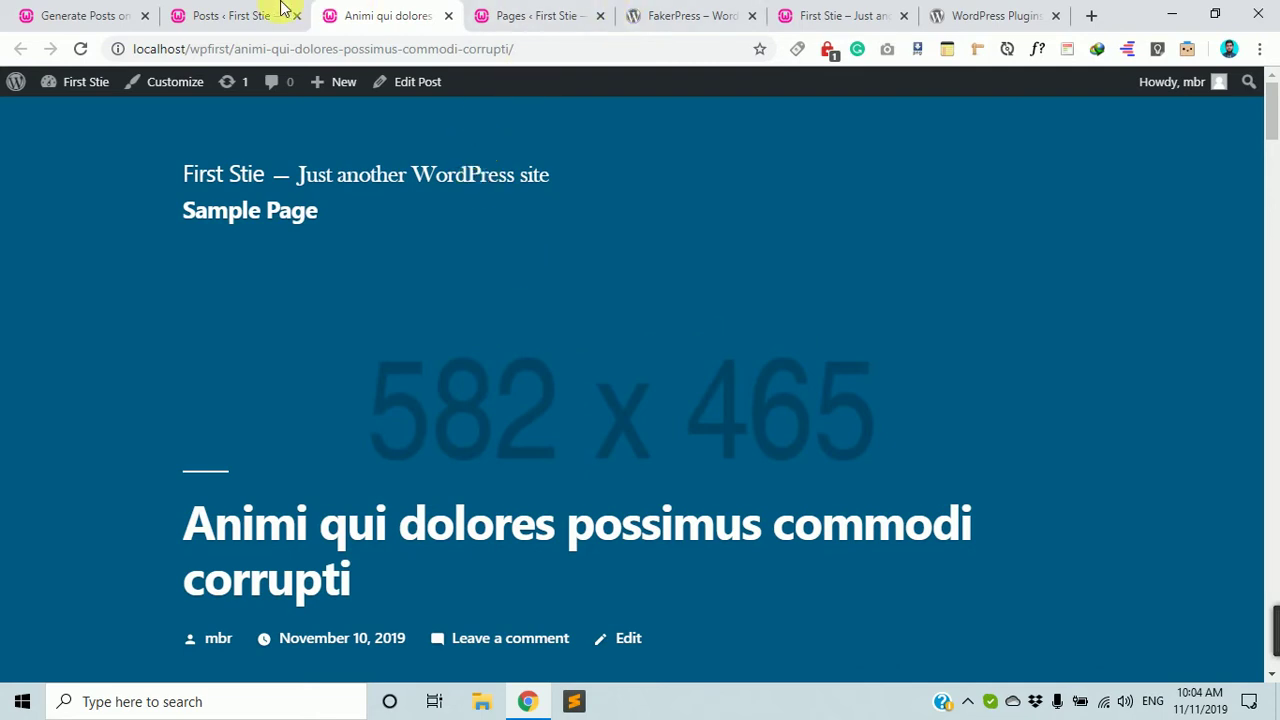
{"action": "left_click", "coordinate": [254, 24]}
{"action": "scroll", "coordinate": [260, 286], "scroll_direction": "up", "scroll_amount": 1}
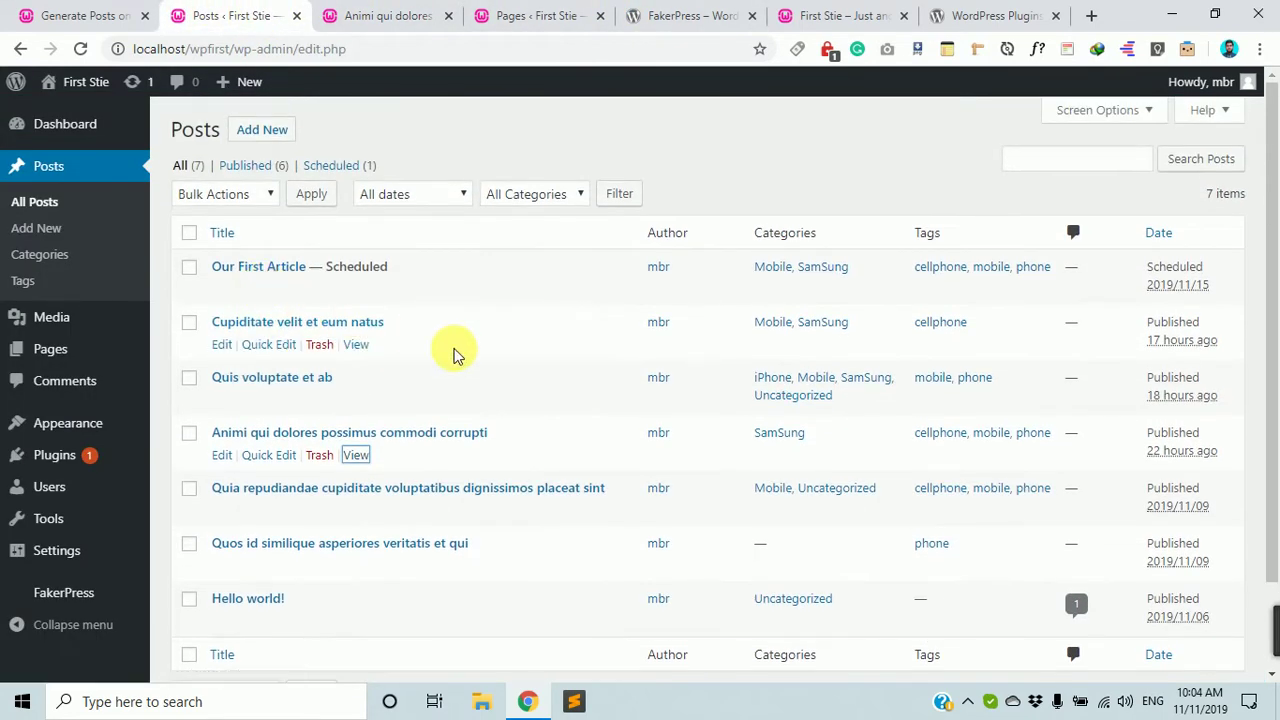
{"action": "scroll", "coordinate": [437, 398], "scroll_direction": "down", "scroll_amount": 1}
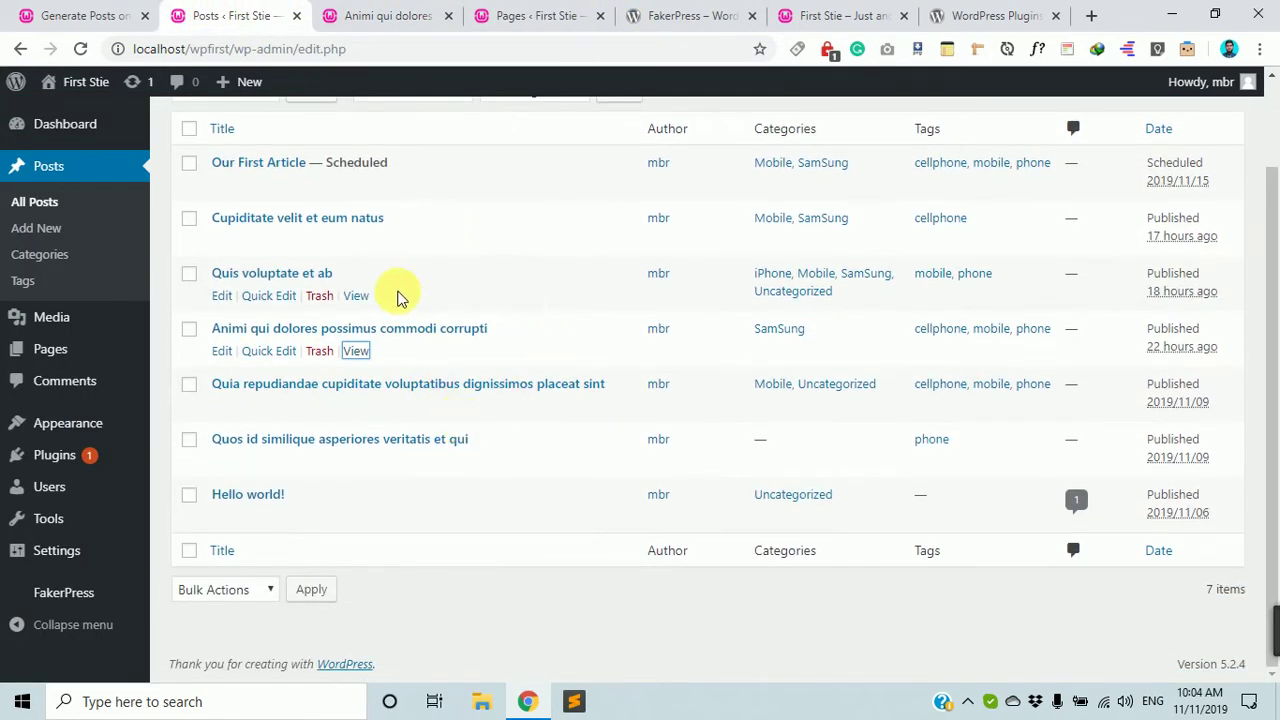
{"action": "scroll", "coordinate": [400, 294], "scroll_direction": "up", "scroll_amount": 1}
{"action": "scroll", "coordinate": [282, 510], "scroll_direction": "down", "scroll_amount": 1}
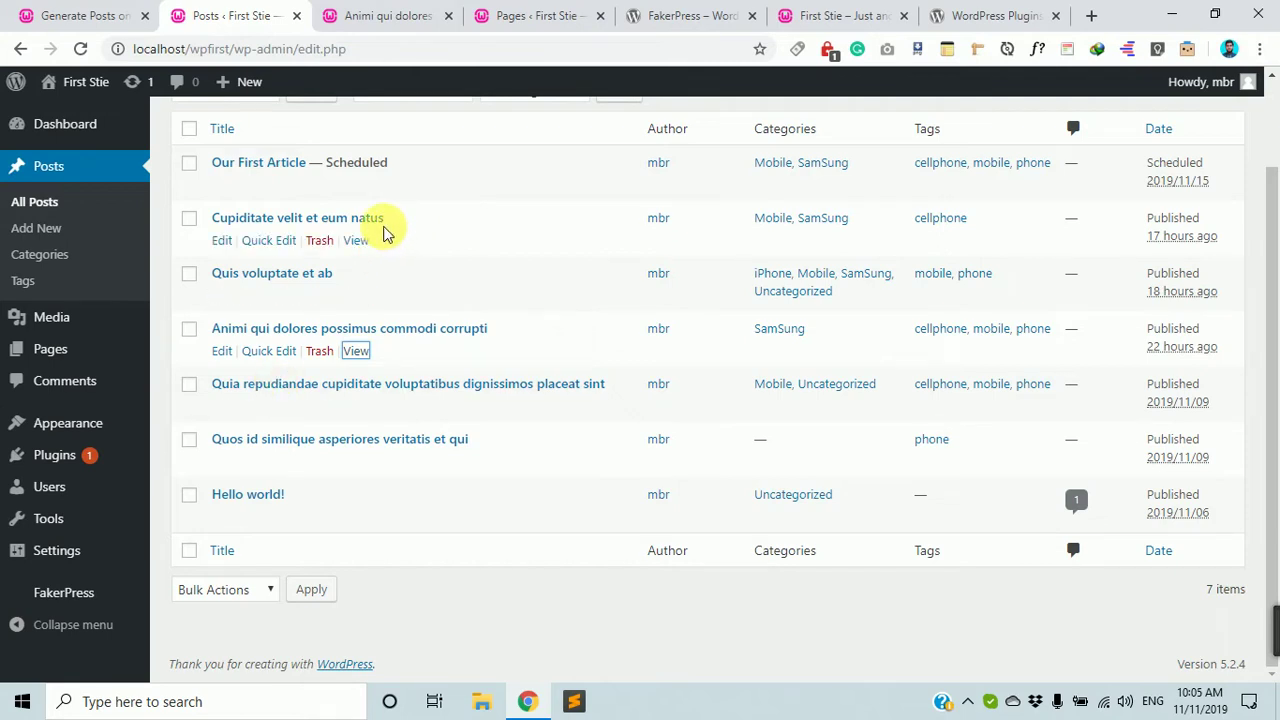
{"action": "scroll", "coordinate": [263, 238], "scroll_direction": "up", "scroll_amount": 1}
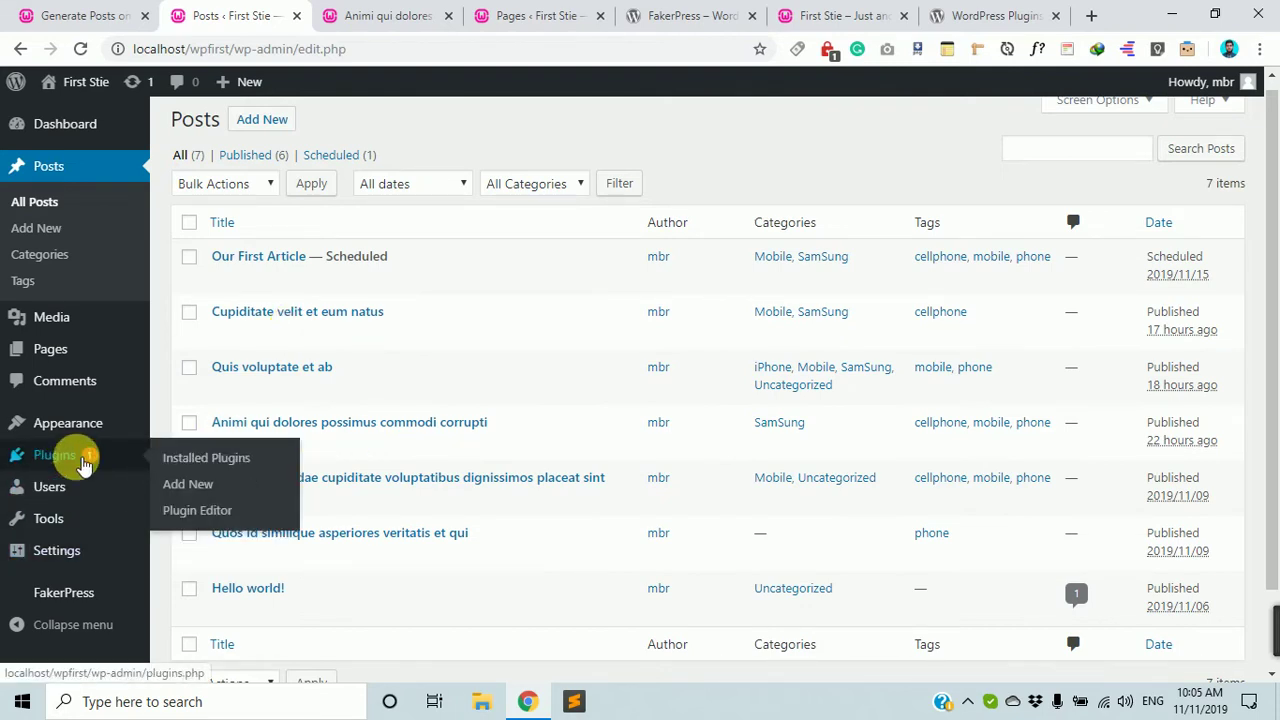
Search the plugin directory for 'posts duplicator' from Plugins > Add New.
{"action": "left_click", "coordinate": [83, 460]}
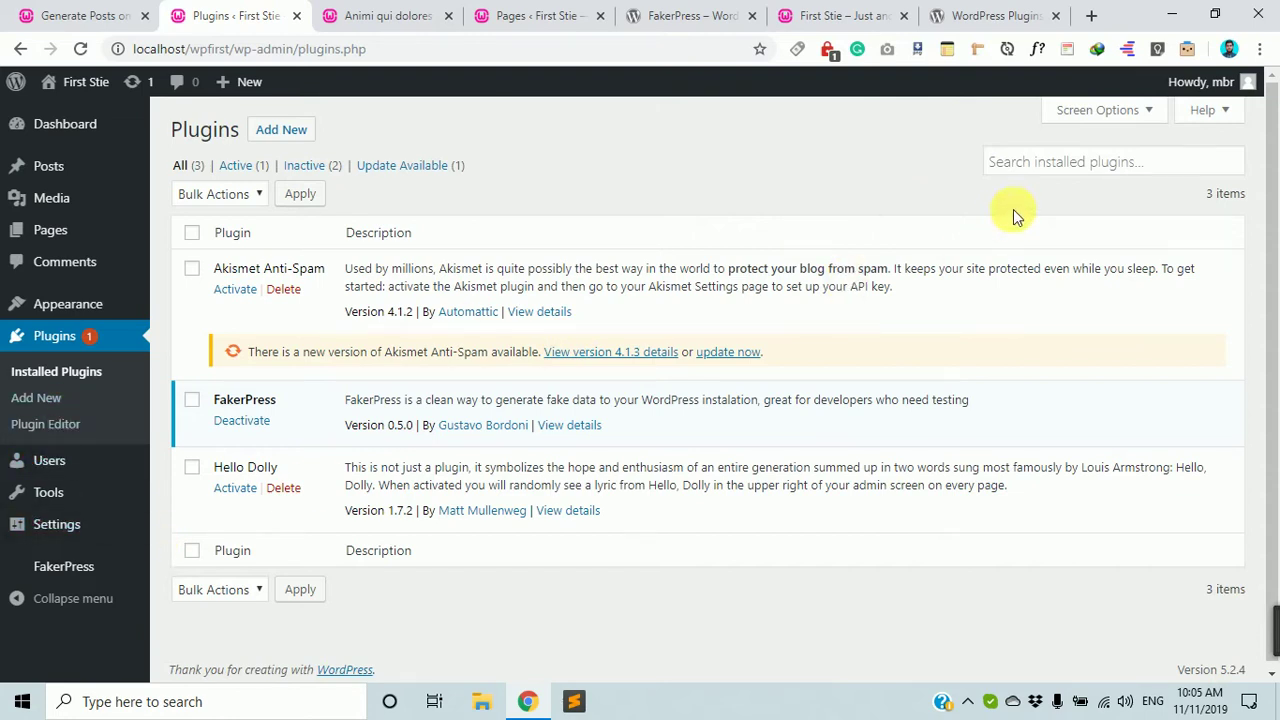
{"action": "left_click", "coordinate": [275, 129]}
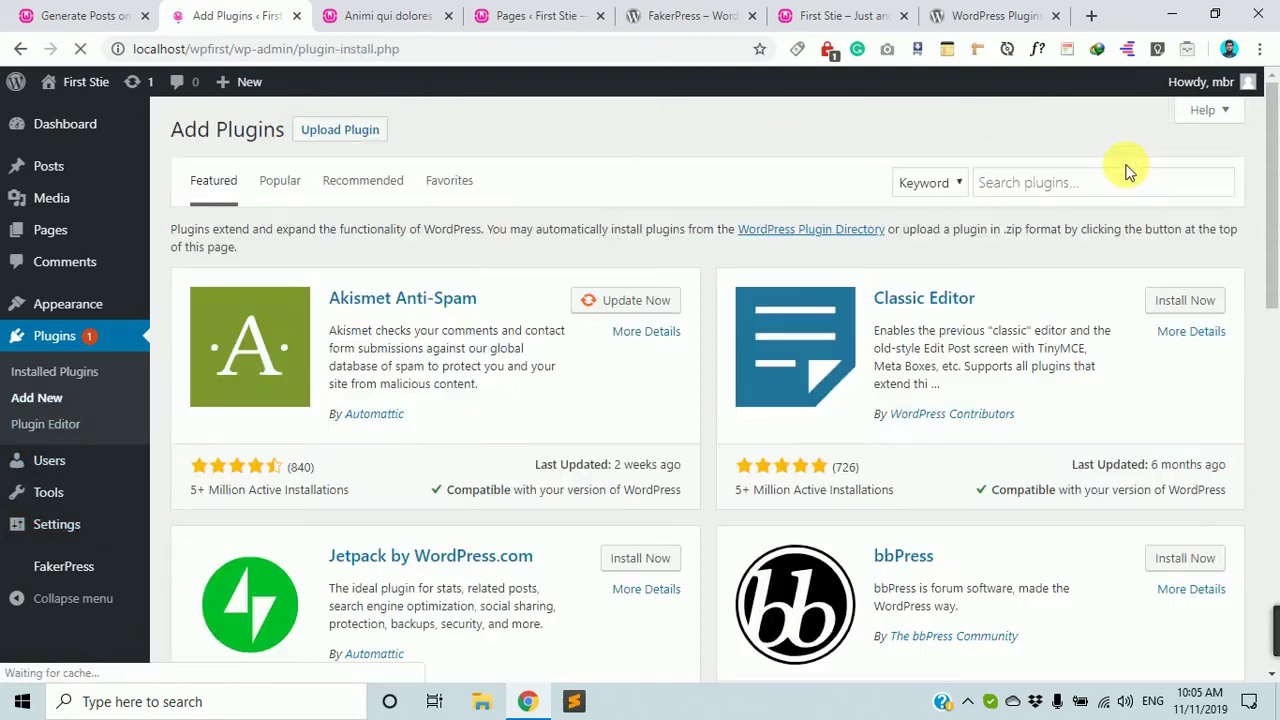
{"action": "left_click", "coordinate": [1084, 189]}
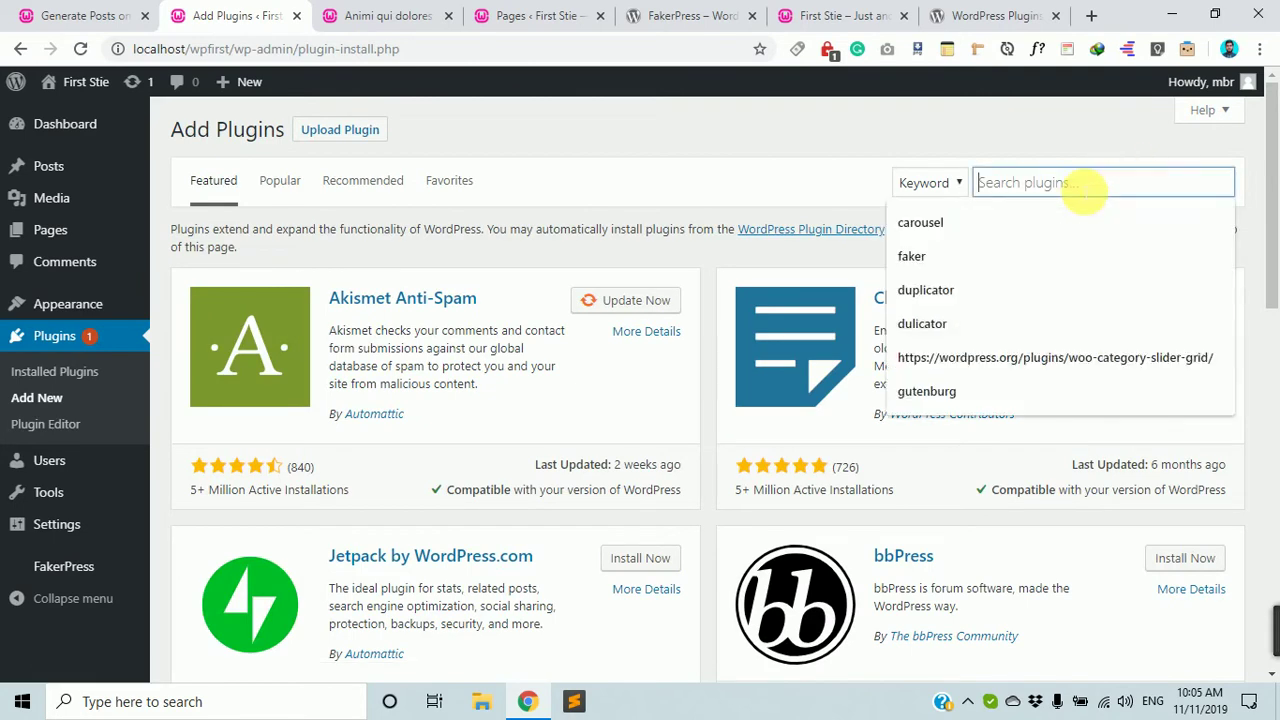
{"action": "type", "text": "pos"}
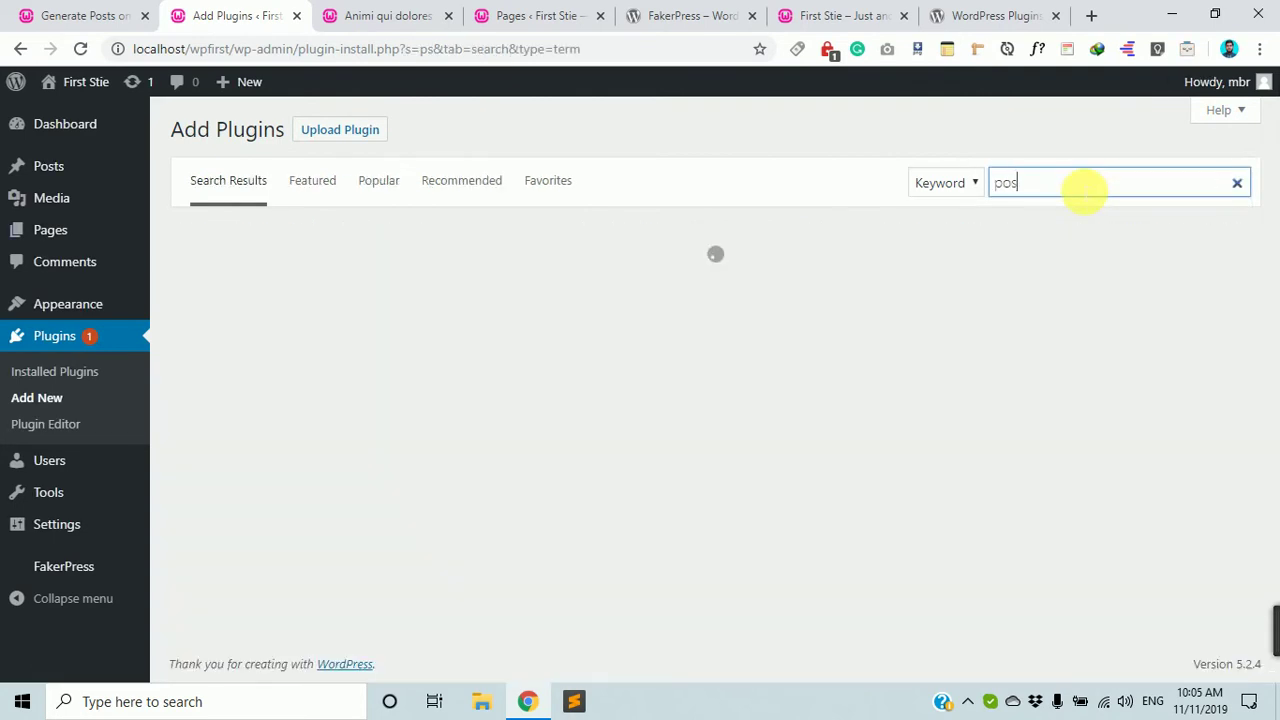
{"action": "type", "text": "ts dupl"}
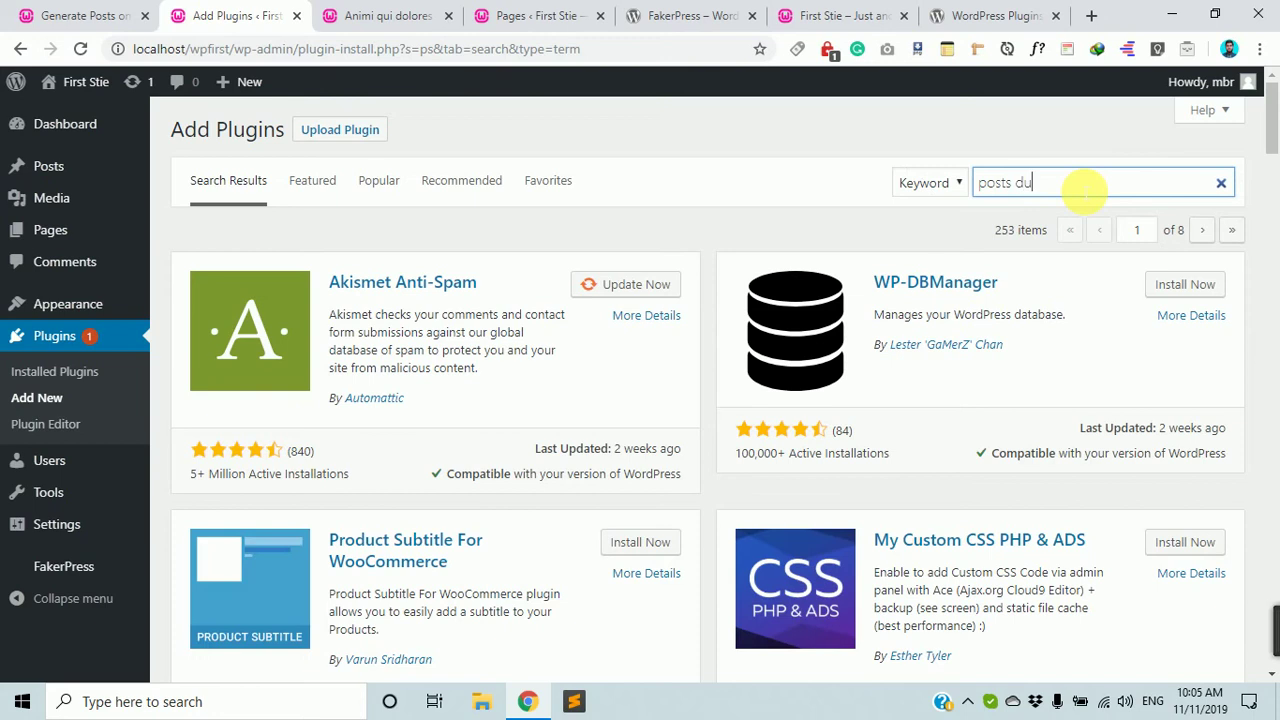
{"action": "type", "text": "icator"}
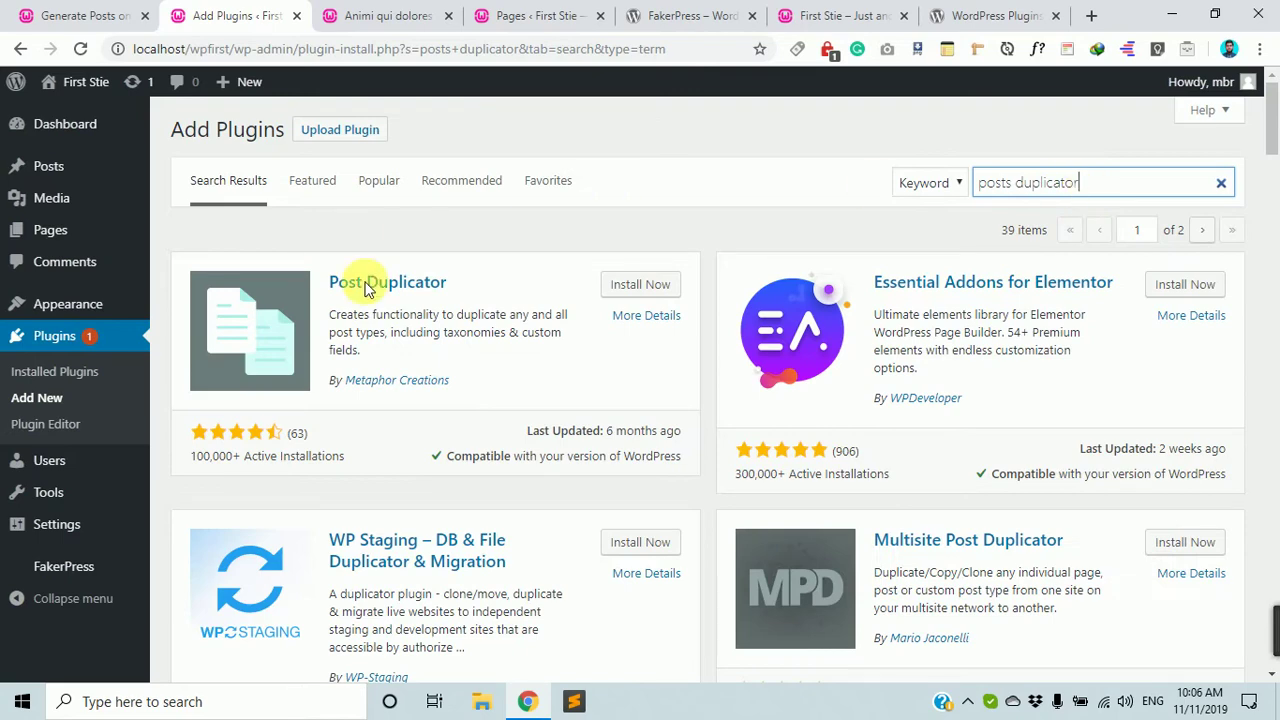
{"action": "scroll", "coordinate": [440, 320], "scroll_direction": "down", "scroll_amount": 7}
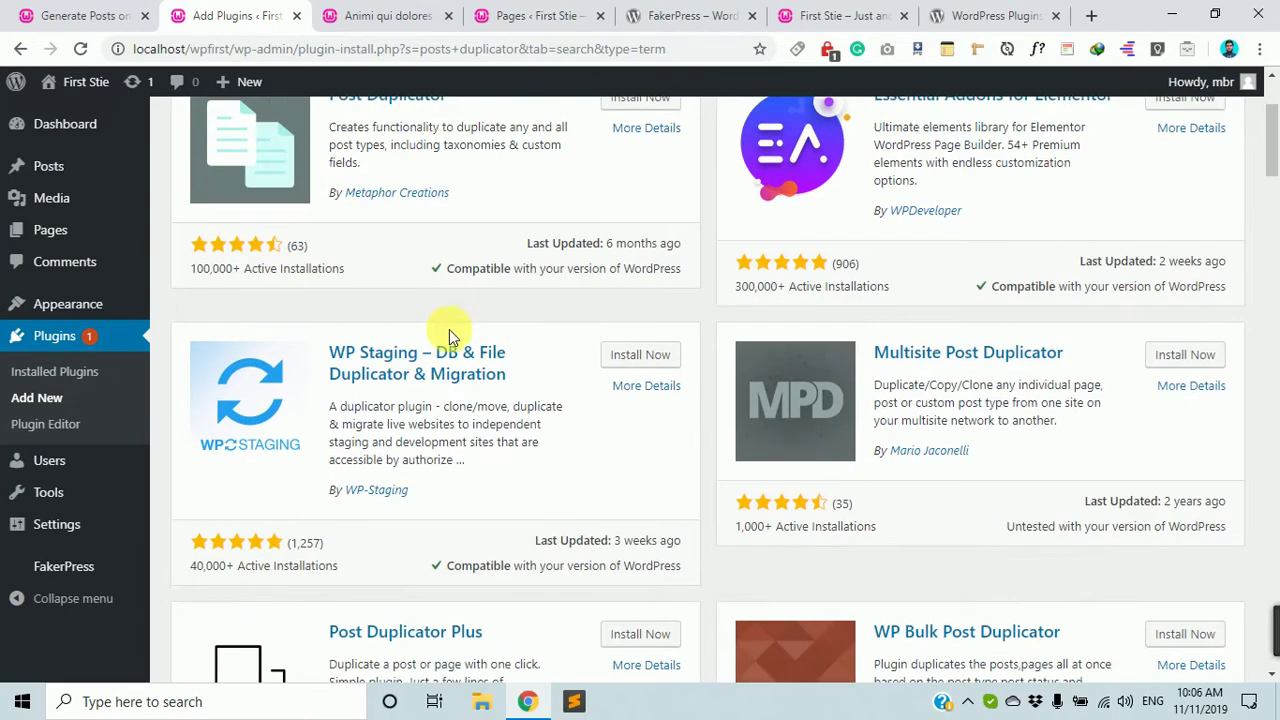
{"action": "scroll", "coordinate": [449, 337], "scroll_direction": "up", "scroll_amount": 4}
{"action": "scroll", "coordinate": [435, 455], "scroll_direction": "down", "scroll_amount": 6}
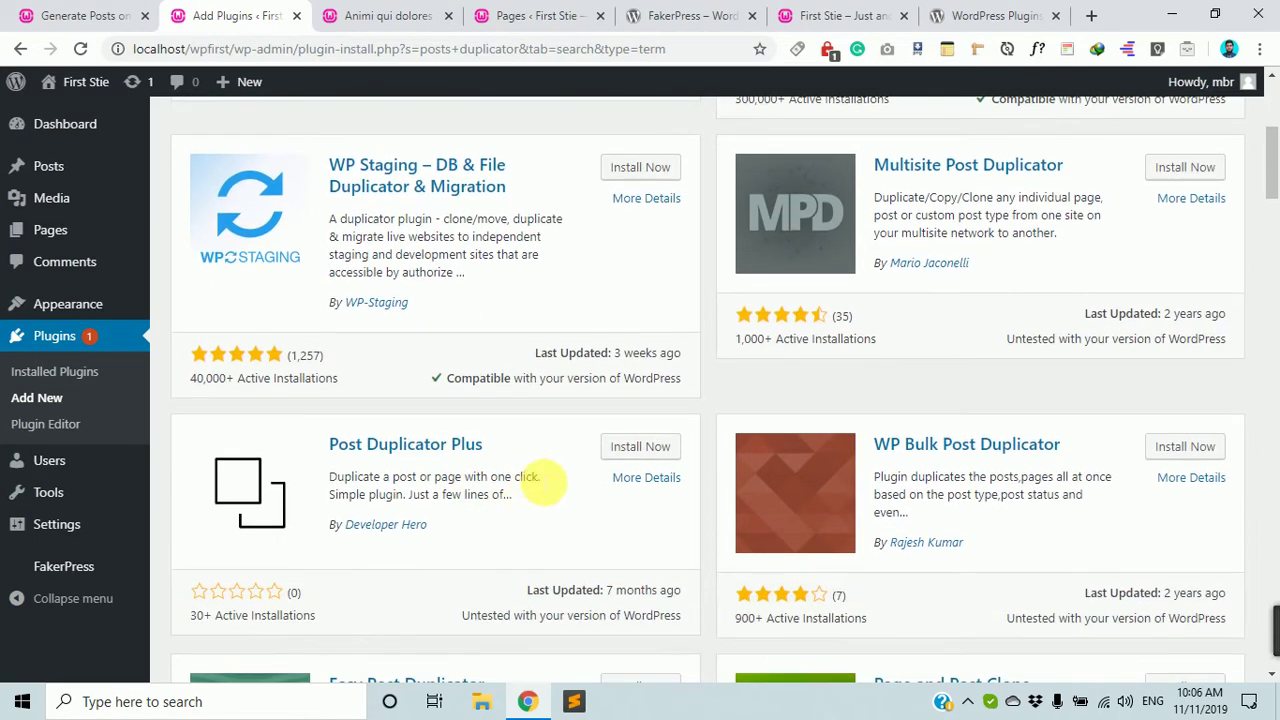
{"action": "scroll", "coordinate": [840, 300], "scroll_direction": "down", "scroll_amount": 1}
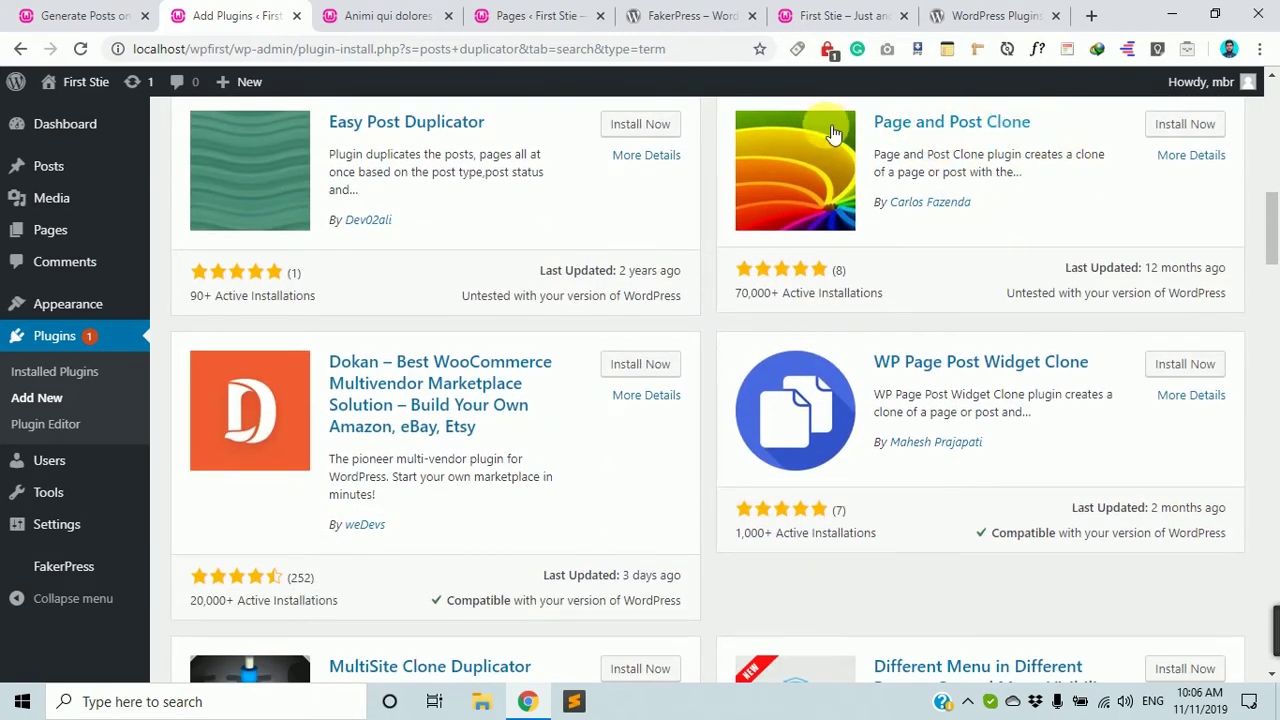
{"action": "scroll", "coordinate": [1086, 186], "scroll_direction": "down", "scroll_amount": 4}
{"action": "scroll", "coordinate": [860, 470], "scroll_direction": "up", "scroll_amount": 12}
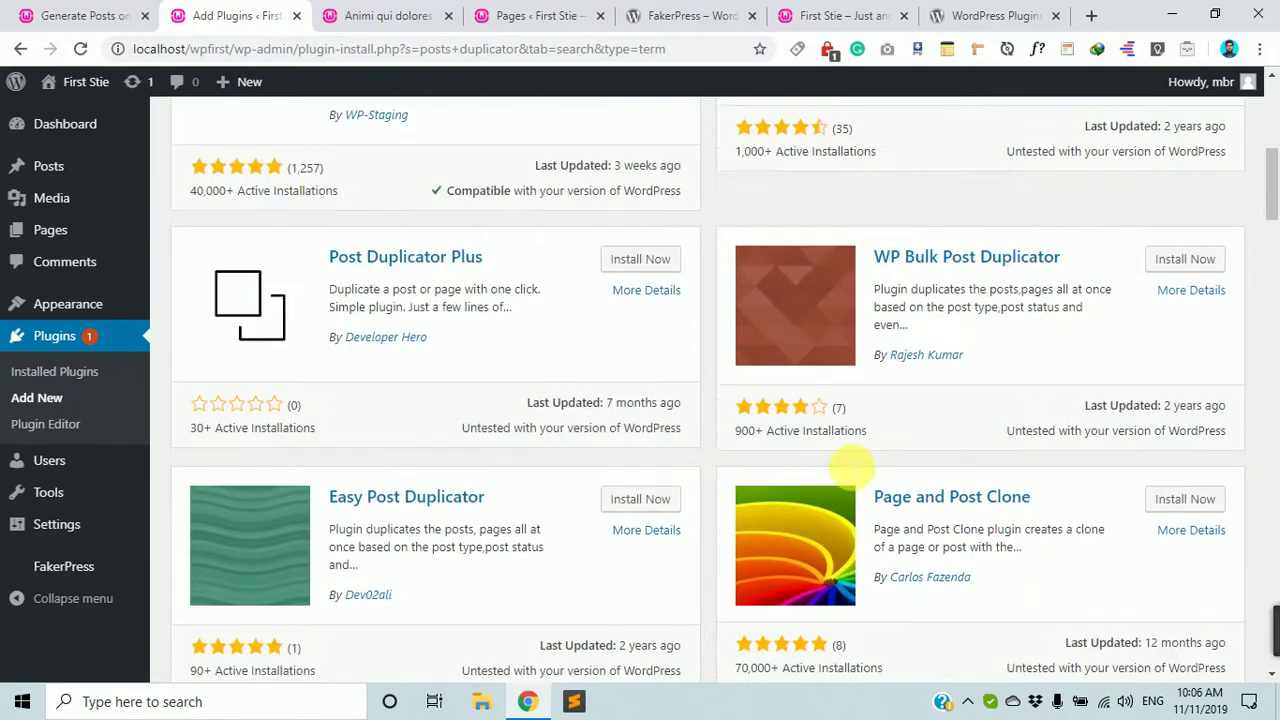
Install Post Duplicator and activate it.
{"action": "left_click", "coordinate": [671, 290]}
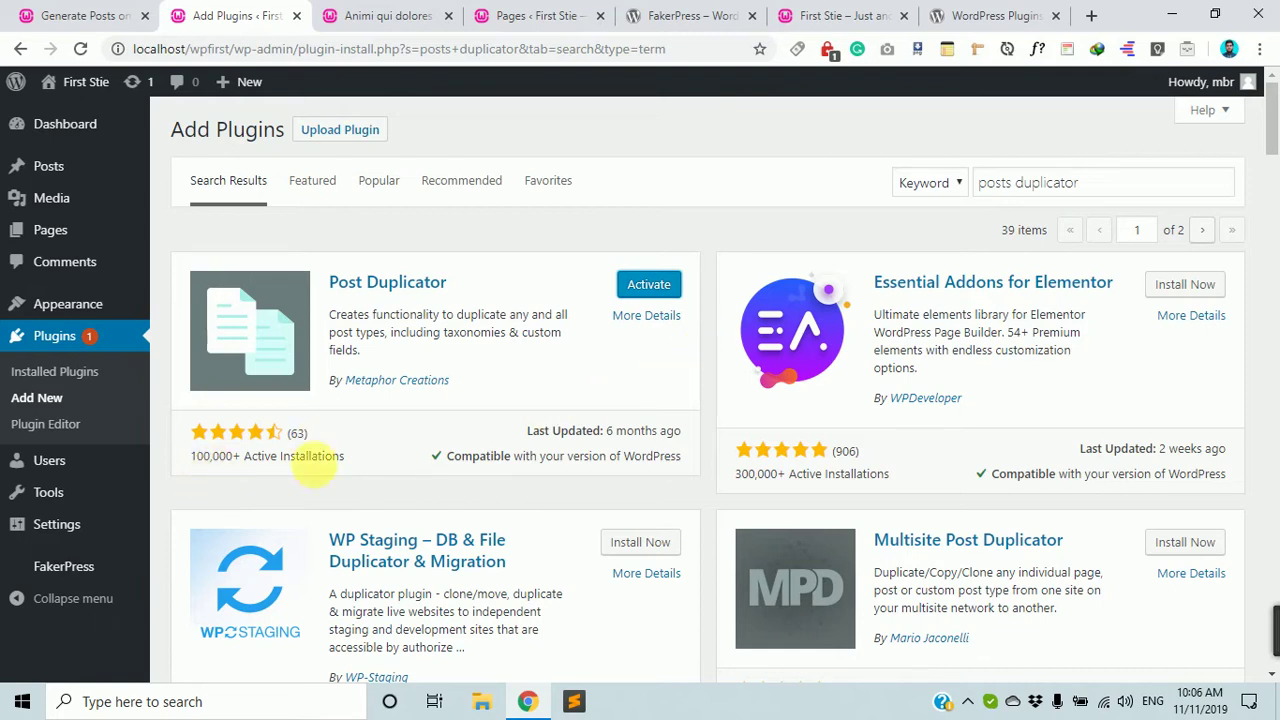
{"action": "left_click_drag", "start_coordinate": [203, 457], "coordinate": [245, 462]}
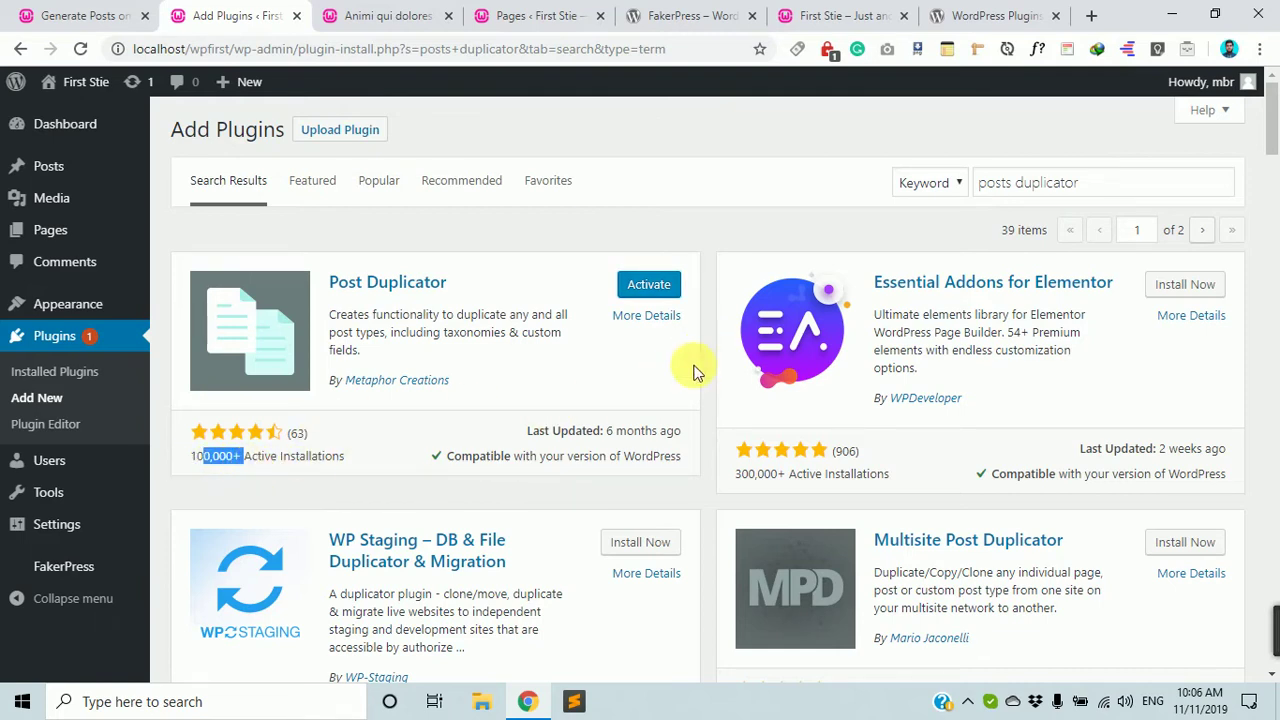
{"action": "left_click", "coordinate": [658, 285]}
{"action": "scroll", "coordinate": [971, 377], "scroll_direction": "down", "scroll_amount": 10}
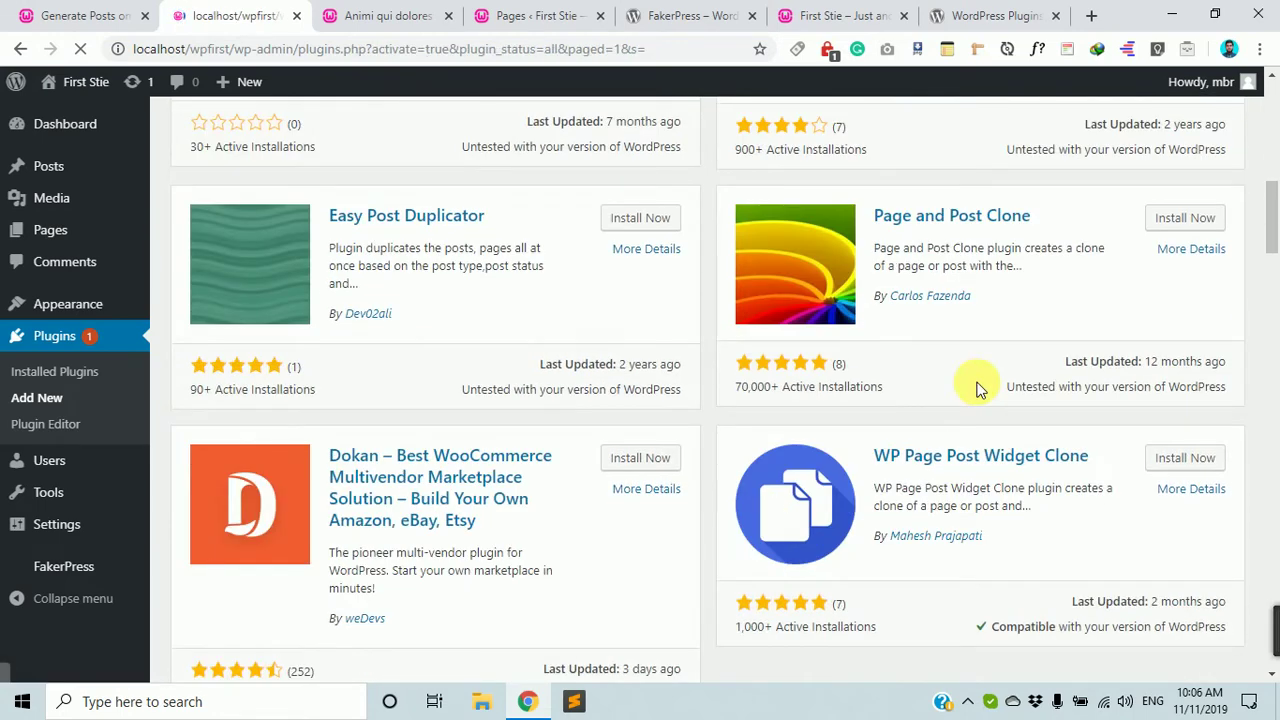
Go from the Plugins page back to the Posts list of 7 items.
{"action": "scroll", "coordinate": [977, 388], "scroll_direction": "down", "scroll_amount": 3}
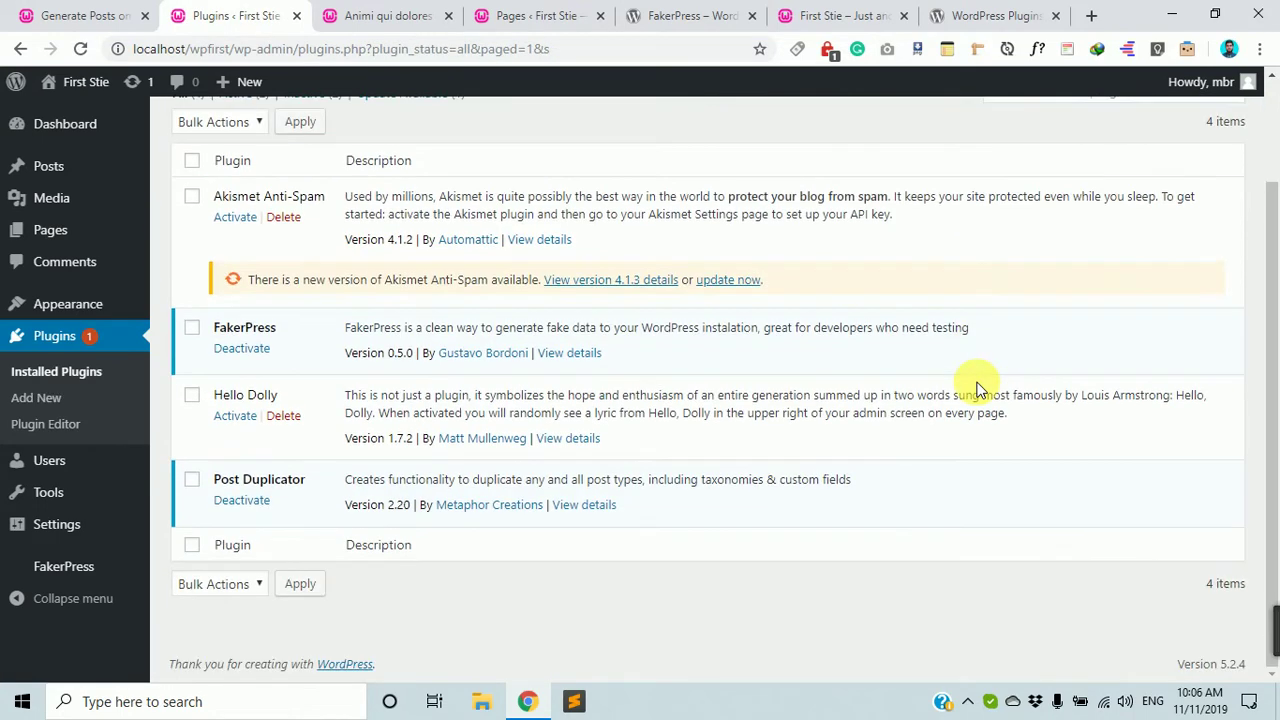
{"action": "scroll", "coordinate": [305, 500], "scroll_direction": "up", "scroll_amount": 2}
{"action": "scroll", "coordinate": [305, 500], "scroll_direction": "up", "scroll_amount": 1}
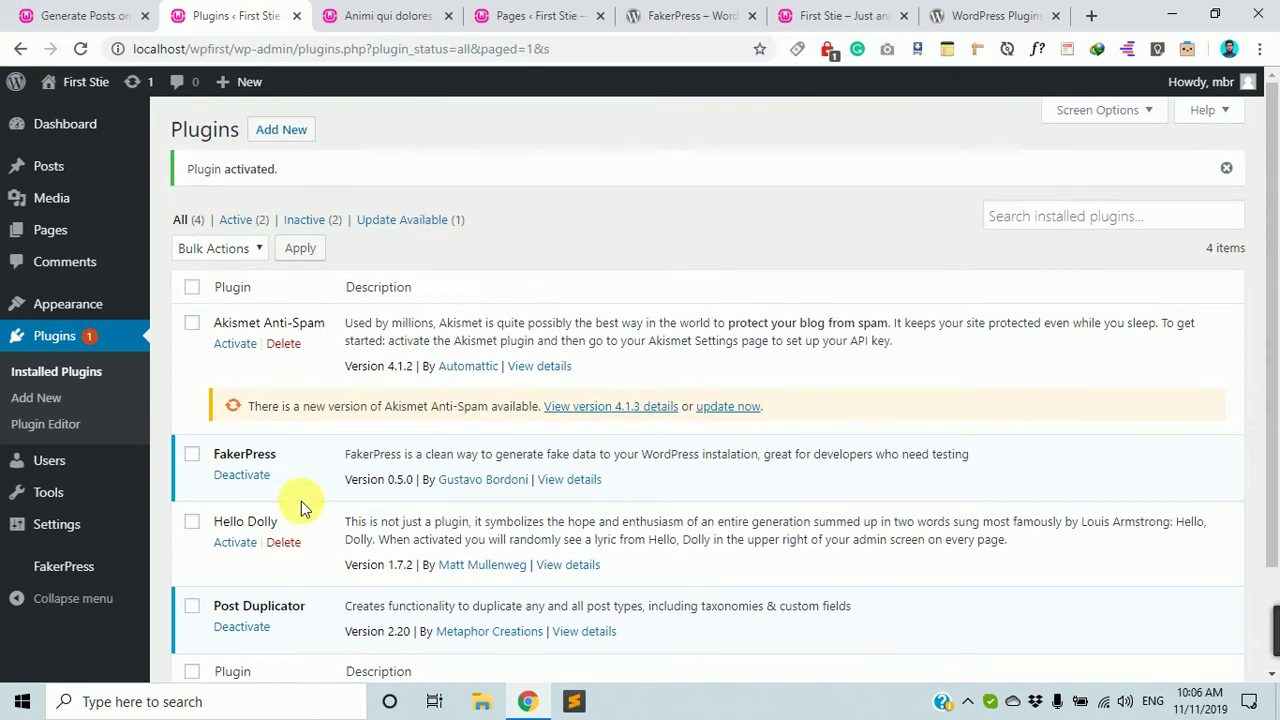
{"action": "left_click", "coordinate": [62, 170]}
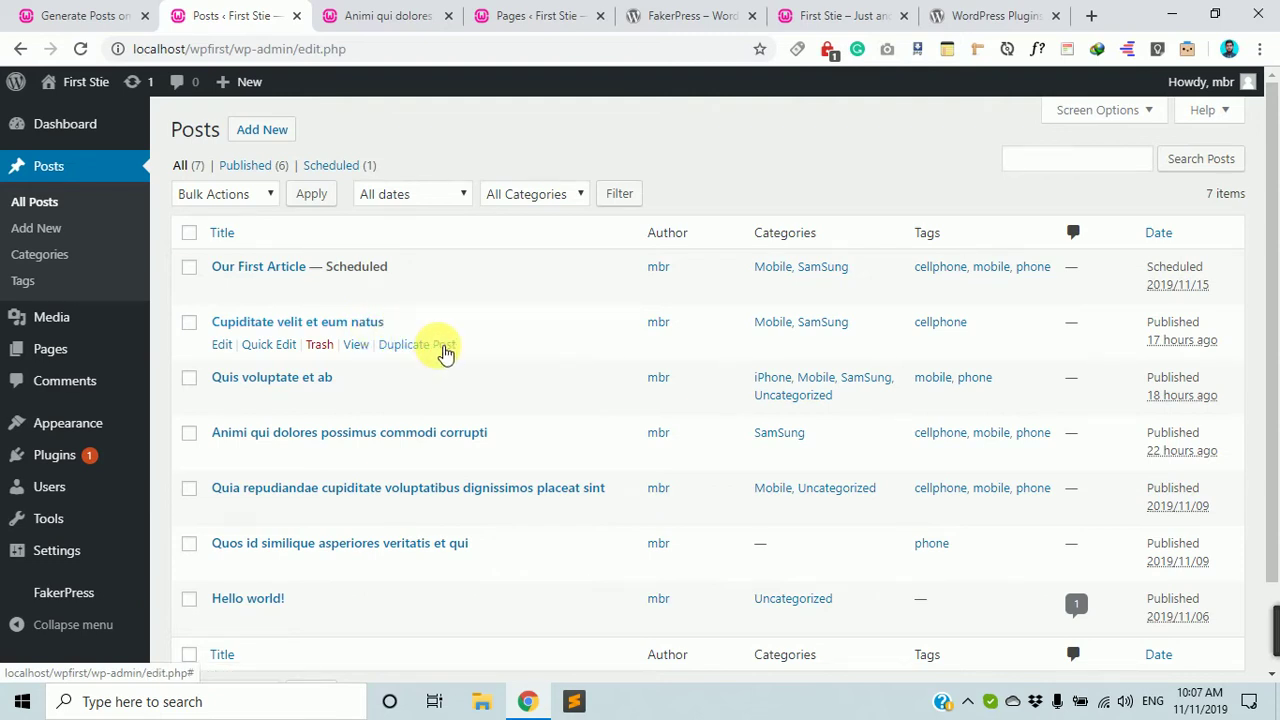
Duplicate 'Cupiditate velit et eum natus' and retitle the copy 'sdfjsdkl ksdjf kfjdskajf' via Quick Edit.
{"action": "left_click", "coordinate": [445, 345]}
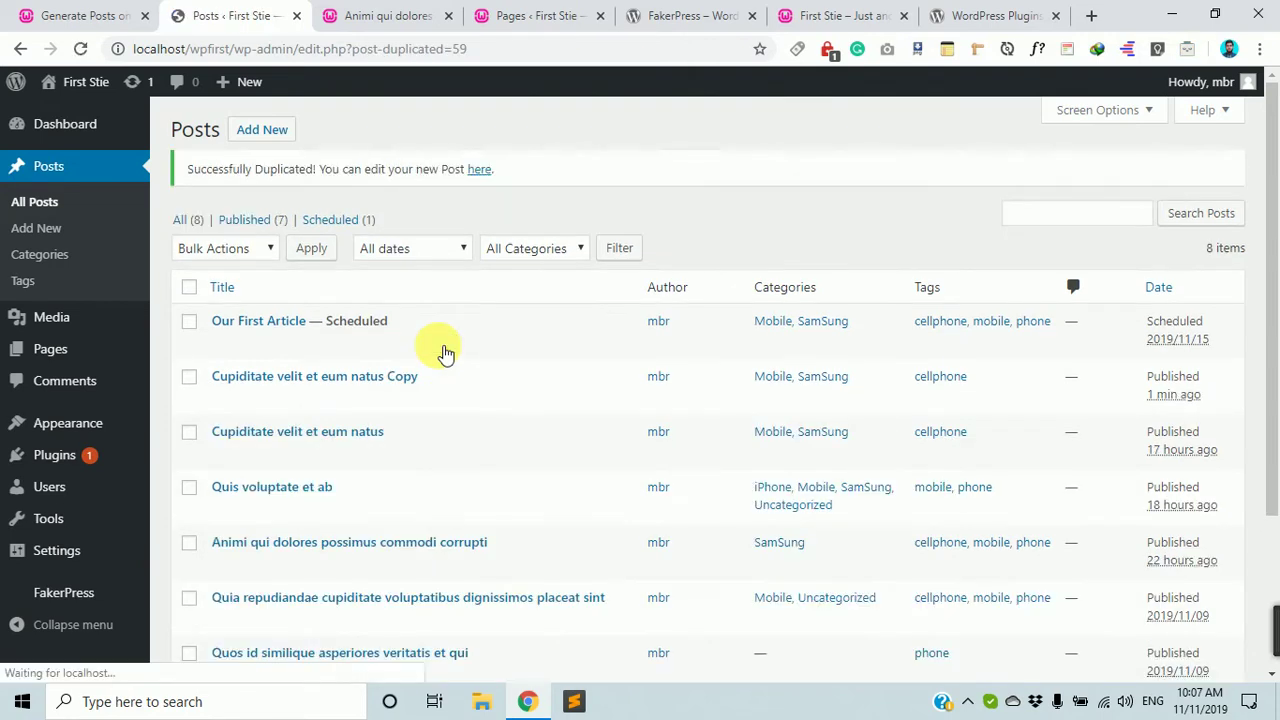
{"action": "mouse_move", "coordinate": [314, 377]}
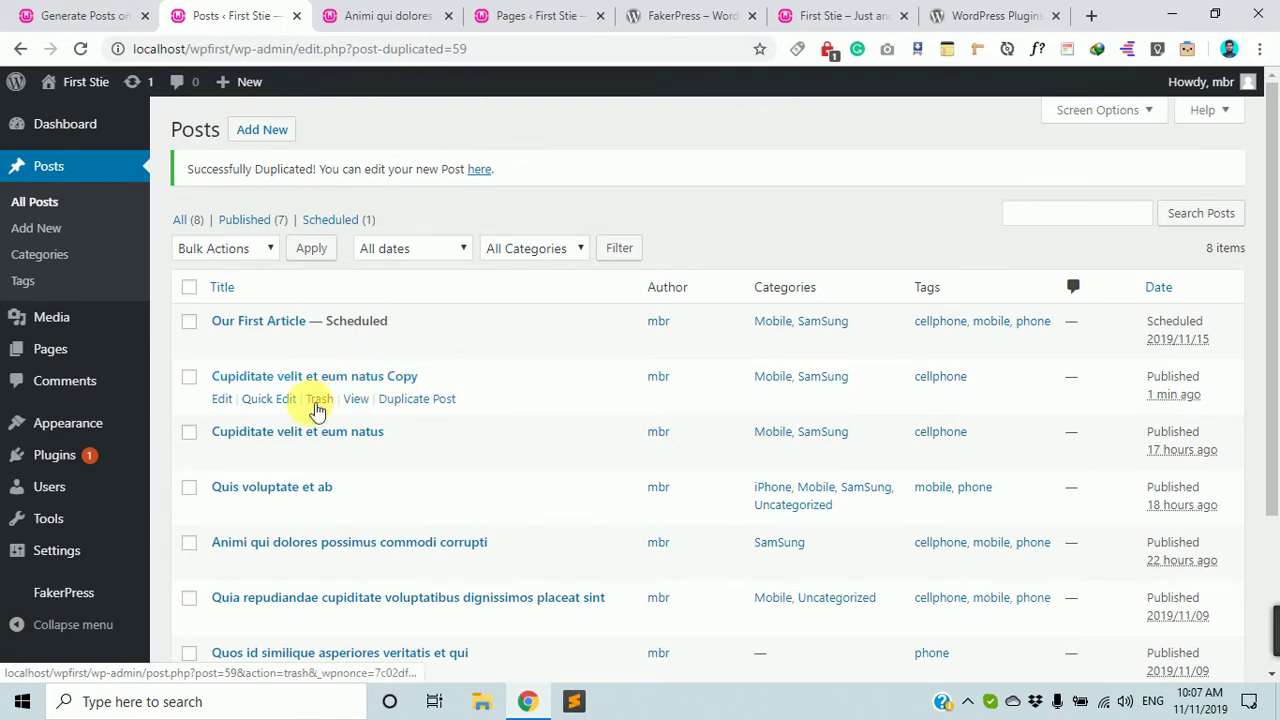
{"action": "left_click", "coordinate": [272, 399]}
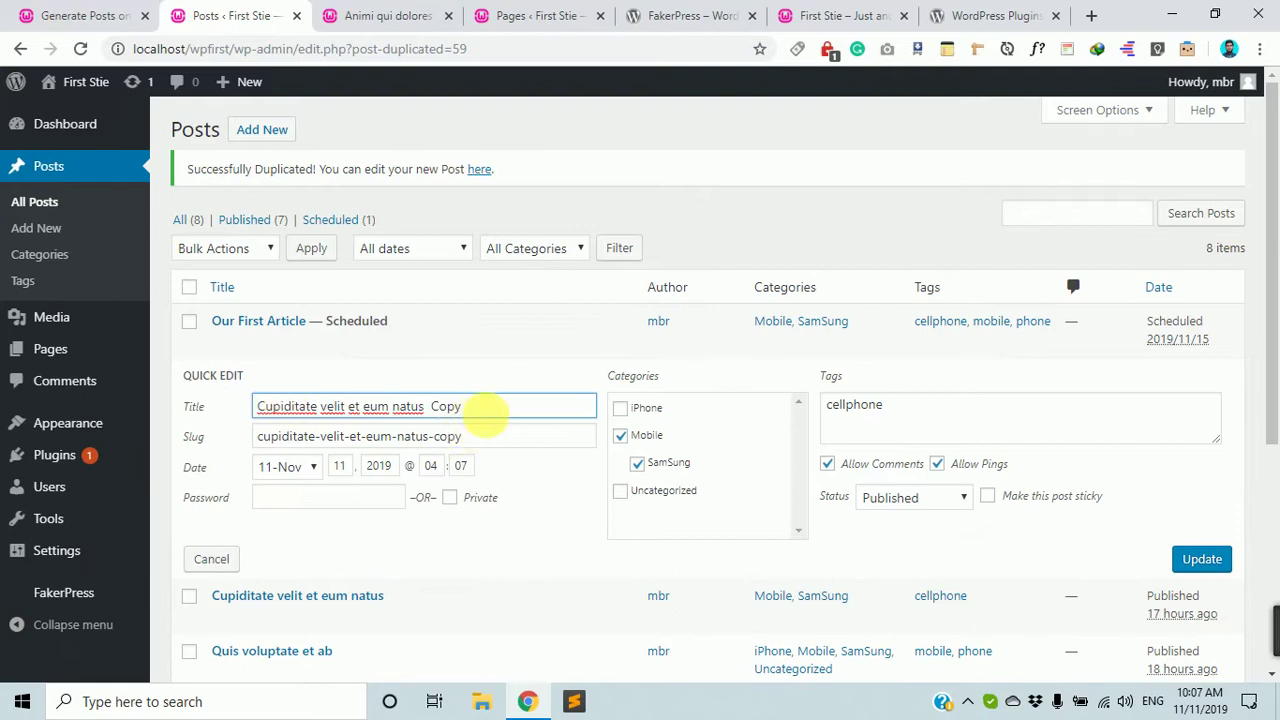
{"action": "left_click_drag", "start_coordinate": [480, 408], "coordinate": [194, 372]}
{"action": "type", "text": "sdfjsdkl ksdj"}
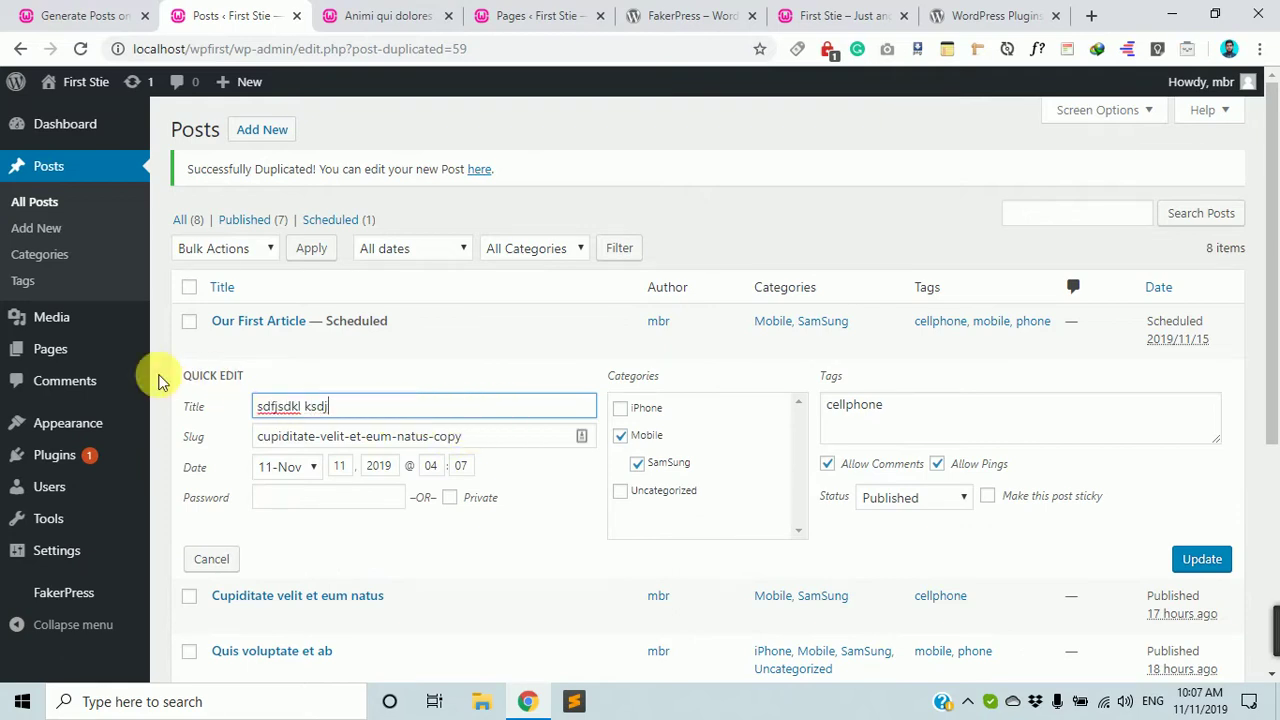
{"action": "type", "text": "f kfjdskajf"}
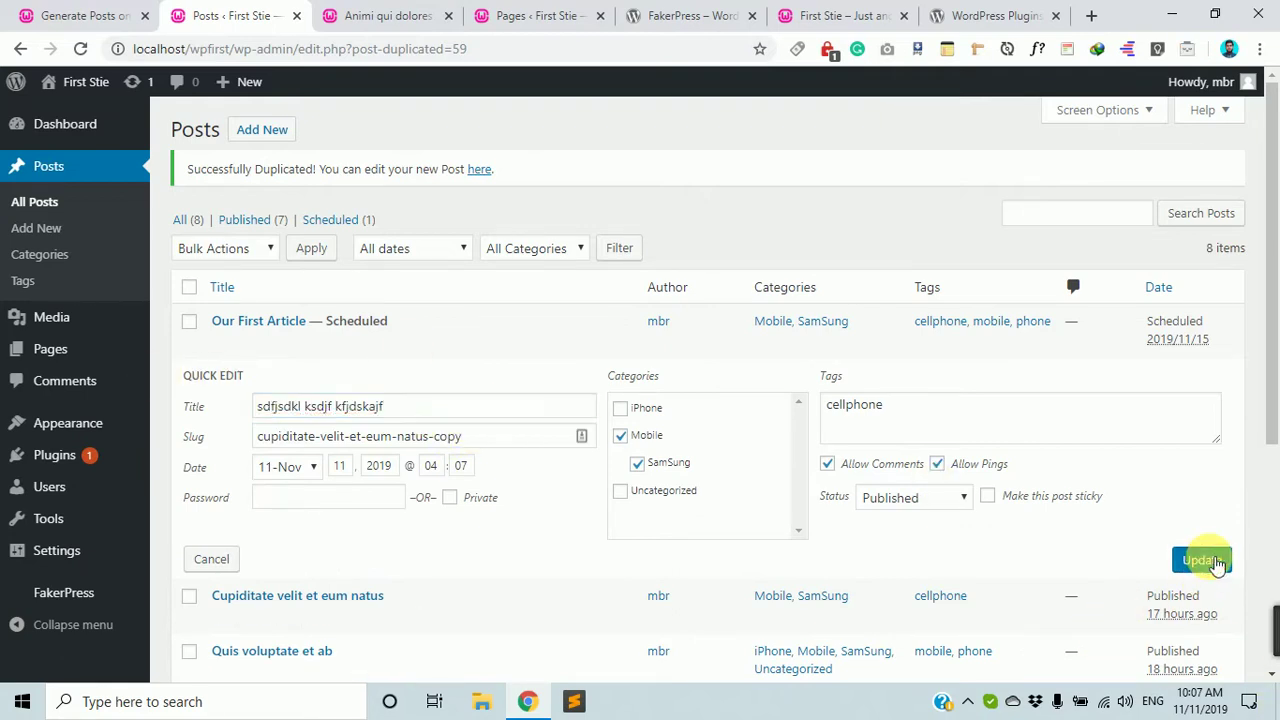
{"action": "left_click", "coordinate": [1202, 559]}
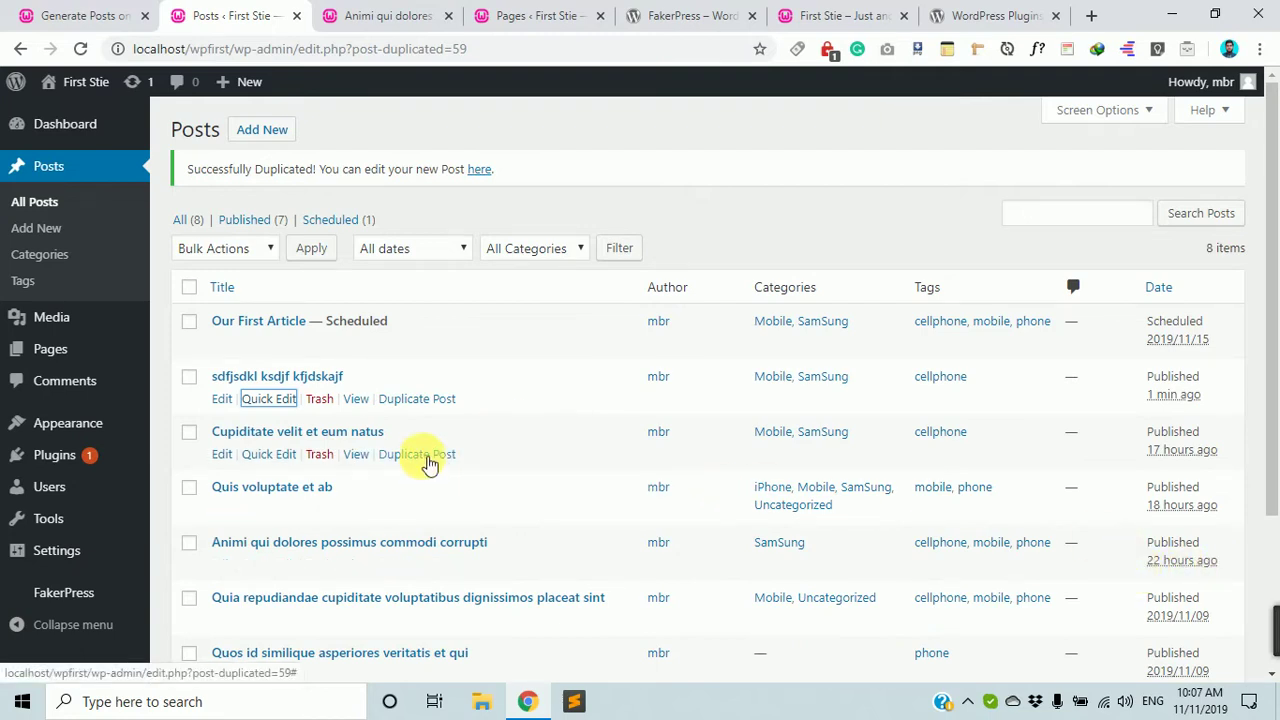
Duplicate the original post once more, then show the Pages list.
{"action": "left_click", "coordinate": [426, 458]}
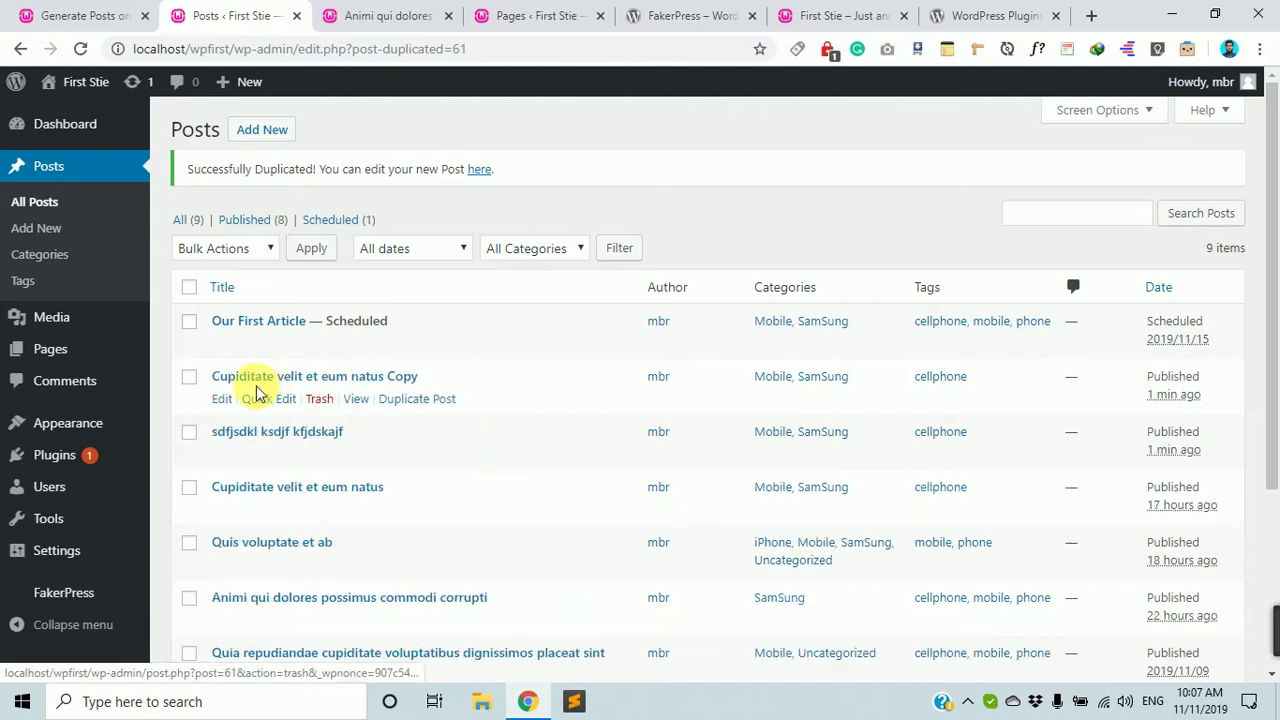
{"action": "left_click", "coordinate": [53, 362]}
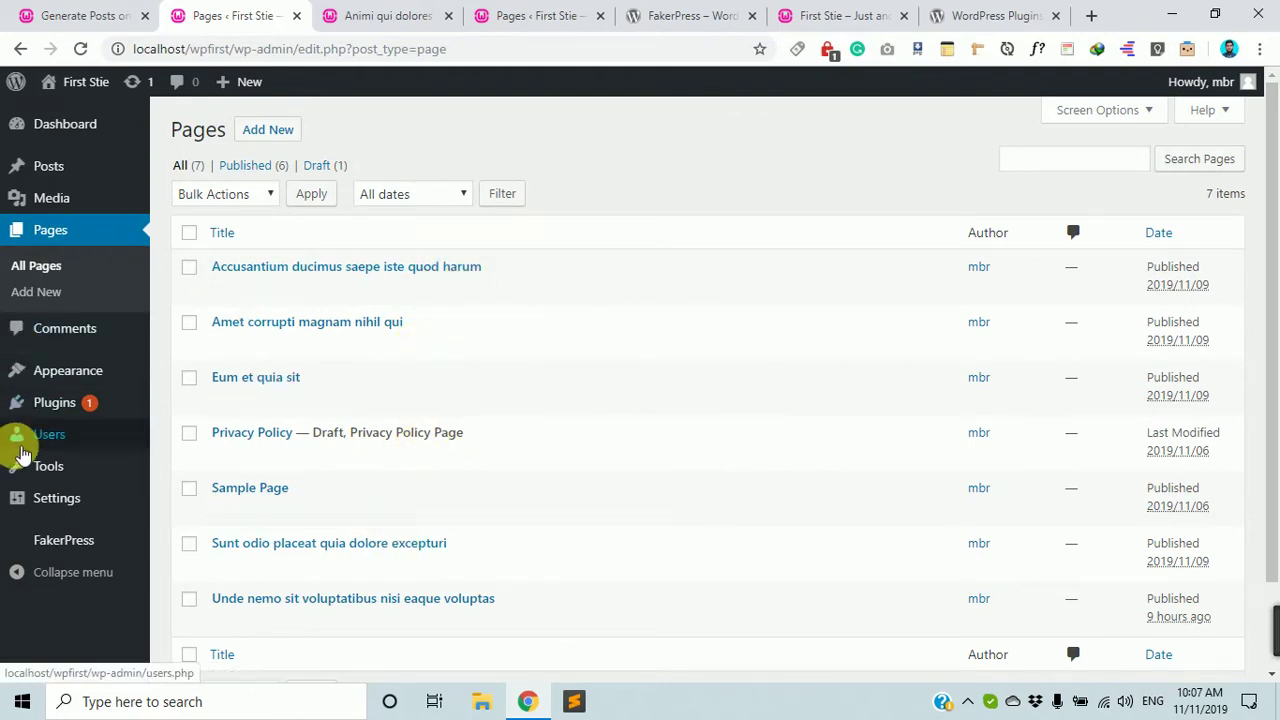
{"action": "scroll", "coordinate": [40, 460], "scroll_direction": "down", "scroll_amount": 2}
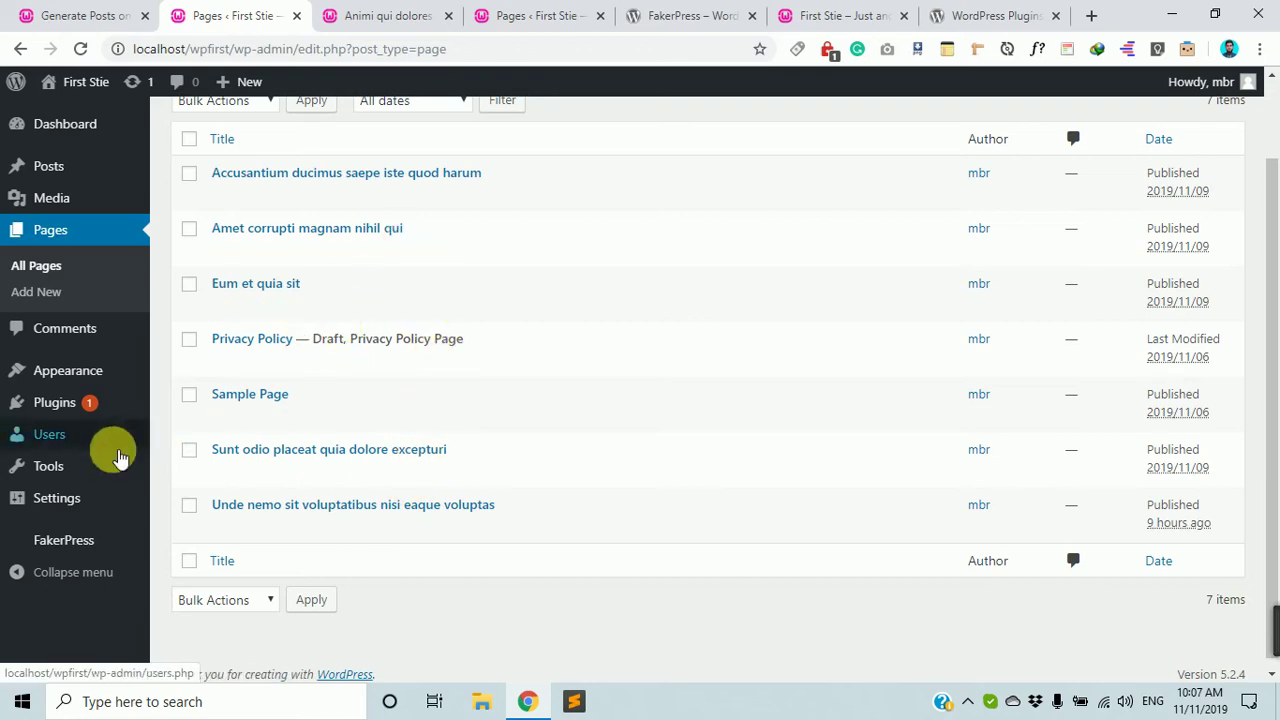
{"action": "mouse_move", "coordinate": [65, 437]}
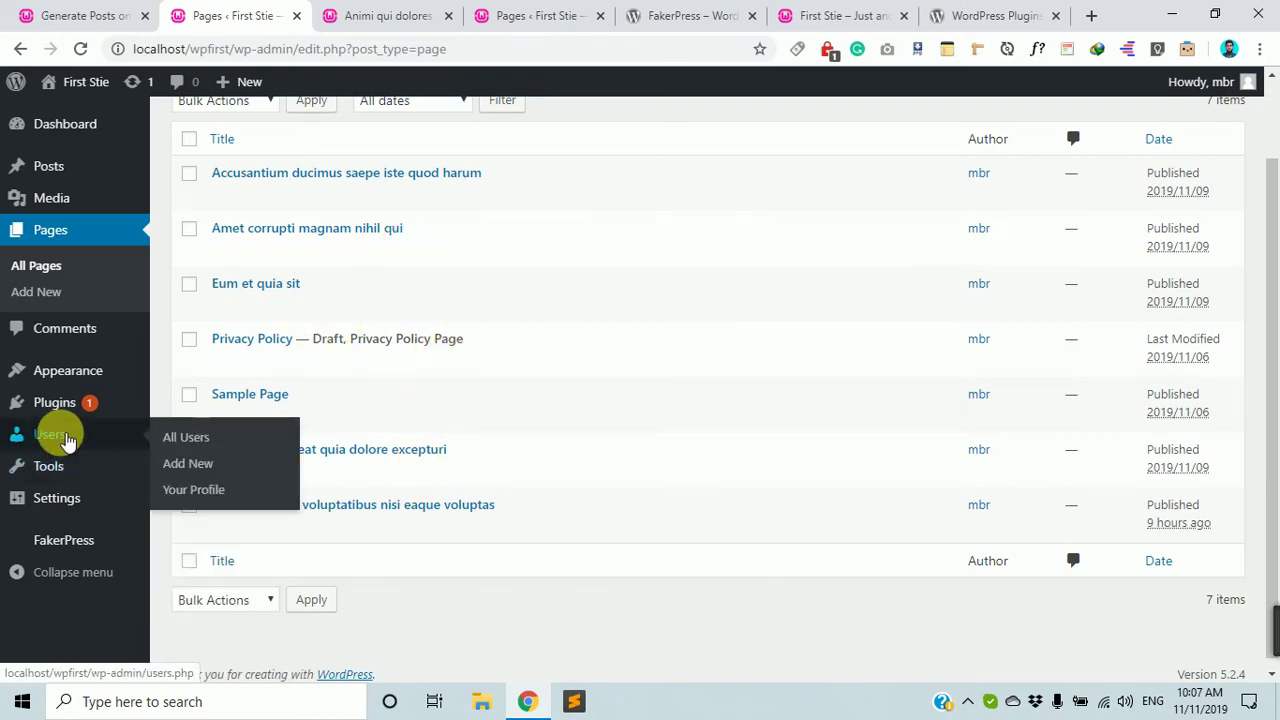
{"action": "mouse_move", "coordinate": [60, 500]}
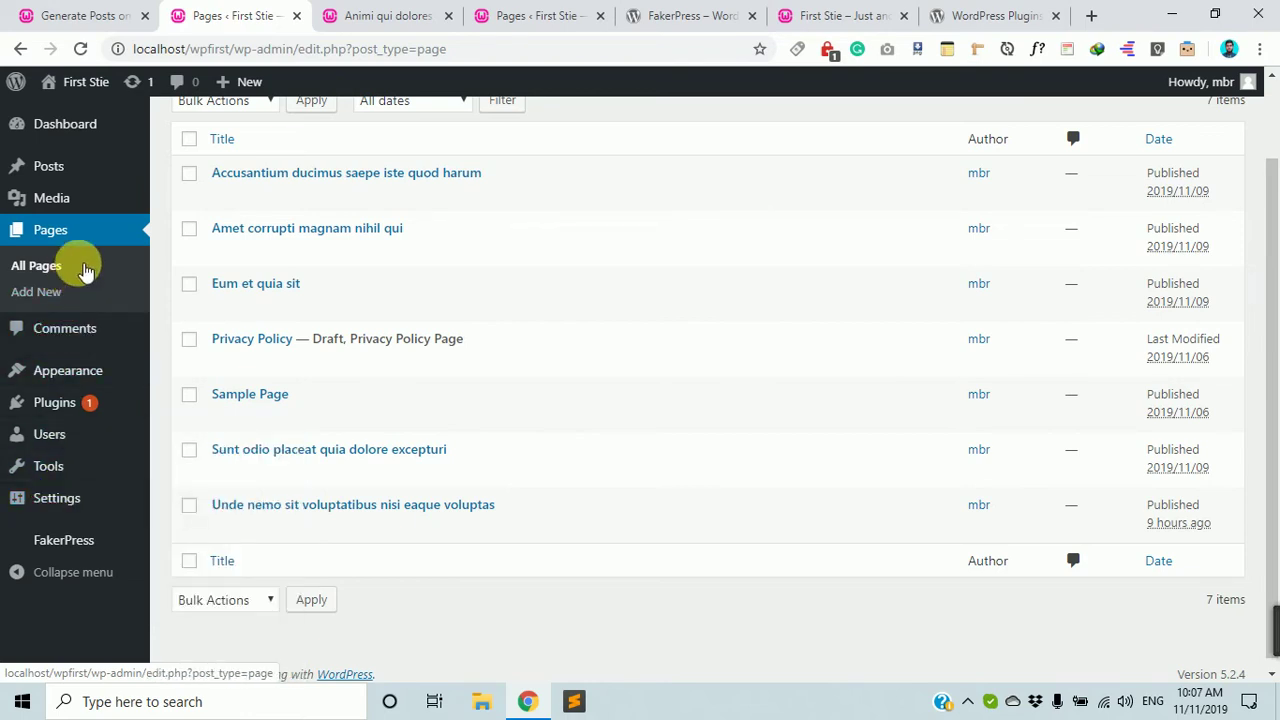
{"action": "mouse_move", "coordinate": [408, 220]}
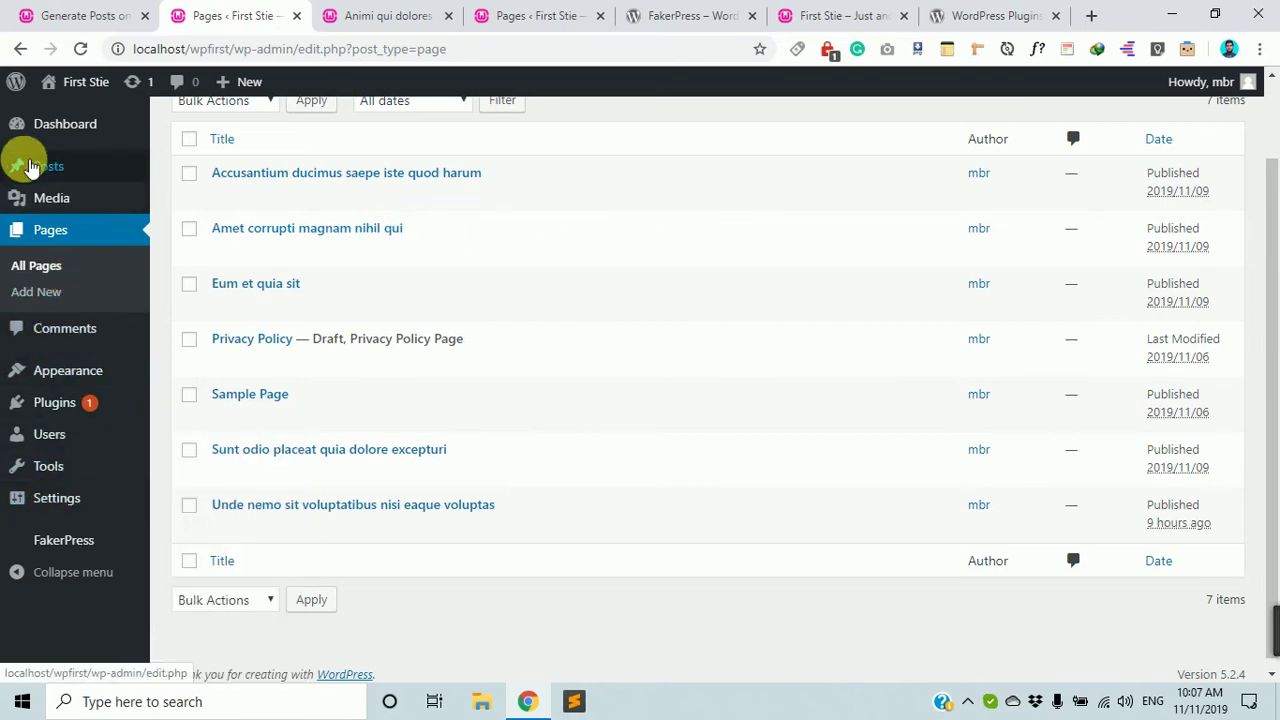
{"action": "mouse_move", "coordinate": [426, 198]}
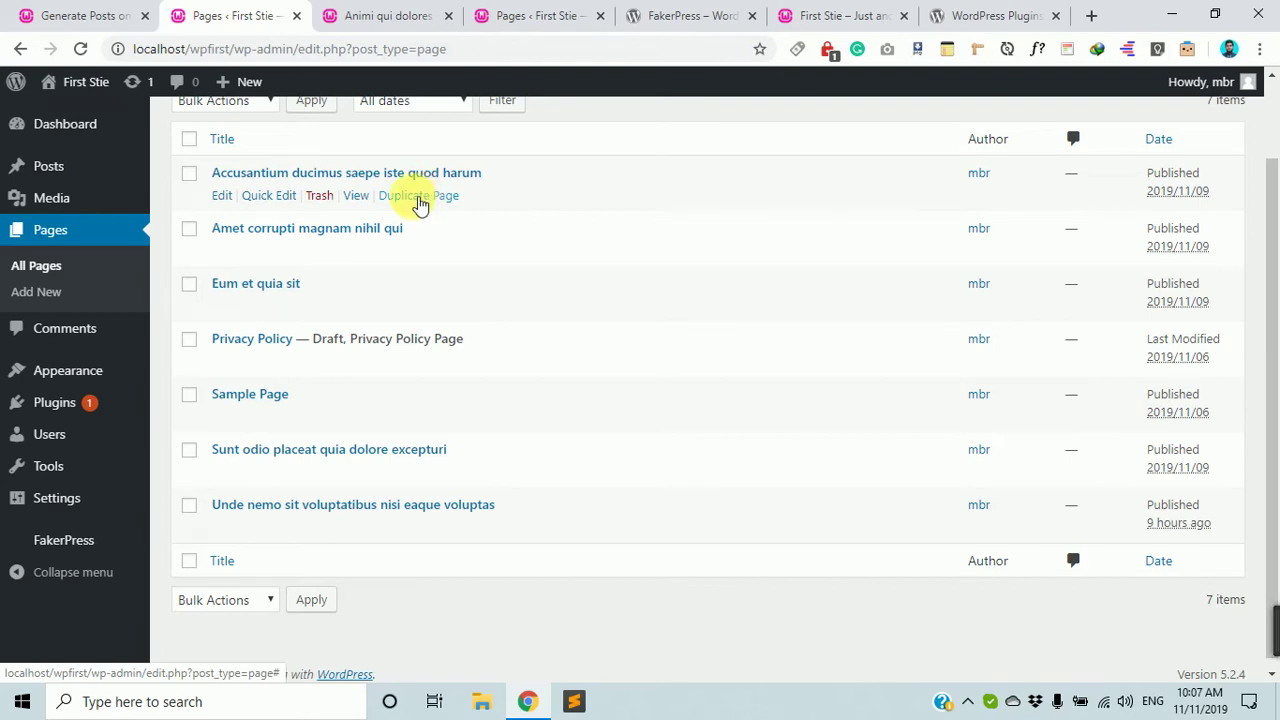
{"action": "mouse_move", "coordinate": [68, 472]}
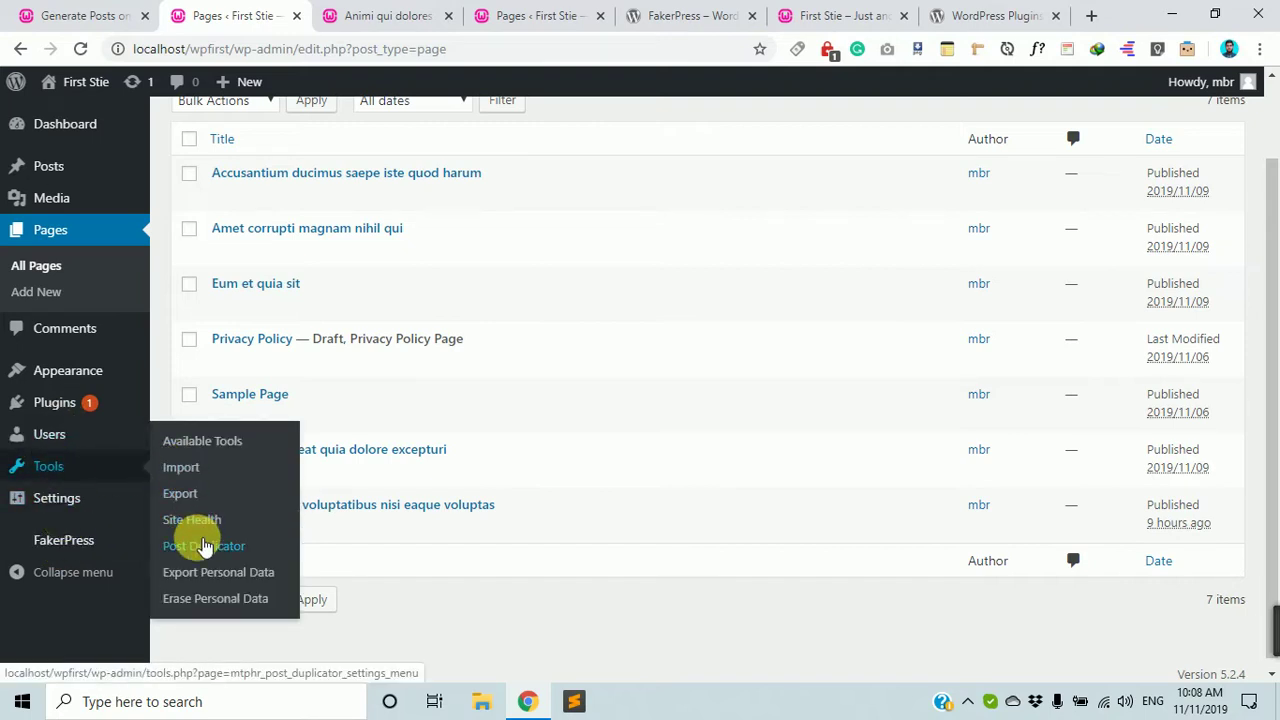
Review Post Duplicator settings: Draft status, Current Time date and 'Copy' title suffix.
{"action": "left_click", "coordinate": [218, 552]}
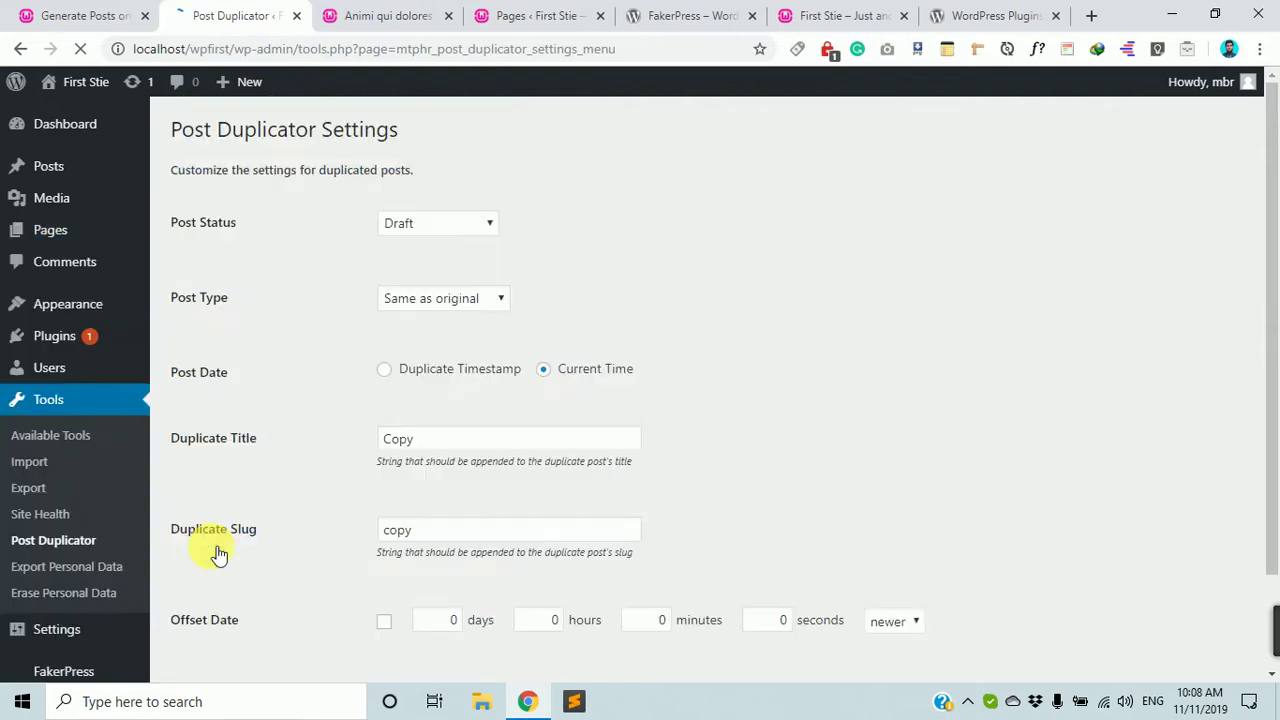
{"action": "scroll", "coordinate": [451, 447], "scroll_direction": "down", "scroll_amount": 1}
{"action": "scroll", "coordinate": [455, 447], "scroll_direction": "up", "scroll_amount": 1}
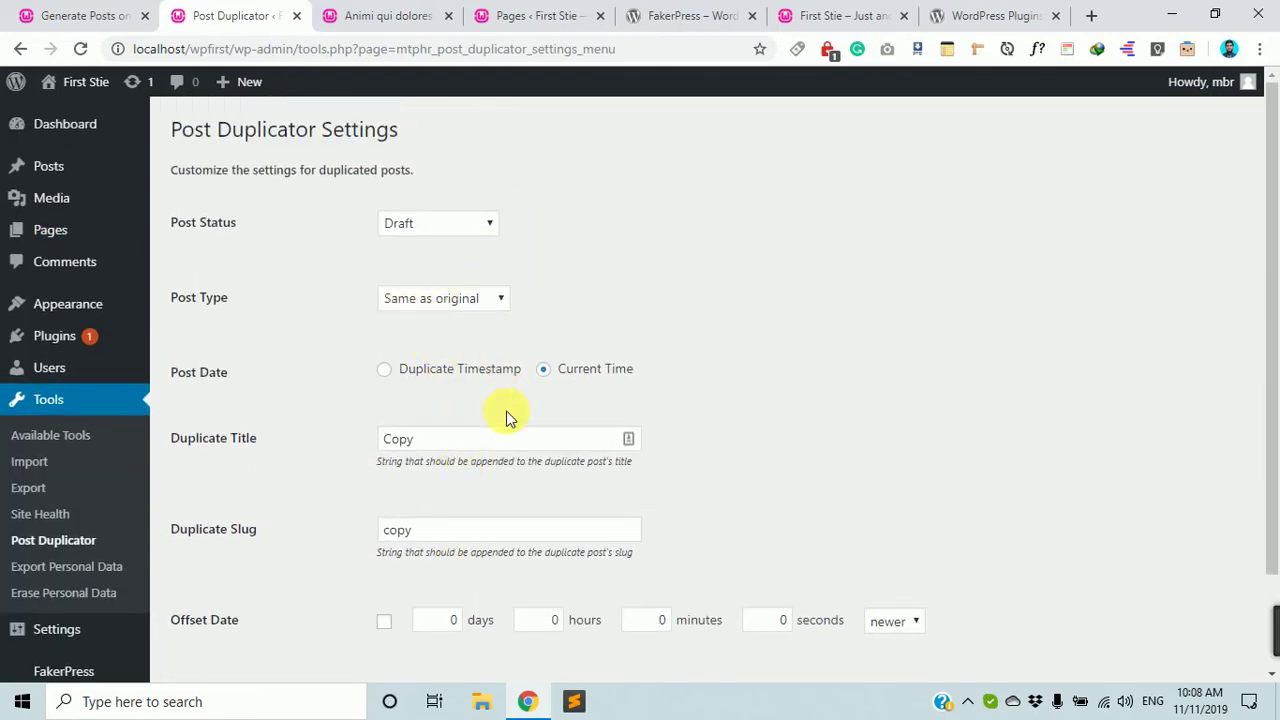
{"action": "scroll", "coordinate": [324, 387], "scroll_direction": "down", "scroll_amount": 1}
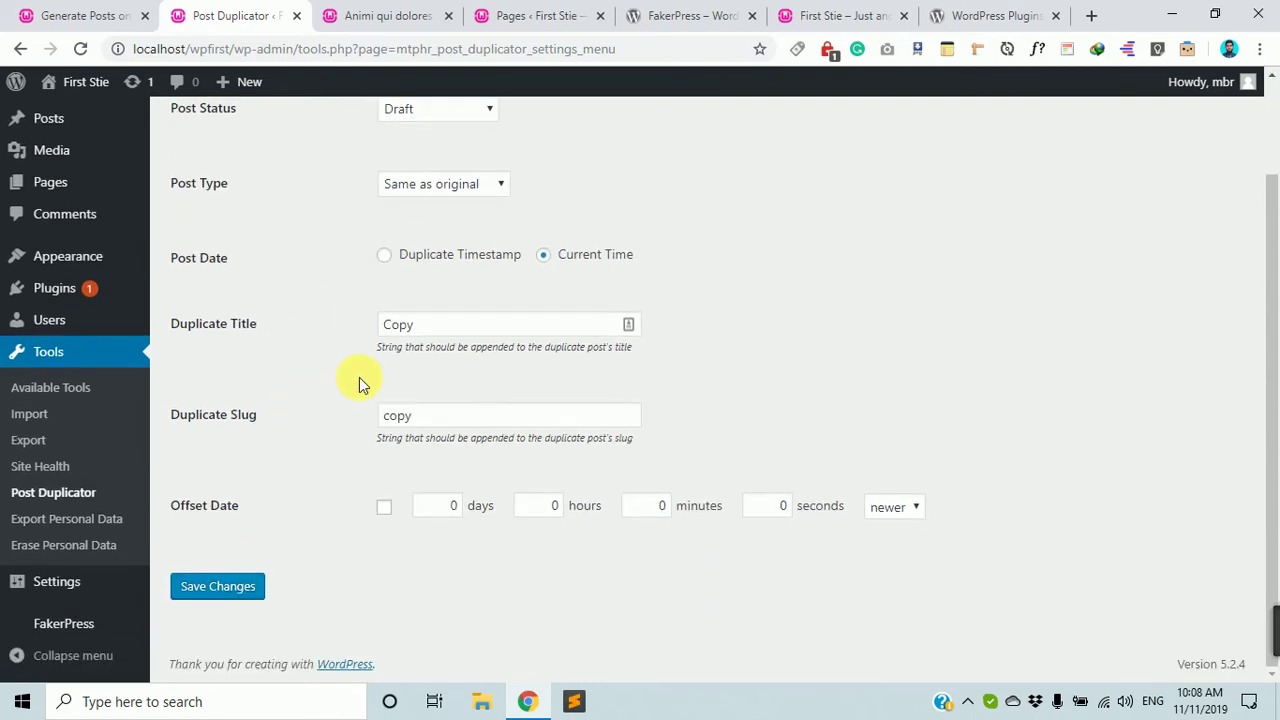
{"action": "scroll", "coordinate": [309, 297], "scroll_direction": "up", "scroll_amount": 1}
{"action": "scroll", "coordinate": [323, 313], "scroll_direction": "down", "scroll_amount": 1}
{"action": "scroll", "coordinate": [418, 268], "scroll_direction": "up", "scroll_amount": 1}
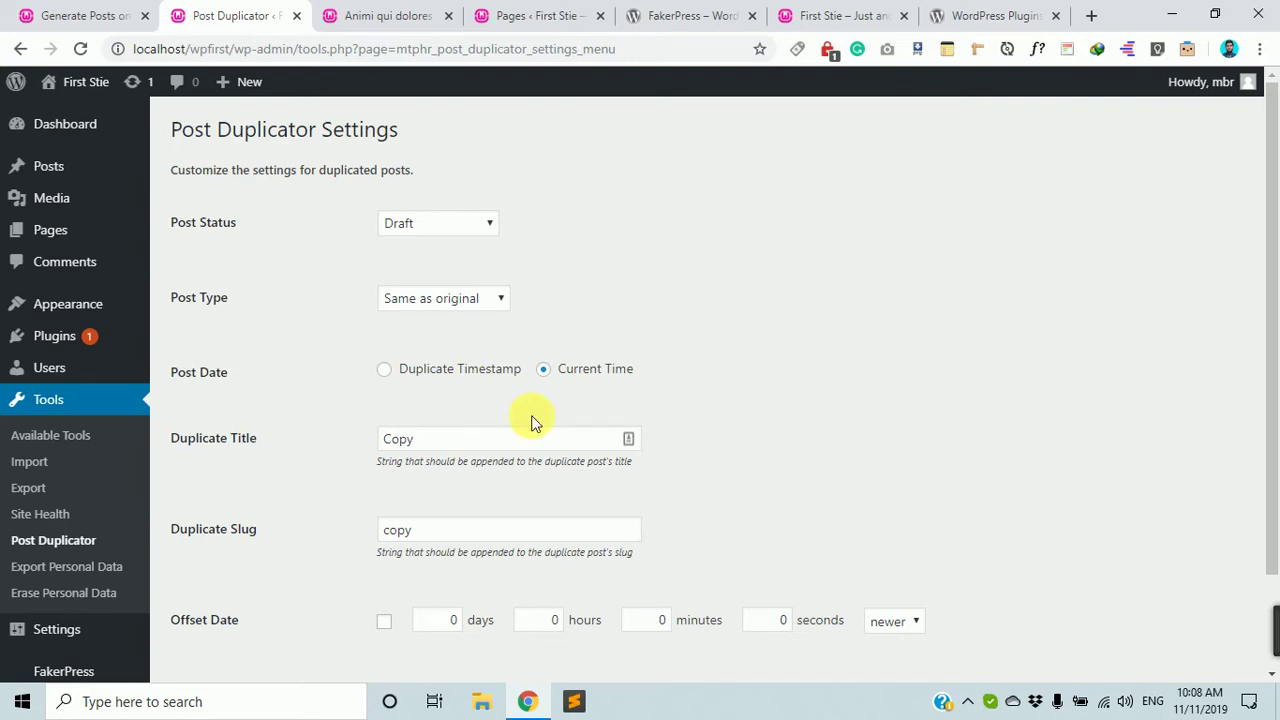
{"action": "scroll", "coordinate": [551, 390], "scroll_direction": "down", "scroll_amount": 2}
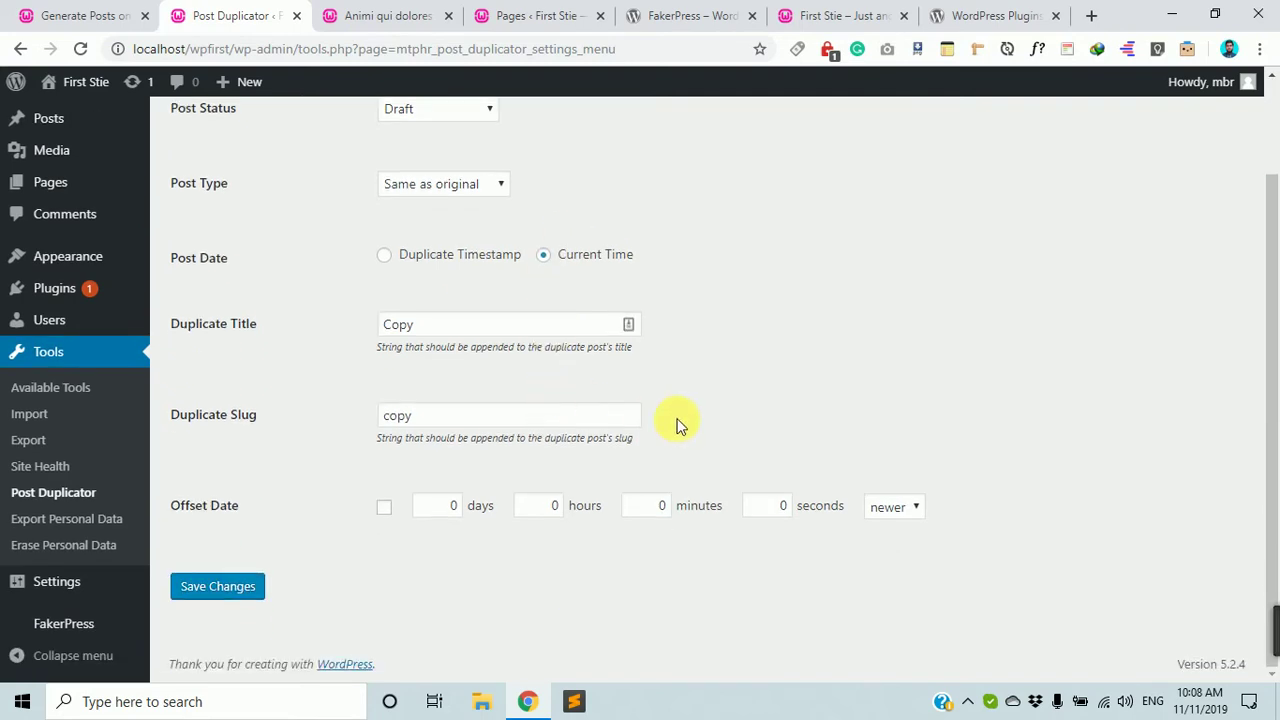
{"action": "scroll", "coordinate": [712, 315], "scroll_direction": "up", "scroll_amount": 2}
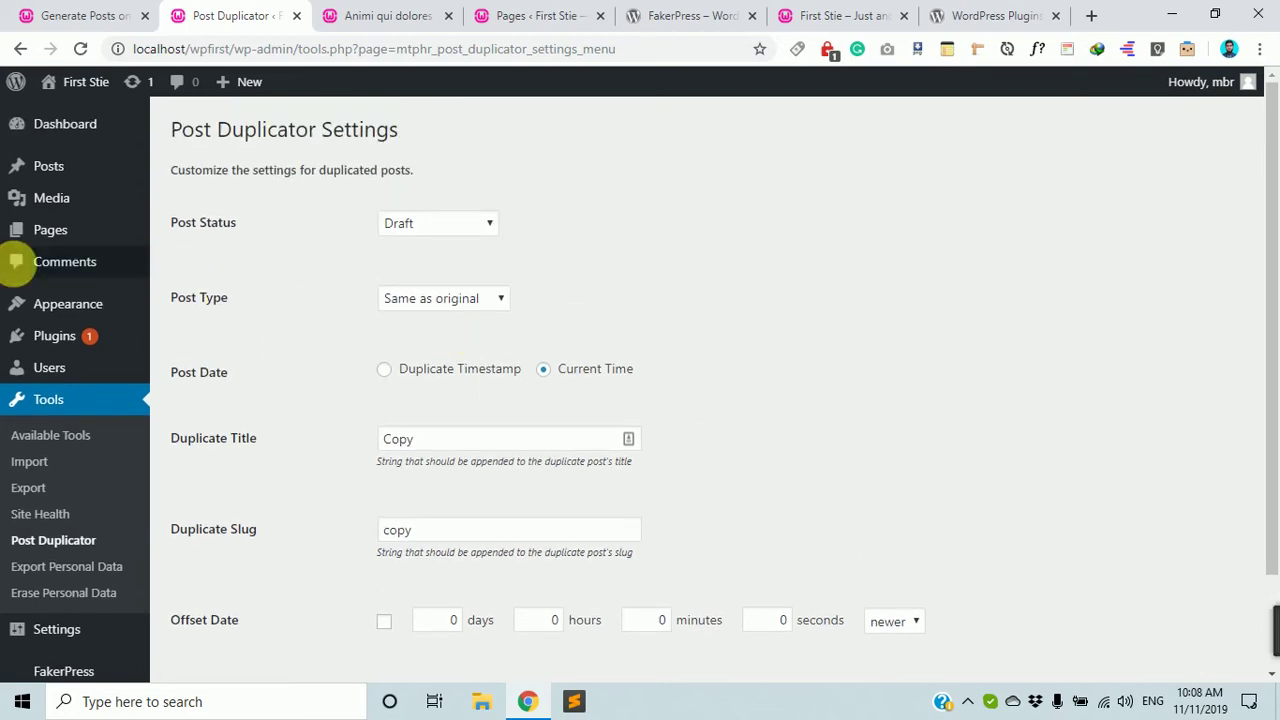
Try dragging the copied post higher in the Posts list, then go to Installed Plugins.
{"action": "left_click", "coordinate": [55, 168]}
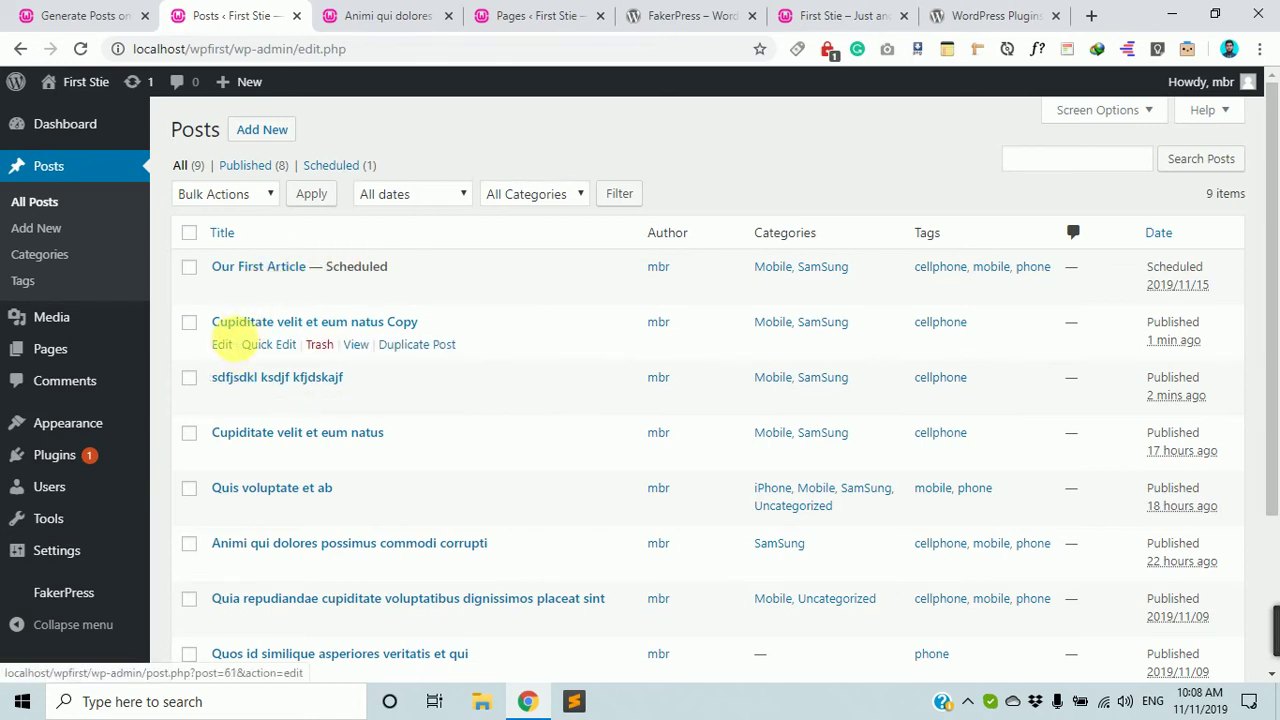
{"action": "left_click_drag", "start_coordinate": [268, 326], "coordinate": [318, 215]}
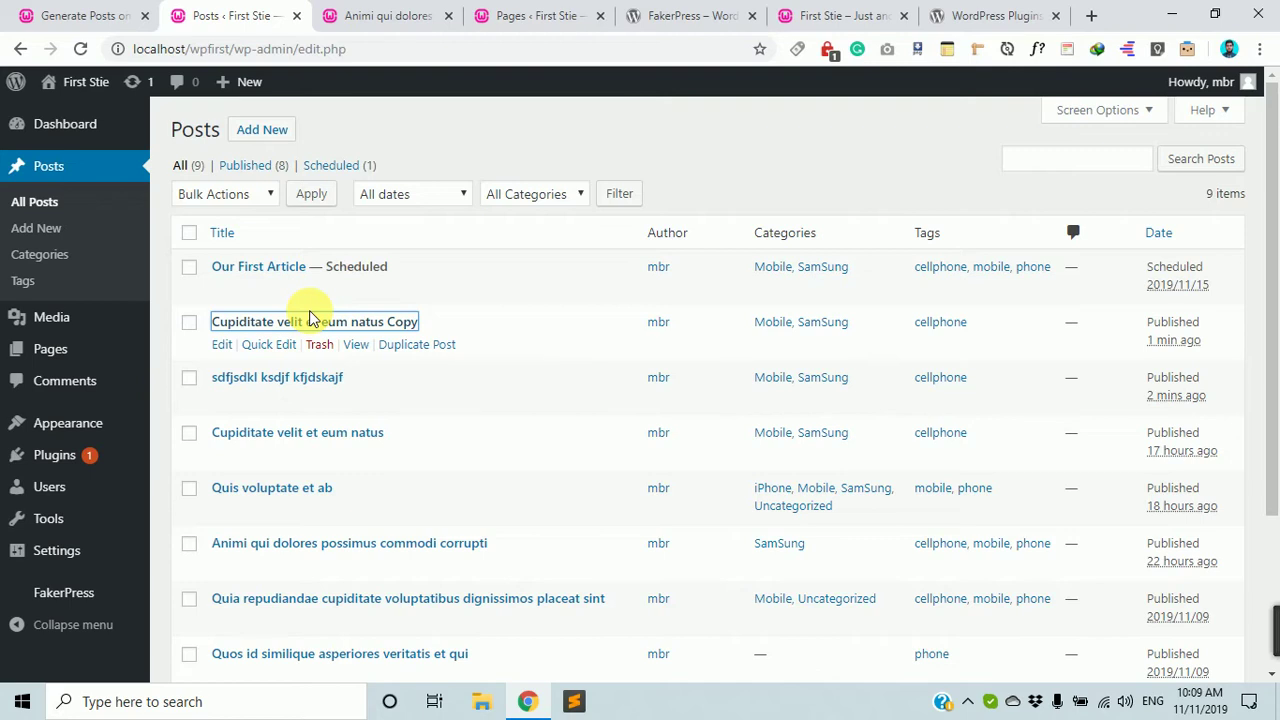
{"action": "scroll", "coordinate": [529, 434], "scroll_direction": "down", "scroll_amount": 3}
{"action": "scroll", "coordinate": [569, 457], "scroll_direction": "up", "scroll_amount": 3}
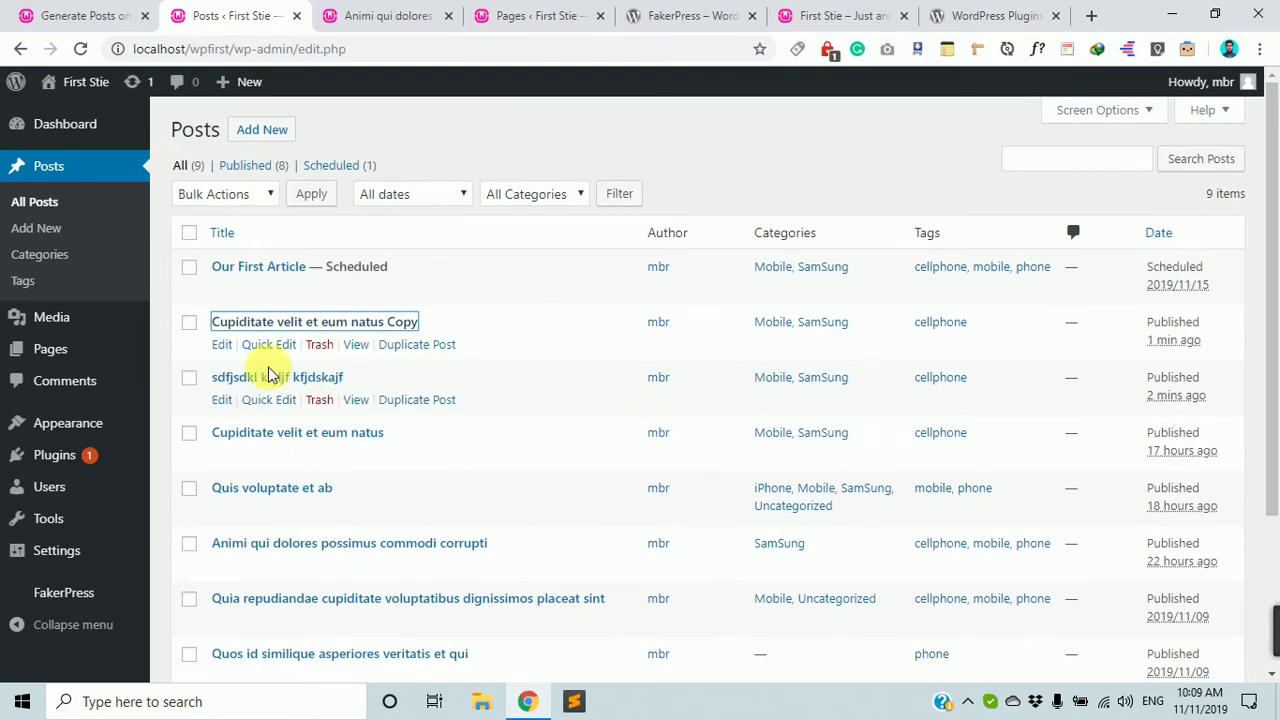
{"action": "scroll", "coordinate": [270, 375], "scroll_direction": "down", "scroll_amount": 1}
{"action": "left_click", "coordinate": [53, 456]}
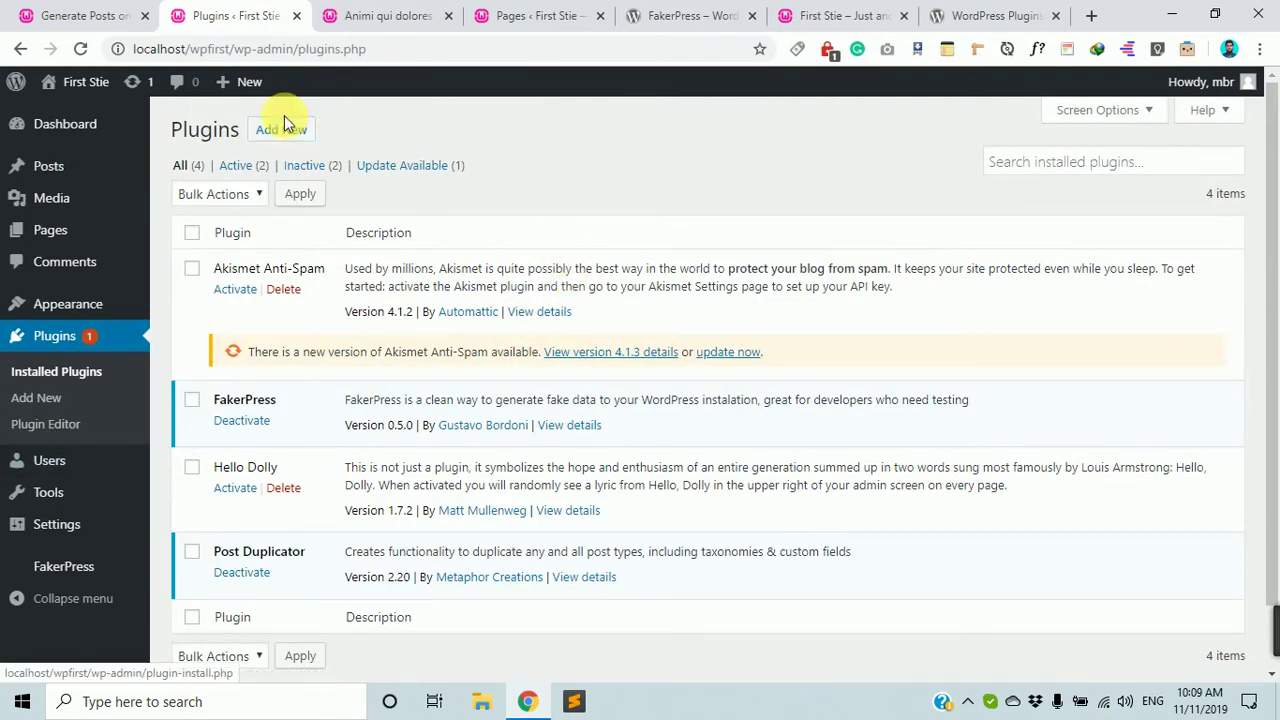
Search Add Plugins for 'drag and drop' and scan the results.
{"action": "left_click", "coordinate": [283, 133]}
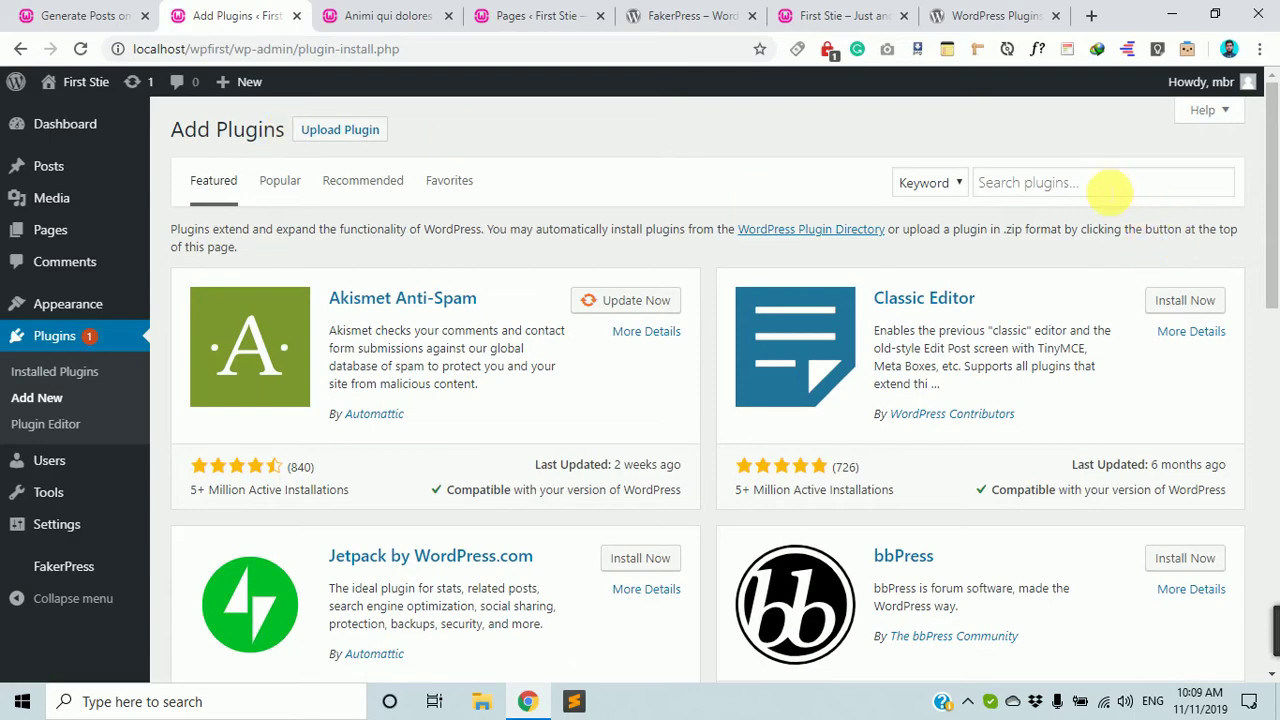
{"action": "left_click", "coordinate": [1108, 190]}
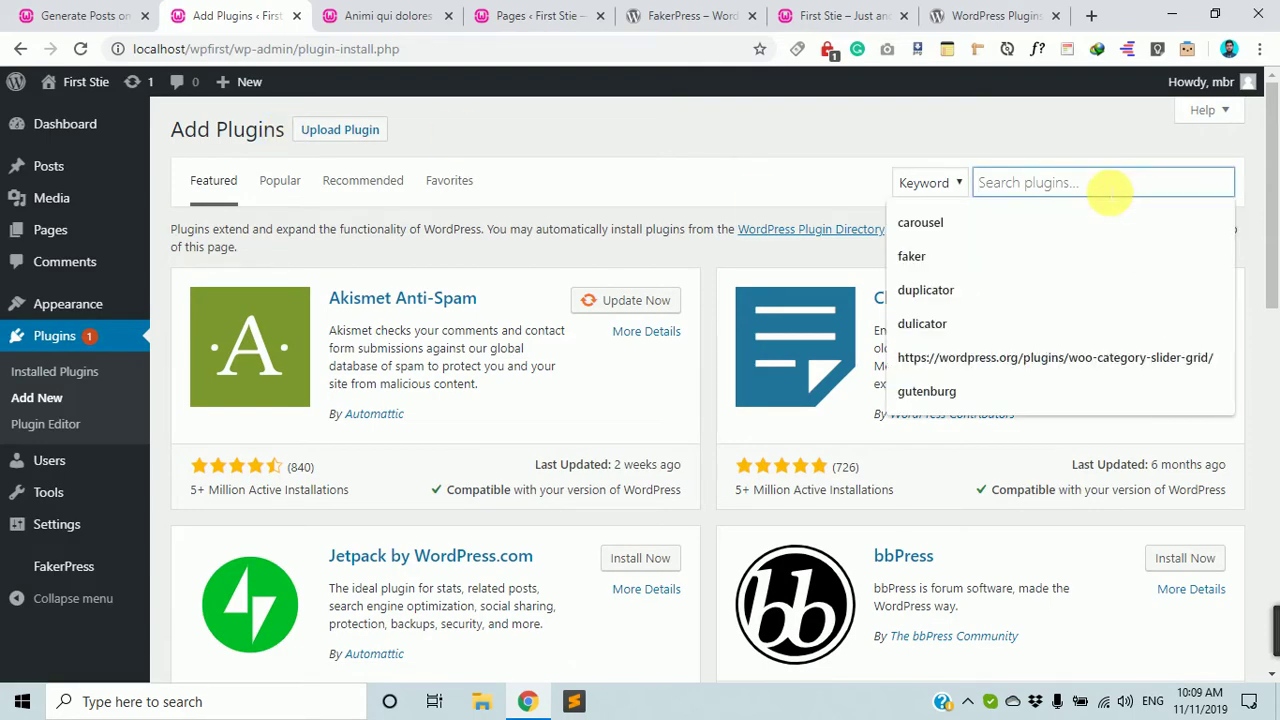
{"action": "type", "text": "drag and drop"}
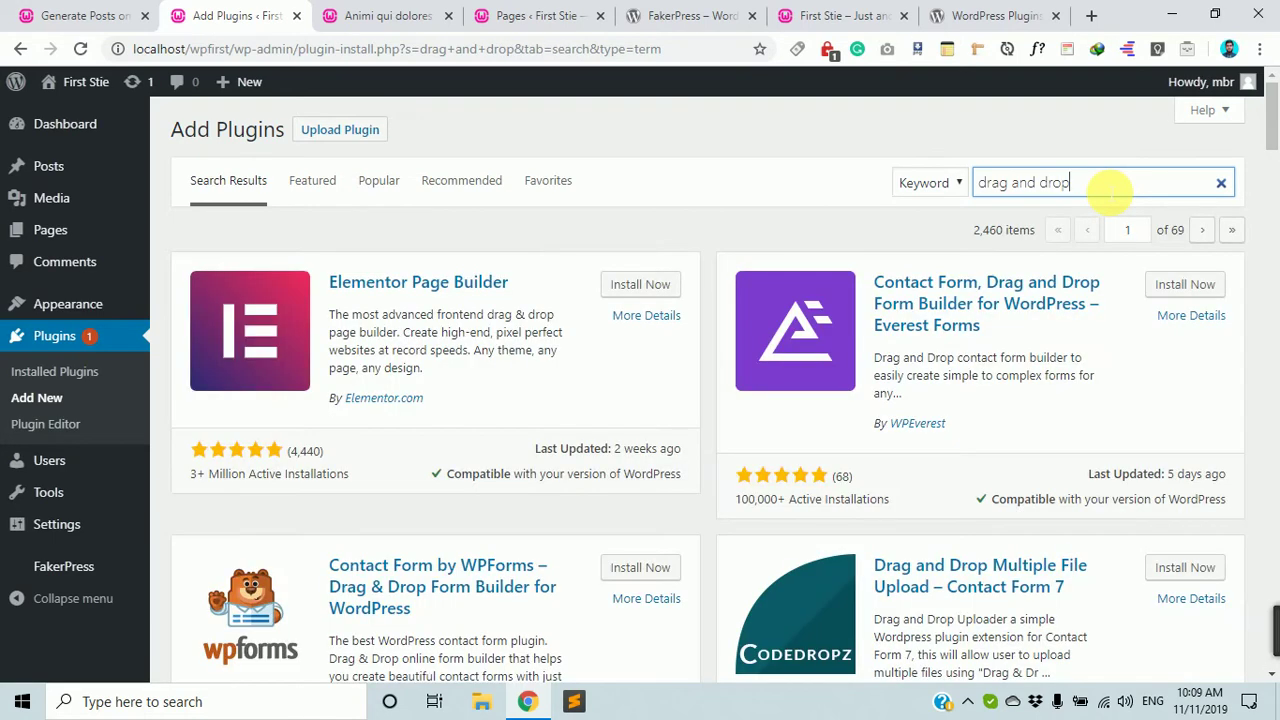
{"action": "scroll", "coordinate": [1057, 177], "scroll_direction": "down", "scroll_amount": 6}
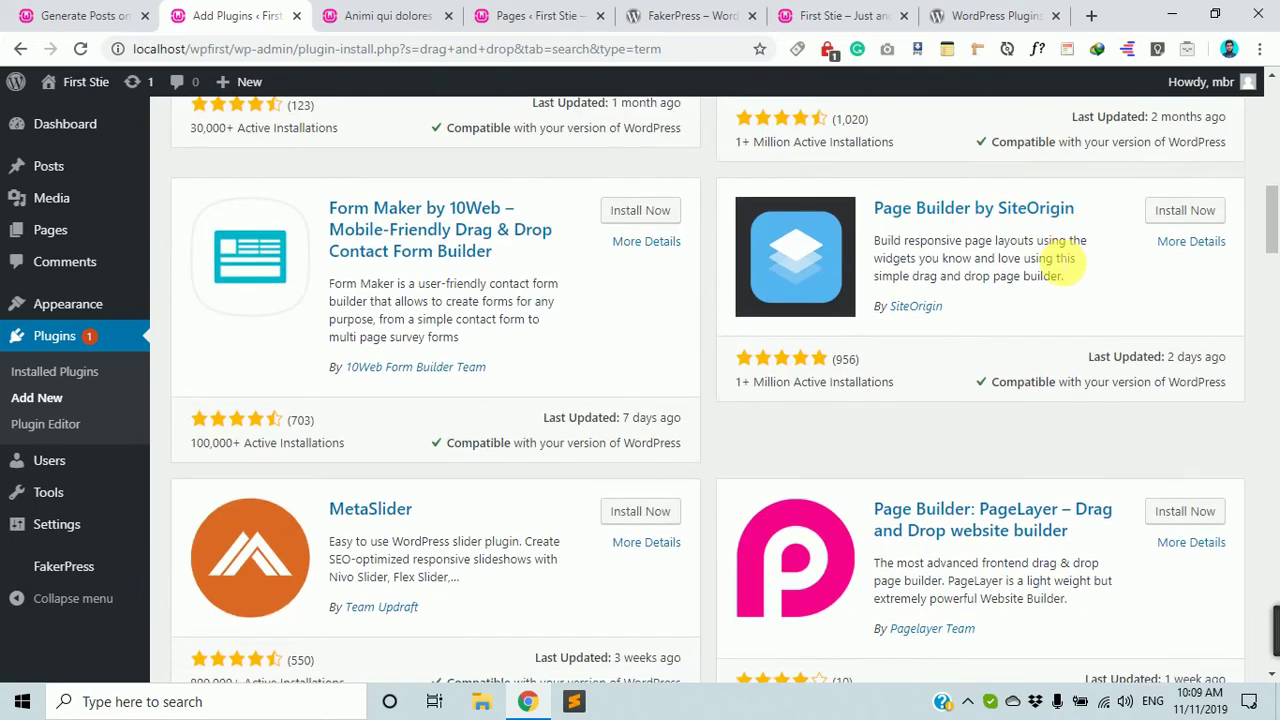
{"action": "scroll", "coordinate": [1060, 263], "scroll_direction": "up", "scroll_amount": 6}
{"action": "scroll", "coordinate": [1060, 263], "scroll_direction": "down", "scroll_amount": 6}
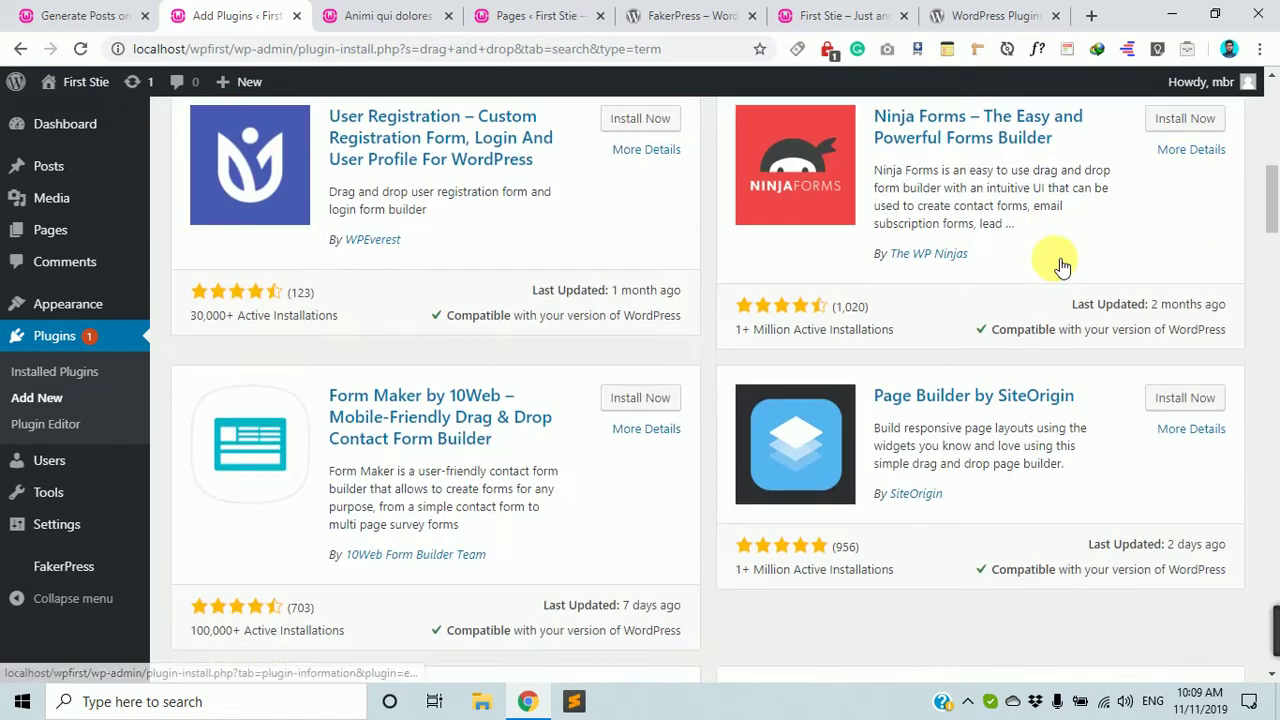
{"action": "scroll", "coordinate": [1060, 263], "scroll_direction": "up", "scroll_amount": 6}
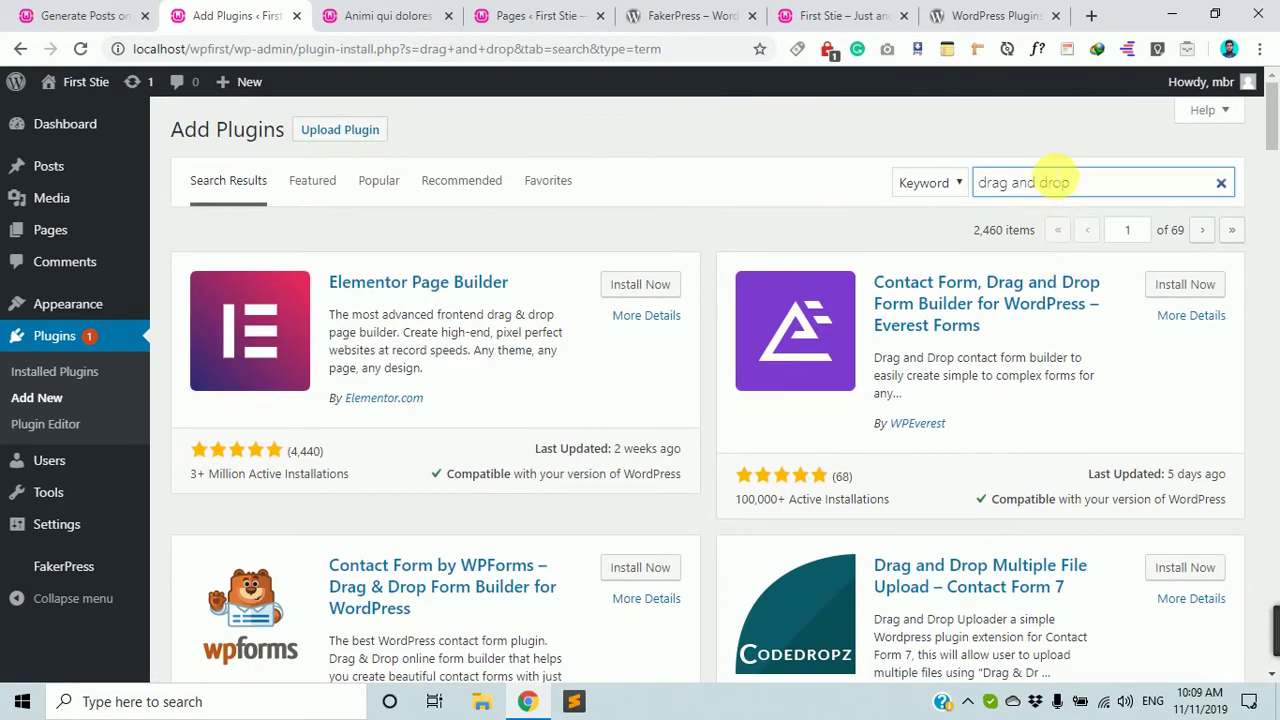
Browse more of the 2,460 results, then select the 'drag and drop' query to replace it.
{"action": "triple_click", "coordinate": [1050, 182]}
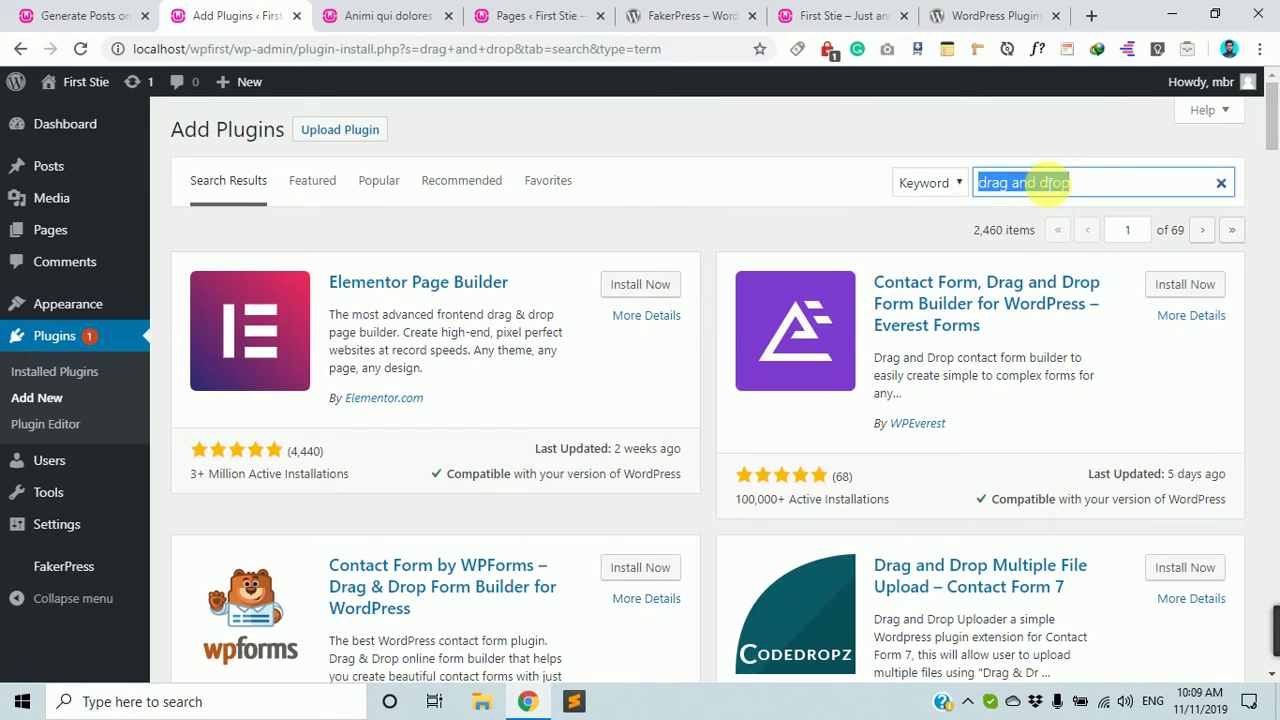
{"action": "key", "text": "End"}
{"action": "scroll", "coordinate": [1014, 260], "scroll_direction": "down", "scroll_amount": 15}
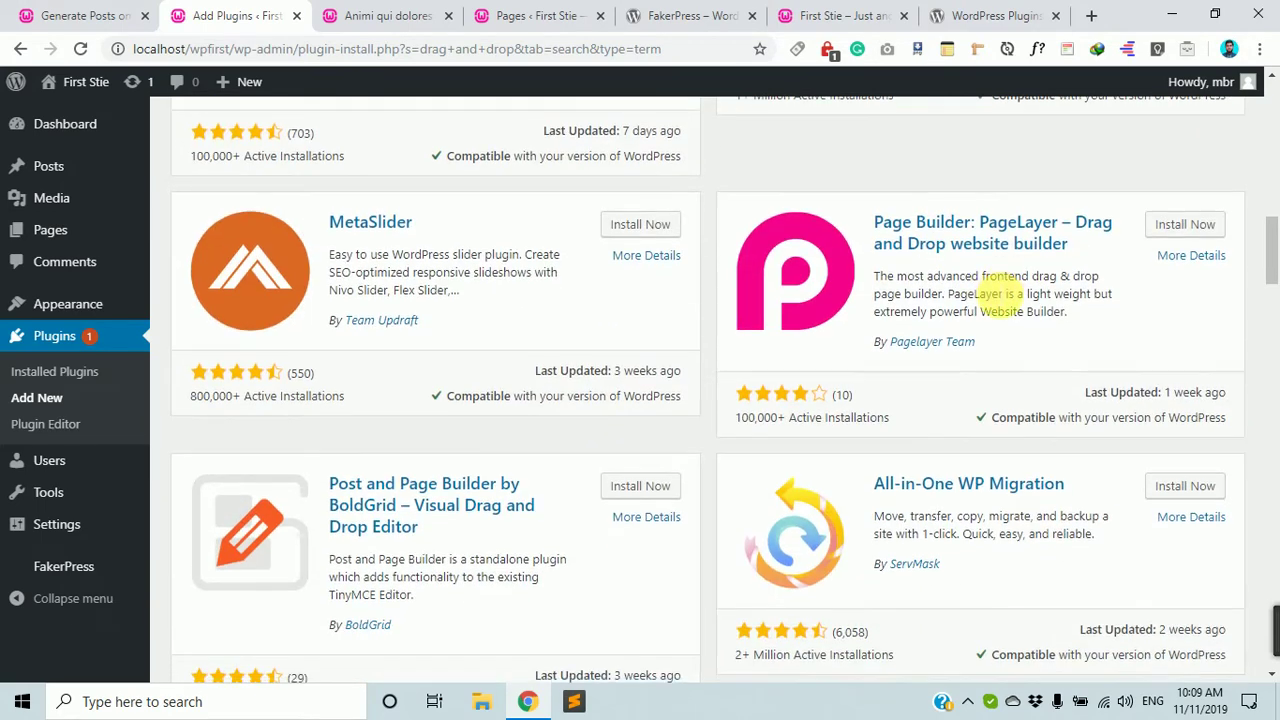
{"action": "scroll", "coordinate": [1000, 298], "scroll_direction": "down", "scroll_amount": 4}
{"action": "scroll", "coordinate": [1000, 290], "scroll_direction": "up", "scroll_amount": 20}
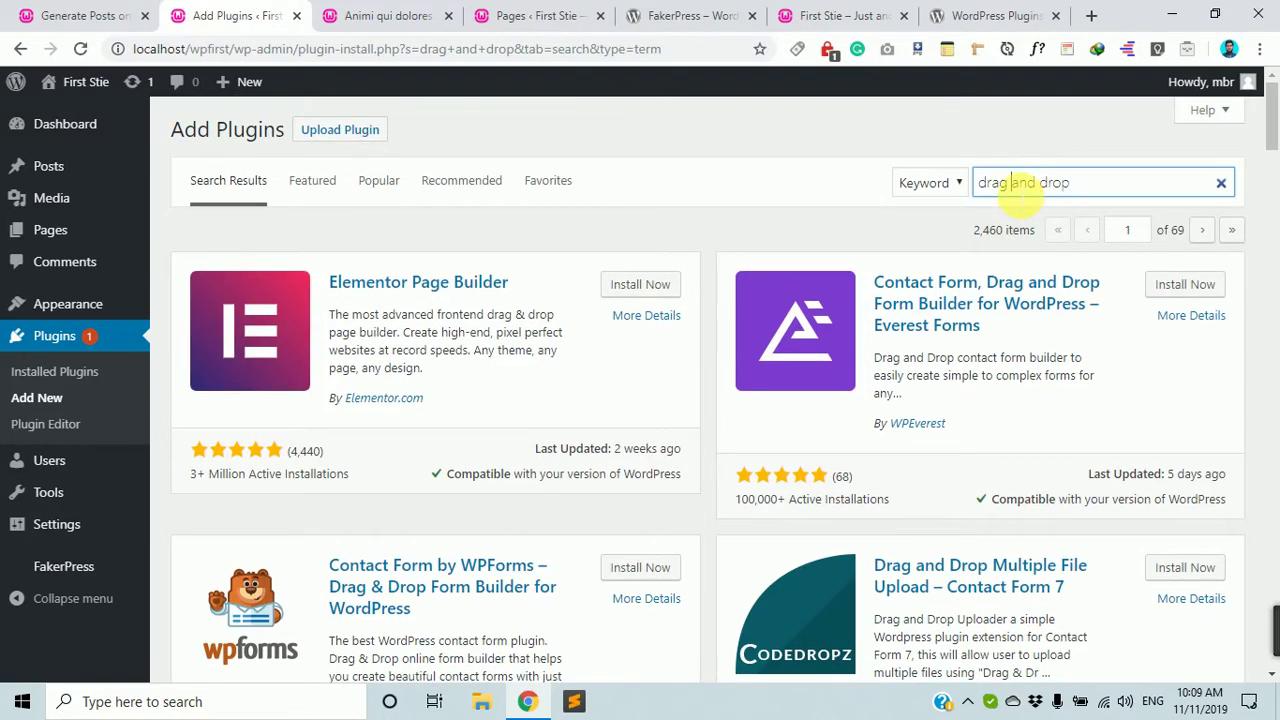
{"action": "triple_click", "coordinate": [1010, 183]}
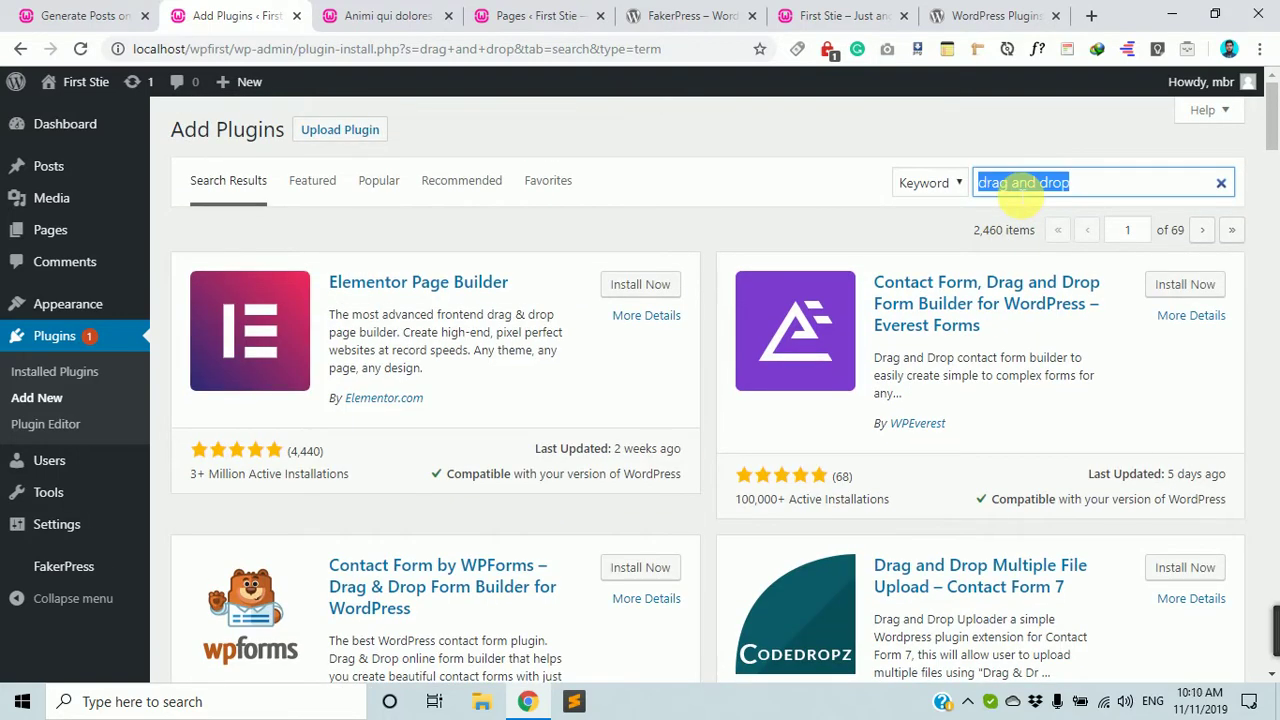
Search the plugin directory for 'post order' and install Post Types Order.
{"action": "type", "text": "posts"}
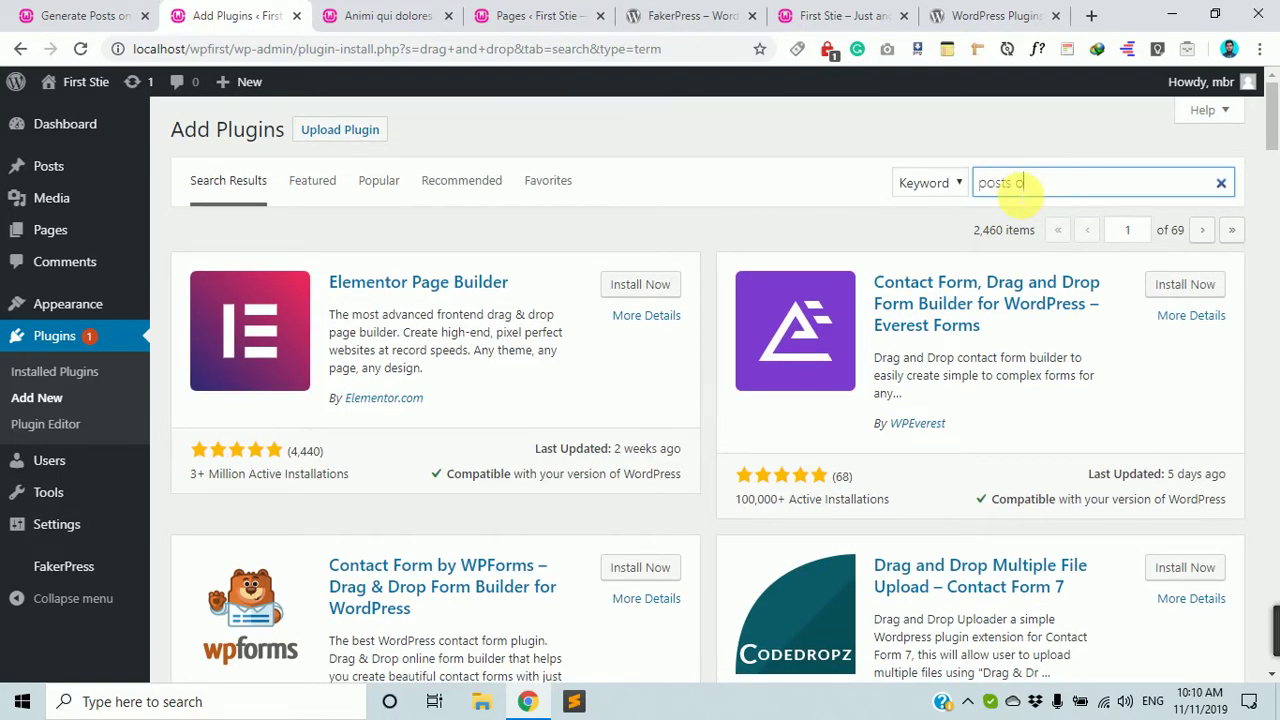
{"action": "type", "text": " o"}
{"action": "key", "text": "BackSpace"}
{"action": "key", "text": "BackSpace"}
{"action": "key", "text": "BackSpace"}
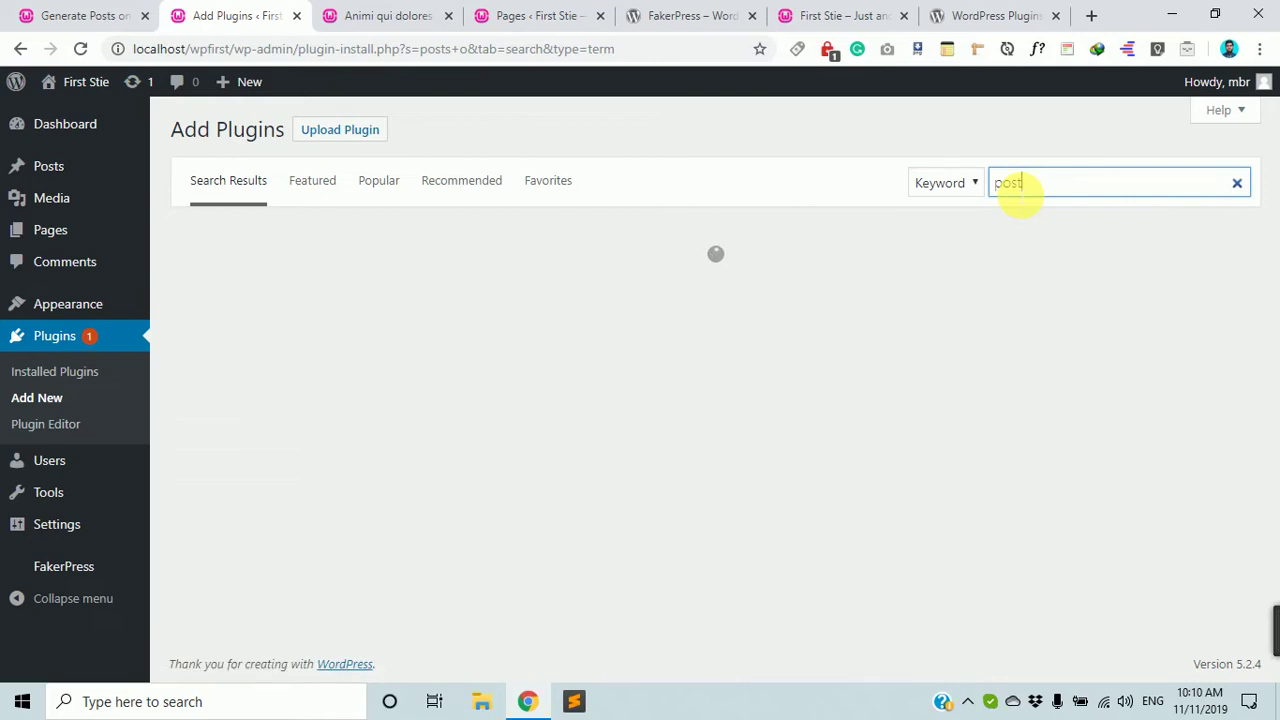
{"action": "type", "text": "order"}
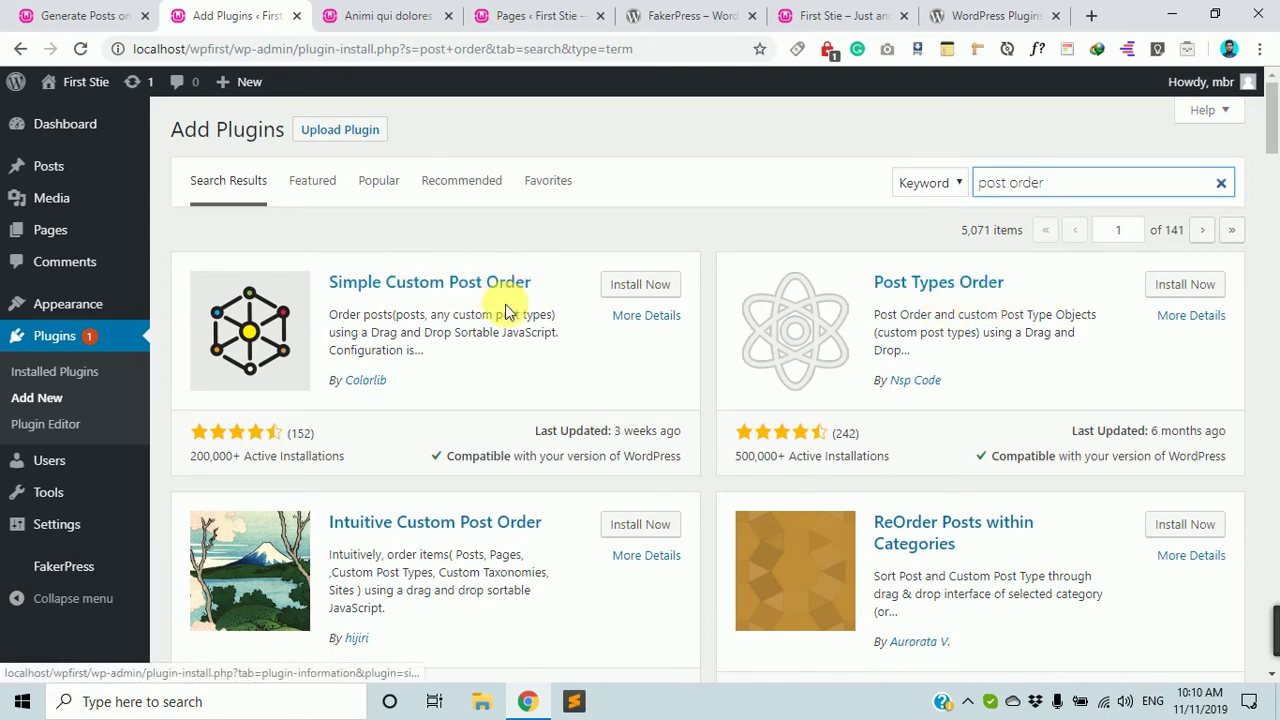
{"action": "scroll", "coordinate": [960, 490], "scroll_direction": "down", "scroll_amount": 4}
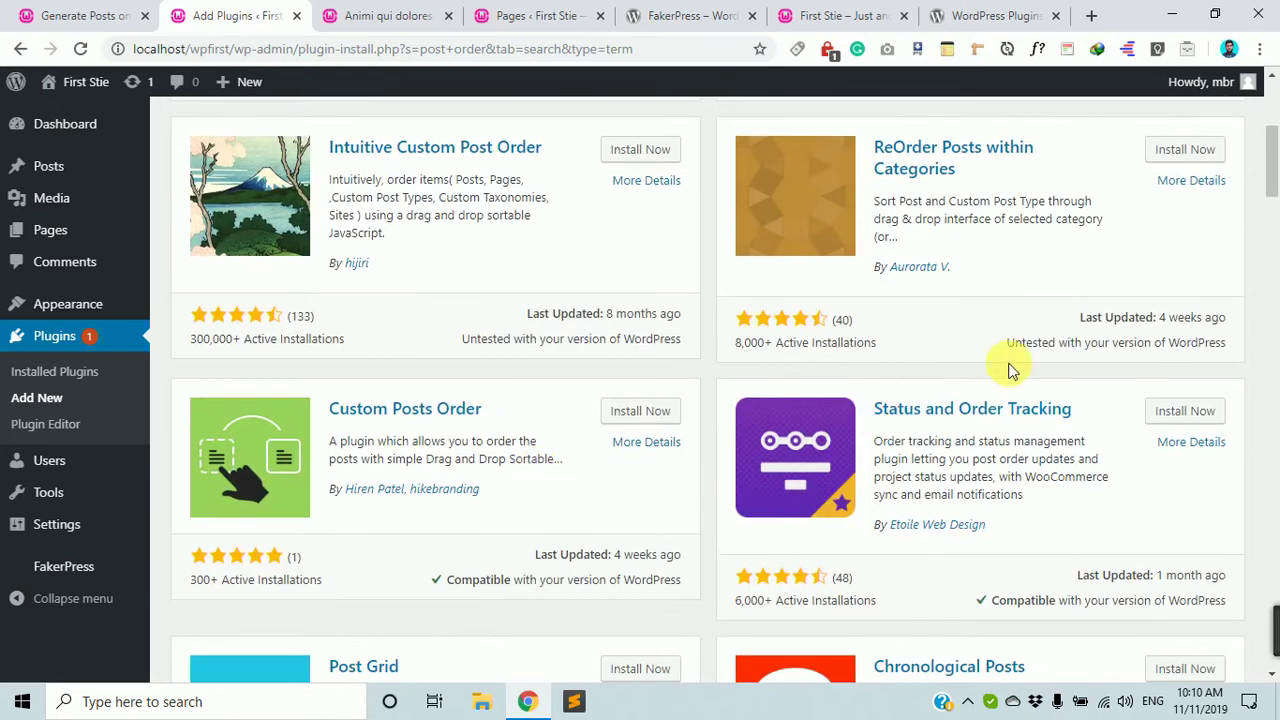
{"action": "scroll", "coordinate": [1010, 370], "scroll_direction": "up", "scroll_amount": 2}
{"action": "scroll", "coordinate": [614, 151], "scroll_direction": "up", "scroll_amount": 2}
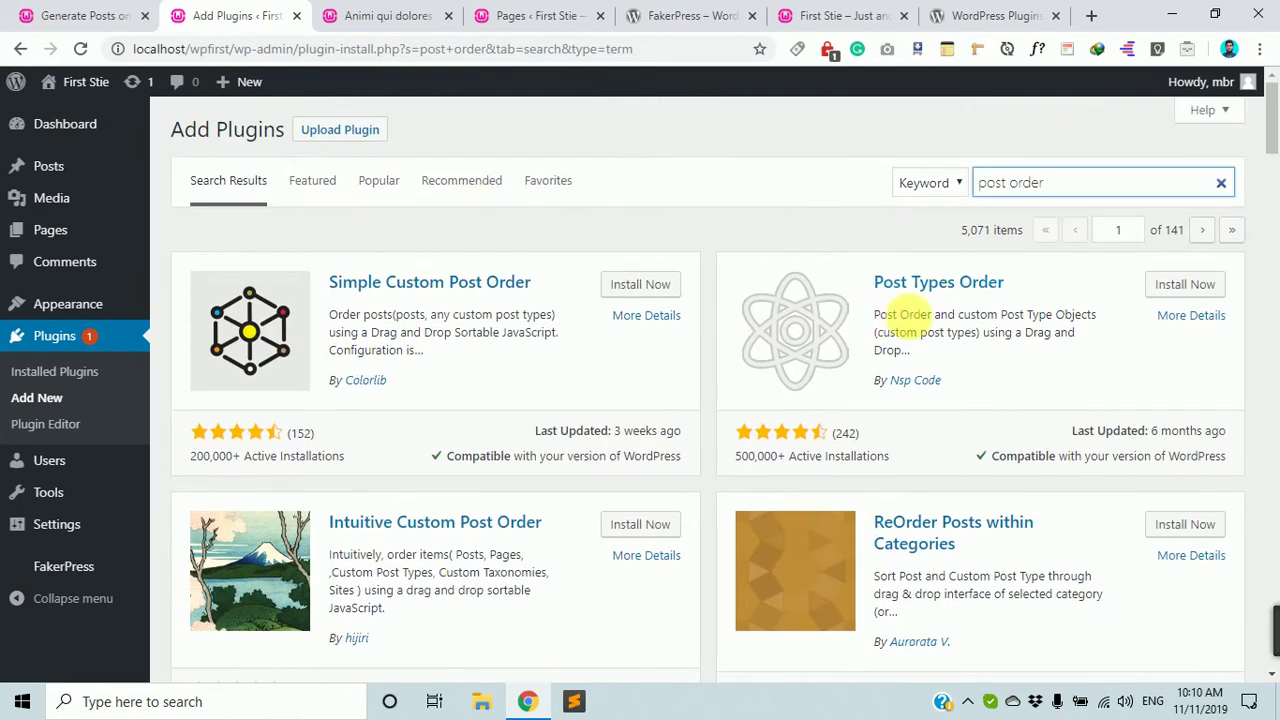
{"action": "left_click", "coordinate": [1190, 285]}
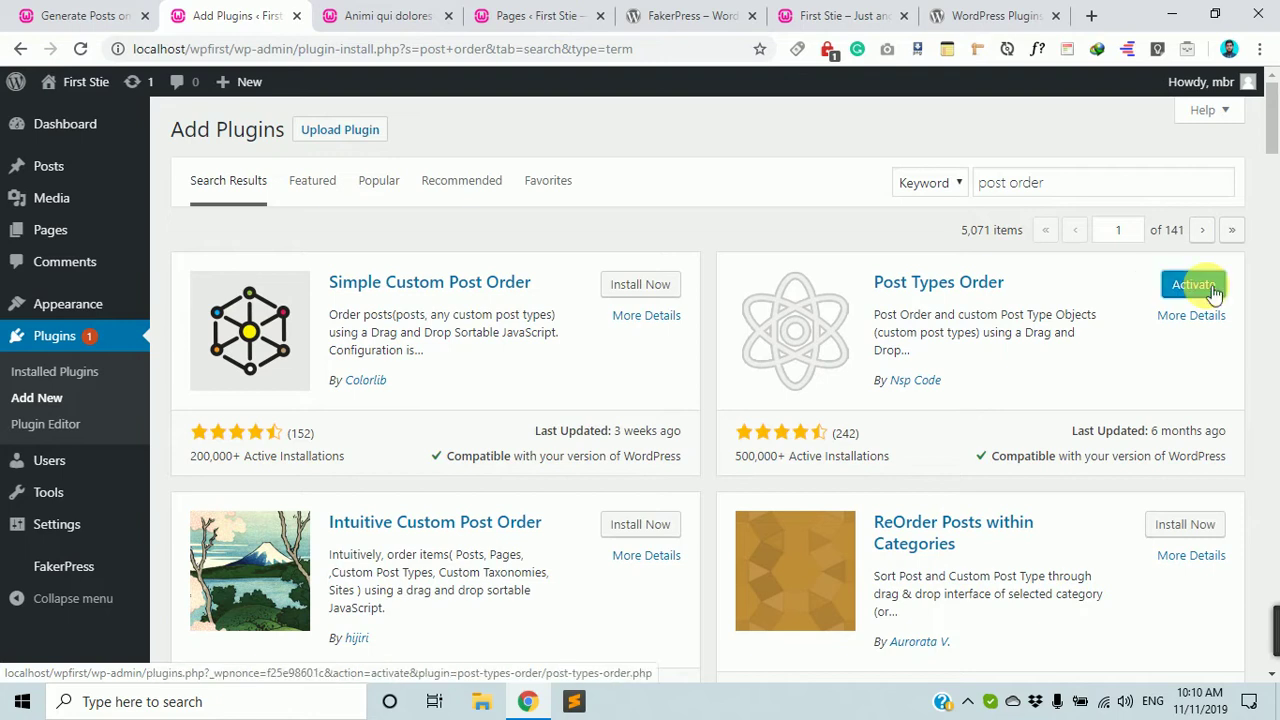
Activate Post Types Order, confirm it on the Plugins page, then go to All Posts.
{"action": "left_click", "coordinate": [1195, 285]}
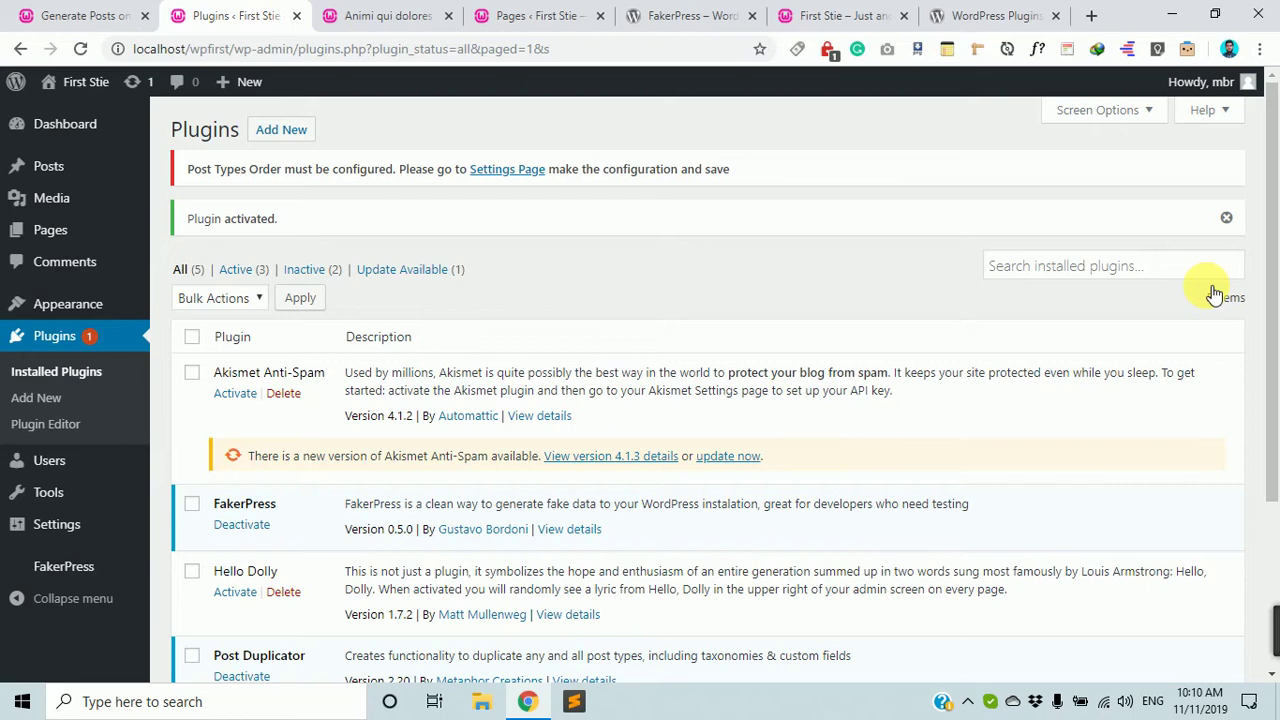
{"action": "scroll", "coordinate": [1143, 300], "scroll_direction": "down", "scroll_amount": 3}
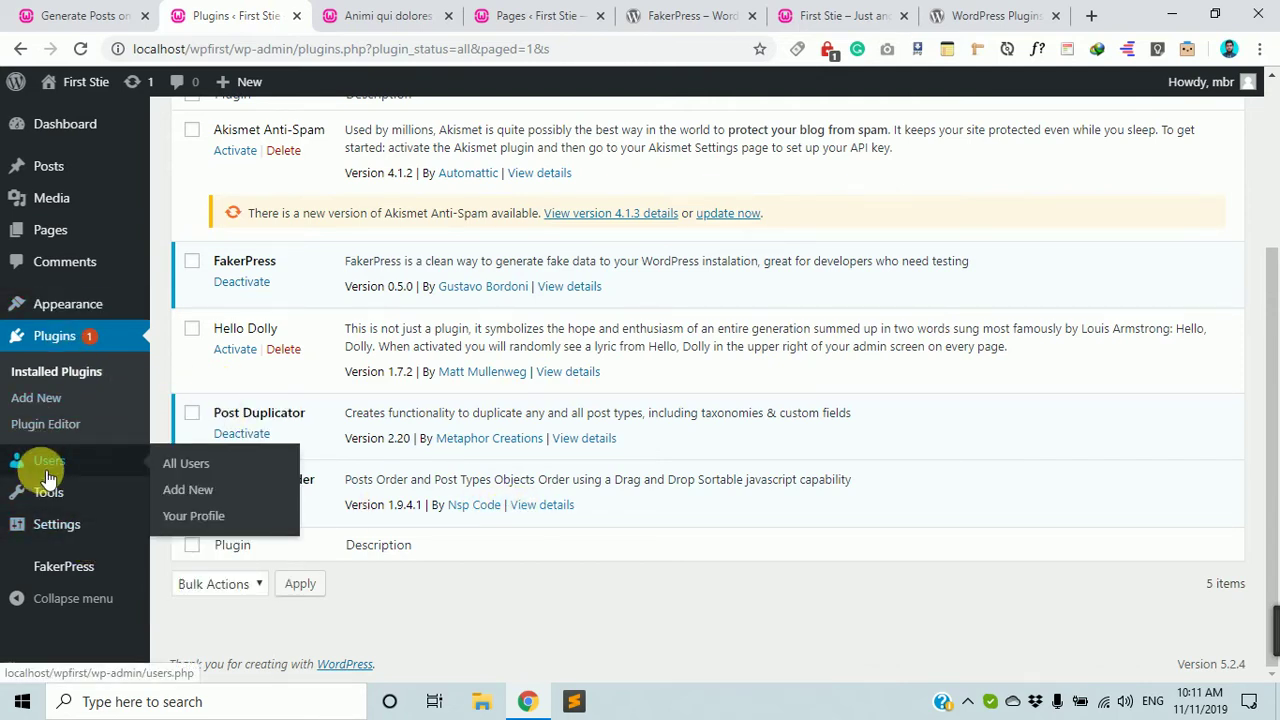
{"action": "mouse_move", "coordinate": [55, 495]}
{"action": "scroll", "coordinate": [55, 495], "scroll_direction": "up", "scroll_amount": 3}
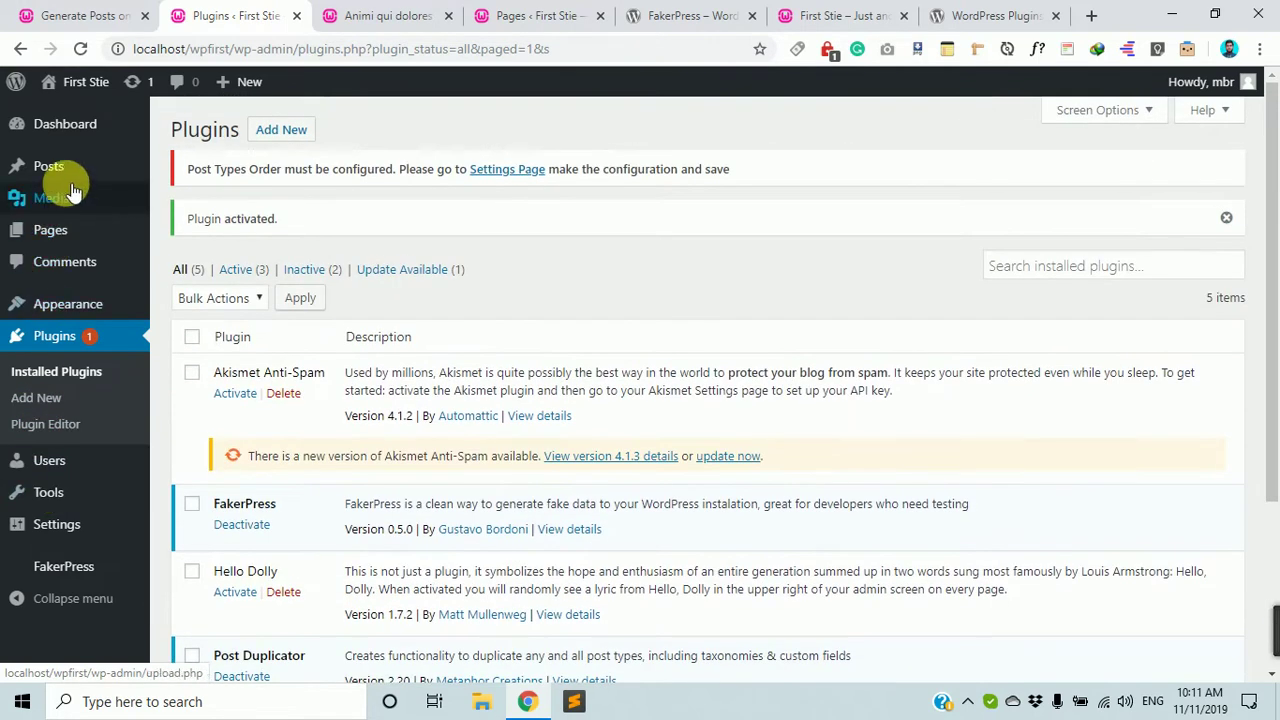
{"action": "left_click", "coordinate": [48, 167]}
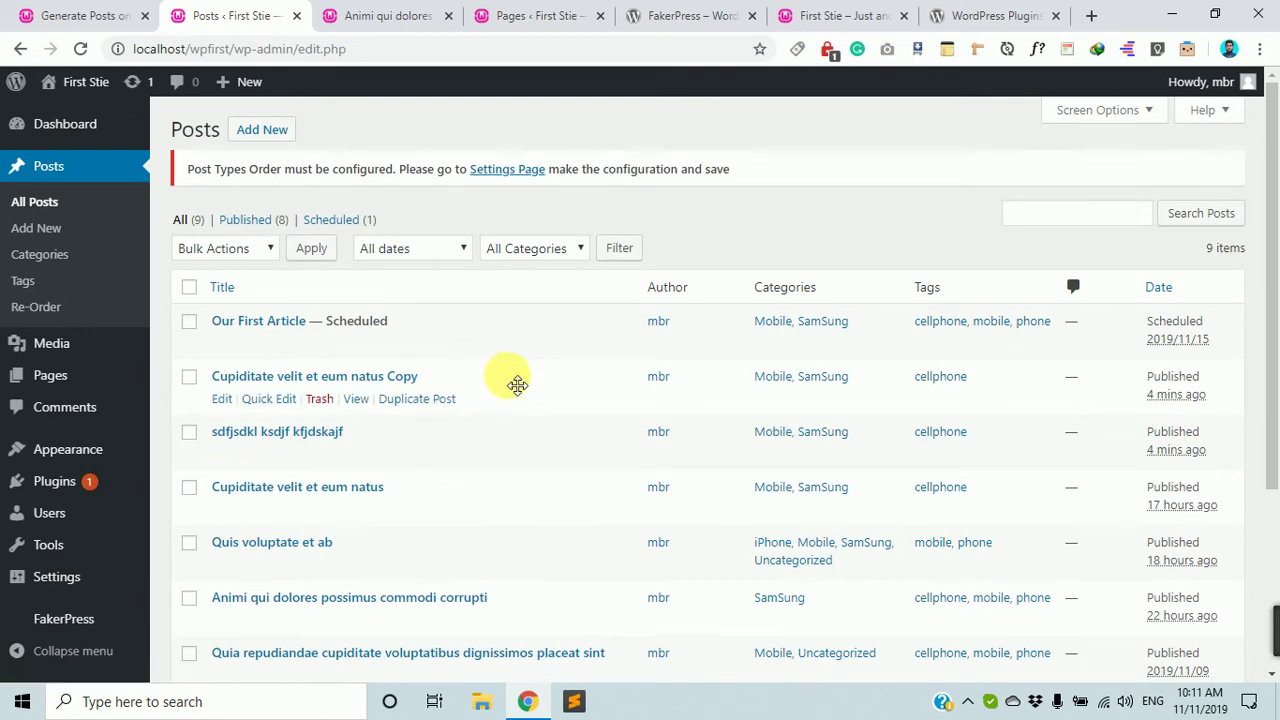
Drag sdfjsdkl ksdjf kfjdskajf, Quis voluptate et ab and Quia repudiandae… toward the top of the Posts list.
{"action": "left_click_drag", "start_coordinate": [508, 466], "coordinate": [556, 328]}
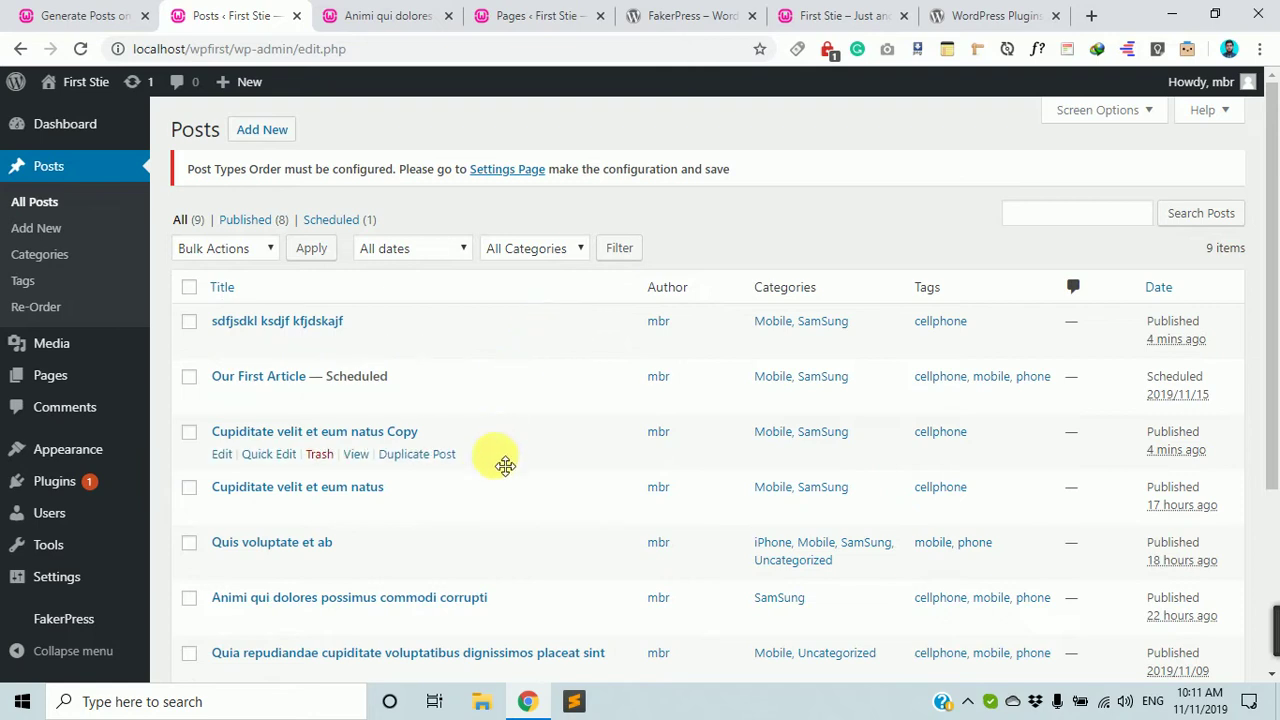
{"action": "left_click_drag", "start_coordinate": [505, 584], "coordinate": [563, 310]}
{"action": "scroll", "coordinate": [555, 360], "scroll_direction": "down", "scroll_amount": 3}
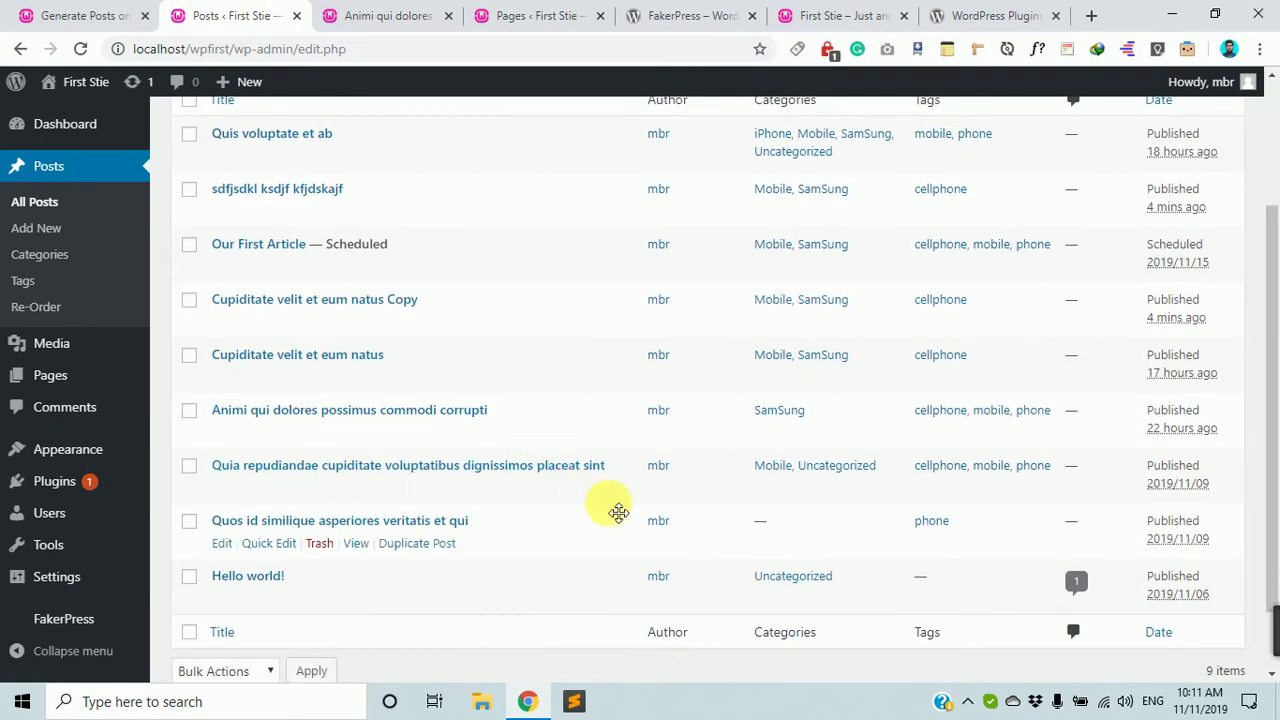
{"action": "left_click_drag", "start_coordinate": [626, 471], "coordinate": [663, 177]}
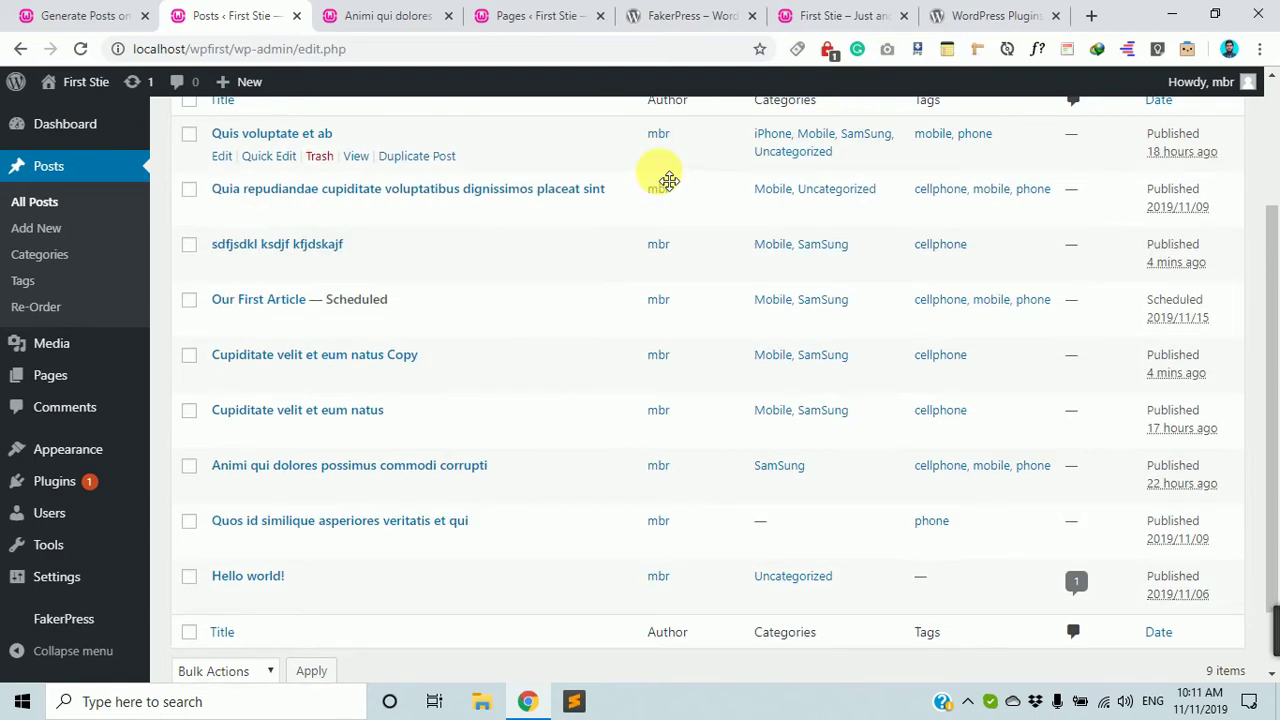
{"action": "scroll", "coordinate": [660, 195], "scroll_direction": "up", "scroll_amount": 2}
{"action": "scroll", "coordinate": [636, 270], "scroll_direction": "down", "scroll_amount": 3}
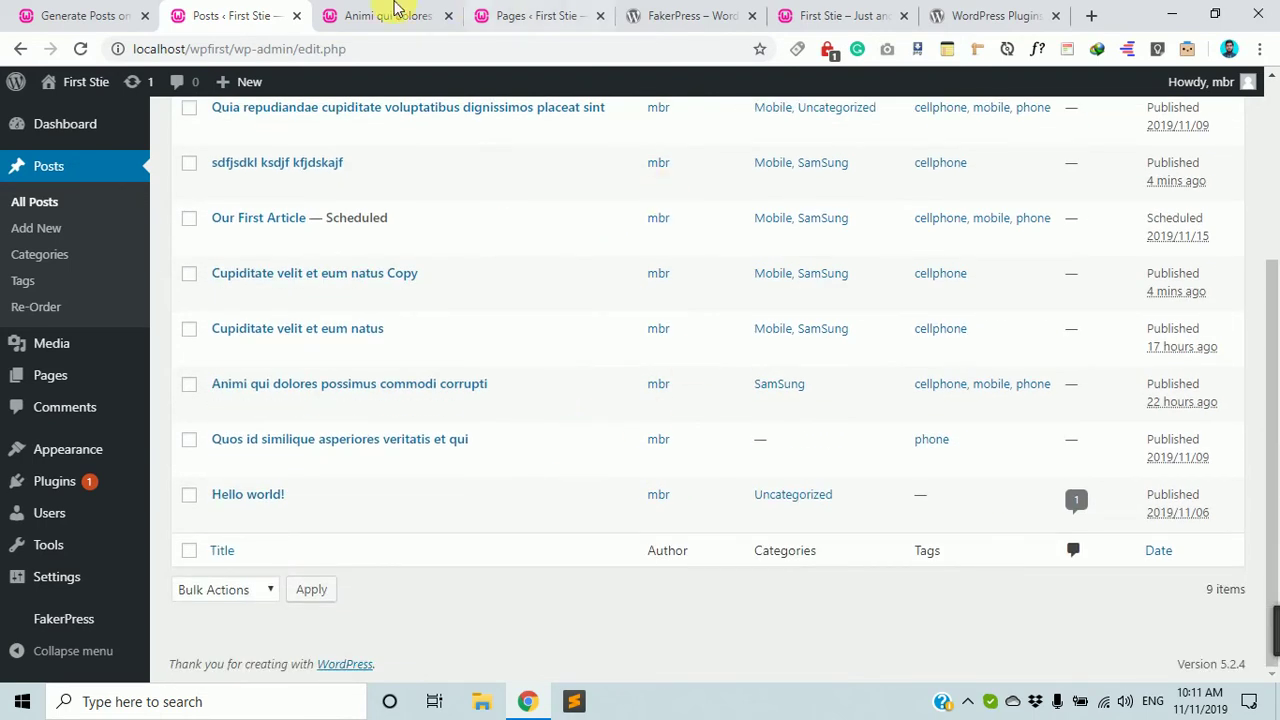
{"action": "scroll", "coordinate": [268, 300], "scroll_direction": "up", "scroll_amount": 3}
{"action": "scroll", "coordinate": [480, 180], "scroll_direction": "down", "scroll_amount": 3}
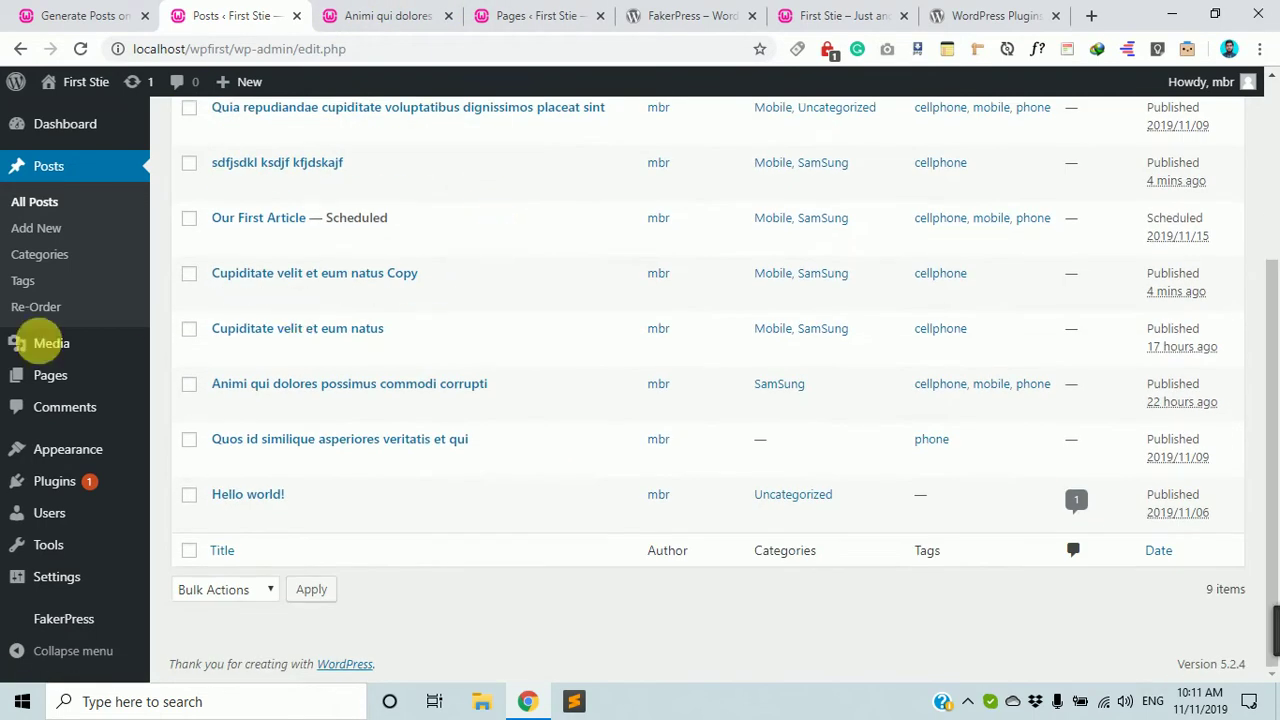
{"action": "scroll", "coordinate": [30, 345], "scroll_direction": "up", "scroll_amount": 3}
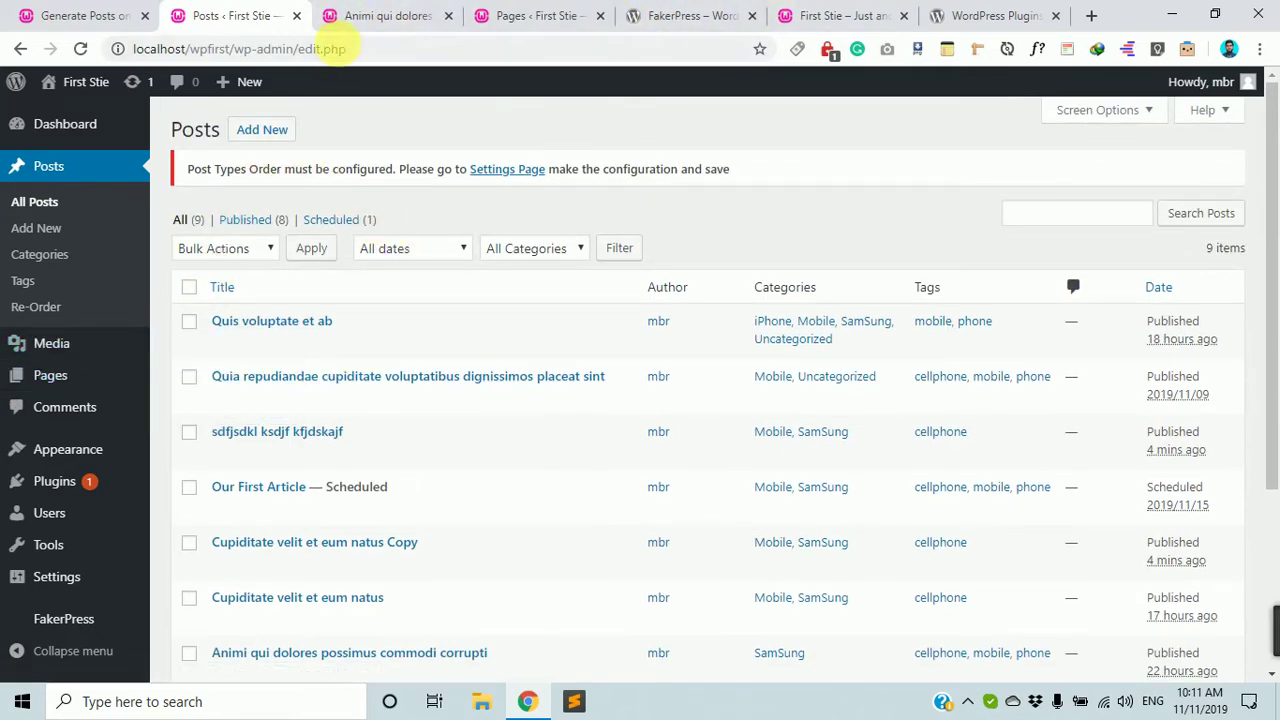
Switch to the Animi qui dolores post tab and scroll through its content.
{"action": "left_click", "coordinate": [85, 15]}
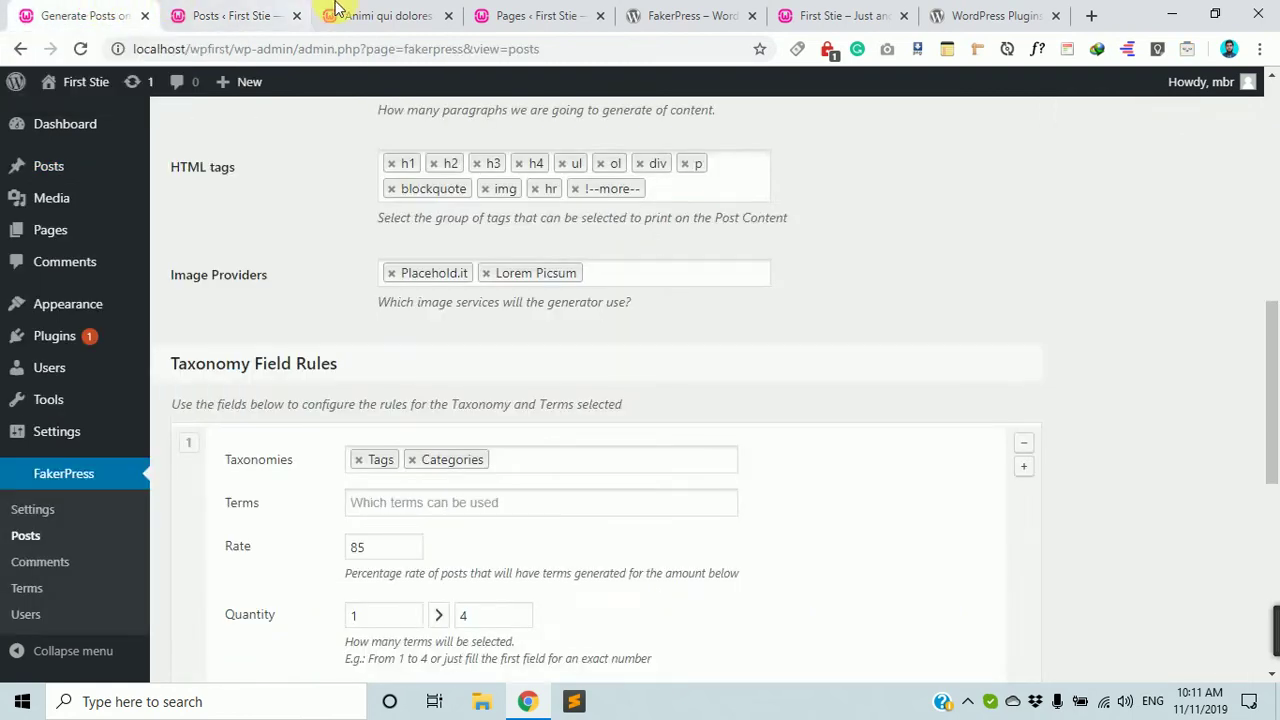
{"action": "left_click", "coordinate": [388, 15]}
{"action": "scroll", "coordinate": [711, 421], "scroll_direction": "down", "scroll_amount": 15}
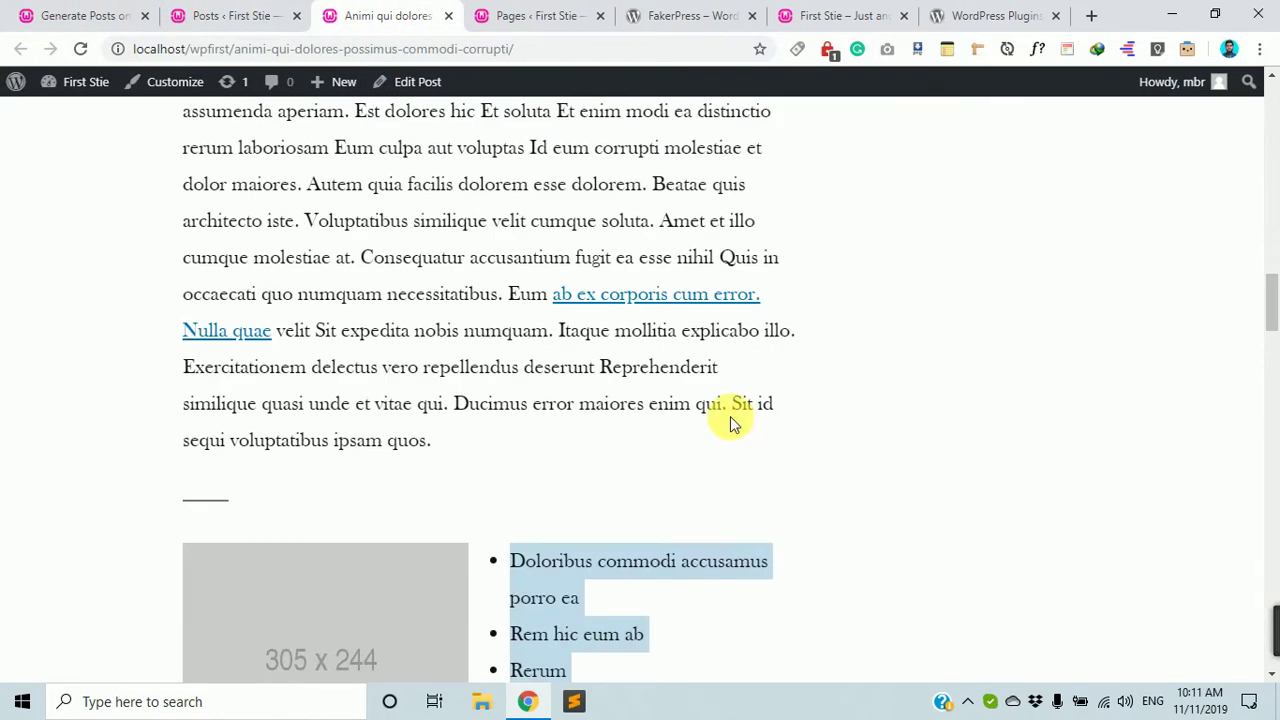
{"action": "scroll", "coordinate": [730, 416], "scroll_direction": "up", "scroll_amount": 12}
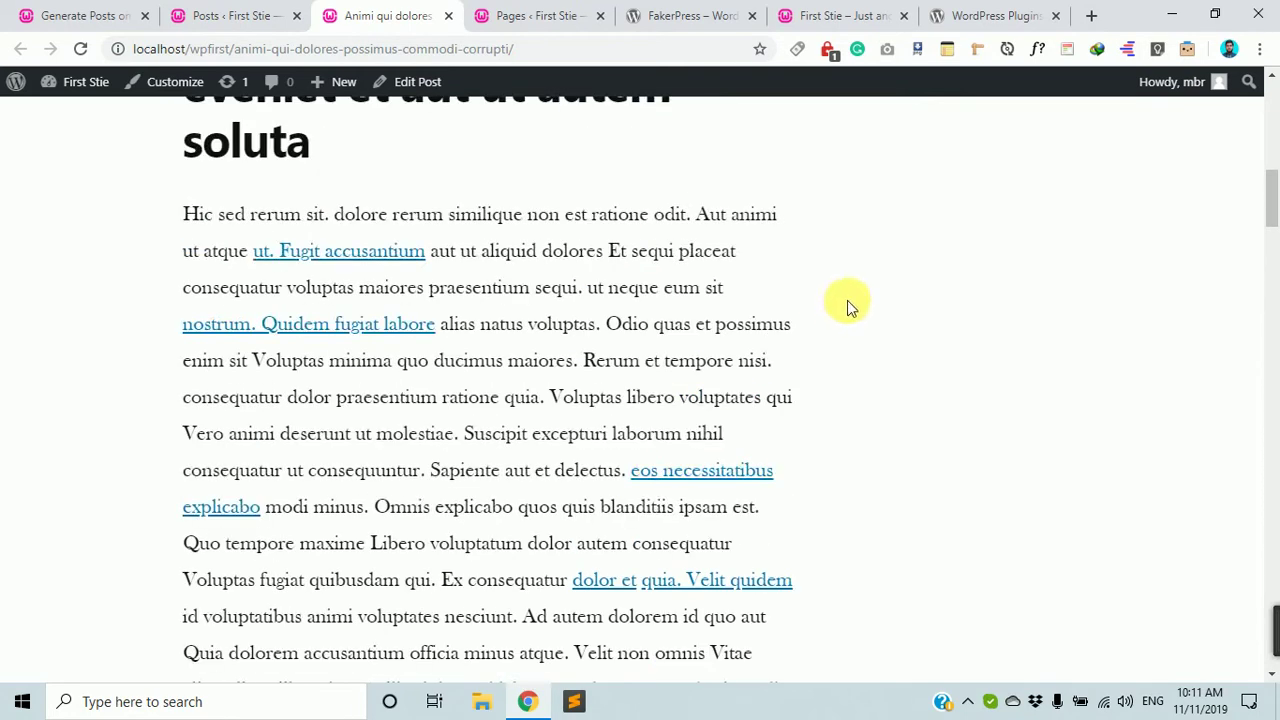
{"action": "scroll", "coordinate": [847, 300], "scroll_direction": "down", "scroll_amount": 4}
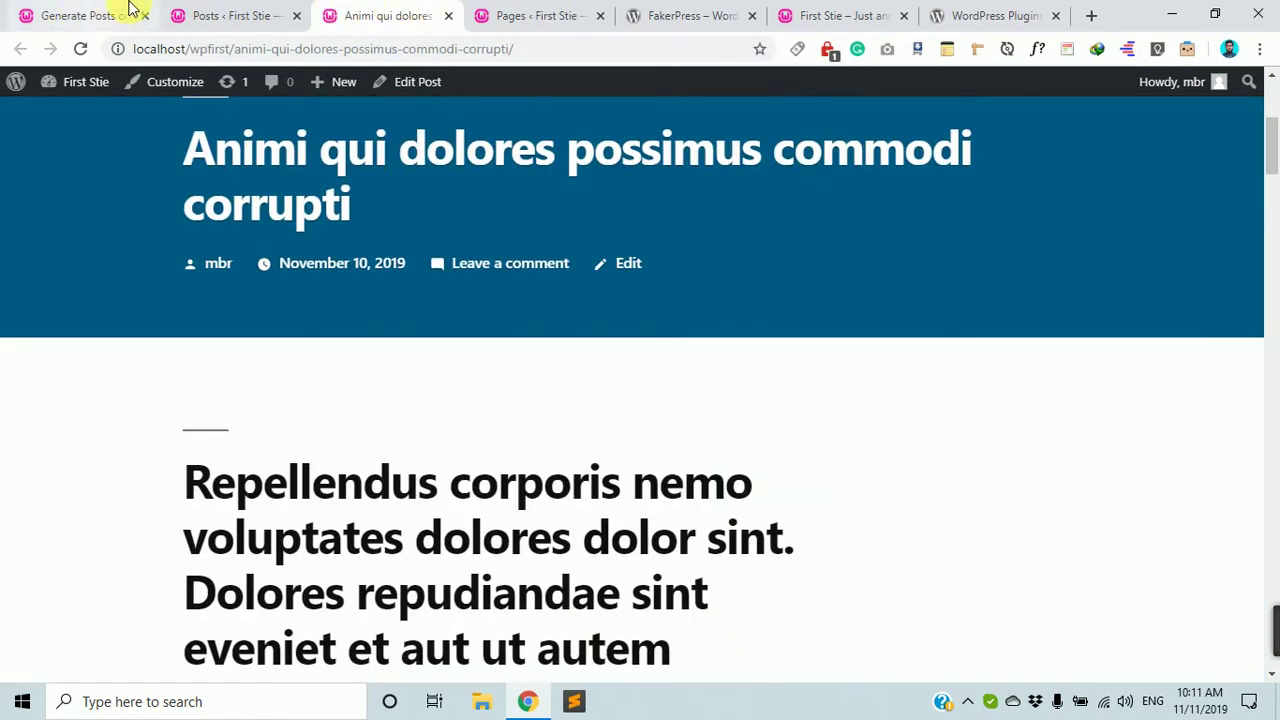
Cycle through the Posts, Pages and FakerPress tabs, returning to the Animi qui dolores post.
{"action": "left_click", "coordinate": [232, 15]}
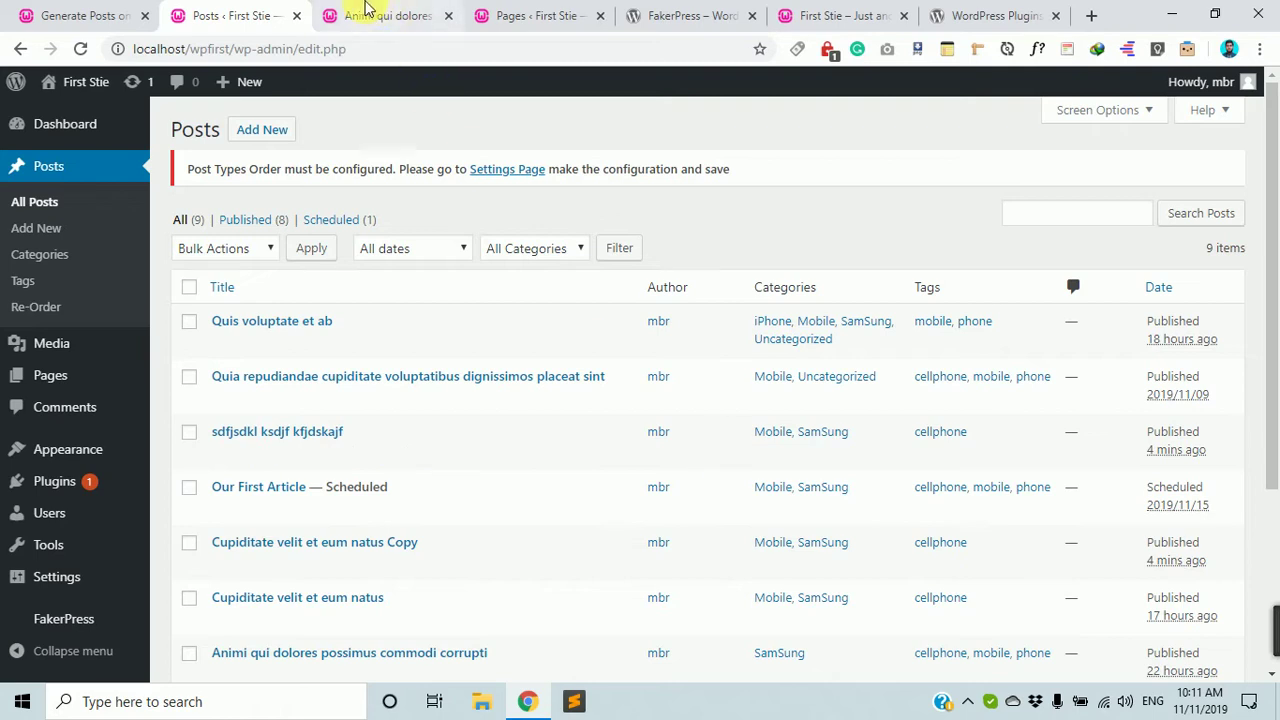
{"action": "left_click", "coordinate": [375, 14]}
{"action": "left_click", "coordinate": [494, 12]}
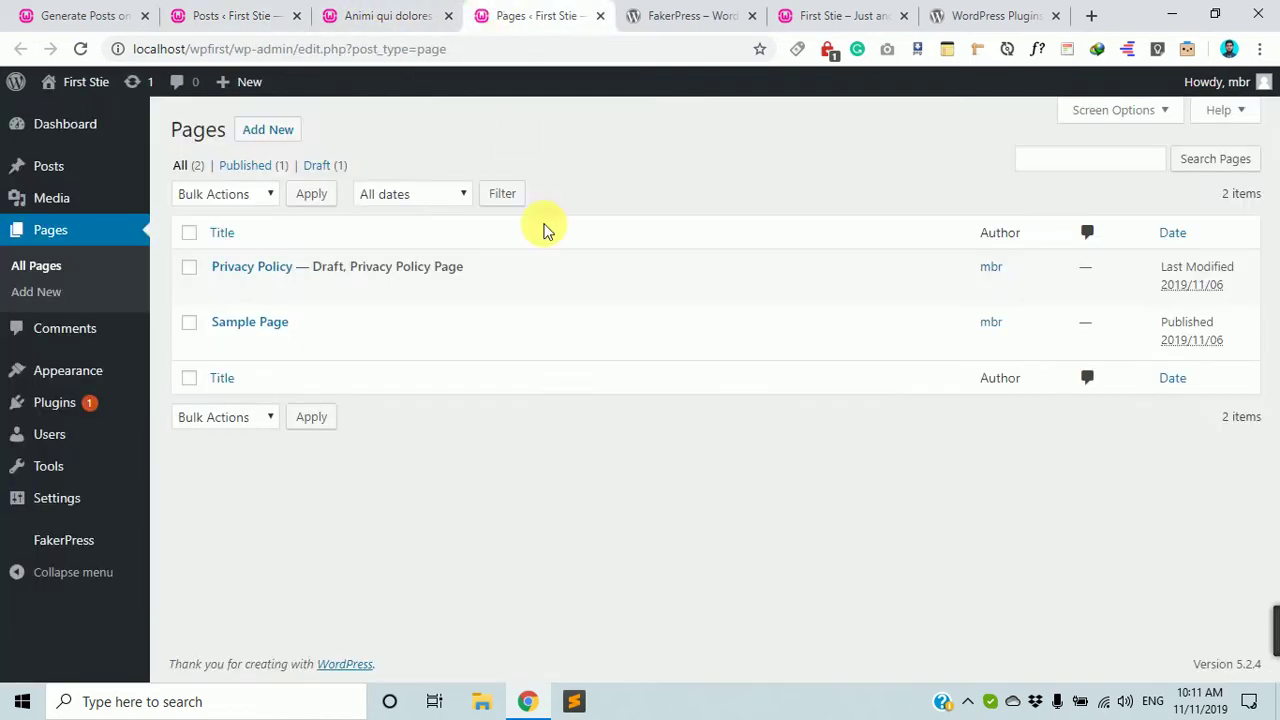
{"action": "left_click", "coordinate": [625, 14]}
{"action": "scroll", "coordinate": [575, 262], "scroll_direction": "up", "scroll_amount": 3}
{"action": "left_click", "coordinate": [398, 14]}
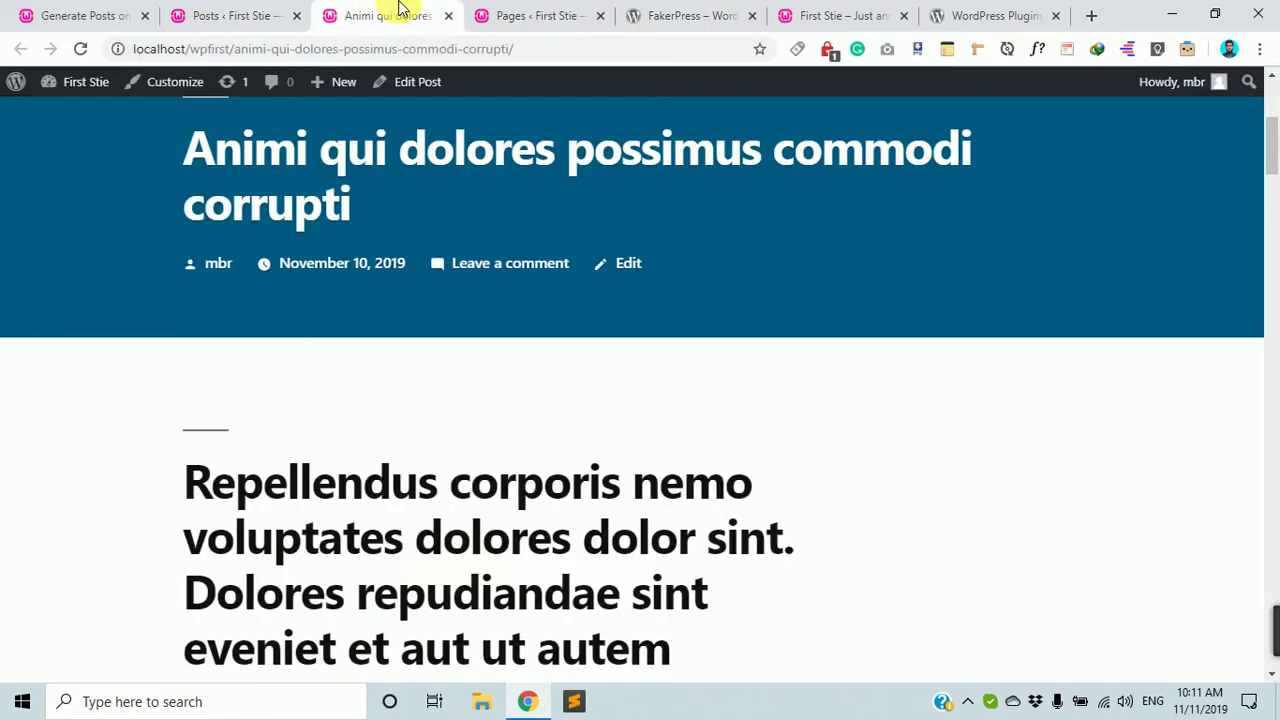
{"action": "scroll", "coordinate": [696, 359], "scroll_direction": "up", "scroll_amount": 4}
{"action": "scroll", "coordinate": [697, 362], "scroll_direction": "down", "scroll_amount": 7}
{"action": "scroll", "coordinate": [600, 410], "scroll_direction": "down", "scroll_amount": 7}
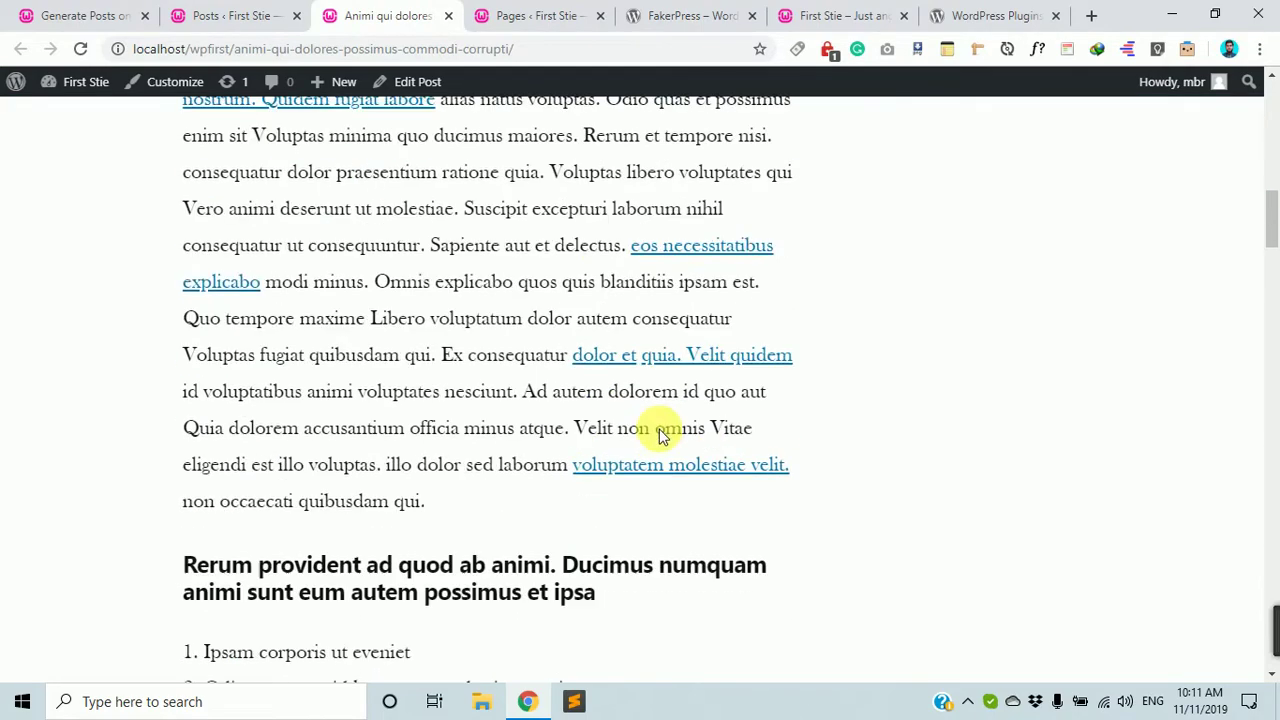
{"action": "scroll", "coordinate": [1190, 504], "scroll_direction": "up", "scroll_amount": 12}
{"action": "key", "text": "Print"}
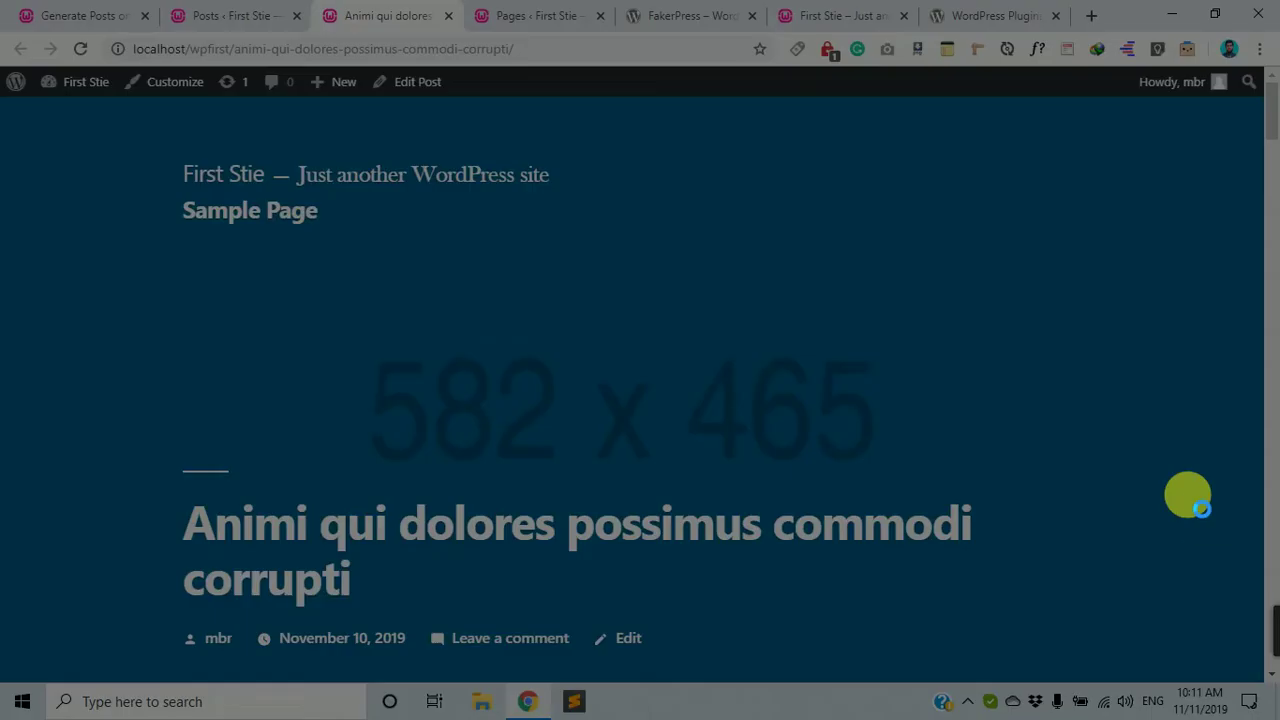
{"action": "left_click_drag", "start_coordinate": [292, 258], "coordinate": [1024, 578]}
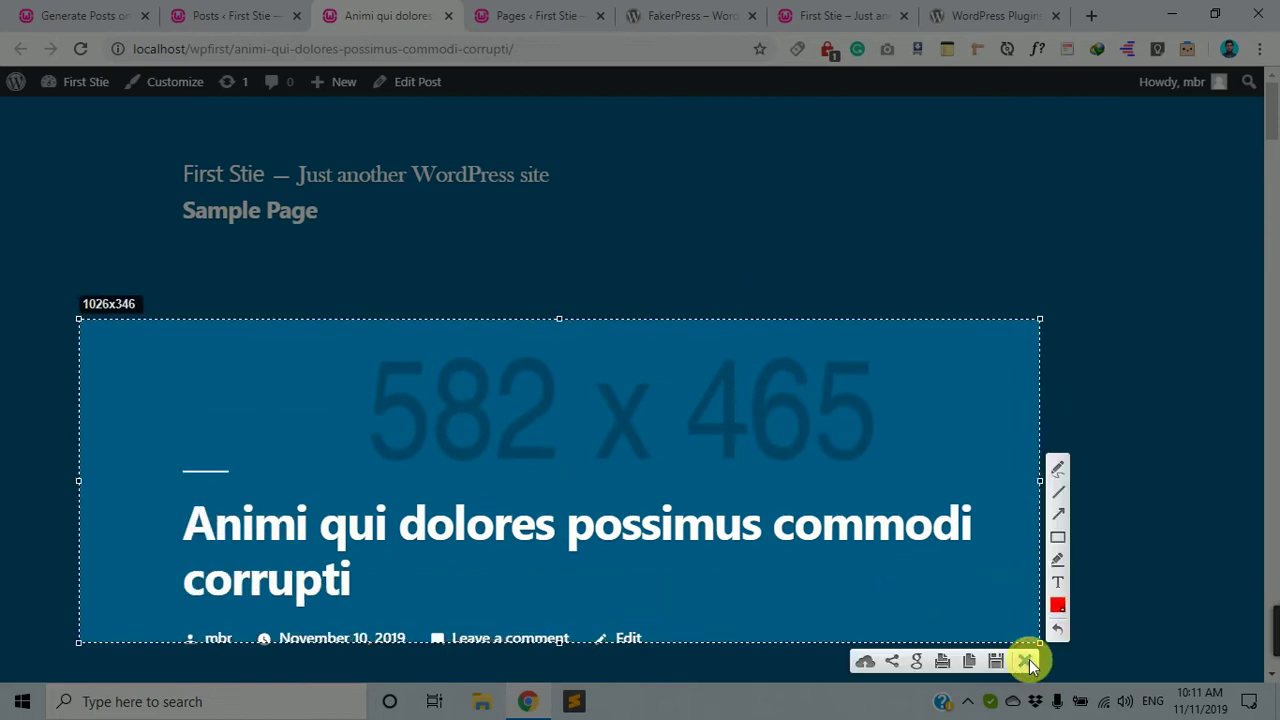
{"action": "left_click", "coordinate": [1025, 660]}
{"action": "scroll", "coordinate": [1000, 574], "scroll_direction": "down", "scroll_amount": 10}
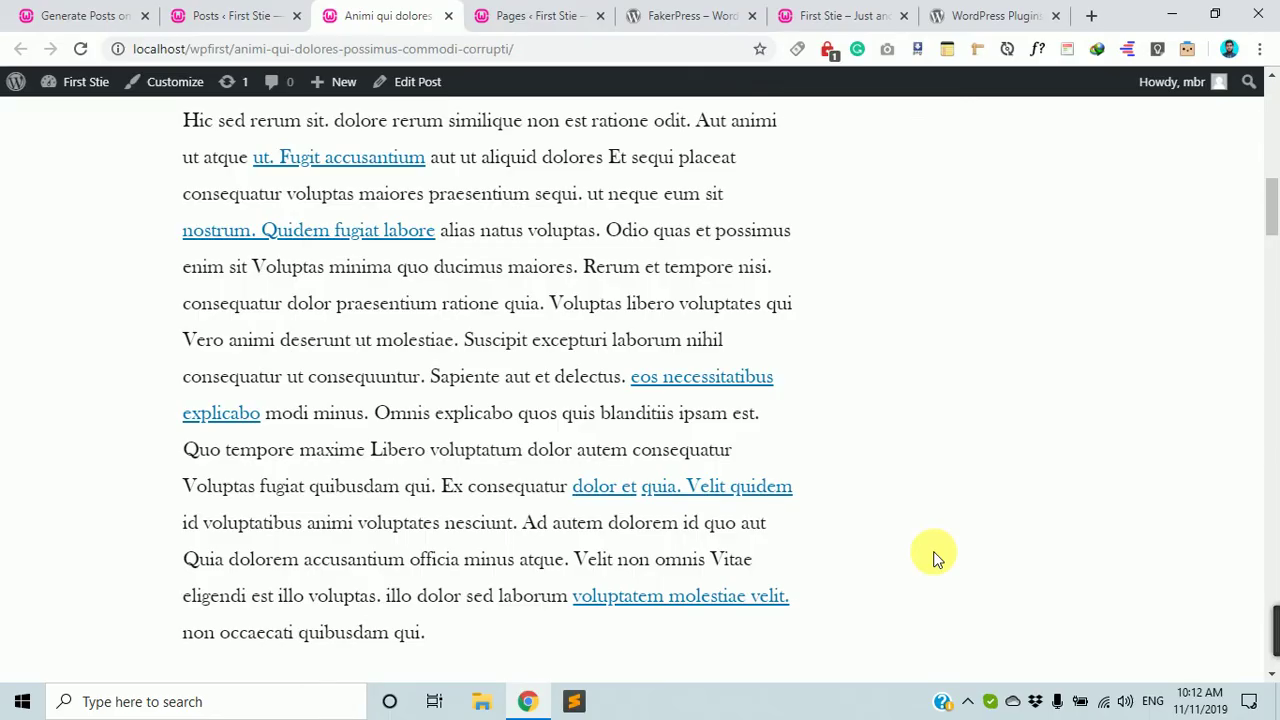
{"action": "key", "text": "Print"}
{"action": "mouse_move", "coordinate": [202, 343]}
{"action": "left_mouse_down"}
{"action": "mouse_move", "coordinate": [440, 562]}
{"action": "mouse_move", "coordinate": [900, 666]}
{"action": "mouse_move", "coordinate": [877, 623]}
{"action": "mouse_move", "coordinate": [850, 618]}
{"action": "mouse_move", "coordinate": [862, 418]}
{"action": "left_mouse_up"}
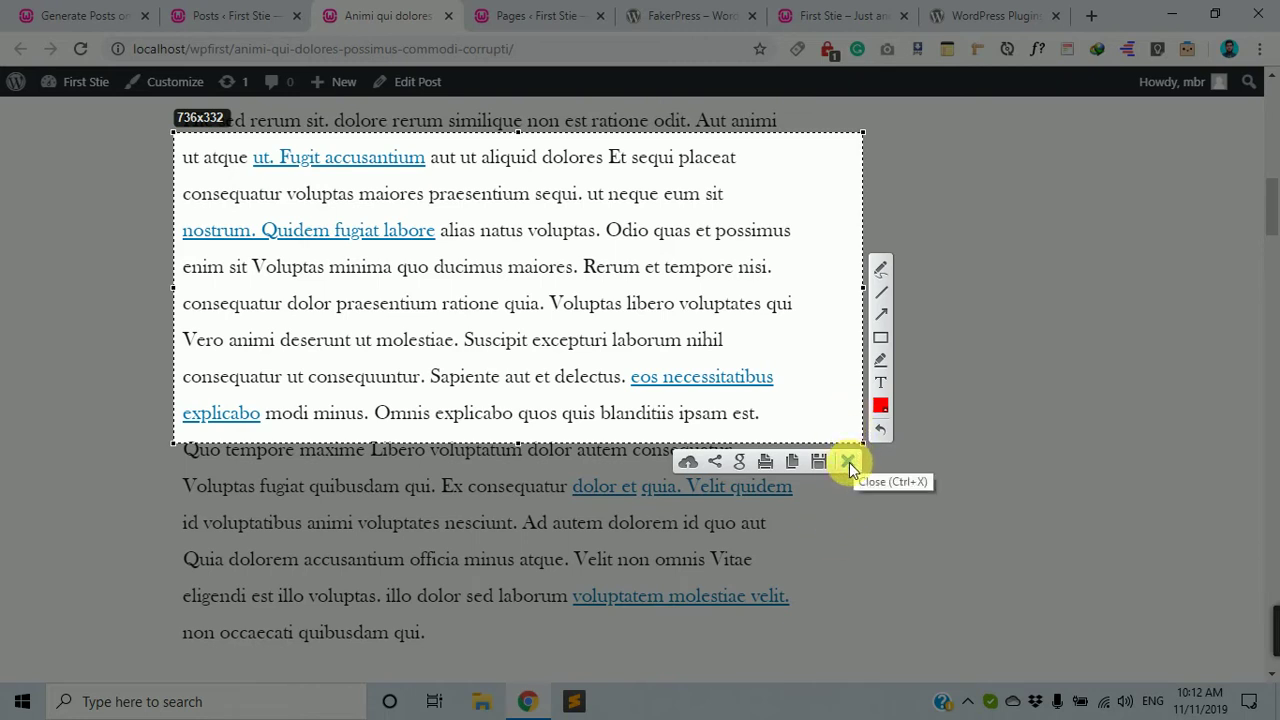
{"action": "left_click", "coordinate": [848, 462]}
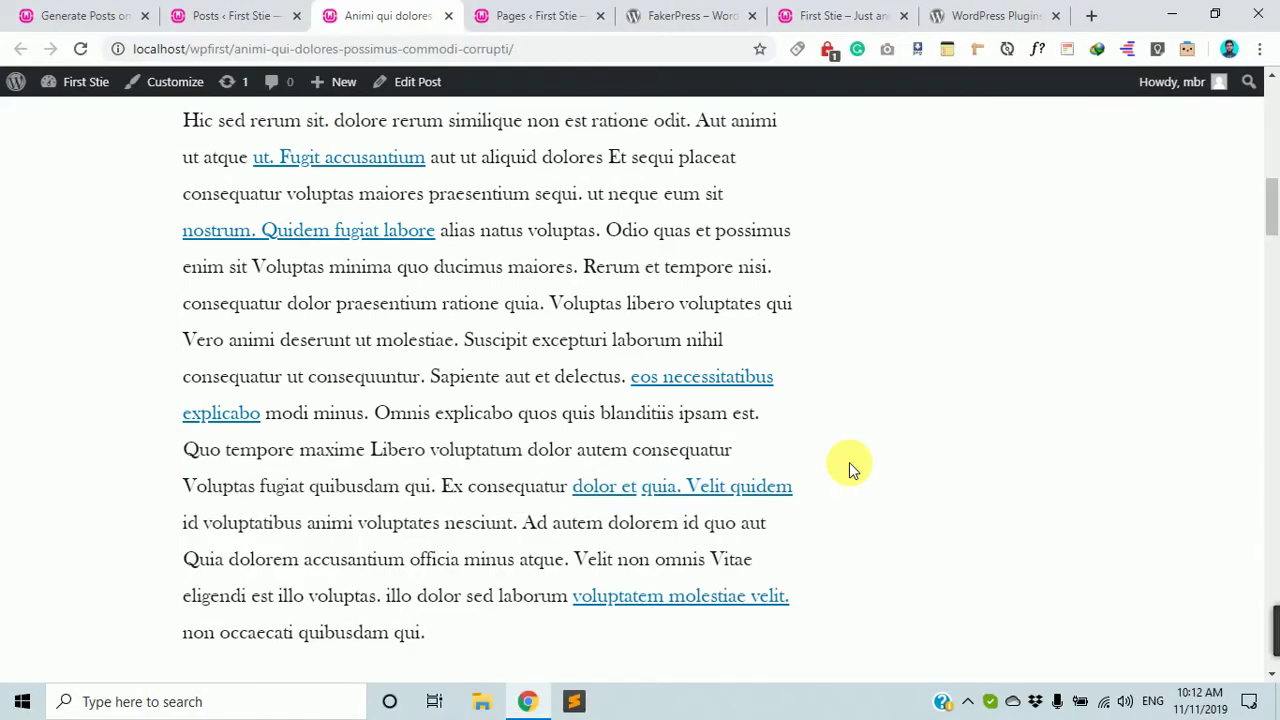
Scroll through the post's content, then switch to the FakerPress Generate Posts tab.
{"action": "scroll", "coordinate": [874, 437], "scroll_direction": "down", "scroll_amount": 4}
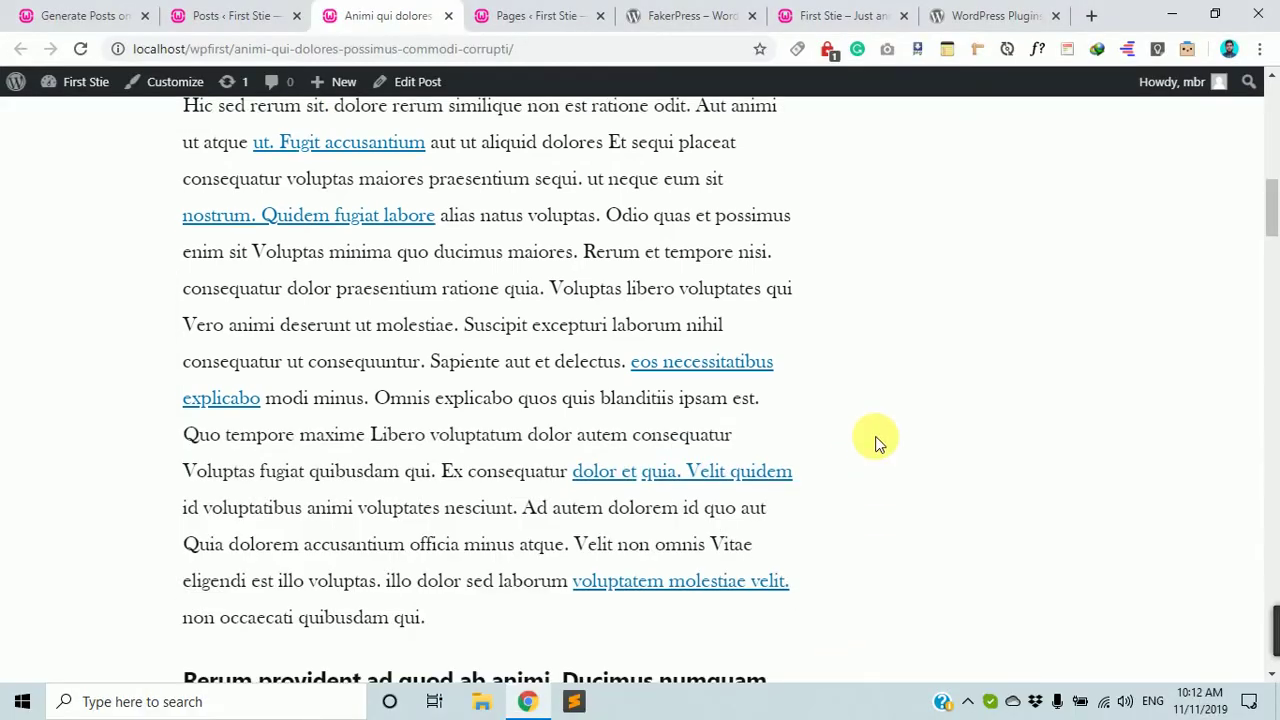
{"action": "scroll", "coordinate": [871, 446], "scroll_direction": "up", "scroll_amount": 3}
{"action": "scroll", "coordinate": [872, 447], "scroll_direction": "up", "scroll_amount": 4}
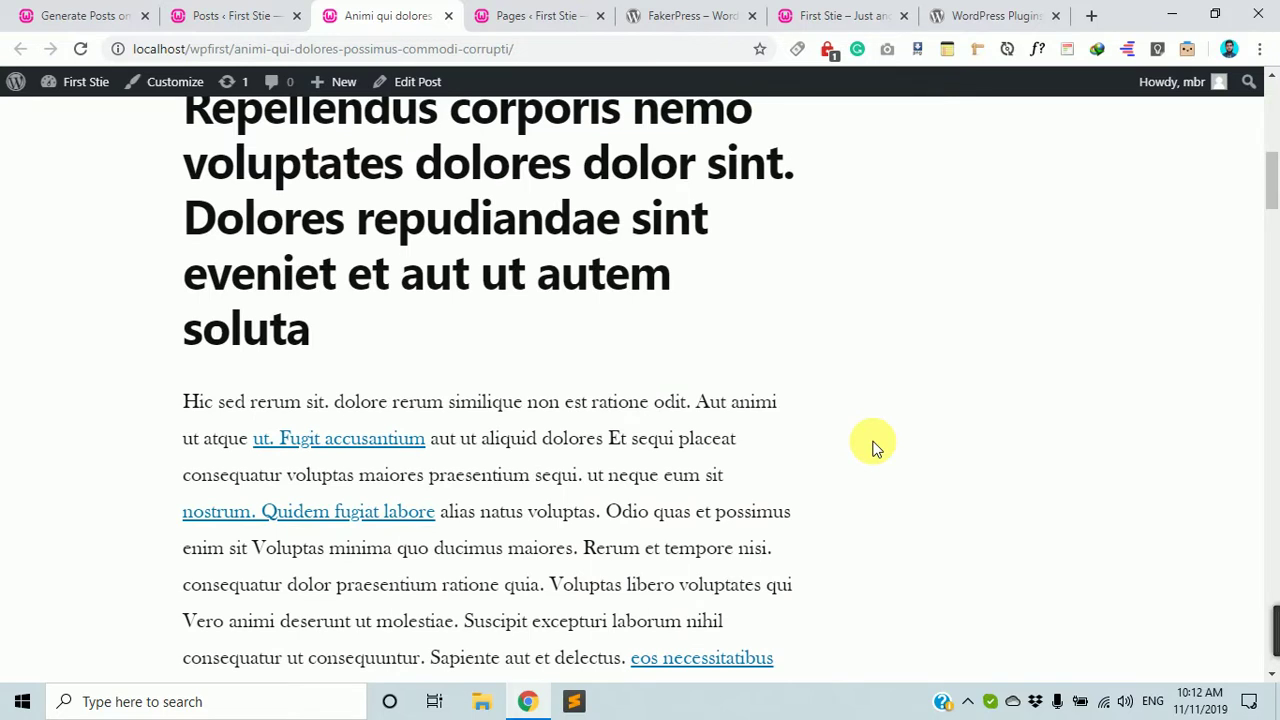
{"action": "scroll", "coordinate": [890, 480], "scroll_direction": "down", "scroll_amount": 11}
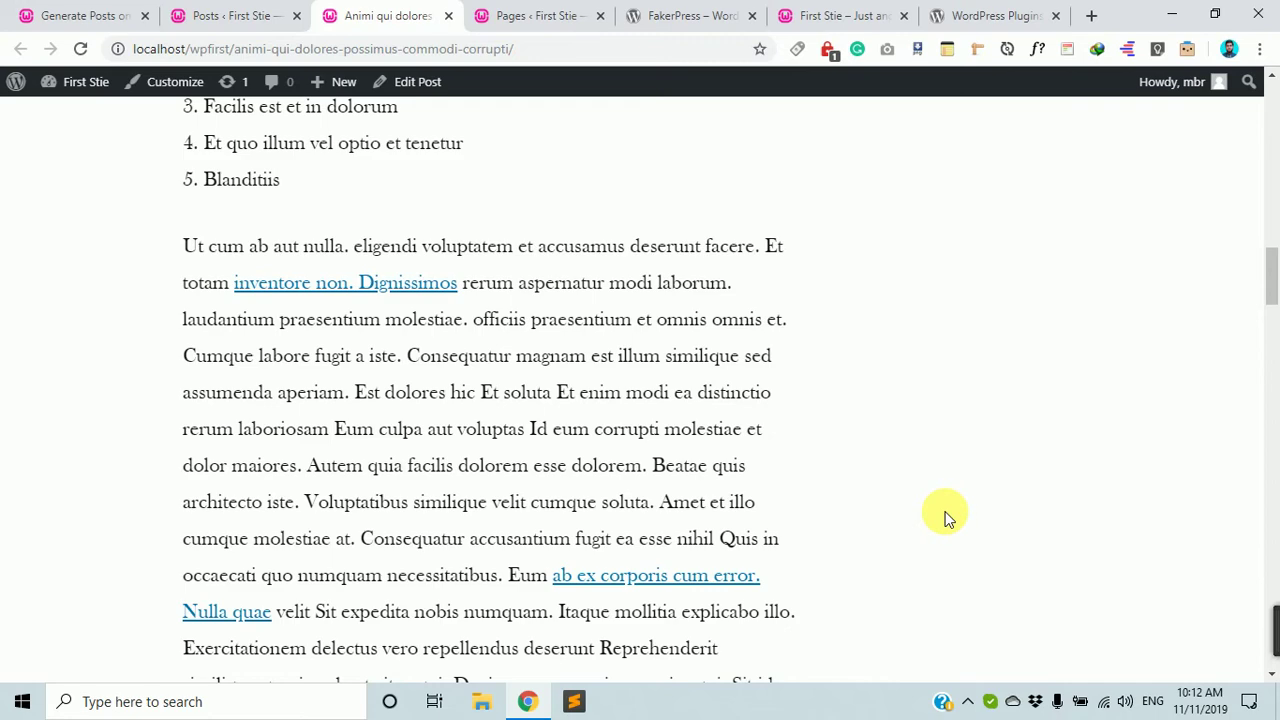
{"action": "scroll", "coordinate": [957, 549], "scroll_direction": "up", "scroll_amount": 8}
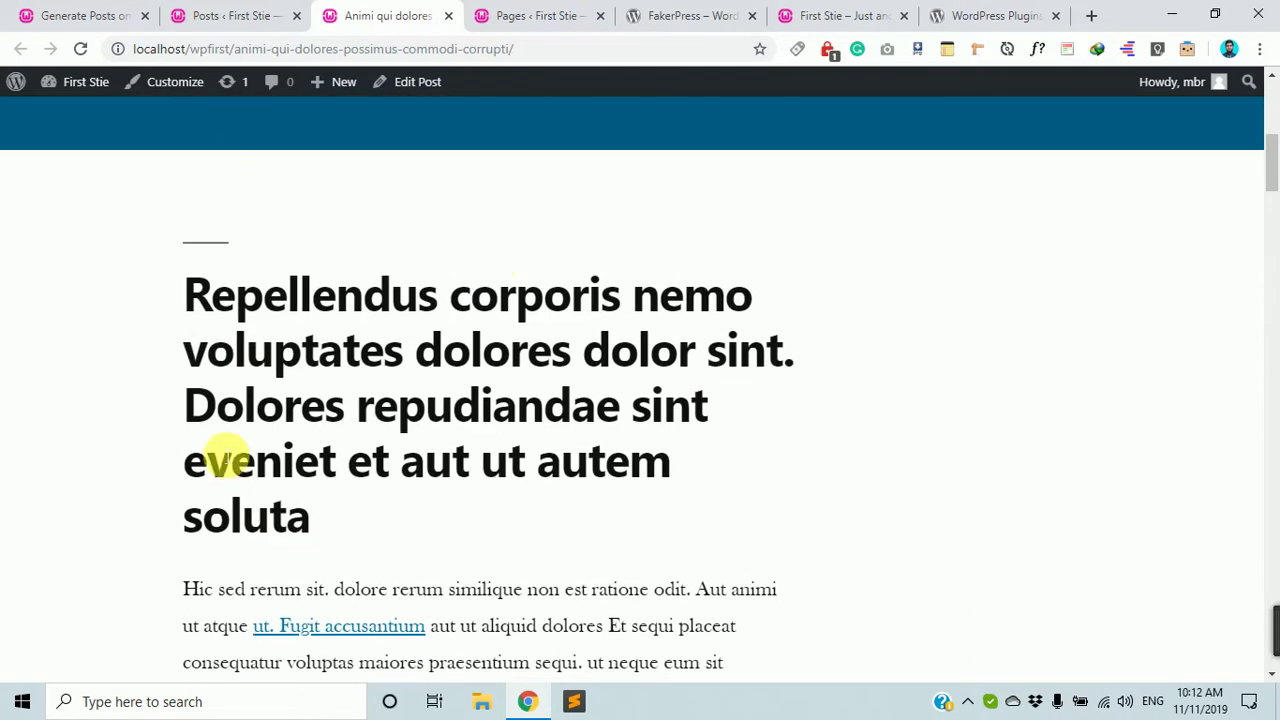
{"action": "scroll", "coordinate": [225, 460], "scroll_direction": "down", "scroll_amount": 6}
{"action": "scroll", "coordinate": [423, 449], "scroll_direction": "up", "scroll_amount": 2}
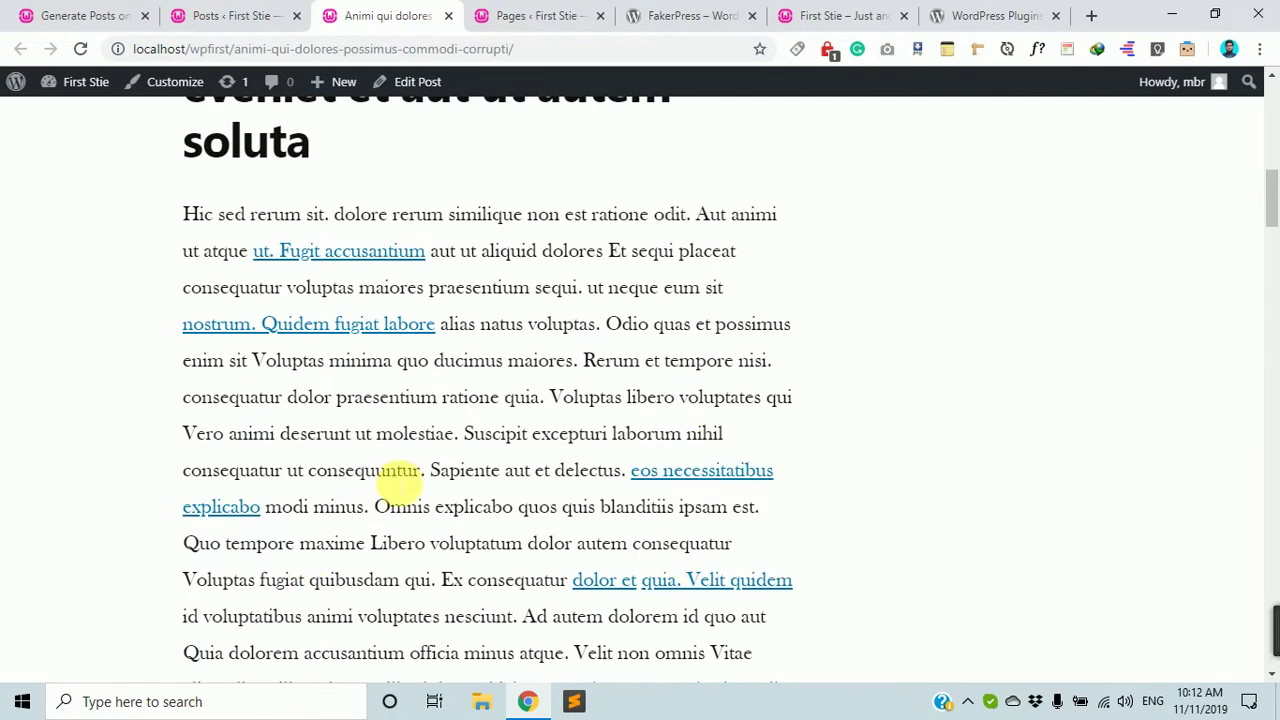
{"action": "scroll", "coordinate": [530, 490], "scroll_direction": "down", "scroll_amount": 3}
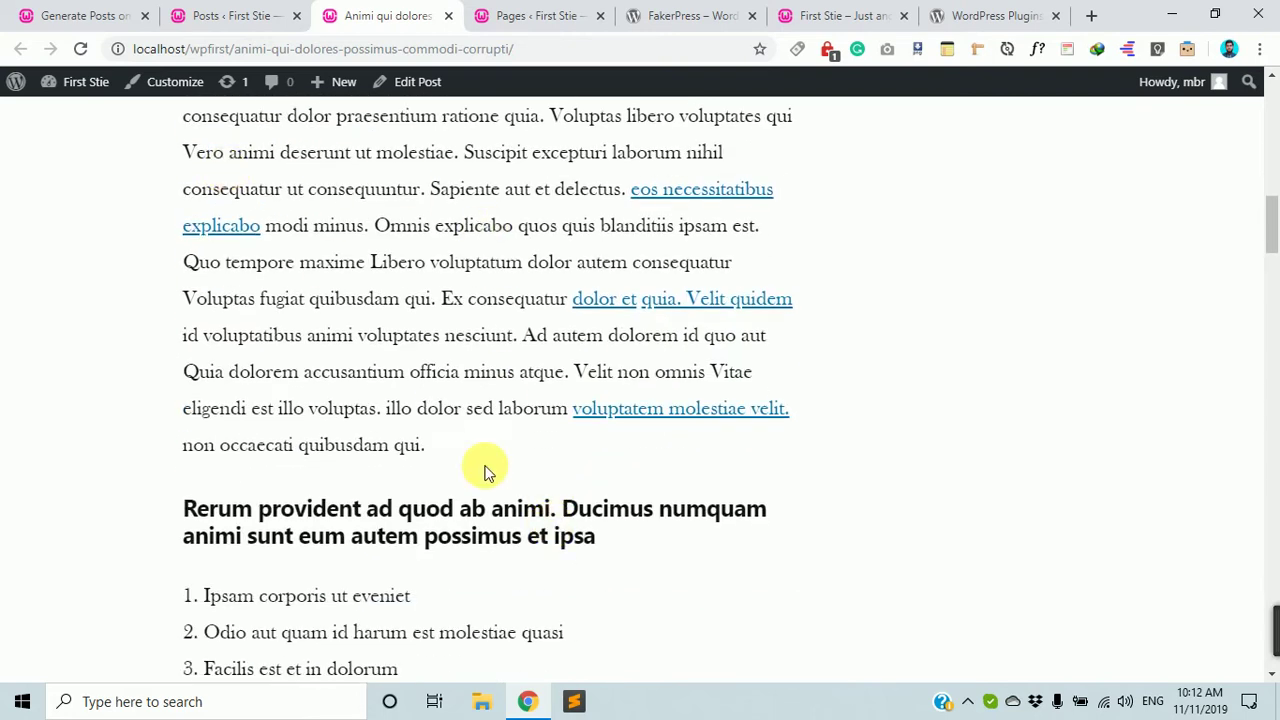
{"action": "scroll", "coordinate": [490, 478], "scroll_direction": "down", "scroll_amount": 1}
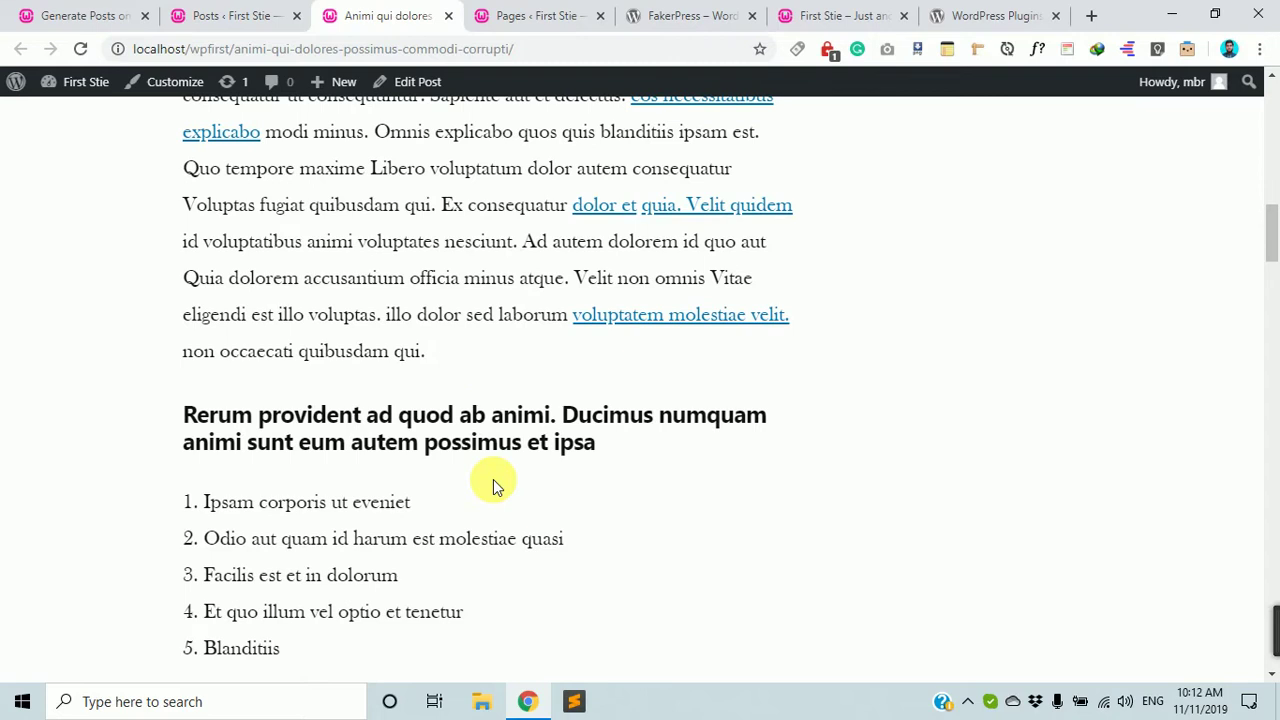
{"action": "scroll", "coordinate": [263, 251], "scroll_direction": "down", "scroll_amount": 5}
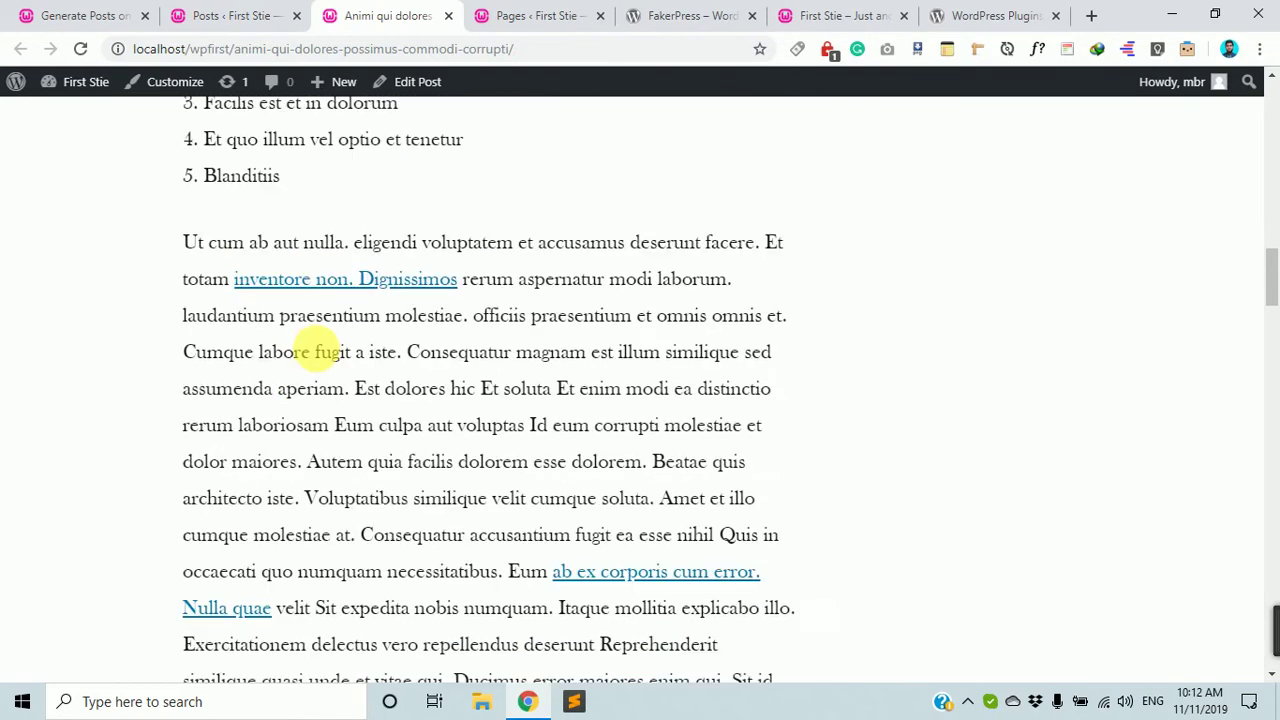
{"action": "scroll", "coordinate": [315, 352], "scroll_direction": "down", "scroll_amount": 11}
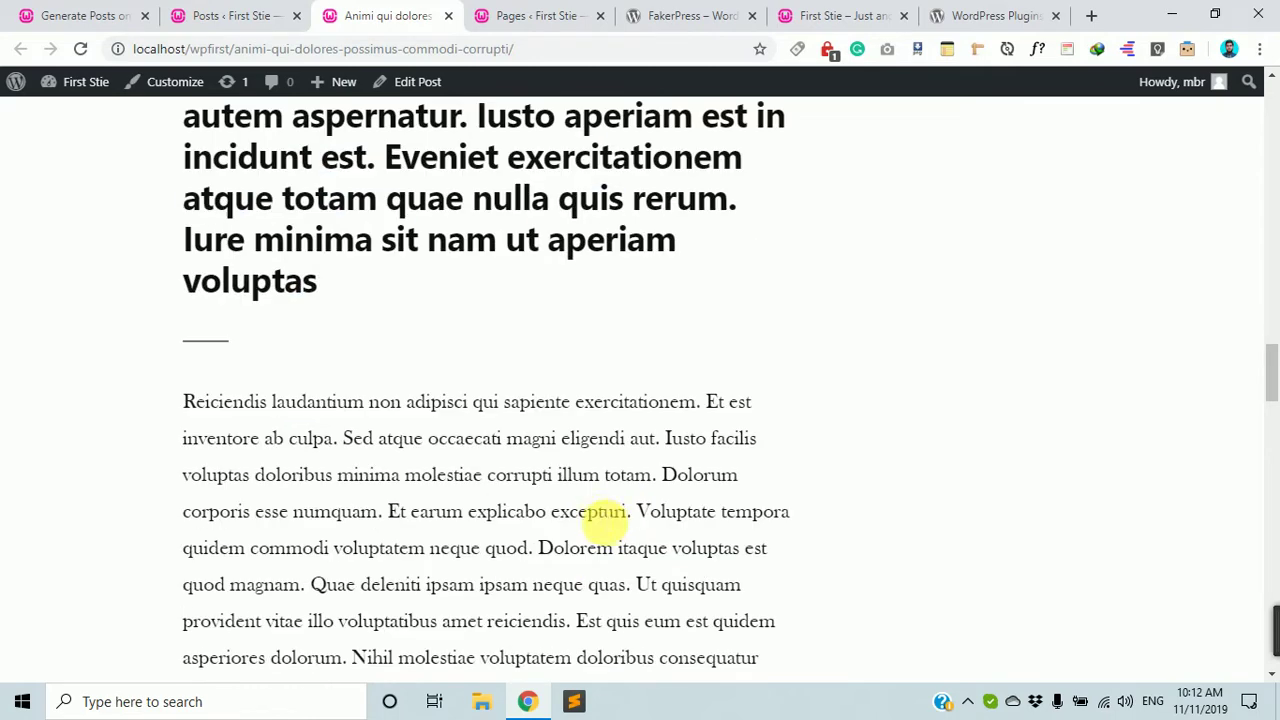
{"action": "scroll", "coordinate": [606, 515], "scroll_direction": "down", "scroll_amount": 9}
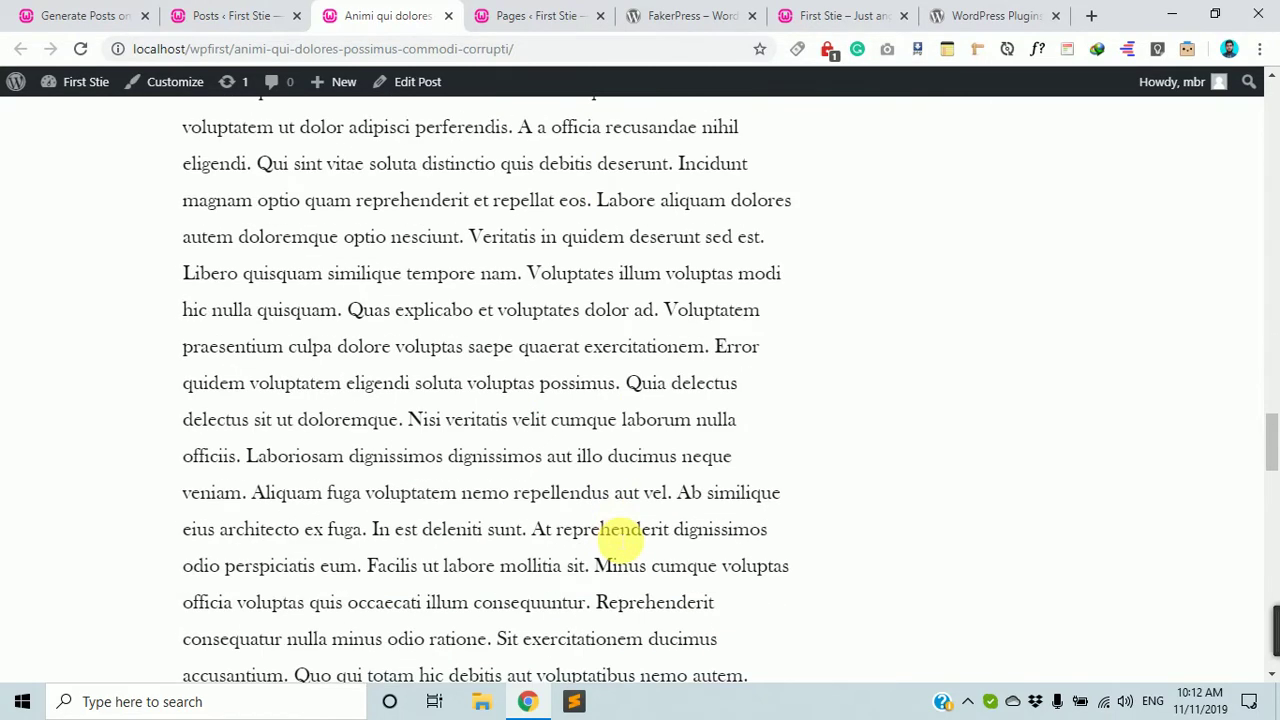
{"action": "scroll", "coordinate": [620, 537], "scroll_direction": "up", "scroll_amount": 4}
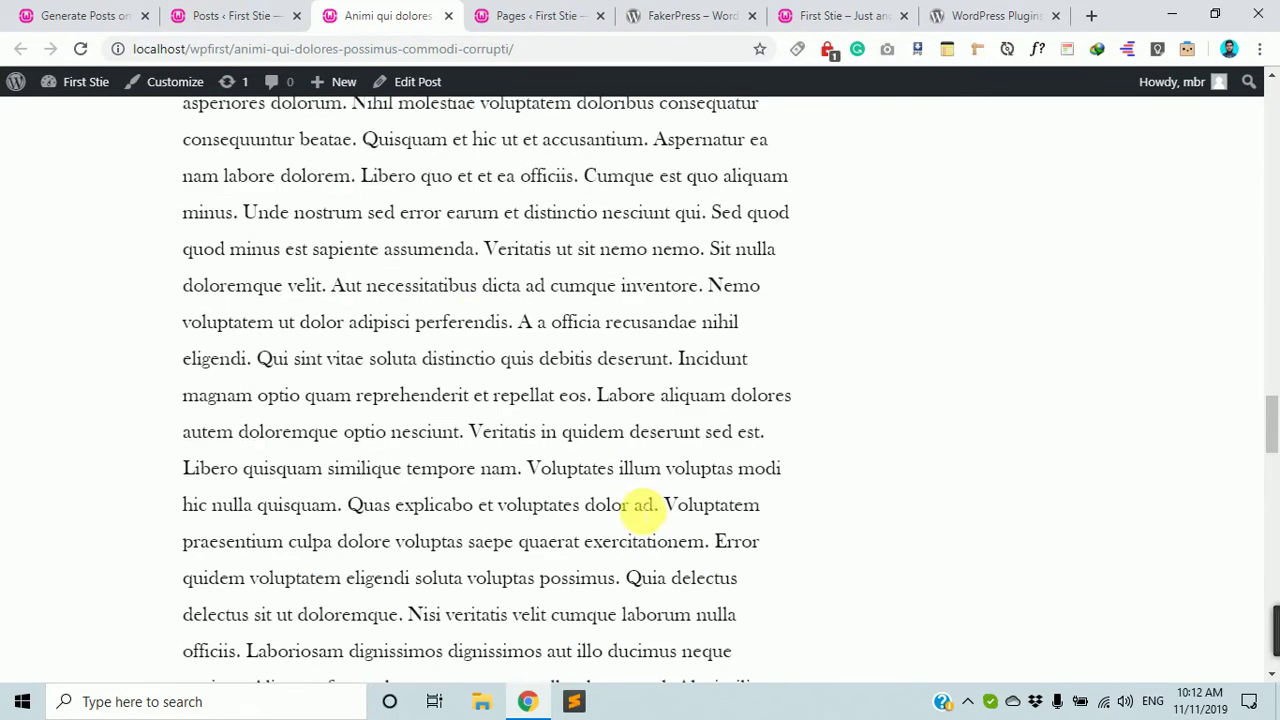
{"action": "scroll", "coordinate": [470, 500], "scroll_direction": "up", "scroll_amount": 5}
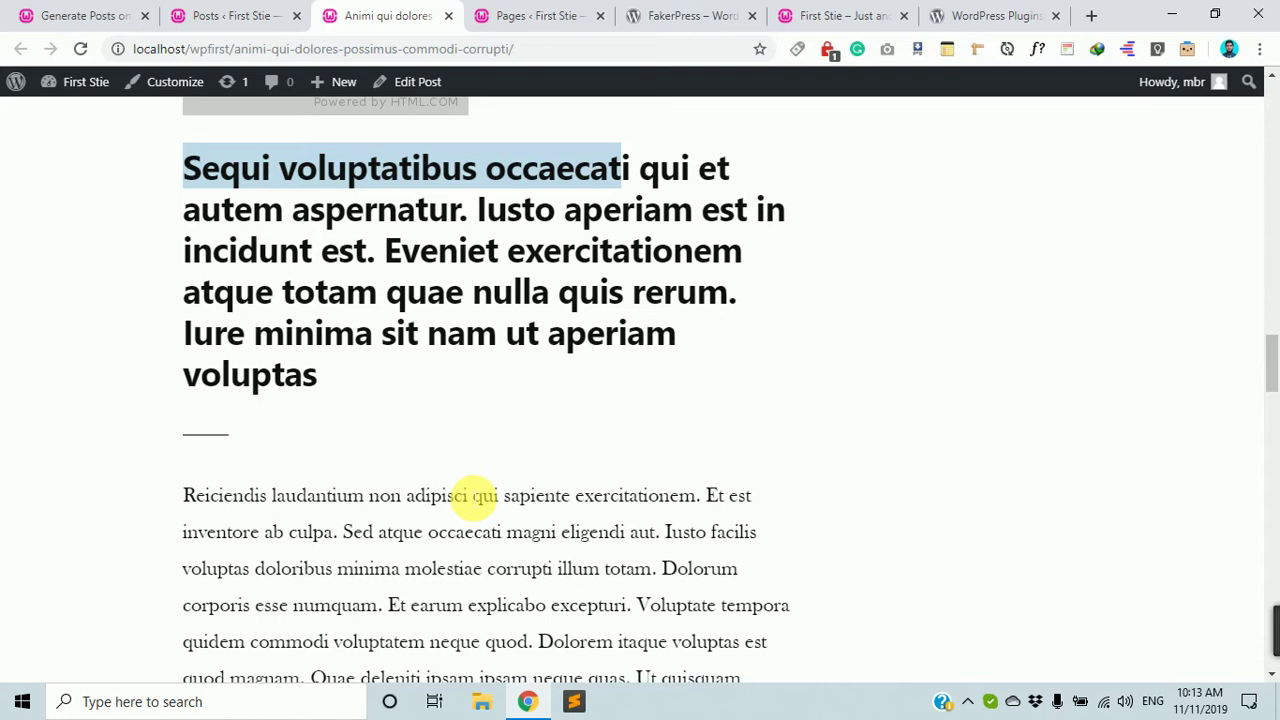
{"action": "scroll", "coordinate": [490, 520], "scroll_direction": "up", "scroll_amount": 5}
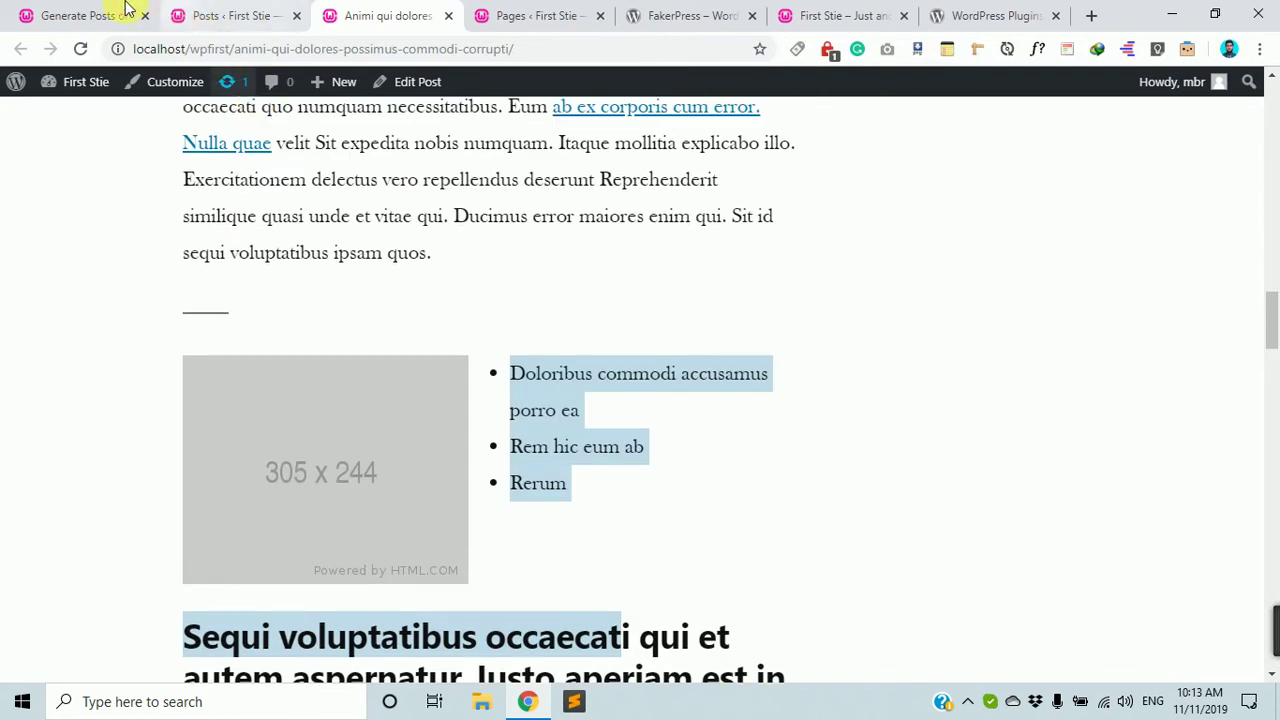
{"action": "left_click", "coordinate": [125, 12]}
{"action": "scroll", "coordinate": [571, 471], "scroll_direction": "up", "scroll_amount": 10}
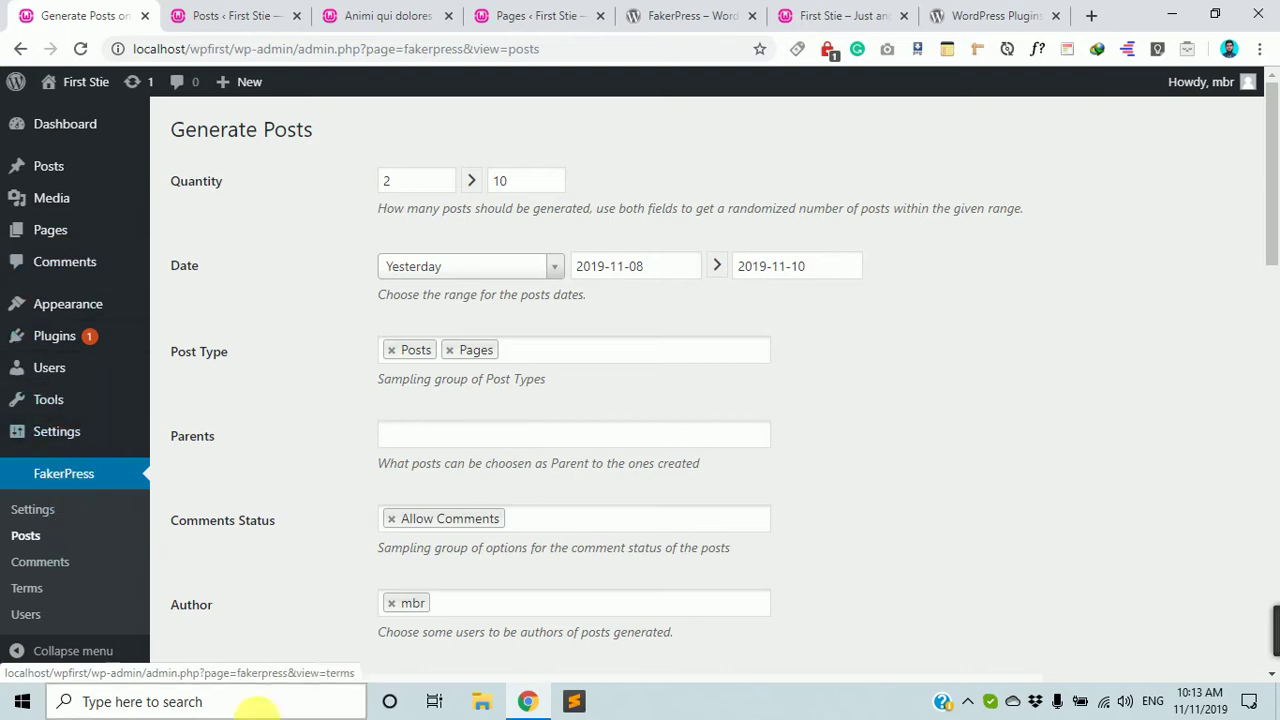
Go to Plugins > Add New and search for 'shortcode ultimate'.
{"action": "left_click", "coordinate": [68, 346]}
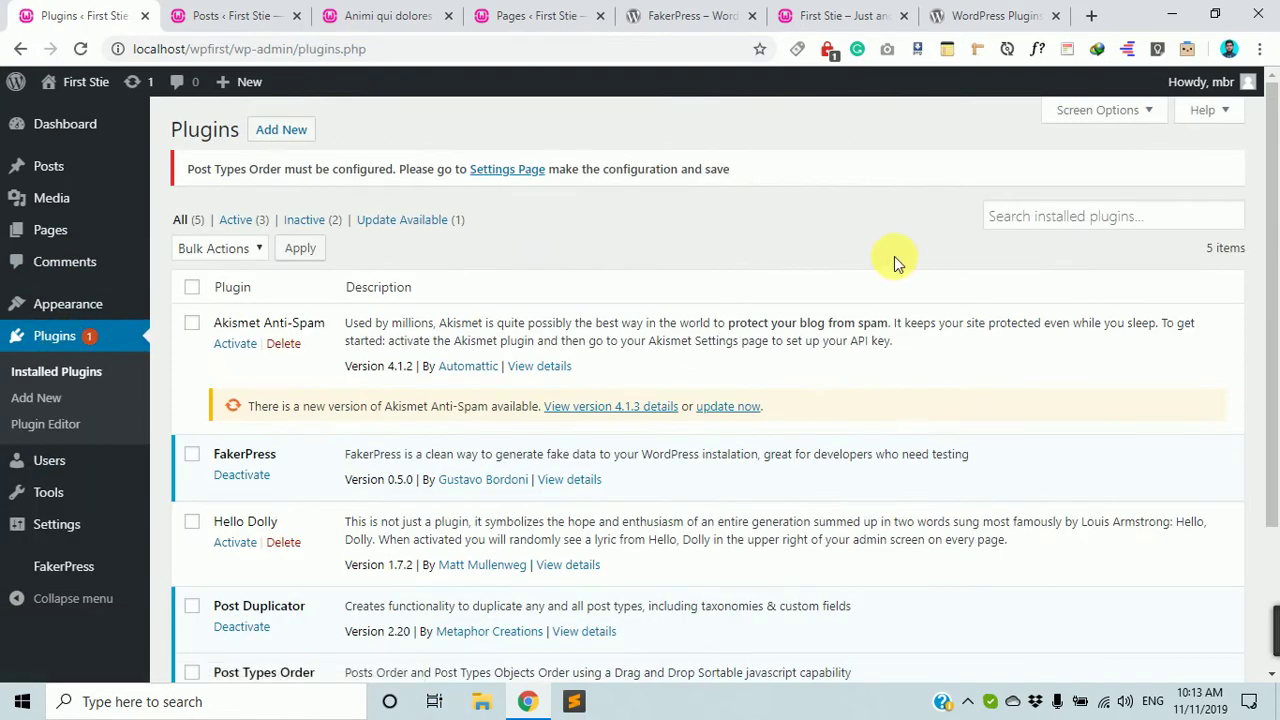
{"action": "left_click", "coordinate": [296, 133]}
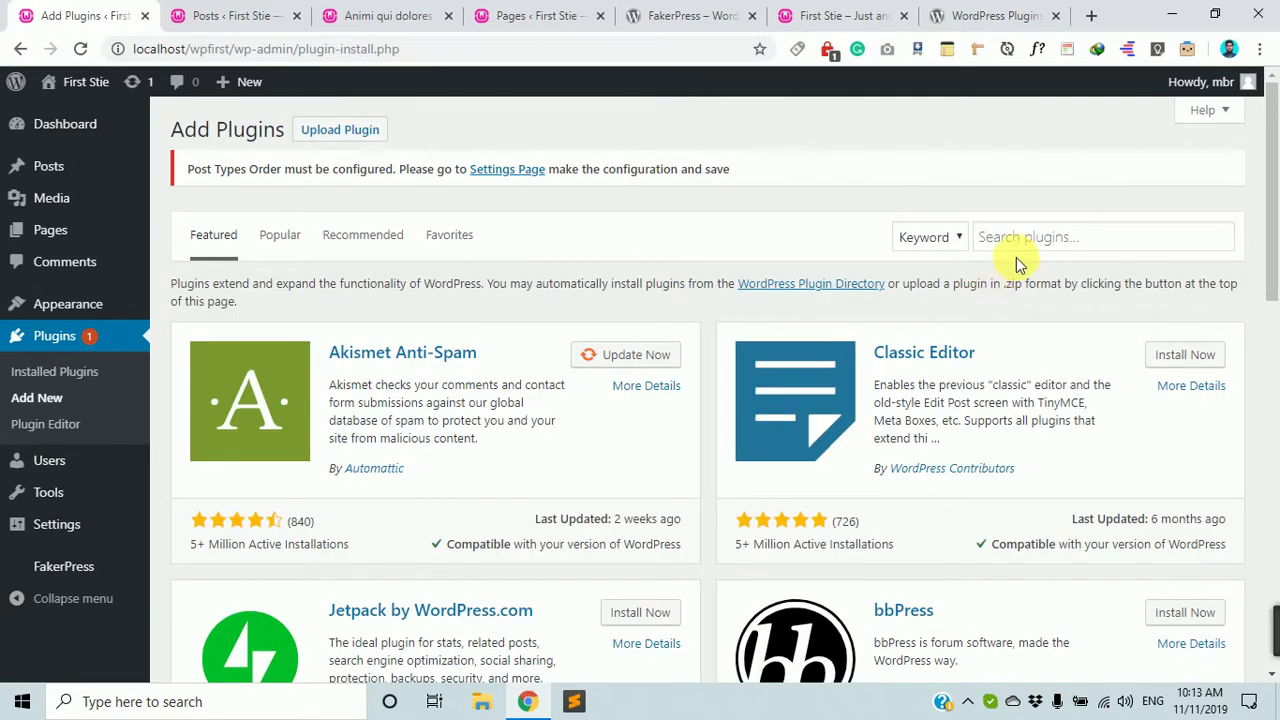
{"action": "left_click", "coordinate": [1040, 240]}
{"action": "type", "text": "short"}
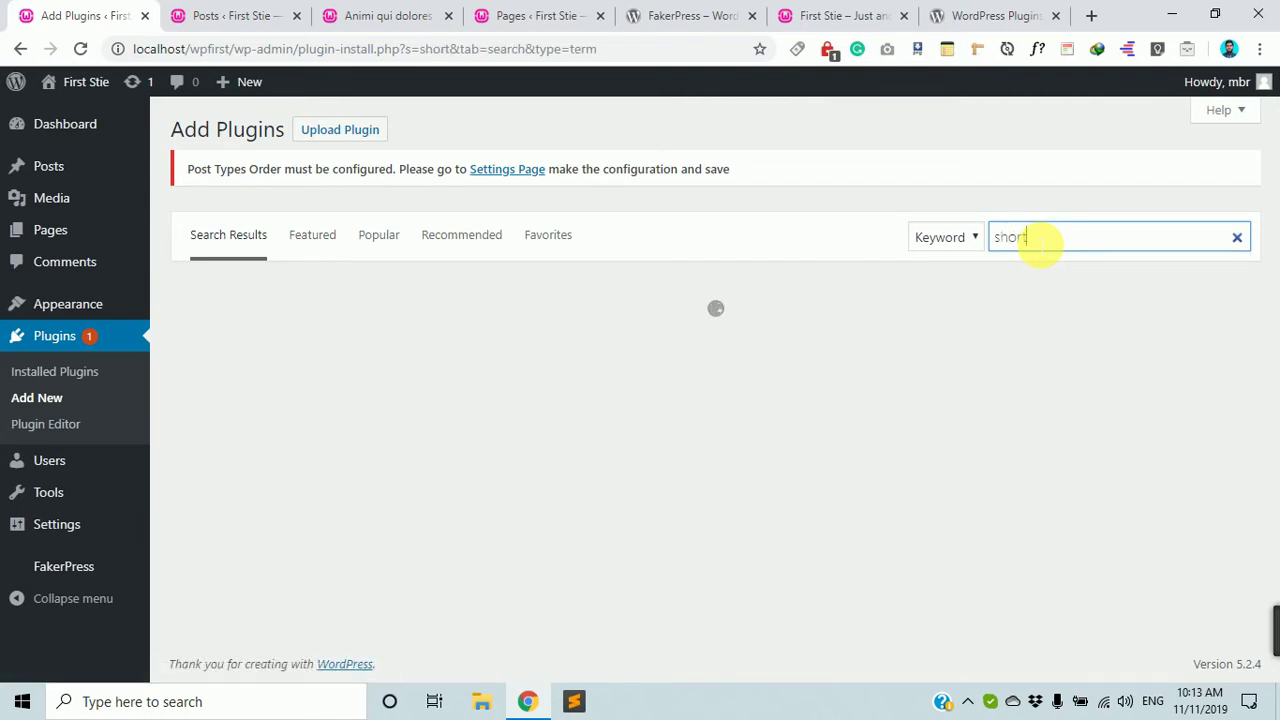
{"action": "type", "text": "code"}
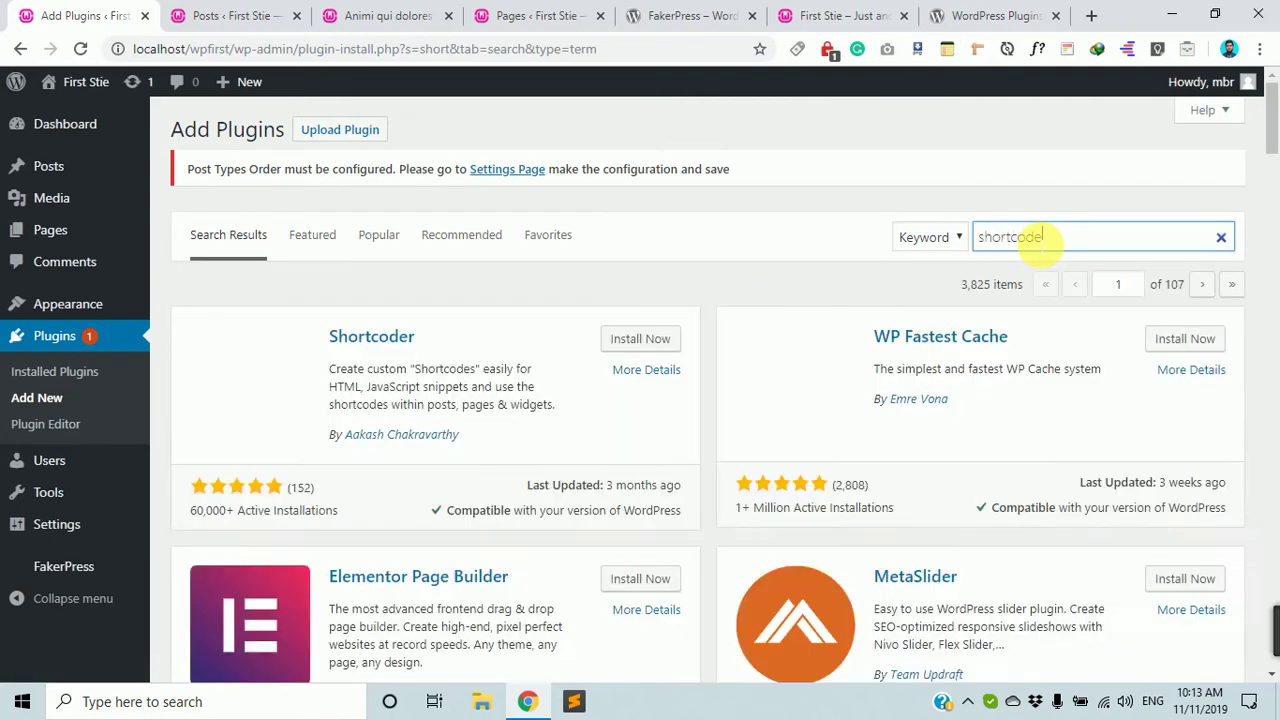
{"action": "type", "text": " ultimate"}
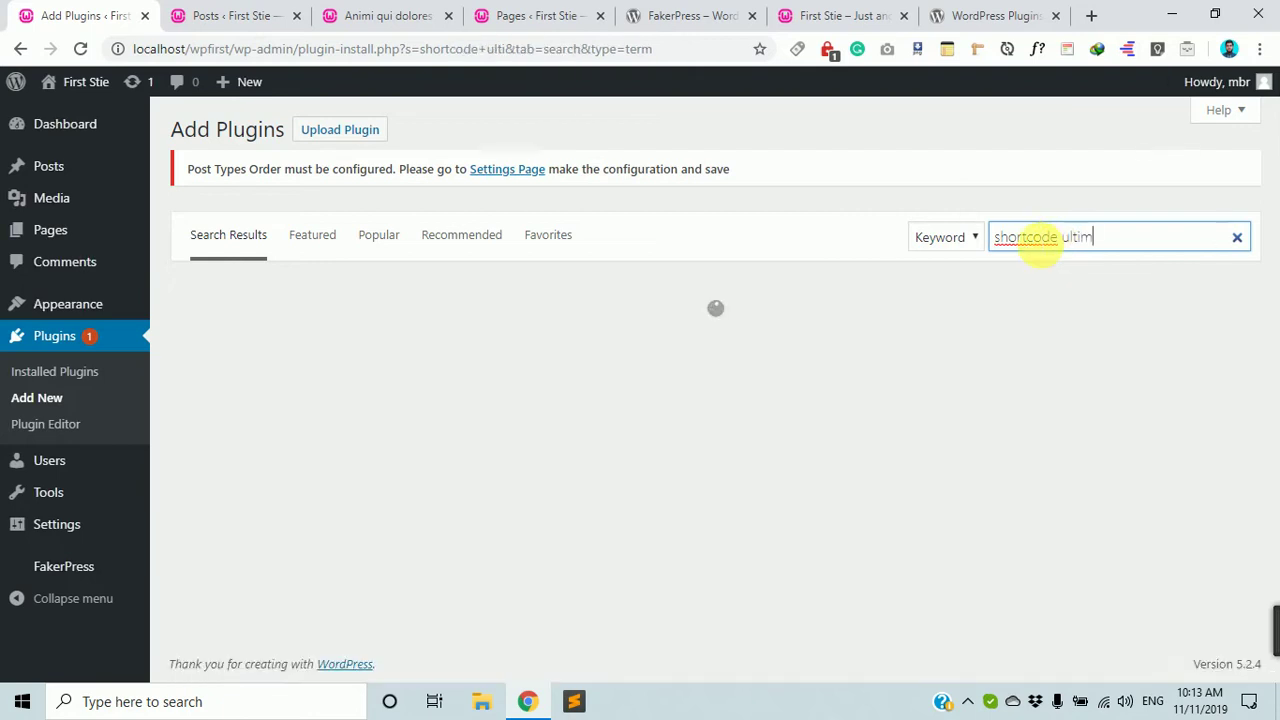
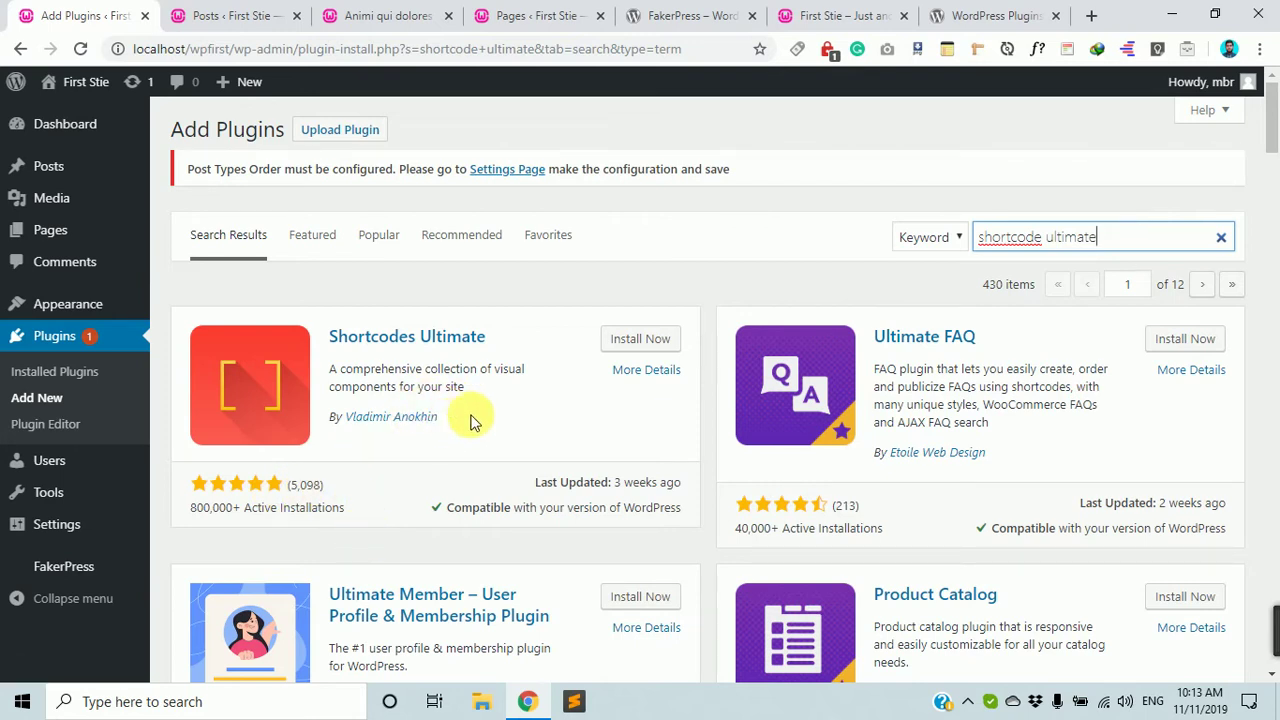
Install Shortcodes Ultimate from the Add Plugins search results.
{"action": "left_click", "coordinate": [637, 340]}
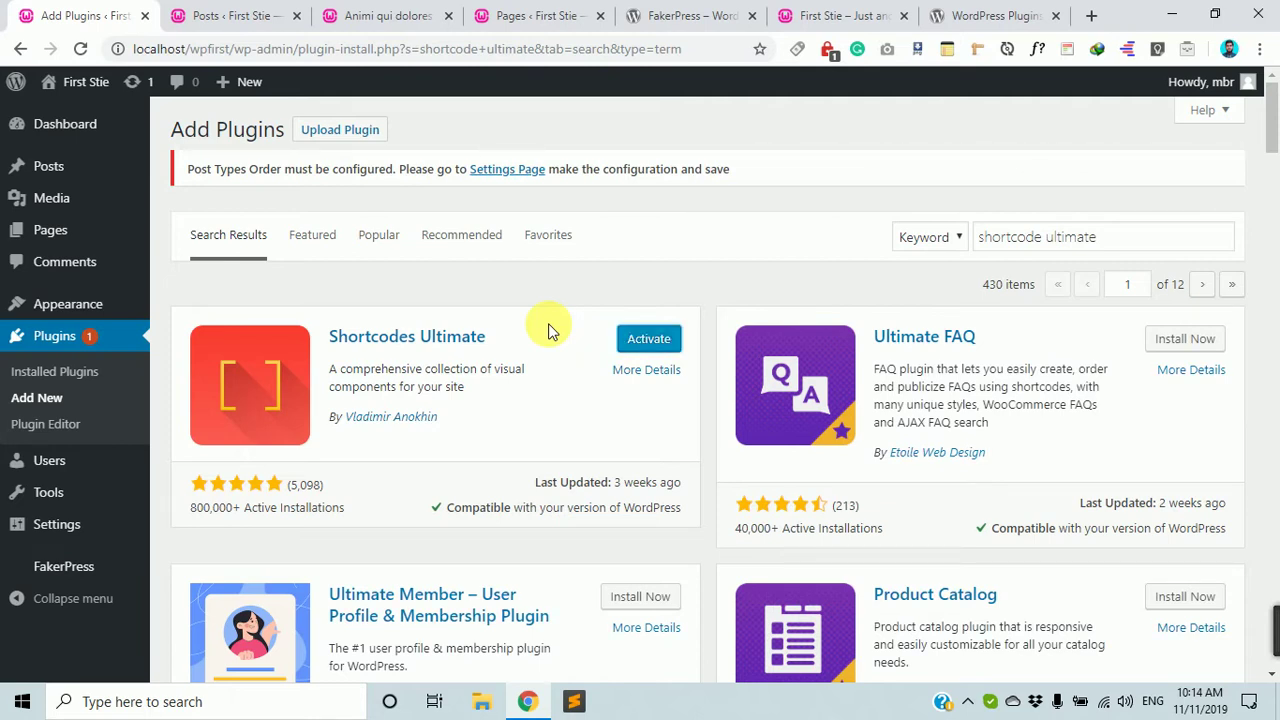
Activate Shortcodes Ultimate and confirm it in the installed Plugins list.
{"action": "left_click", "coordinate": [662, 342]}
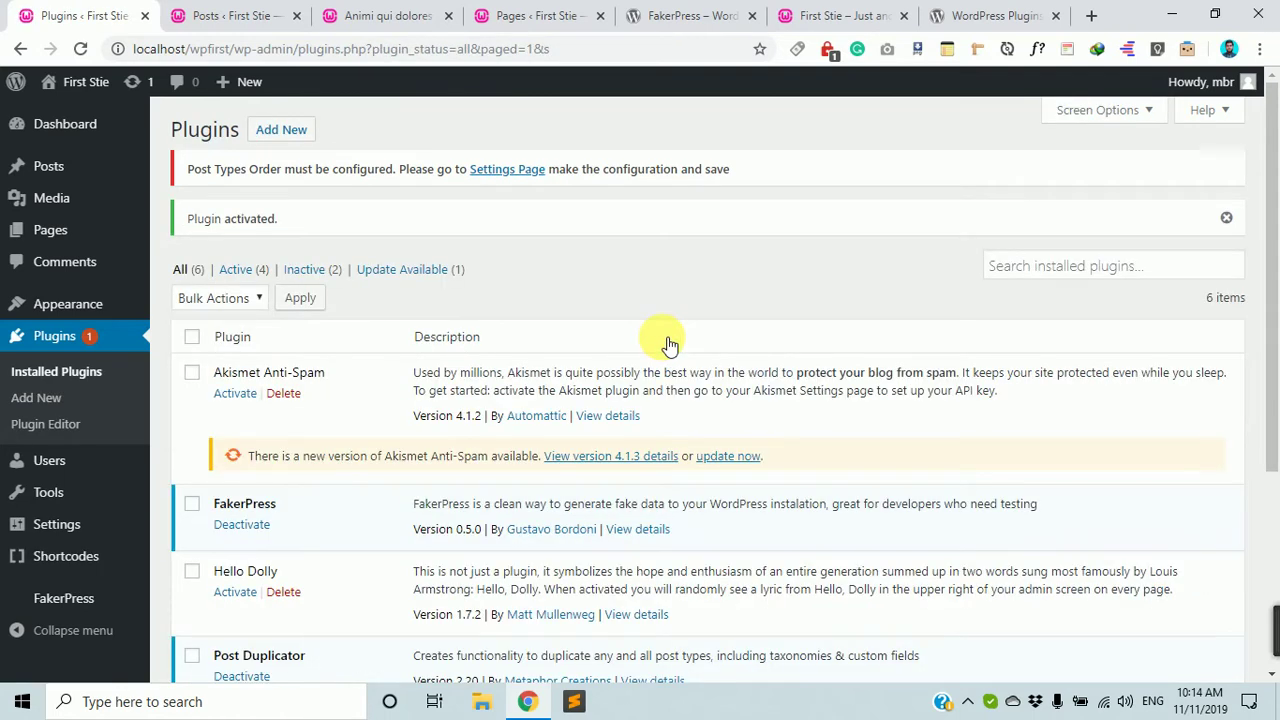
{"action": "scroll", "coordinate": [148, 495], "scroll_direction": "down", "scroll_amount": 3}
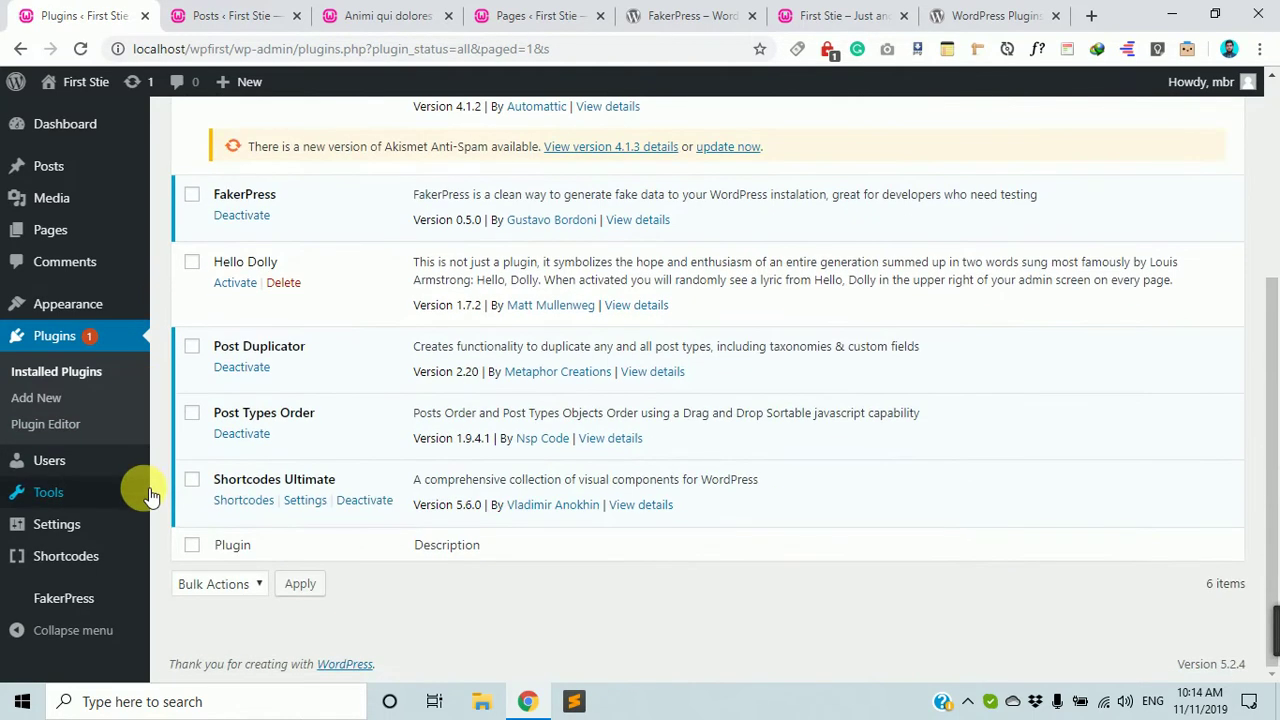
{"action": "scroll", "coordinate": [148, 495], "scroll_direction": "up", "scroll_amount": 3}
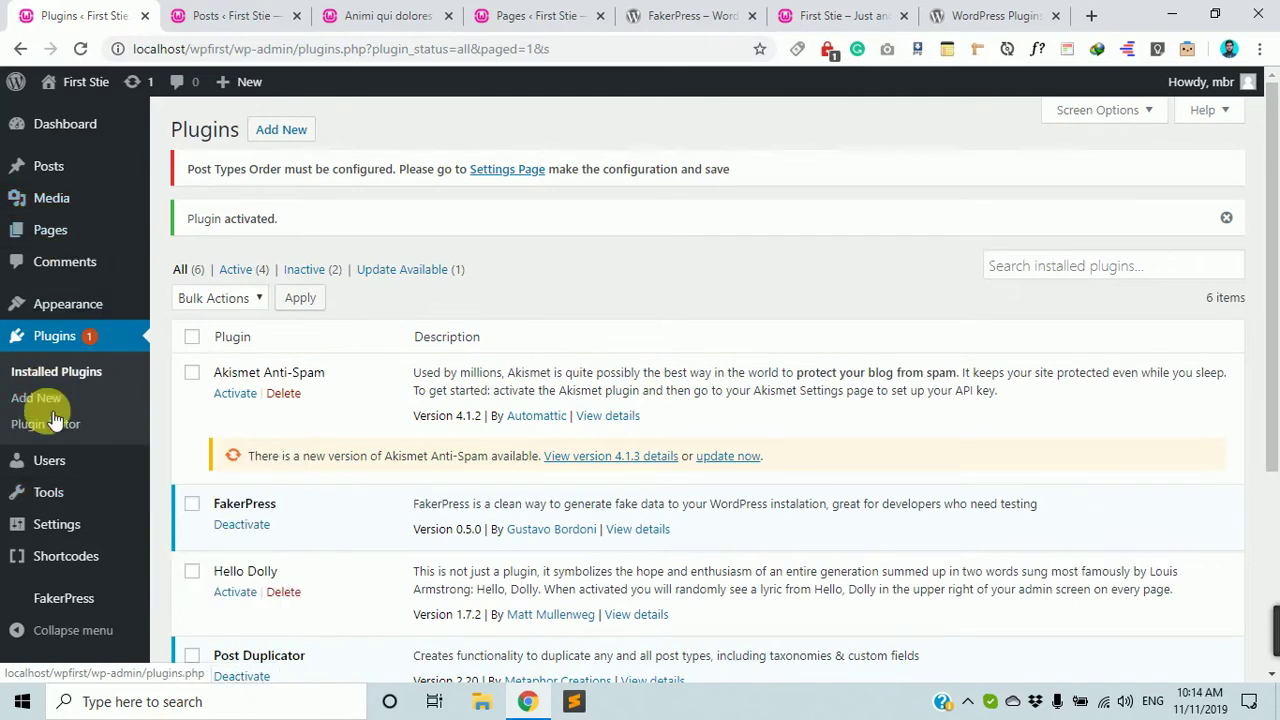
{"action": "scroll", "coordinate": [50, 500], "scroll_direction": "down", "scroll_amount": 1}
{"action": "mouse_move", "coordinate": [50, 550]}
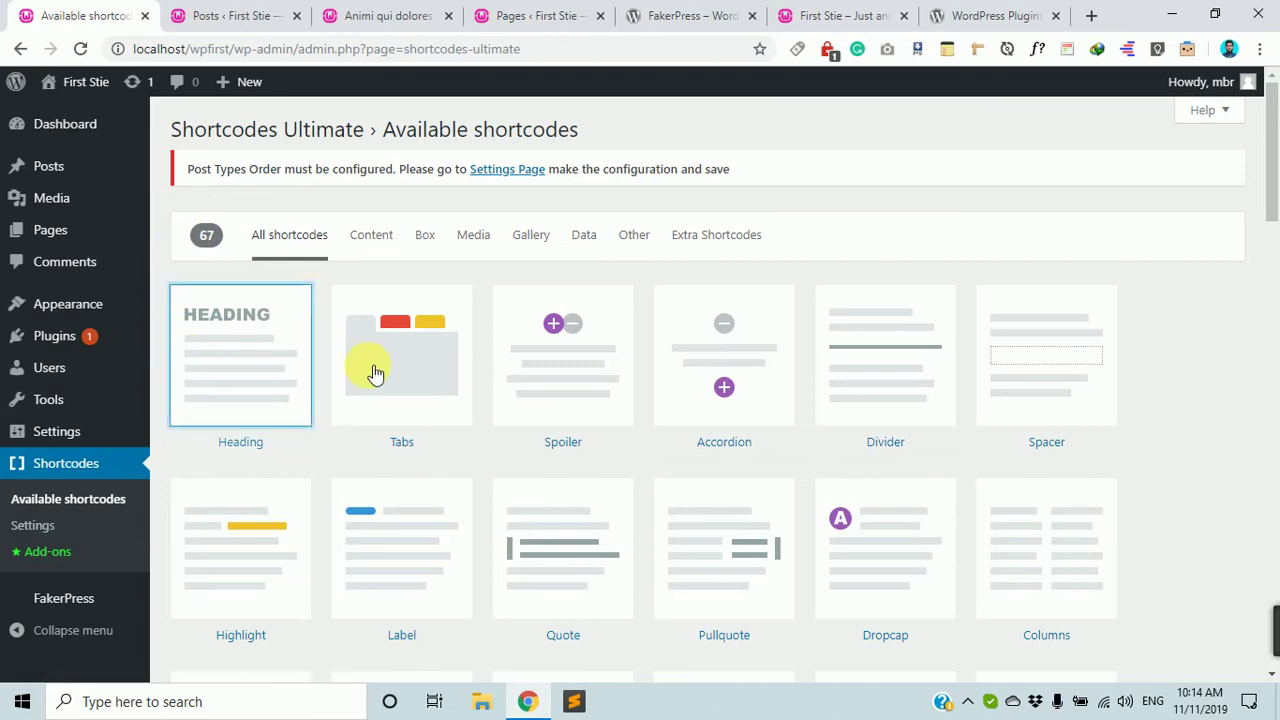
Scroll up and down through the grid of all 67 available shortcode tiles.
{"action": "scroll", "coordinate": [891, 543], "scroll_direction": "down", "scroll_amount": 8}
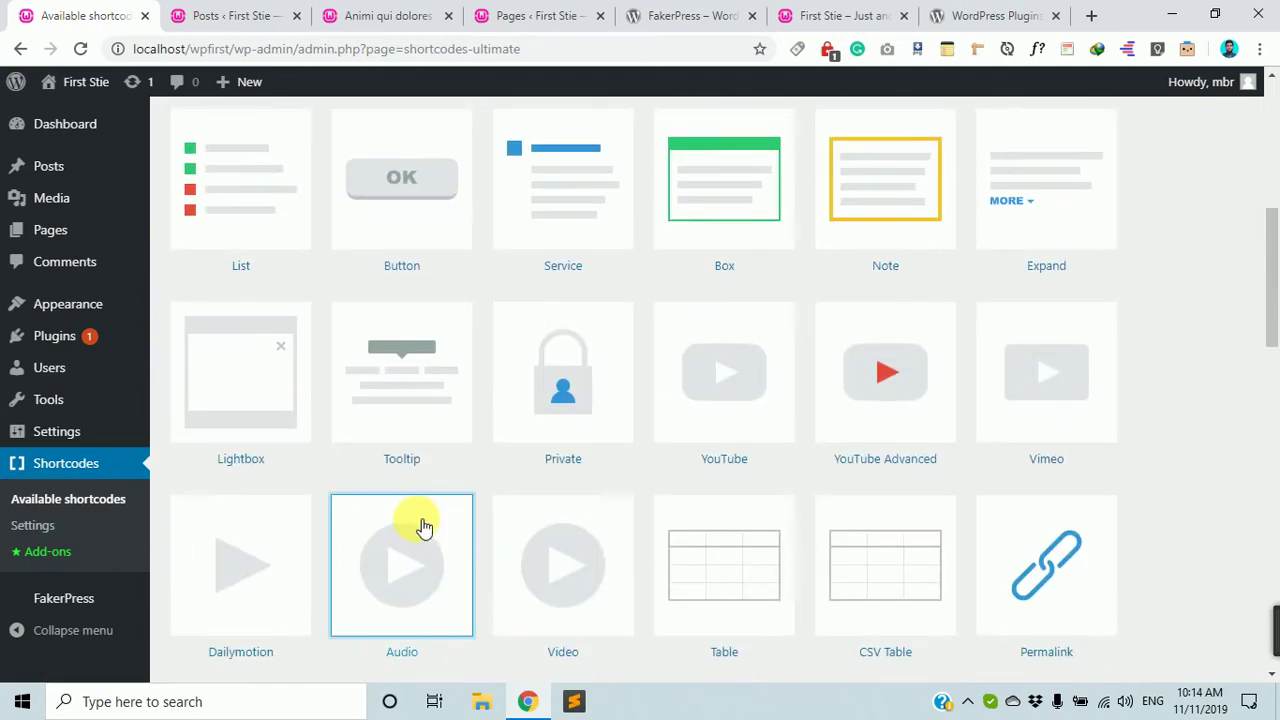
{"action": "scroll", "coordinate": [422, 525], "scroll_direction": "down", "scroll_amount": 7}
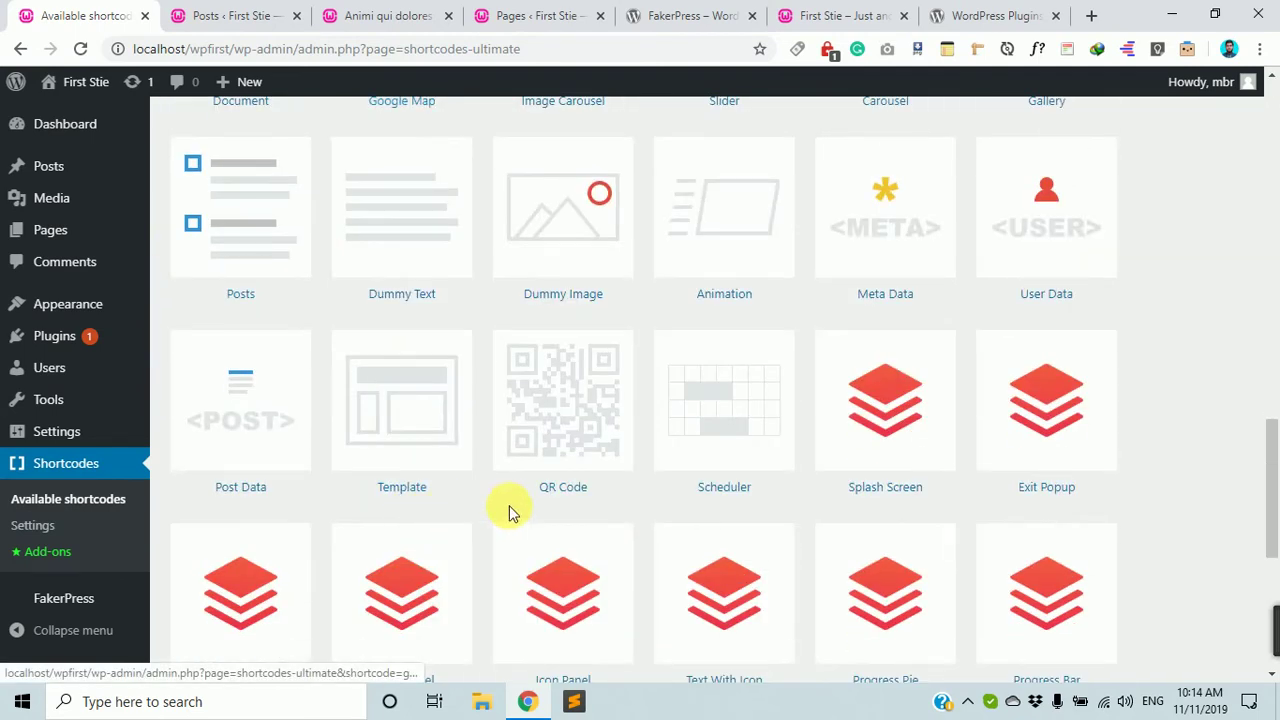
{"action": "scroll", "coordinate": [386, 423], "scroll_direction": "up", "scroll_amount": 6}
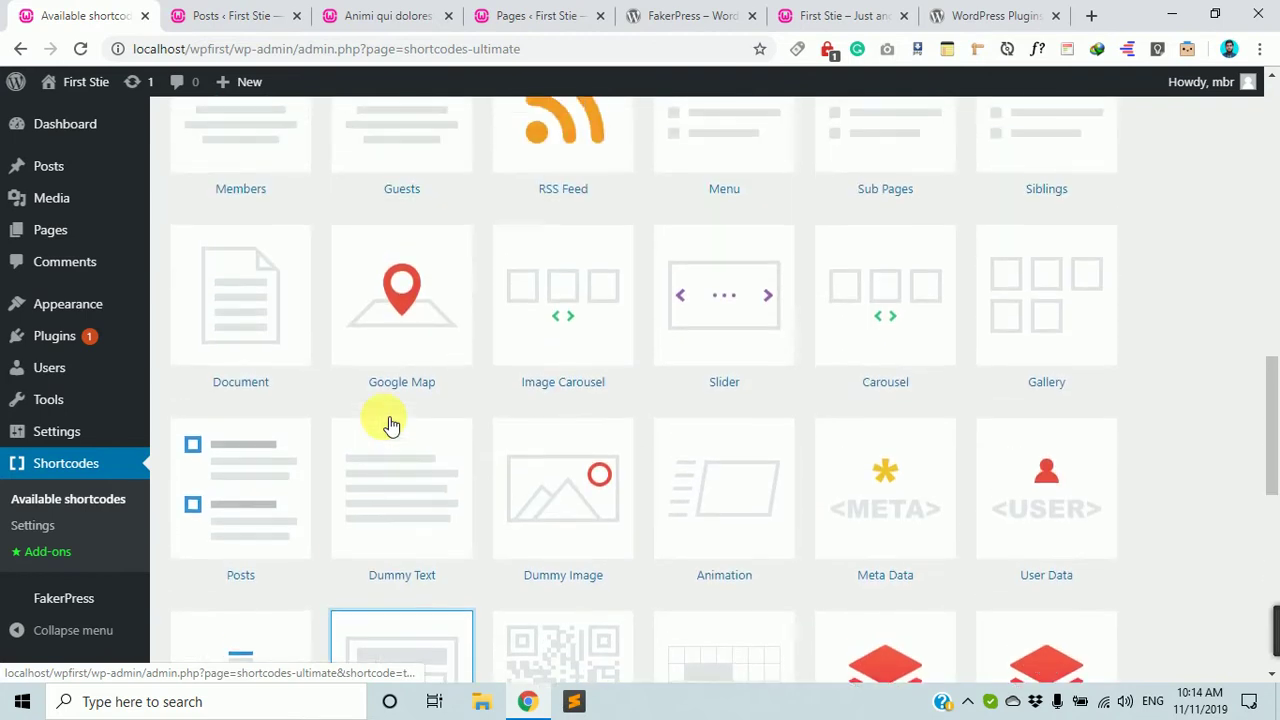
{"action": "scroll", "coordinate": [390, 425], "scroll_direction": "up", "scroll_amount": 9}
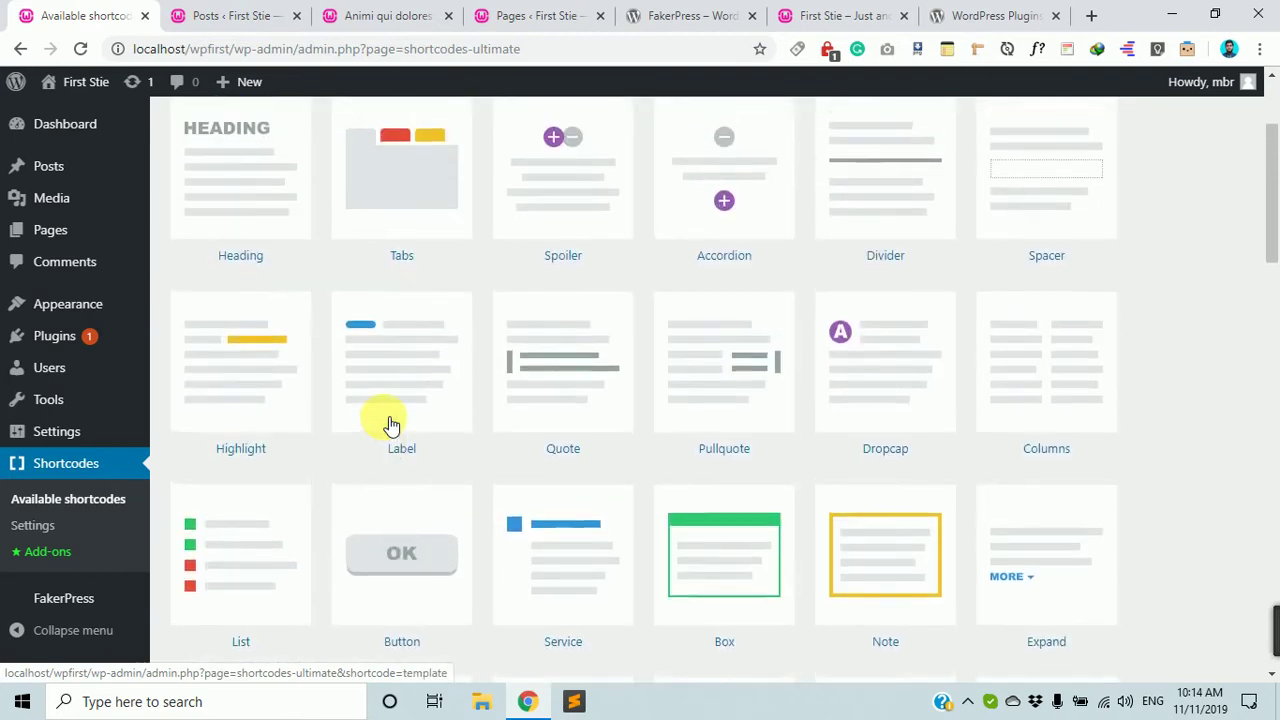
{"action": "scroll", "coordinate": [390, 425], "scroll_direction": "down", "scroll_amount": 15}
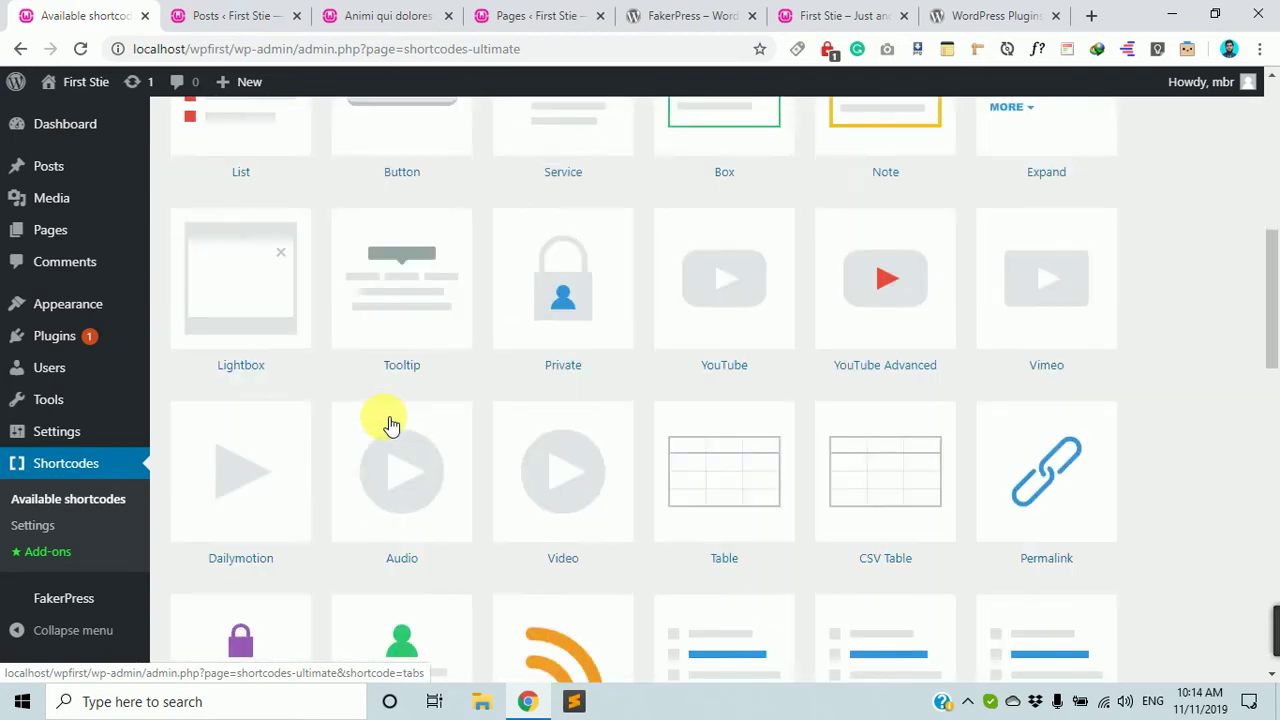
{"action": "scroll", "coordinate": [390, 472], "scroll_direction": "down", "scroll_amount": 3}
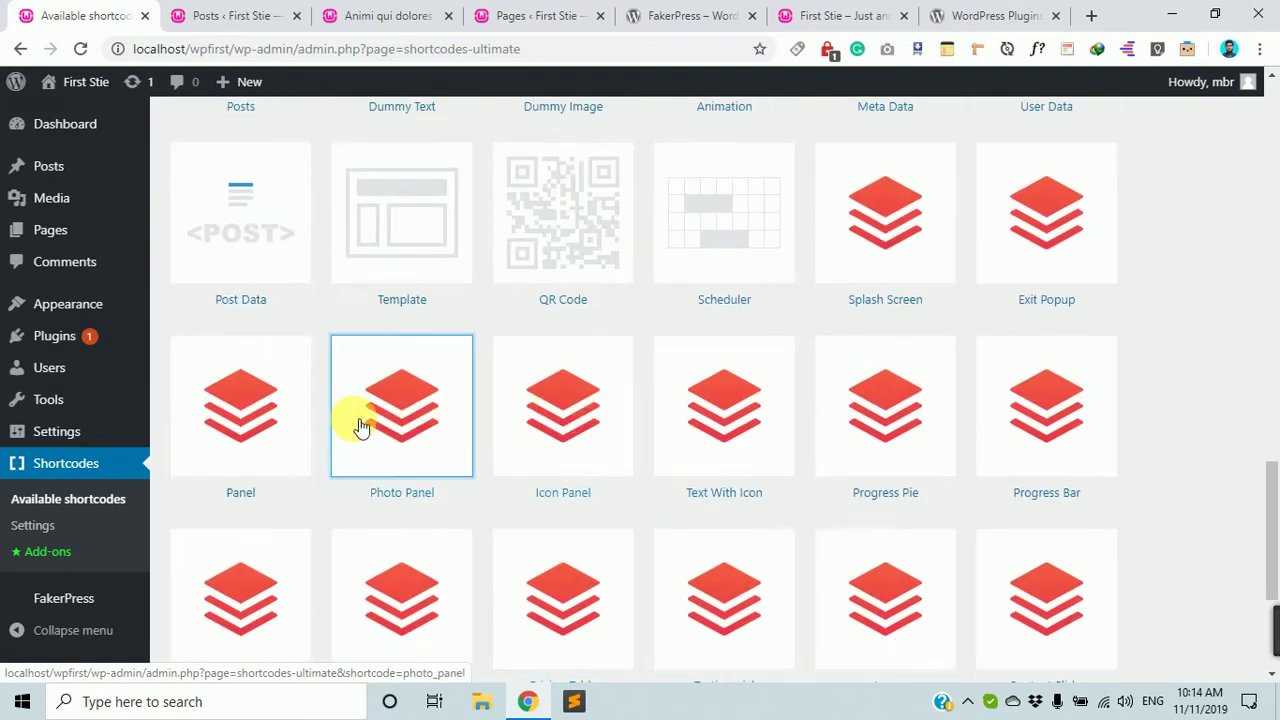
{"action": "scroll", "coordinate": [371, 480], "scroll_direction": "down", "scroll_amount": 3}
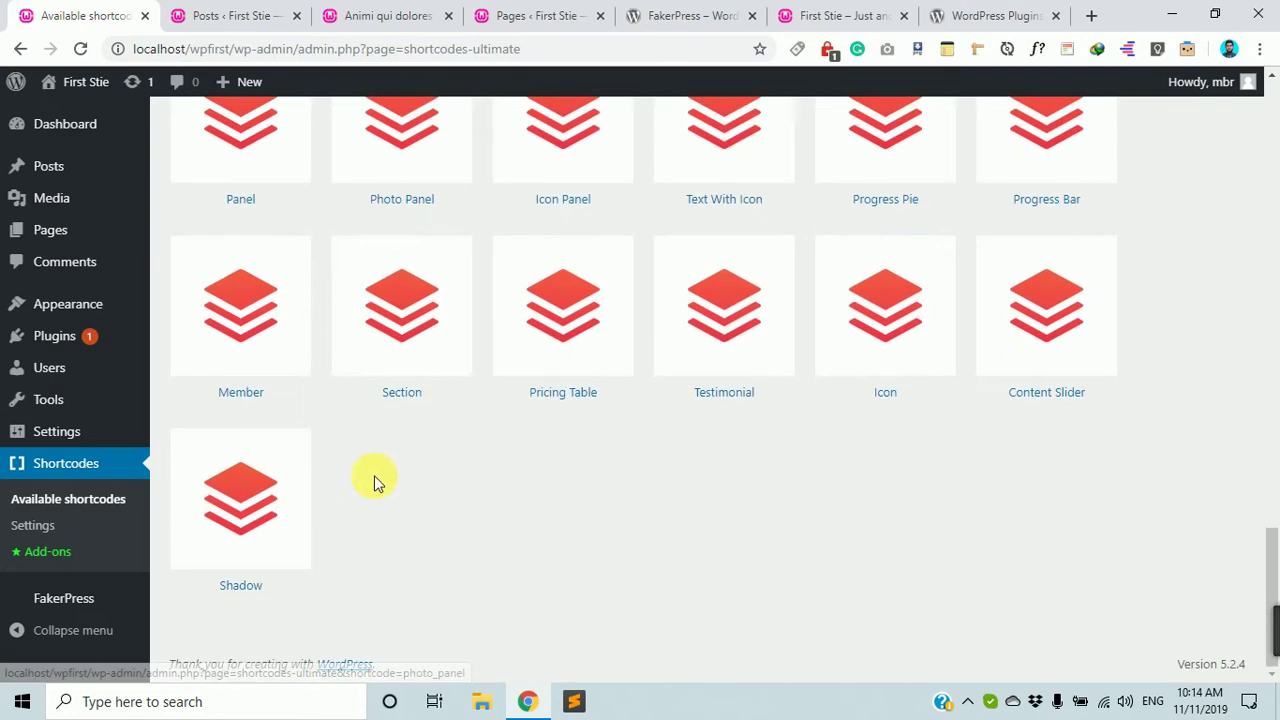
{"action": "scroll", "coordinate": [770, 372], "scroll_direction": "up", "scroll_amount": 4}
{"action": "scroll", "coordinate": [597, 328], "scroll_direction": "up", "scroll_amount": 15}
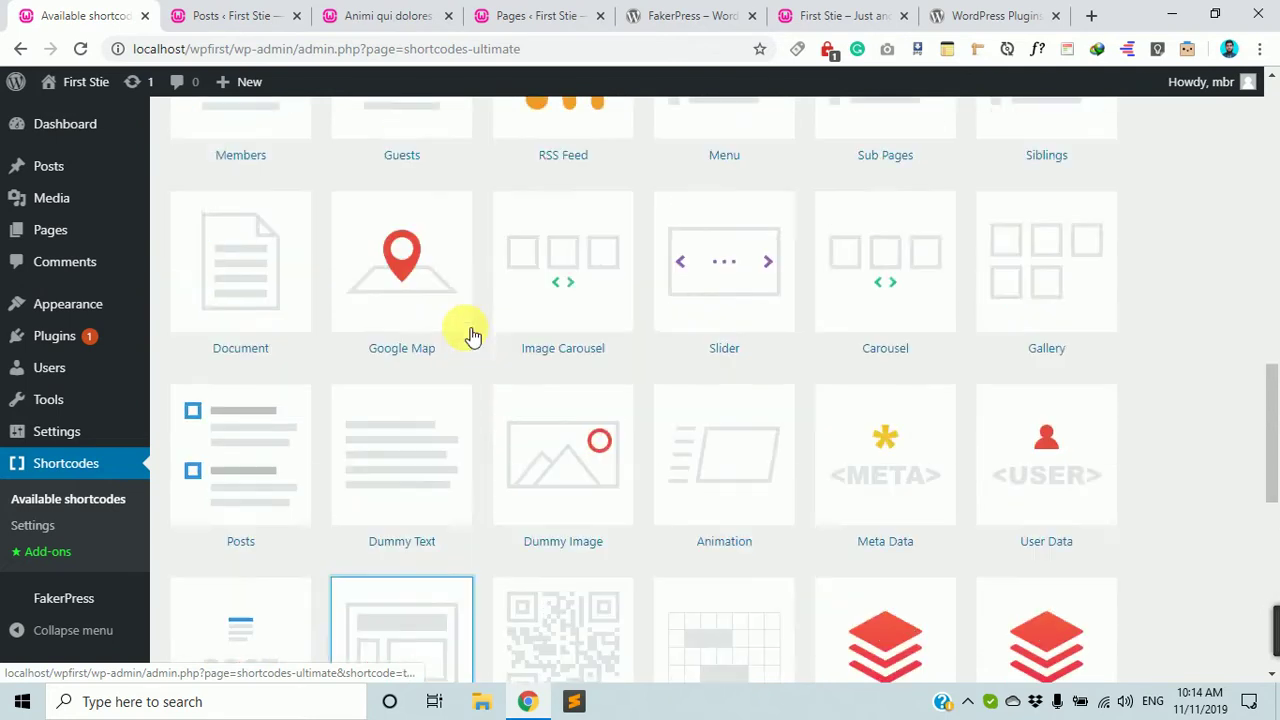
{"action": "scroll", "coordinate": [680, 374], "scroll_direction": "up", "scroll_amount": 2}
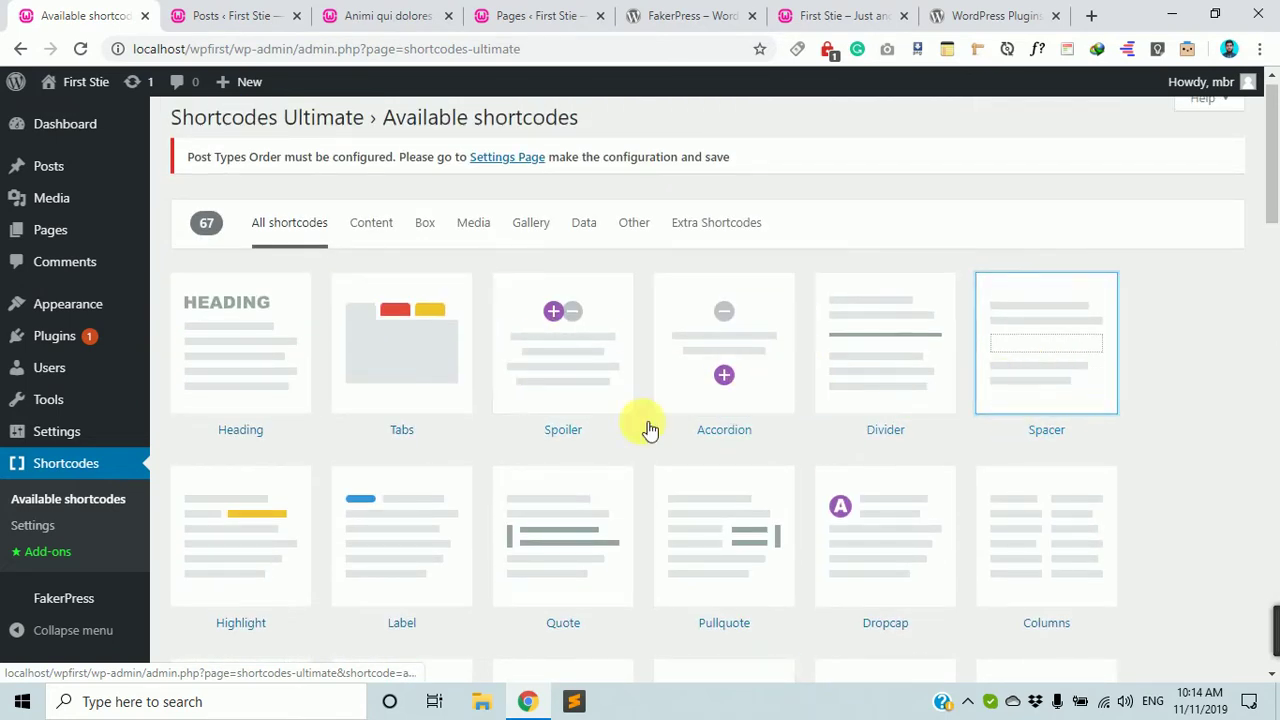
{"action": "scroll", "coordinate": [617, 436], "scroll_direction": "down", "scroll_amount": 2}
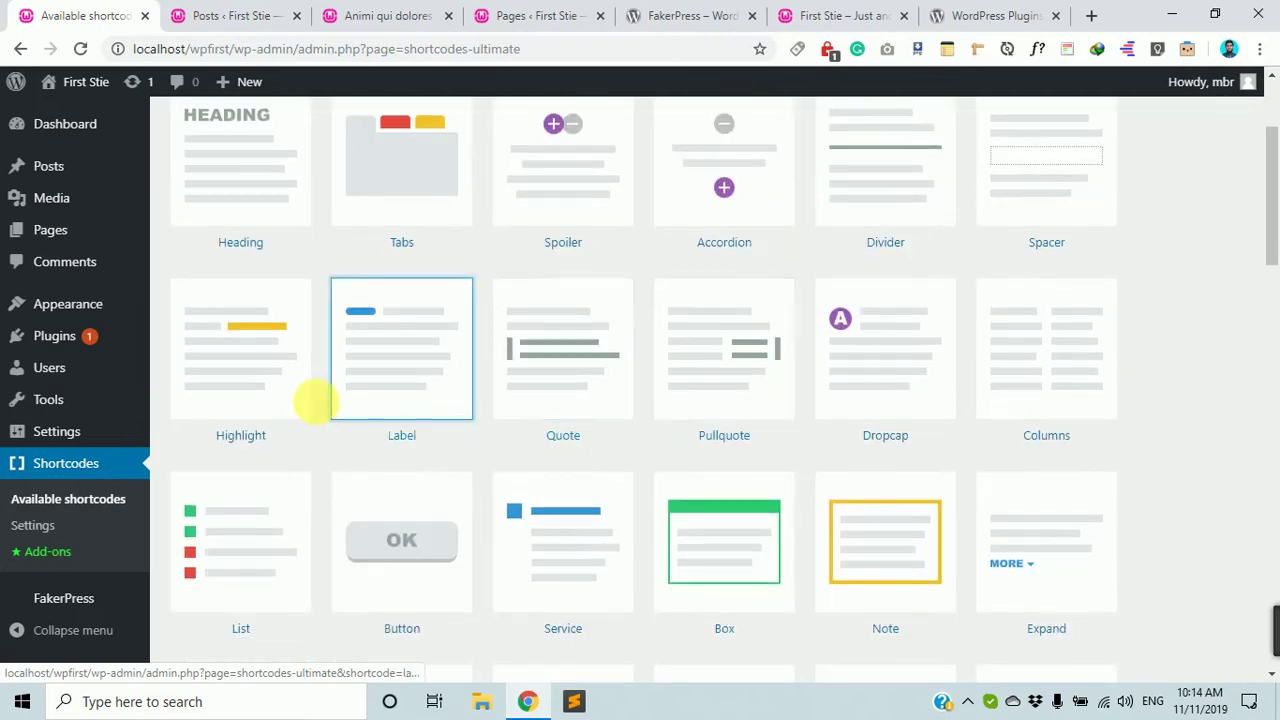
{"action": "scroll", "coordinate": [371, 463], "scroll_direction": "down", "scroll_amount": 3}
{"action": "scroll", "coordinate": [960, 480], "scroll_direction": "up", "scroll_amount": 4}
{"action": "scroll", "coordinate": [770, 478], "scroll_direction": "up", "scroll_amount": 1}
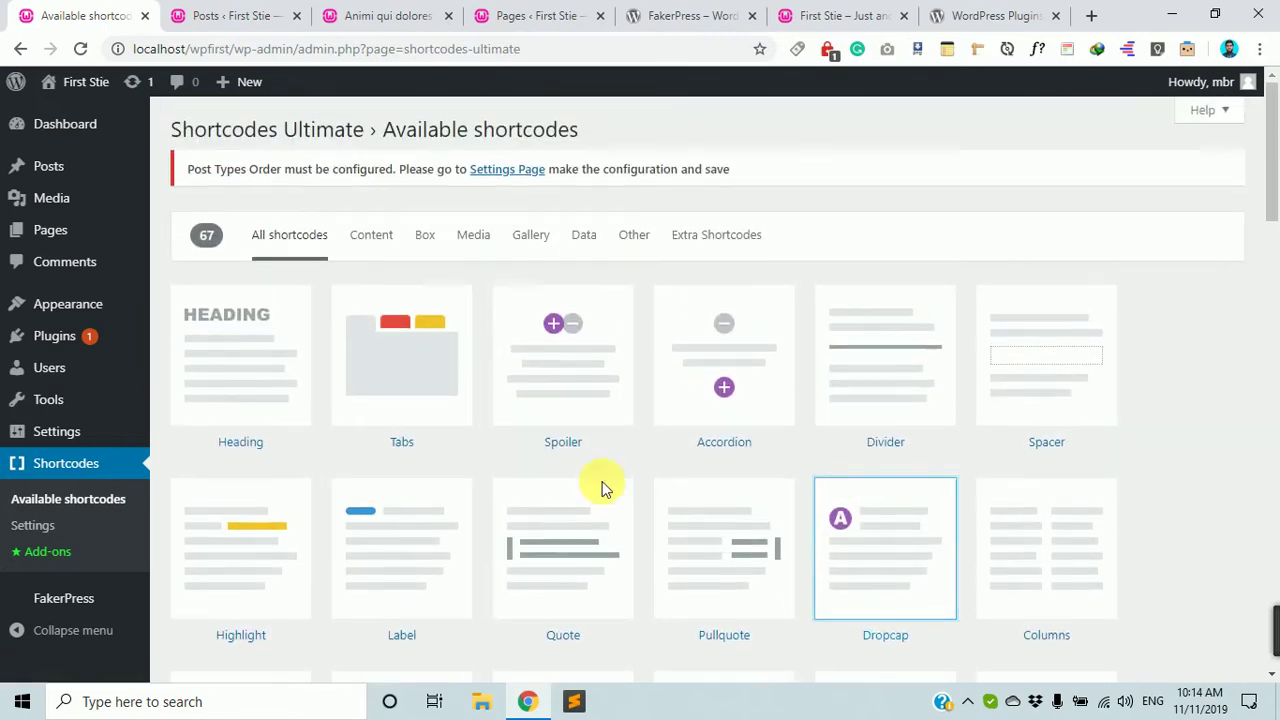
{"action": "scroll", "coordinate": [830, 450], "scroll_direction": "down", "scroll_amount": 2}
{"action": "scroll", "coordinate": [811, 492], "scroll_direction": "down", "scroll_amount": 10}
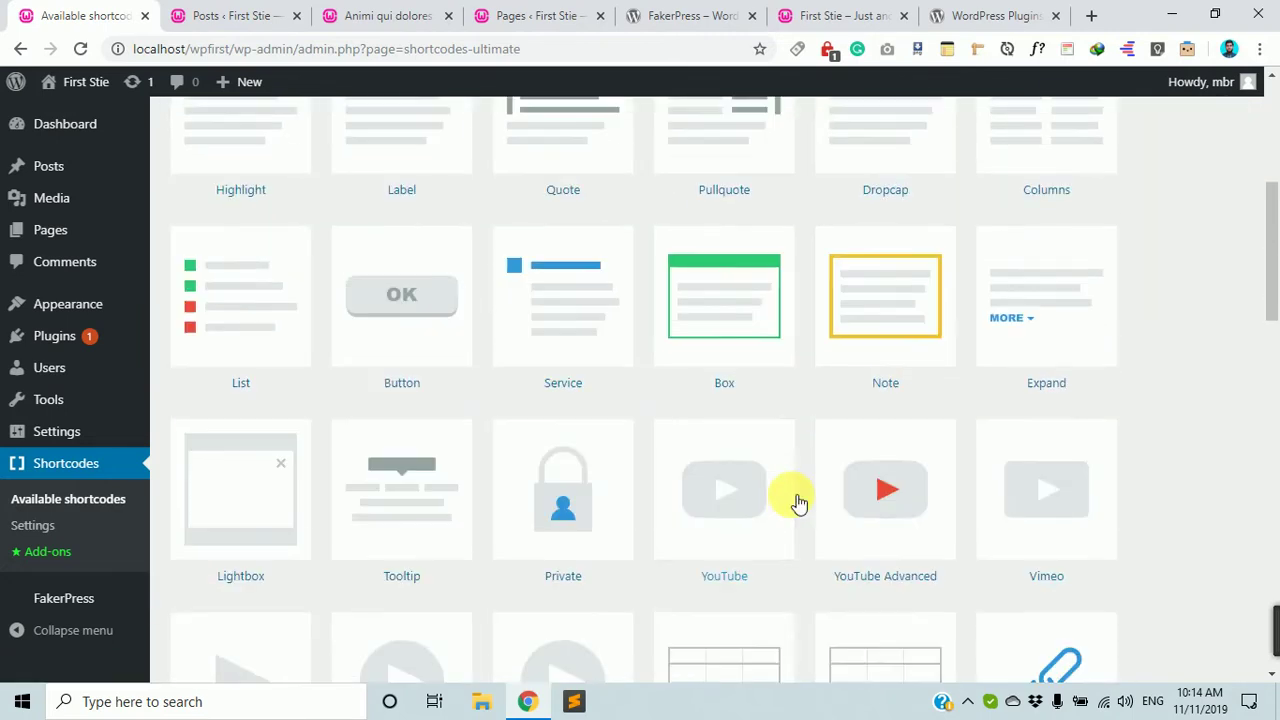
{"action": "scroll", "coordinate": [729, 430], "scroll_direction": "down", "scroll_amount": 7}
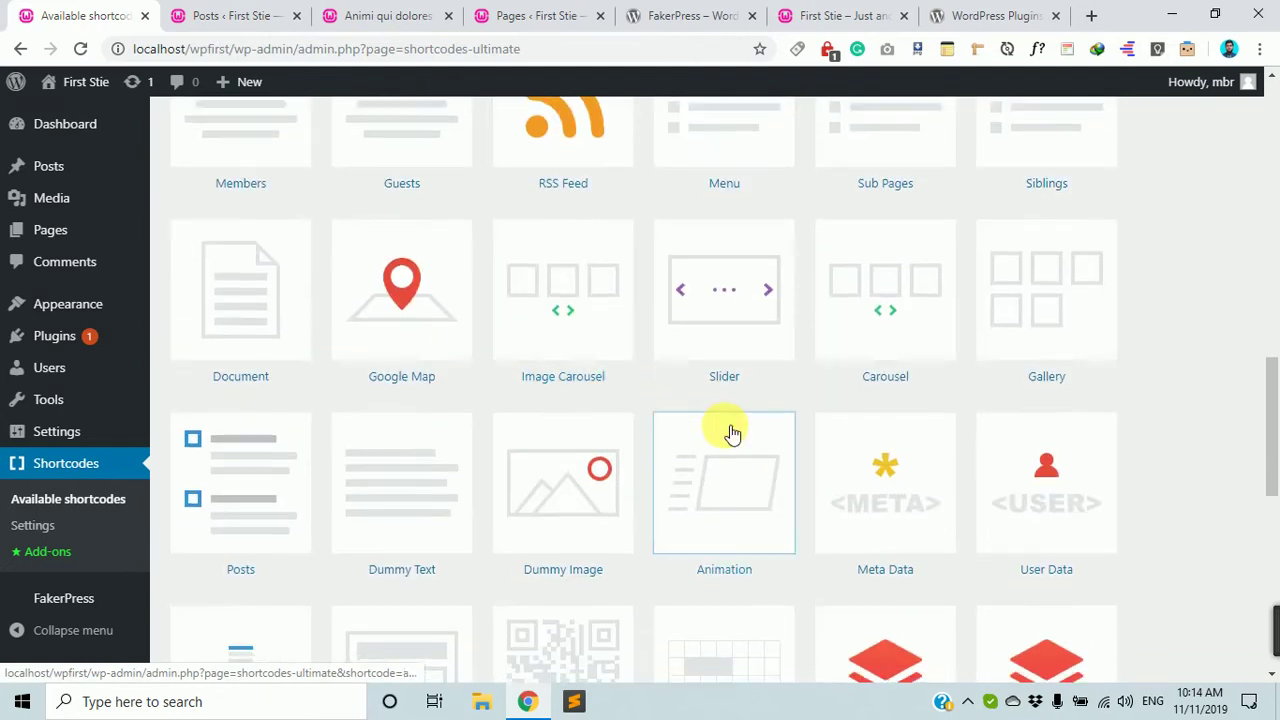
{"action": "scroll", "coordinate": [733, 433], "scroll_direction": "up", "scroll_amount": 5}
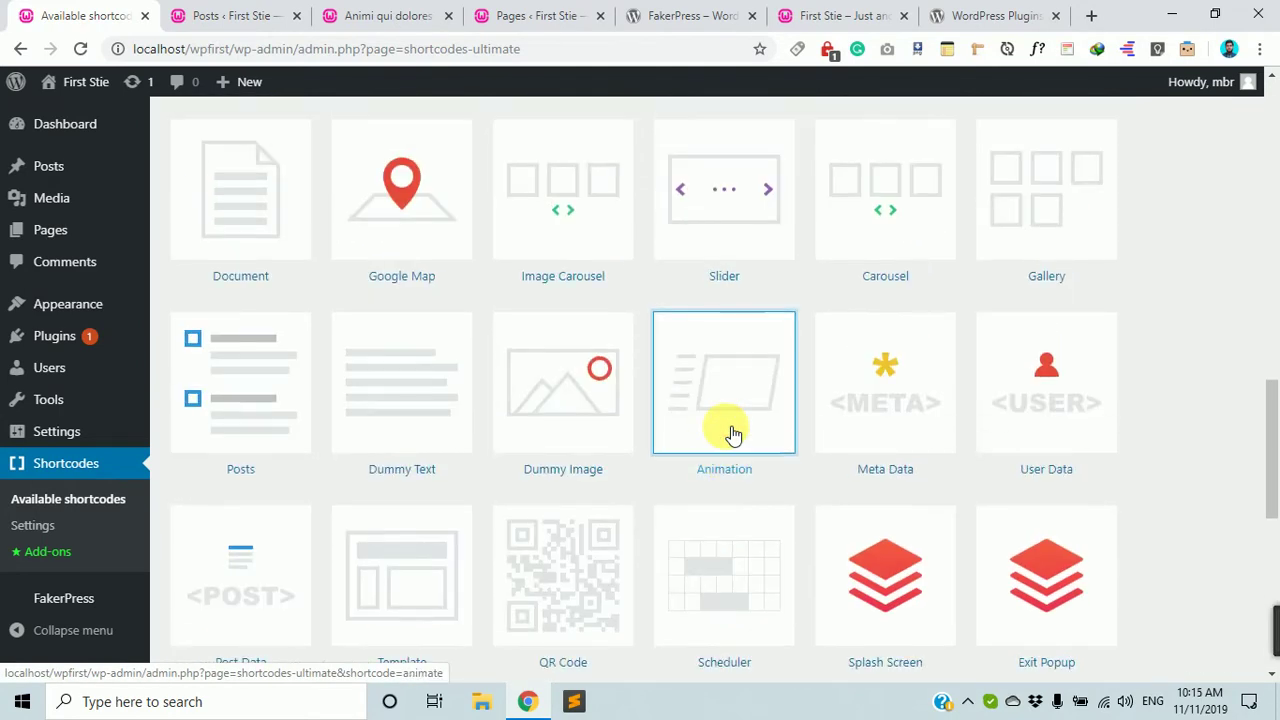
{"action": "scroll", "coordinate": [700, 436], "scroll_direction": "down", "scroll_amount": 1}
{"action": "scroll", "coordinate": [540, 462], "scroll_direction": "down", "scroll_amount": 2}
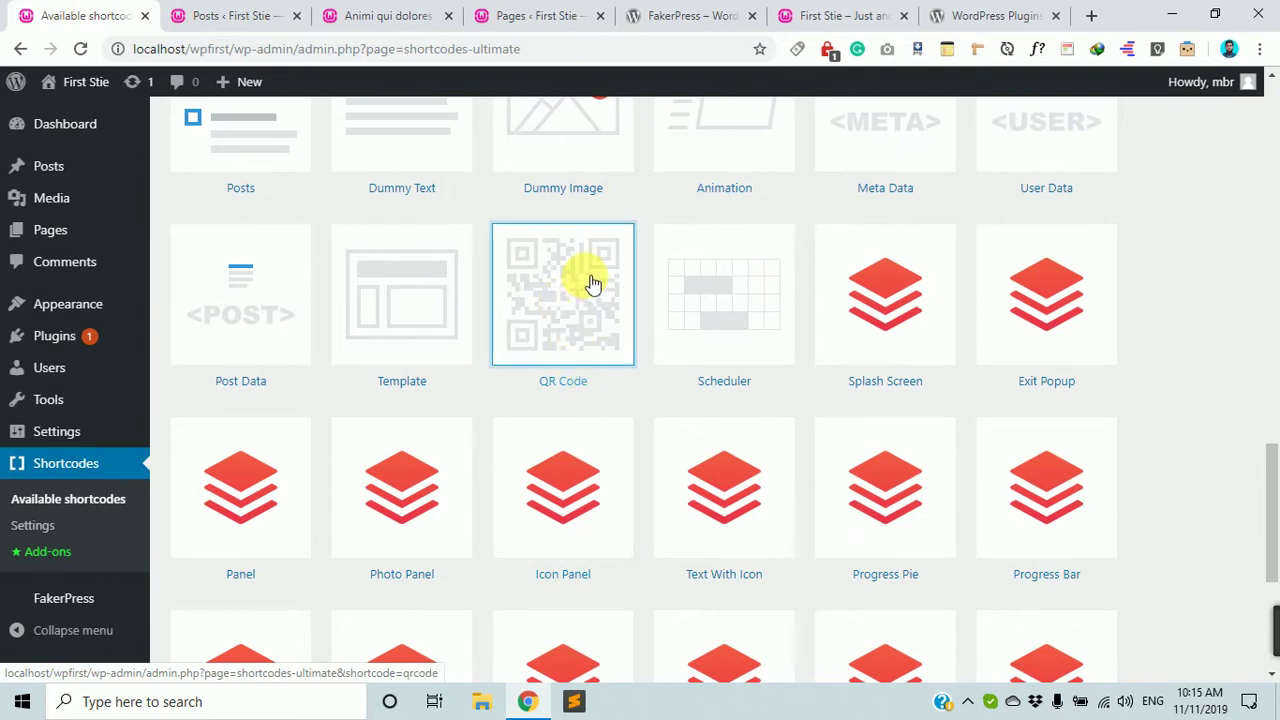
{"action": "left_click", "coordinate": [566, 303]}
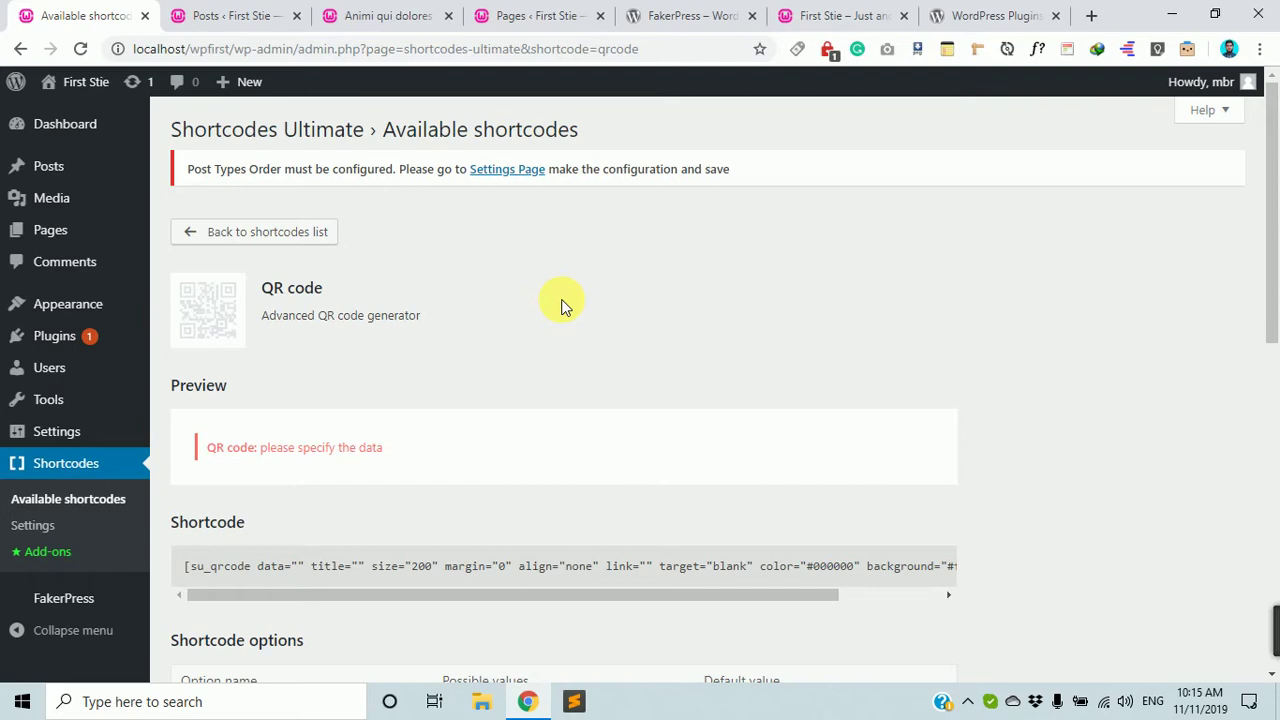
{"action": "scroll", "coordinate": [568, 350], "scroll_direction": "down", "scroll_amount": 3}
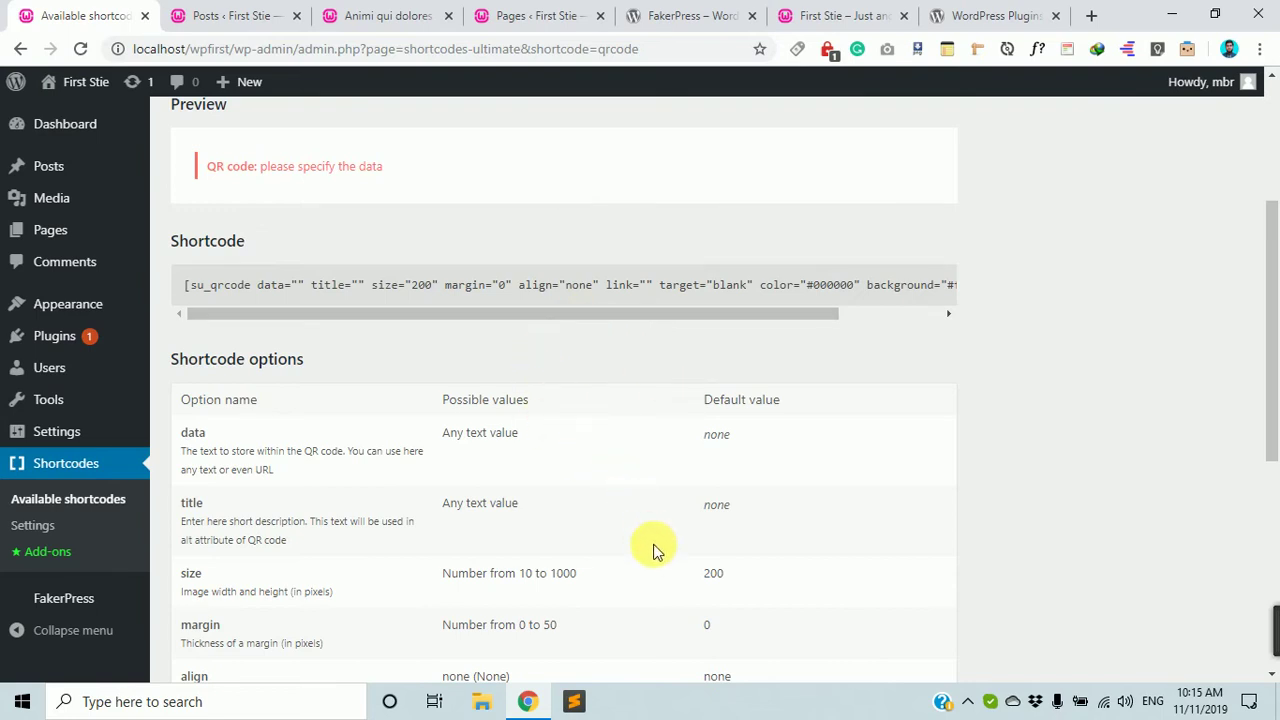
{"action": "left_click_drag", "start_coordinate": [677, 314], "coordinate": [803, 318]}
{"action": "scroll", "coordinate": [688, 335], "scroll_direction": "up", "scroll_amount": 3}
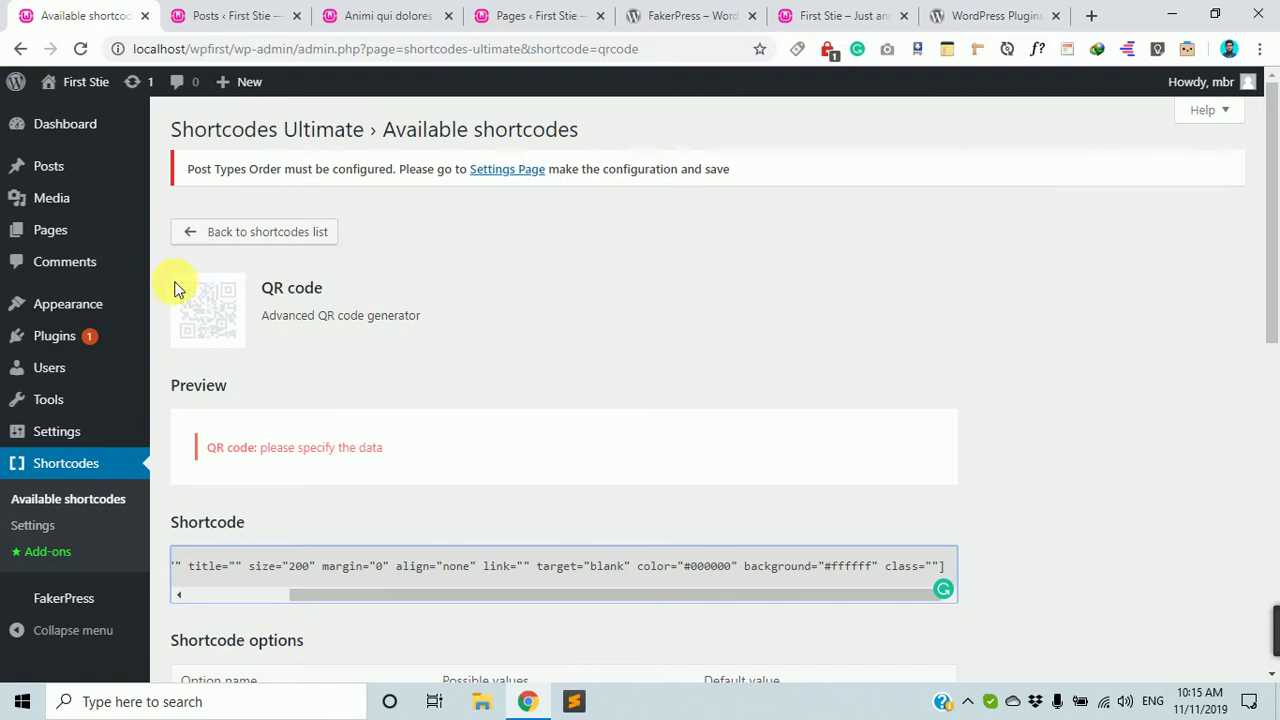
{"action": "scroll", "coordinate": [176, 295], "scroll_direction": "down", "scroll_amount": 2}
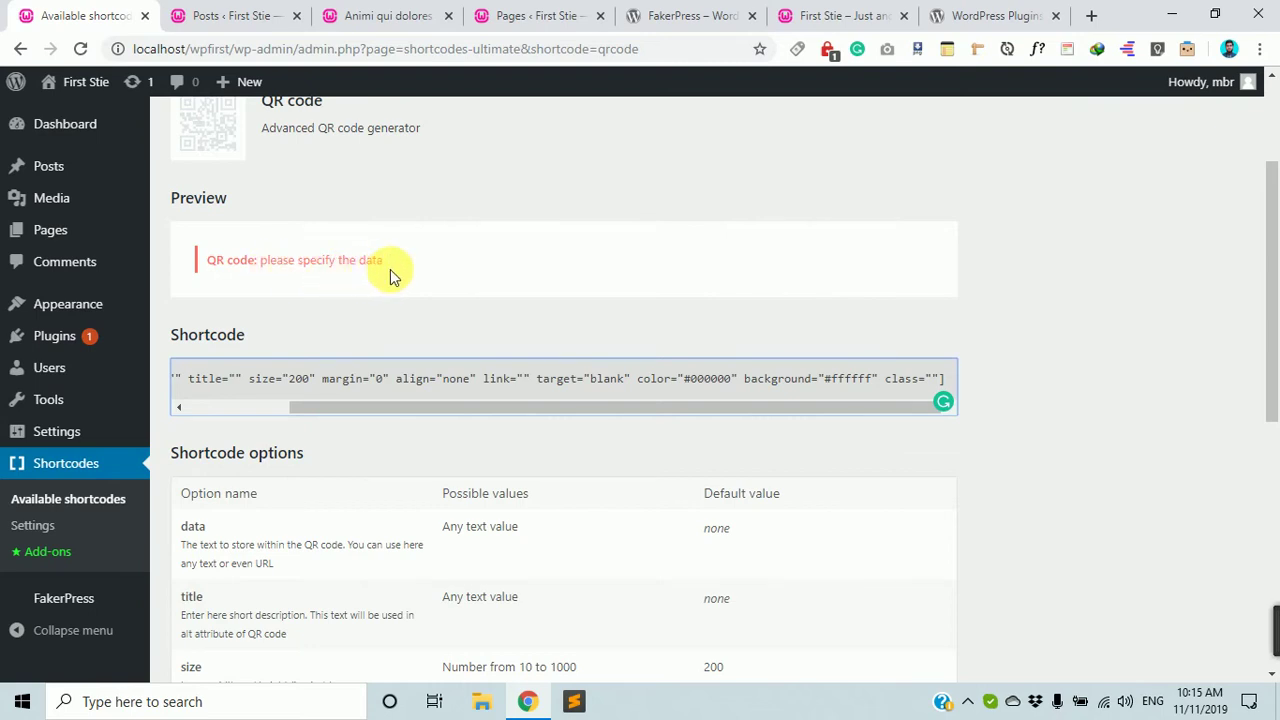
{"action": "scroll", "coordinate": [310, 266], "scroll_direction": "down", "scroll_amount": 1}
{"action": "scroll", "coordinate": [329, 274], "scroll_direction": "up", "scroll_amount": 2}
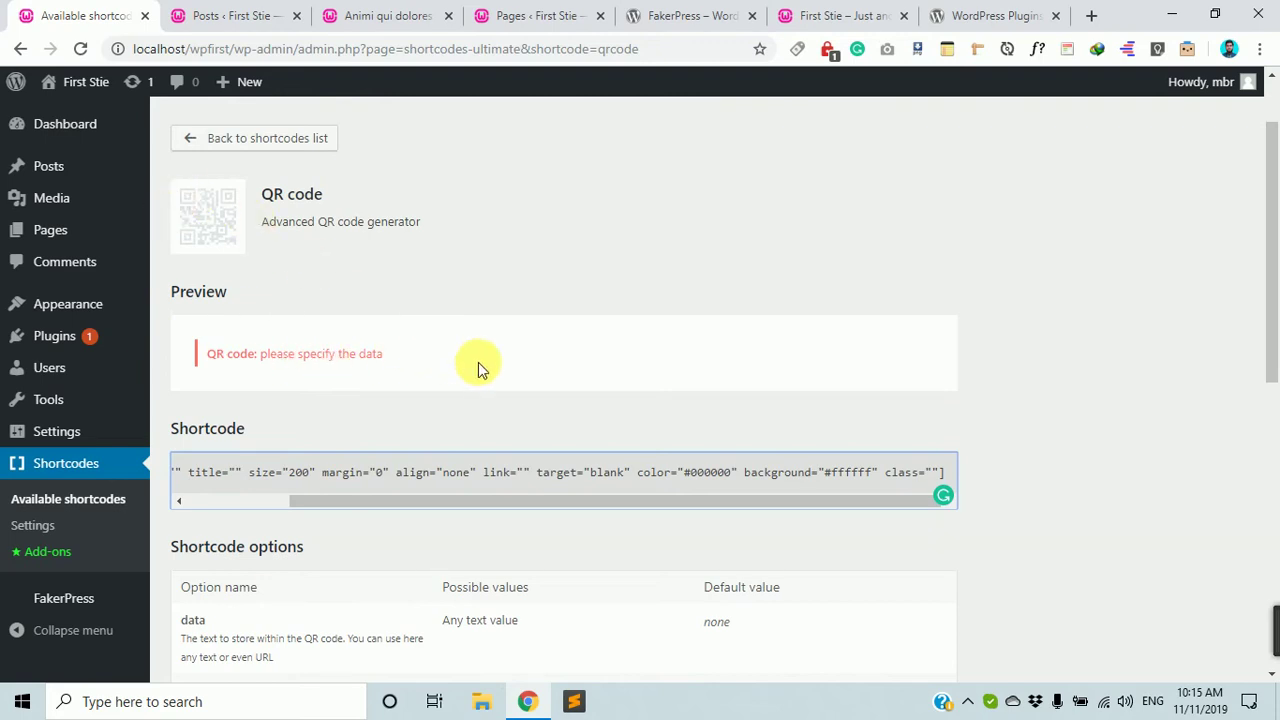
{"action": "scroll", "coordinate": [477, 401], "scroll_direction": "down", "scroll_amount": 1}
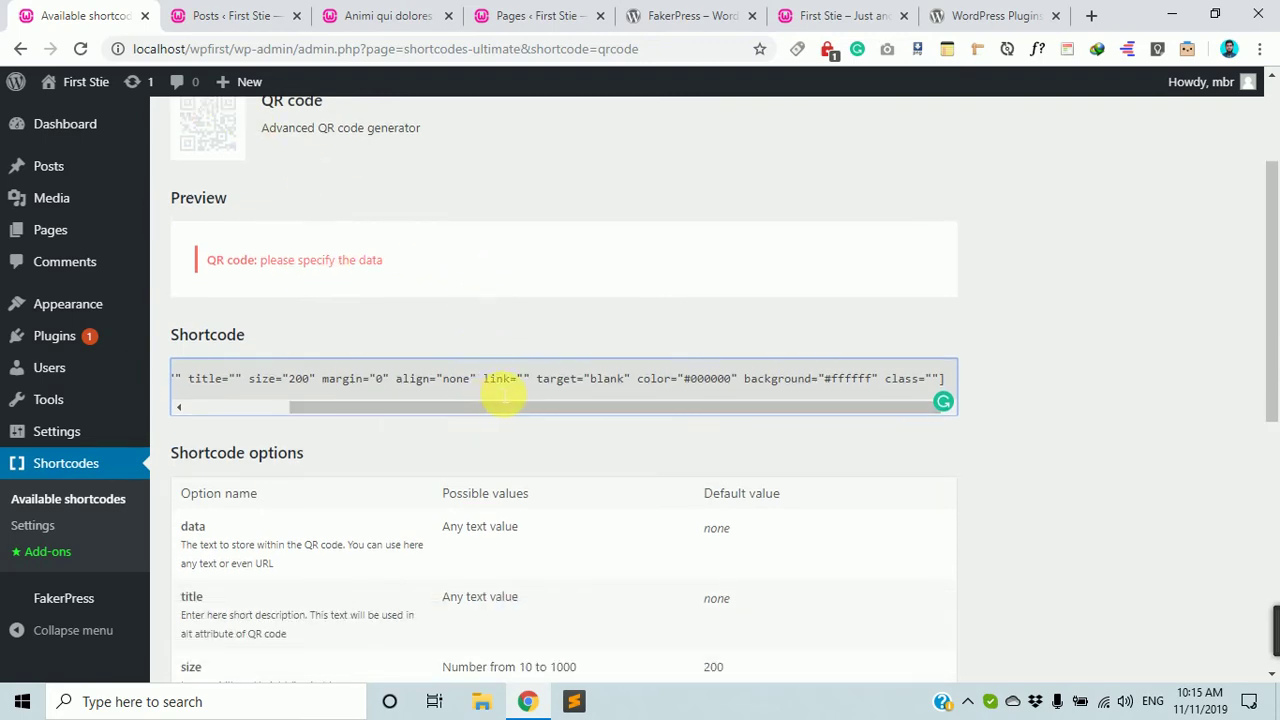
{"action": "left_click_drag", "start_coordinate": [528, 415], "coordinate": [337, 415]}
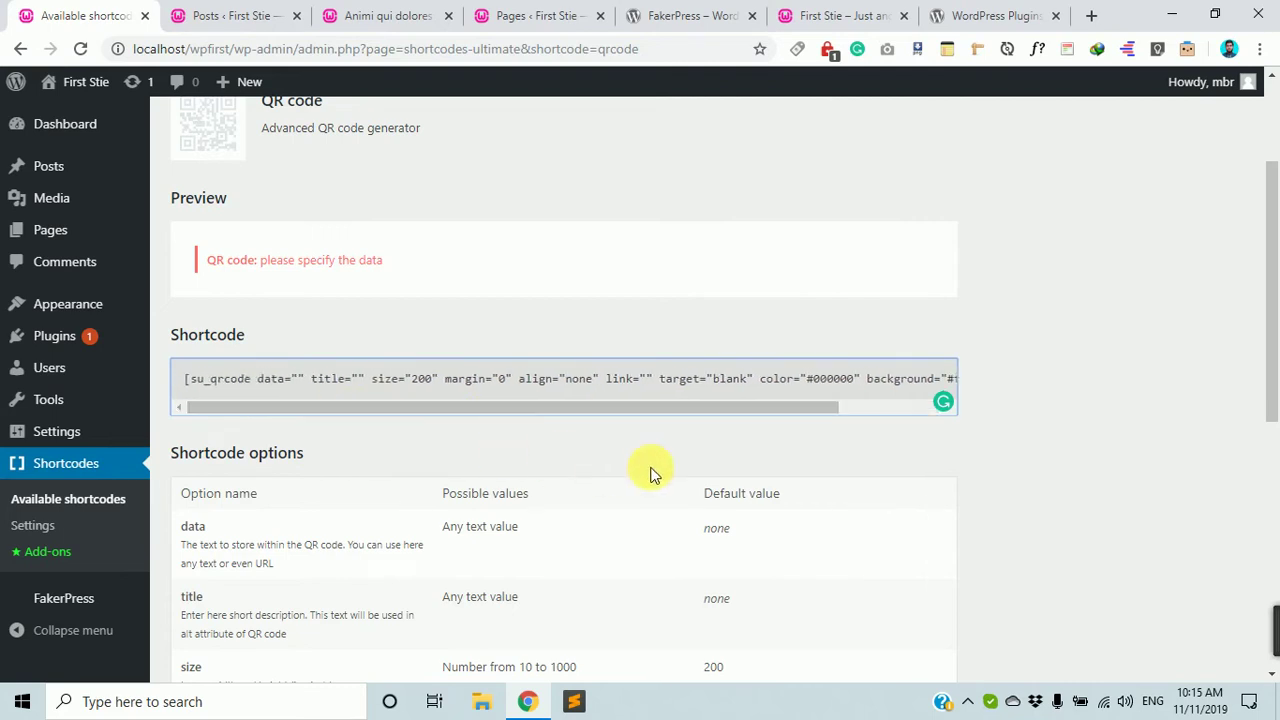
{"action": "scroll", "coordinate": [1143, 534], "scroll_direction": "down", "scroll_amount": 2}
{"action": "scroll", "coordinate": [621, 449], "scroll_direction": "up", "scroll_amount": 1}
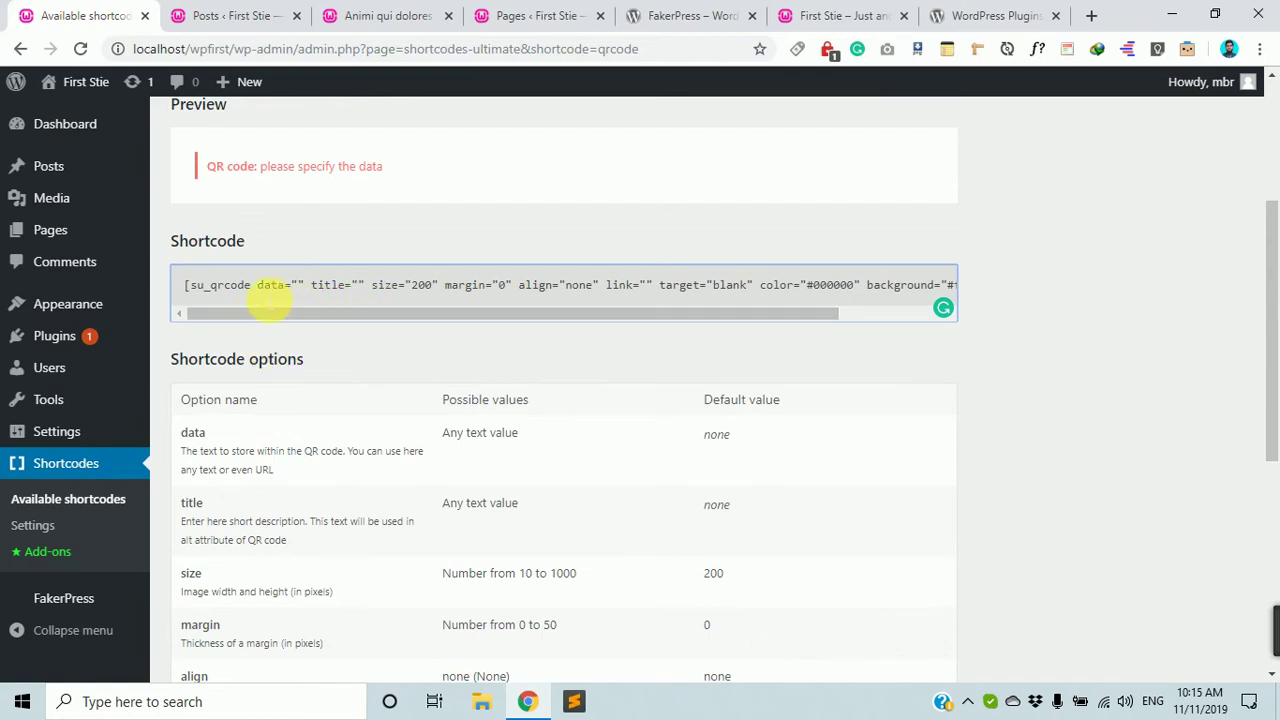
{"action": "left_click_drag", "start_coordinate": [224, 287], "coordinate": [1013, 331]}
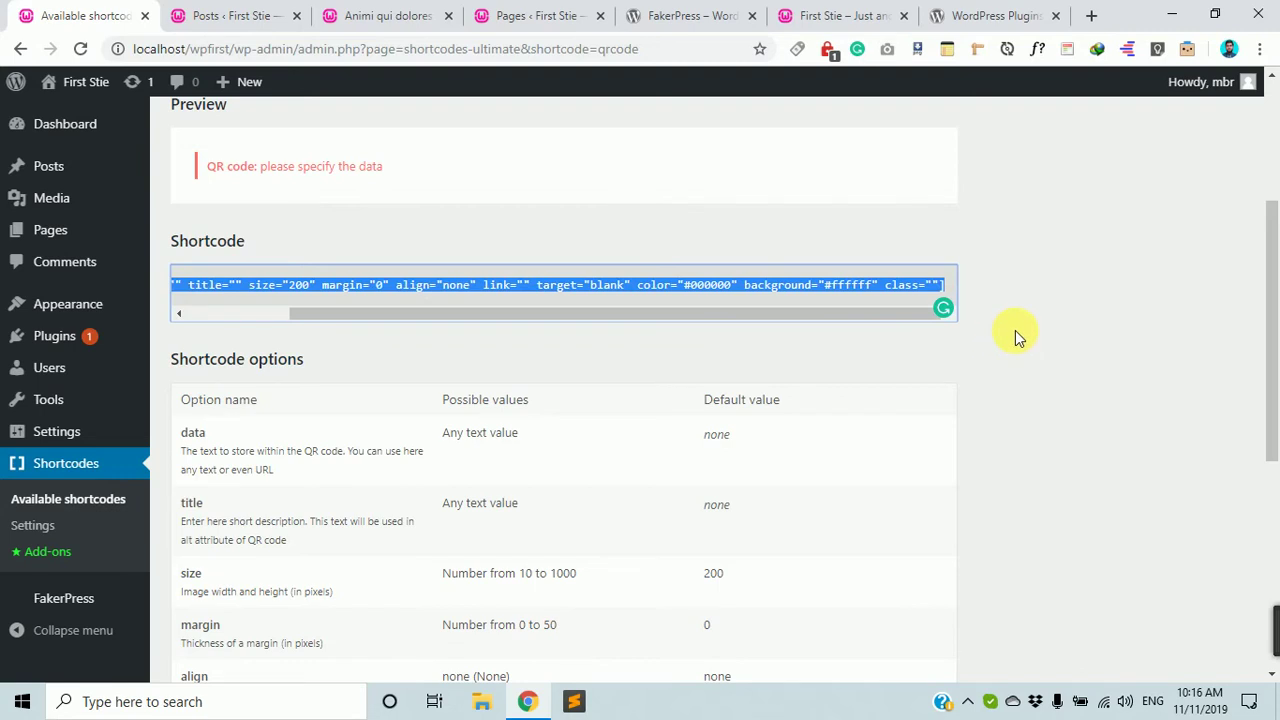
{"action": "left_click", "coordinate": [1012, 335]}
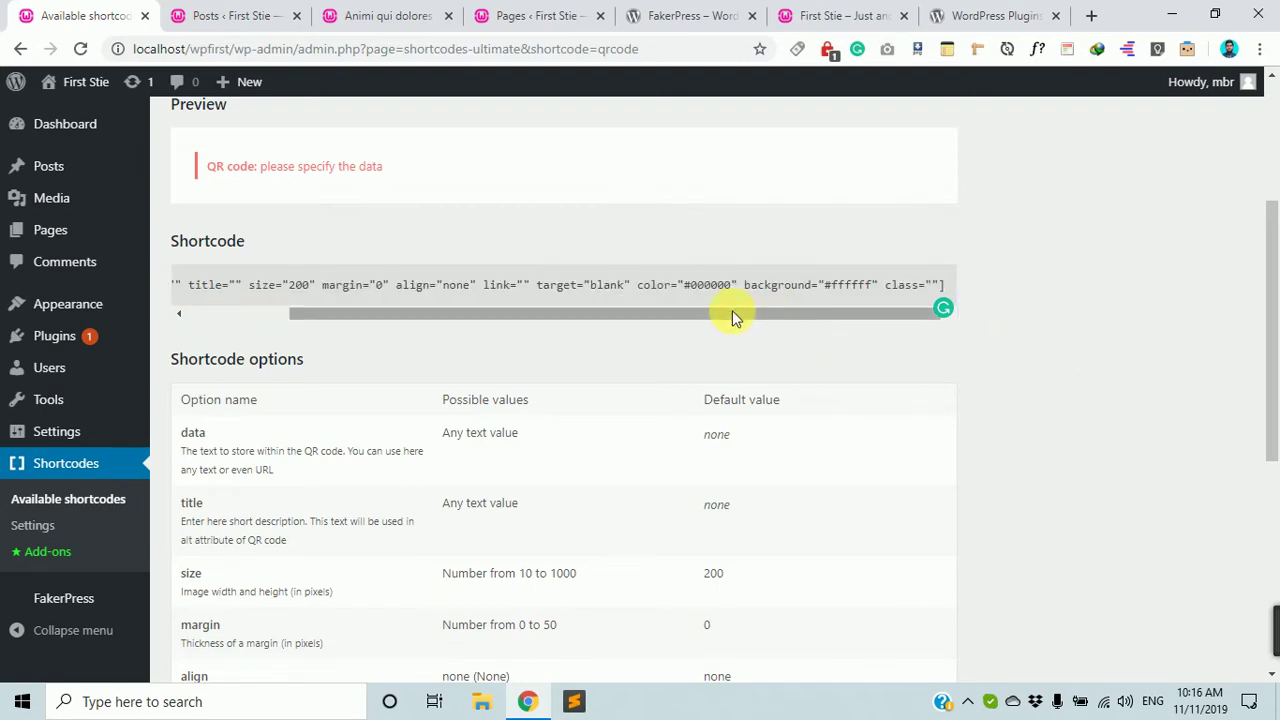
{"action": "left_click_drag", "start_coordinate": [731, 314], "coordinate": [560, 318]}
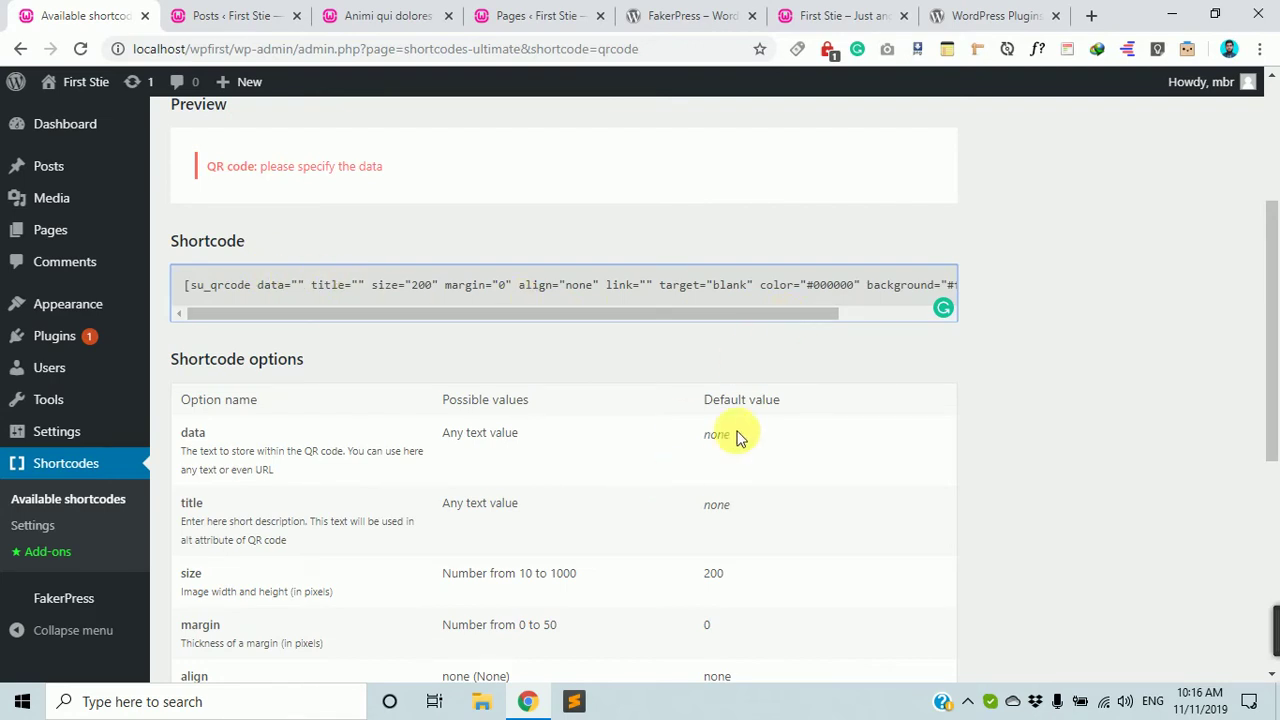
{"action": "left_click_drag", "start_coordinate": [569, 322], "coordinate": [324, 286]}
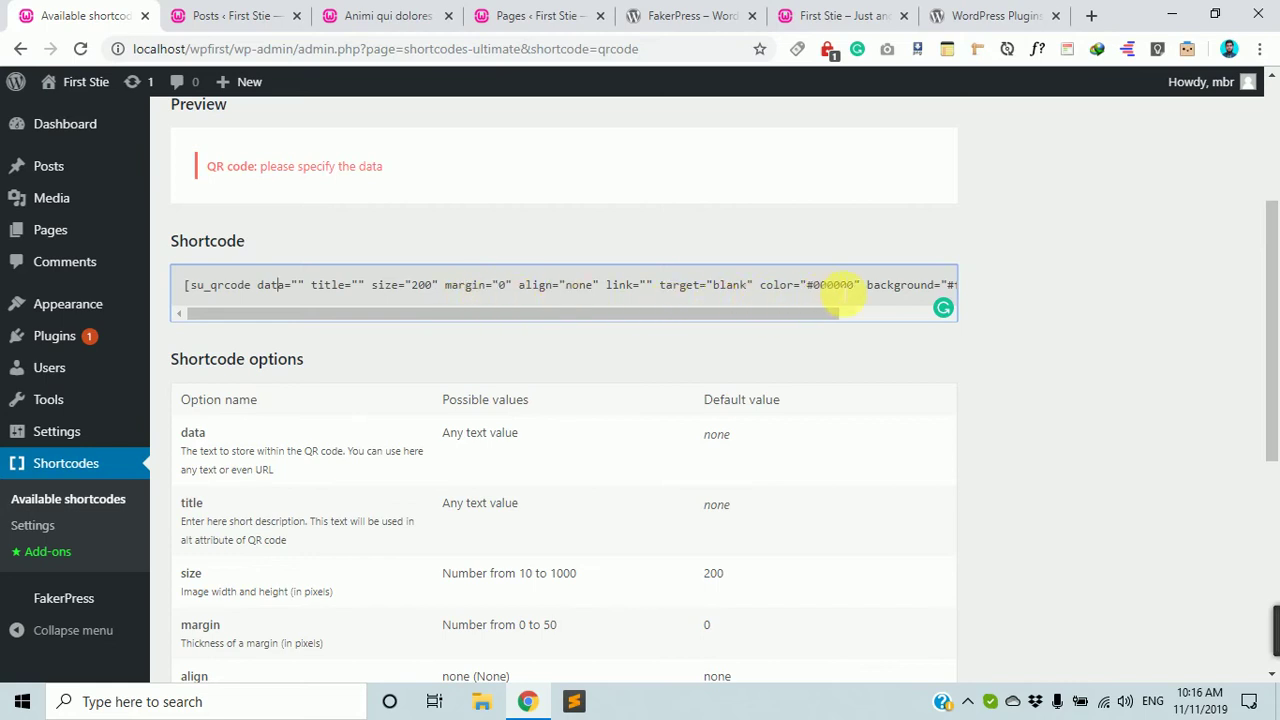
{"action": "scroll", "coordinate": [809, 337], "scroll_direction": "down", "scroll_amount": 1}
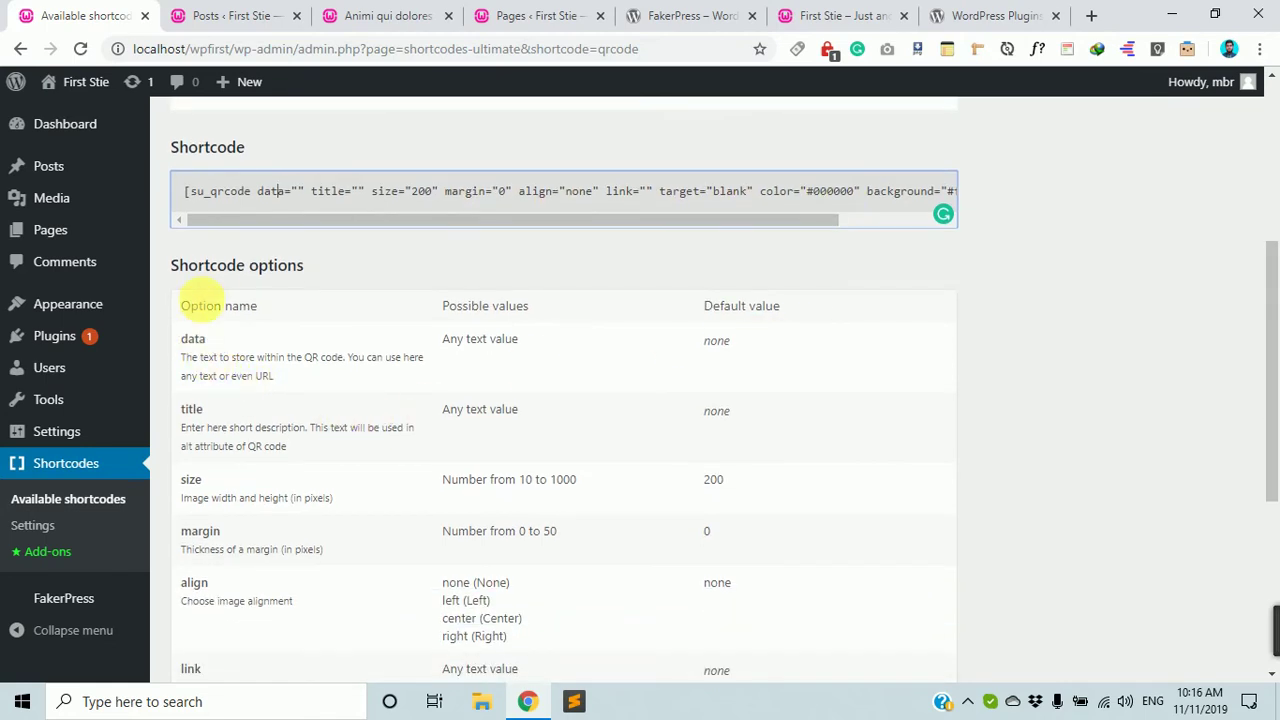
{"action": "left_click_drag", "start_coordinate": [203, 306], "coordinate": [250, 310]}
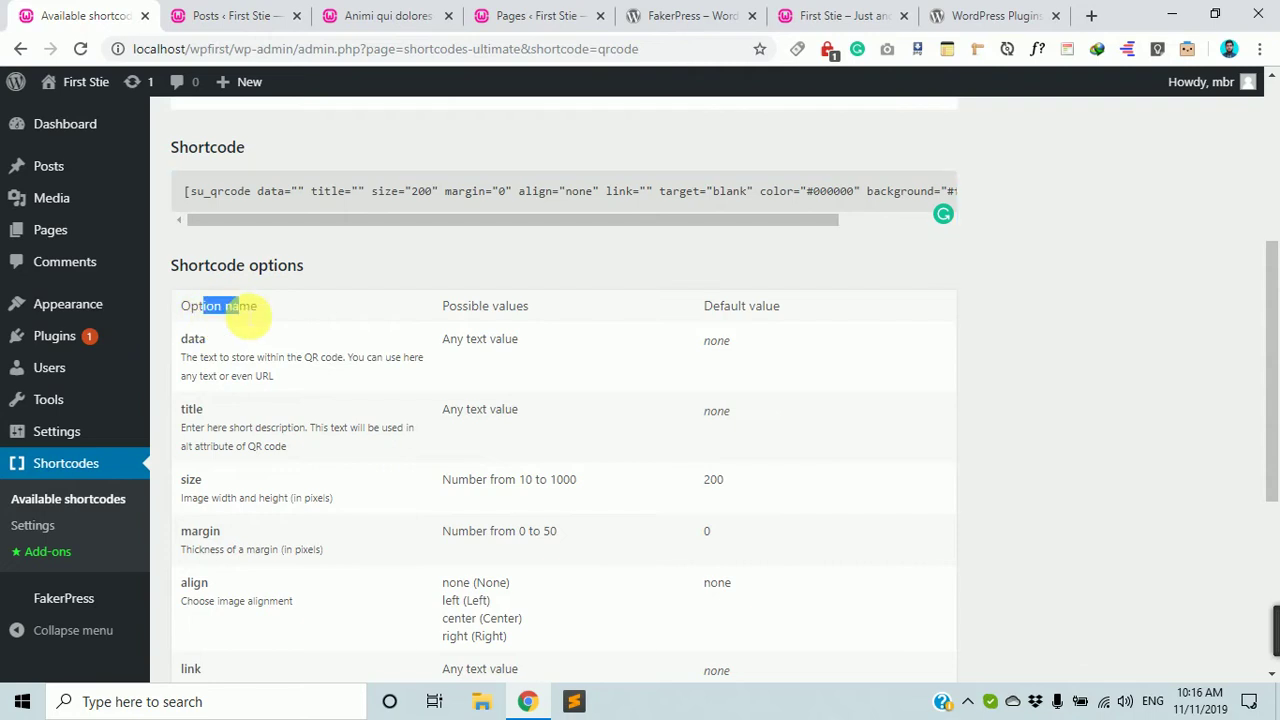
{"action": "double_click", "coordinate": [270, 192]}
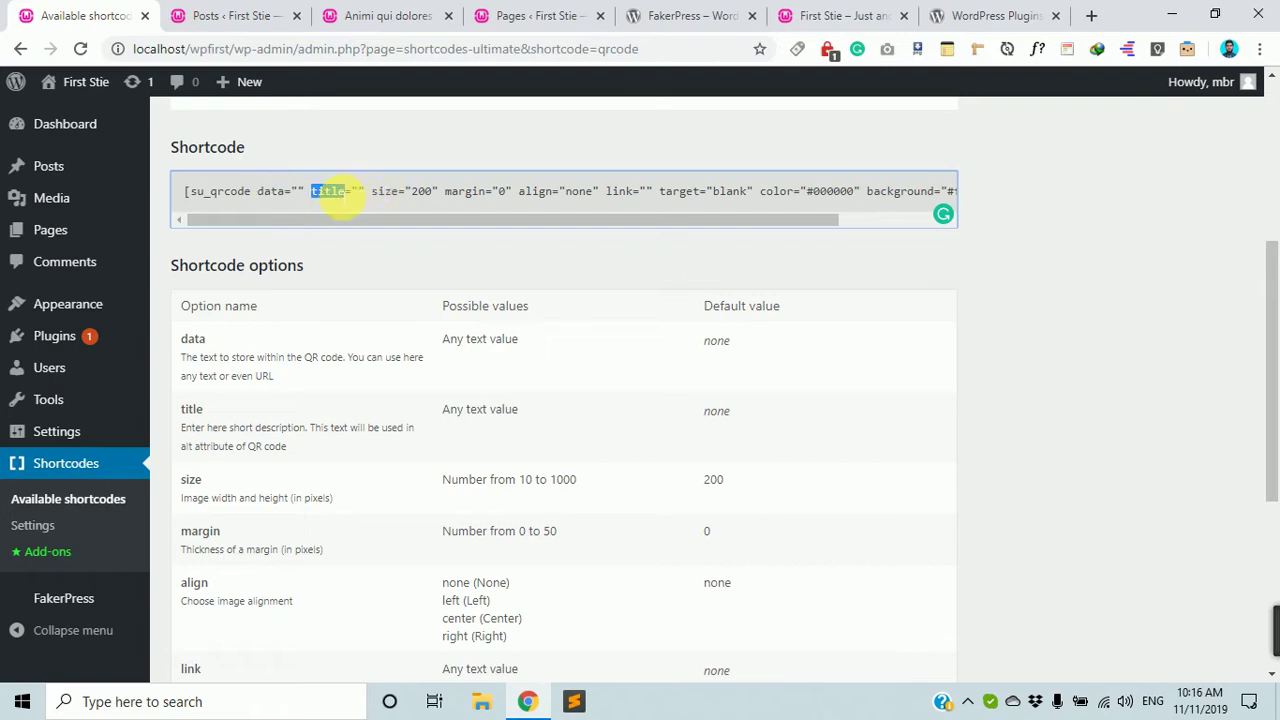
{"action": "double_click", "coordinate": [465, 192]}
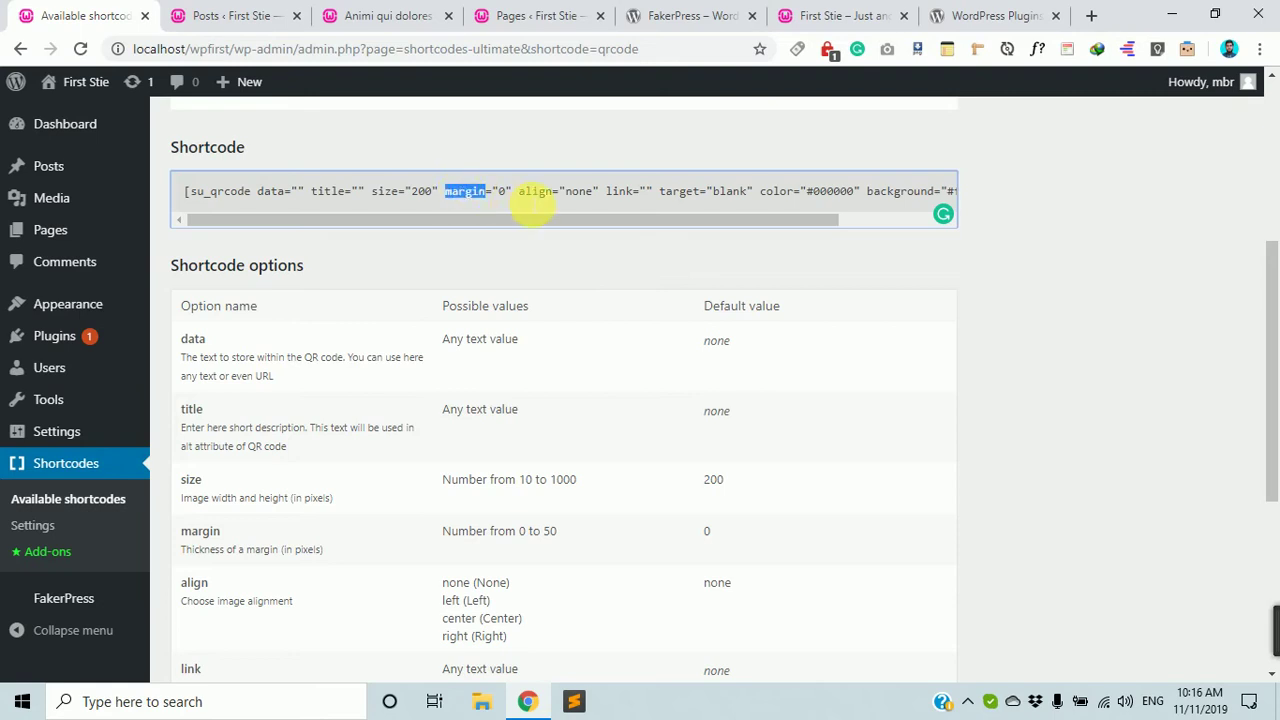
{"action": "double_click", "coordinate": [501, 191]}
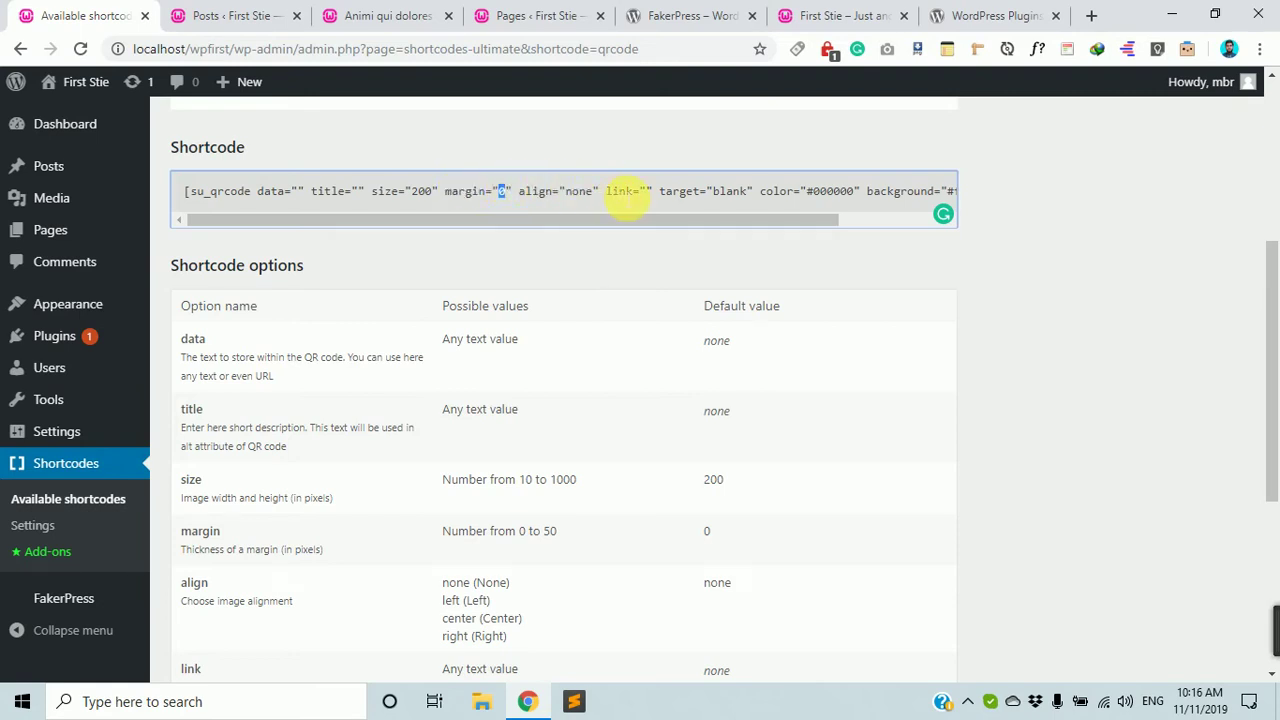
{"action": "double_click", "coordinate": [621, 191]}
{"action": "left_click", "coordinate": [646, 191]}
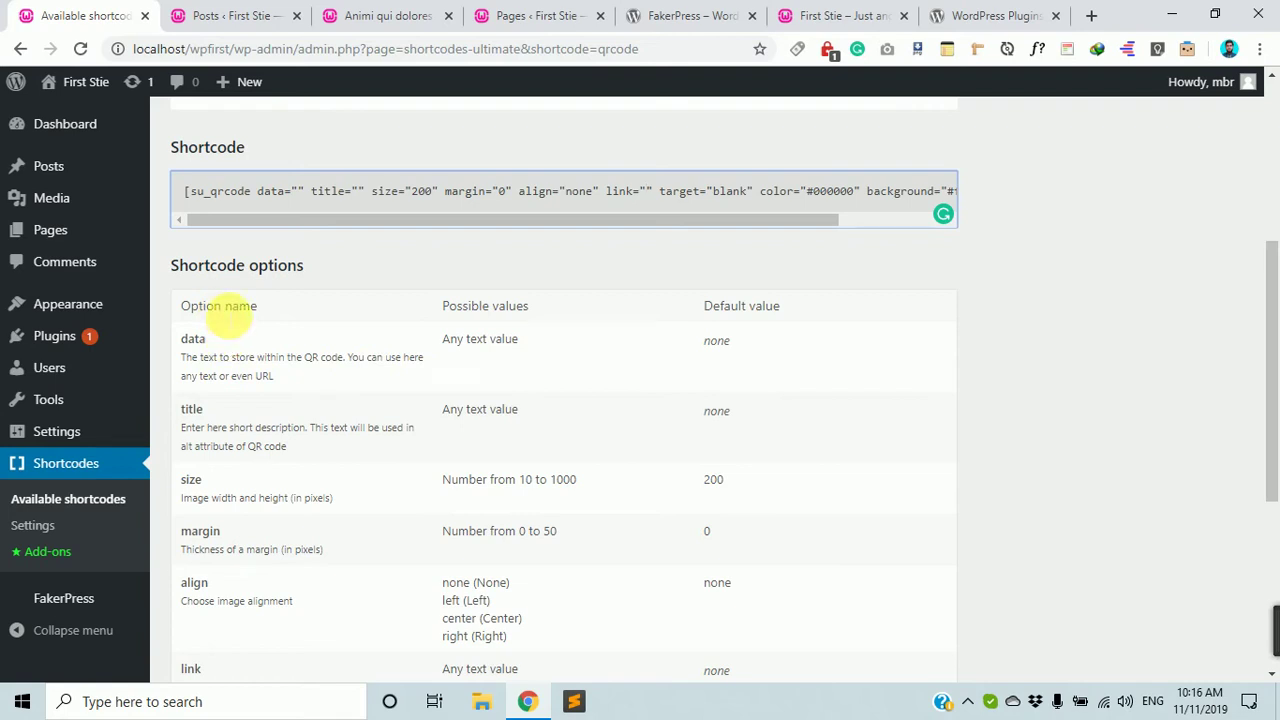
{"action": "left_click_drag", "start_coordinate": [296, 316], "coordinate": [186, 337]}
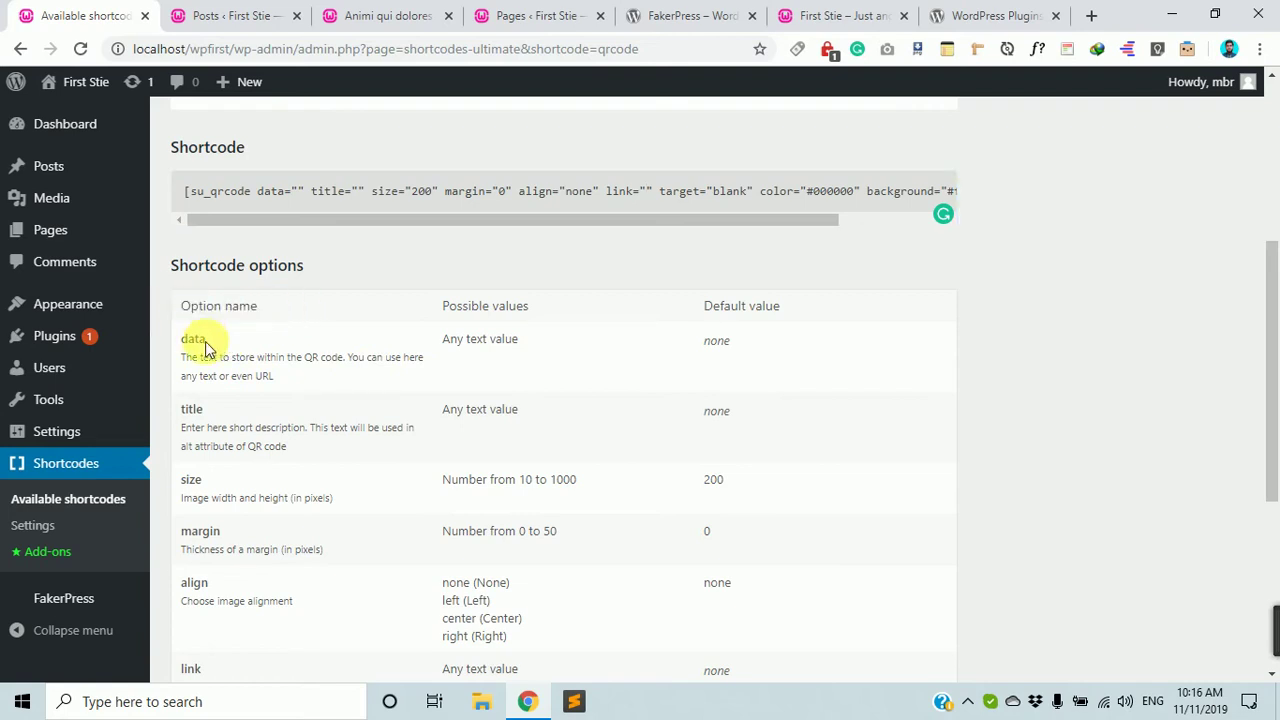
{"action": "double_click", "coordinate": [194, 339]}
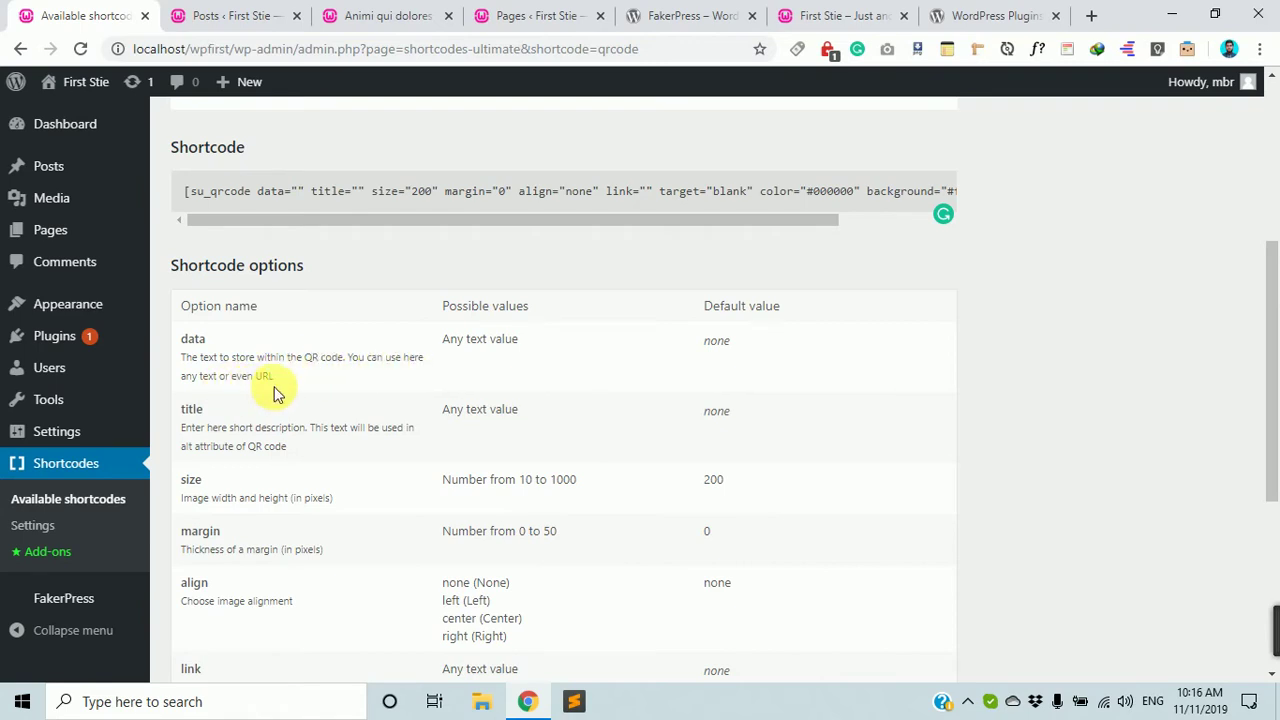
{"action": "scroll", "coordinate": [323, 351], "scroll_direction": "up", "scroll_amount": 1}
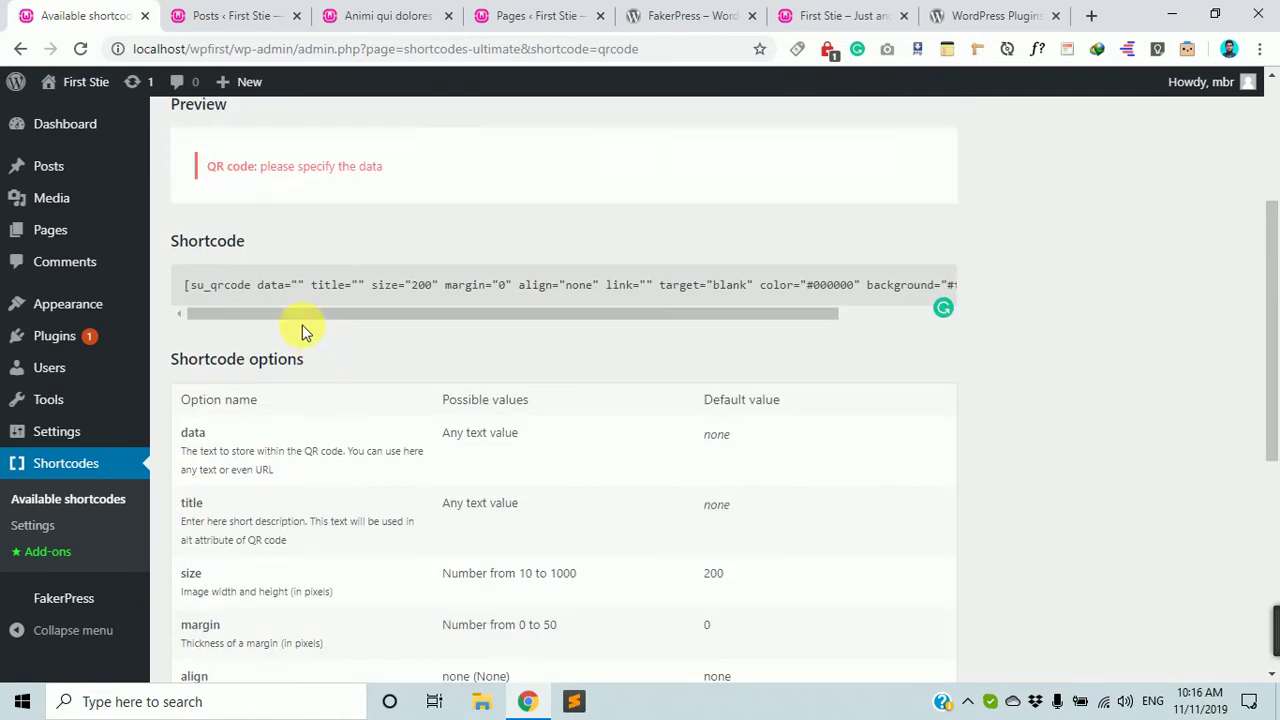
{"action": "left_click", "coordinate": [310, 285]}
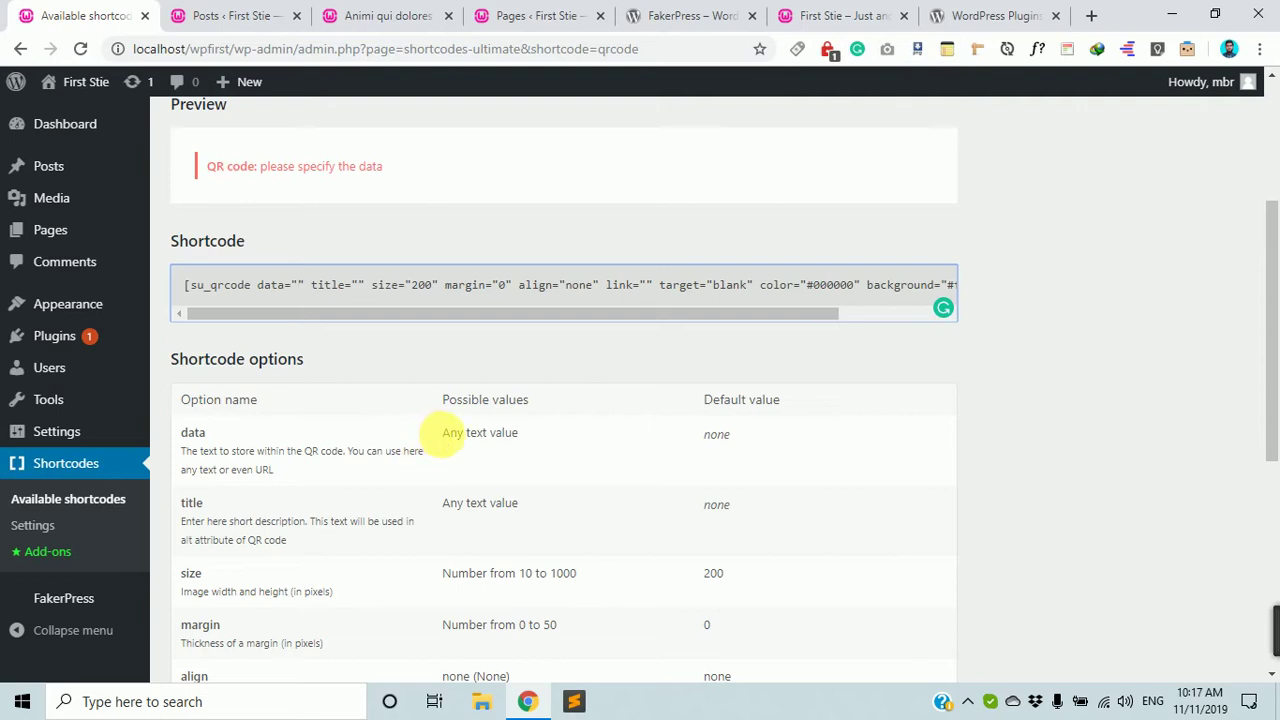
{"action": "left_click", "coordinate": [441, 445]}
{"action": "left_click_drag", "start_coordinate": [438, 440], "coordinate": [523, 434]}
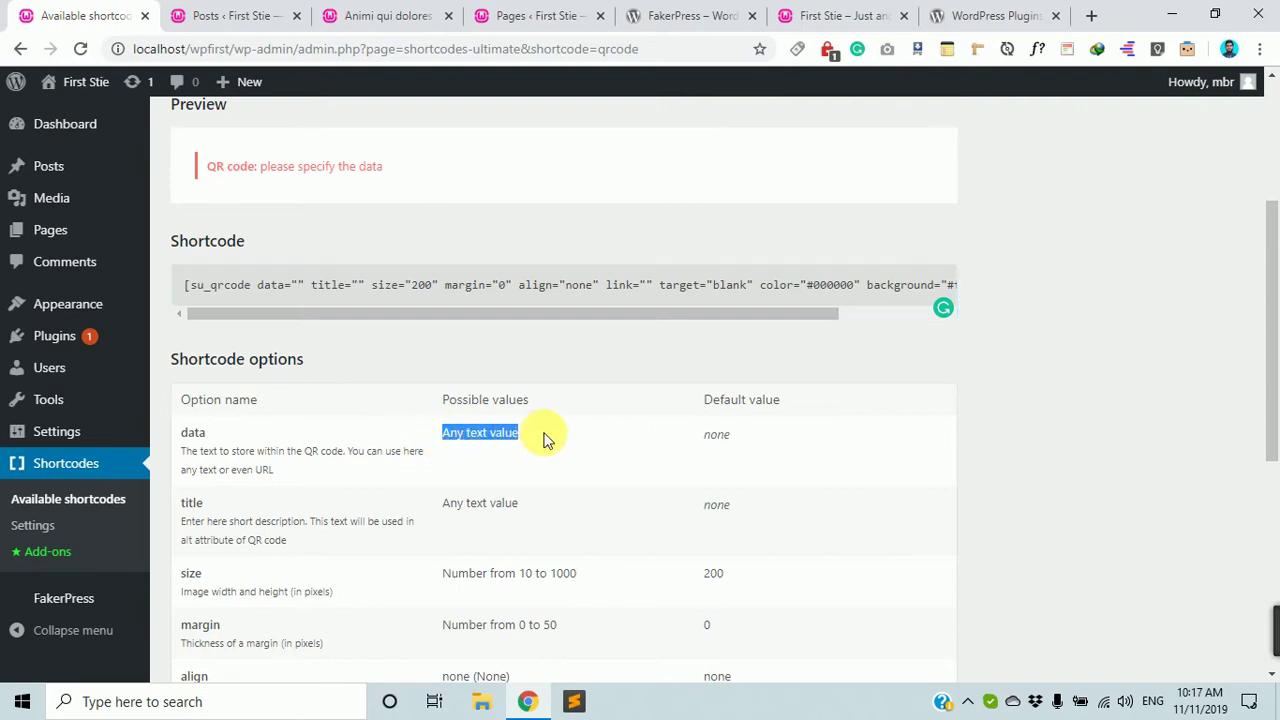
{"action": "left_click", "coordinate": [531, 440]}
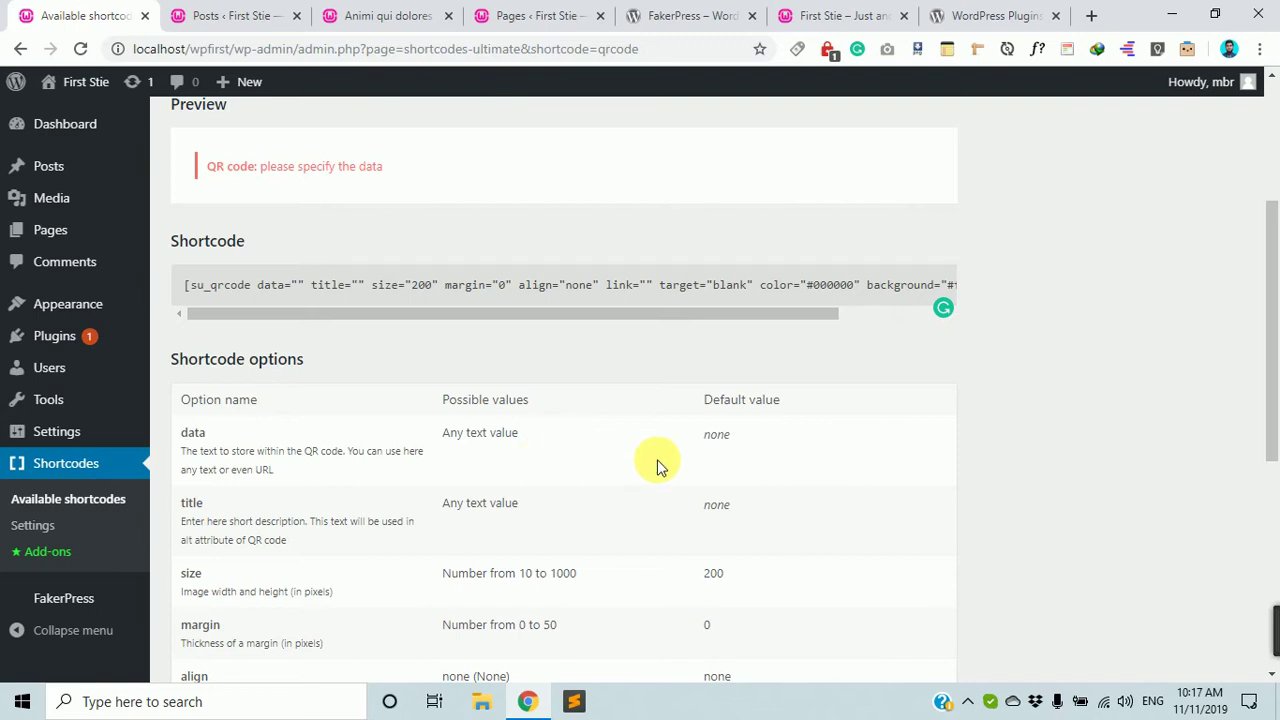
{"action": "left_click_drag", "start_coordinate": [702, 433], "coordinate": [751, 449]}
{"action": "left_click", "coordinate": [298, 285]}
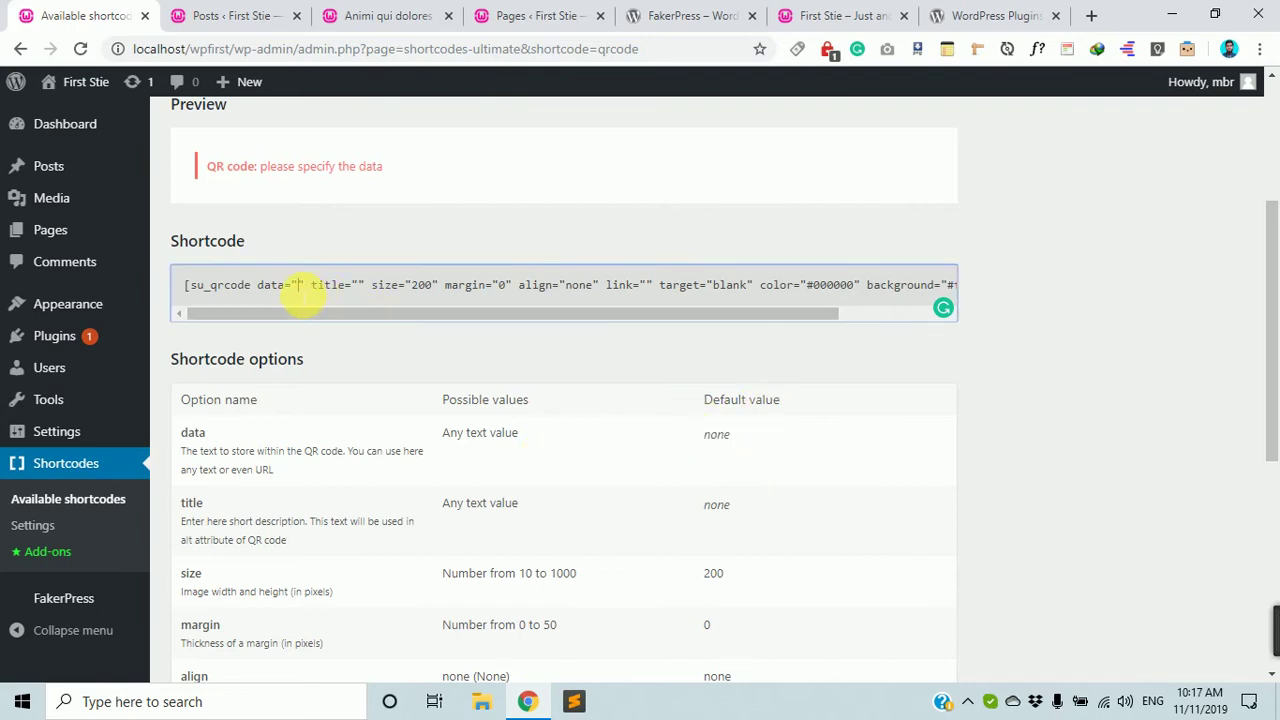
{"action": "scroll", "coordinate": [305, 312], "scroll_direction": "down", "scroll_amount": 1}
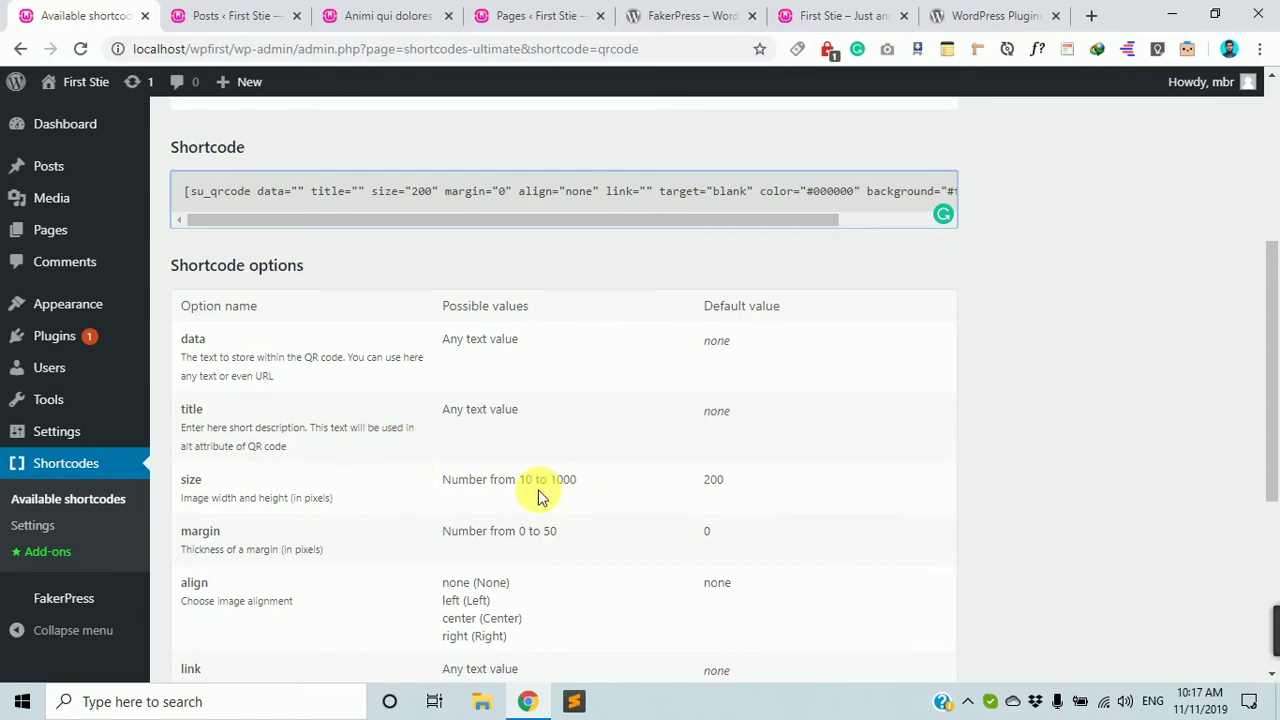
{"action": "scroll", "coordinate": [590, 480], "scroll_direction": "down", "scroll_amount": 2}
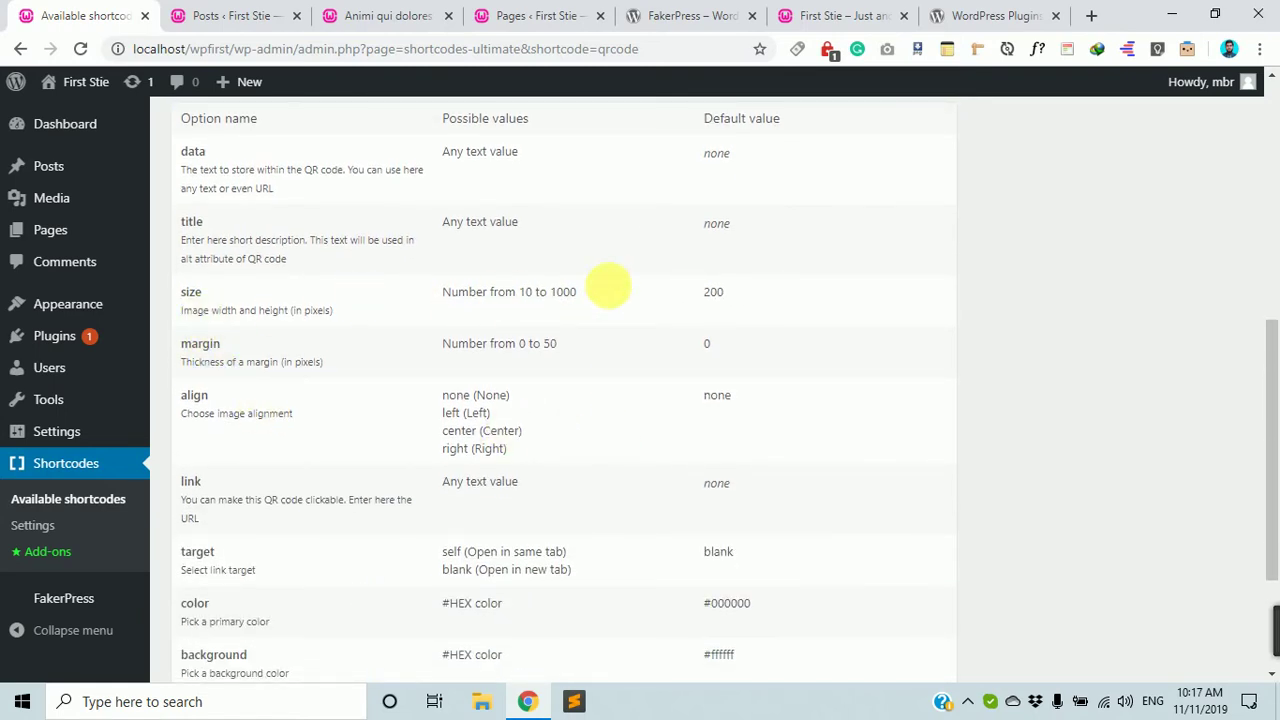
{"action": "scroll", "coordinate": [400, 360], "scroll_direction": "down", "scroll_amount": 2}
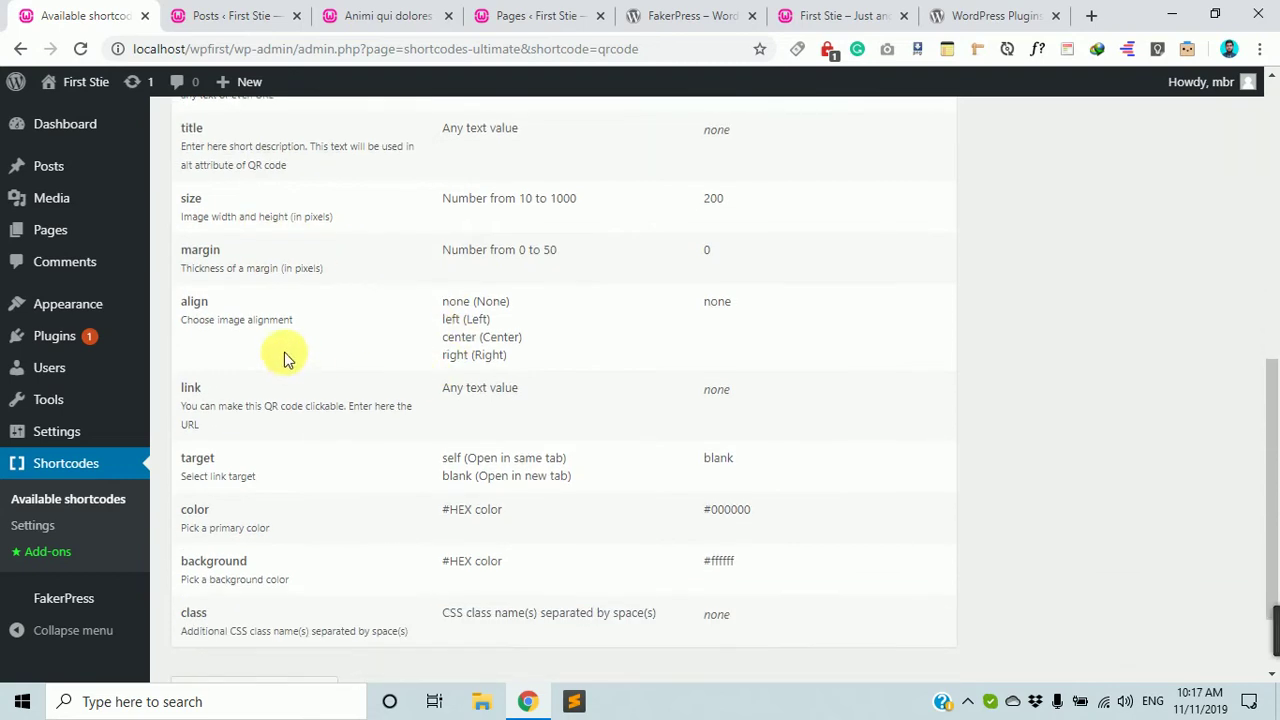
{"action": "scroll", "coordinate": [245, 385], "scroll_direction": "down", "scroll_amount": 1}
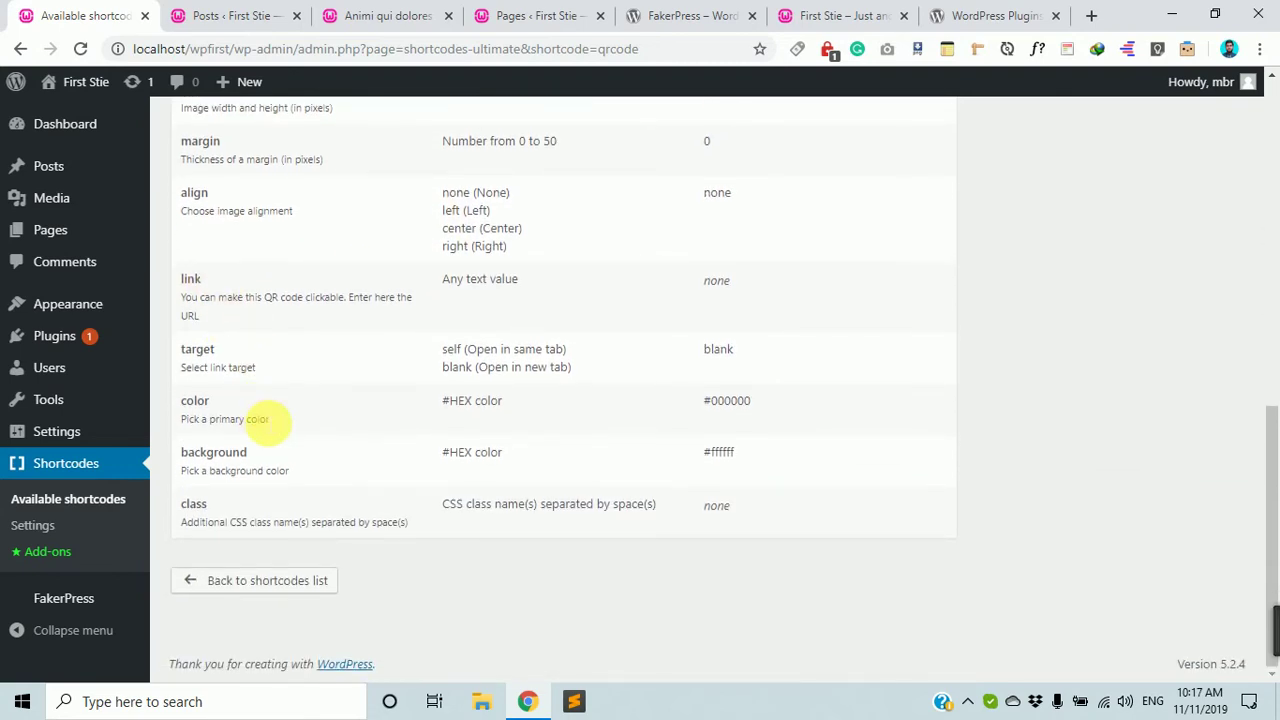
{"action": "scroll", "coordinate": [306, 366], "scroll_direction": "up", "scroll_amount": 7}
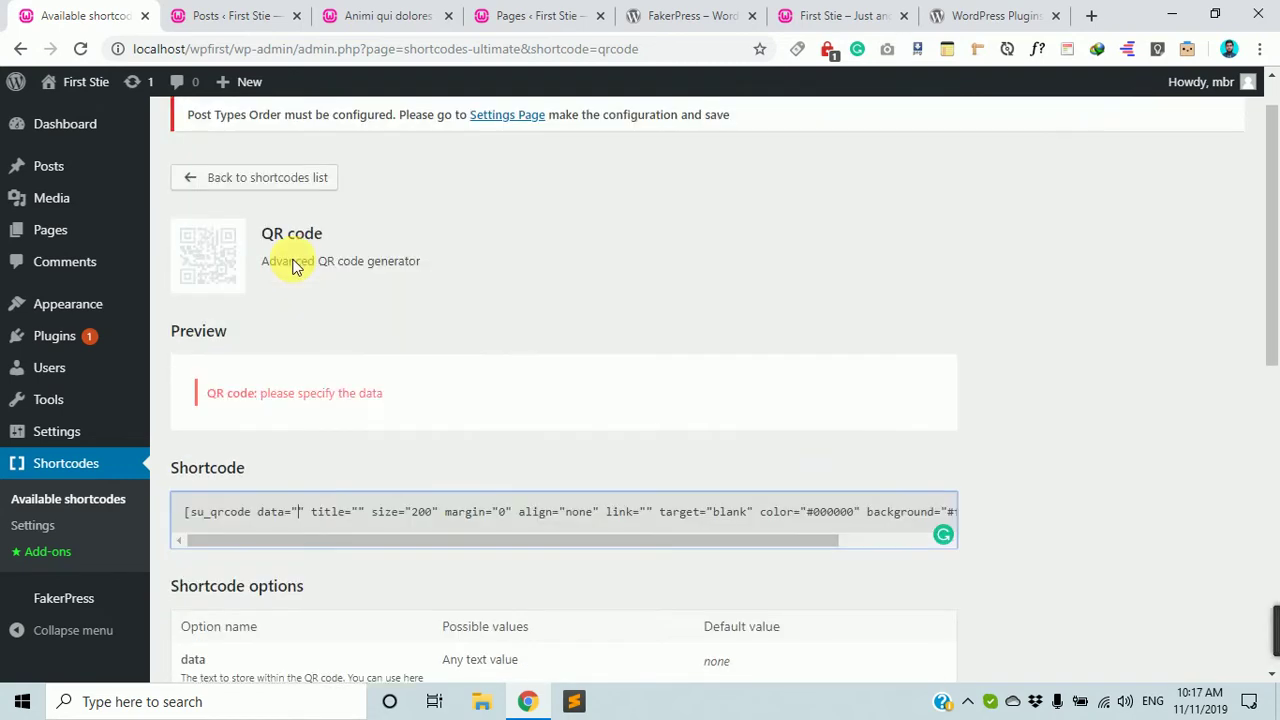
{"action": "scroll", "coordinate": [193, 333], "scroll_direction": "up", "scroll_amount": 1}
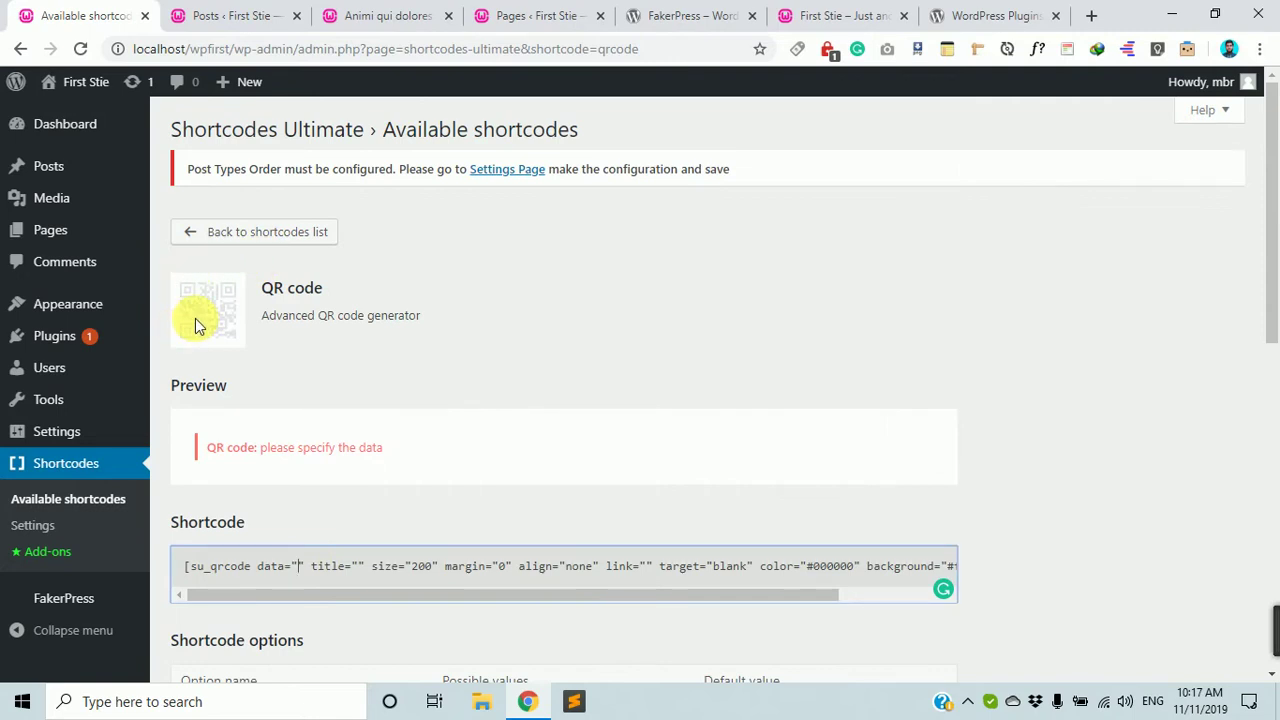
{"action": "scroll", "coordinate": [240, 370], "scroll_direction": "down", "scroll_amount": 6}
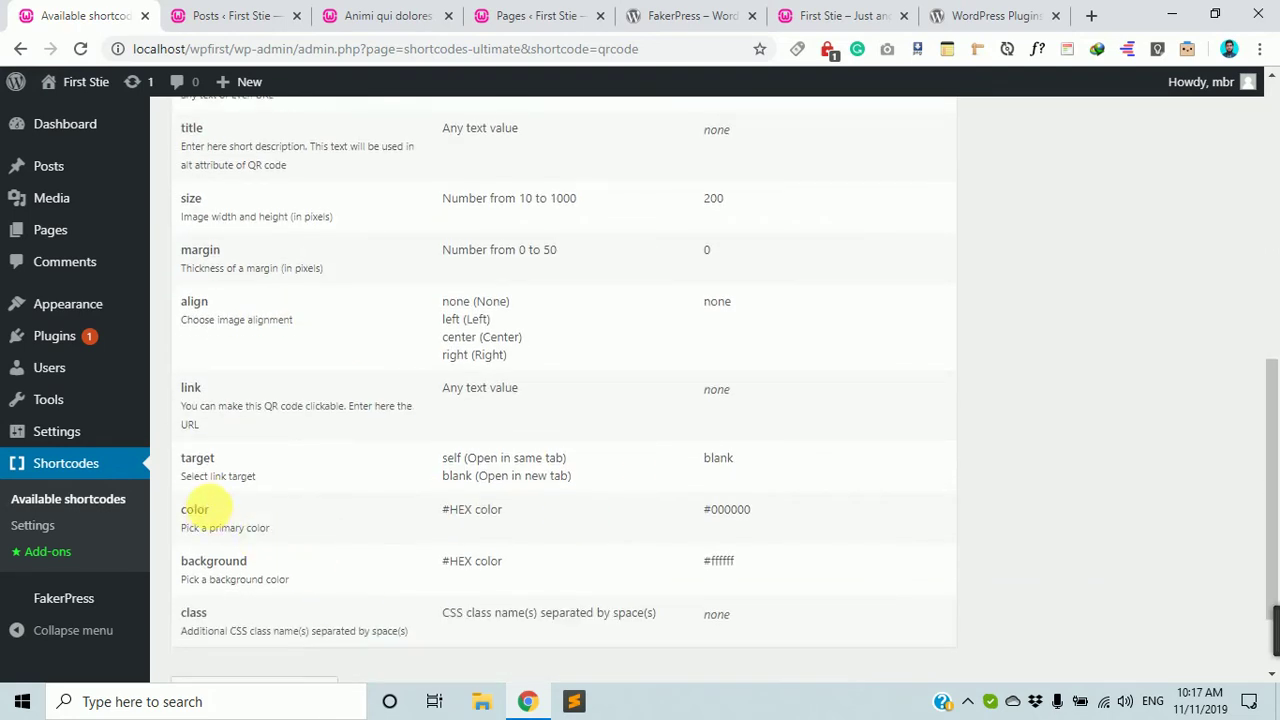
{"action": "double_click", "coordinate": [194, 512]}
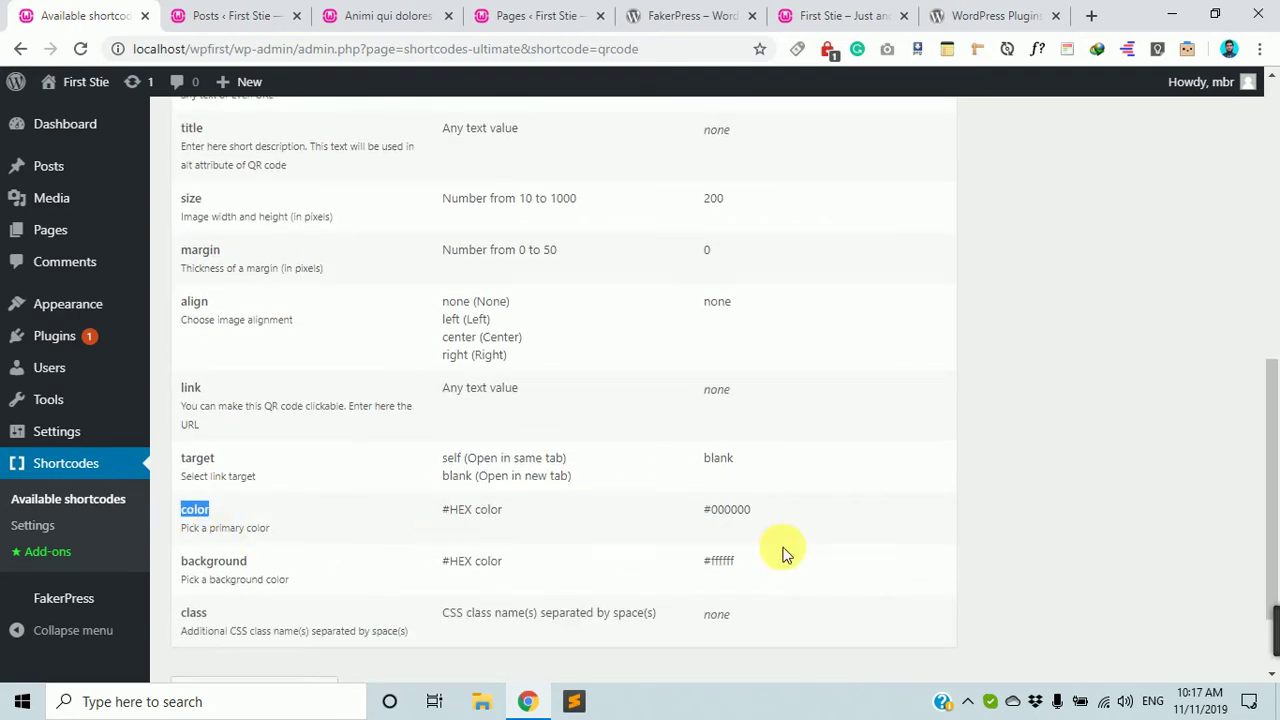
{"action": "left_click_drag", "start_coordinate": [702, 510], "coordinate": [759, 507]}
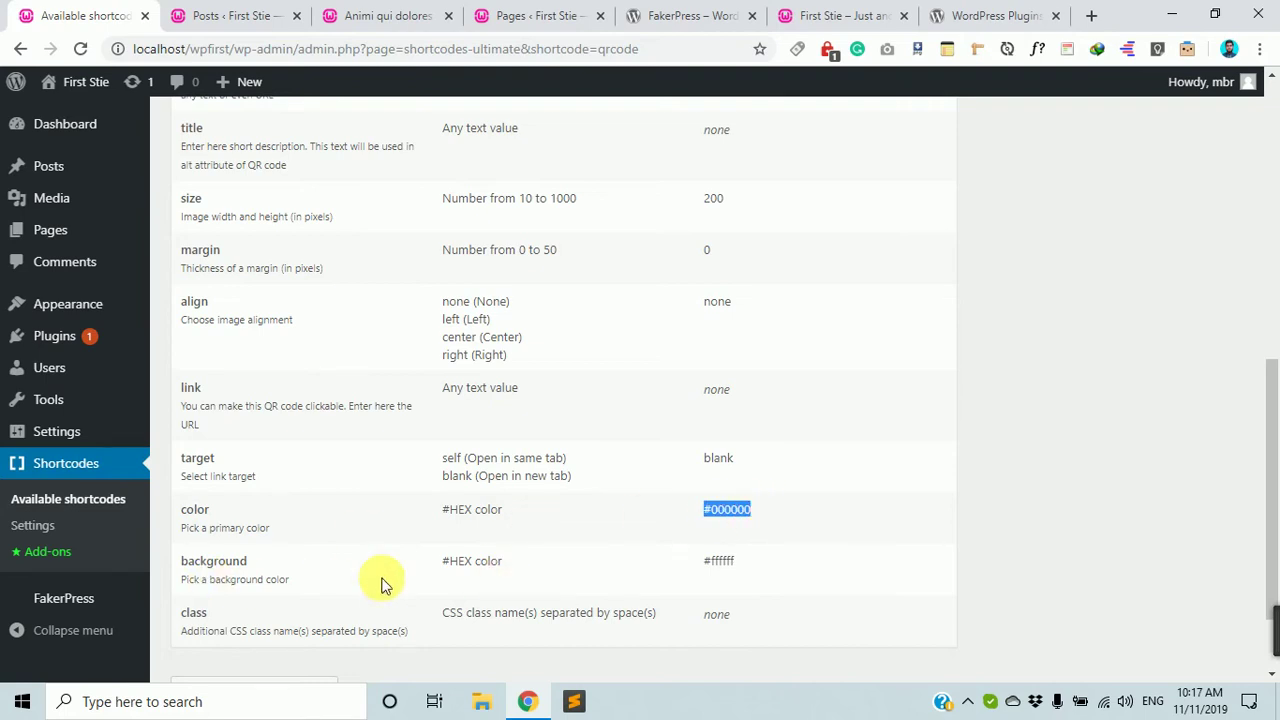
{"action": "scroll", "coordinate": [380, 580], "scroll_direction": "down", "scroll_amount": 1}
{"action": "scroll", "coordinate": [40, 431], "scroll_direction": "up", "scroll_amount": 5}
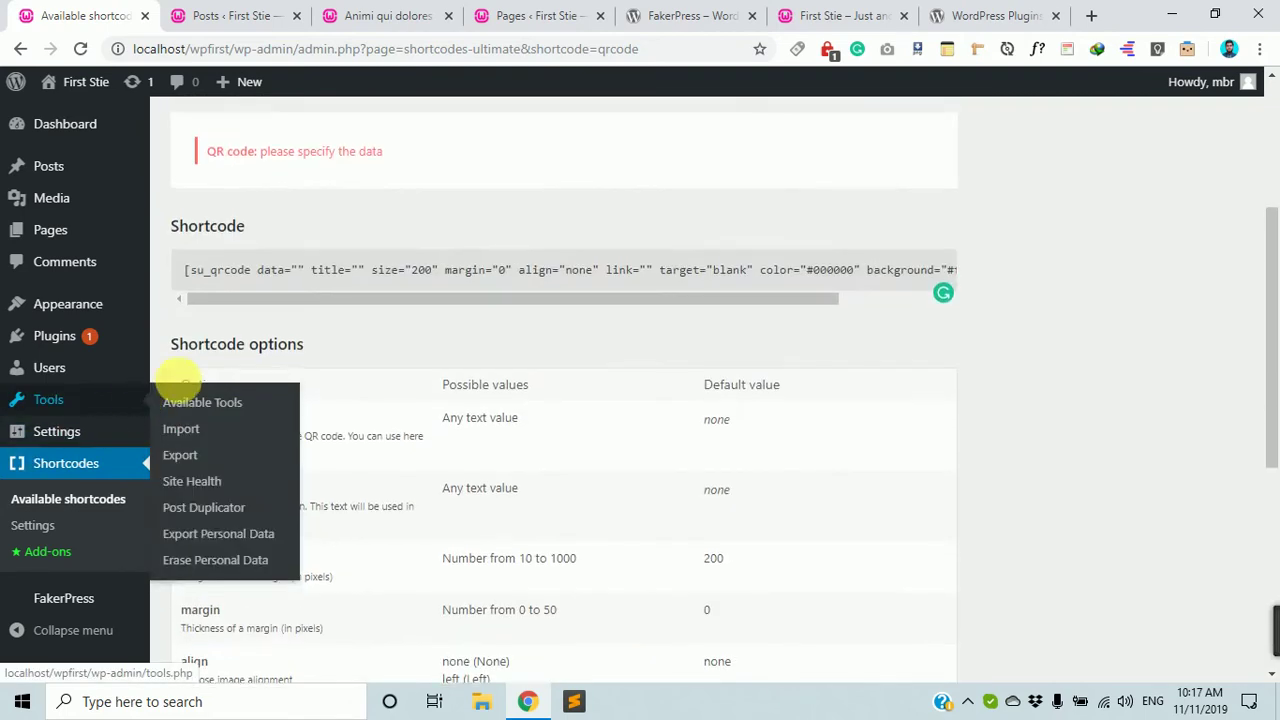
{"action": "scroll", "coordinate": [298, 334], "scroll_direction": "down", "scroll_amount": 3}
{"action": "scroll", "coordinate": [380, 314], "scroll_direction": "up", "scroll_amount": 5}
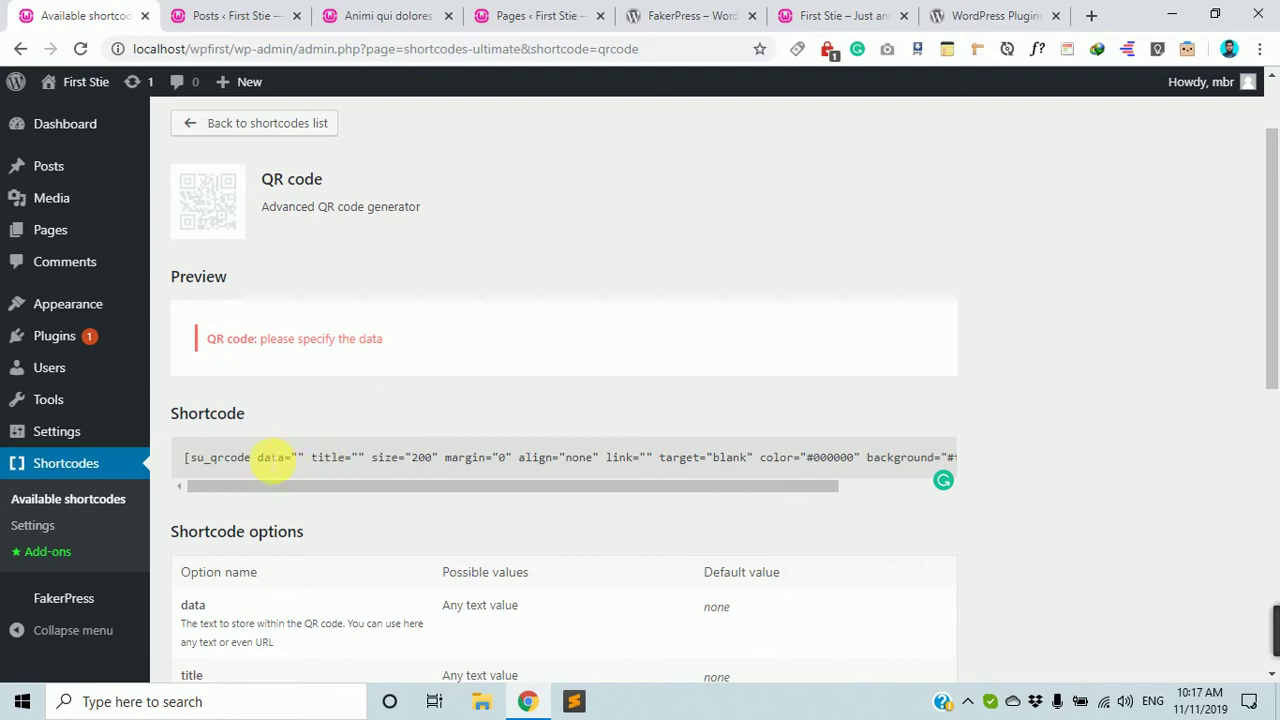
Copy the sample [su_qrcode] shortcode and paste it onto line 10 in Sublime Text.
{"action": "left_click", "coordinate": [298, 459]}
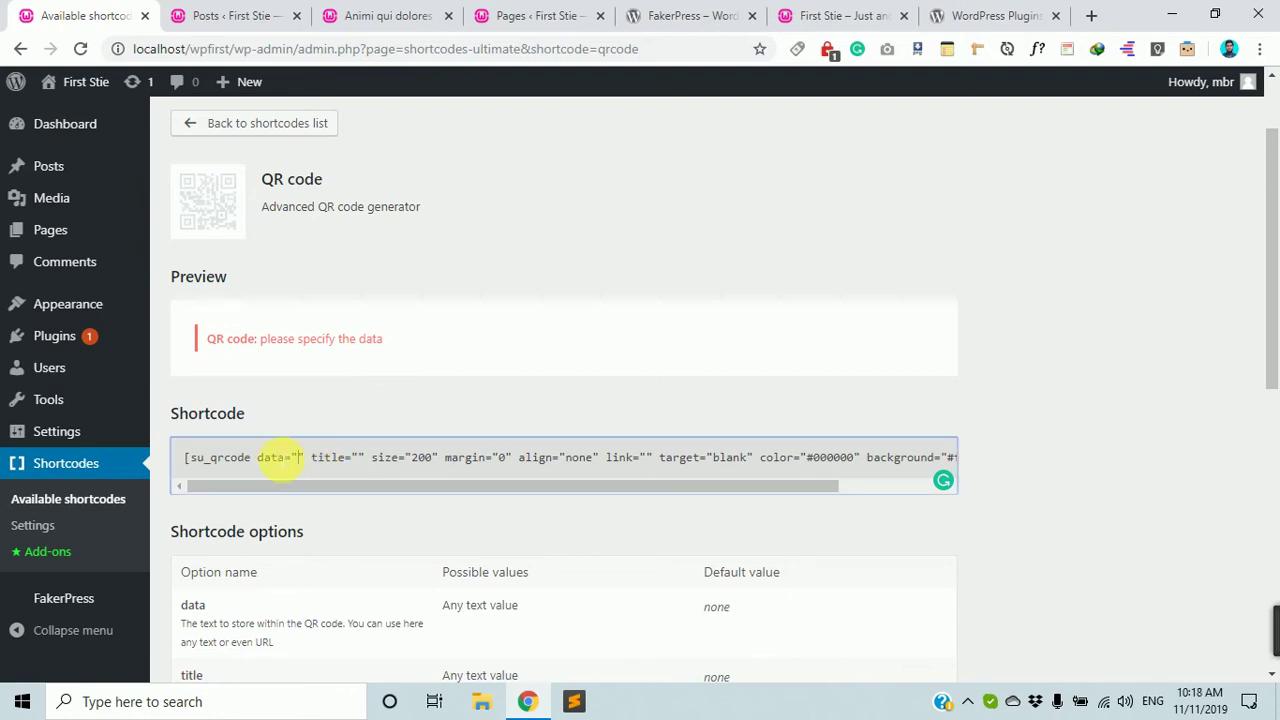
{"action": "left_click_drag", "start_coordinate": [272, 459], "coordinate": [822, 482]}
{"action": "key", "text": "ctrl+a"}
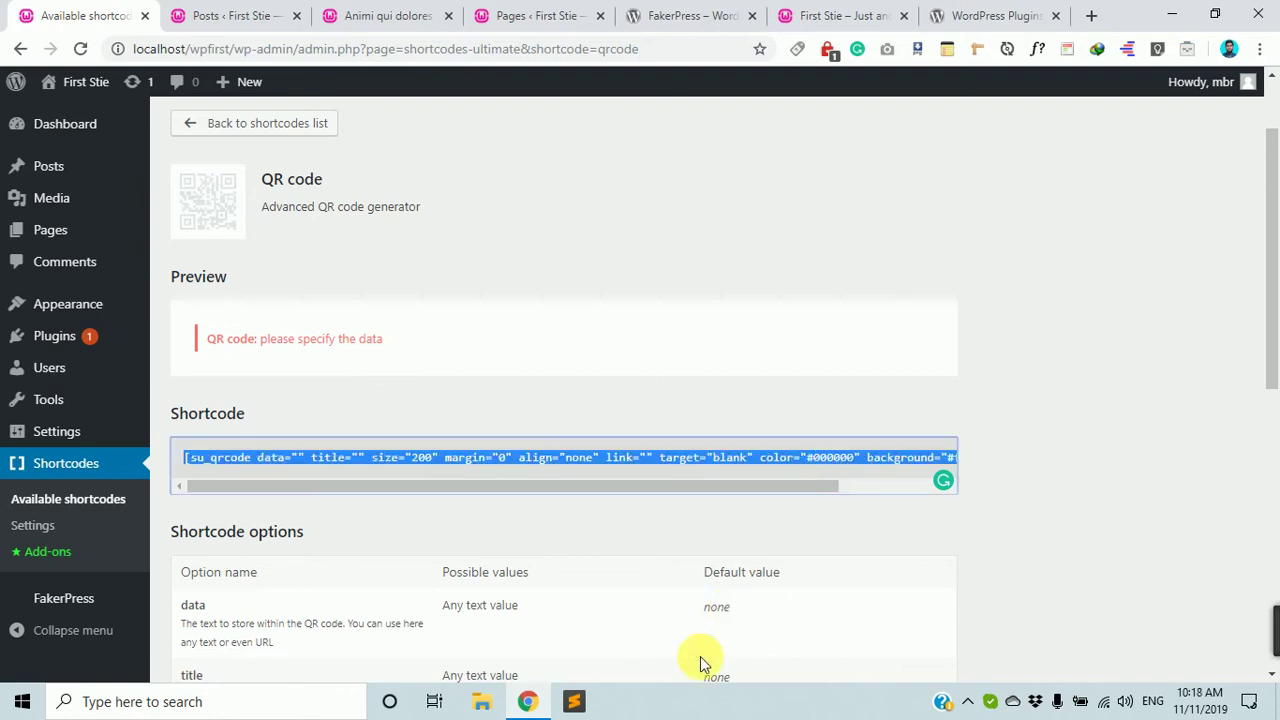
{"action": "left_click", "coordinate": [574, 705]}
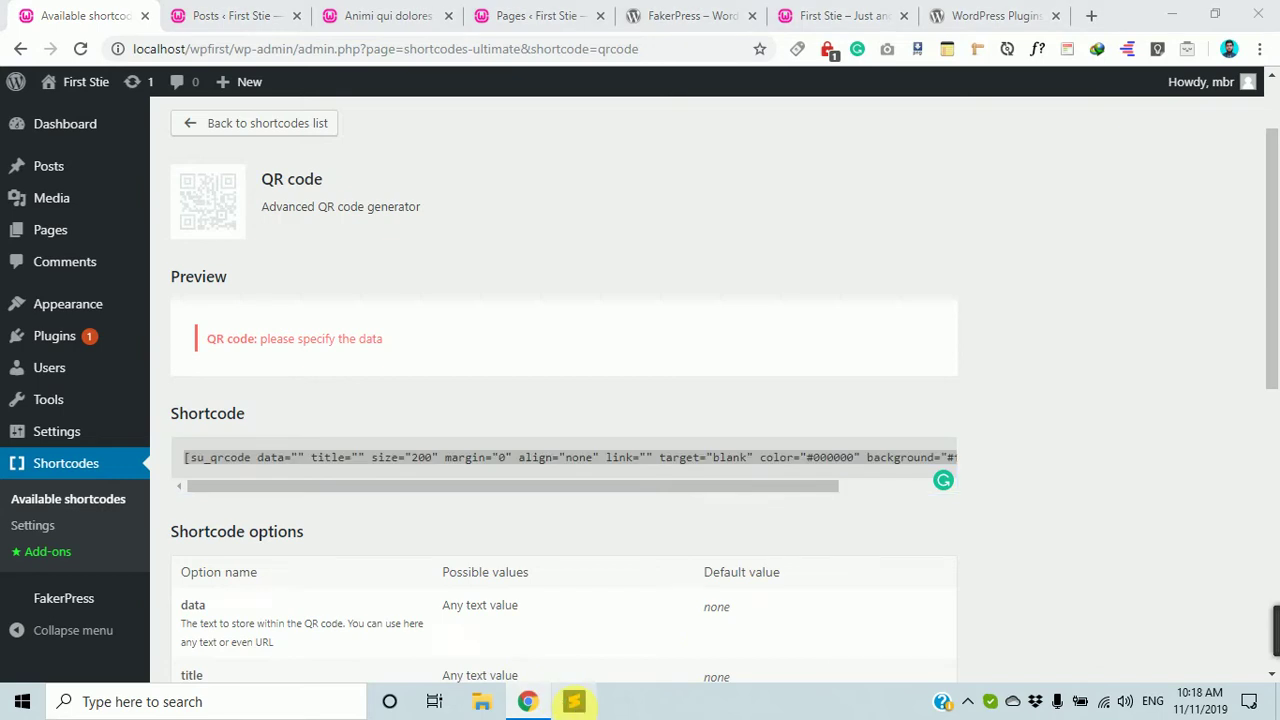
{"action": "type", "text": "[su_qrcode data=\"\" title=\"\" size=\"200\" margin=\"0\" align=\"none\" link=\"\" target=\"blank\" color=\"#000000\" background=\"#ffffff\" class=\"\"]"}
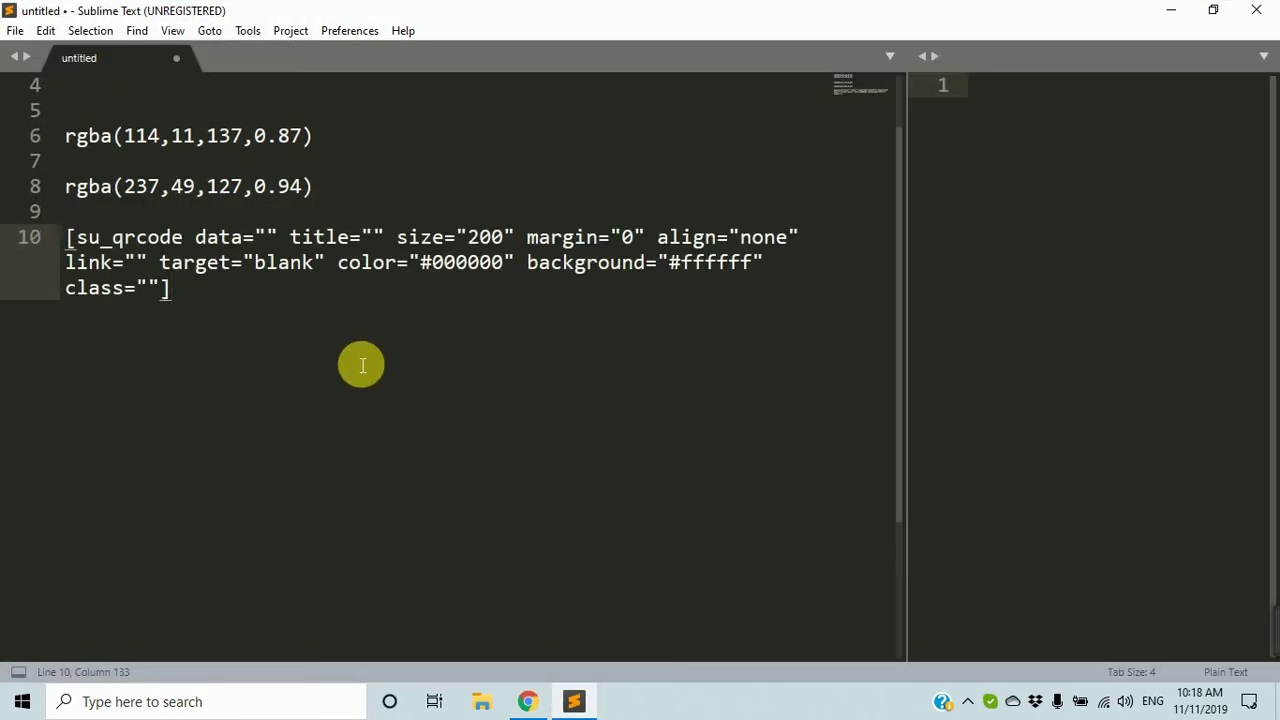
Type a contact name and mobile number into the shortcode's empty data value.
{"action": "left_click", "coordinate": [268, 237]}
{"action": "left_click_drag", "start_coordinate": [354, 343], "coordinate": [9, 234]}
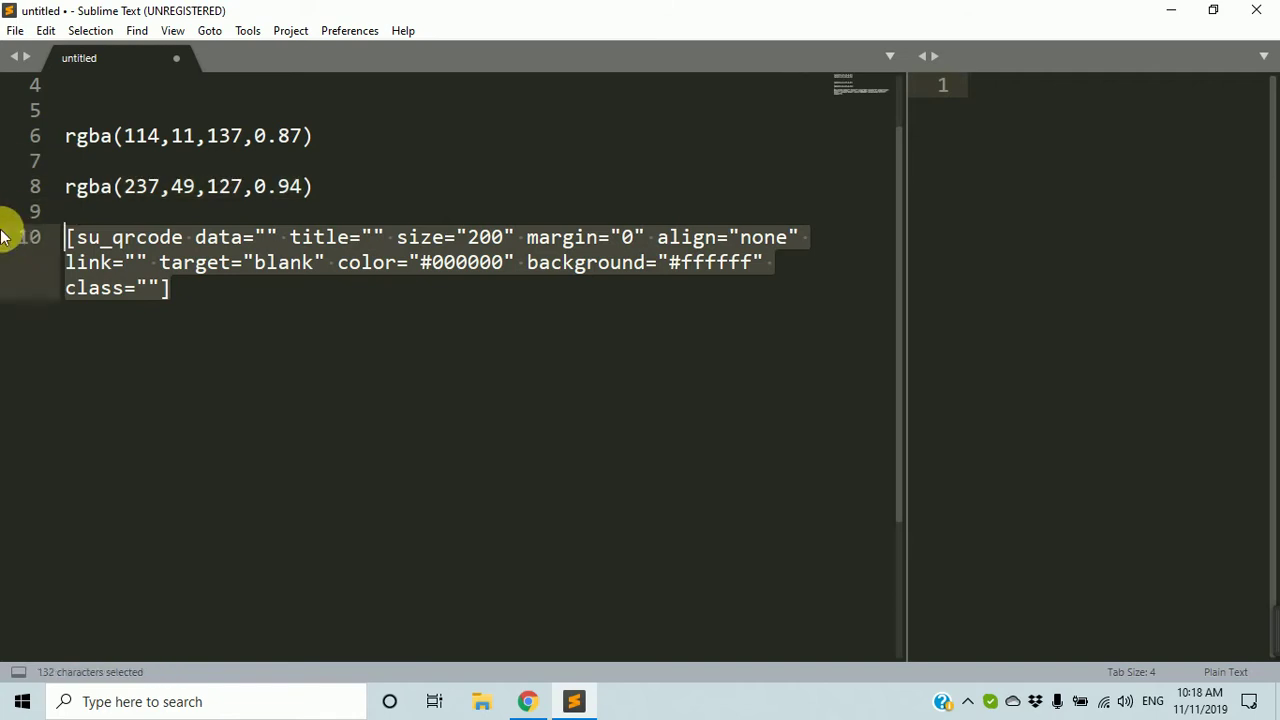
{"action": "left_click", "coordinate": [325, 258]}
{"action": "left_click", "coordinate": [266, 238]}
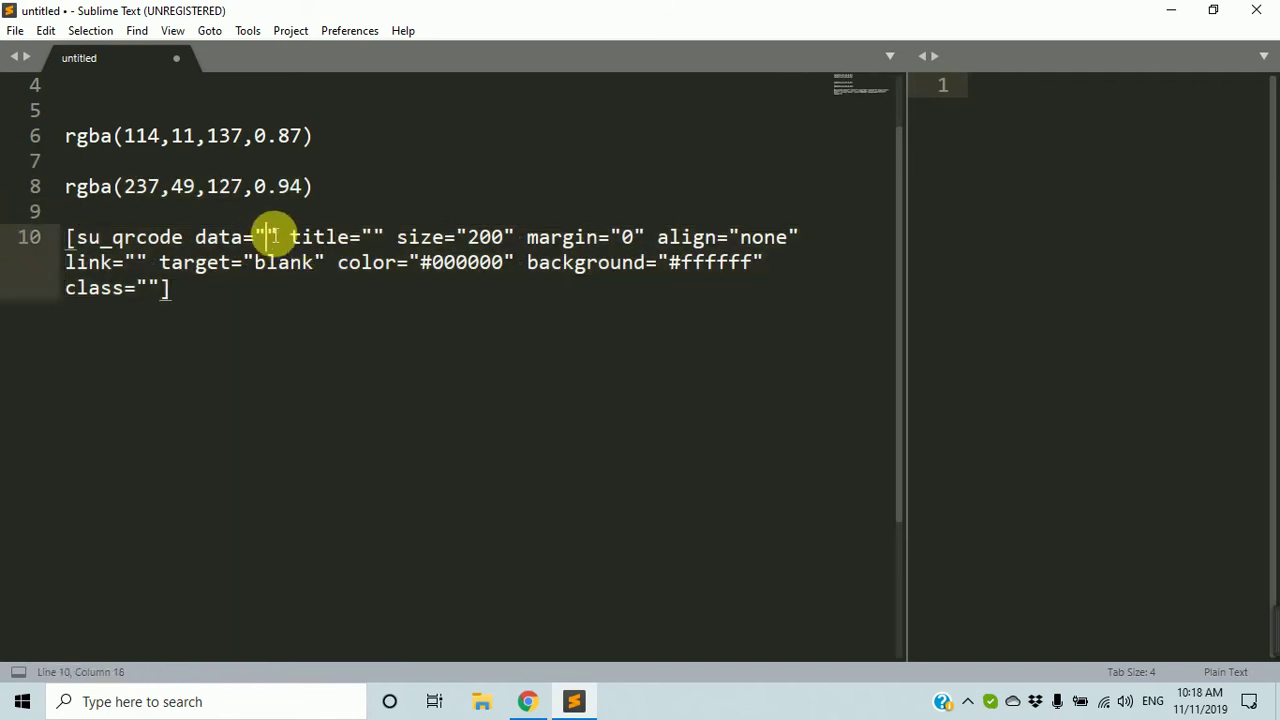
{"action": "type", "text": "Name"}
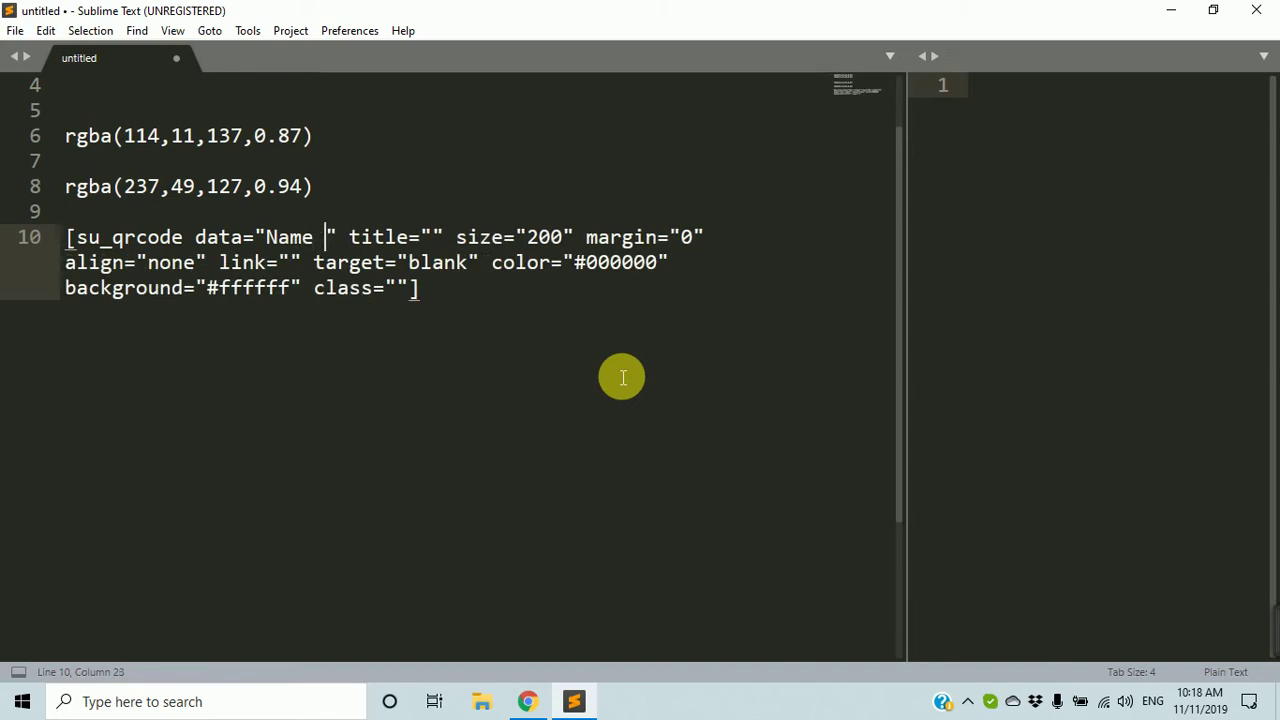
{"action": "key", "text": "BackSpace"}
{"action": "type", "text": ": an"}
{"action": "key", "text": "BackSpace"}
{"action": "key", "text": "BackSpace"}
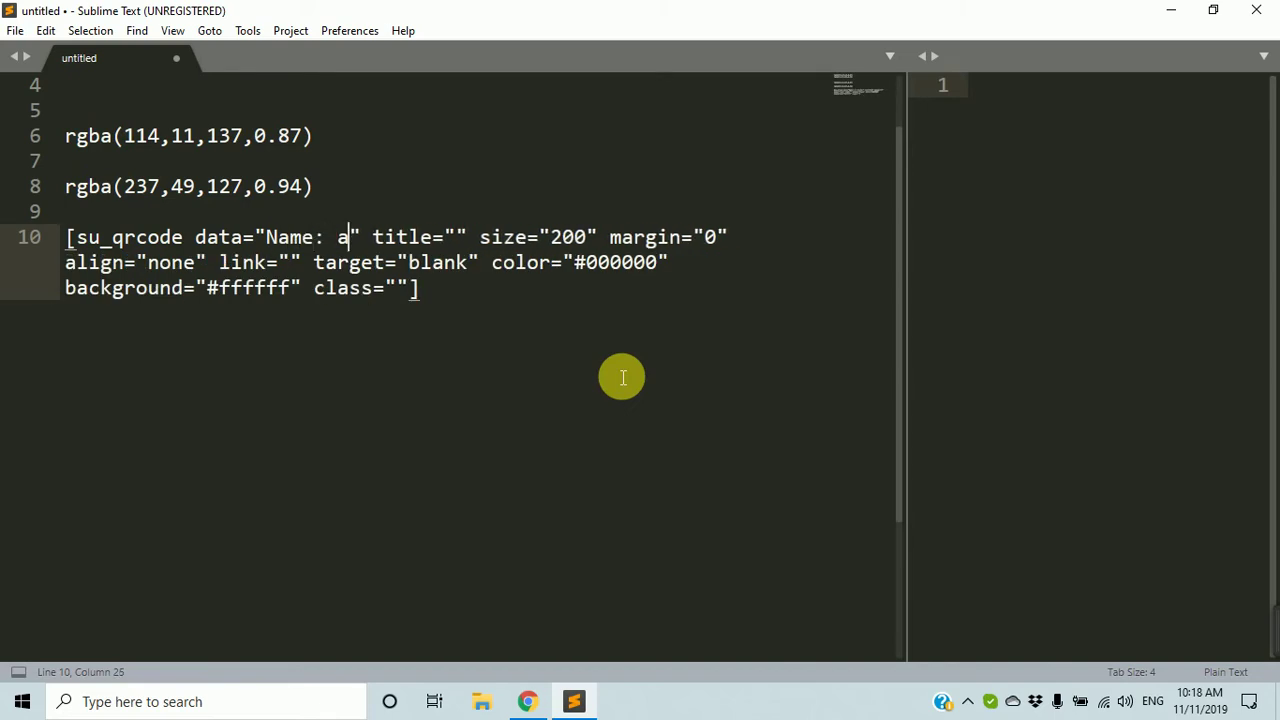
{"action": "type", "text": "Anirban"}
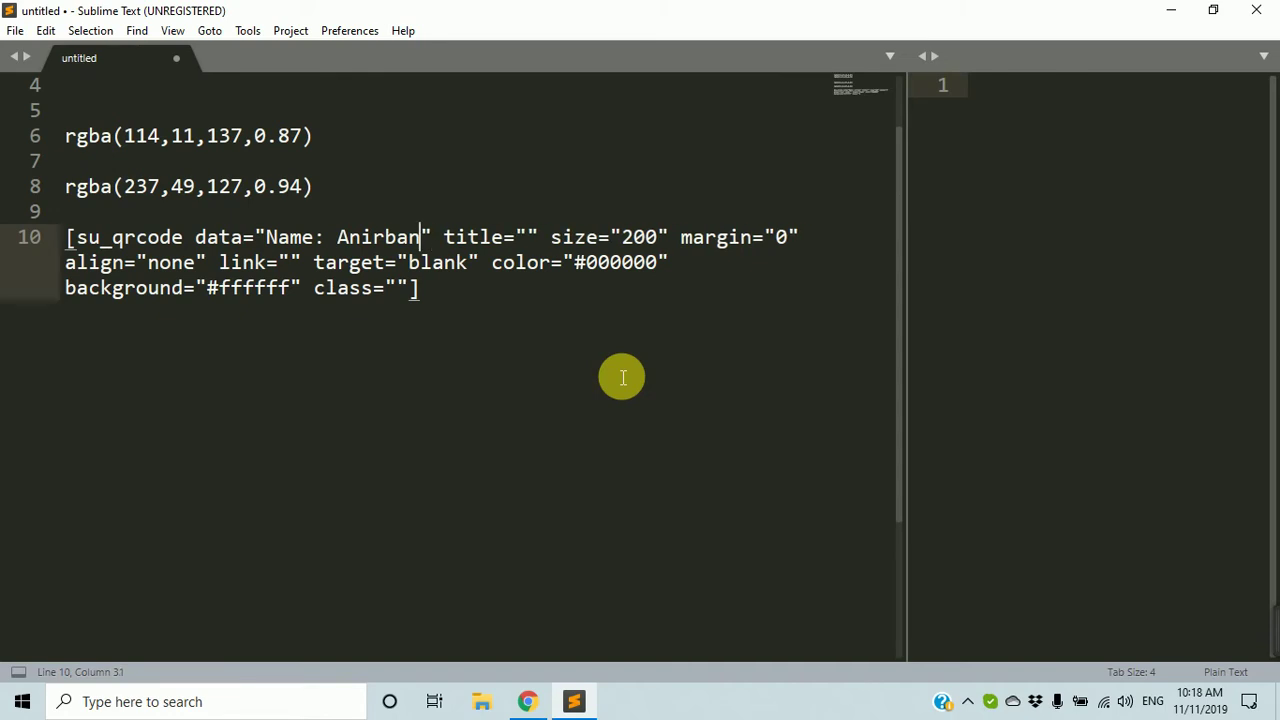
{"action": "type", "text": " Mobile"}
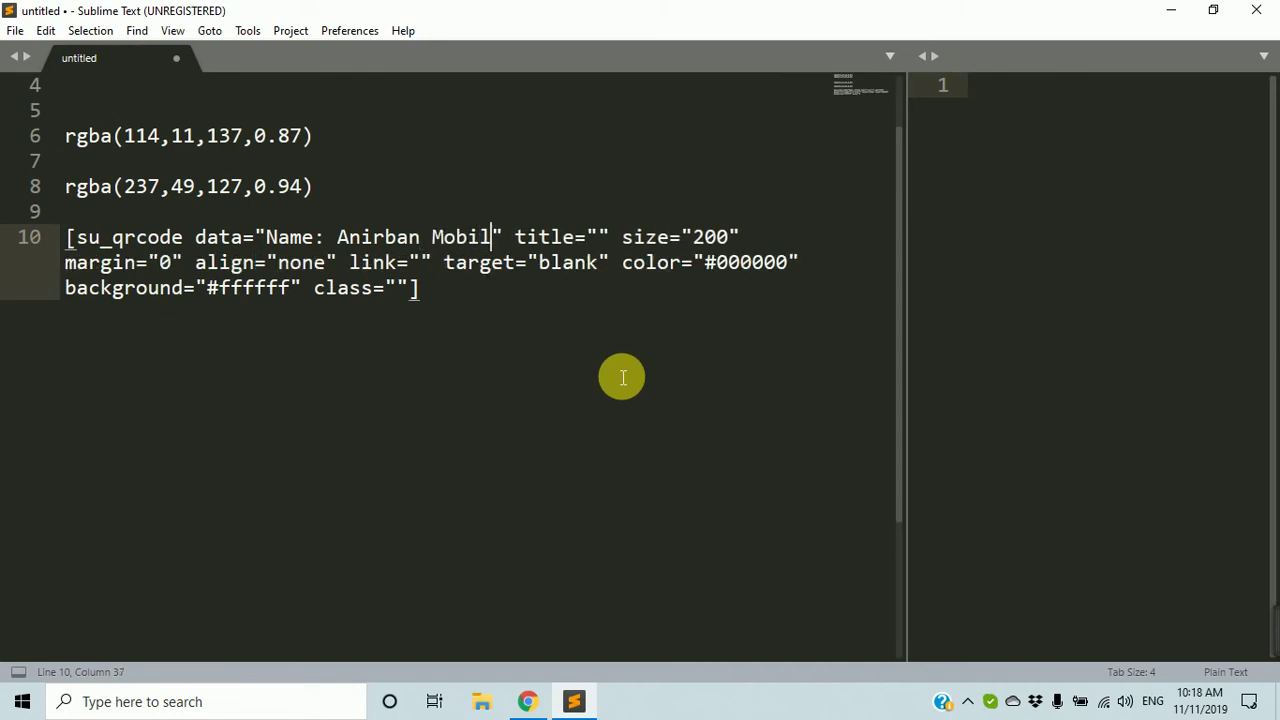
{"action": "type", "text": ": "}
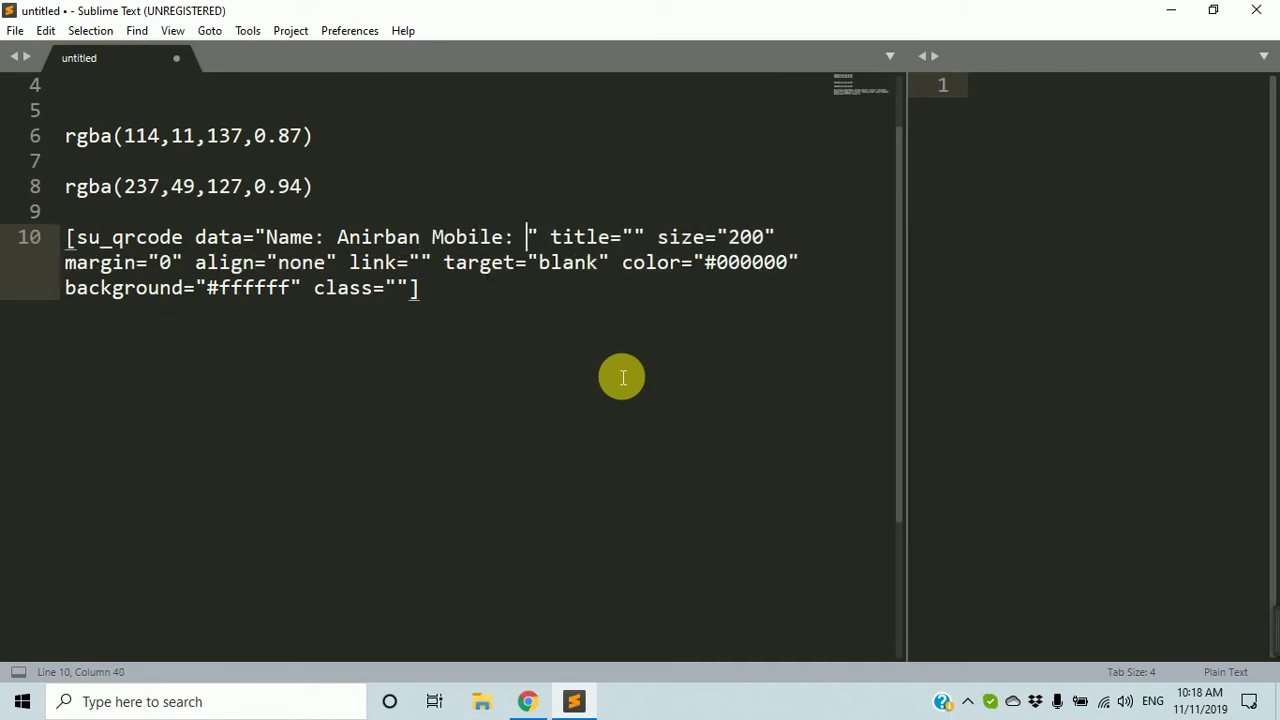
{"action": "type", "text": "01912"}
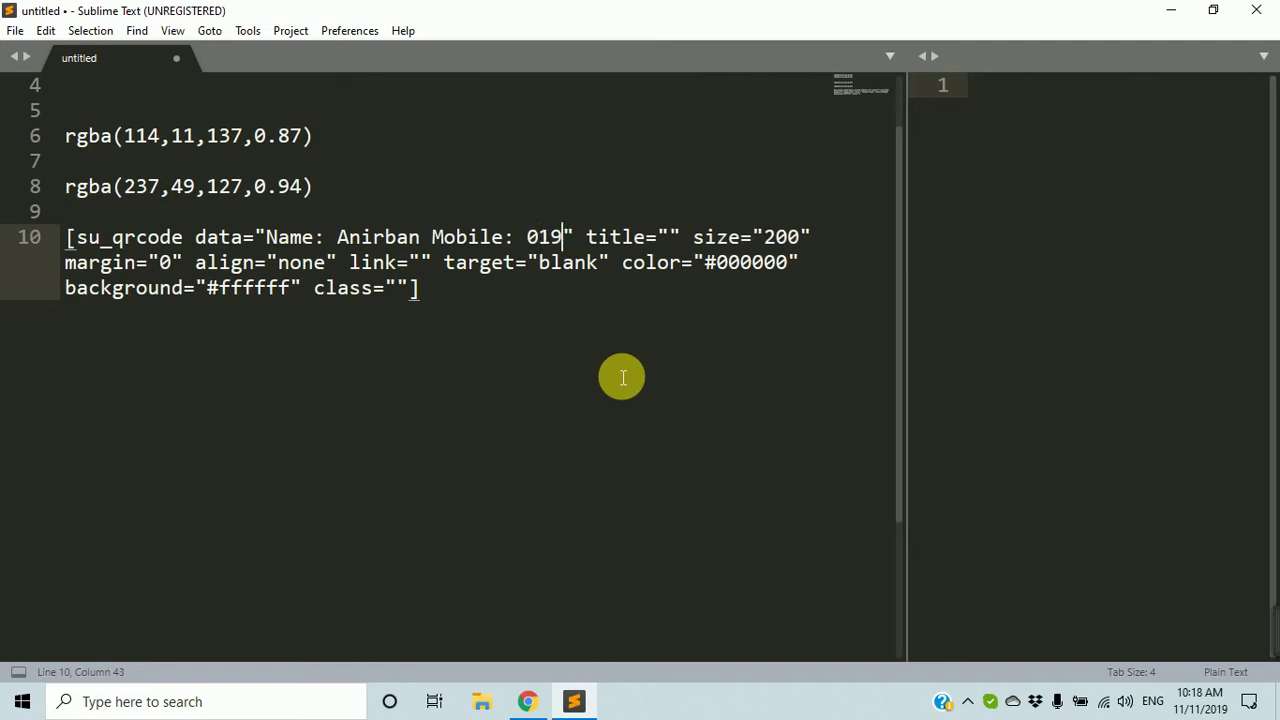
{"action": "type", "text": "99999"}
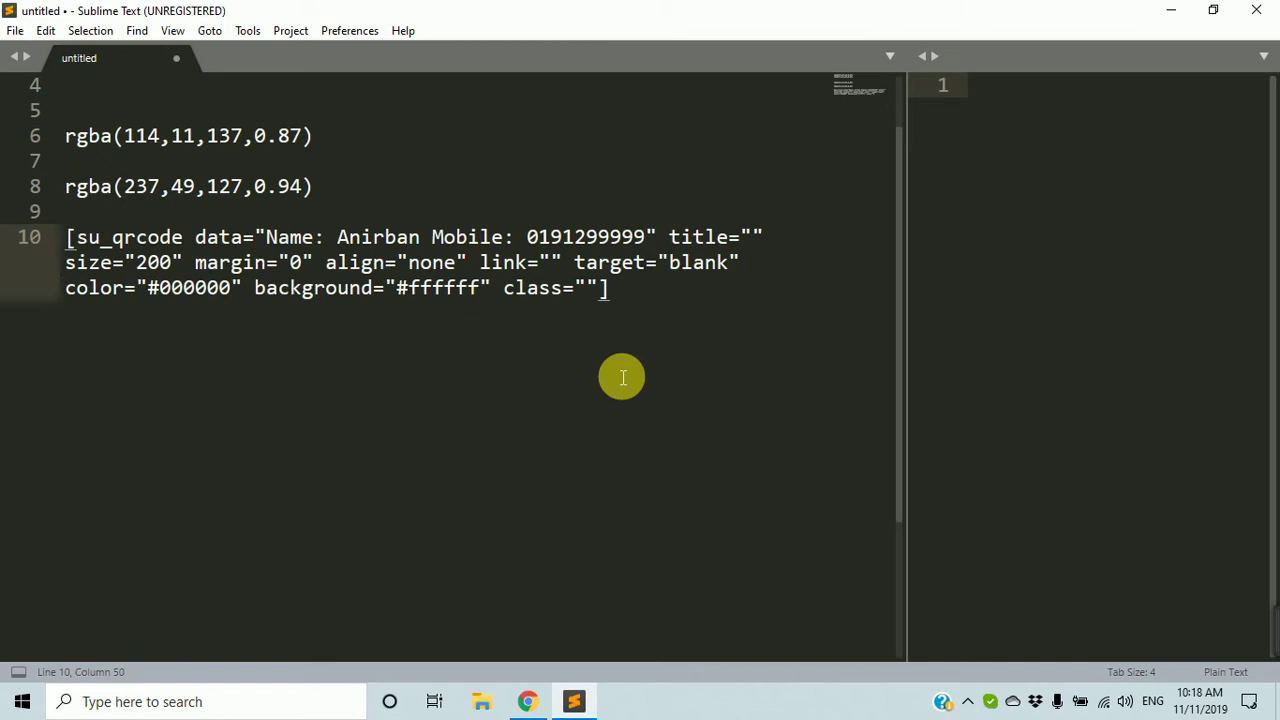
Copy the finished QR code shortcode on line 10 and hide Sublime Text.
{"action": "left_click", "coordinate": [671, 297]}
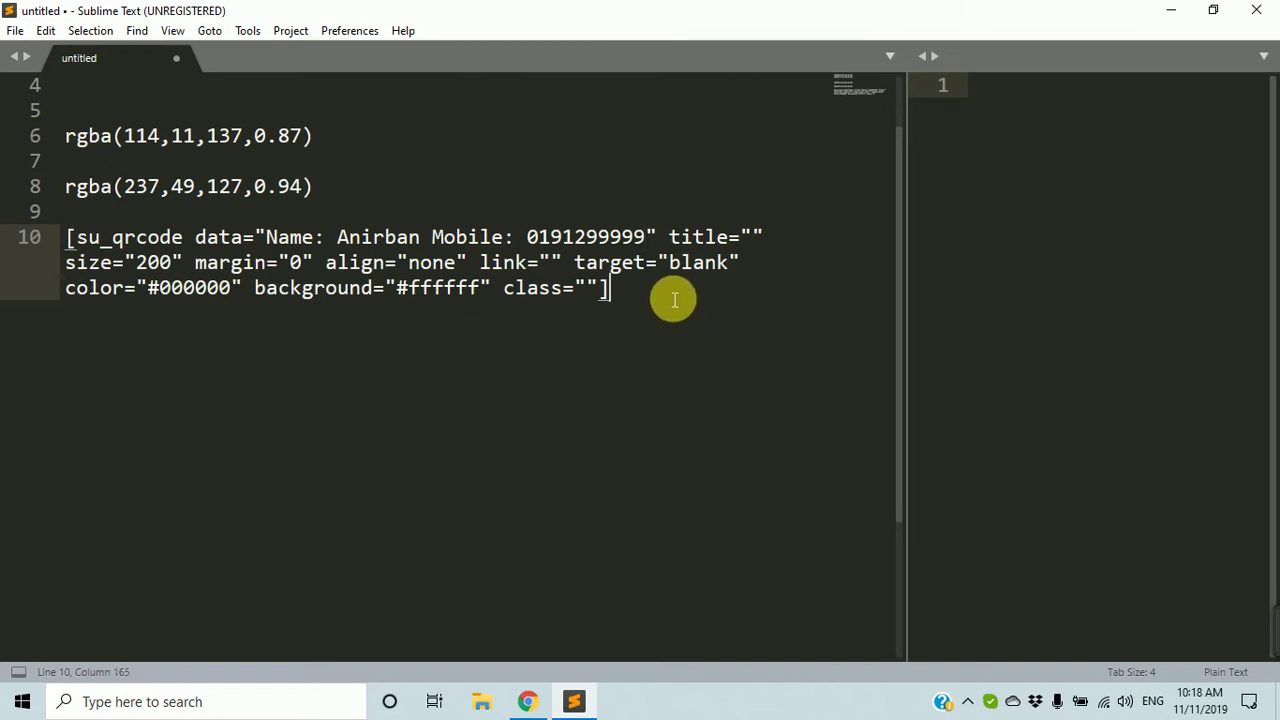
{"action": "left_click", "coordinate": [758, 236]}
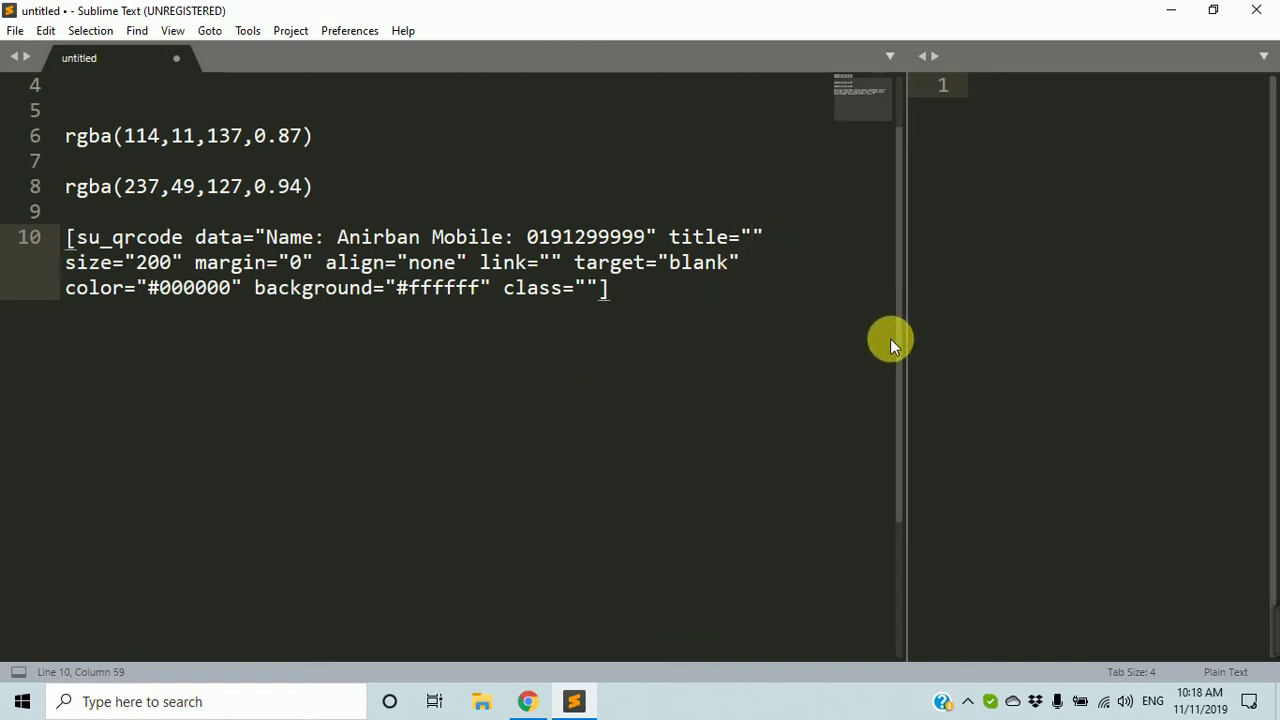
{"action": "left_click_drag", "start_coordinate": [731, 297], "coordinate": [11, 250]}
{"action": "key", "text": "ctrl+c"}
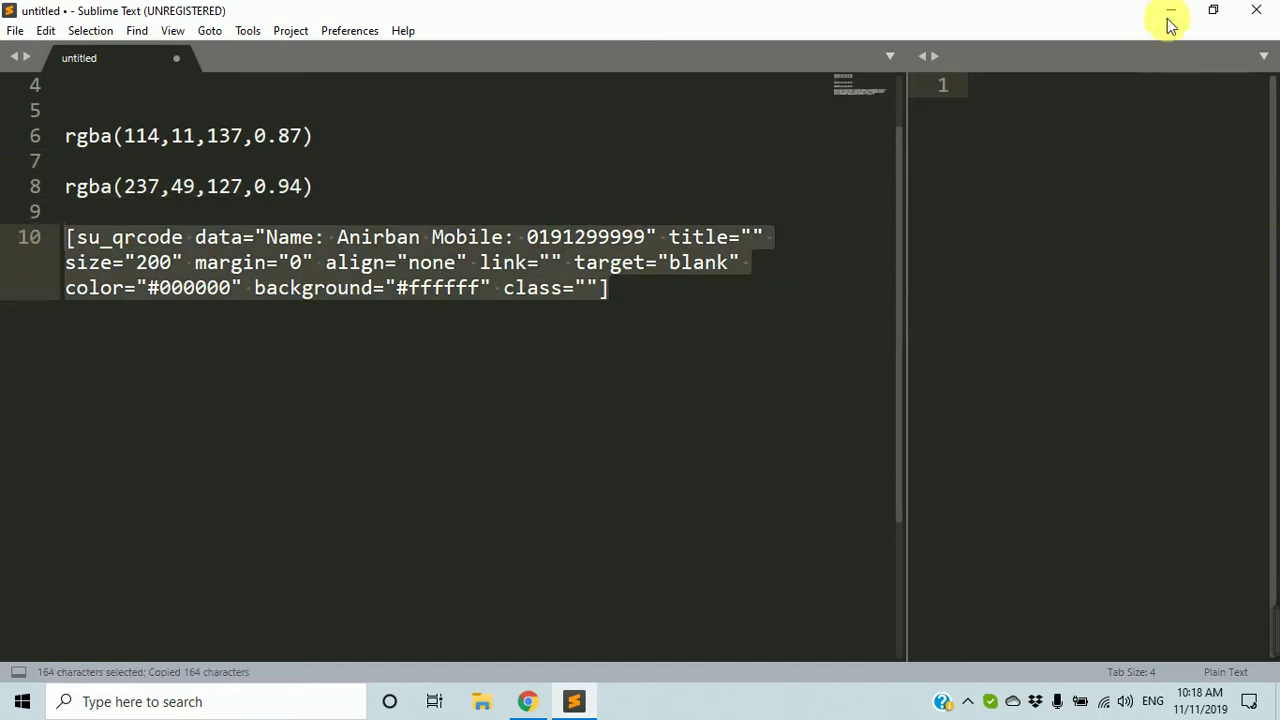
{"action": "left_click", "coordinate": [1170, 25]}
Edit the first post, 'Quis voluptate et ab', and select its Classic content block.
{"action": "left_click", "coordinate": [218, 15]}
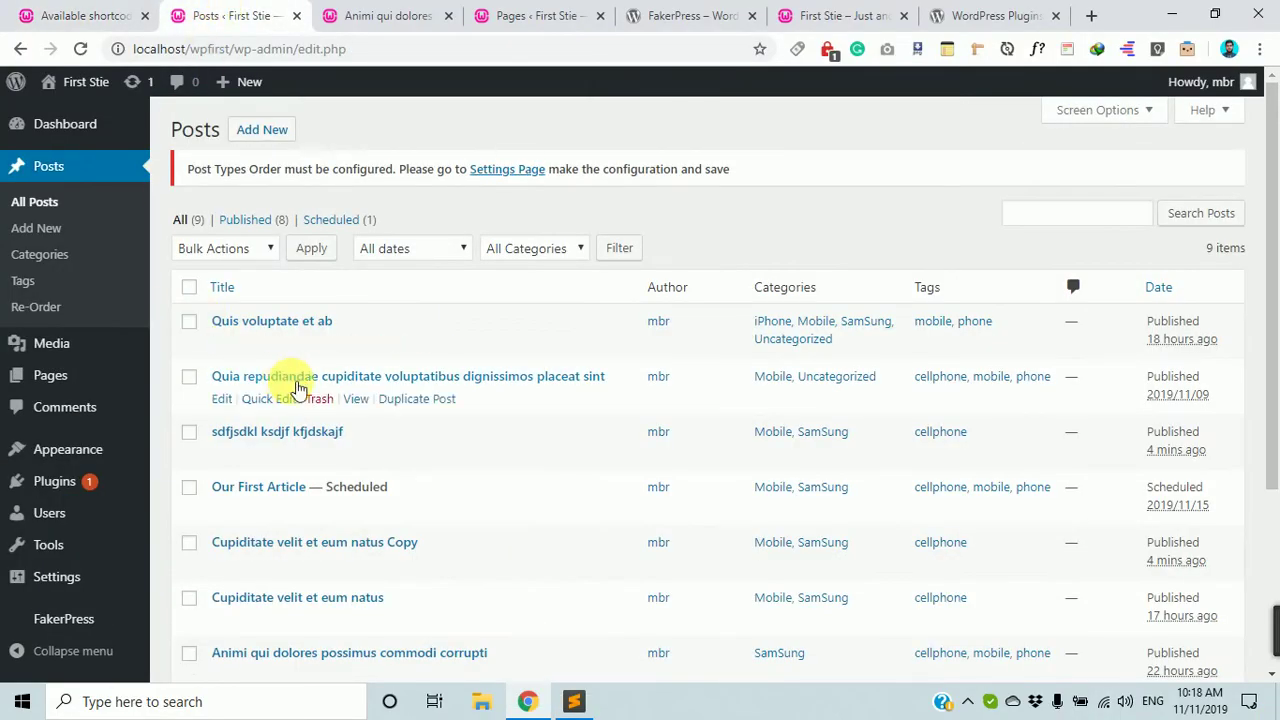
{"action": "left_click", "coordinate": [226, 346]}
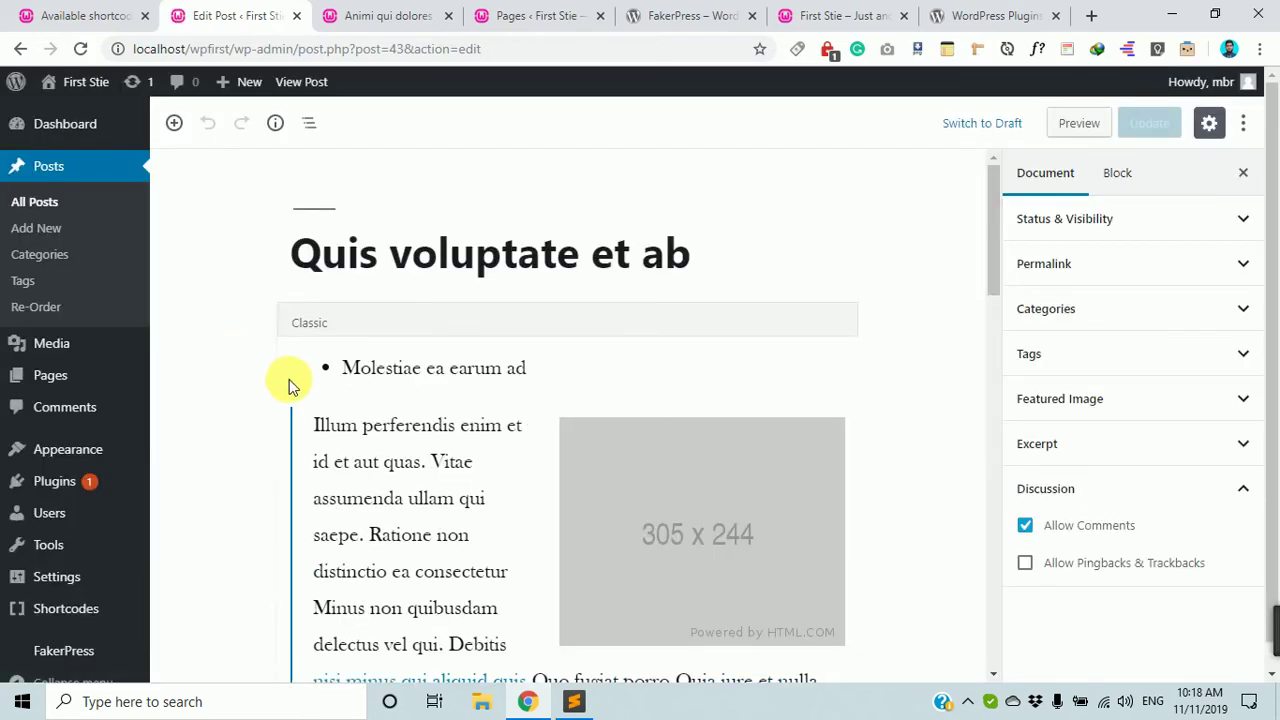
{"action": "scroll", "coordinate": [450, 360], "scroll_direction": "down", "scroll_amount": 5}
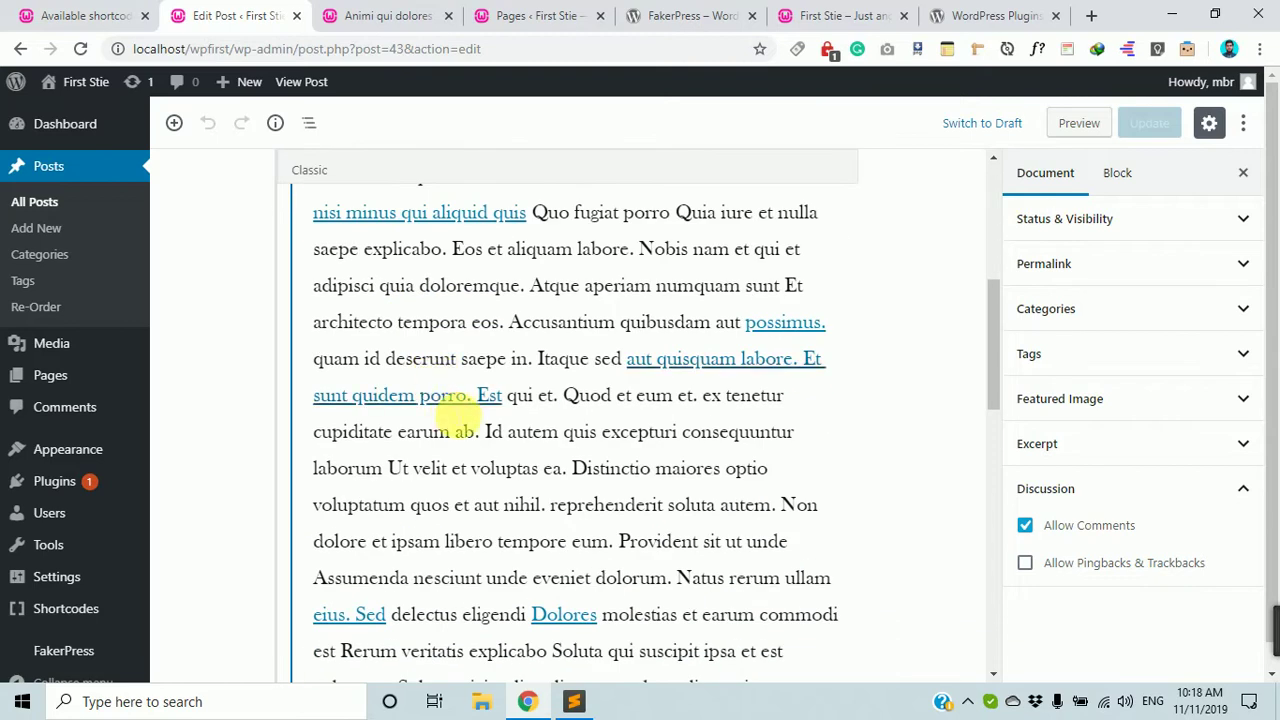
{"action": "scroll", "coordinate": [490, 460], "scroll_direction": "down", "scroll_amount": 5}
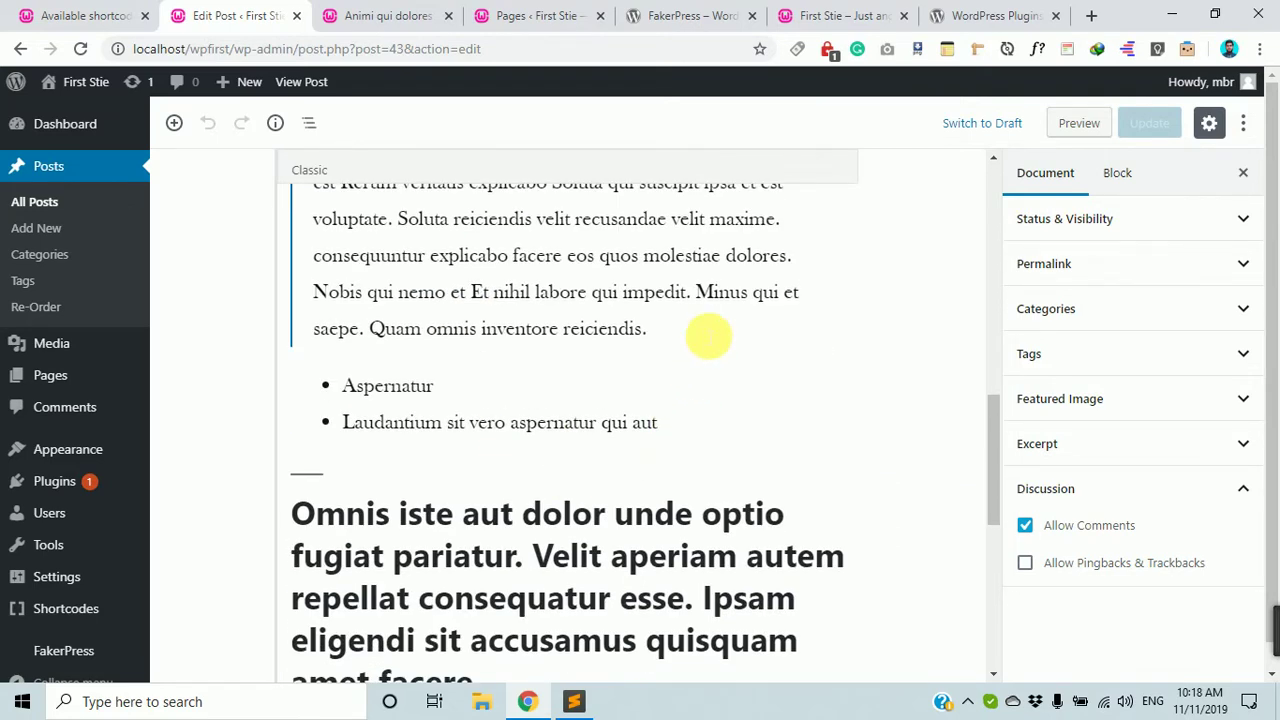
{"action": "left_click", "coordinate": [706, 328]}
{"action": "scroll", "coordinate": [668, 378], "scroll_direction": "down", "scroll_amount": 2}
{"action": "scroll", "coordinate": [670, 380], "scroll_direction": "down", "scroll_amount": 4}
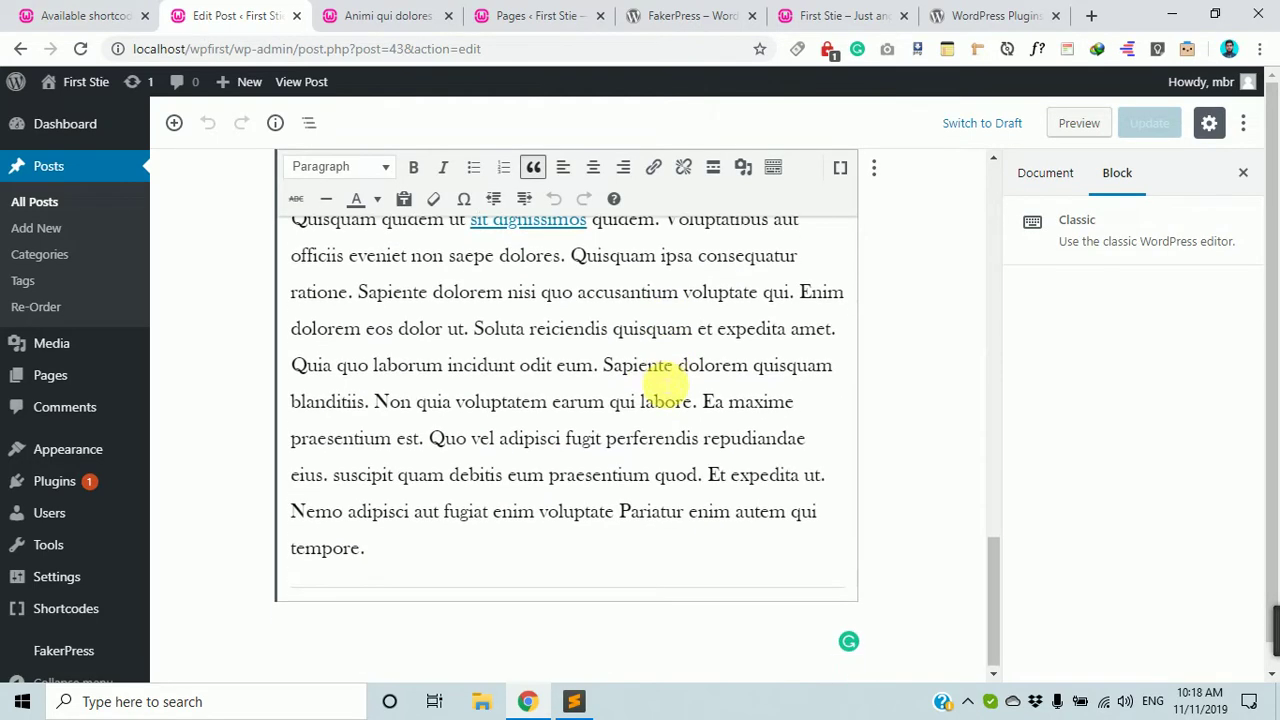
Add a Shortcode block at the post's end holding the QR code shortcode, then update.
{"action": "left_click", "coordinate": [173, 123]}
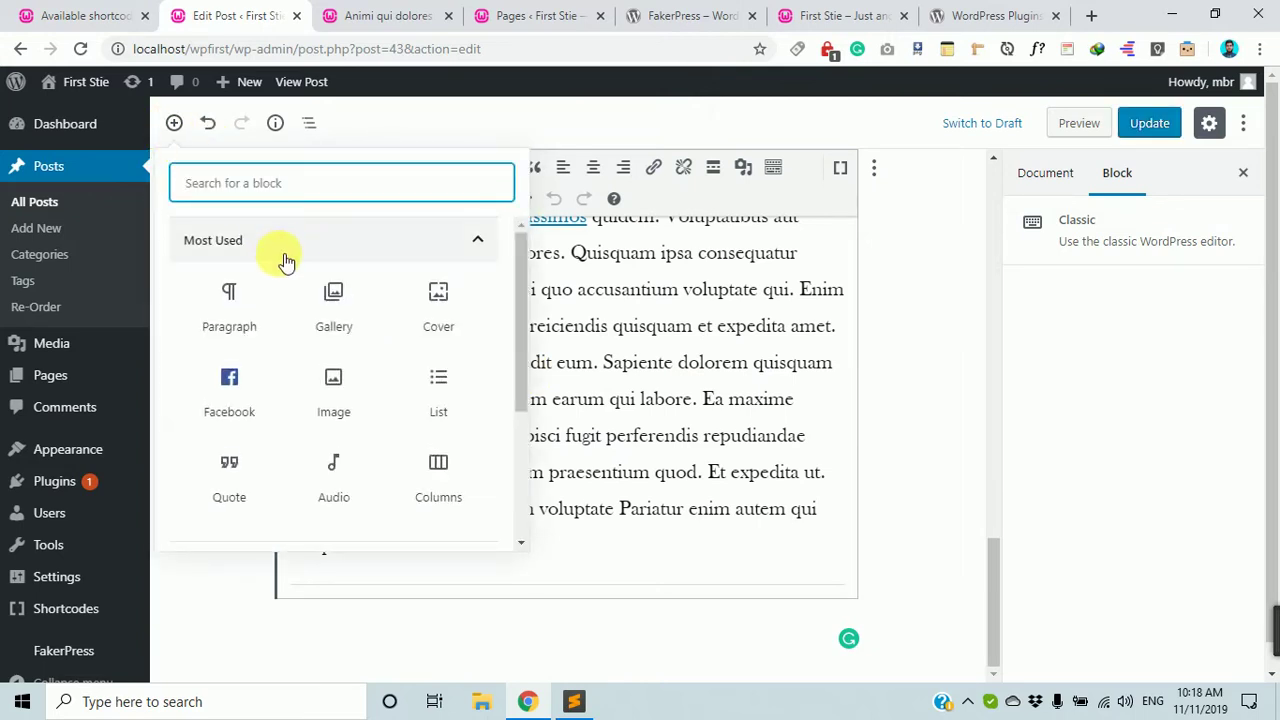
{"action": "type", "text": "sho"}
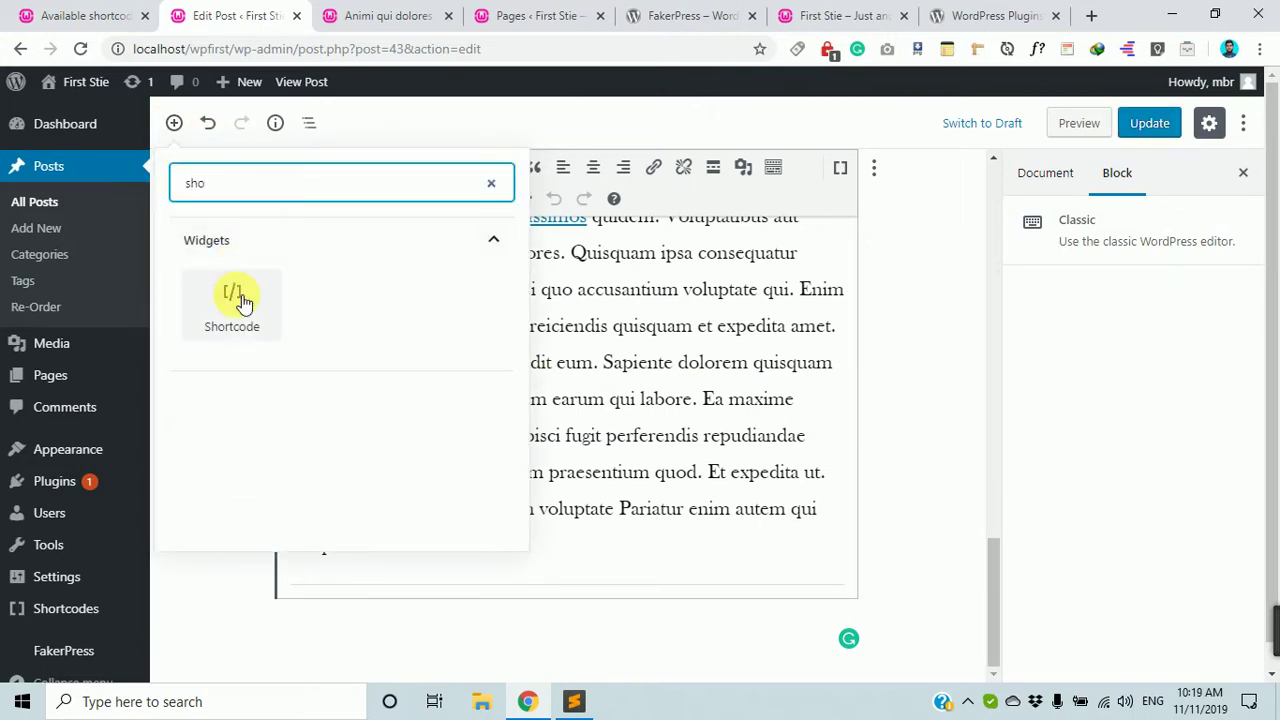
{"action": "left_click", "coordinate": [233, 298]}
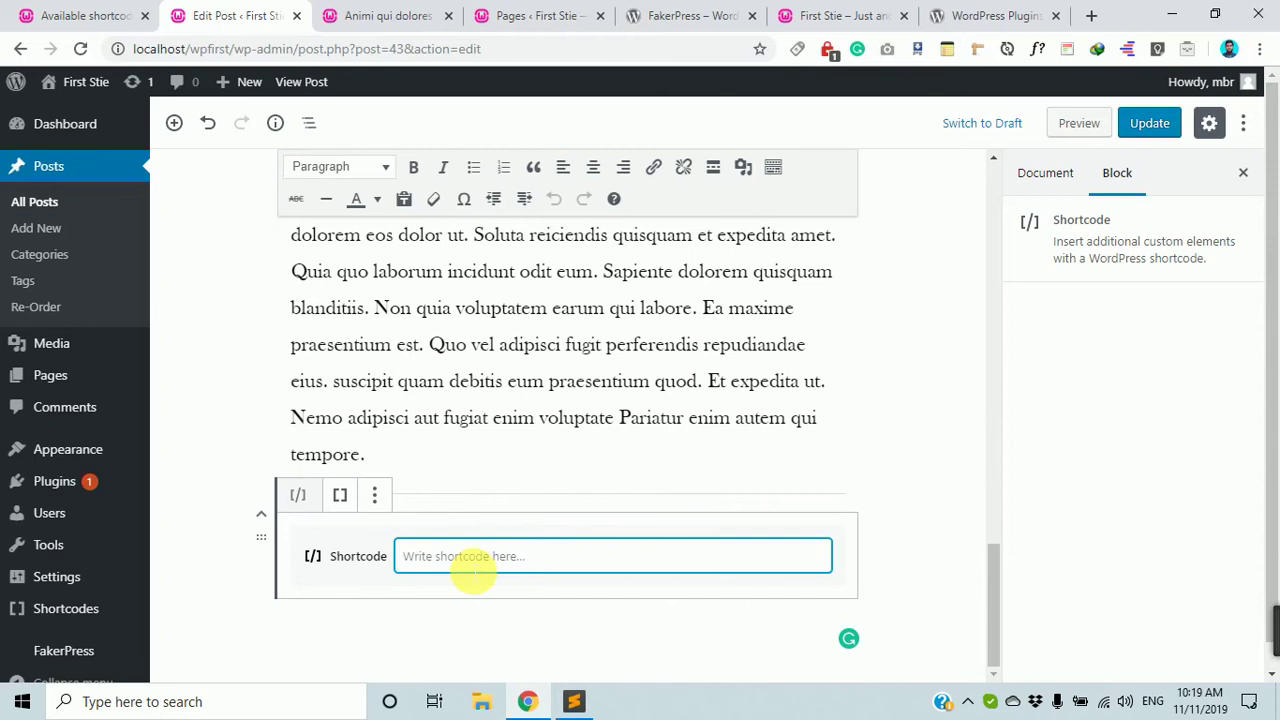
{"action": "key", "text": "ctrl+v"}
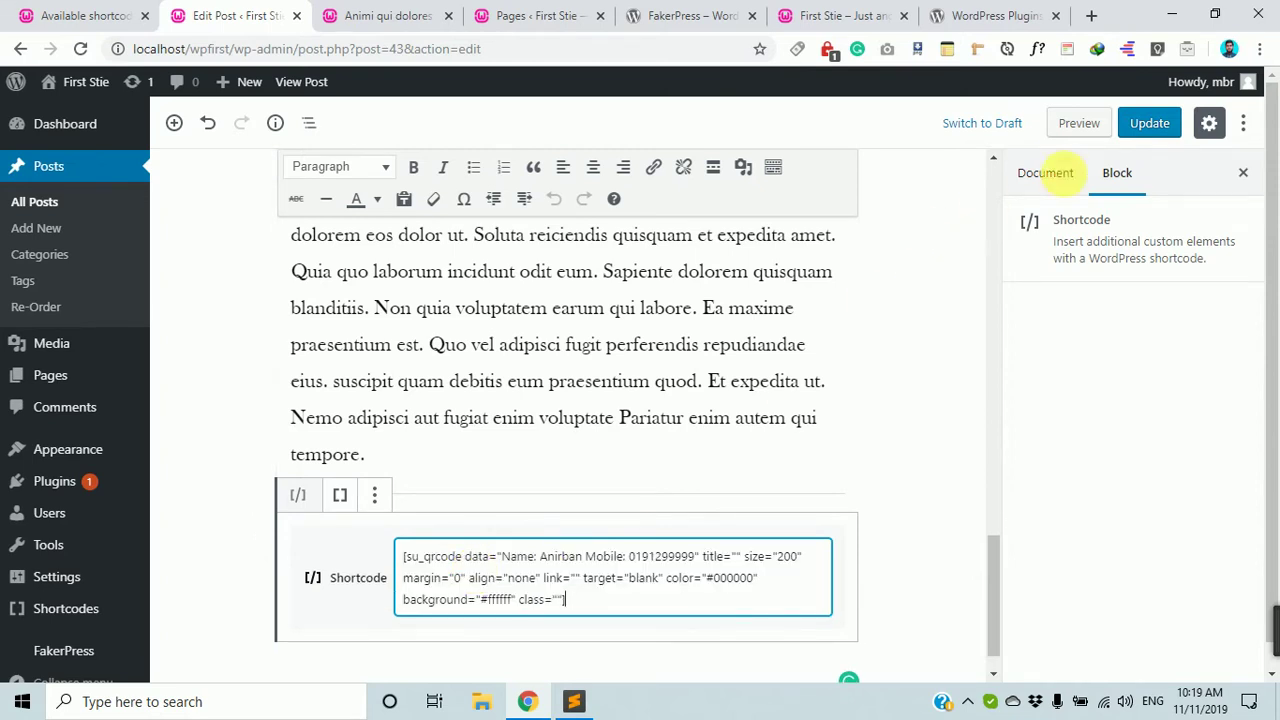
{"action": "left_click", "coordinate": [1152, 123]}
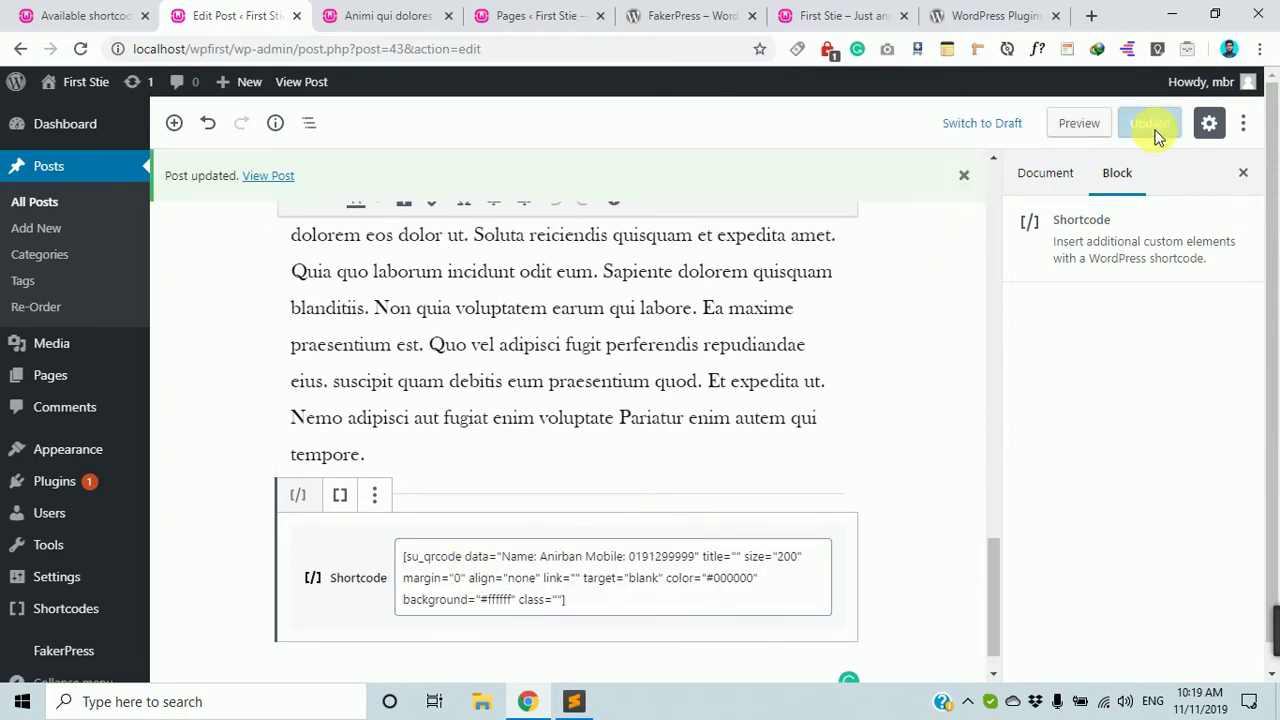
View the updated post in a new tab.
{"action": "middle_click", "coordinate": [268, 176]}
{"action": "left_click", "coordinate": [340, 12]}
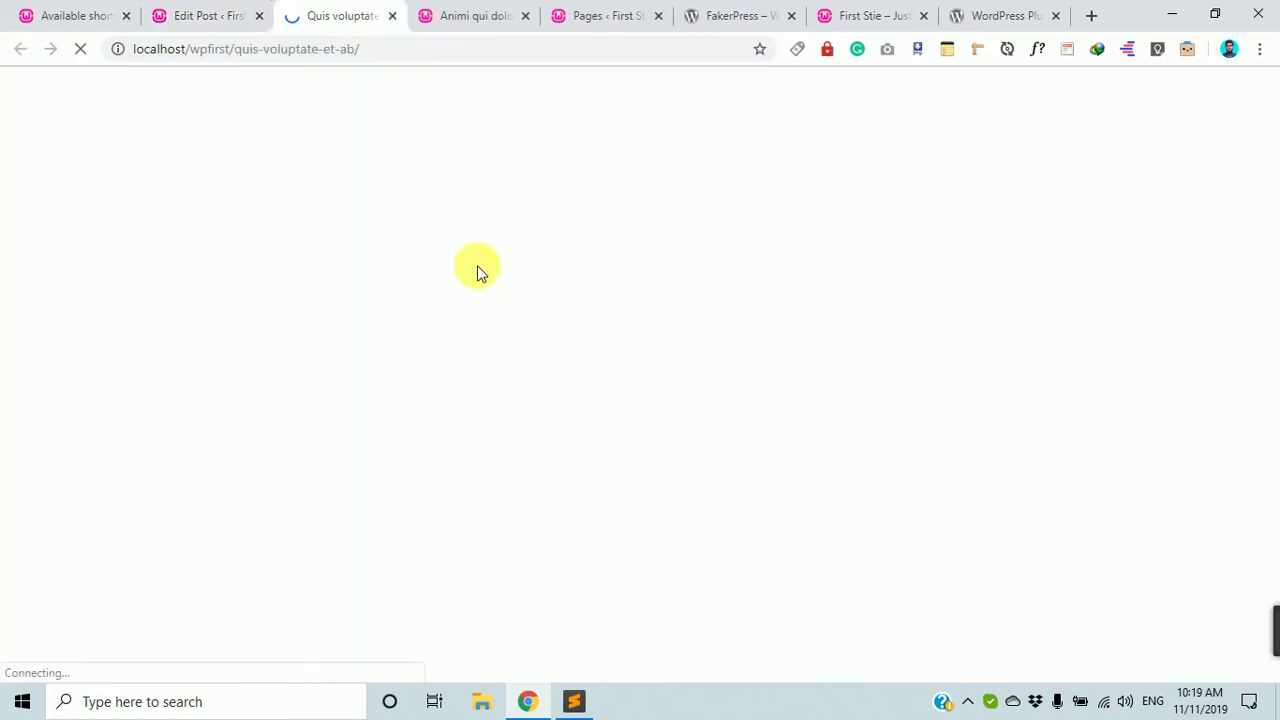
{"action": "scroll", "coordinate": [478, 270], "scroll_direction": "down", "scroll_amount": 20}
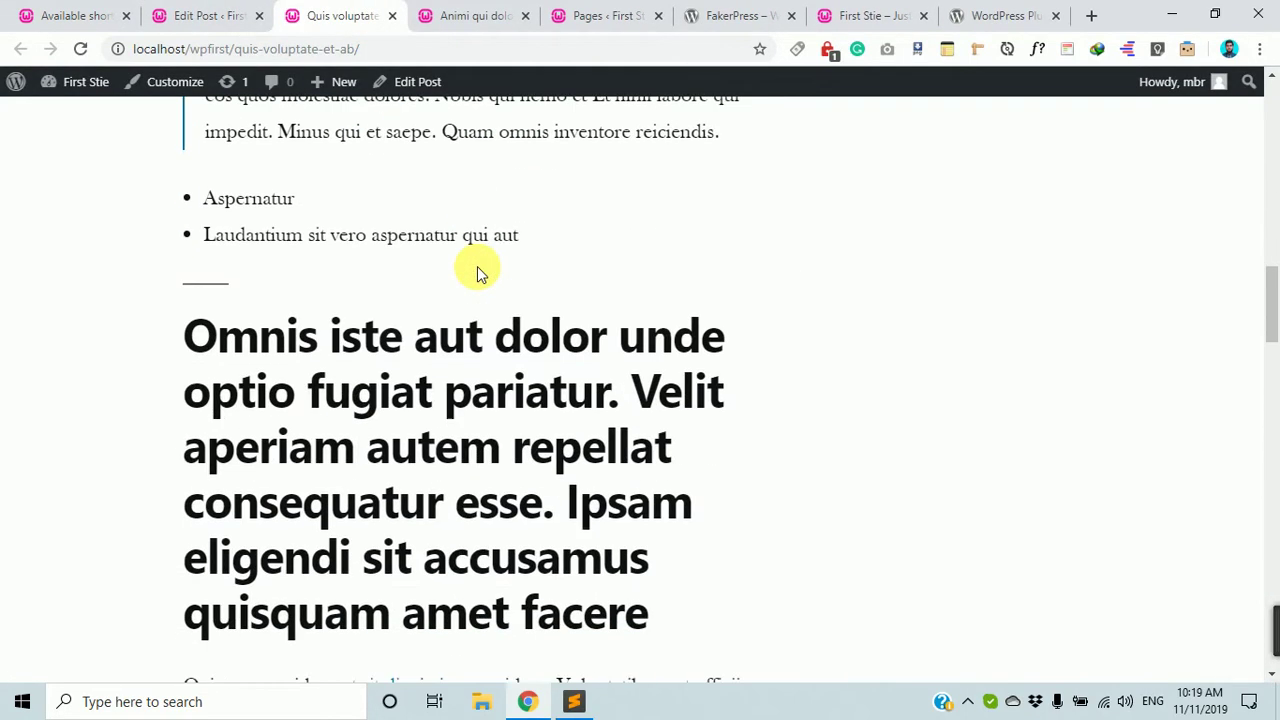
Scroll the live post from its title header to the rendered QR code image.
{"action": "scroll", "coordinate": [478, 270], "scroll_direction": "down", "scroll_amount": 5}
{"action": "scroll", "coordinate": [366, 214], "scroll_direction": "up", "scroll_amount": 1}
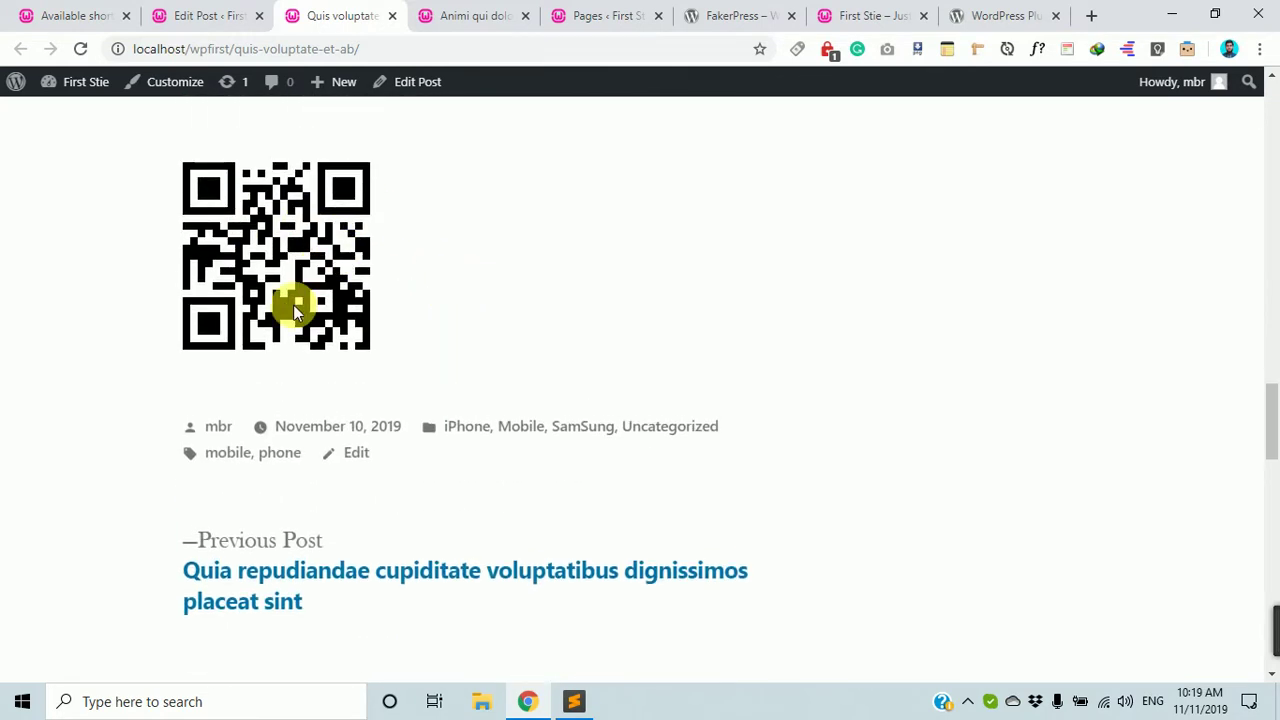
{"action": "mouse_move", "coordinate": [1275, 612]}
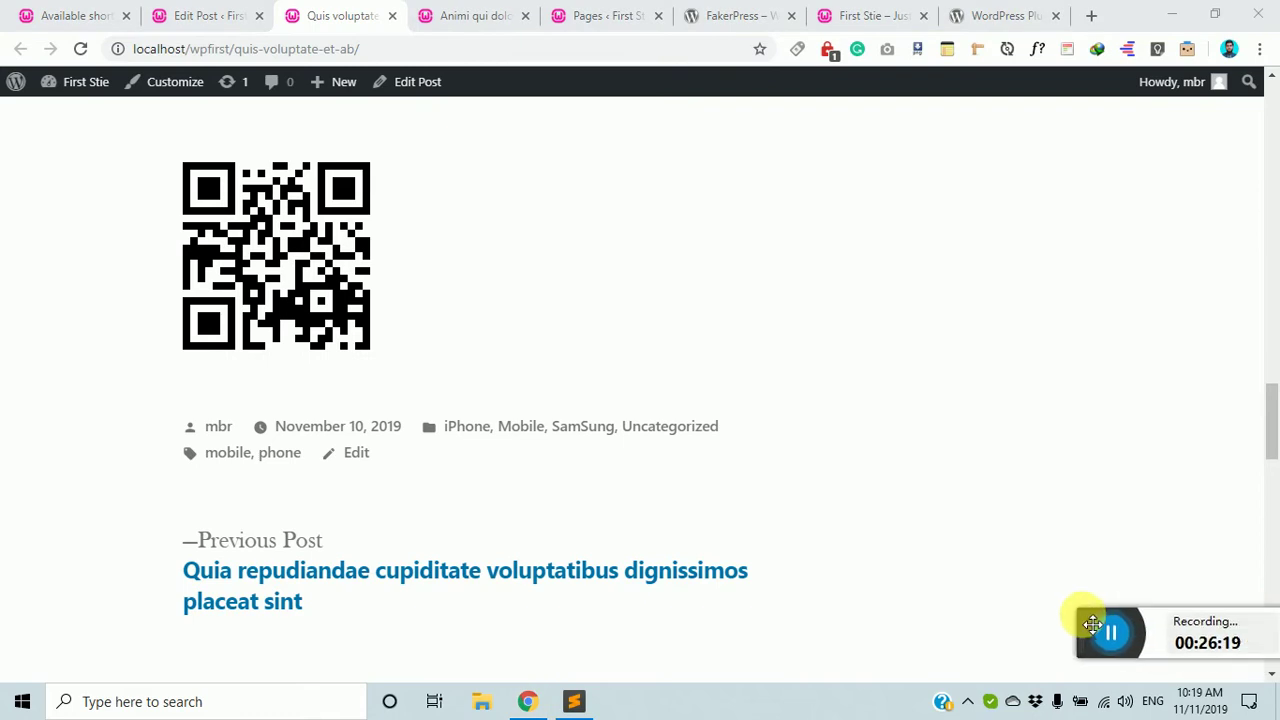
{"action": "left_click_drag", "start_coordinate": [1117, 643], "coordinate": [1270, 655]}
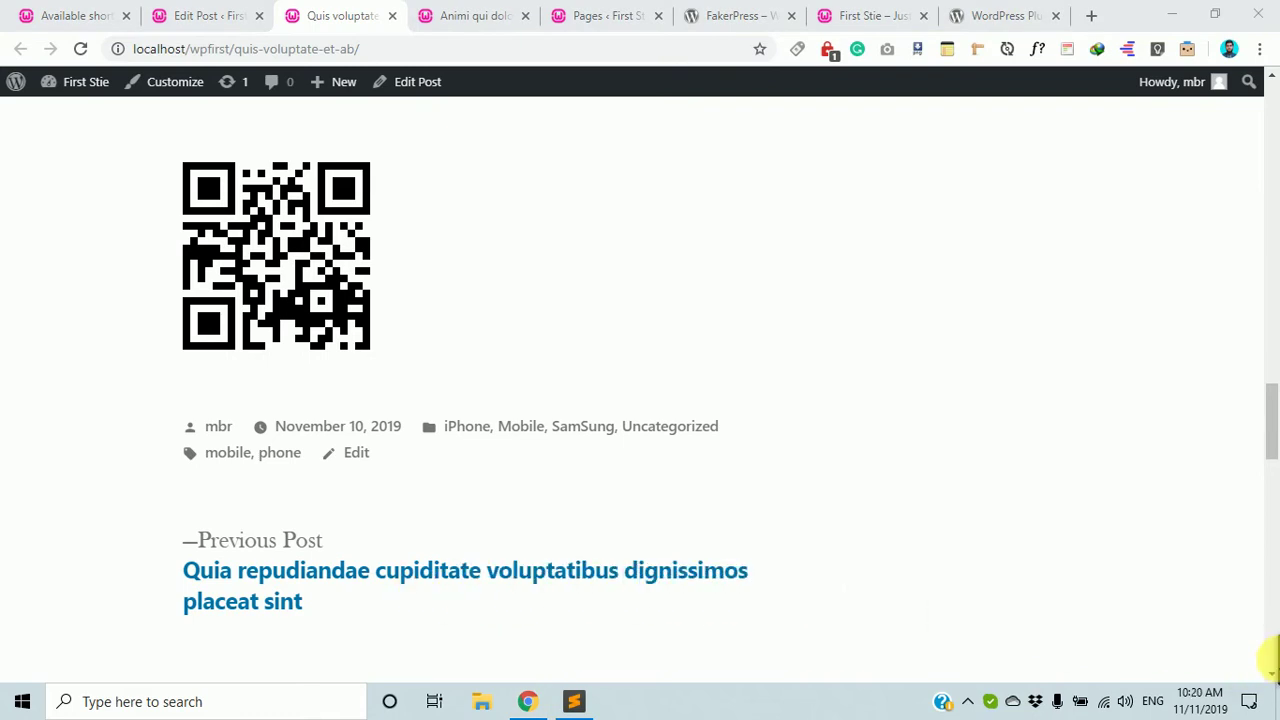
{"action": "scroll", "coordinate": [329, 300], "scroll_direction": "up", "scroll_amount": 2}
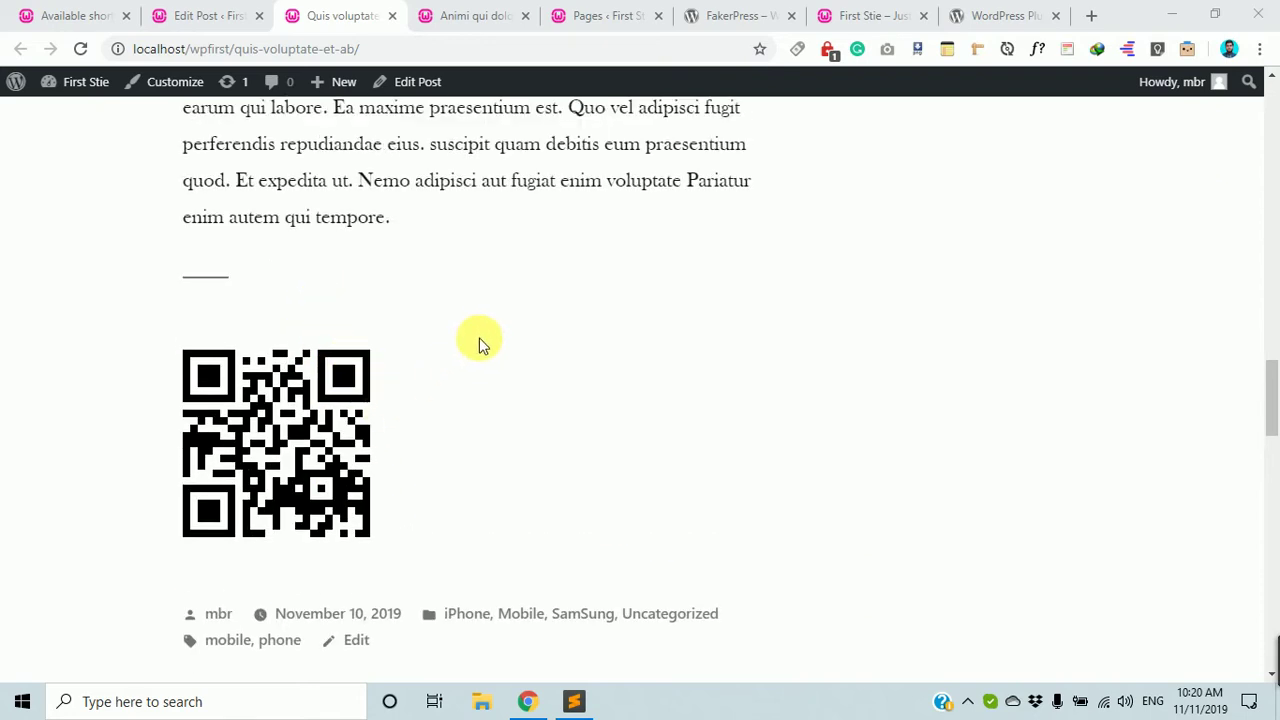
{"action": "scroll", "coordinate": [430, 390], "scroll_direction": "up", "scroll_amount": 2}
{"action": "scroll", "coordinate": [355, 405], "scroll_direction": "down", "scroll_amount": 4}
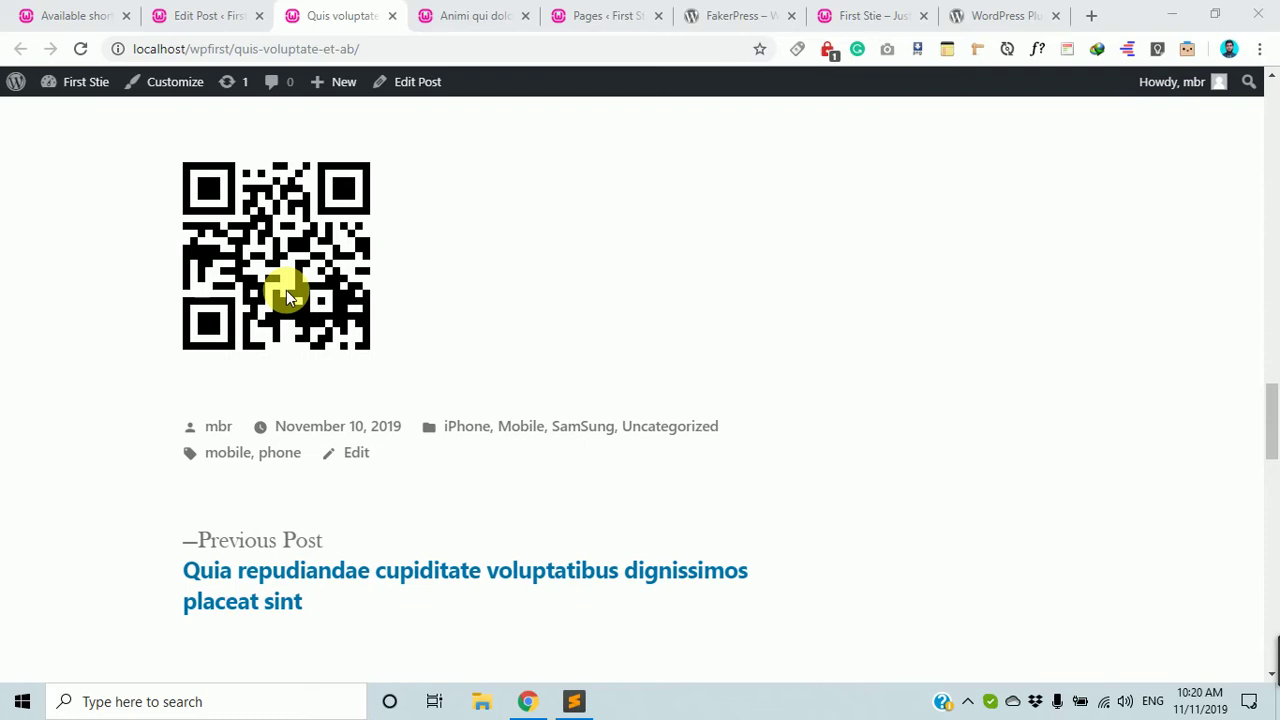
{"action": "scroll", "coordinate": [423, 343], "scroll_direction": "up", "scroll_amount": 13}
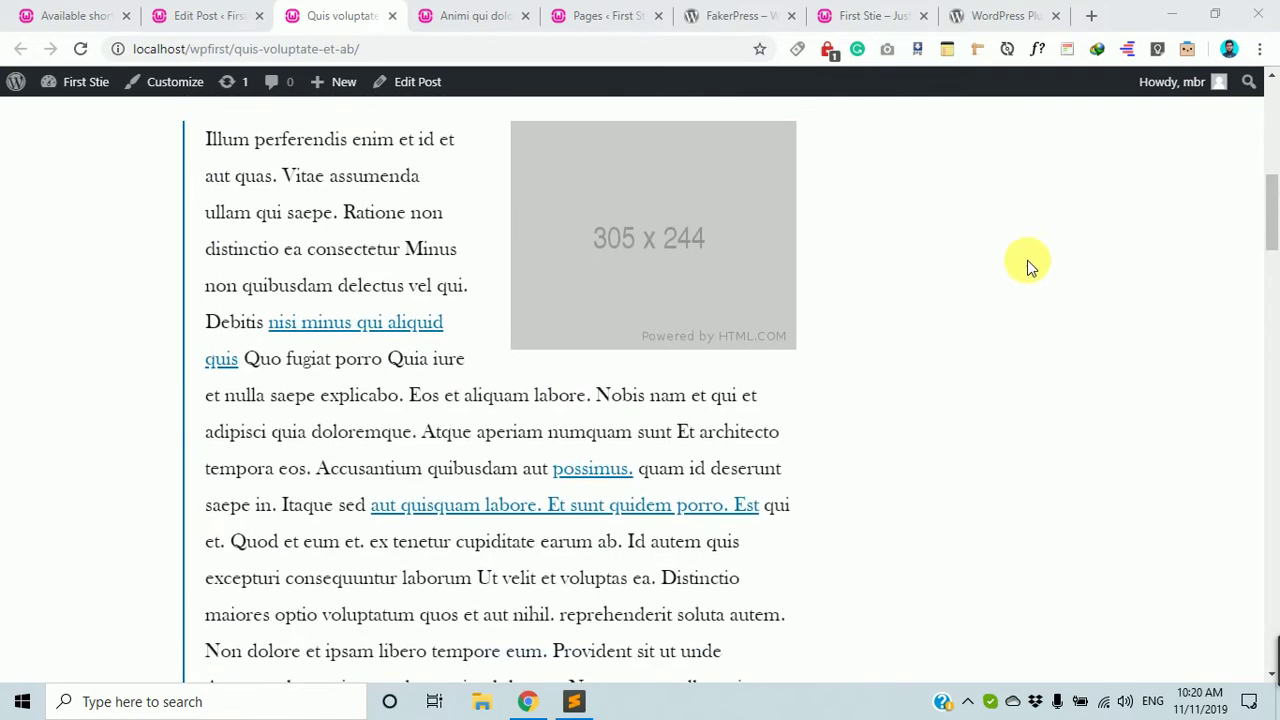
{"action": "scroll", "coordinate": [1027, 264], "scroll_direction": "up", "scroll_amount": 5}
{"action": "scroll", "coordinate": [994, 374], "scroll_direction": "down", "scroll_amount": 3}
{"action": "scroll", "coordinate": [1128, 394], "scroll_direction": "up", "scroll_amount": 3}
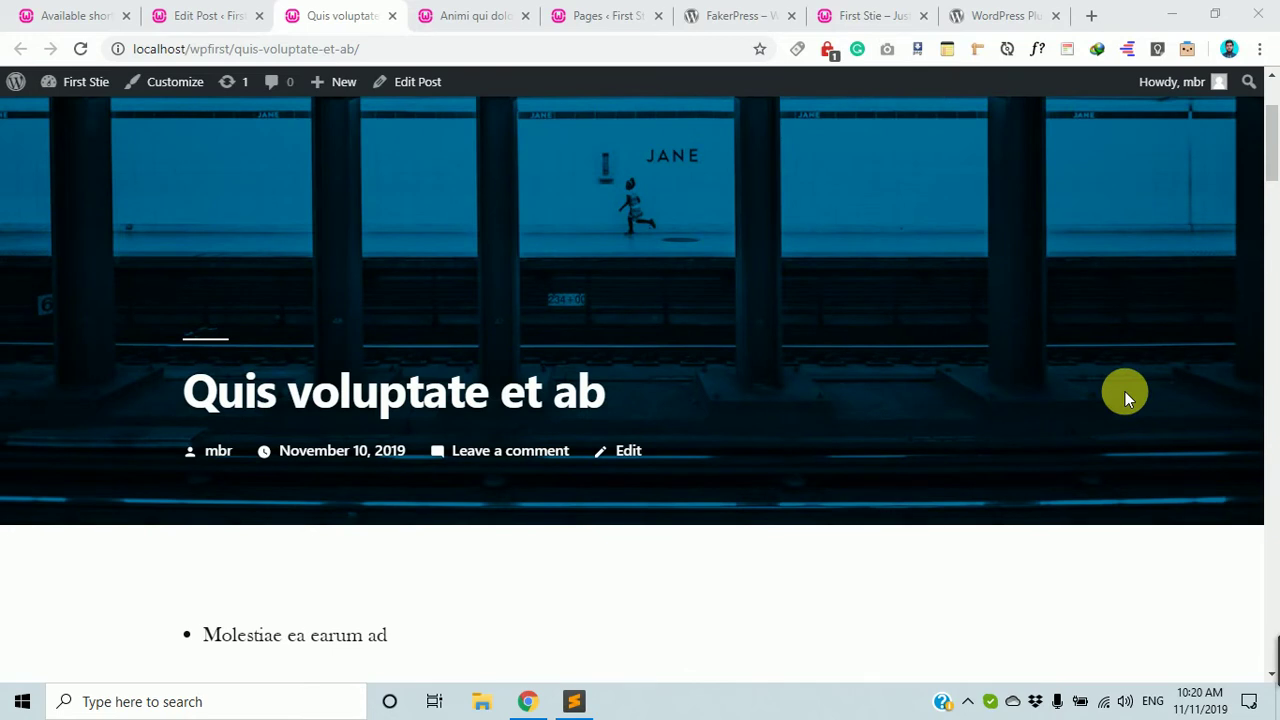
{"action": "scroll", "coordinate": [1125, 391], "scroll_direction": "down", "scroll_amount": 3}
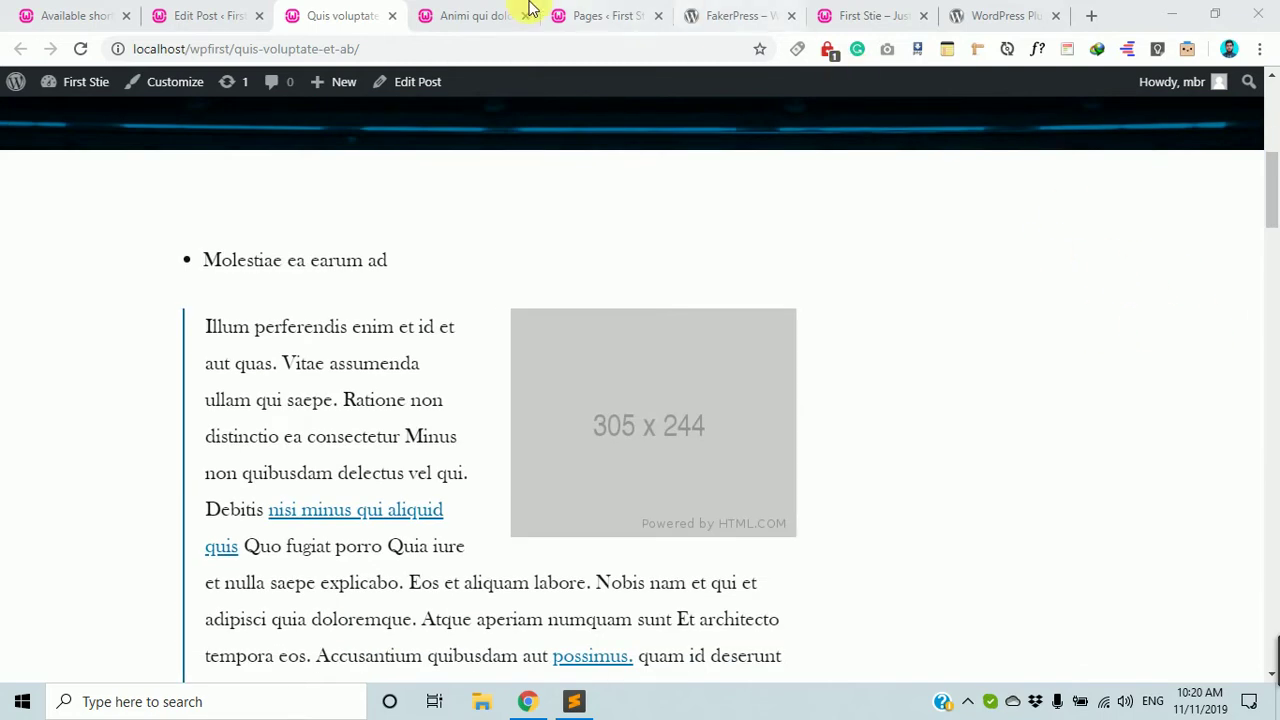
Compare the QR code reference page with the shortcode text in the post's Shortcode block.
{"action": "left_click", "coordinate": [47, 10]}
{"action": "scroll", "coordinate": [361, 291], "scroll_direction": "down", "scroll_amount": 6}
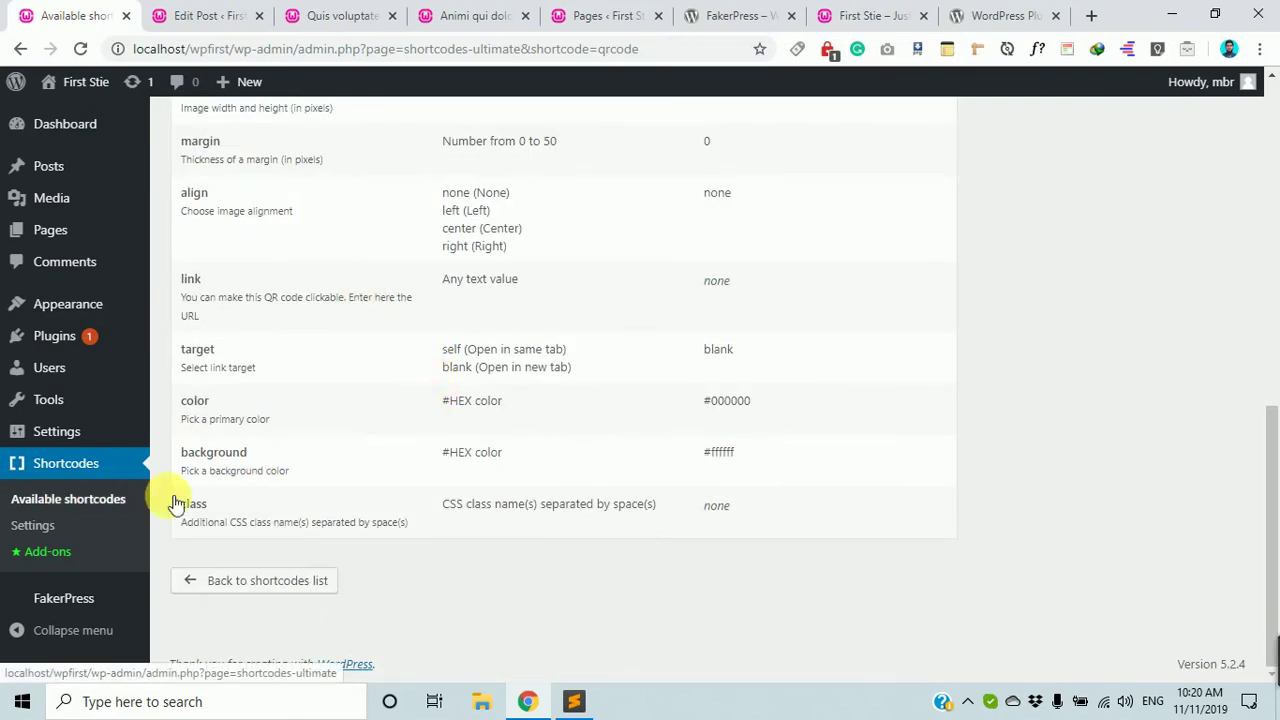
{"action": "scroll", "coordinate": [300, 460], "scroll_direction": "up", "scroll_amount": 4}
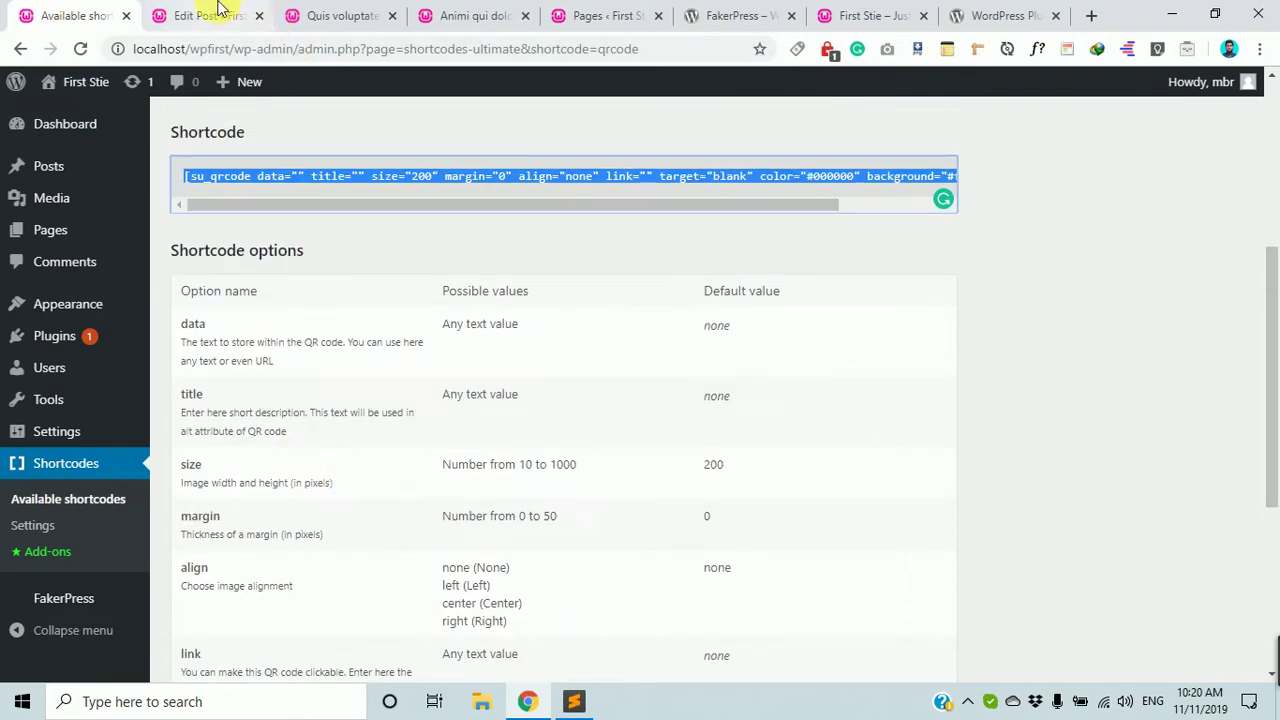
{"action": "left_click", "coordinate": [210, 15]}
{"action": "scroll", "coordinate": [480, 400], "scroll_direction": "down", "scroll_amount": 1}
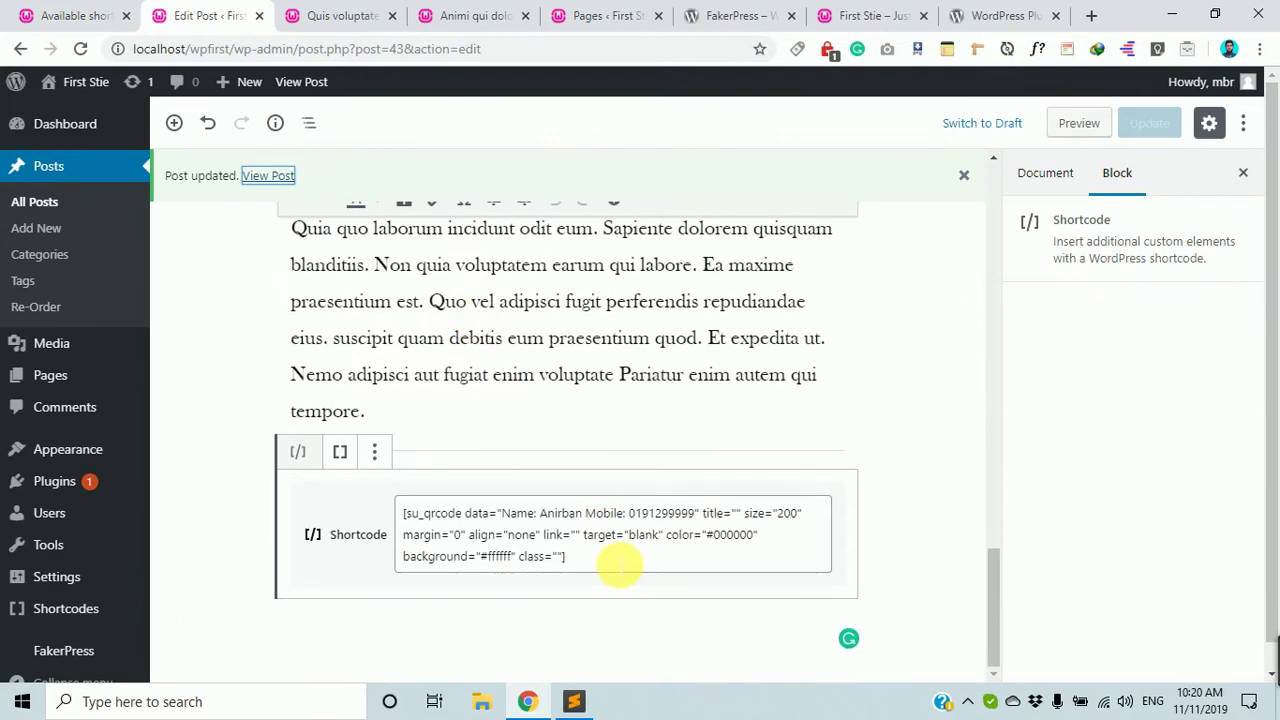
{"action": "left_click", "coordinate": [590, 562]}
{"action": "left_click_drag", "start_coordinate": [590, 562], "coordinate": [404, 512]}
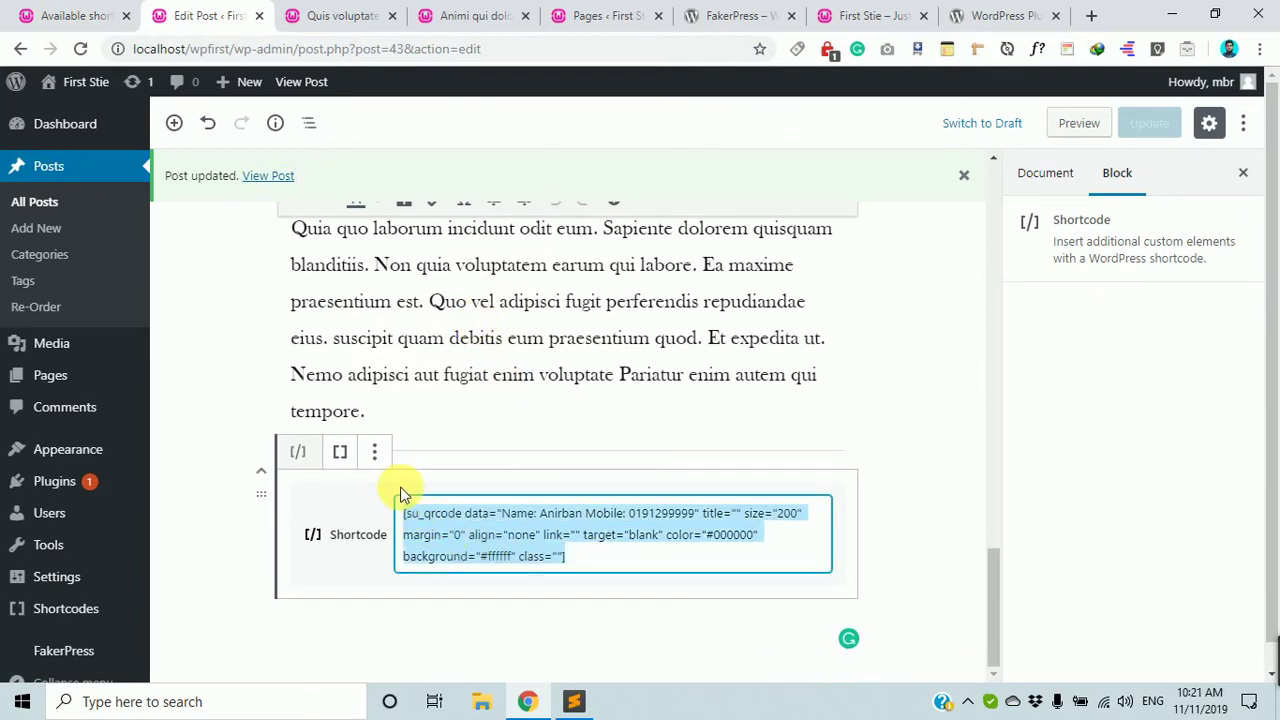
Recheck the rendered QR code in the live post, then return to the QR code options table.
{"action": "left_click", "coordinate": [100, 10]}
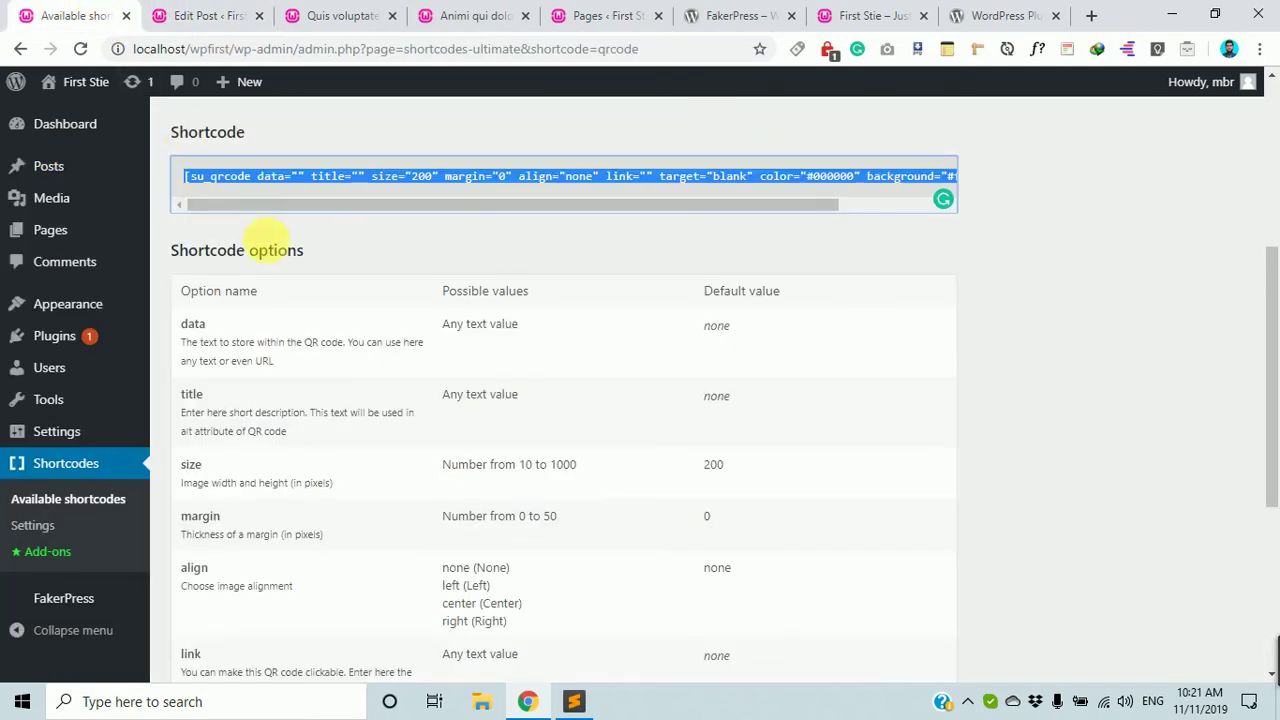
{"action": "mouse_move", "coordinate": [58, 604]}
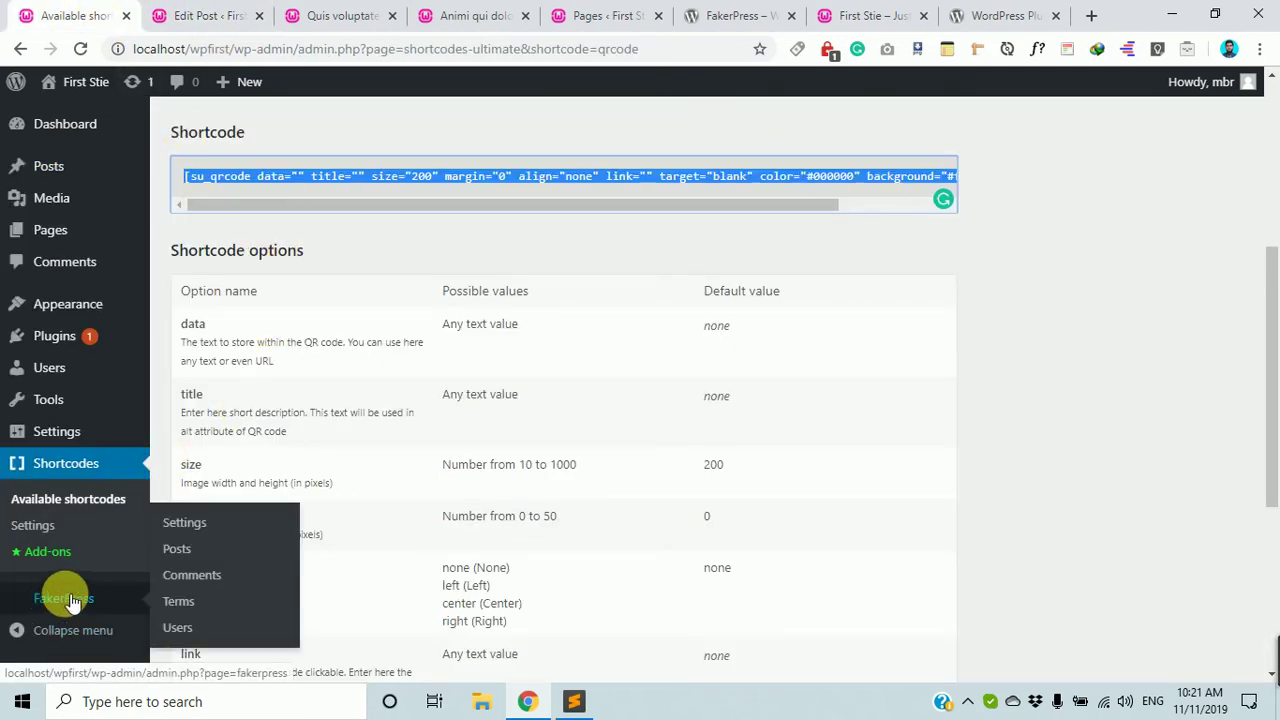
{"action": "scroll", "coordinate": [378, 120], "scroll_direction": "up", "scroll_amount": 1}
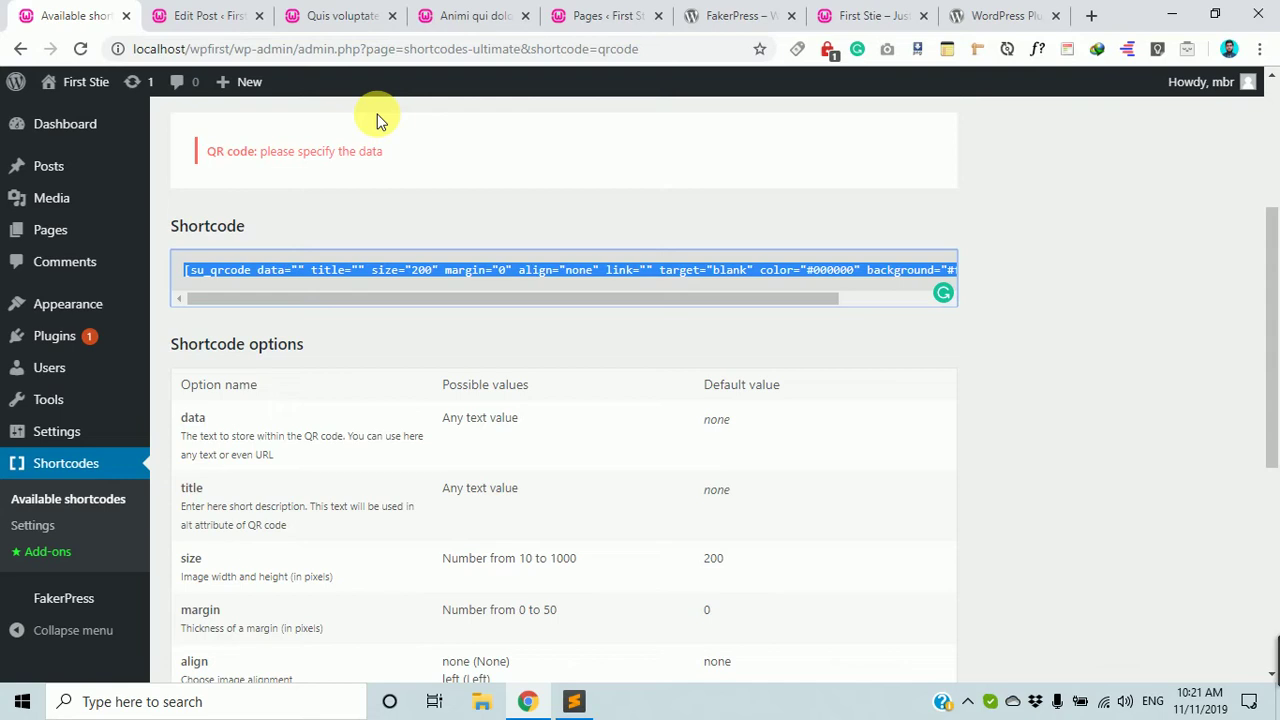
{"action": "left_click", "coordinate": [268, 15]}
{"action": "left_click", "coordinate": [343, 15]}
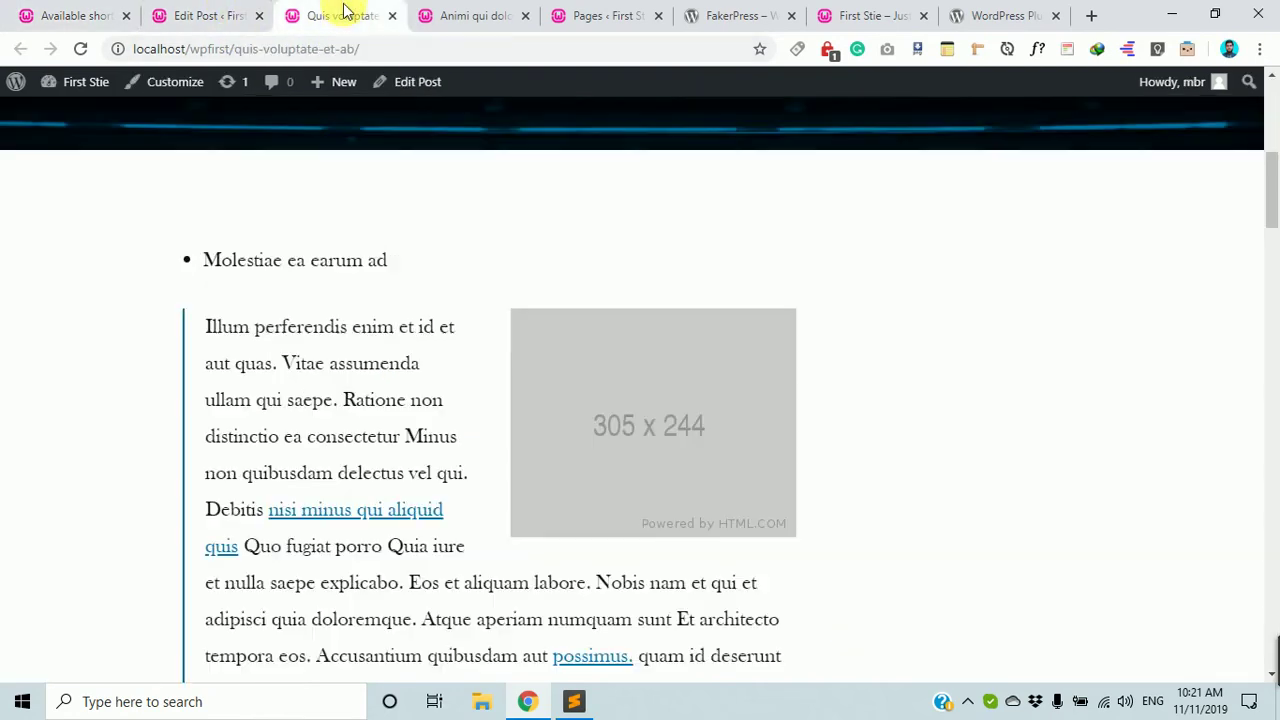
{"action": "scroll", "coordinate": [586, 586], "scroll_direction": "down", "scroll_amount": 5}
{"action": "scroll", "coordinate": [605, 585], "scroll_direction": "down", "scroll_amount": 12}
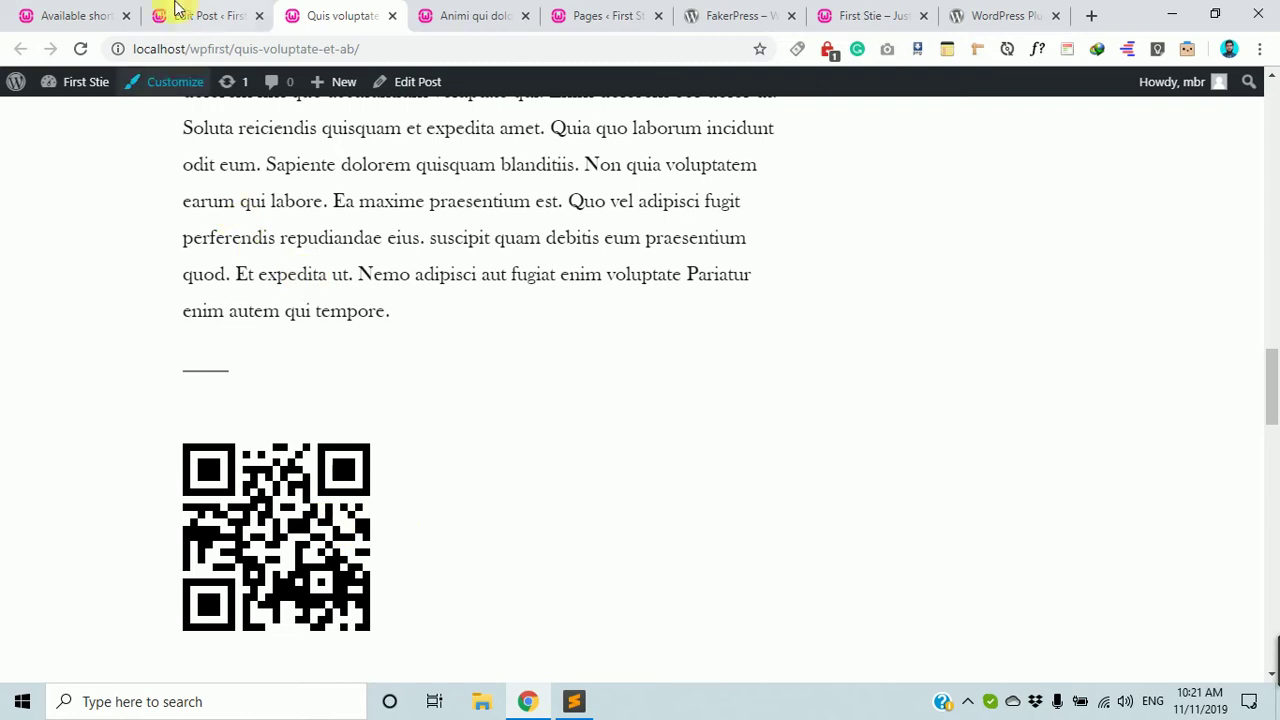
{"action": "left_click", "coordinate": [88, 12]}
{"action": "scroll", "coordinate": [420, 540], "scroll_direction": "down", "scroll_amount": 5}
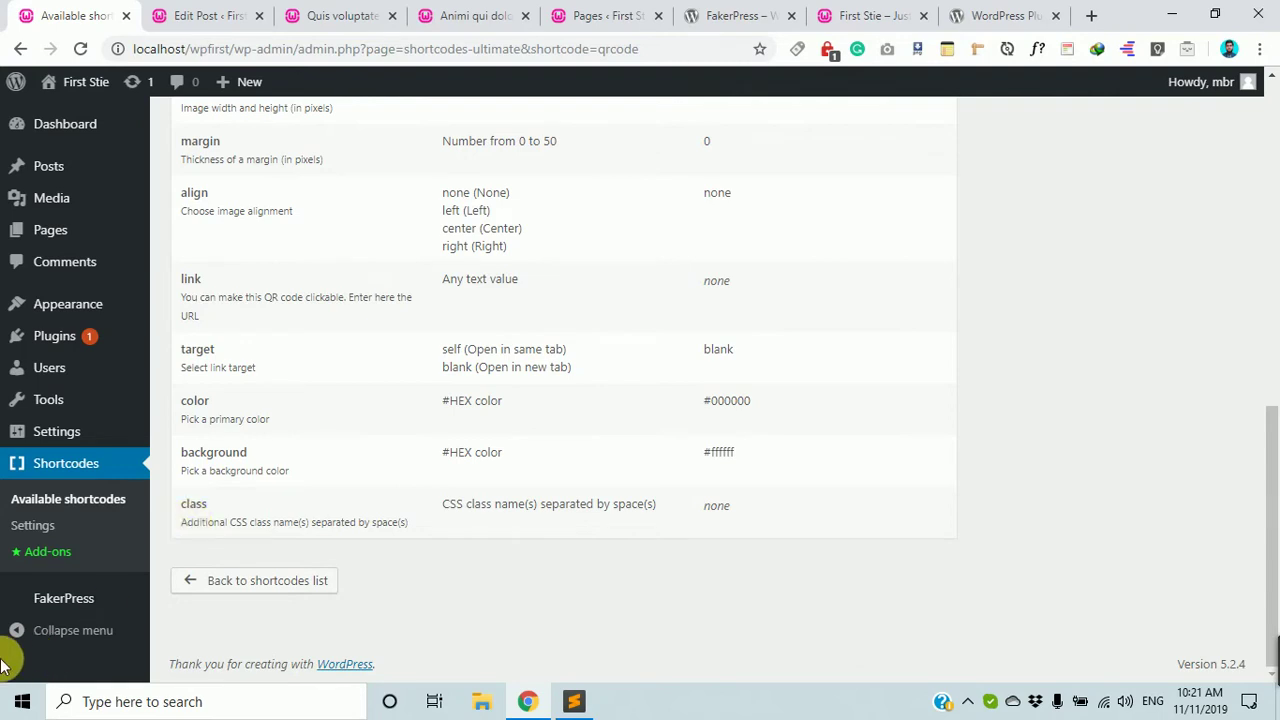
Open the Tabs shortcode from Available shortcodes and switch between its three preview tabs.
{"action": "left_click", "coordinate": [72, 505]}
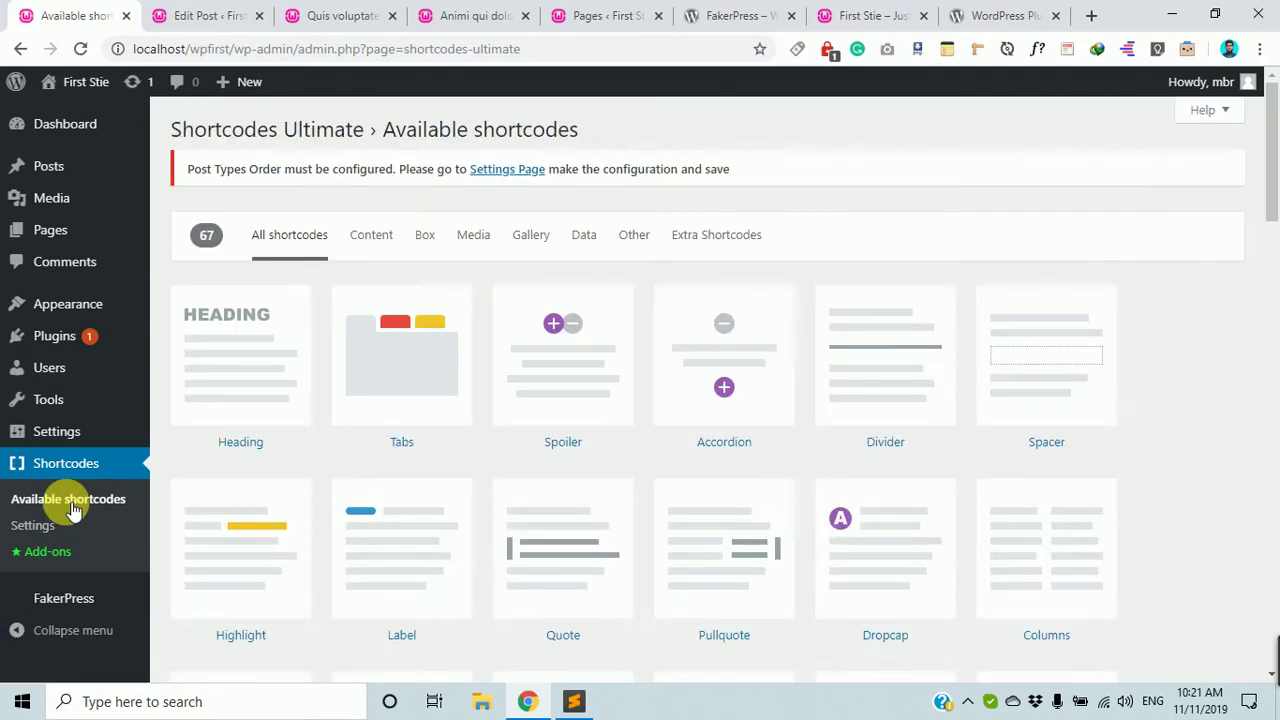
{"action": "scroll", "coordinate": [503, 466], "scroll_direction": "down", "scroll_amount": 2}
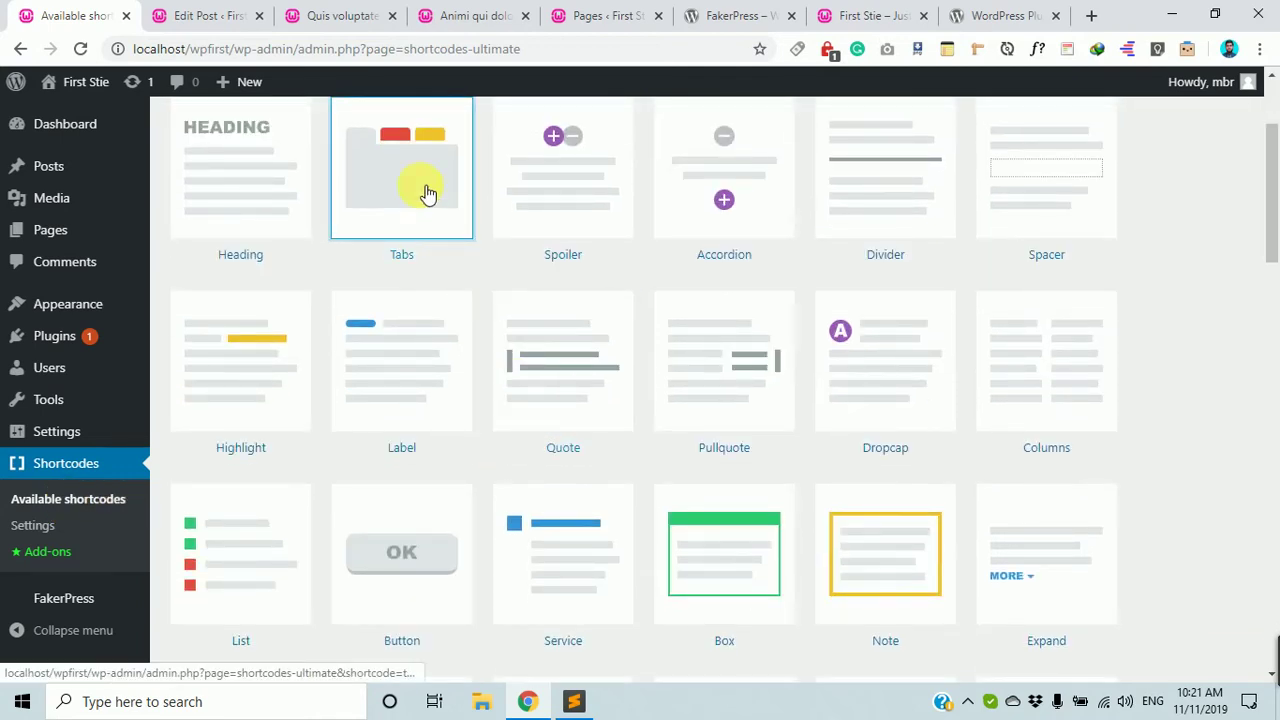
{"action": "scroll", "coordinate": [425, 200], "scroll_direction": "up", "scroll_amount": 1}
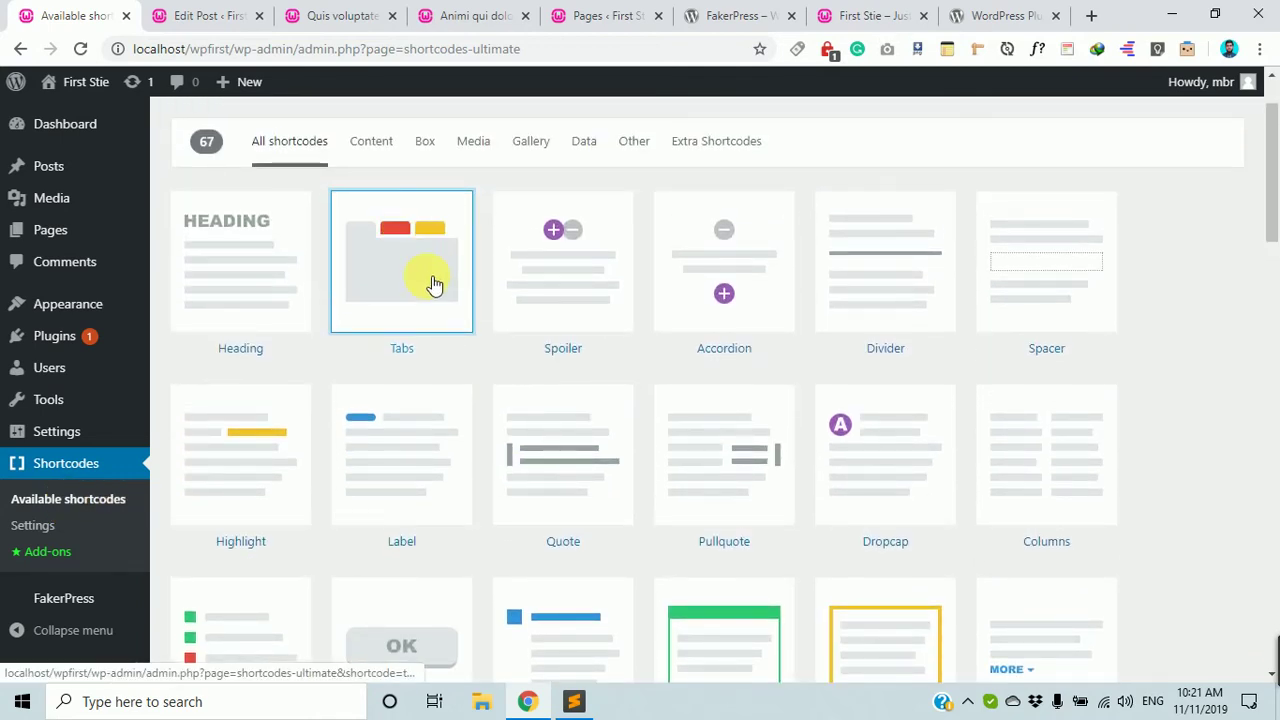
{"action": "left_click", "coordinate": [434, 285]}
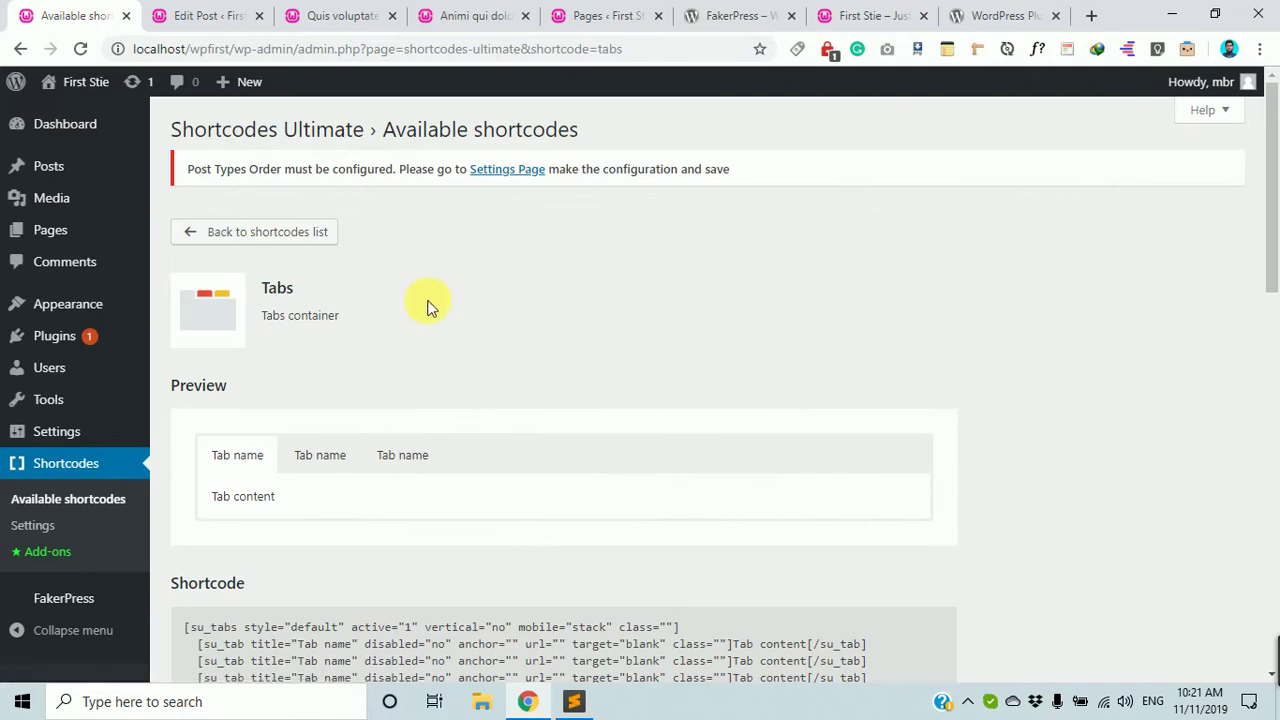
{"action": "scroll", "coordinate": [430, 314], "scroll_direction": "down", "scroll_amount": 2}
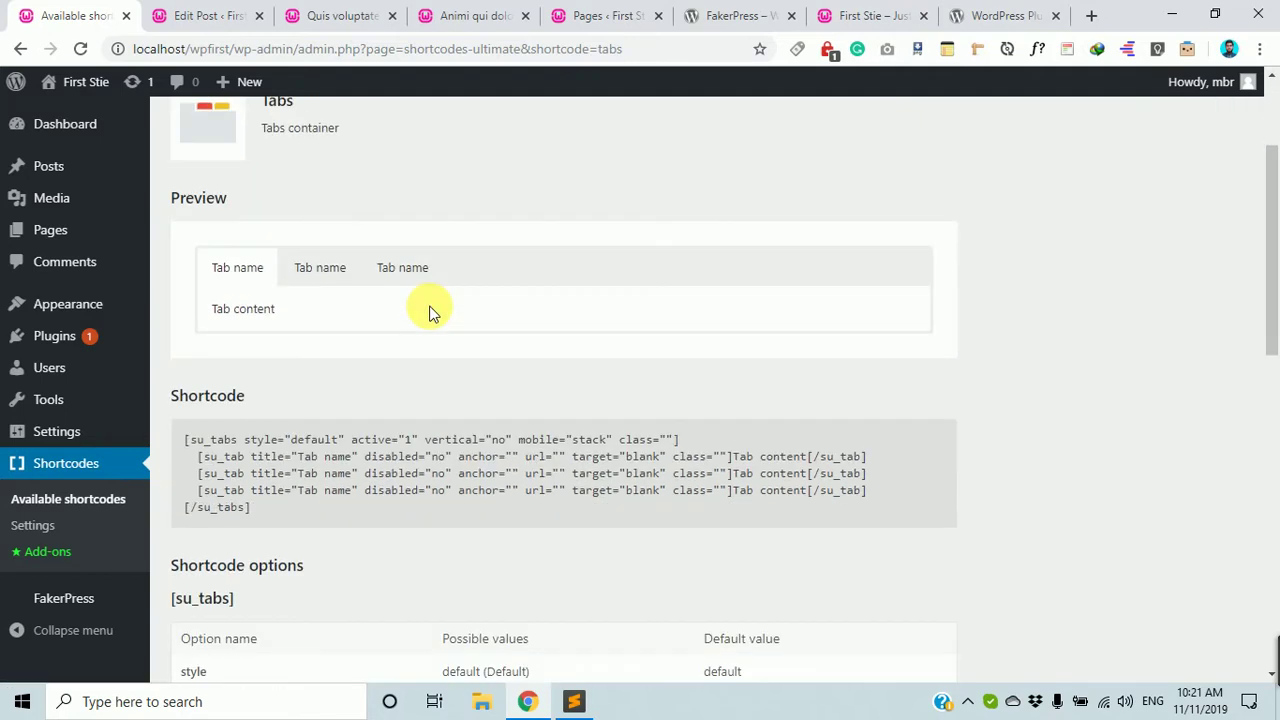
{"action": "left_click", "coordinate": [340, 275]}
{"action": "left_click", "coordinate": [409, 278]}
{"action": "left_click", "coordinate": [343, 278]}
{"action": "left_click", "coordinate": [245, 268]}
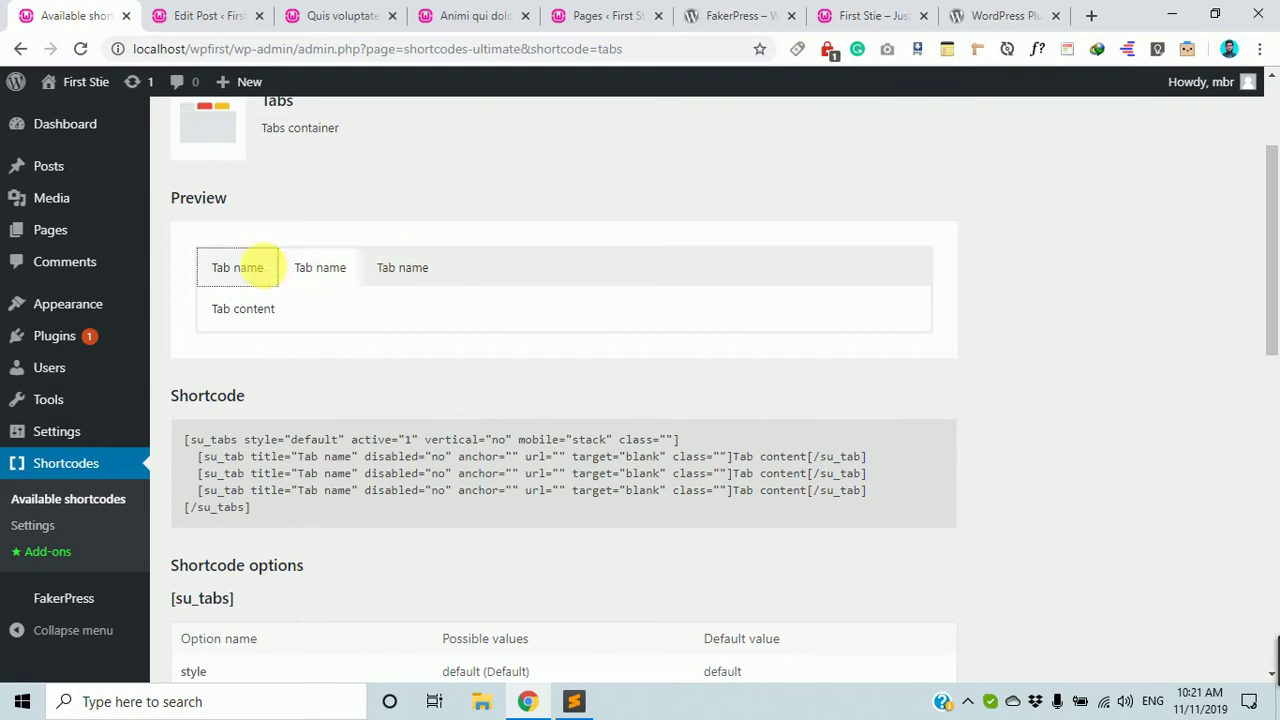
{"action": "left_click", "coordinate": [290, 280]}
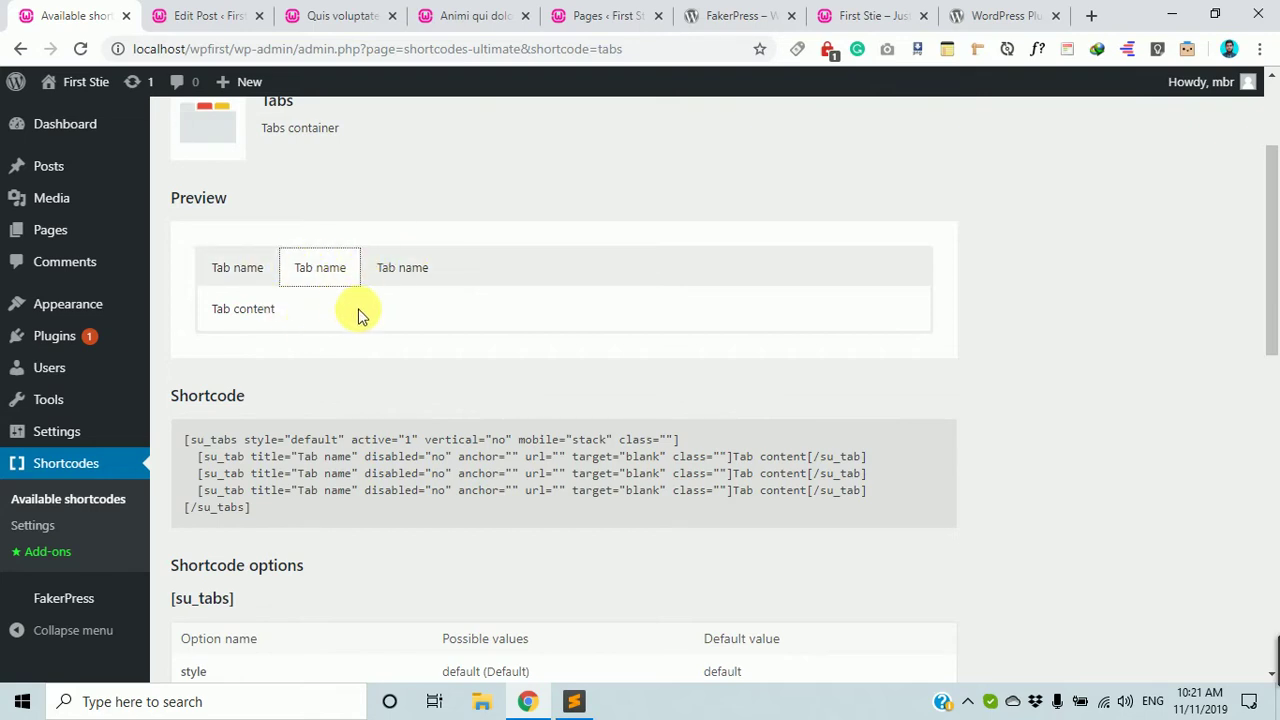
Examine the sample [su_tabs] code and the style option's description and default value.
{"action": "left_click_drag", "start_coordinate": [293, 525], "coordinate": [185, 441]}
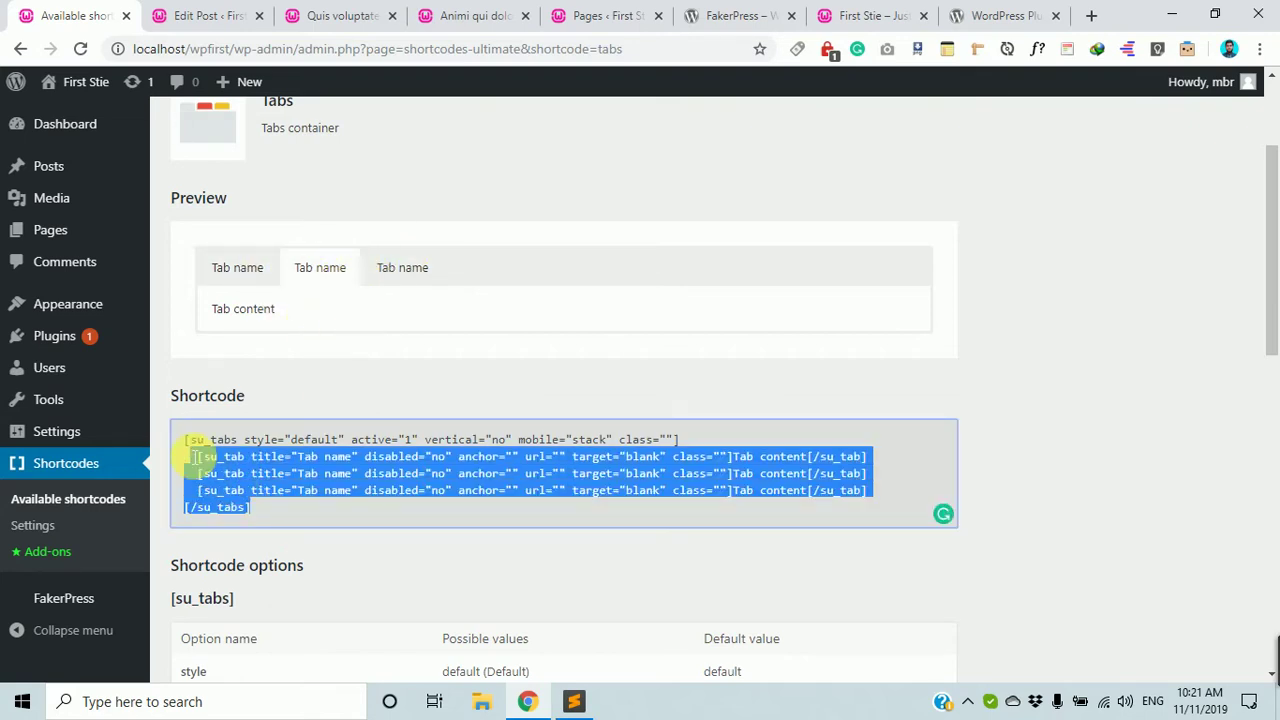
{"action": "scroll", "coordinate": [190, 440], "scroll_direction": "down", "scroll_amount": 2}
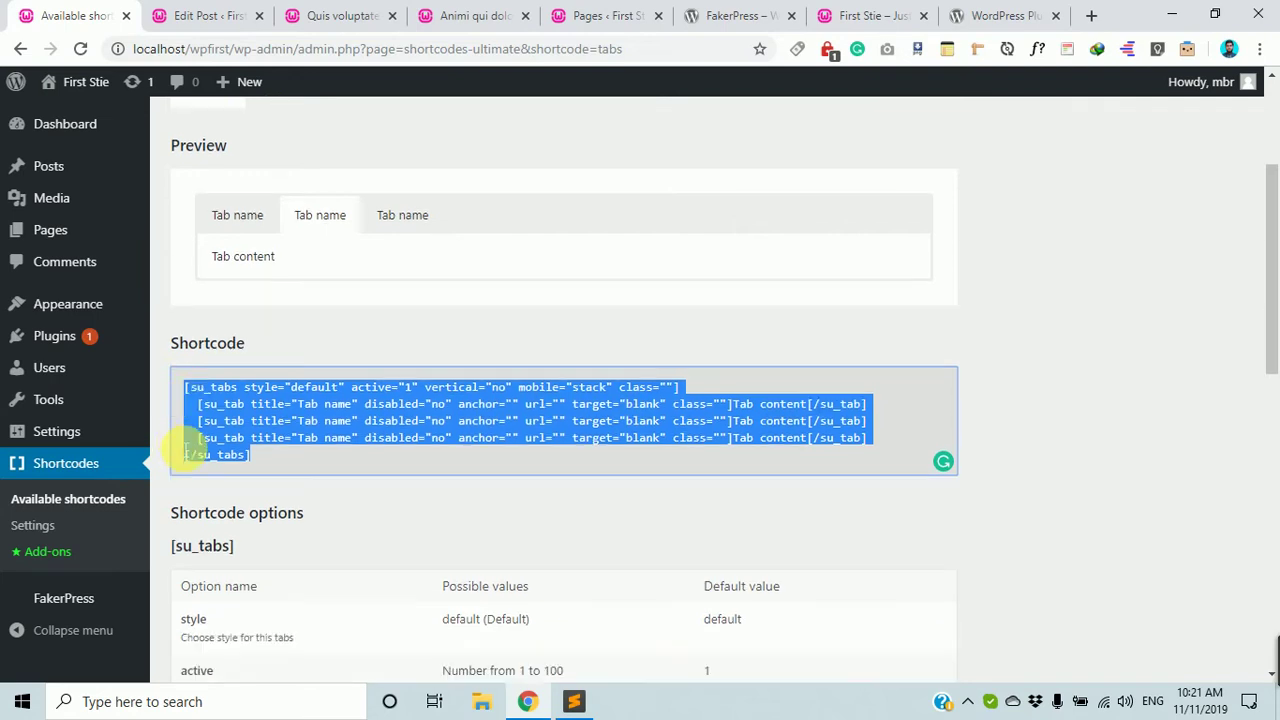
{"action": "scroll", "coordinate": [380, 405], "scroll_direction": "up", "scroll_amount": 1}
{"action": "left_click", "coordinate": [459, 380]}
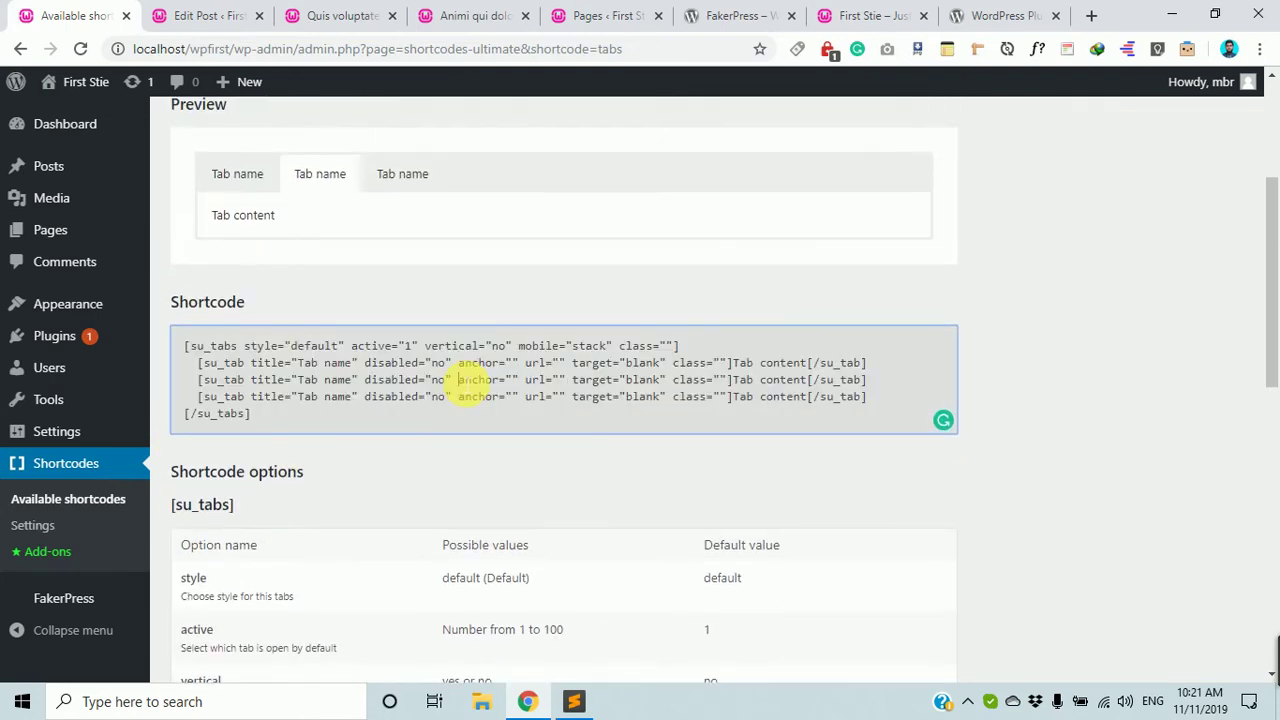
{"action": "scroll", "coordinate": [470, 382], "scroll_direction": "down", "scroll_amount": 1}
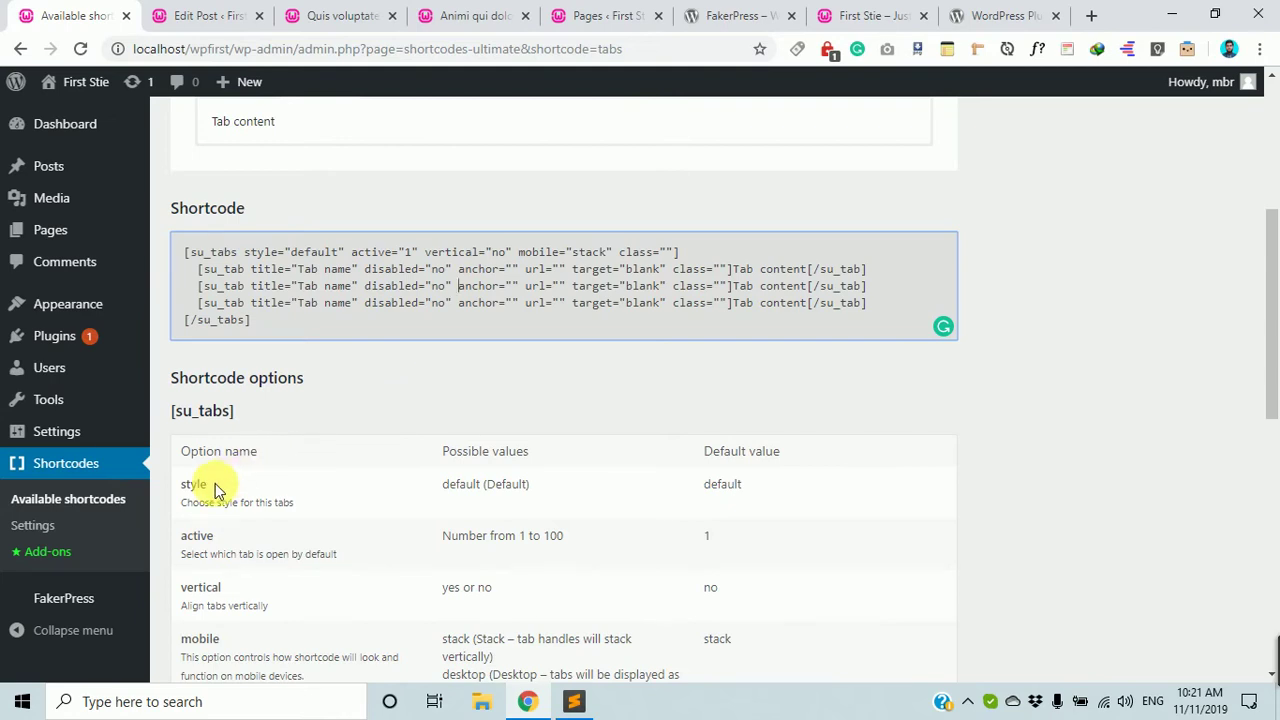
{"action": "left_click_drag", "start_coordinate": [211, 488], "coordinate": [196, 484]}
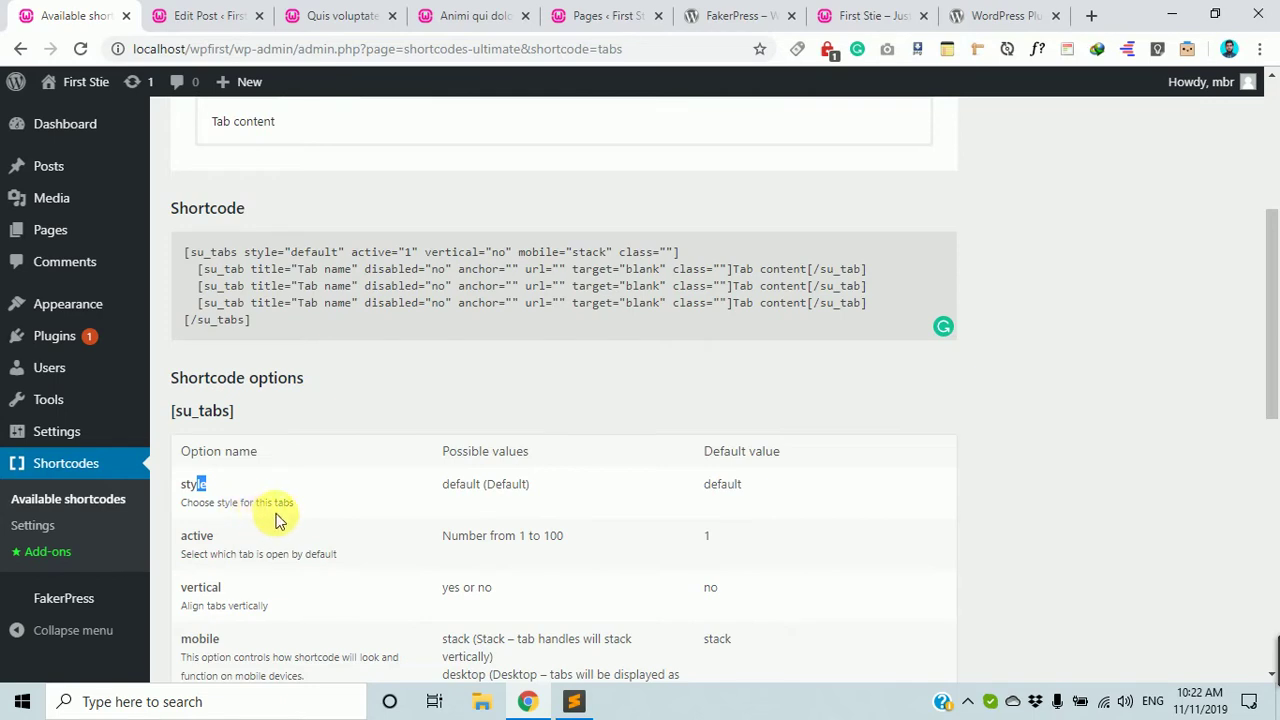
{"action": "left_click_drag", "start_coordinate": [300, 504], "coordinate": [276, 502]}
{"action": "left_click_drag", "start_coordinate": [290, 252], "coordinate": [339, 253]}
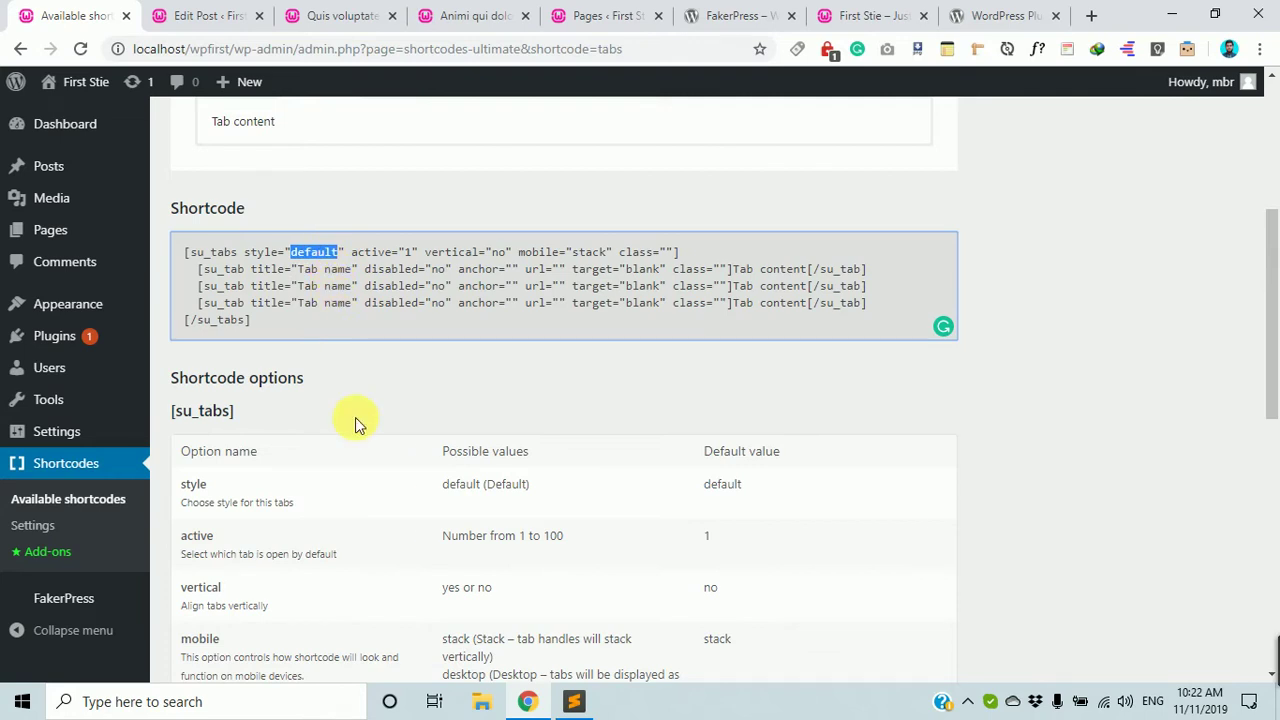
Review the Tabs shortcode options, noting the vertical attribute.
{"action": "scroll", "coordinate": [356, 432], "scroll_direction": "down", "scroll_amount": 1}
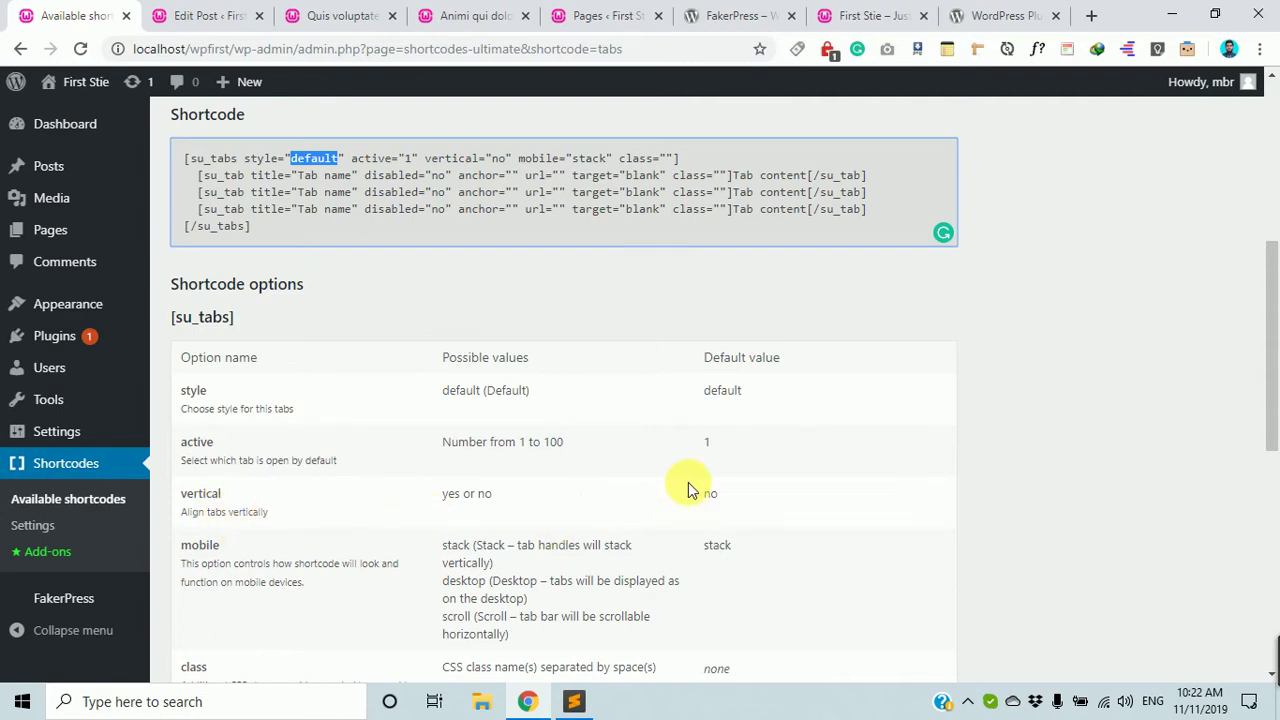
{"action": "scroll", "coordinate": [688, 482], "scroll_direction": "up", "scroll_amount": 4}
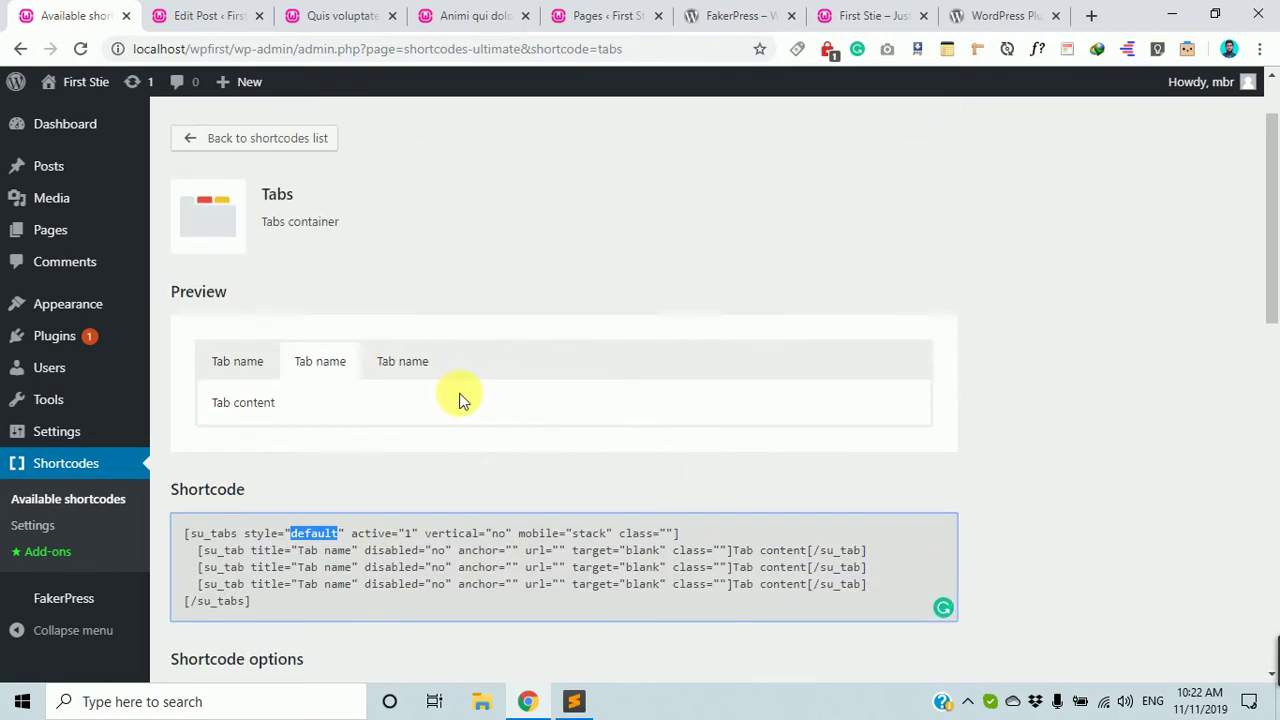
{"action": "scroll", "coordinate": [455, 413], "scroll_direction": "down", "scroll_amount": 3}
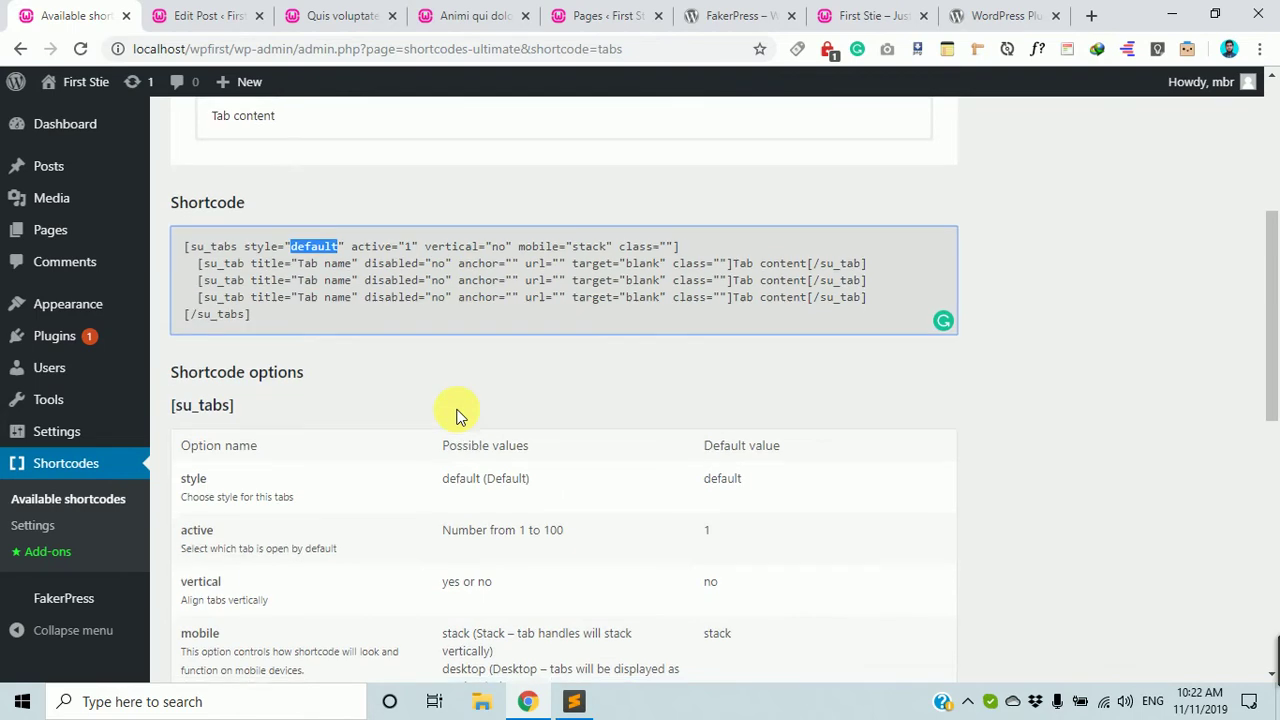
{"action": "scroll", "coordinate": [455, 413], "scroll_direction": "down", "scroll_amount": 2}
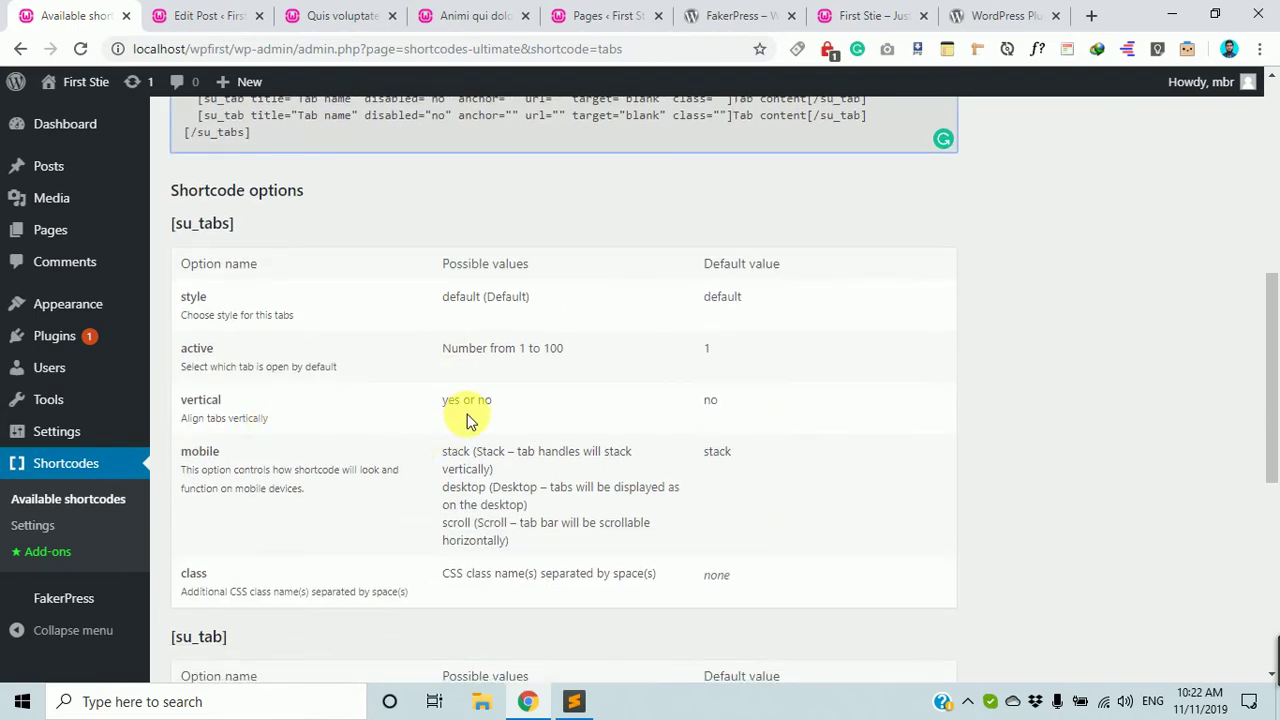
{"action": "scroll", "coordinate": [467, 418], "scroll_direction": "up", "scroll_amount": 4}
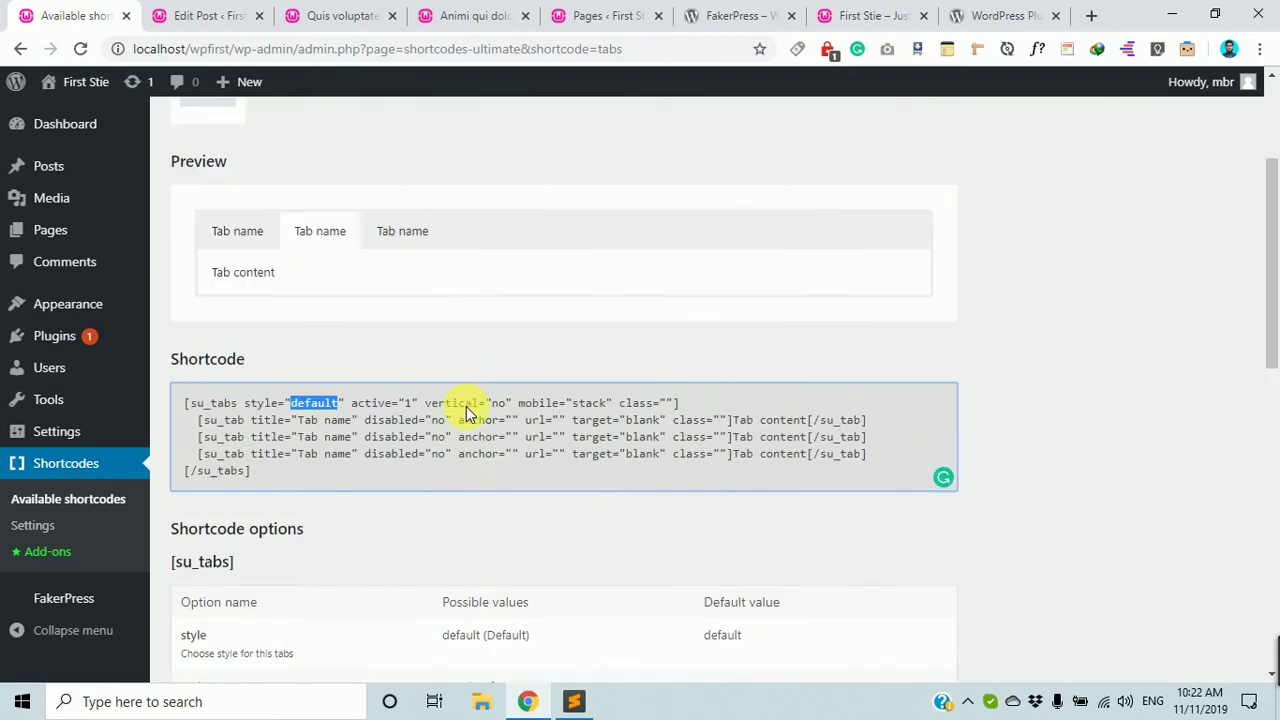
{"action": "scroll", "coordinate": [462, 413], "scroll_direction": "down", "scroll_amount": 4}
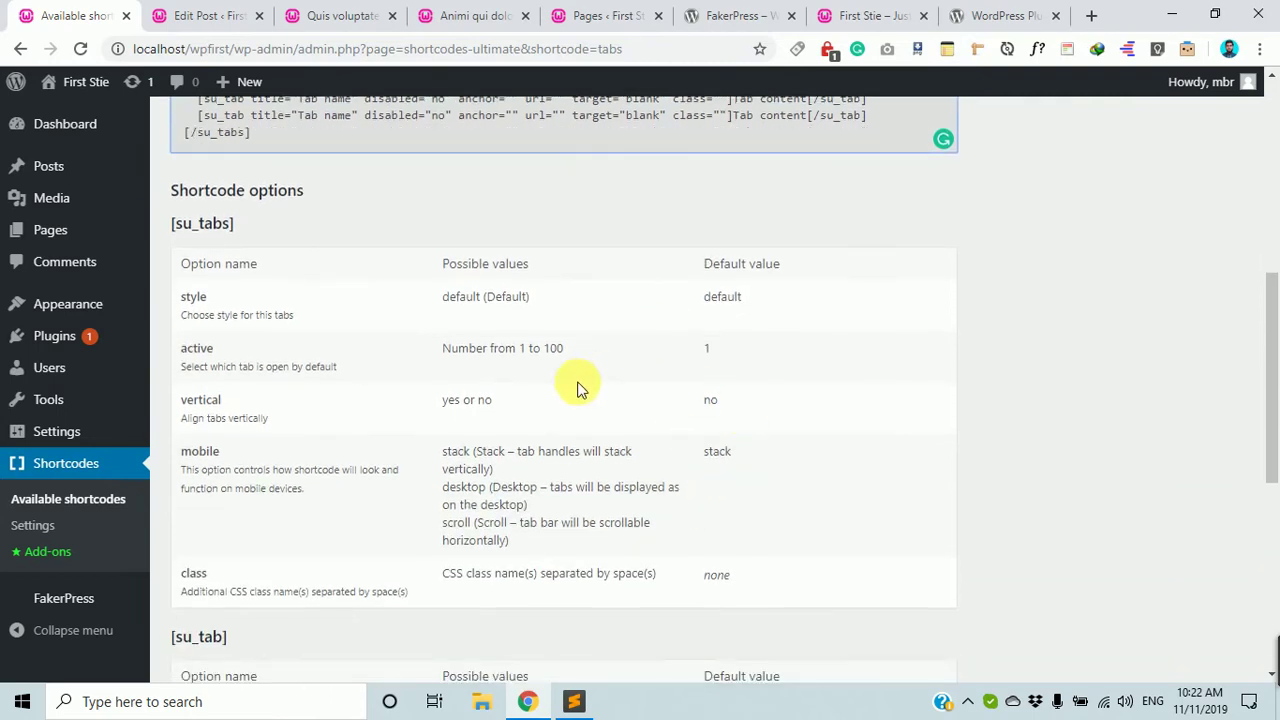
{"action": "scroll", "coordinate": [584, 350], "scroll_direction": "up", "scroll_amount": 2}
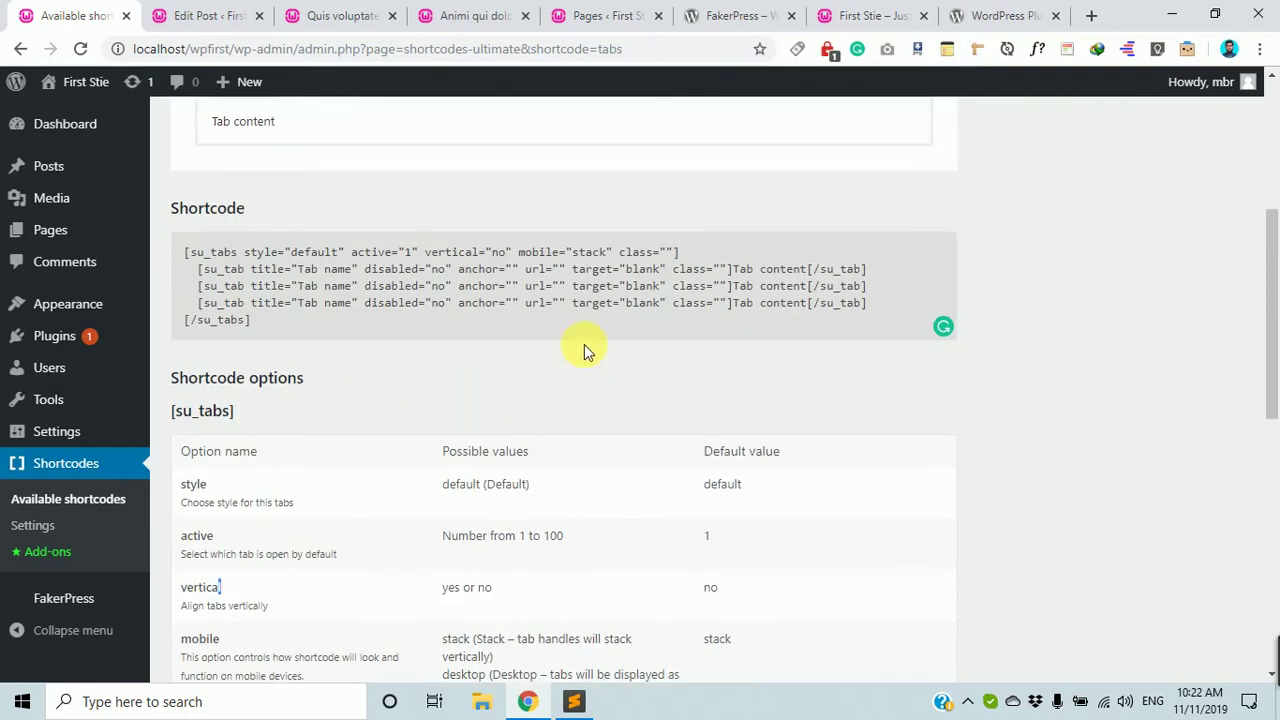
{"action": "left_click", "coordinate": [488, 256]}
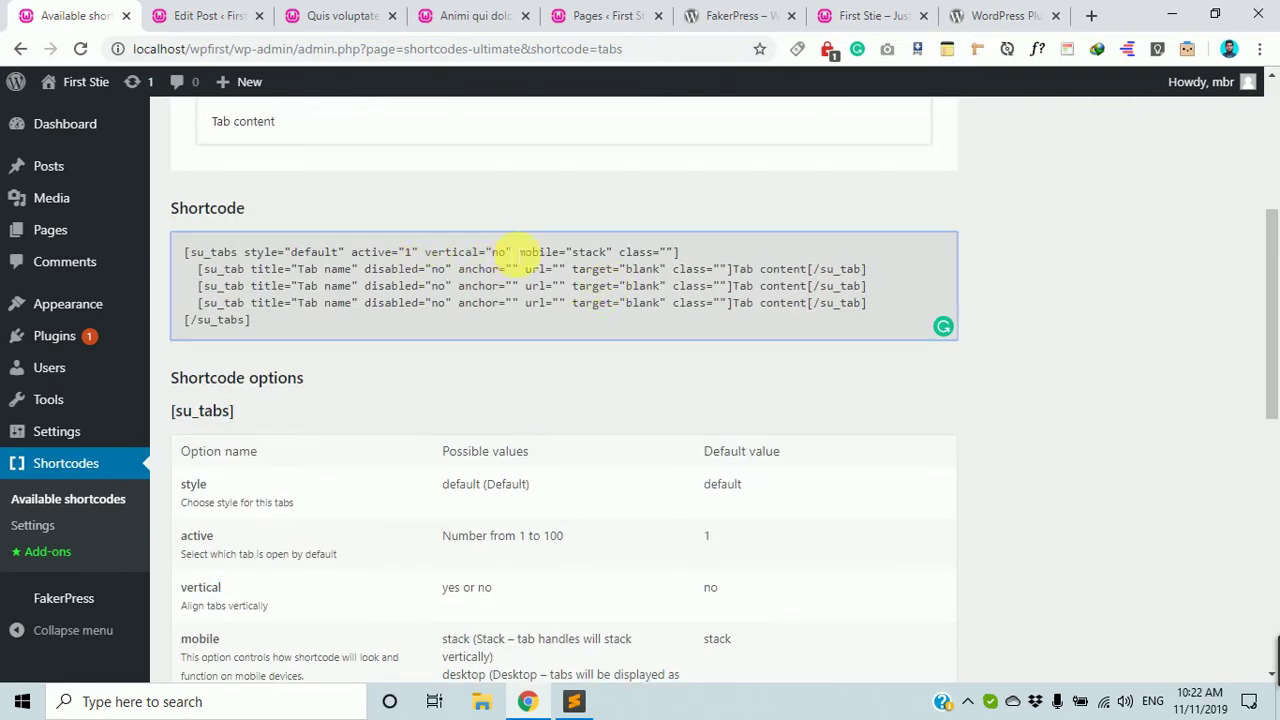
Examine the mobile option and its 'stack' and 'desktop' values.
{"action": "scroll", "coordinate": [352, 272], "scroll_direction": "up", "scroll_amount": 3}
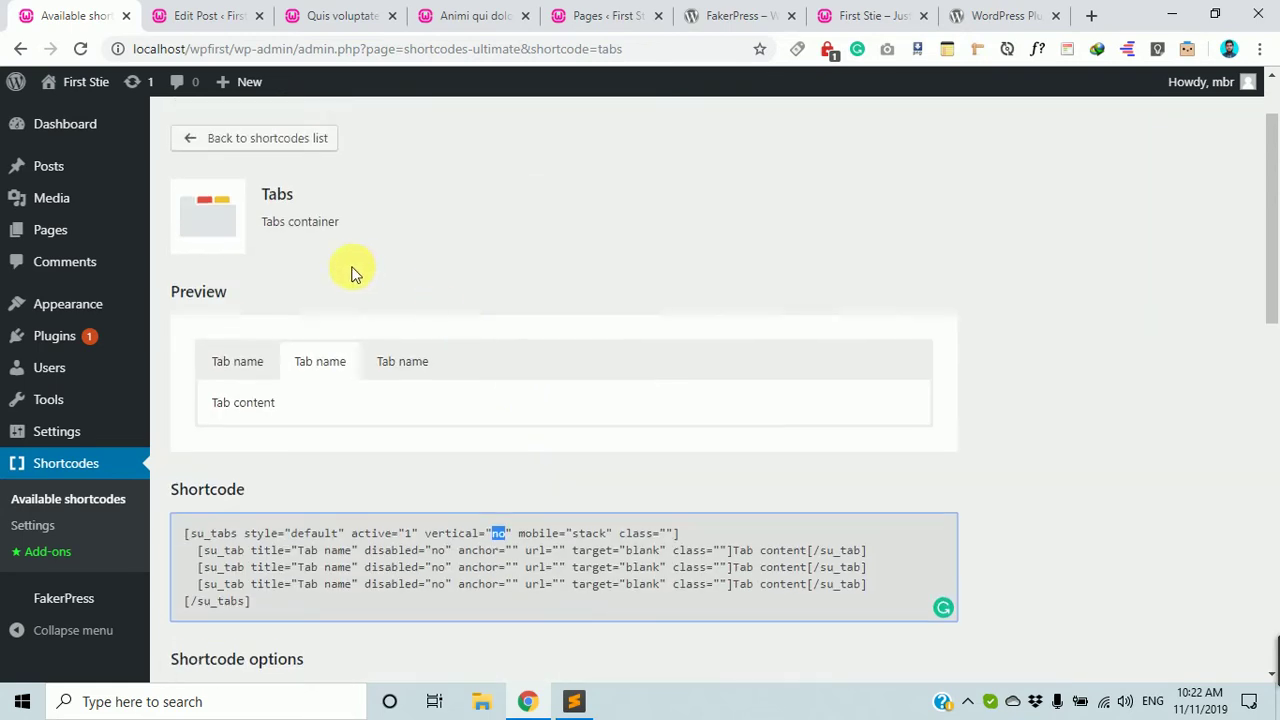
{"action": "scroll", "coordinate": [350, 272], "scroll_direction": "down", "scroll_amount": 7}
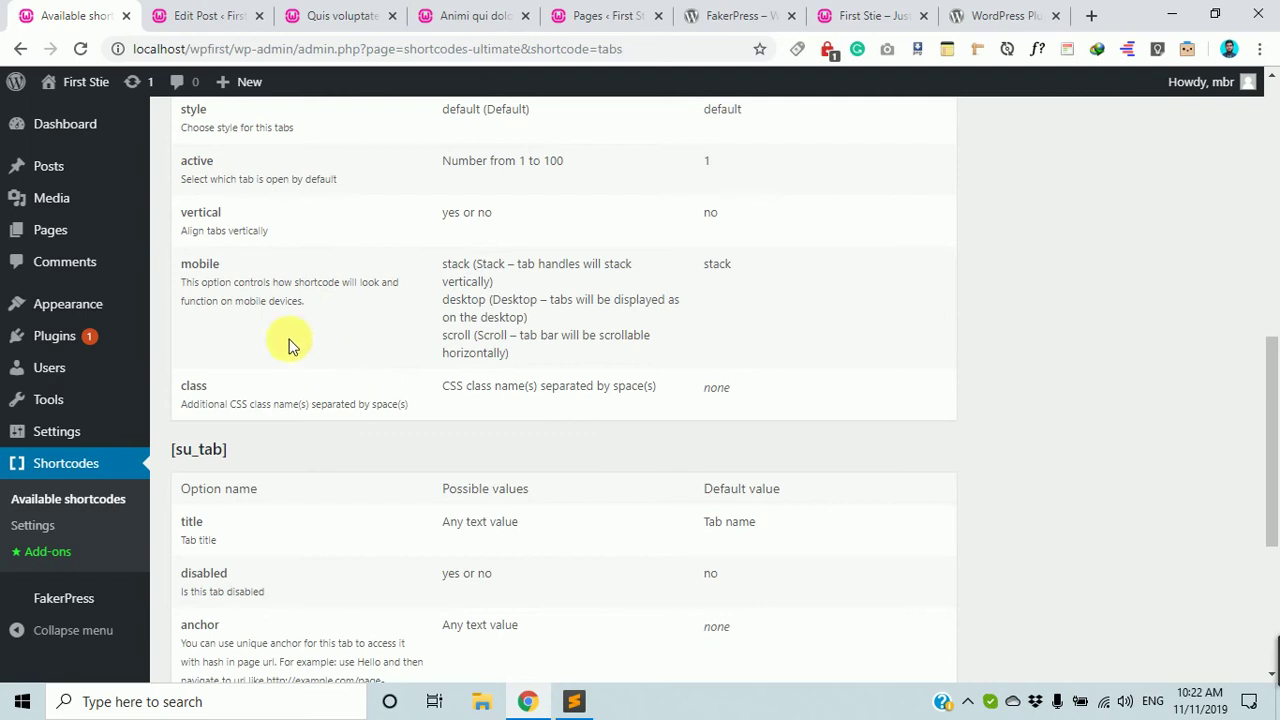
{"action": "left_click_drag", "start_coordinate": [224, 264], "coordinate": [158, 258]}
{"action": "mouse_move", "coordinate": [141, 244]}
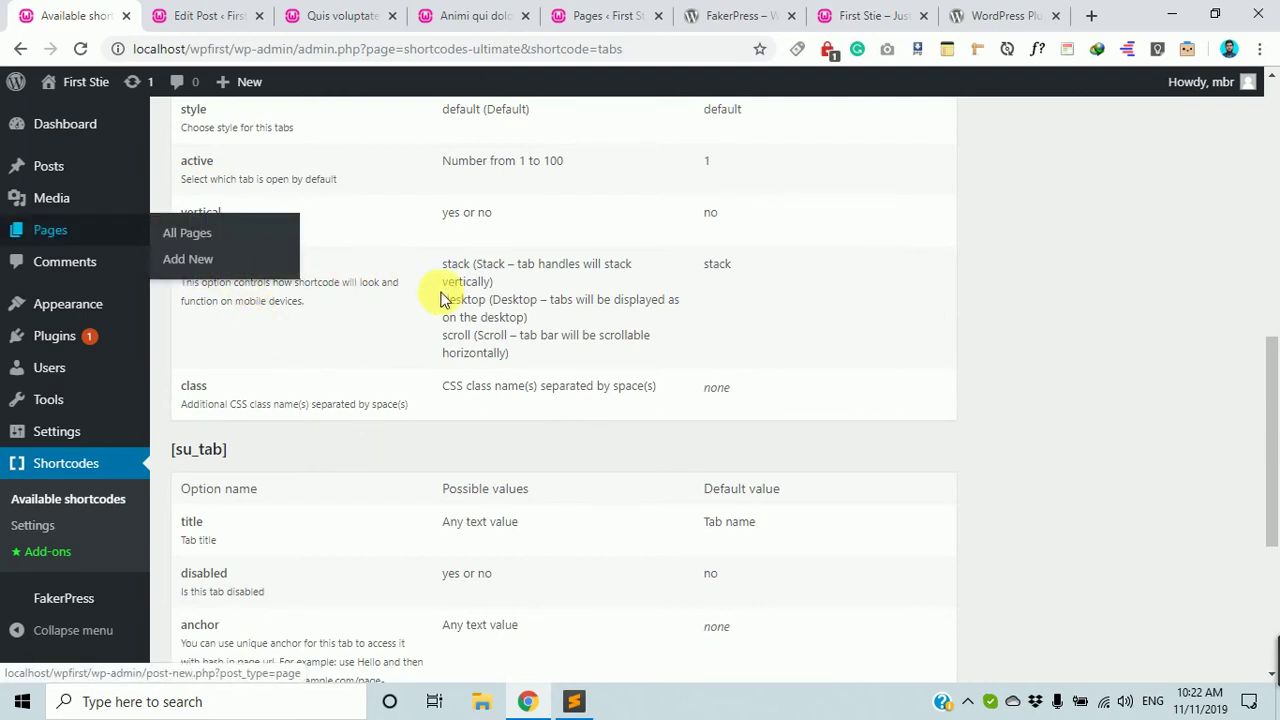
{"action": "double_click", "coordinate": [456, 264]}
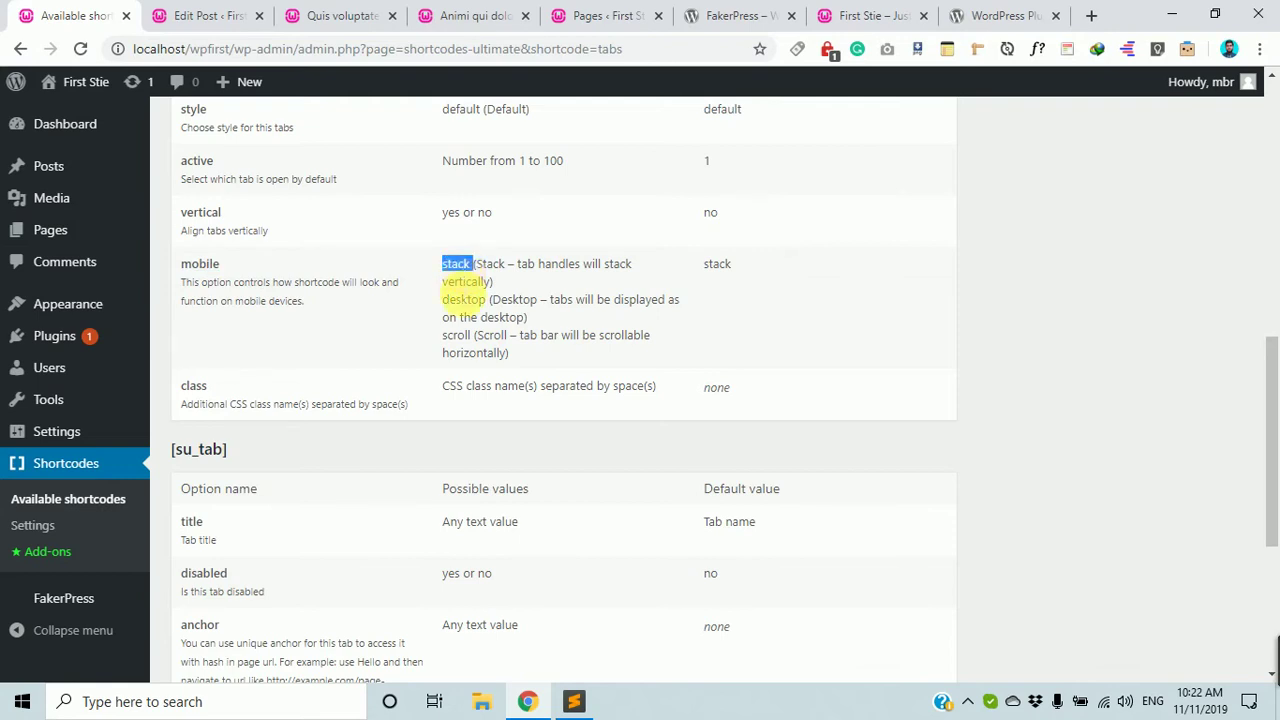
{"action": "double_click", "coordinate": [463, 300]}
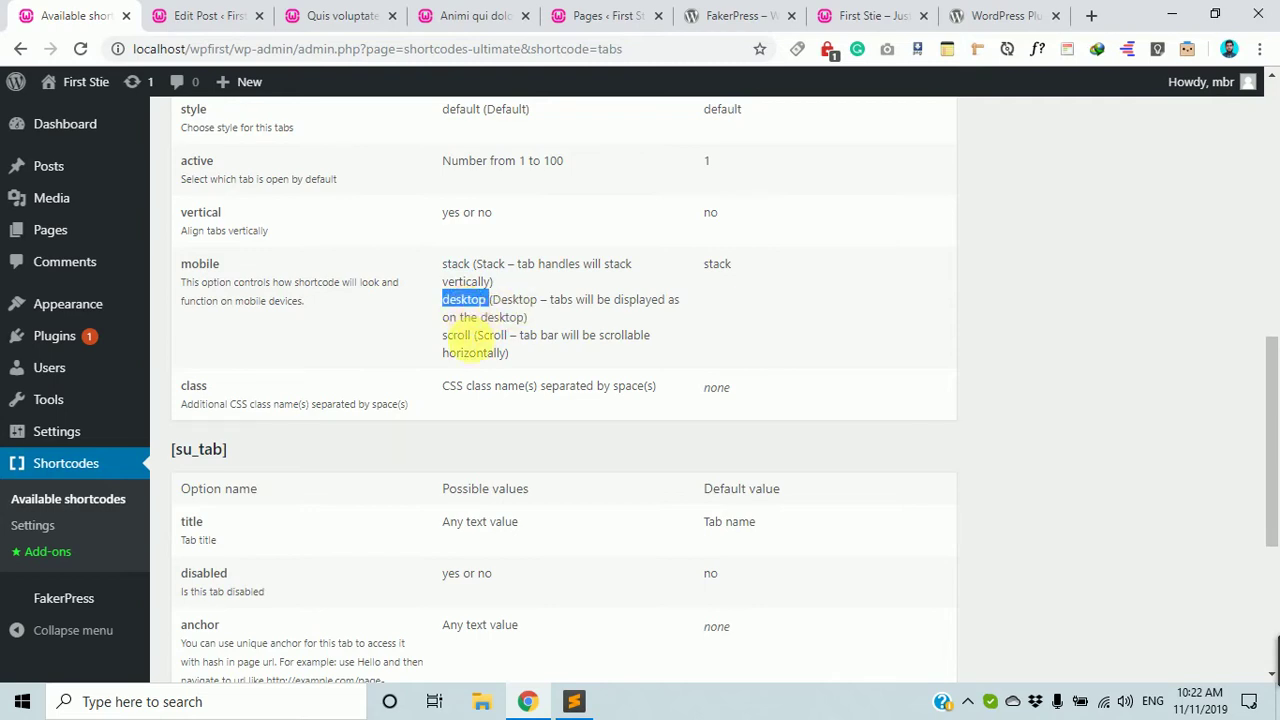
{"action": "left_click", "coordinate": [458, 338]}
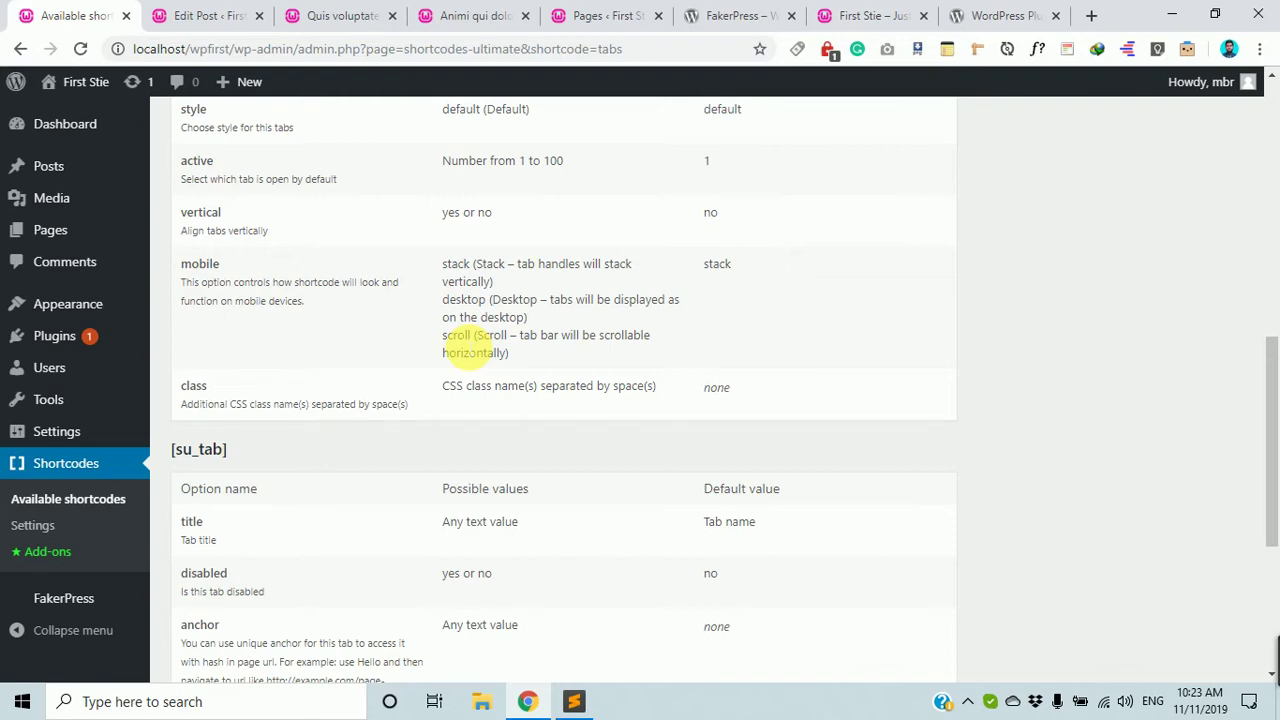
Review the su_tab title option, its 'Any text' value and default 'Tab name'.
{"action": "scroll", "coordinate": [458, 340], "scroll_direction": "down", "scroll_amount": 2}
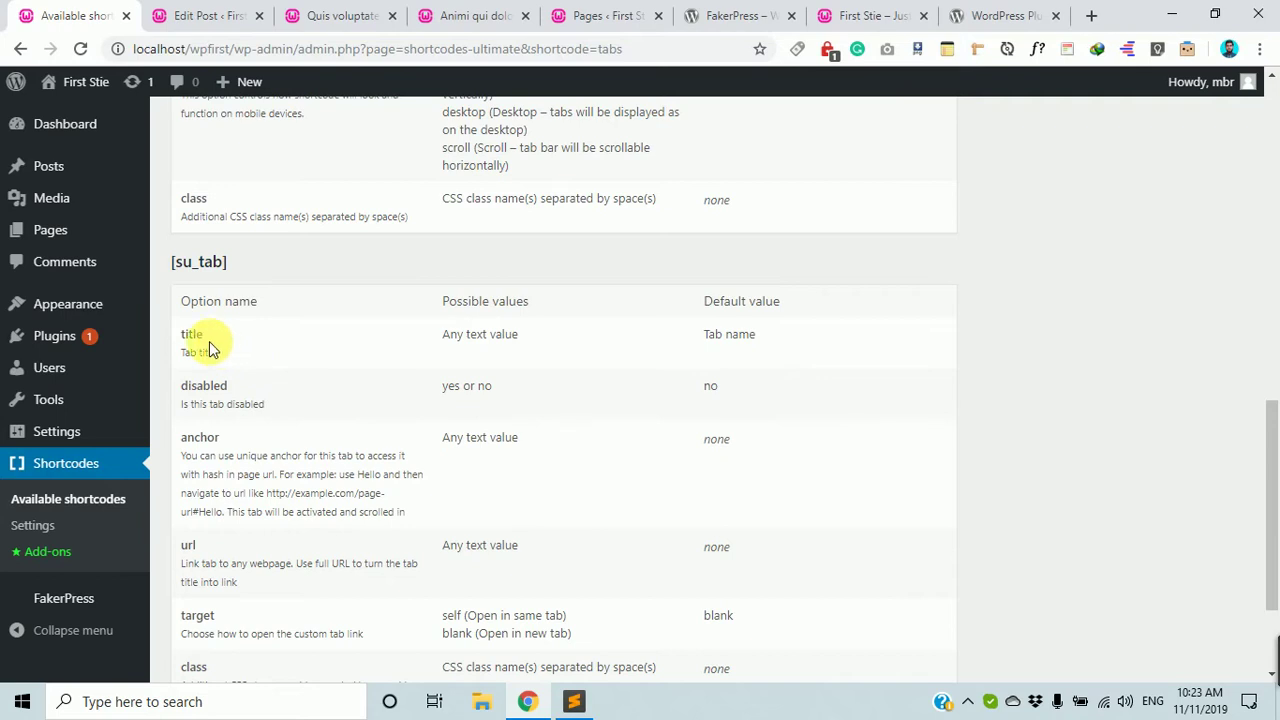
{"action": "scroll", "coordinate": [266, 322], "scroll_direction": "up", "scroll_amount": 1}
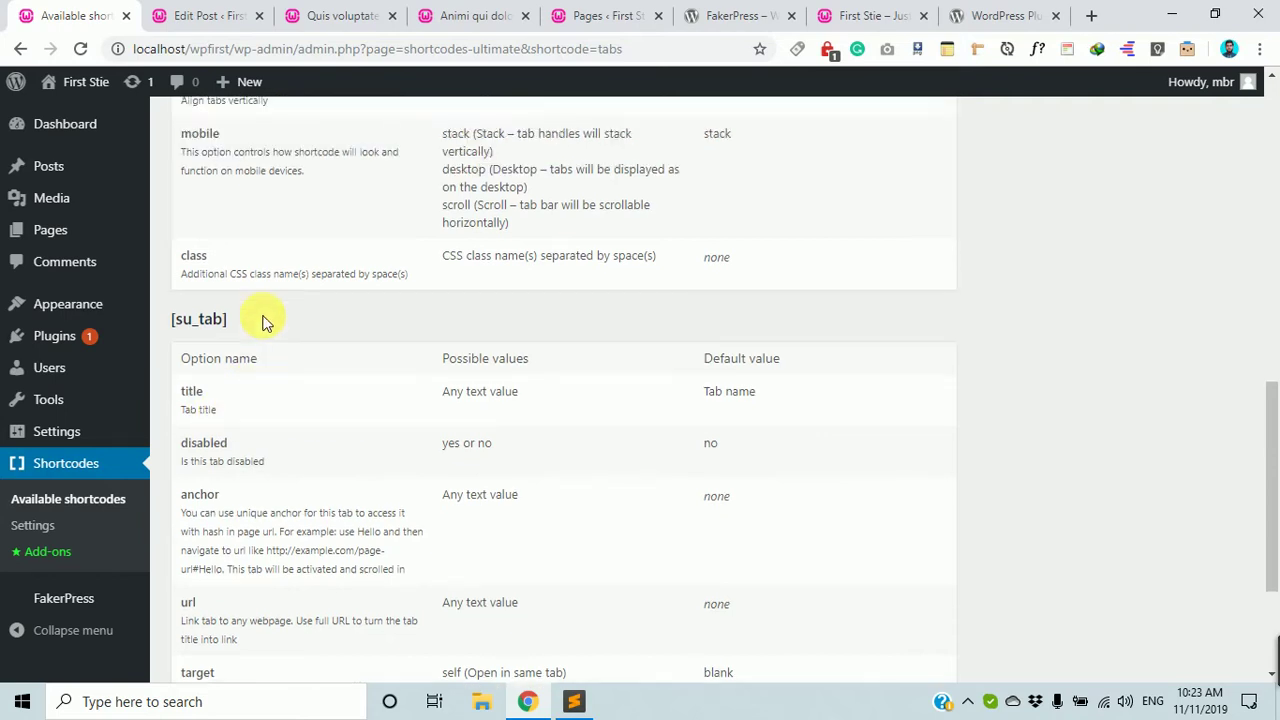
{"action": "scroll", "coordinate": [266, 322], "scroll_direction": "up", "scroll_amount": 6}
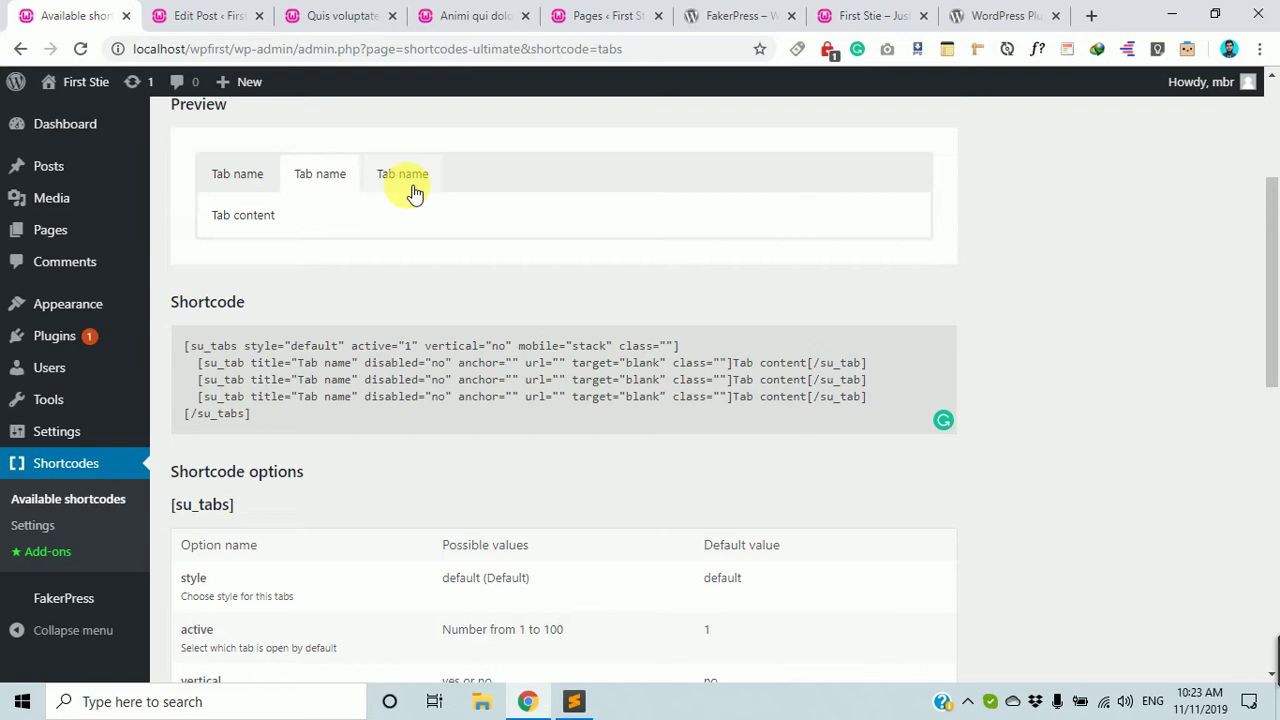
{"action": "scroll", "coordinate": [415, 193], "scroll_direction": "down", "scroll_amount": 5}
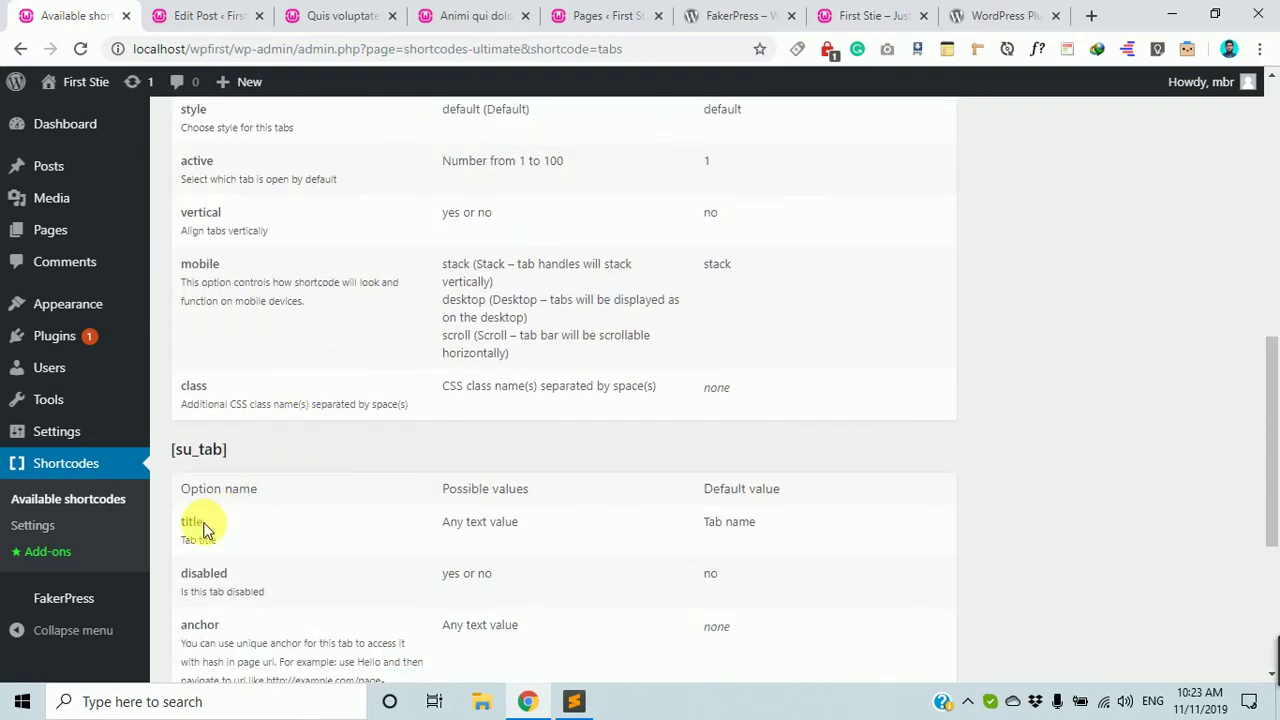
{"action": "double_click", "coordinate": [182, 522]}
{"action": "left_click_drag", "start_coordinate": [520, 522], "coordinate": [445, 528]}
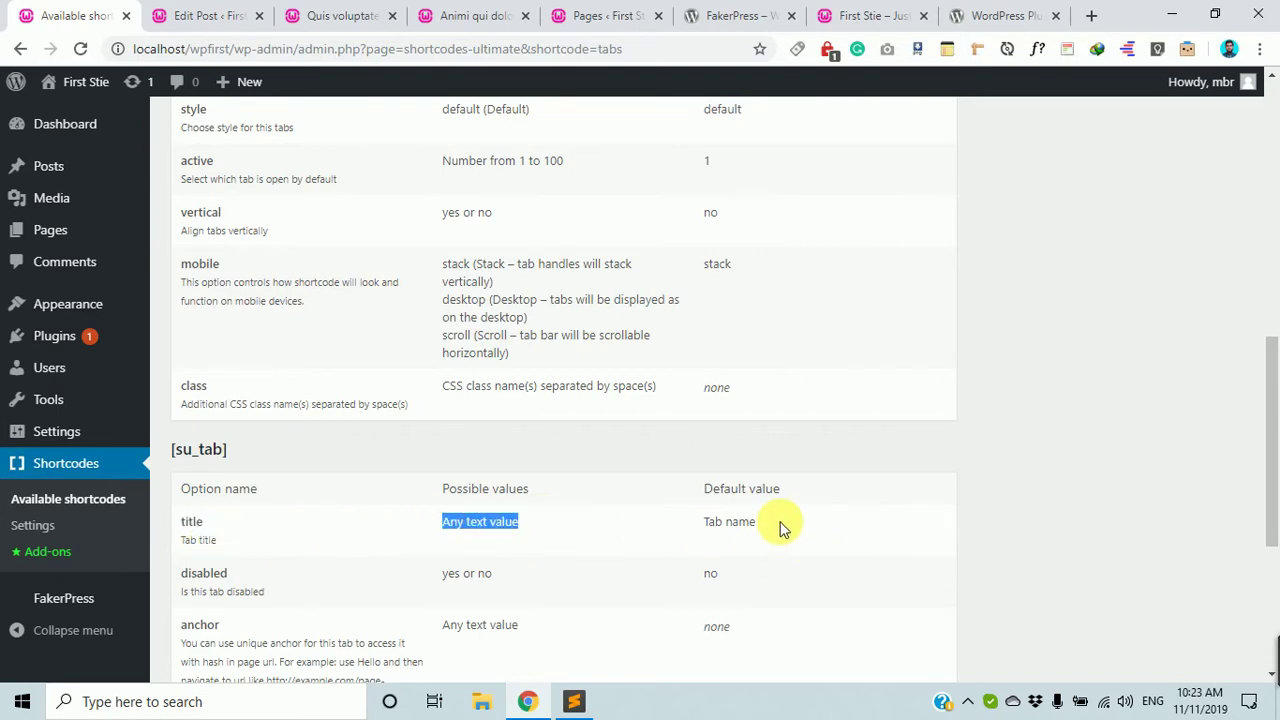
{"action": "left_click_drag", "start_coordinate": [757, 522], "coordinate": [698, 522]}
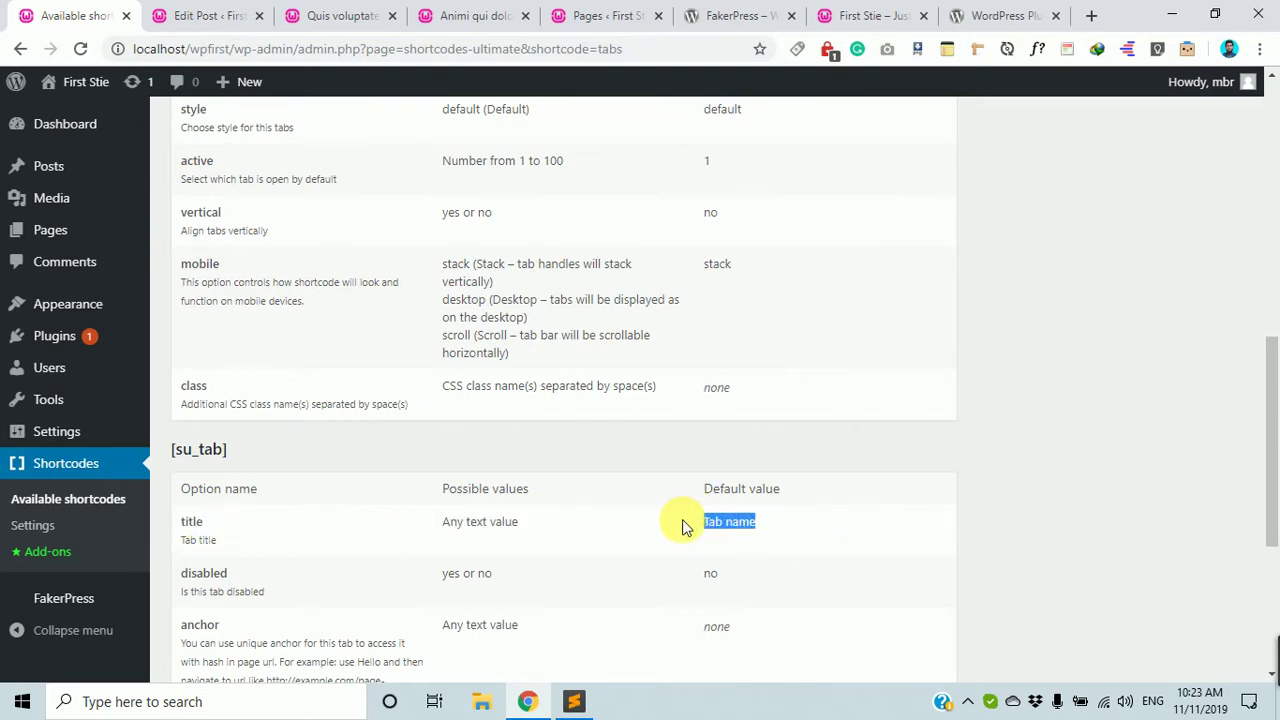
{"action": "scroll", "coordinate": [680, 530], "scroll_direction": "down", "scroll_amount": 2}
{"action": "scroll", "coordinate": [253, 405], "scroll_direction": "down", "scroll_amount": 2}
{"action": "scroll", "coordinate": [253, 405], "scroll_direction": "down", "scroll_amount": 1}
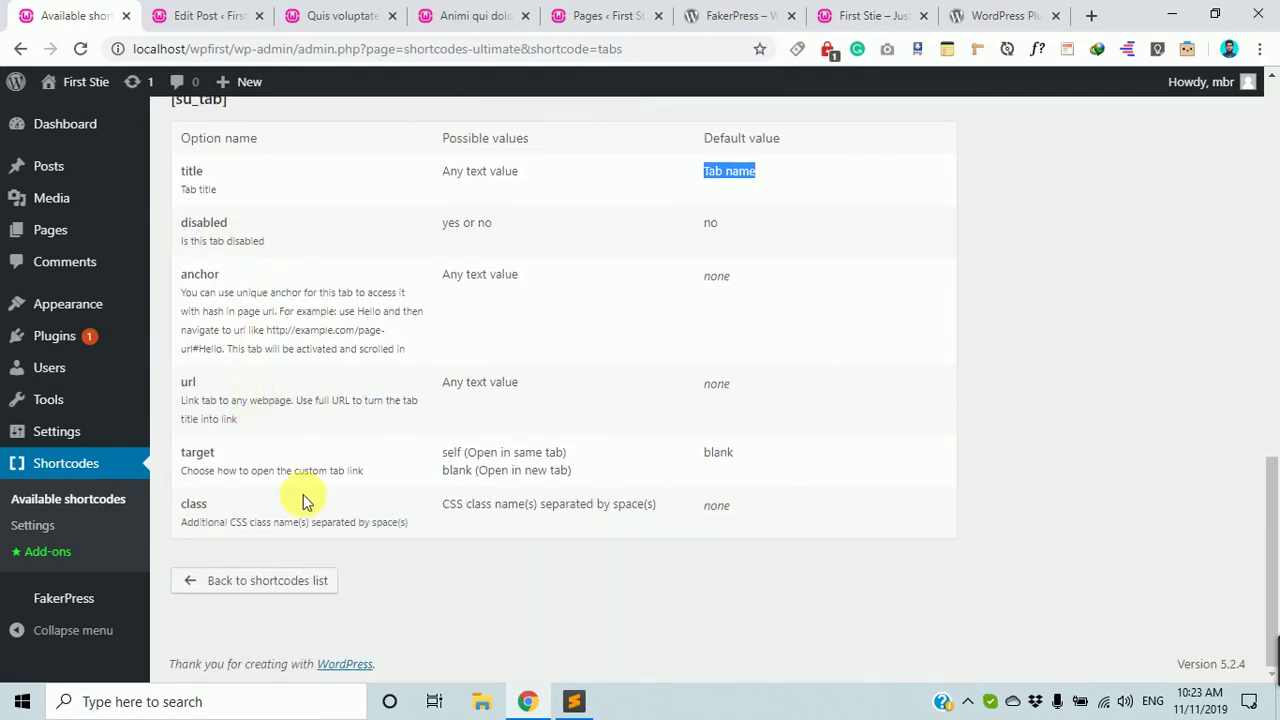
{"action": "scroll", "coordinate": [303, 500], "scroll_direction": "up", "scroll_amount": 10}
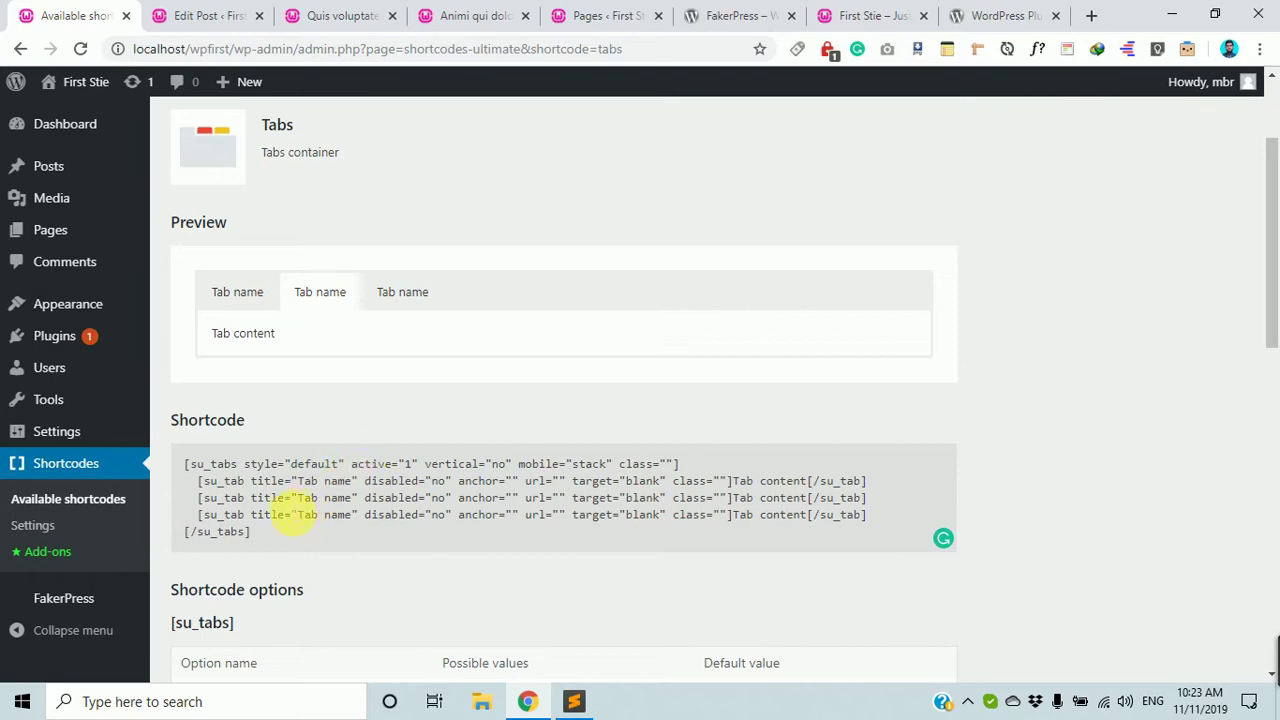
Select the whole su_tabs shortcode block and bring the Sublime Text notes forward.
{"action": "left_click_drag", "start_coordinate": [272, 545], "coordinate": [190, 467]}
{"action": "key", "text": "ctrl+c"}
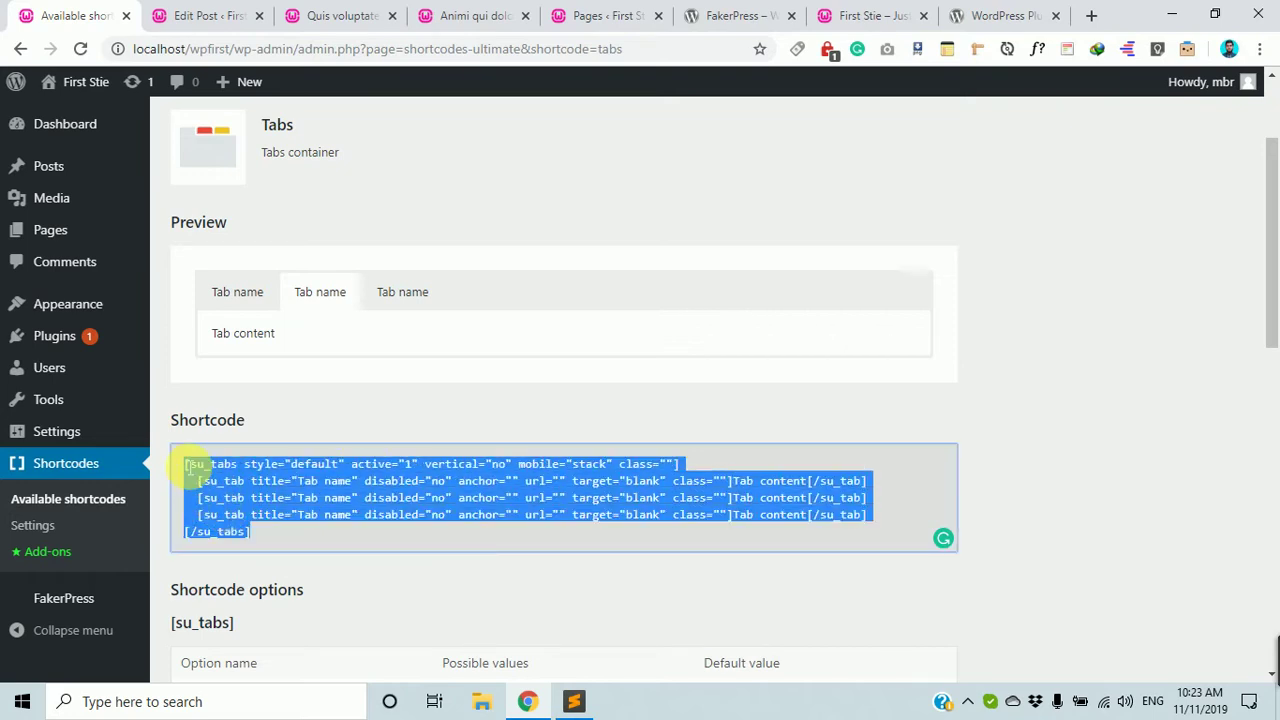
{"action": "left_click", "coordinate": [573, 705]}
{"action": "left_click", "coordinate": [683, 311]}
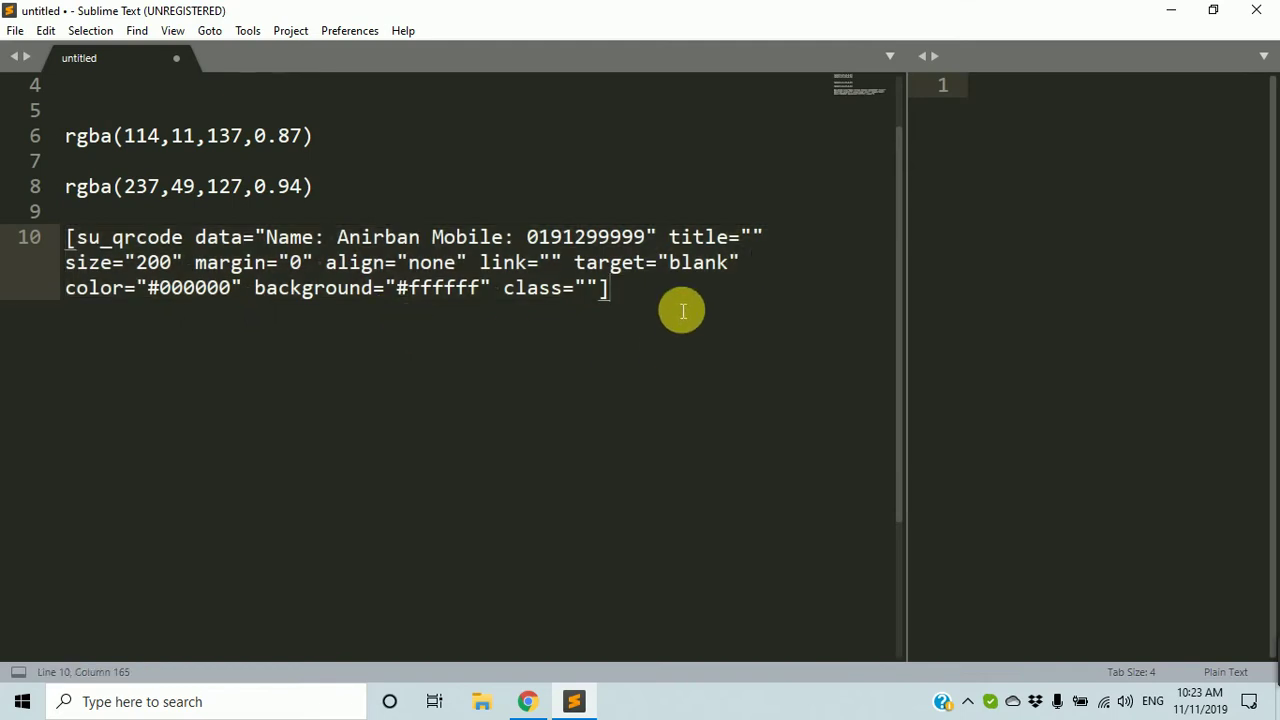
Paste the su_tabs shortcode below the QR code shortcode and widen the editing pane.
{"action": "key", "text": "Return"}
{"action": "key", "text": "Return"}
{"action": "key", "text": "Return"}
{"action": "key", "text": "Return"}
{"action": "key", "text": "ctrl+v"}
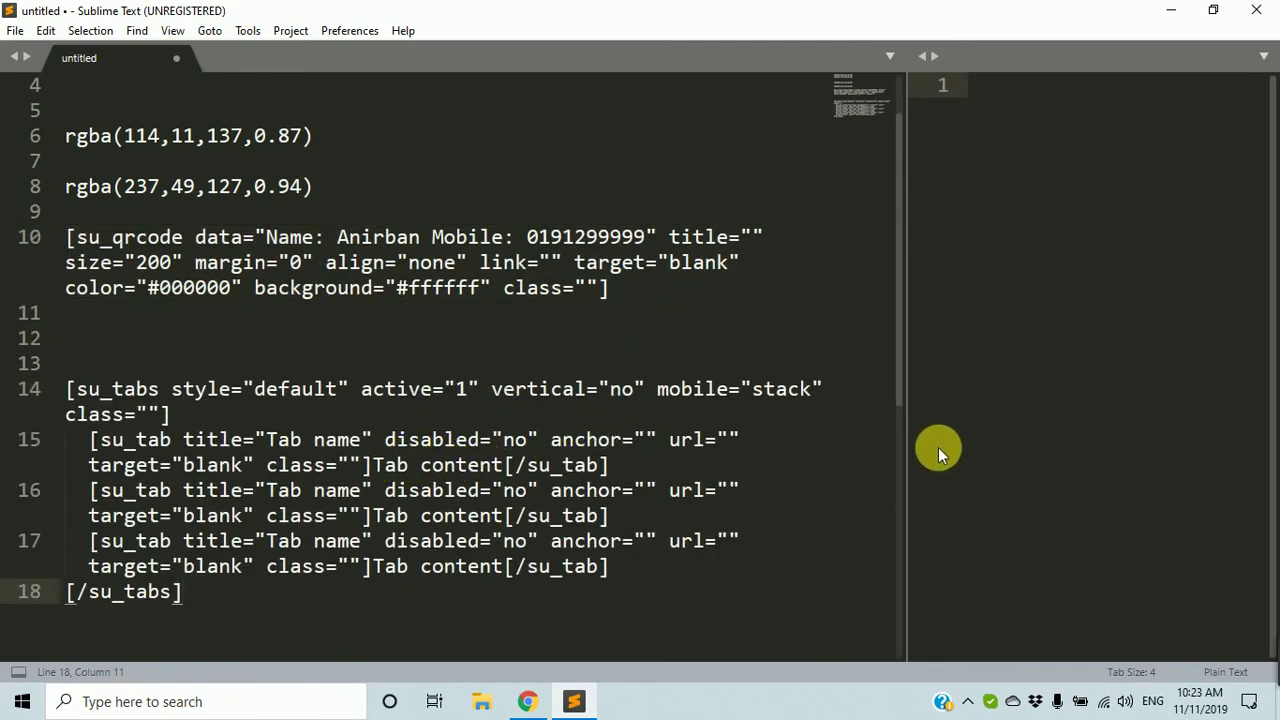
{"action": "left_click_drag", "start_coordinate": [906, 440], "coordinate": [1176, 435]}
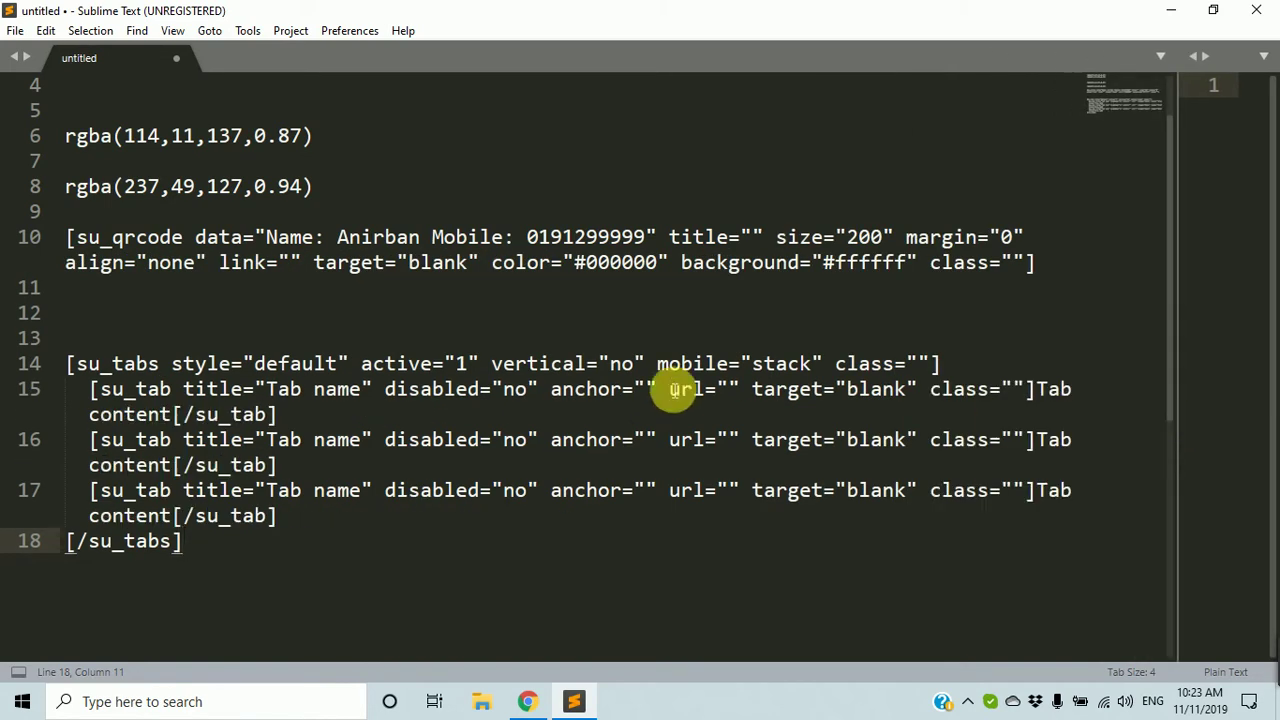
{"action": "left_click", "coordinate": [563, 366]}
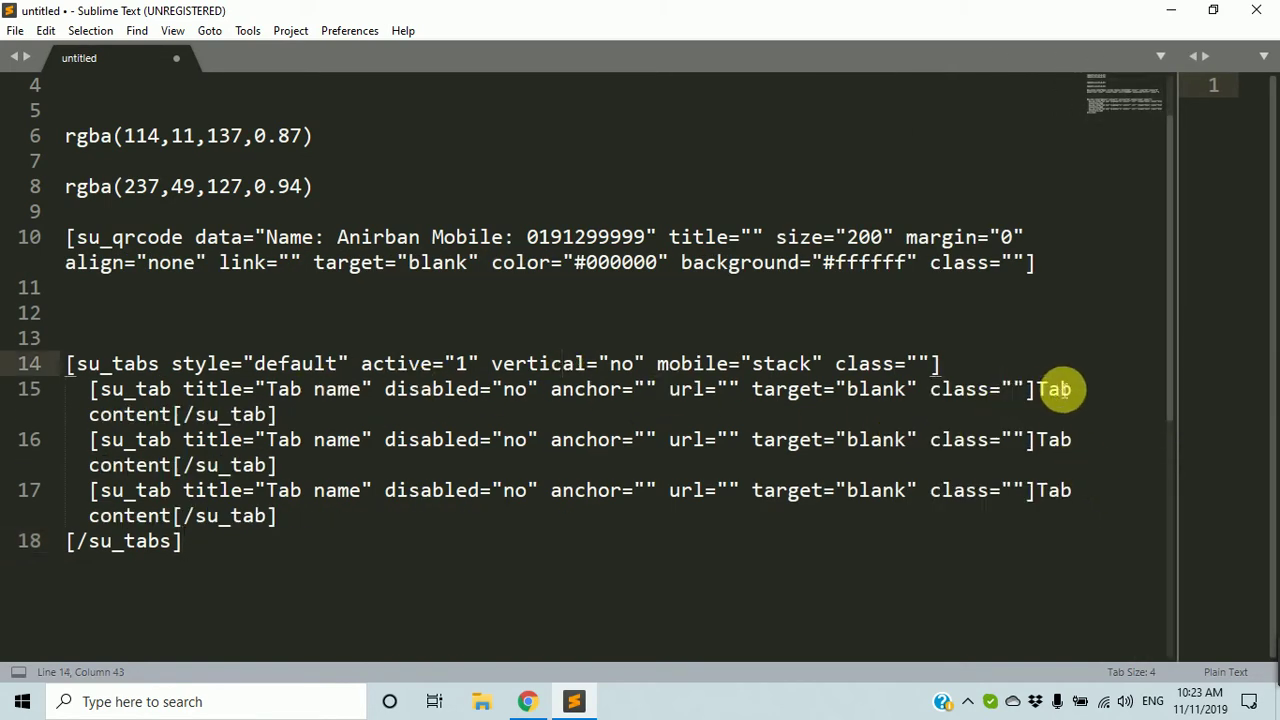
Replace the first tab's 'Tab name' title with a person's first name.
{"action": "left_click", "coordinate": [1038, 390]}
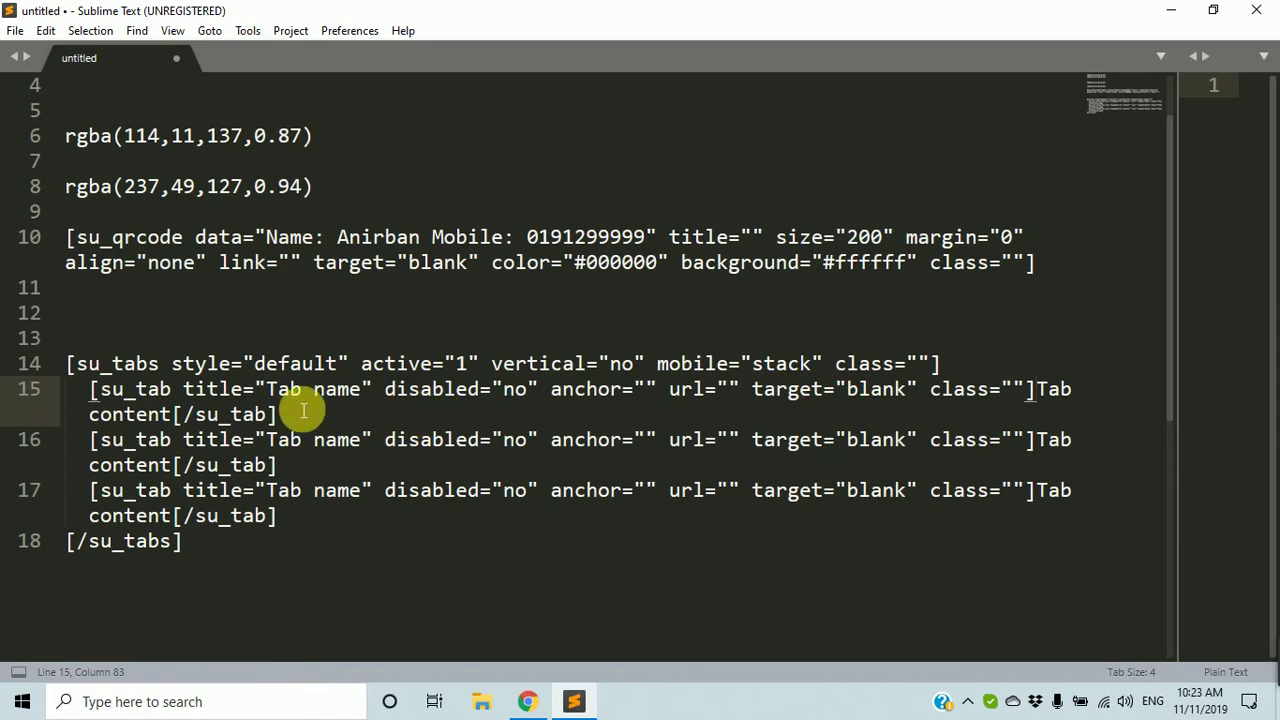
{"action": "left_click", "coordinate": [170, 414], "text": "shift"}
{"action": "type", "text": "Shafi"}
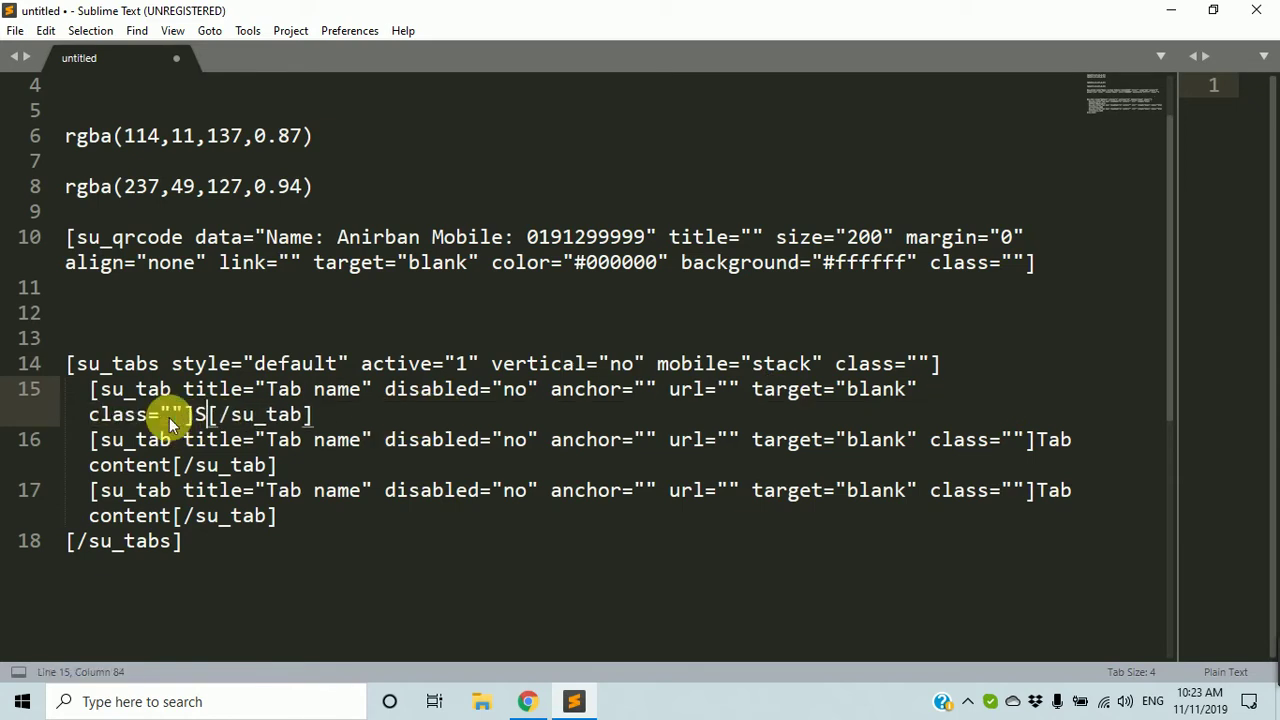
{"action": "type", "text": "q"}
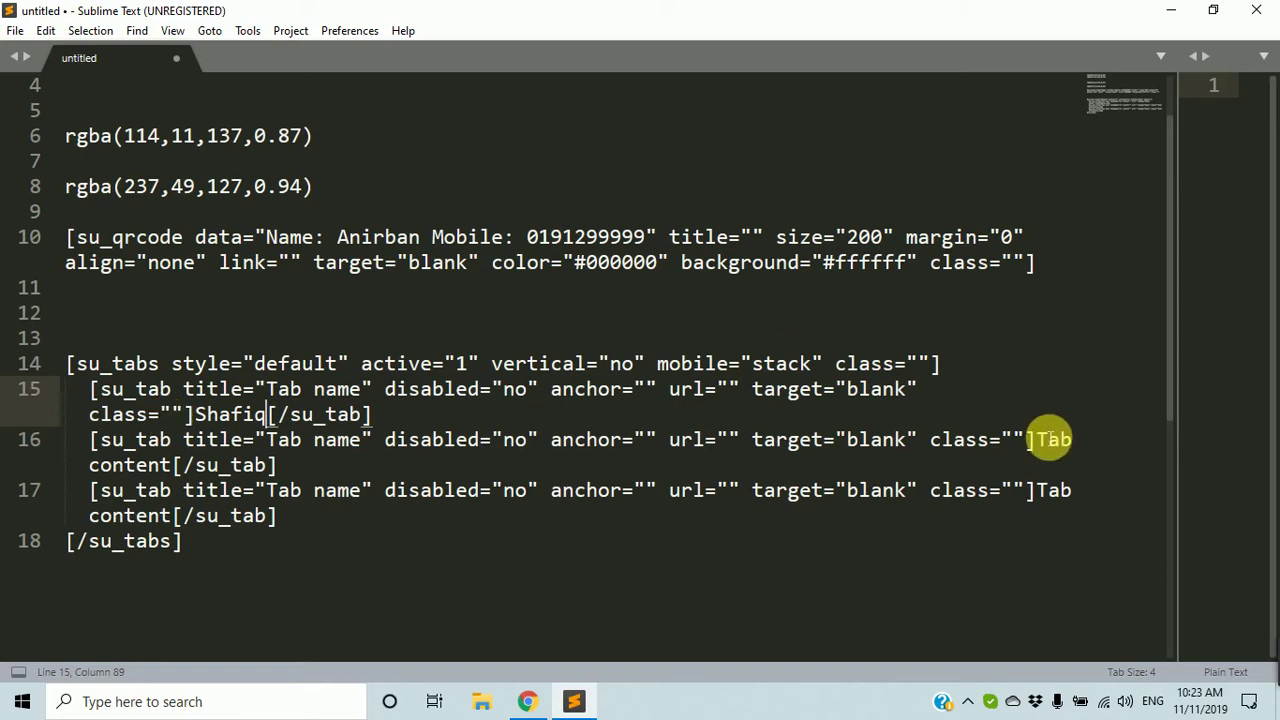
{"action": "left_click_drag", "start_coordinate": [1034, 440], "coordinate": [160, 462]}
{"action": "left_click", "coordinate": [171, 468]}
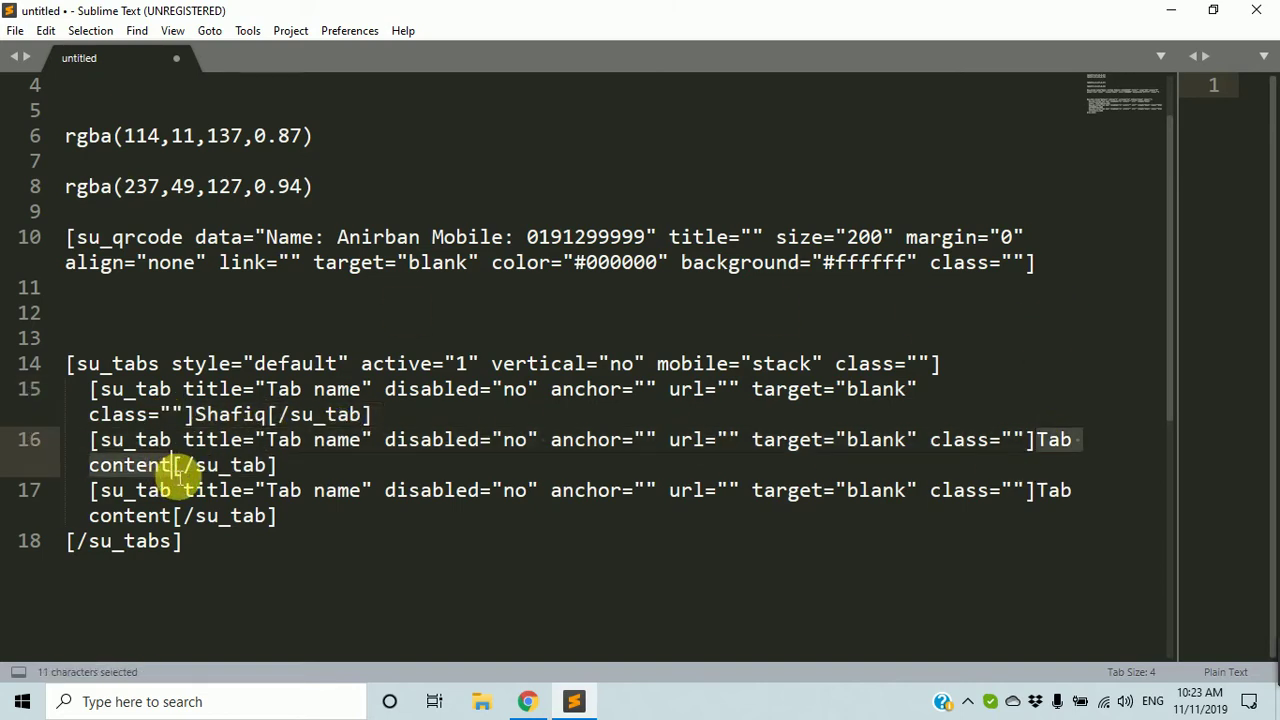
{"action": "left_click", "coordinate": [268, 394]}
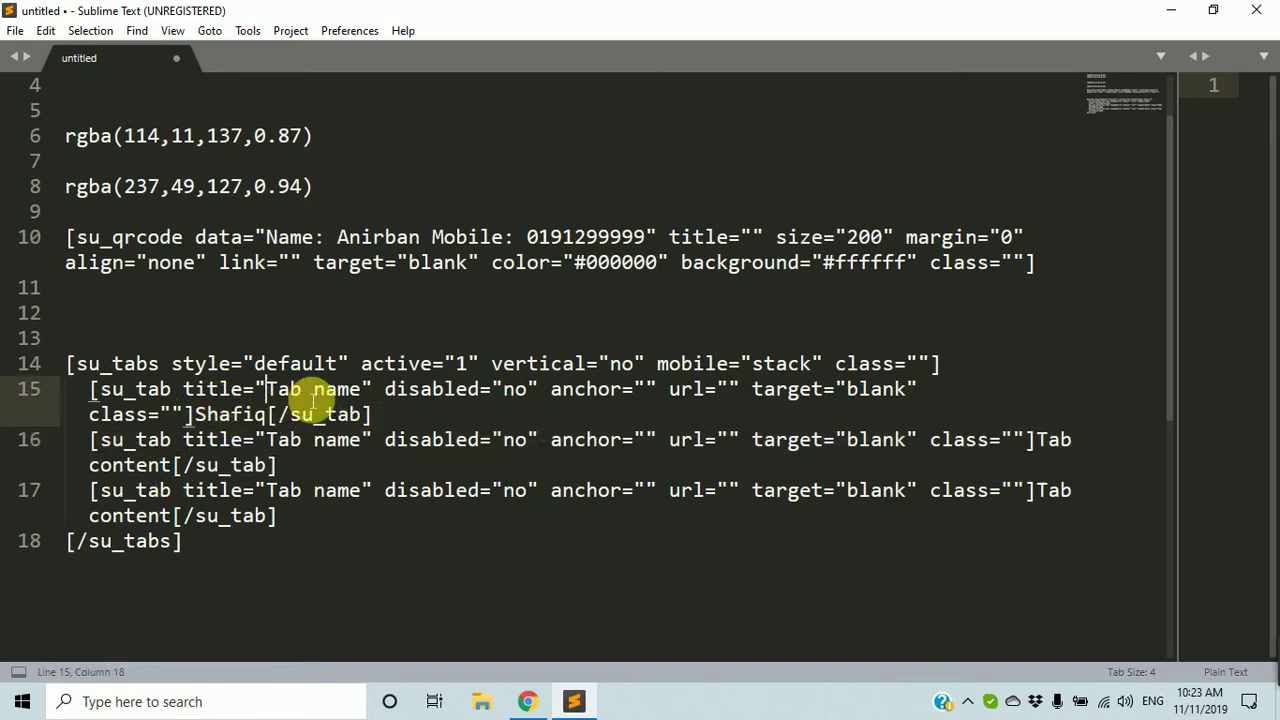
{"action": "left_click_drag", "start_coordinate": [358, 394], "coordinate": [268, 394]}
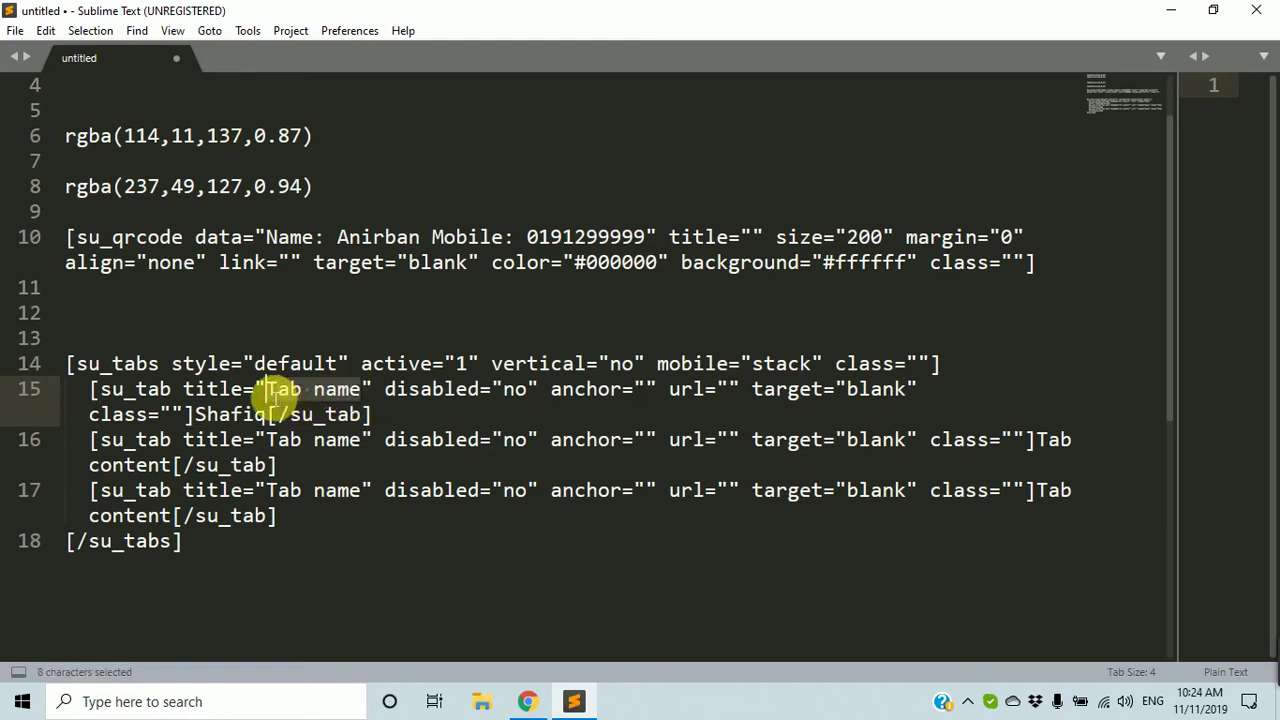
{"action": "type", "text": "S"}
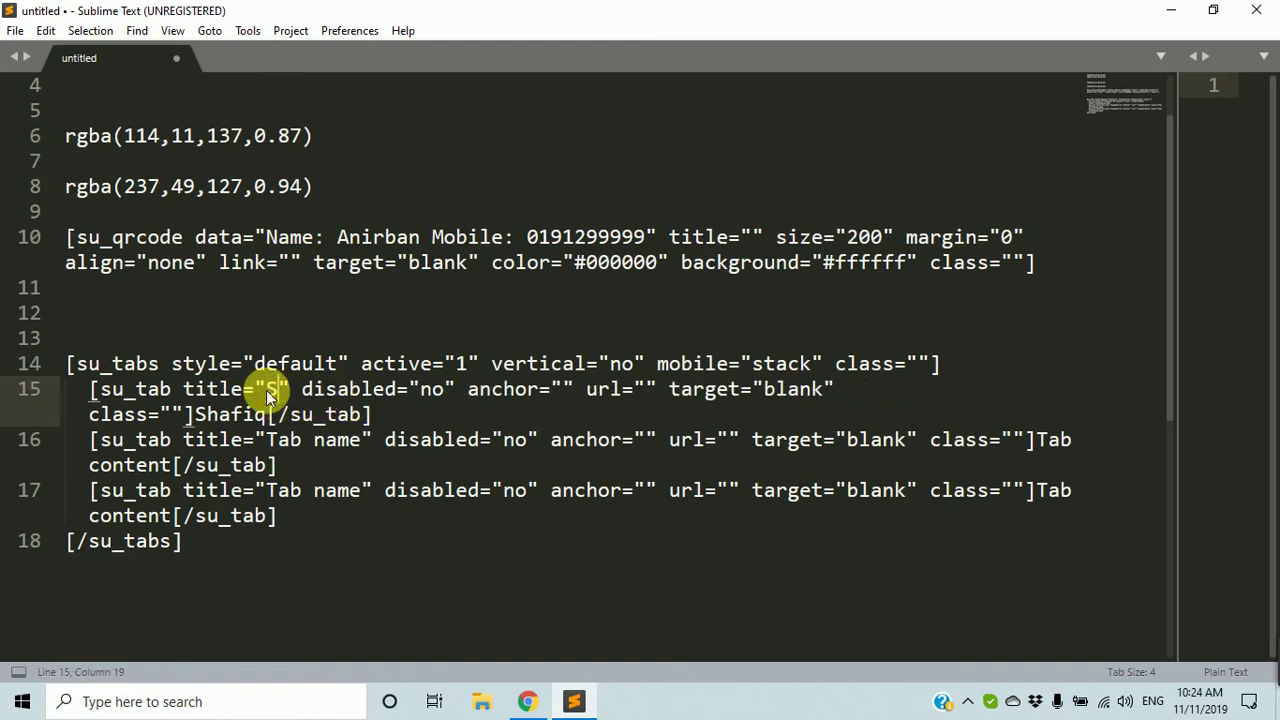
{"action": "type", "text": "hafiq"}
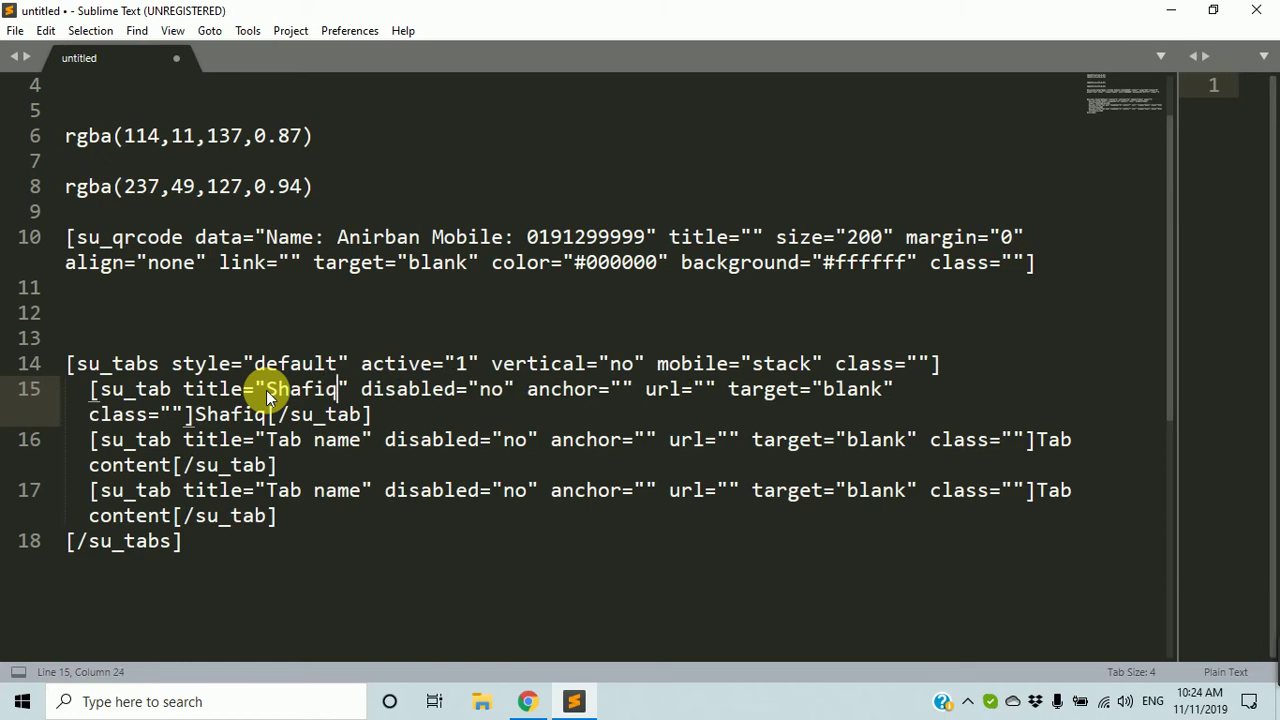
Replace the second and third tabs' placeholder titles with other first names.
{"action": "left_click", "coordinate": [268, 414]}
{"action": "left_click_drag", "start_coordinate": [268, 414], "coordinate": [206, 414]}
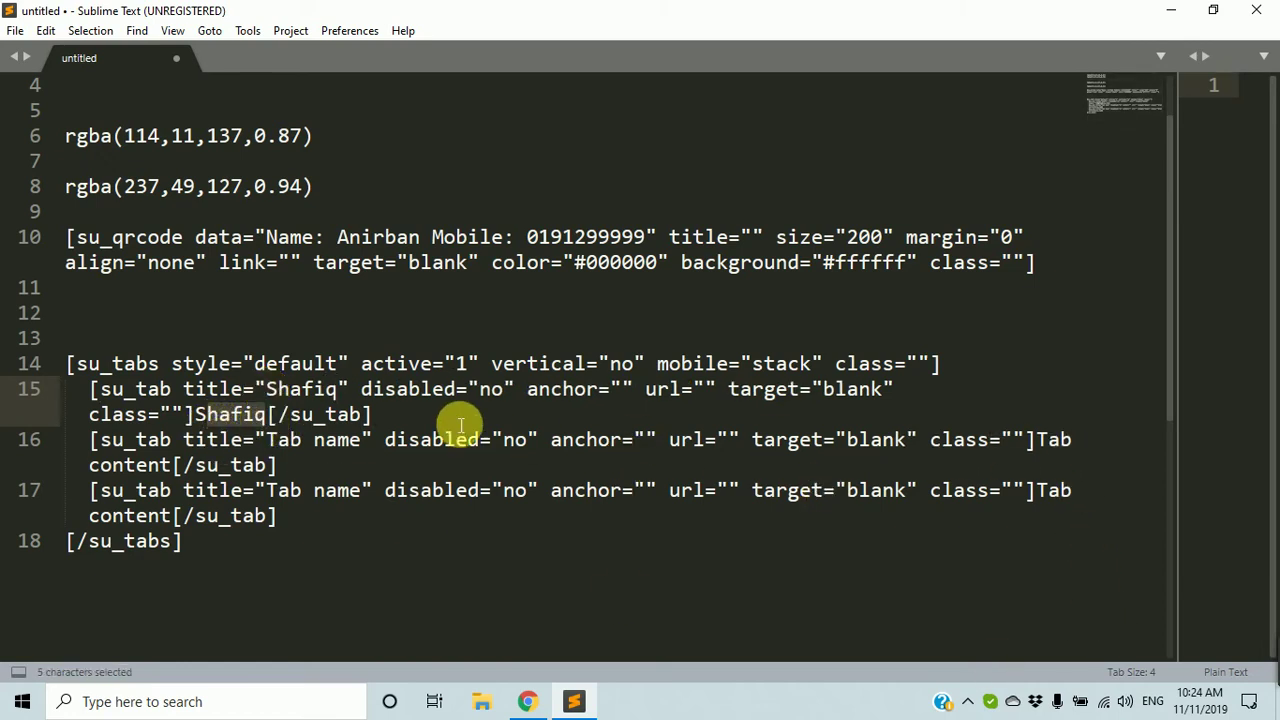
{"action": "left_click_drag", "start_coordinate": [360, 440], "coordinate": [268, 448]}
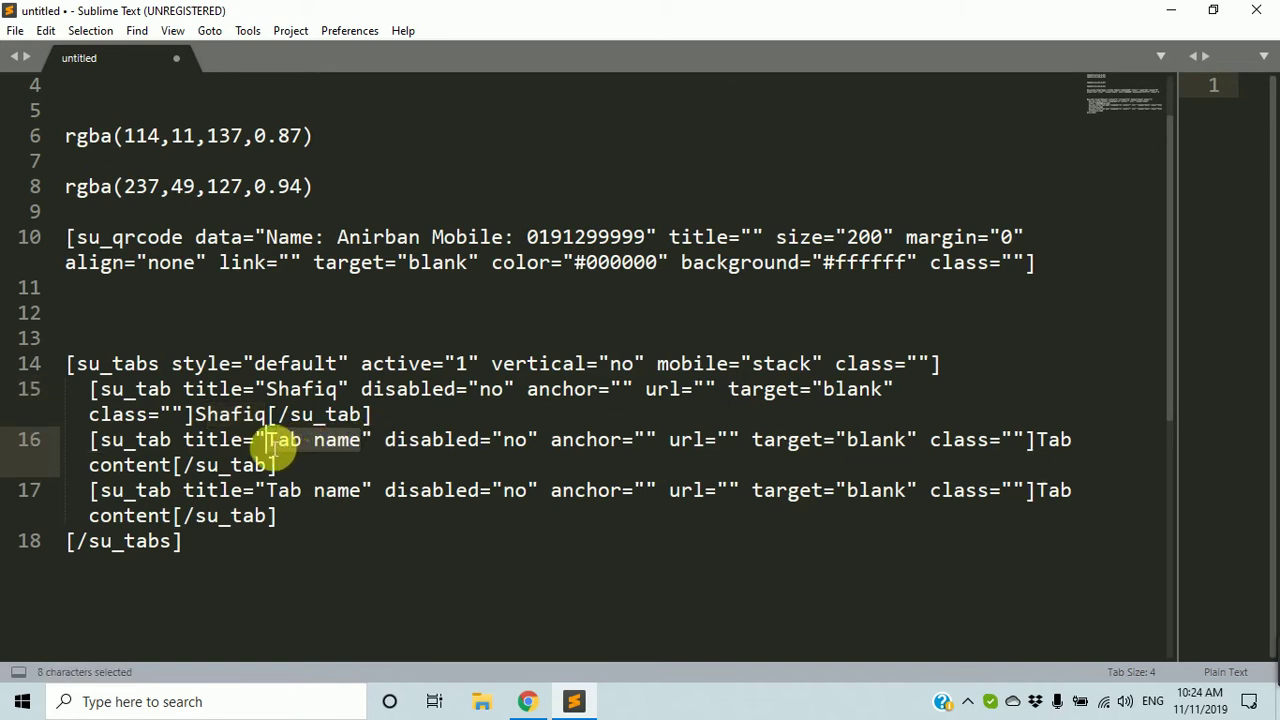
{"action": "type", "text": "Anirb"}
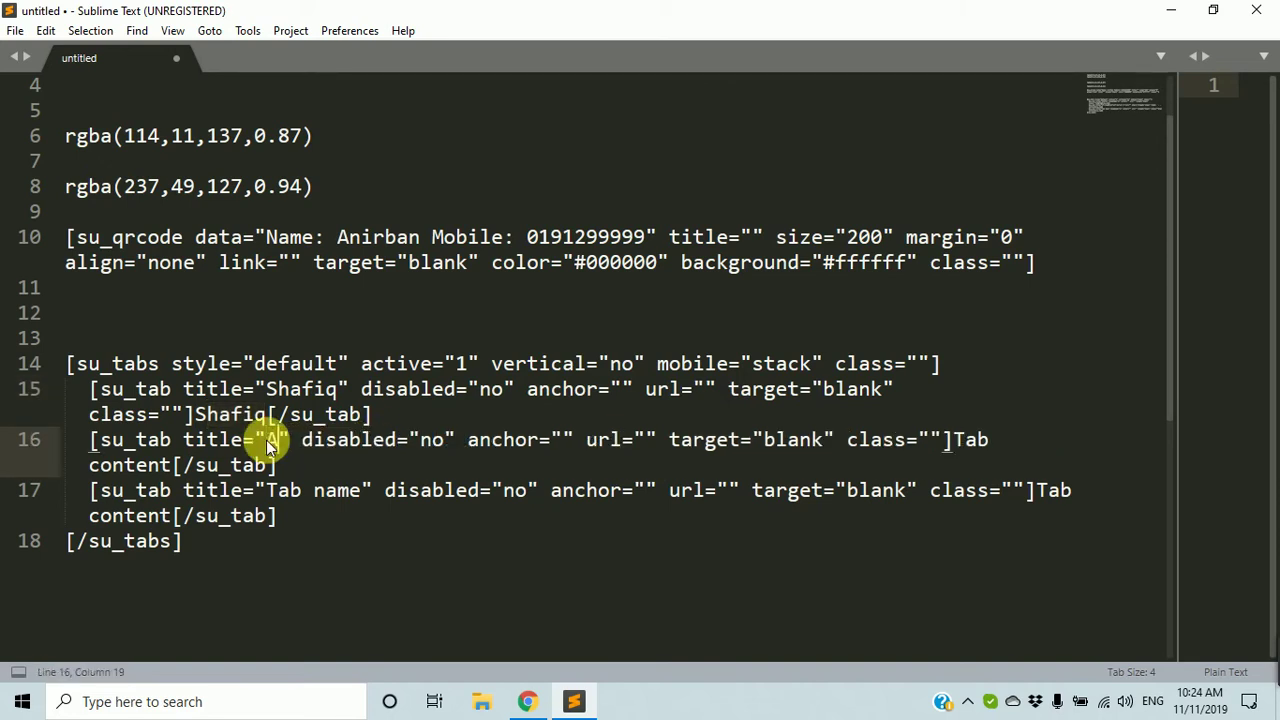
{"action": "type", "text": "an"}
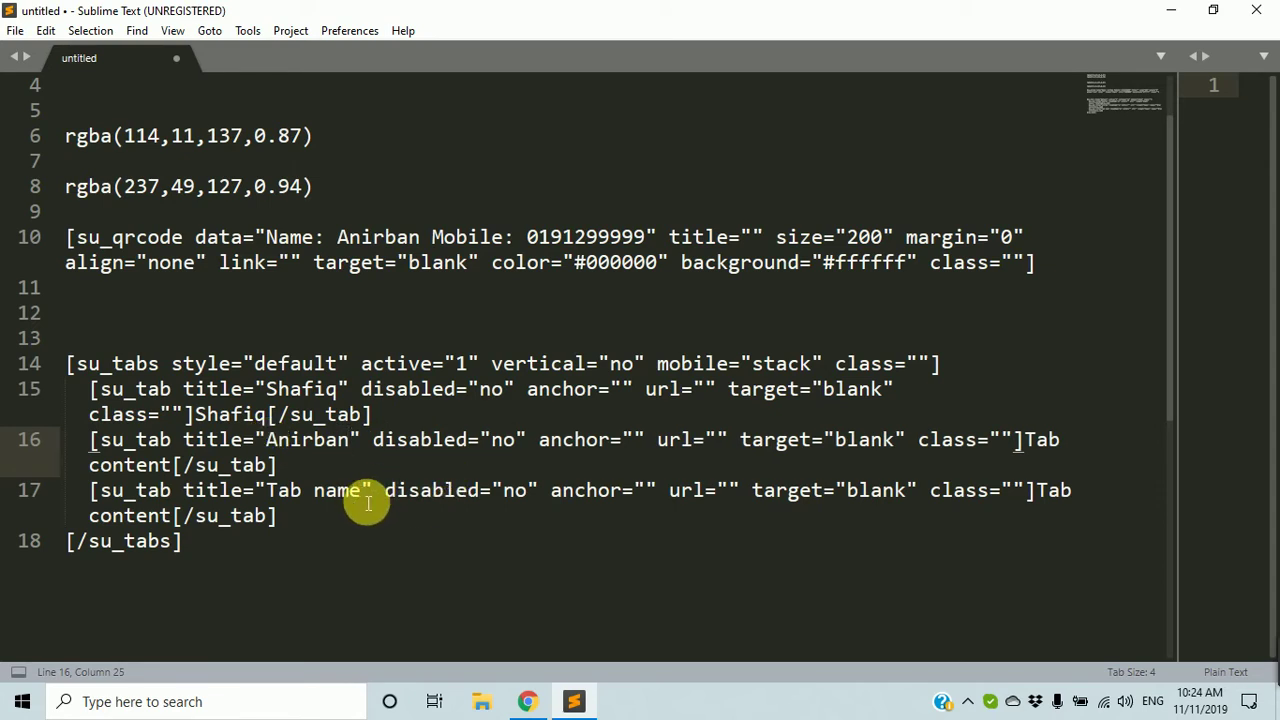
{"action": "left_click_drag", "start_coordinate": [362, 495], "coordinate": [266, 495]}
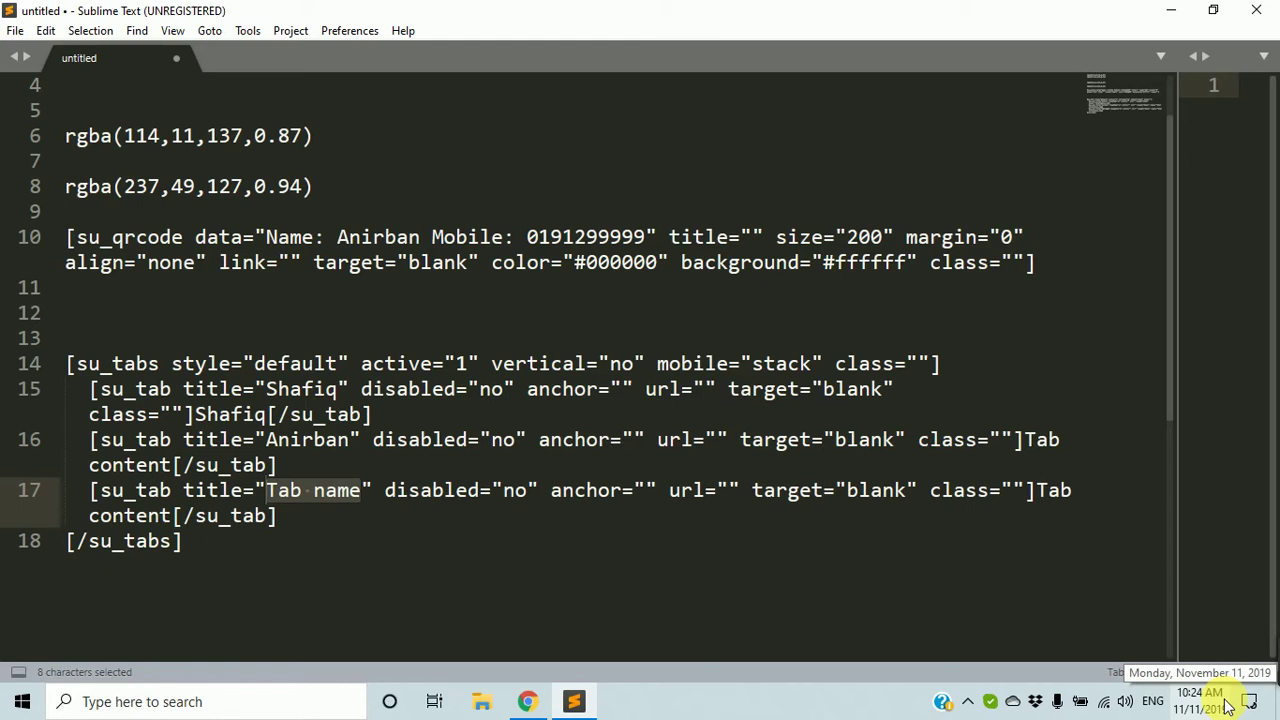
{"action": "type", "text": "Rasel"}
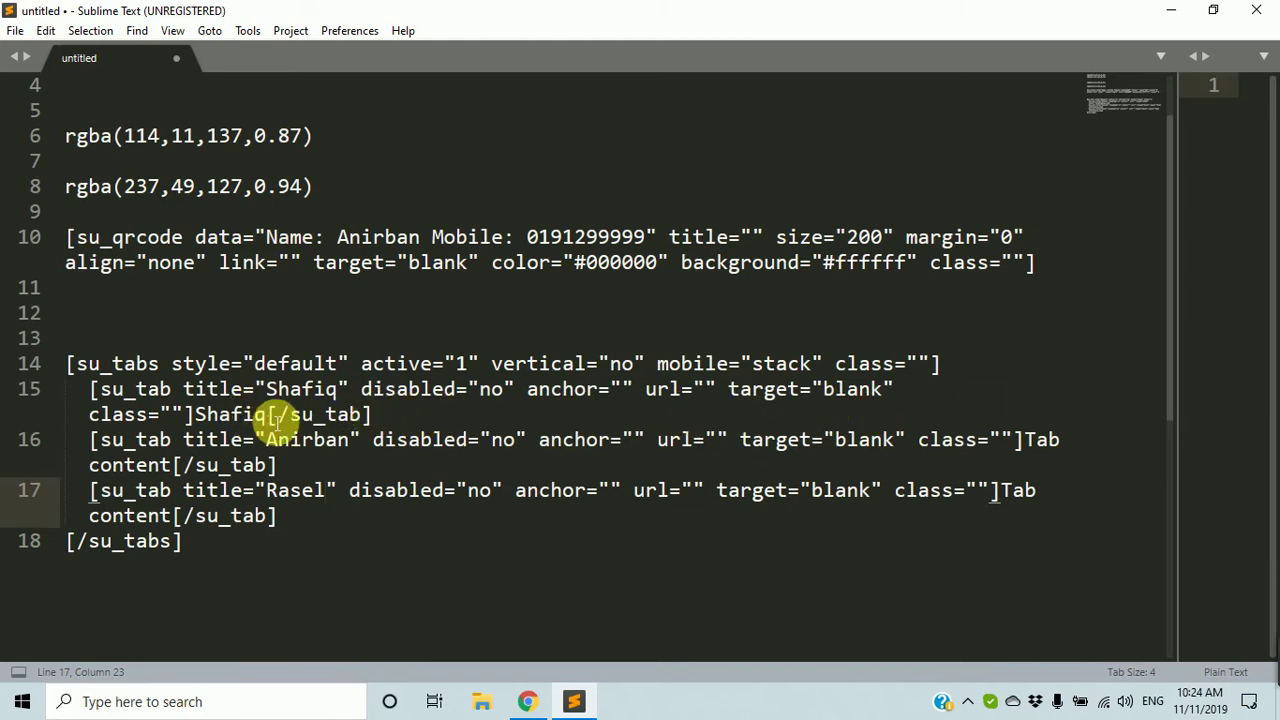
{"action": "left_click_drag", "start_coordinate": [266, 416], "coordinate": [194, 416]}
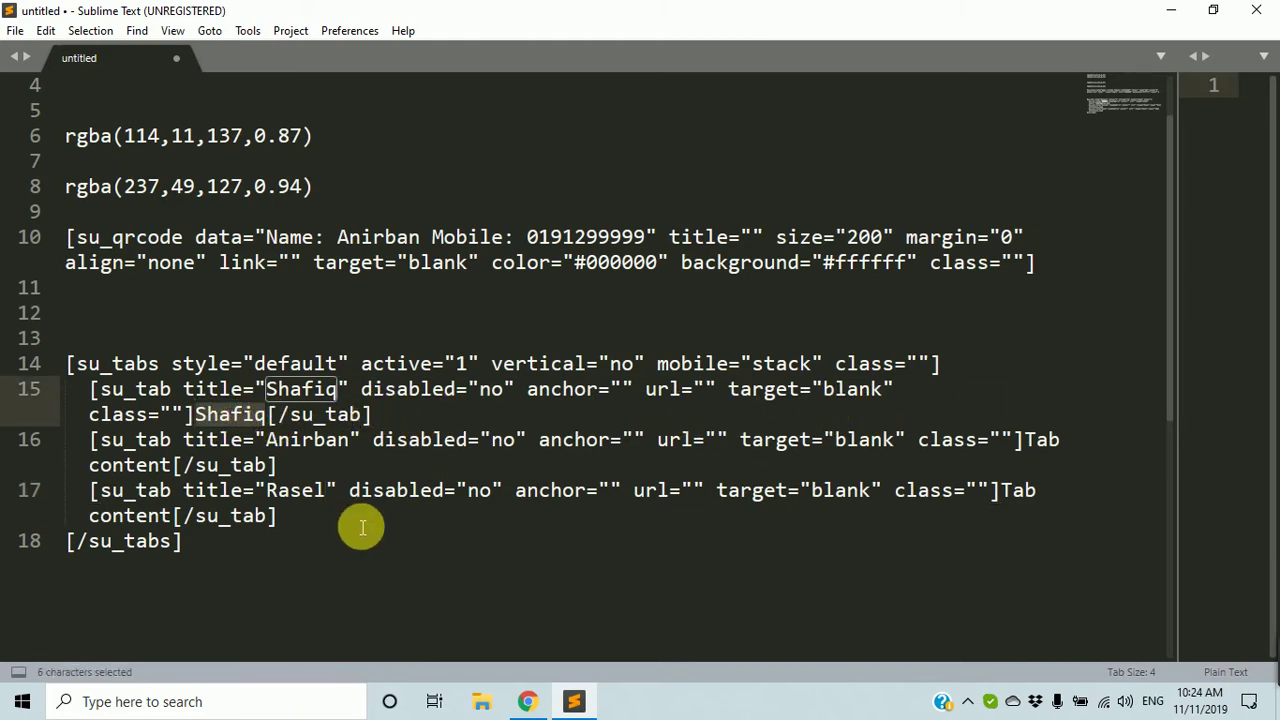
Fill the first tab's content with a Lorem ipsum paragraph from the snippet.
{"action": "type", "text": "Lorem"}
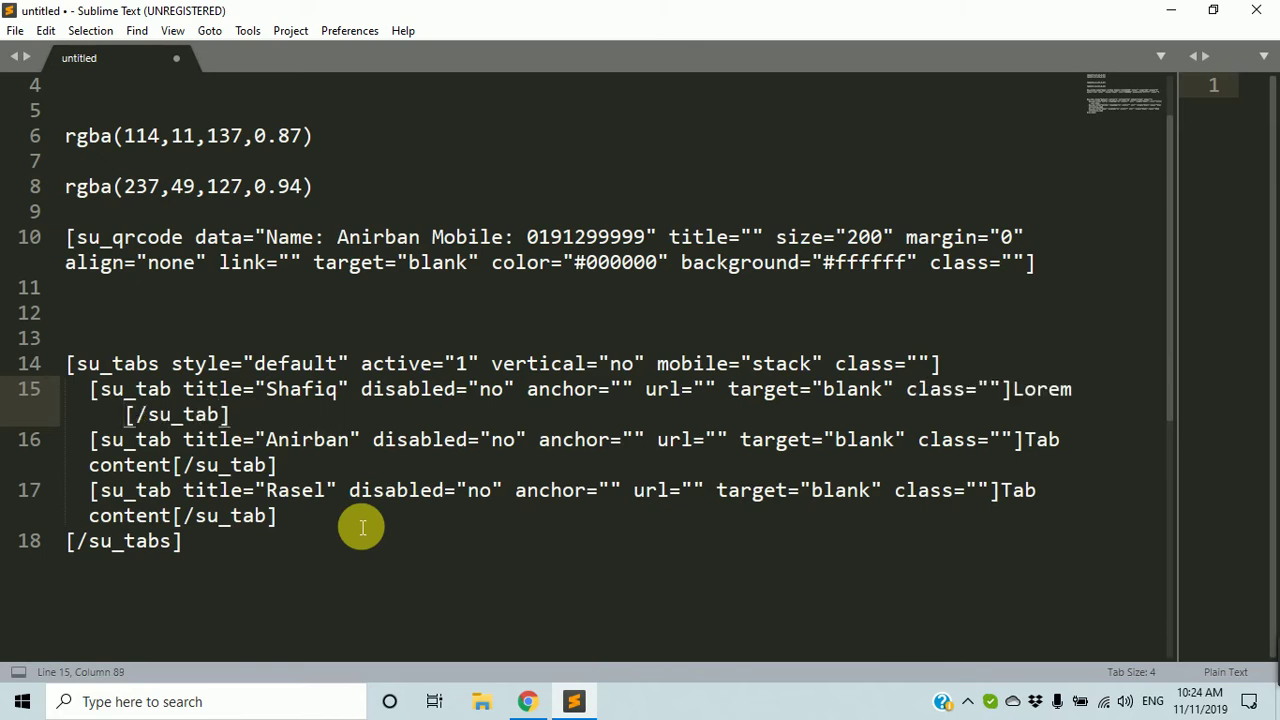
{"action": "key", "text": "ctrl+z"}
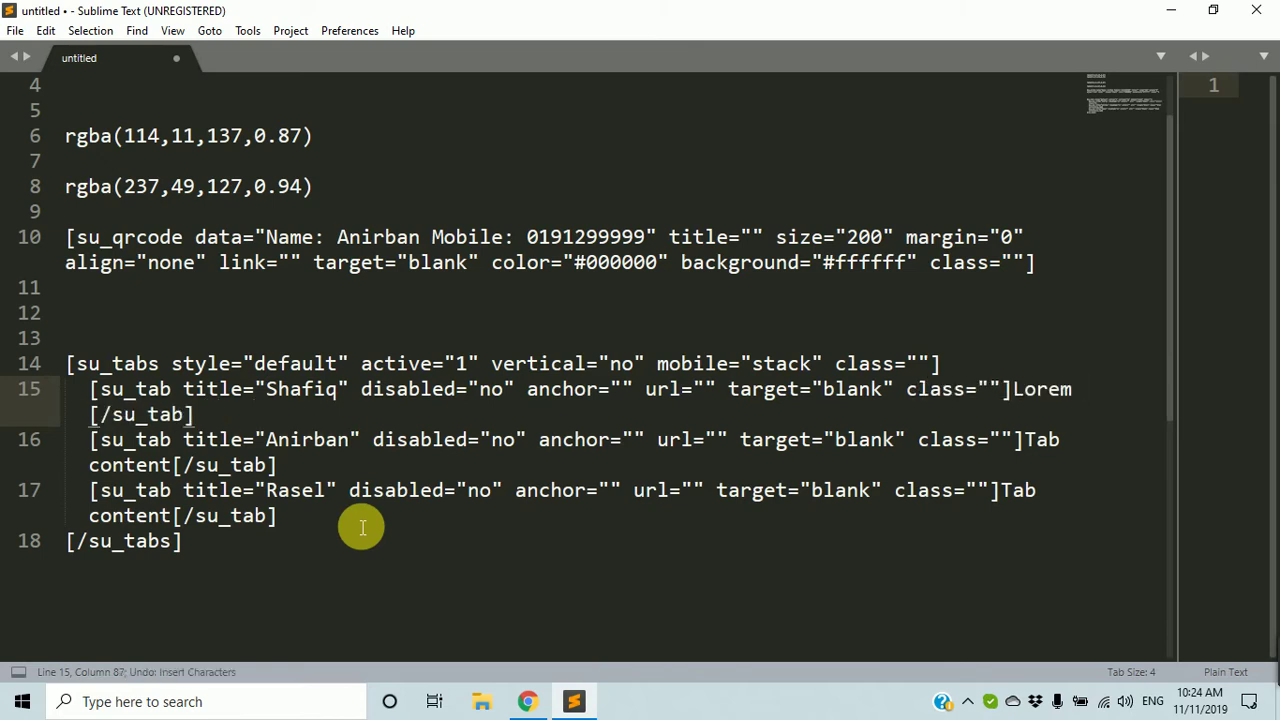
{"action": "key", "text": "Tab"}
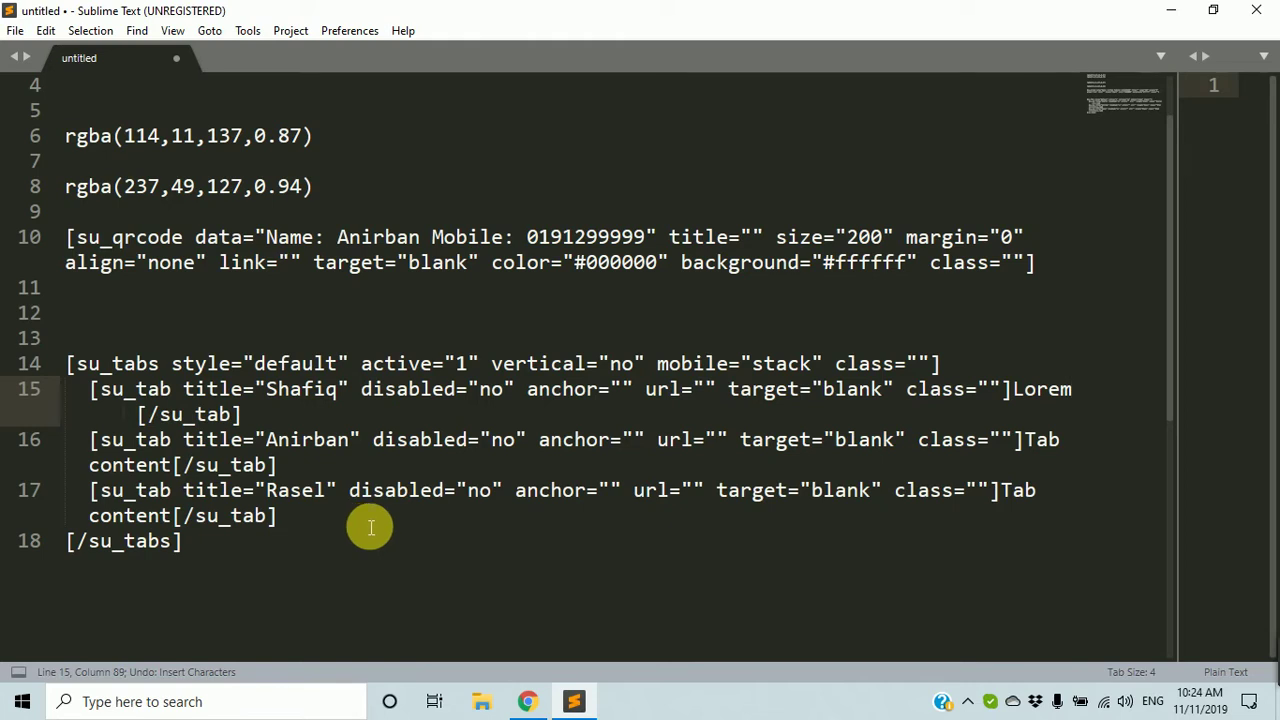
{"action": "key", "text": "BackSpace"}
{"action": "key", "text": "BackSpace"}
{"action": "key", "text": "BackSpace"}
{"action": "key", "text": "BackSpace"}
{"action": "key", "text": "BackSpace"}
{"action": "key", "text": "BackSpace"}
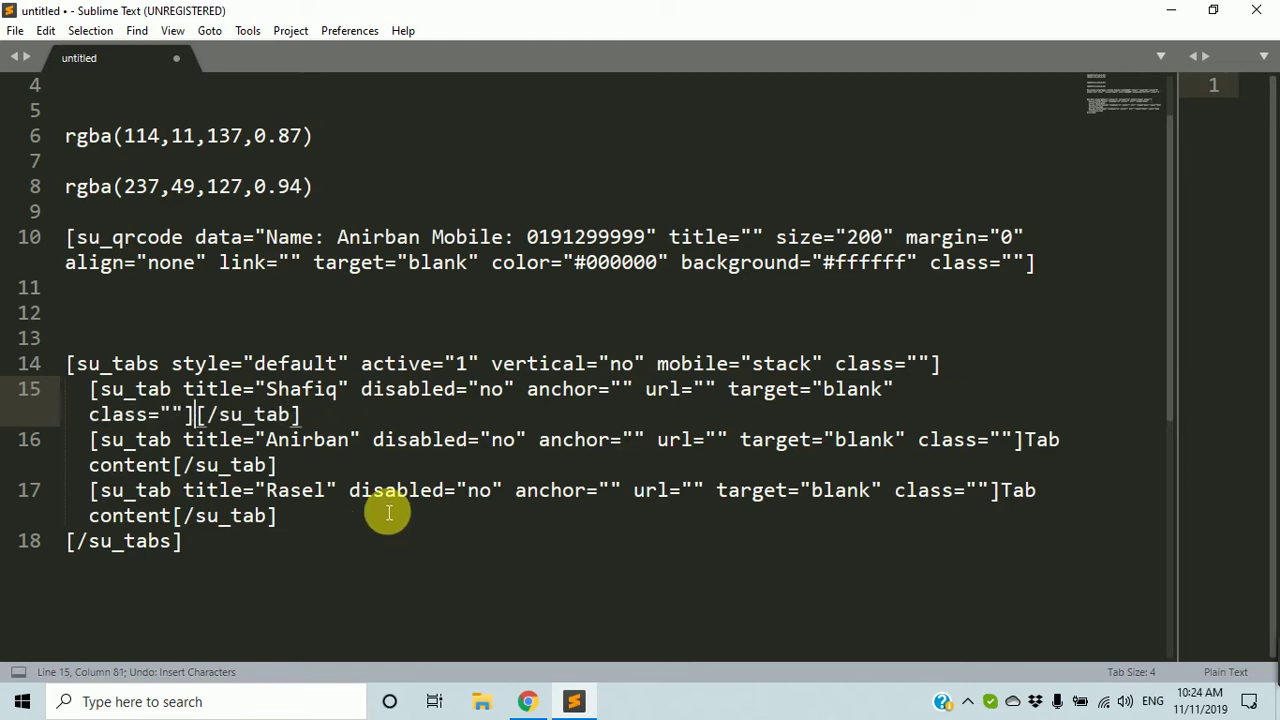
{"action": "type", "text": "lab"}
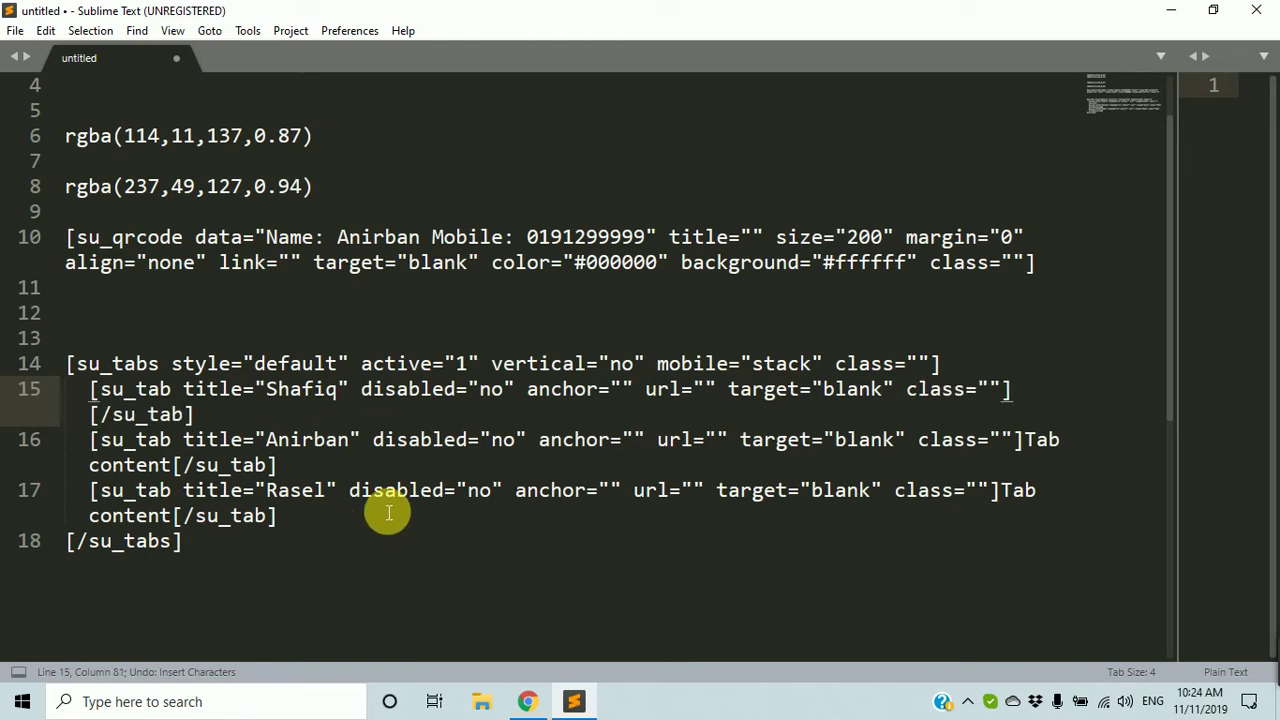
{"action": "type", "text": "or"}
{"action": "key", "text": "Tab"}
{"action": "scroll", "coordinate": [387, 515], "scroll_direction": "down", "scroll_amount": 2}
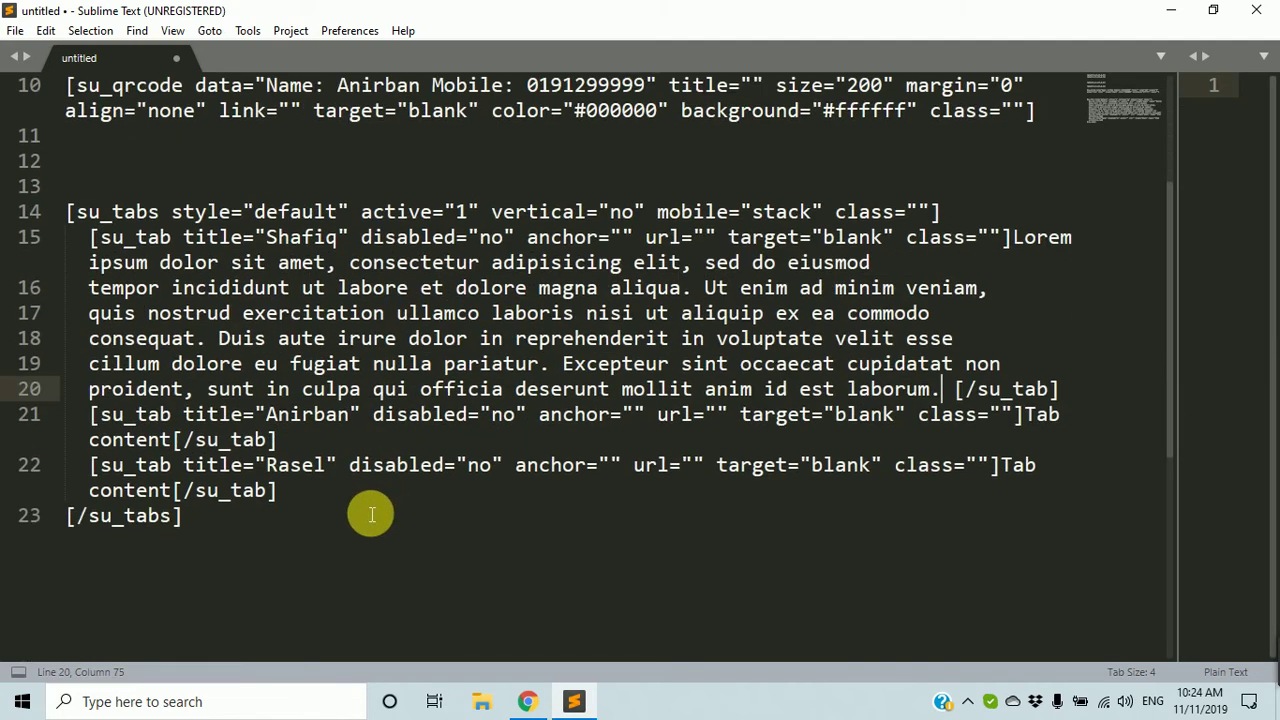
Replace the second tab's placeholder content with an indented Lorem ipsum paragraph.
{"action": "left_click_drag", "start_coordinate": [1024, 416], "coordinate": [183, 445]}
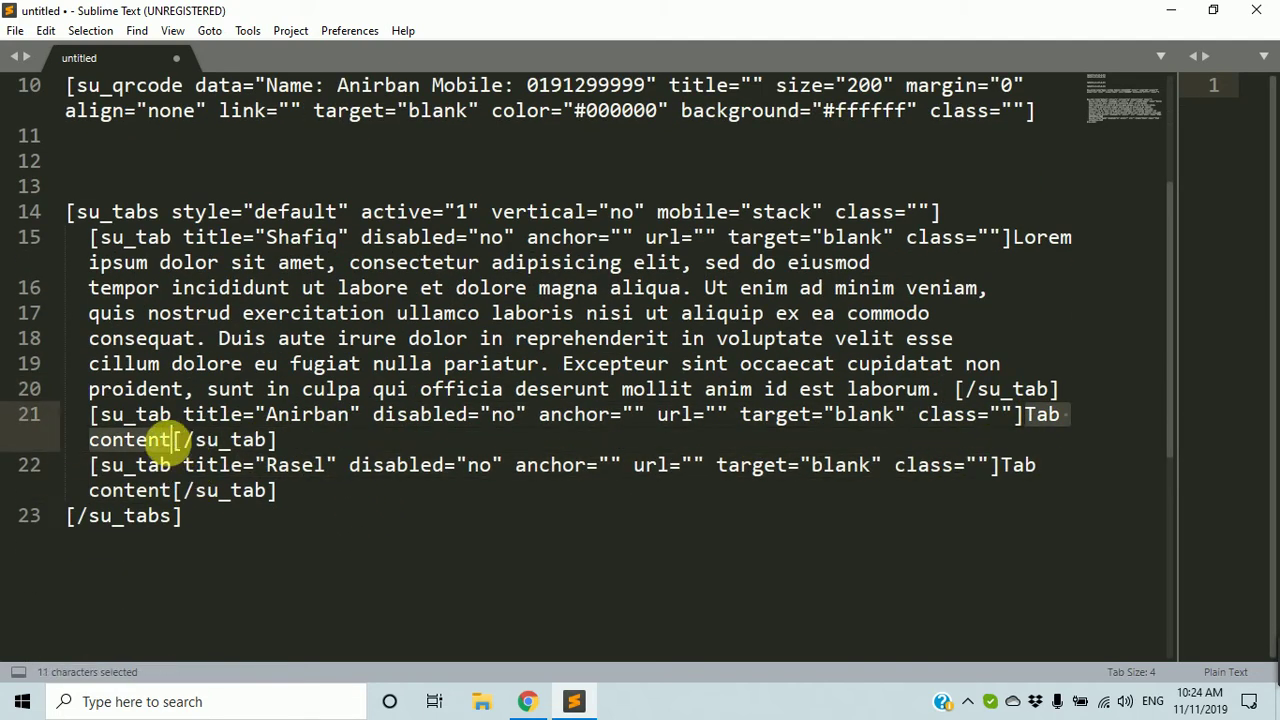
{"action": "key", "text": "BackSpace"}
{"action": "key", "text": "Return"}
{"action": "key", "text": "Return"}
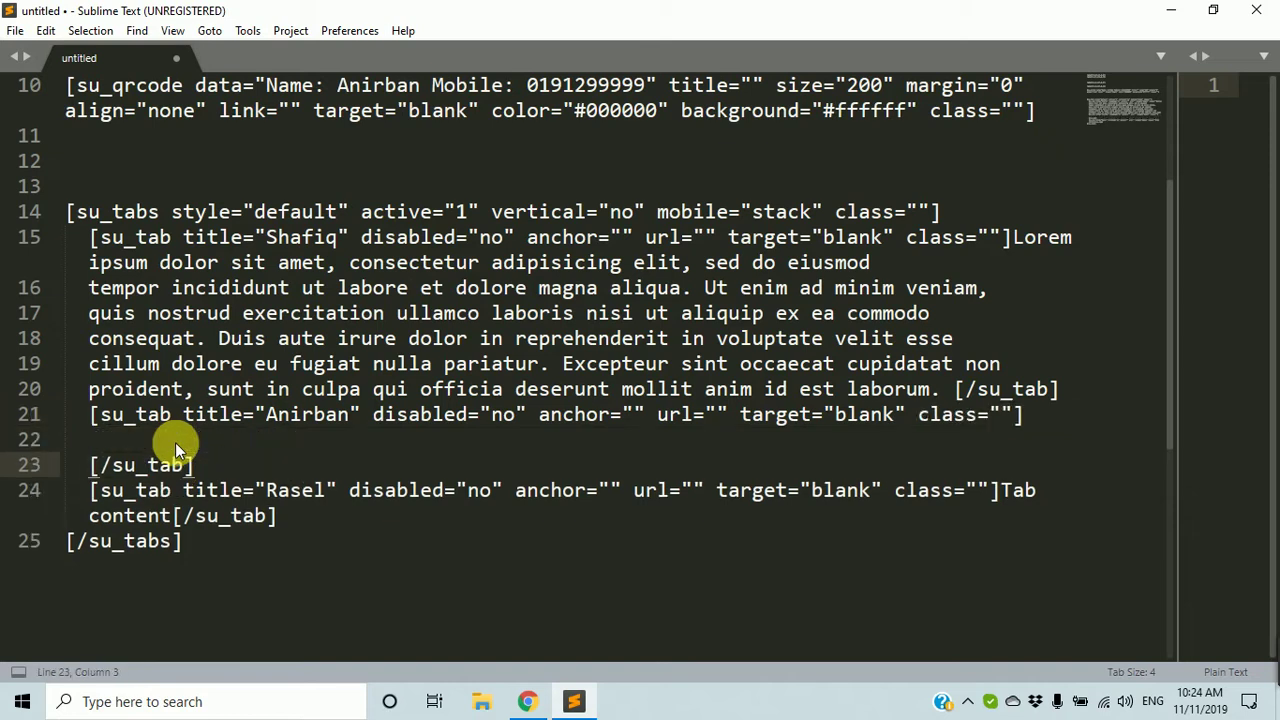
{"action": "key", "text": "Up"}
{"action": "key", "text": "Tab"}
{"action": "type", "text": "lorem"}
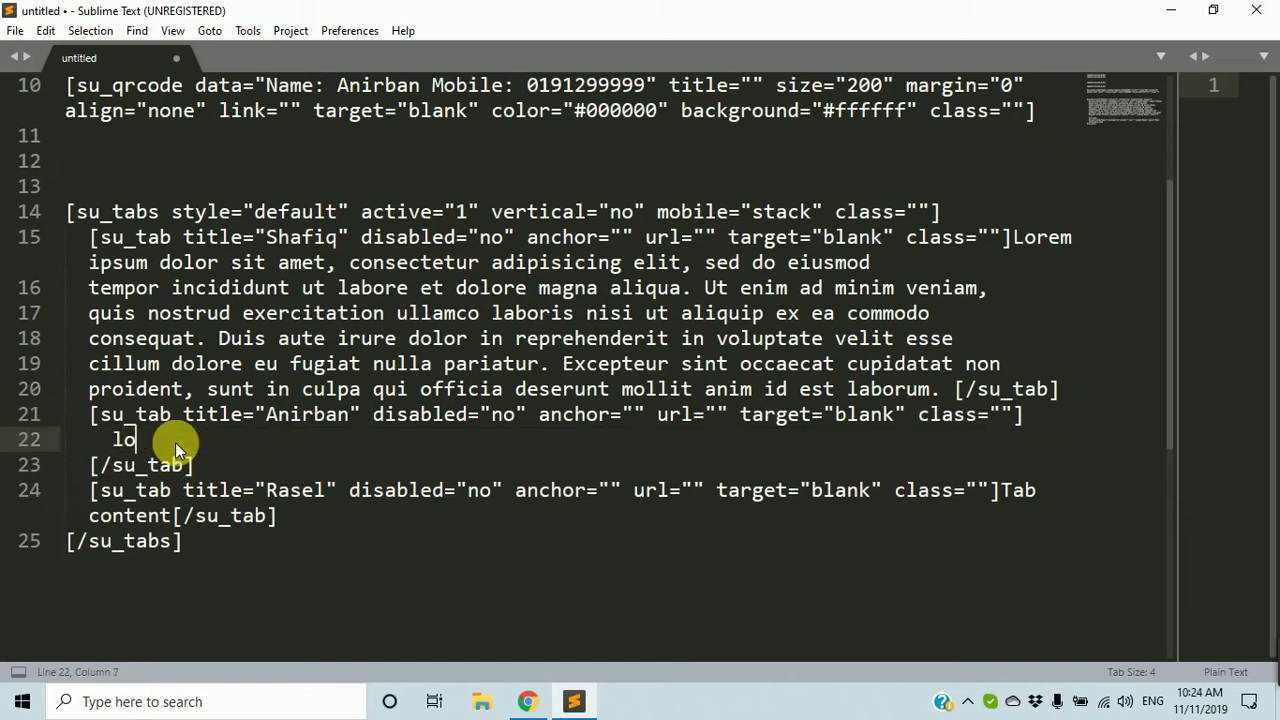
{"action": "key", "text": "Tab"}
{"action": "scroll", "coordinate": [175, 442], "scroll_direction": "down", "scroll_amount": 3}
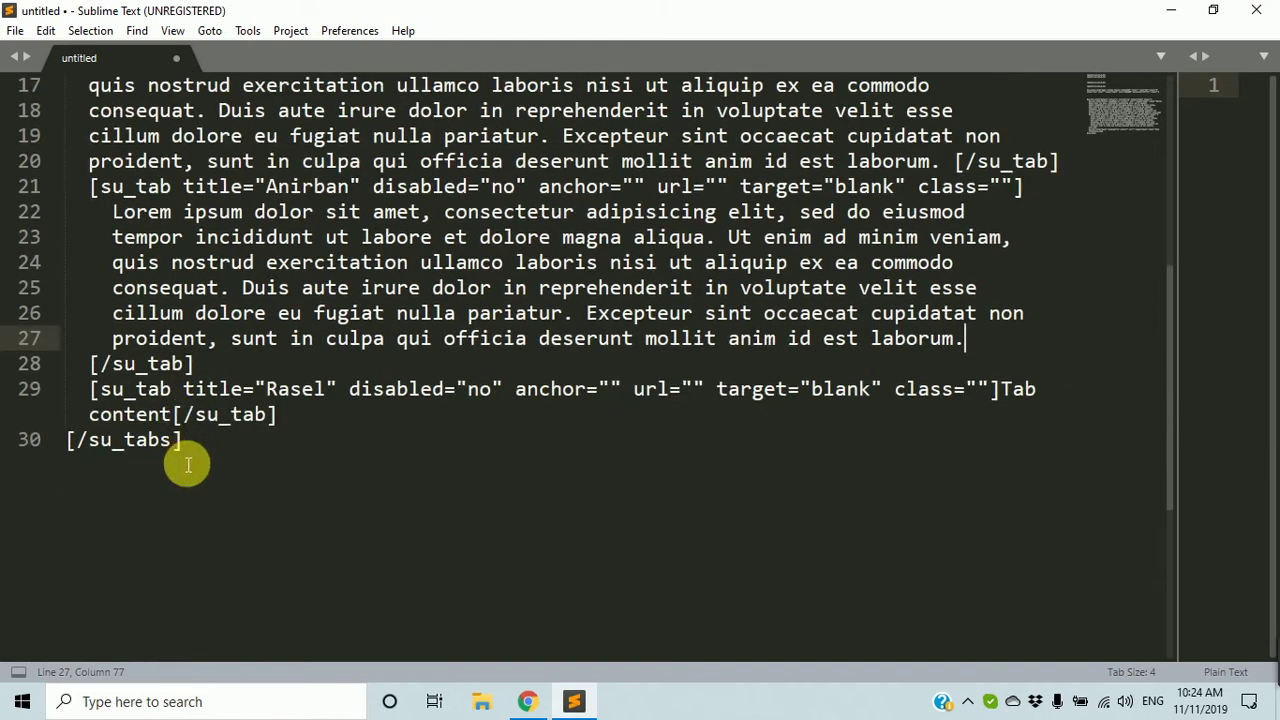
Start the third tab's content on its own line with 'mbr-', then return to Chrome.
{"action": "left_click", "coordinate": [1025, 392]}
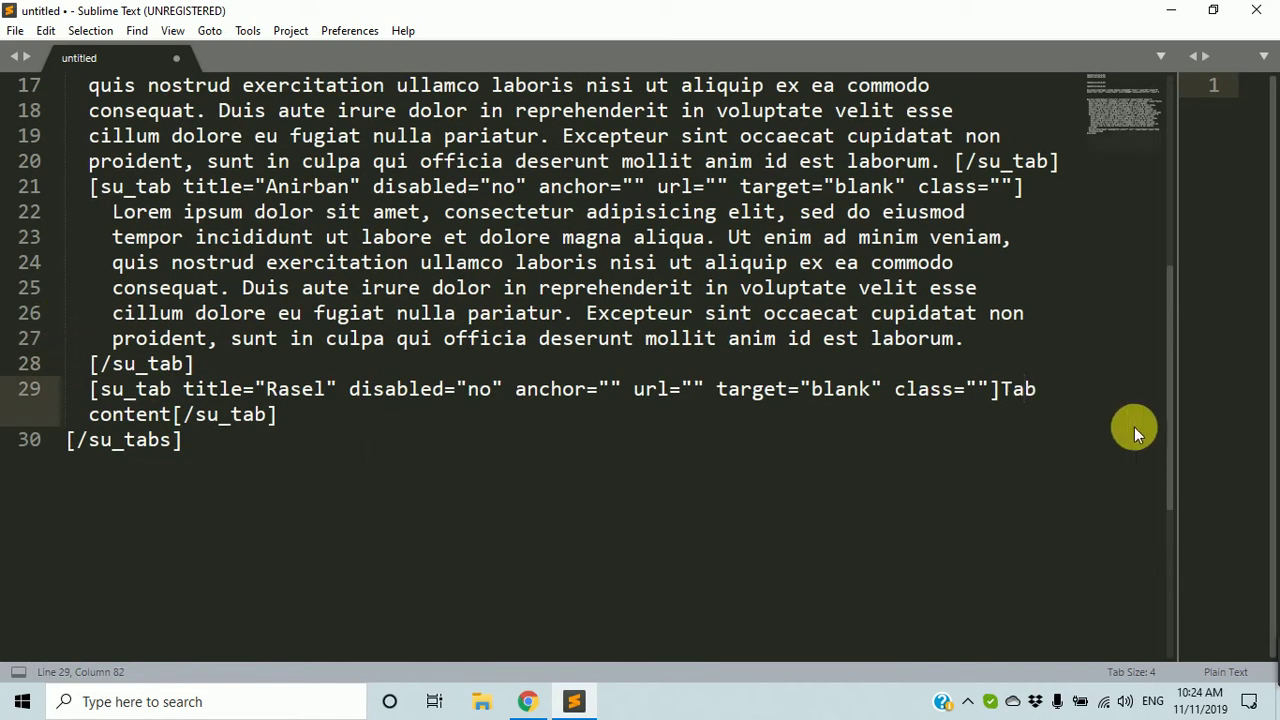
{"action": "double_click", "coordinate": [1018, 389]}
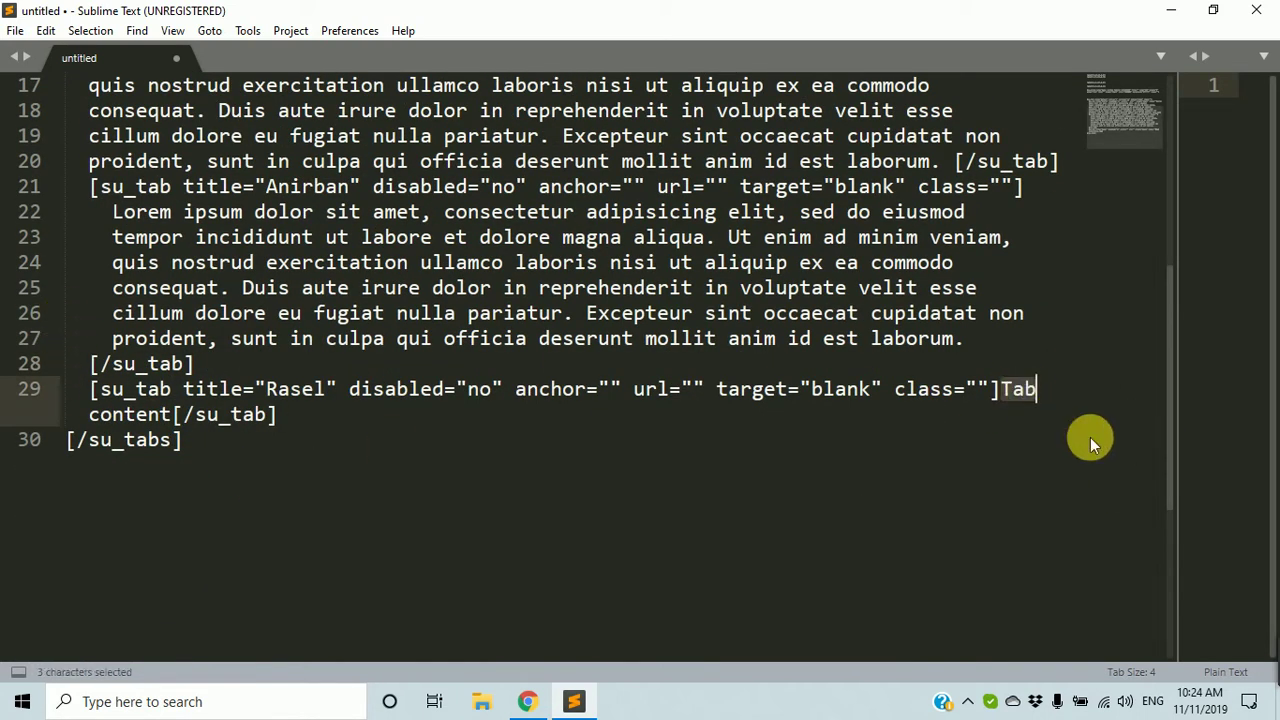
{"action": "key", "text": "BackSpace"}
{"action": "key", "text": "Return"}
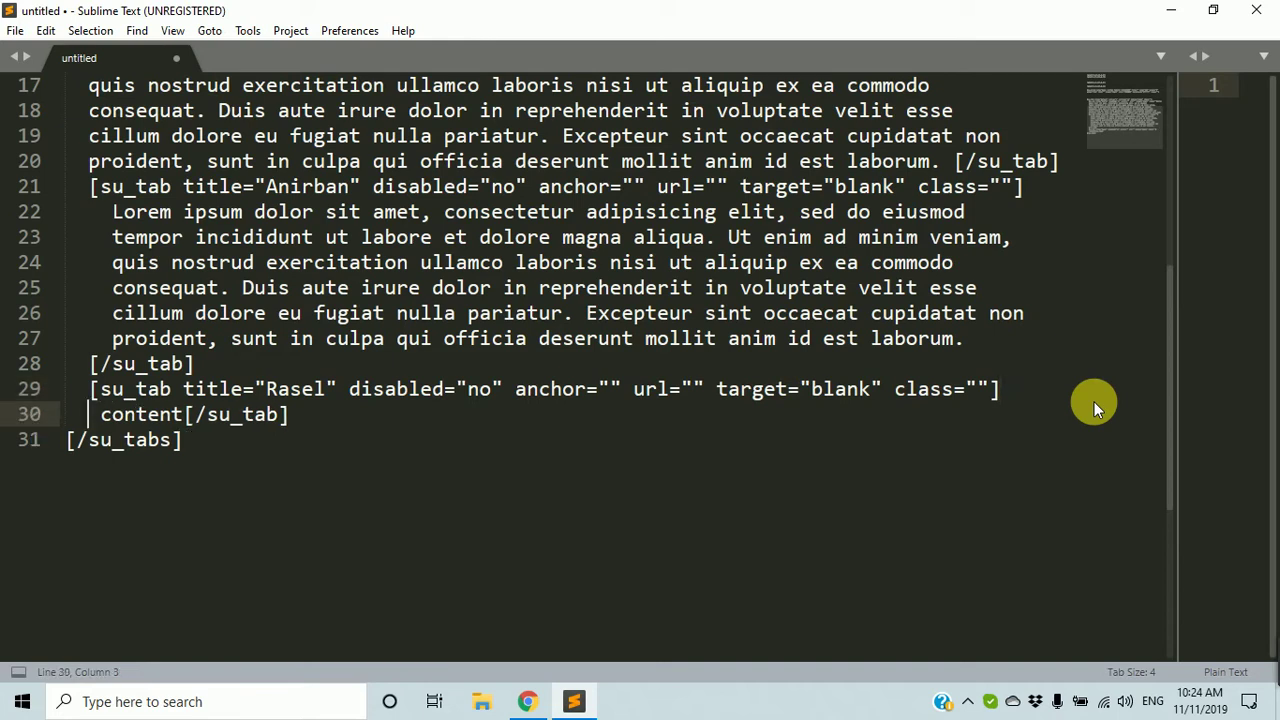
{"action": "type", "text": "mbr "}
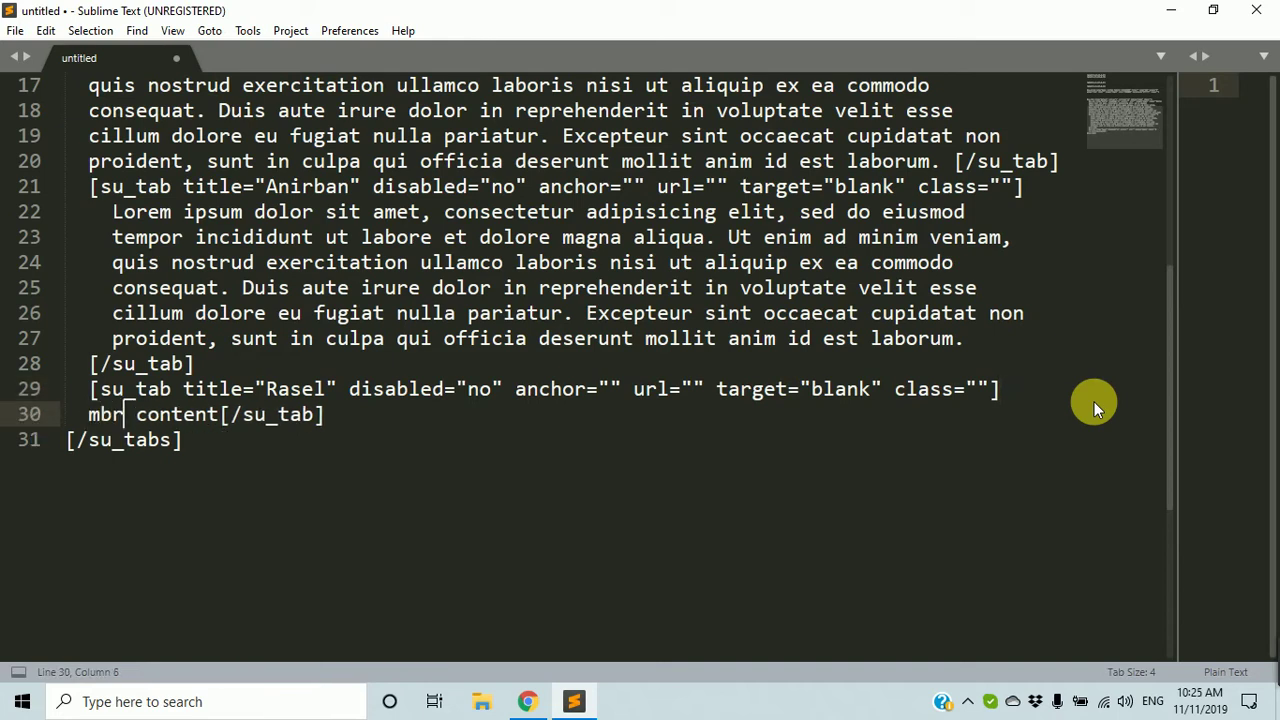
{"action": "type", "text": "-"}
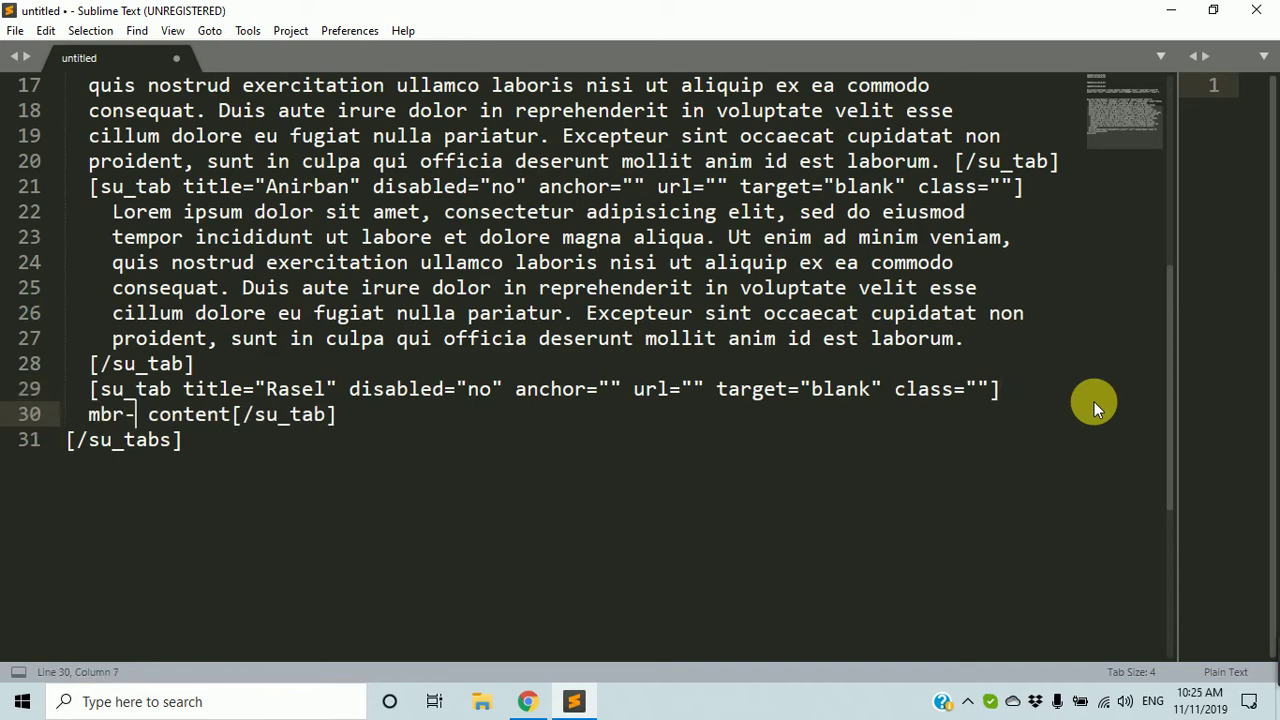
{"action": "left_click", "coordinate": [527, 701]}
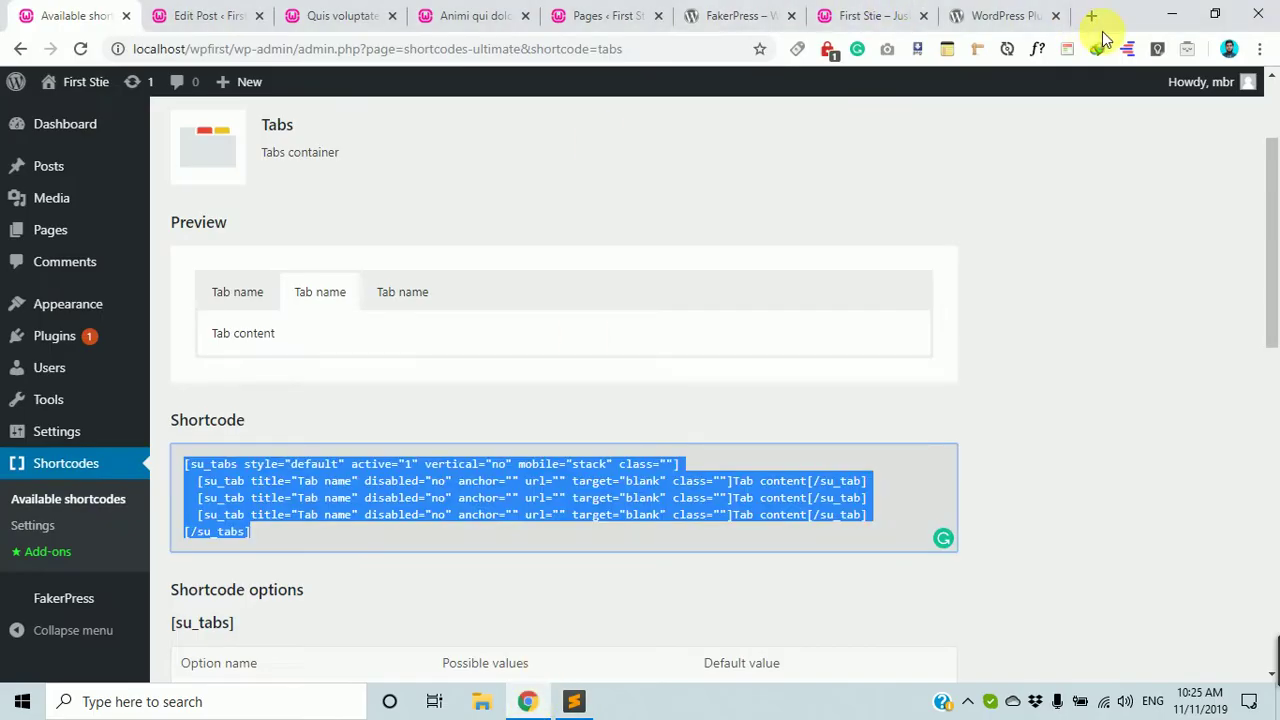
Open a new tab and go to the Safe Syntax YouTube channel's playlists.
{"action": "left_click", "coordinate": [1091, 15]}
{"action": "type", "text": "y"}
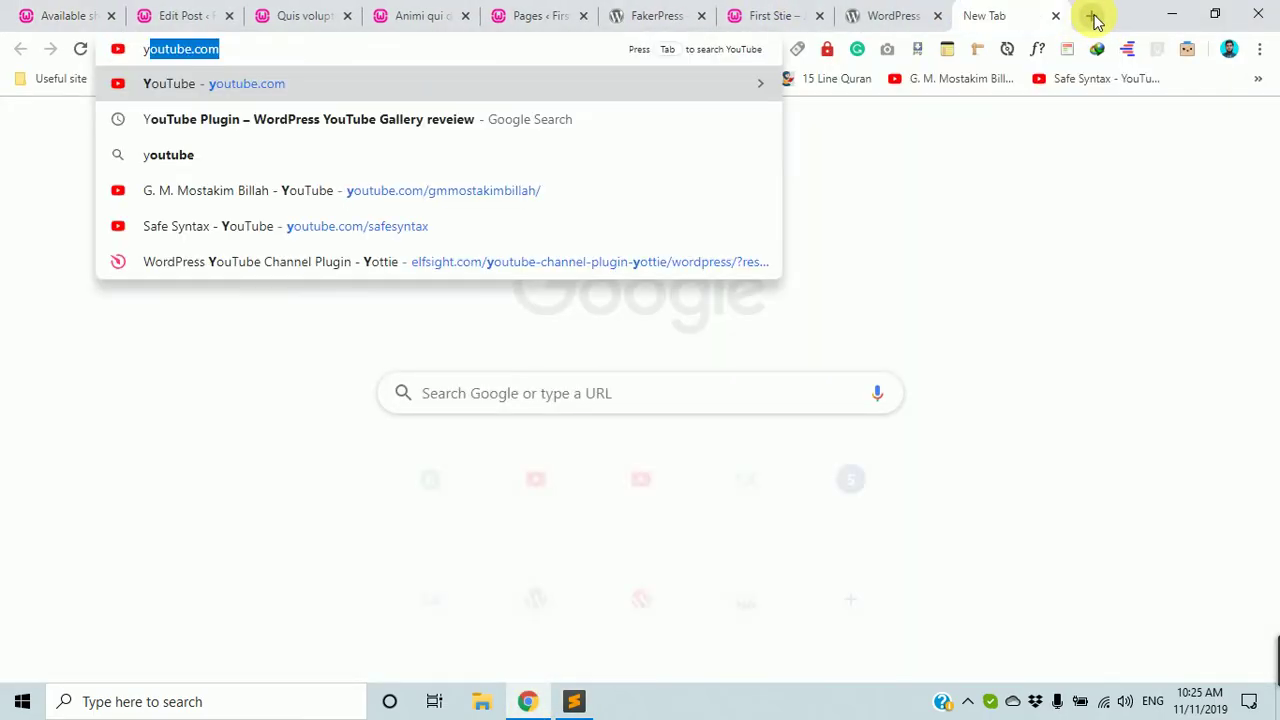
{"action": "left_click", "coordinate": [1073, 80]}
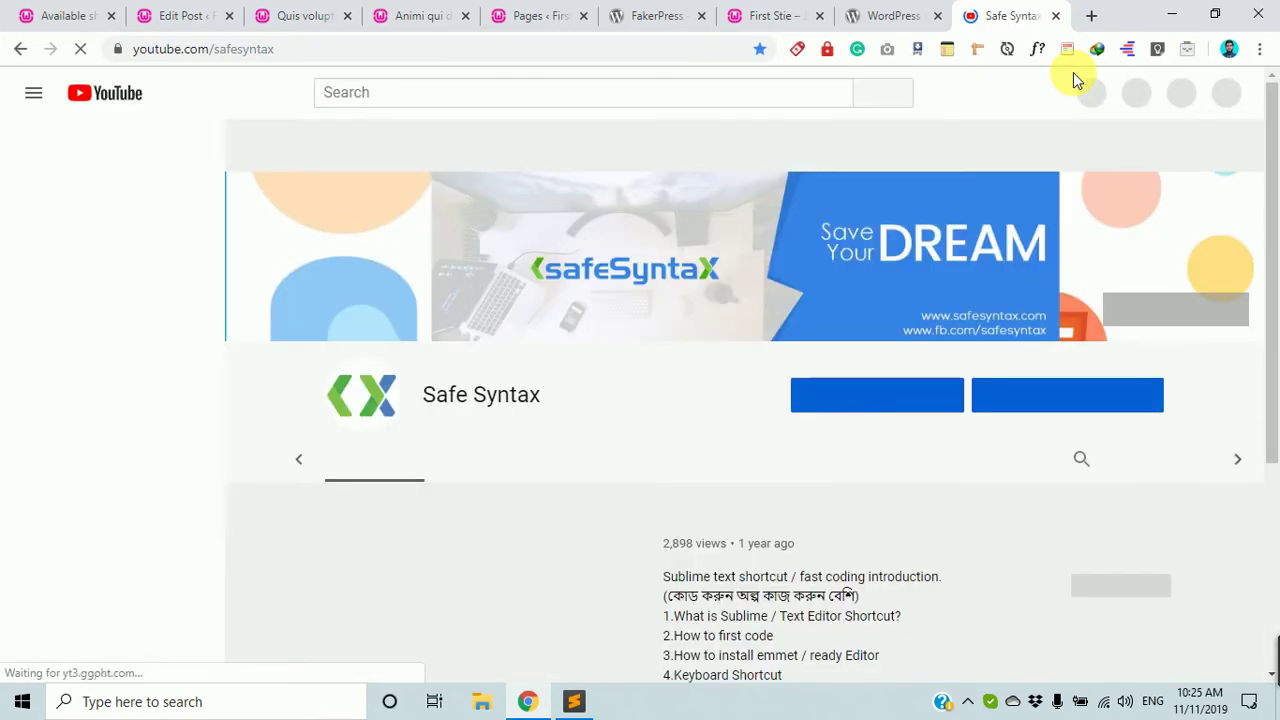
{"action": "left_click", "coordinate": [590, 409]}
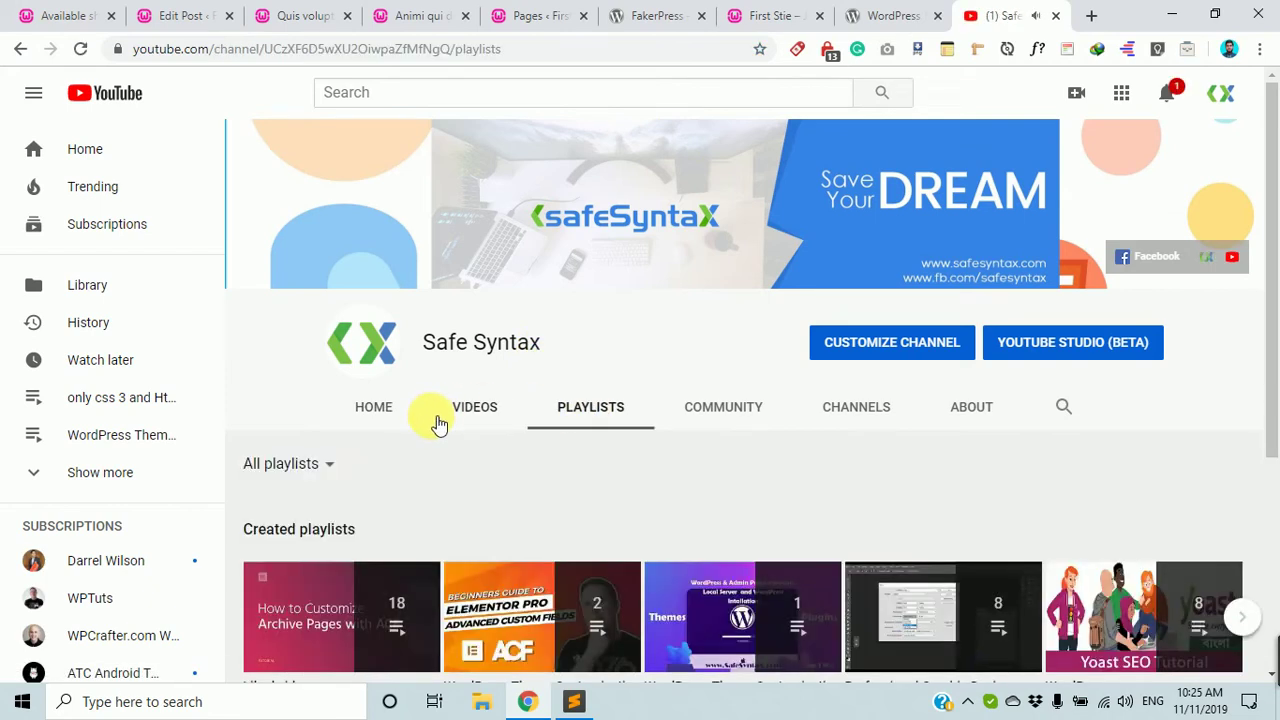
Filter to created playlists, scroll to the last row, and return to Sublime Text.
{"action": "scroll", "coordinate": [440, 422], "scroll_direction": "down", "scroll_amount": 3}
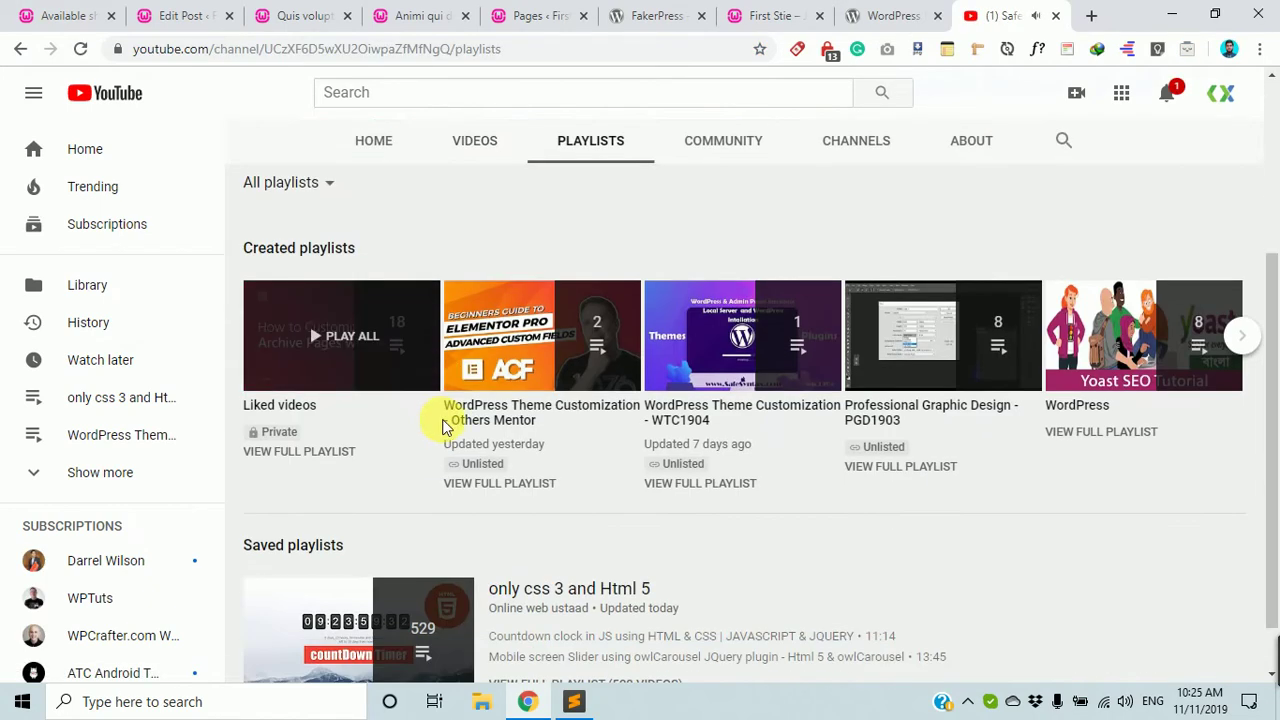
{"action": "left_click", "coordinate": [315, 185]}
{"action": "left_click", "coordinate": [301, 248]}
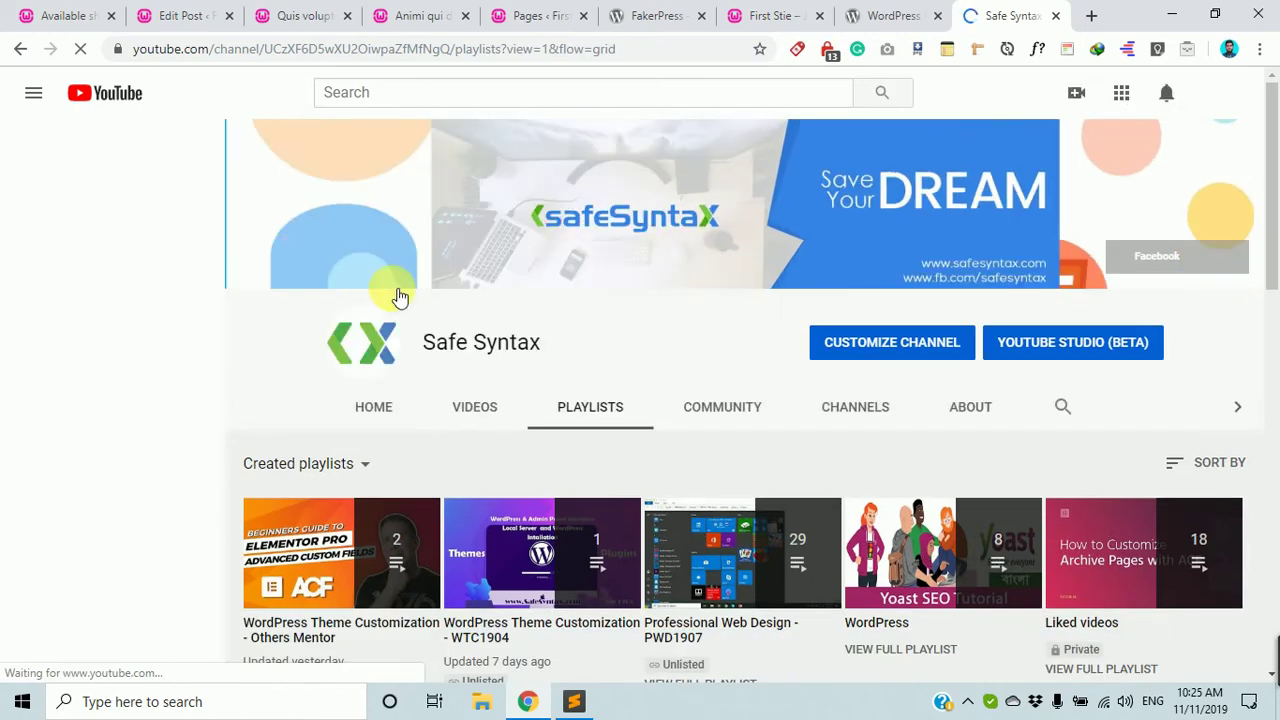
{"action": "scroll", "coordinate": [410, 297], "scroll_direction": "down", "scroll_amount": 3}
{"action": "scroll", "coordinate": [775, 412], "scroll_direction": "down", "scroll_amount": 9}
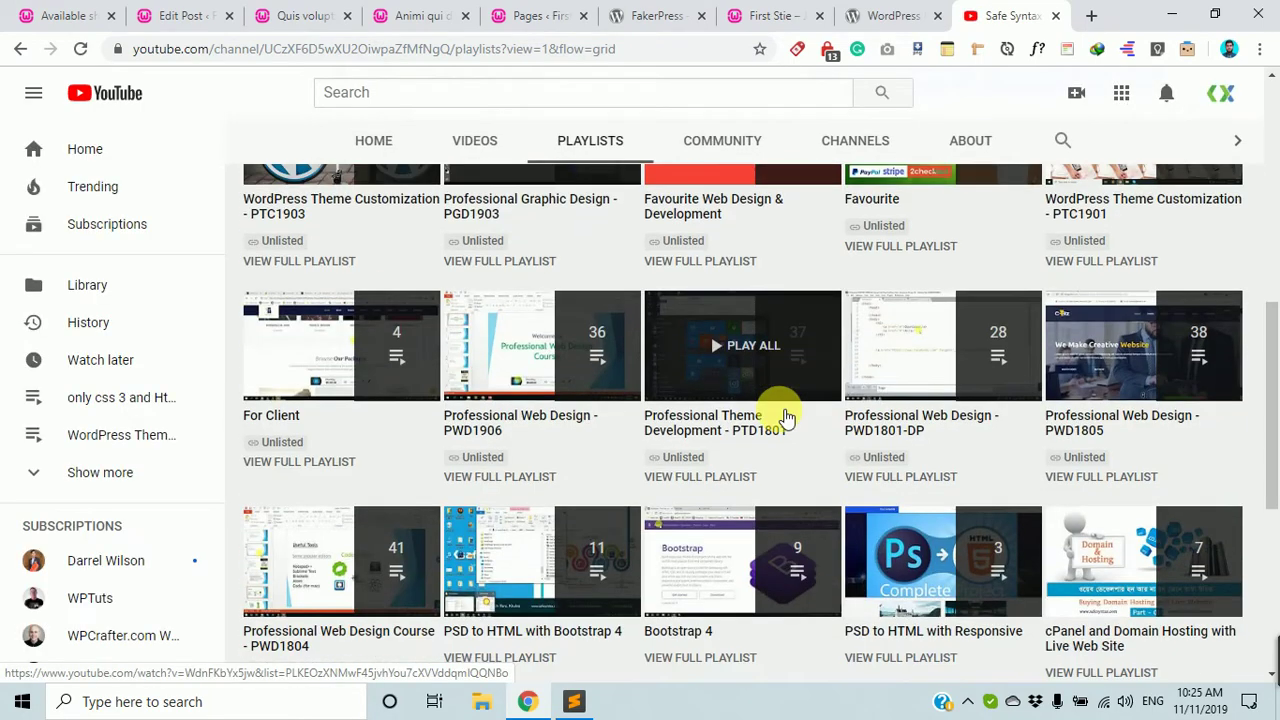
{"action": "scroll", "coordinate": [779, 409], "scroll_direction": "up", "scroll_amount": 10}
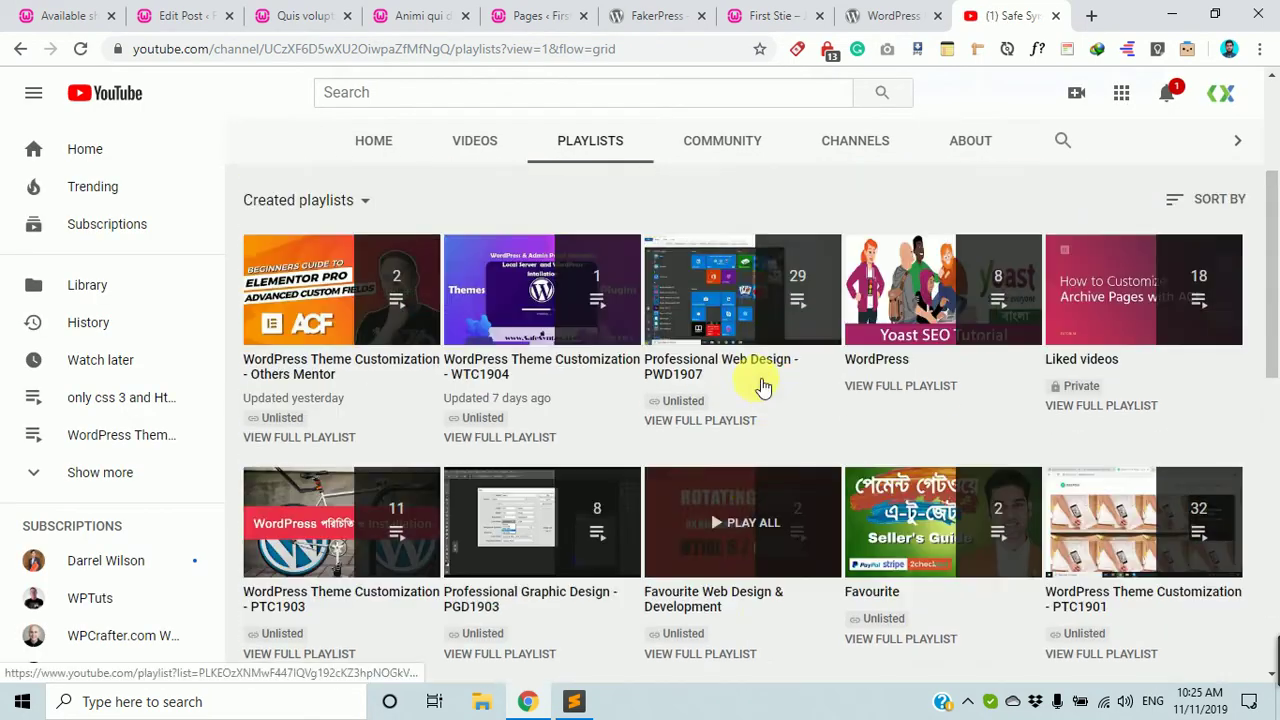
{"action": "scroll", "coordinate": [757, 428], "scroll_direction": "down", "scroll_amount": 4}
{"action": "scroll", "coordinate": [754, 425], "scroll_direction": "down", "scroll_amount": 5}
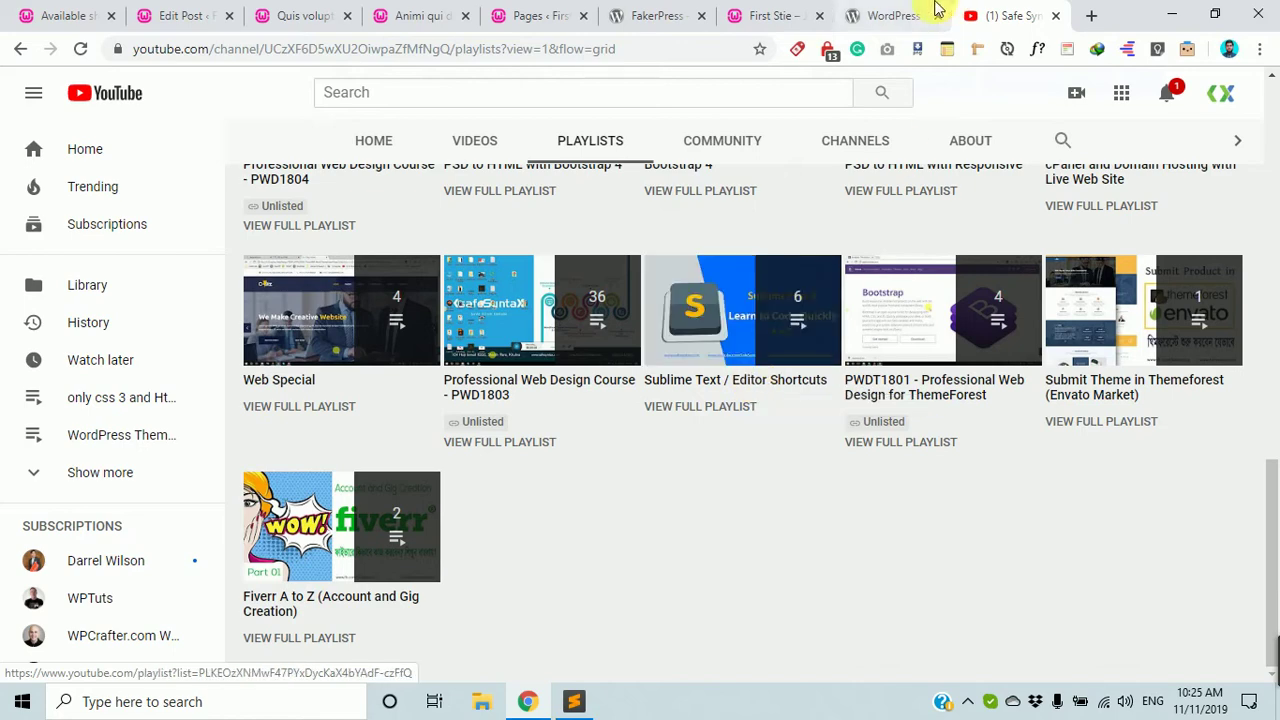
{"action": "left_click", "coordinate": [575, 703]}
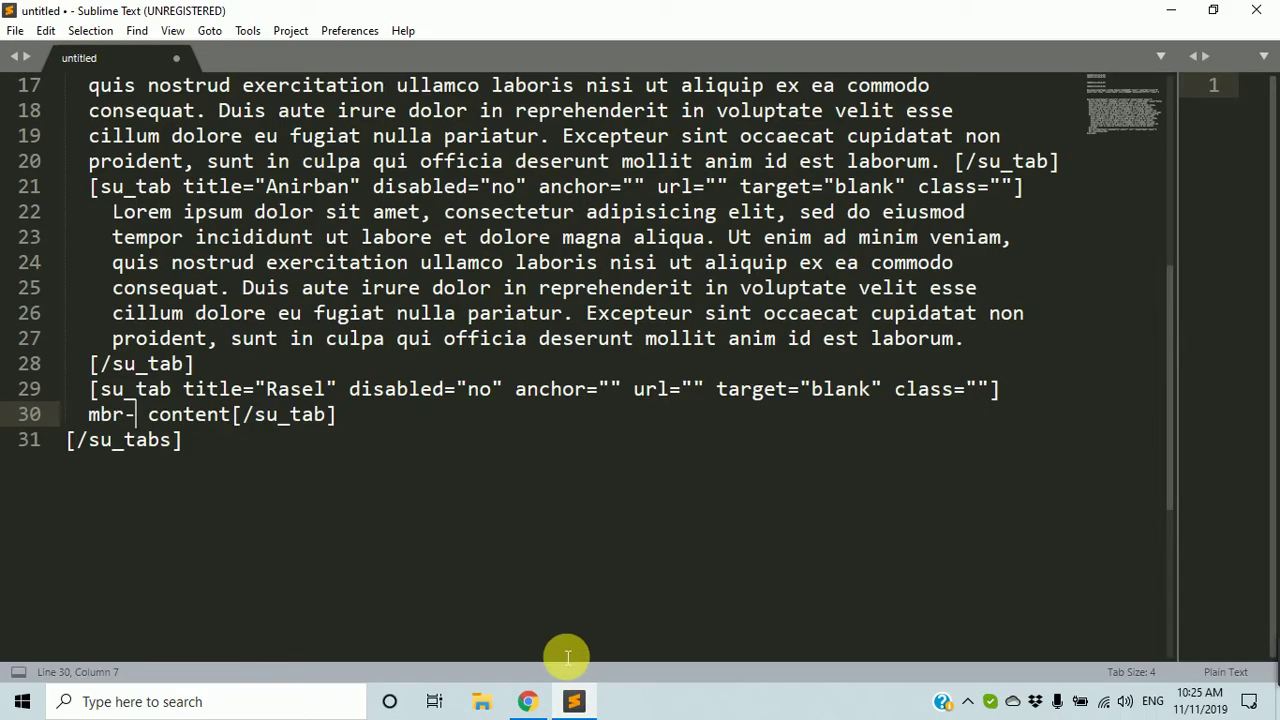
Replace the third tab's placeholder on line 30 with a Lorem ipsum paragraph.
{"action": "type", "text": "cont"}
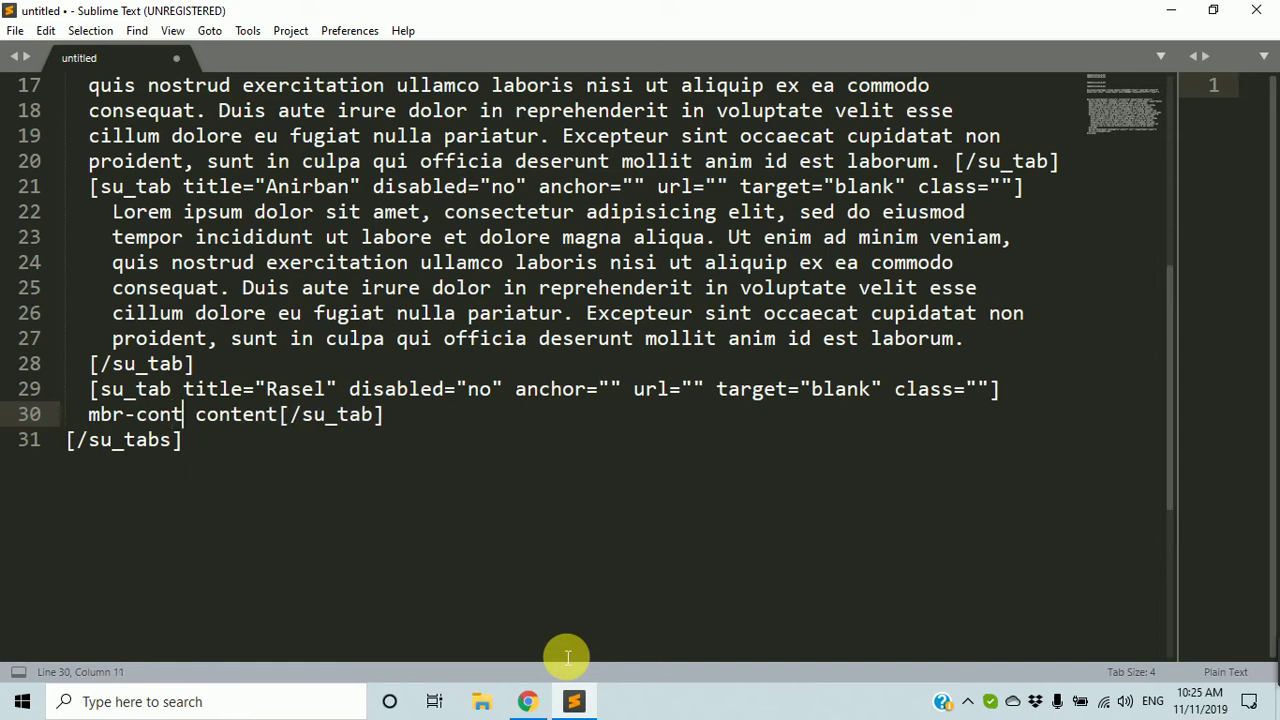
{"action": "type", "text": "ent"}
{"action": "key", "text": "Tab"}
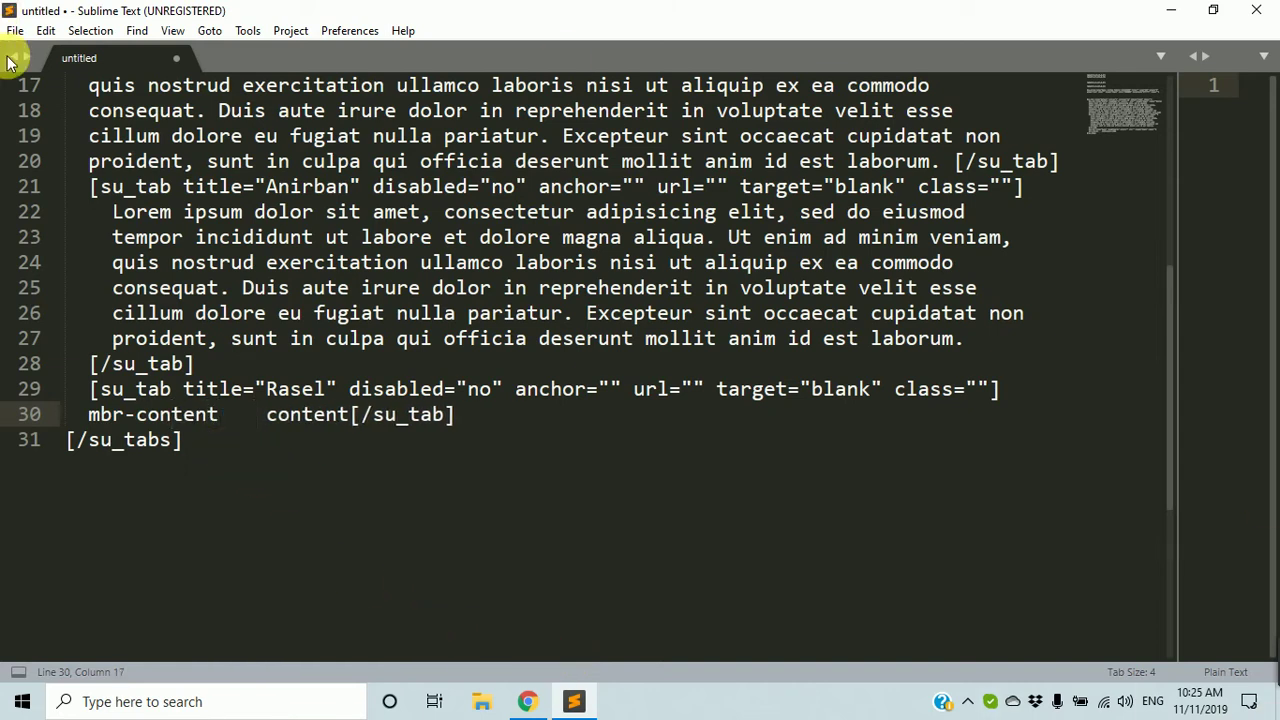
{"action": "left_click_drag", "start_coordinate": [220, 418], "coordinate": [92, 430]}
{"action": "key", "text": "BackSpace"}
{"action": "type", "text": "lore"}
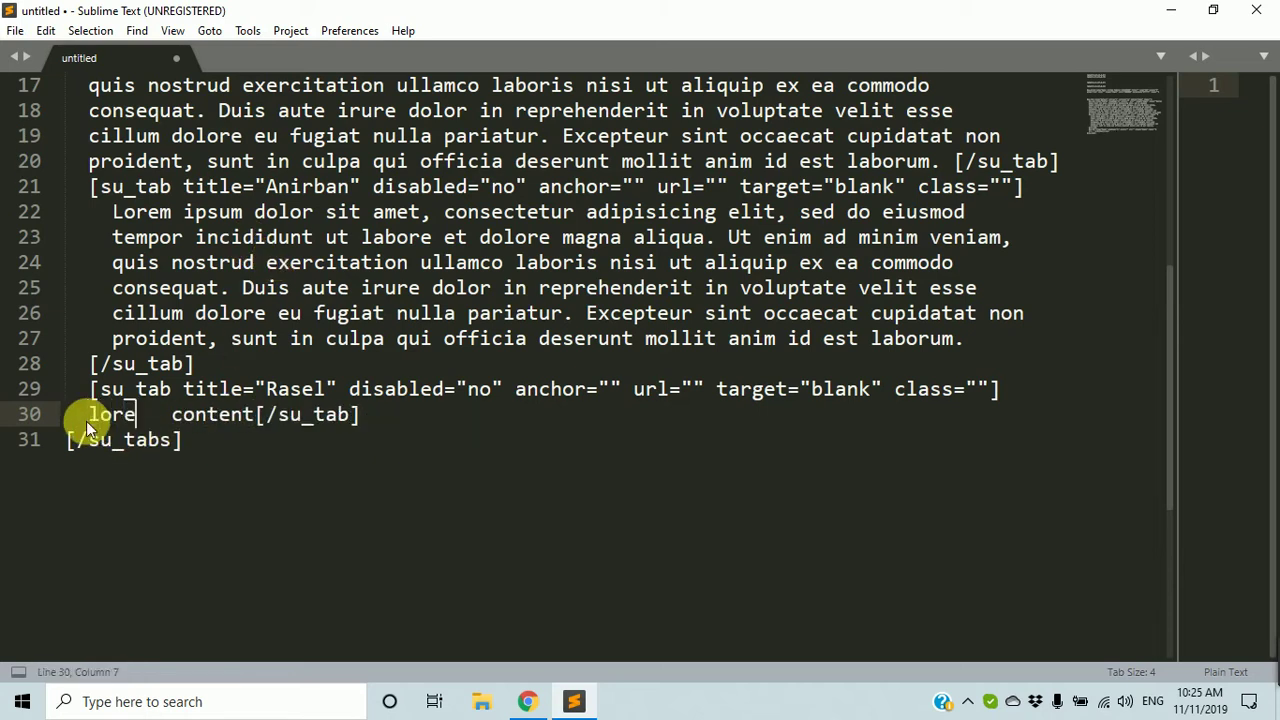
{"action": "type", "text": "m"}
{"action": "key", "text": "Tab"}
Delete the blank lines above the [su_tabs] shortcode.
{"action": "scroll", "coordinate": [286, 266], "scroll_direction": "up", "scroll_amount": 5}
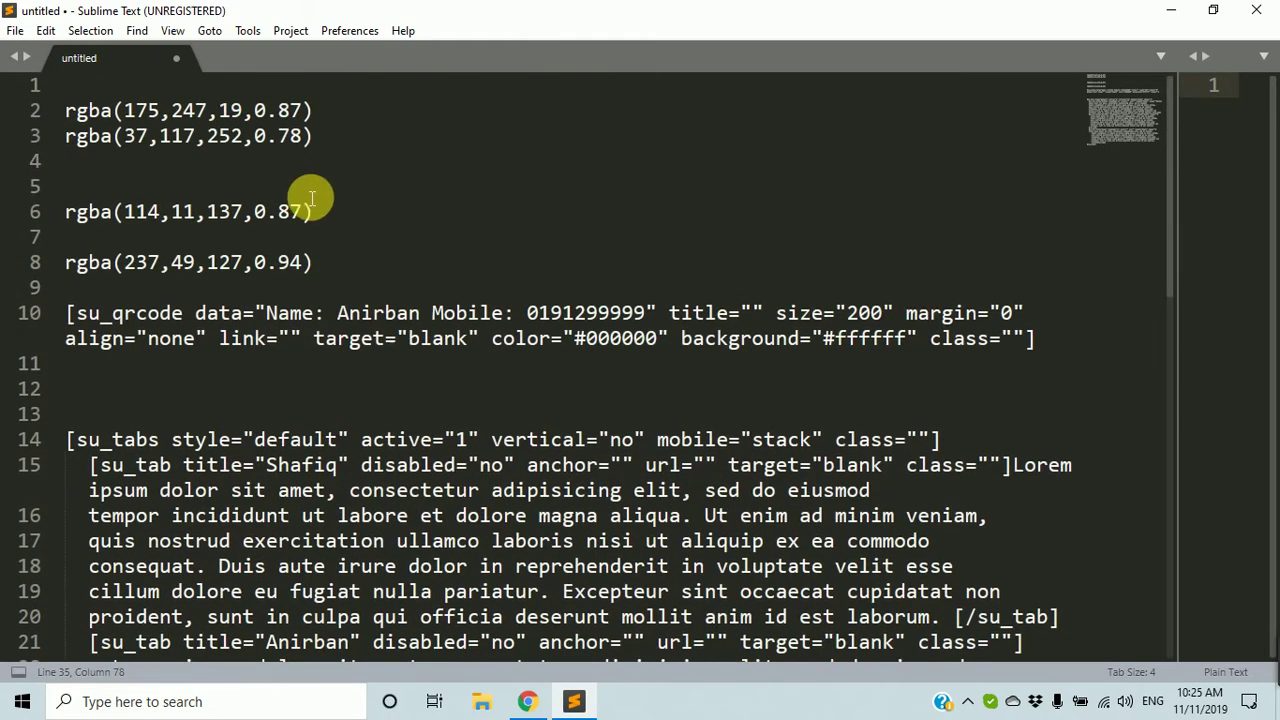
{"action": "scroll", "coordinate": [237, 357], "scroll_direction": "down", "scroll_amount": 2}
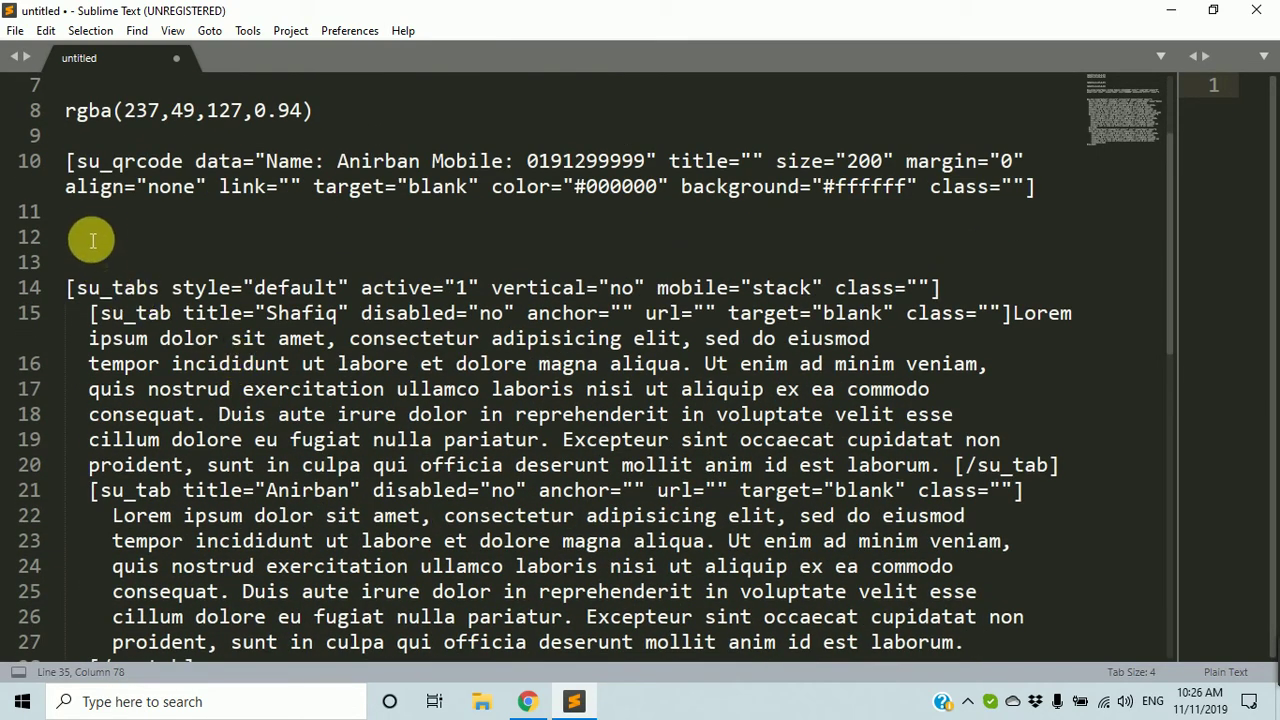
{"action": "left_click", "coordinate": [100, 264]}
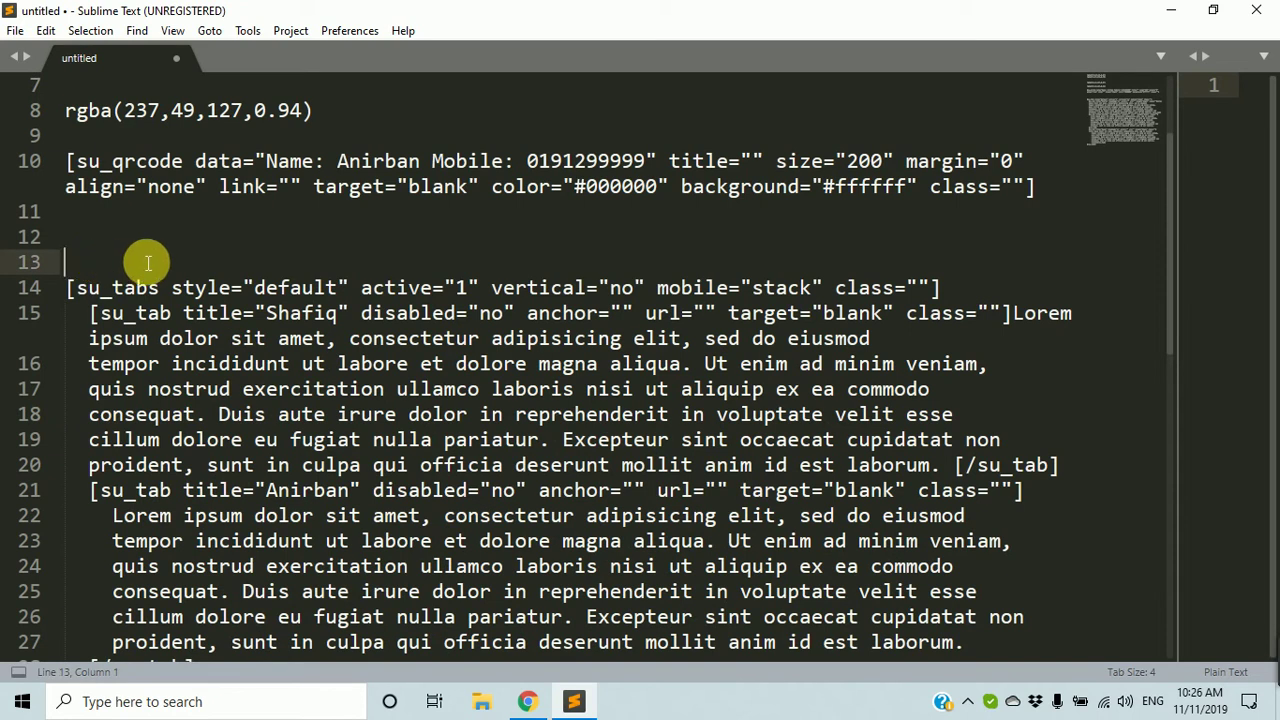
{"action": "key", "text": "BackSpace"}
{"action": "key", "text": "BackSpace"}
{"action": "left_click_drag", "start_coordinate": [80, 237], "coordinate": [68, 237]}
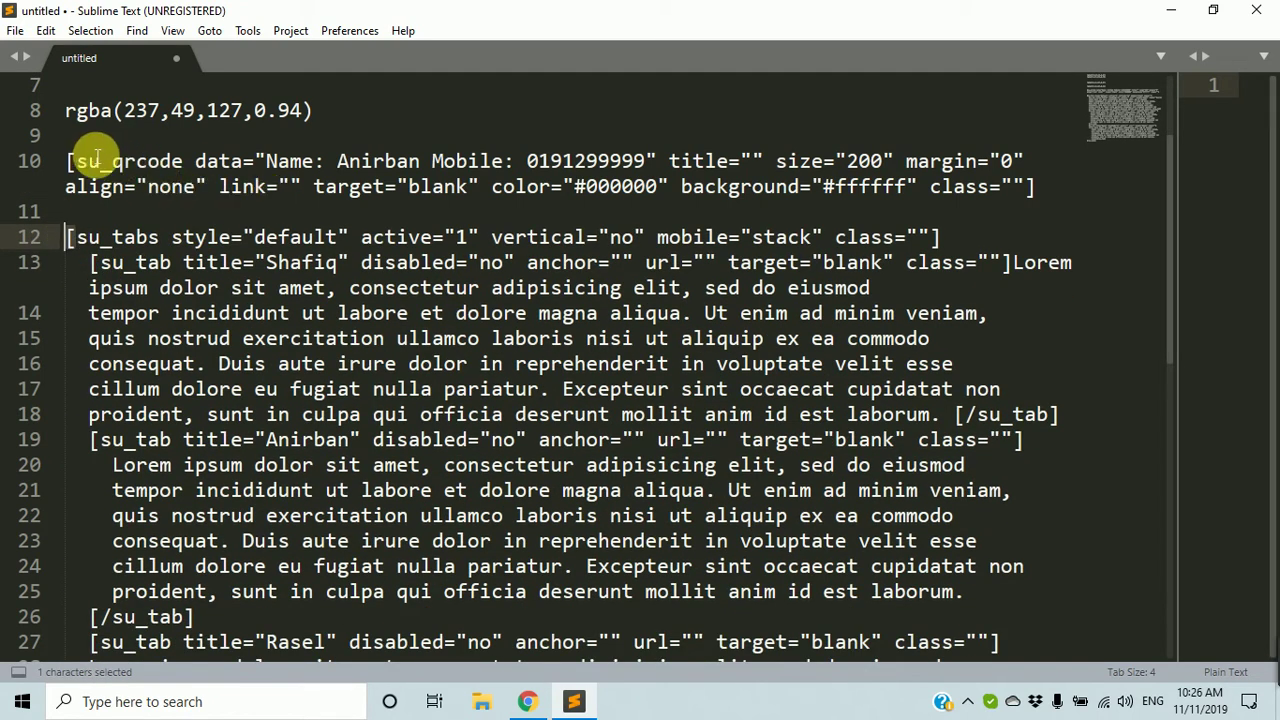
Copy the QR code and tabs shortcodes (lines 10–34) and minimize the editor.
{"action": "scroll", "coordinate": [105, 186], "scroll_direction": "down", "scroll_amount": 6}
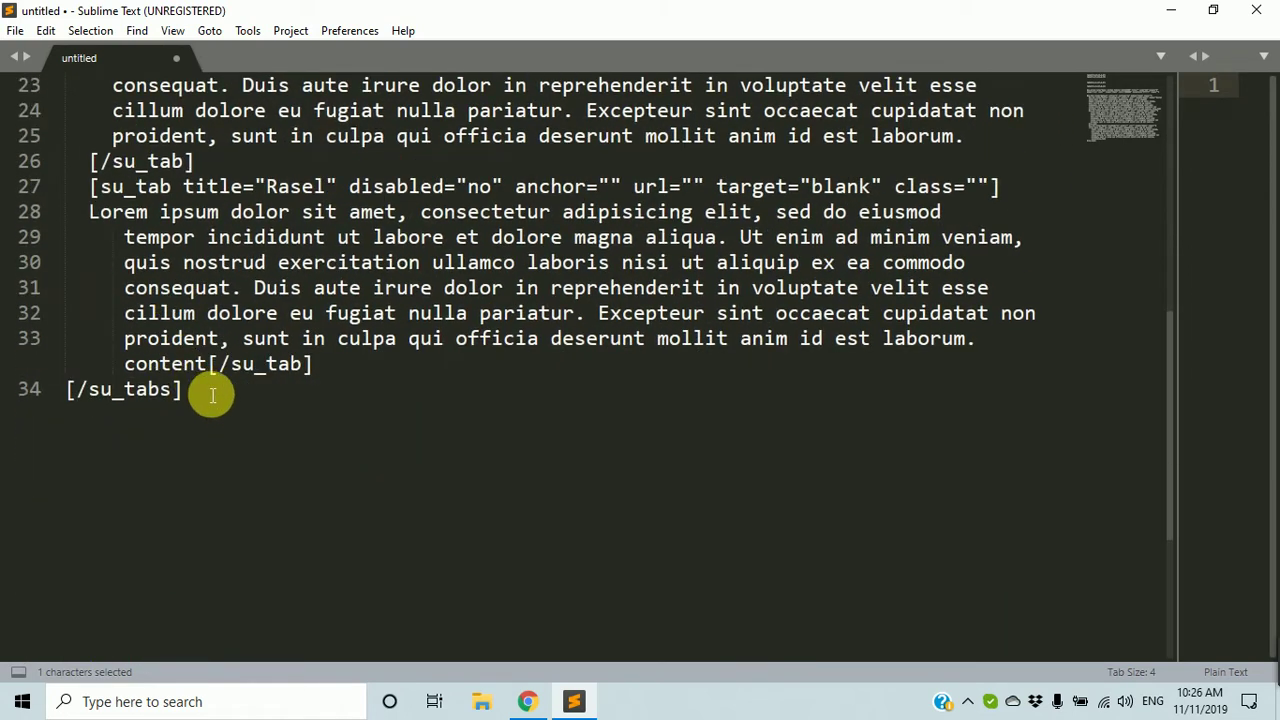
{"action": "left_click", "coordinate": [200, 386]}
{"action": "scroll", "coordinate": [200, 363], "scroll_direction": "up", "scroll_amount": 5}
{"action": "scroll", "coordinate": [200, 363], "scroll_direction": "up", "scroll_amount": 3}
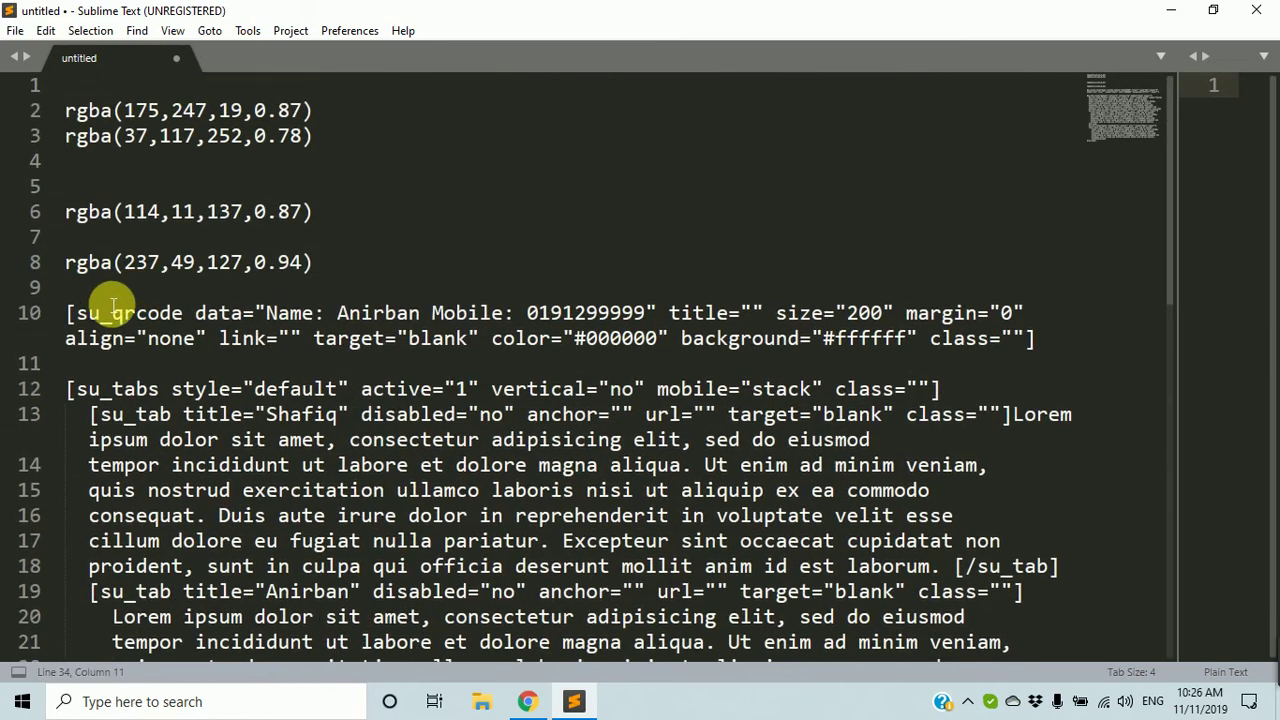
{"action": "left_click", "coordinate": [66, 314], "text": "shift"}
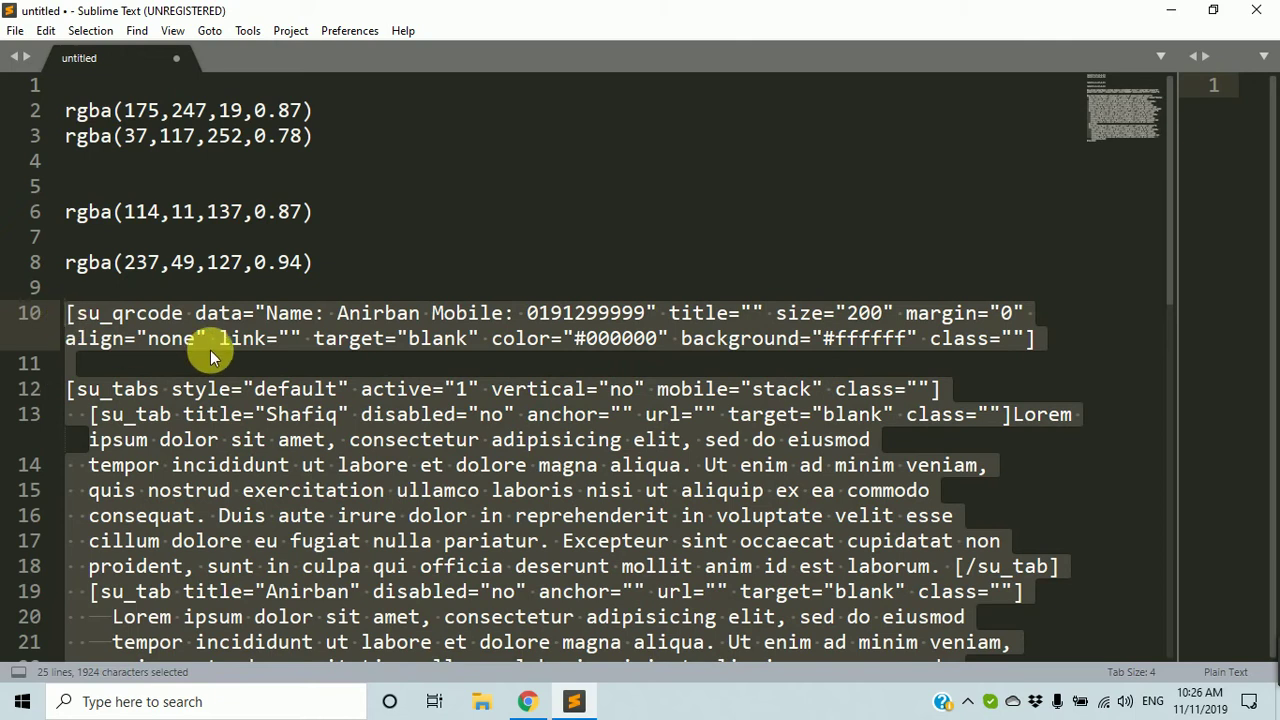
{"action": "key", "text": "ctrl+c"}
{"action": "left_click", "coordinate": [220, 515]}
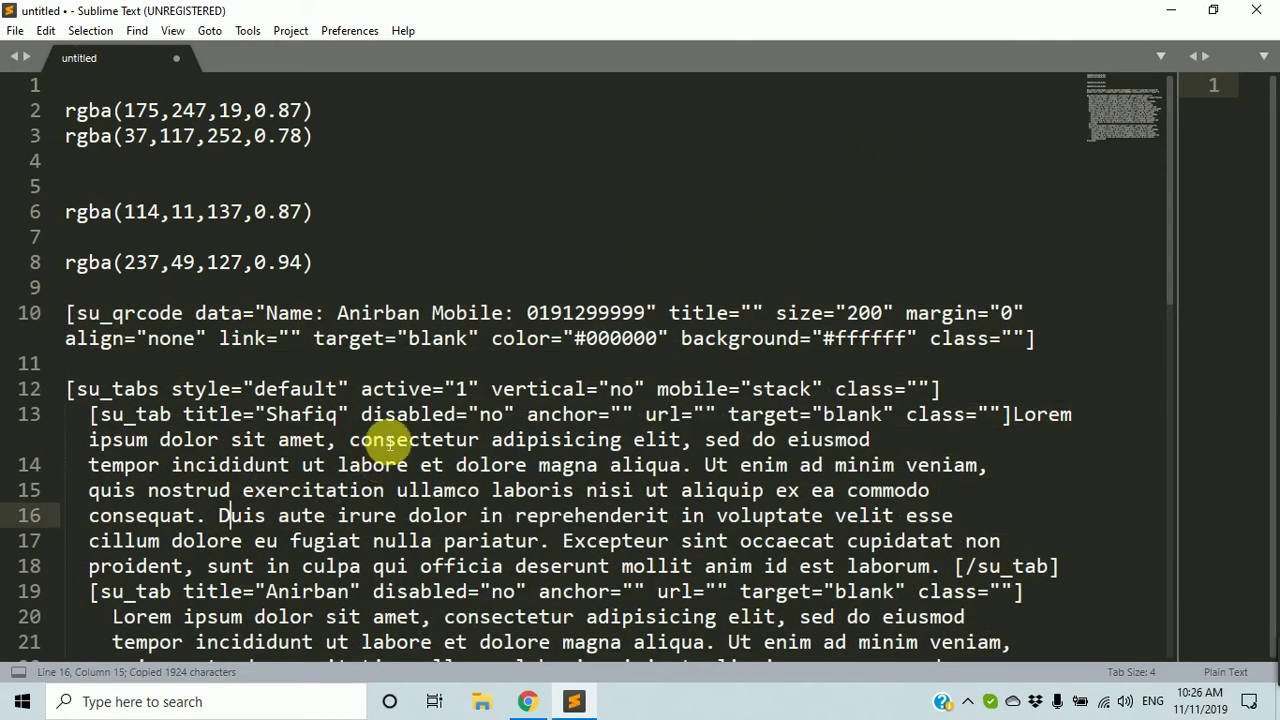
{"action": "left_click", "coordinate": [1171, 10]}
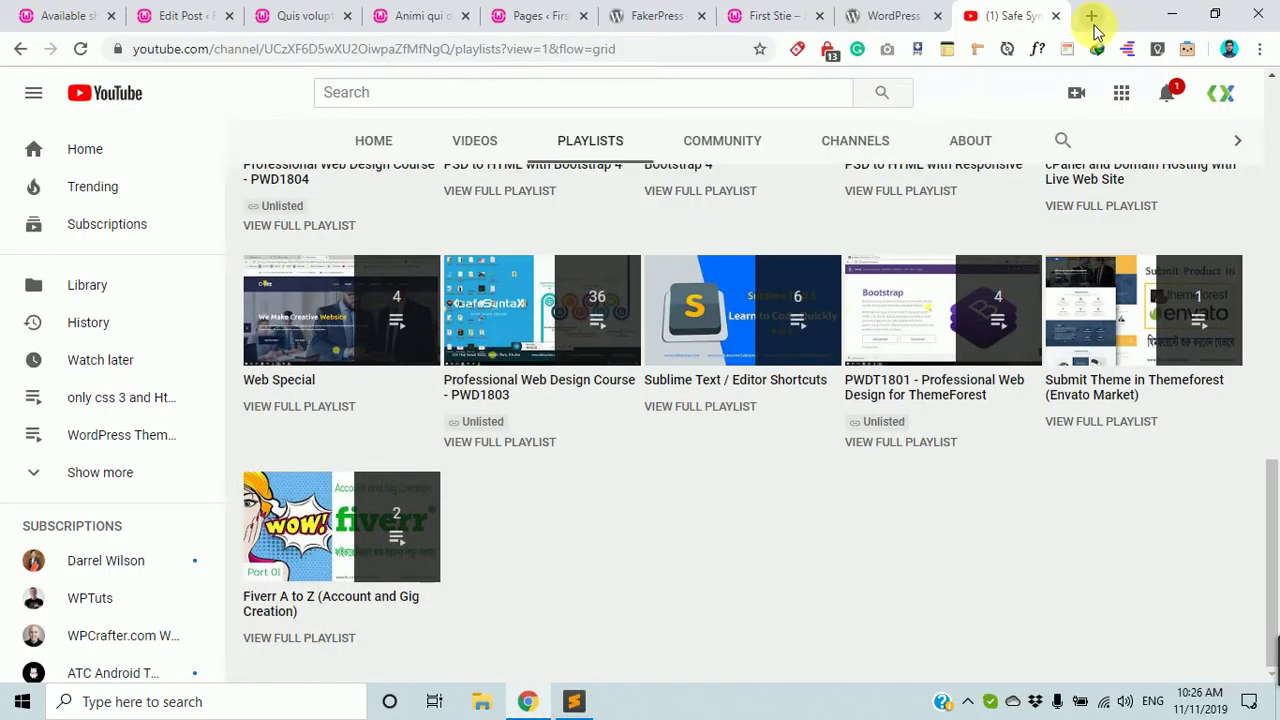
Open a new Chrome tab showing the Google new-tab page.
{"action": "left_click", "coordinate": [1092, 17]}
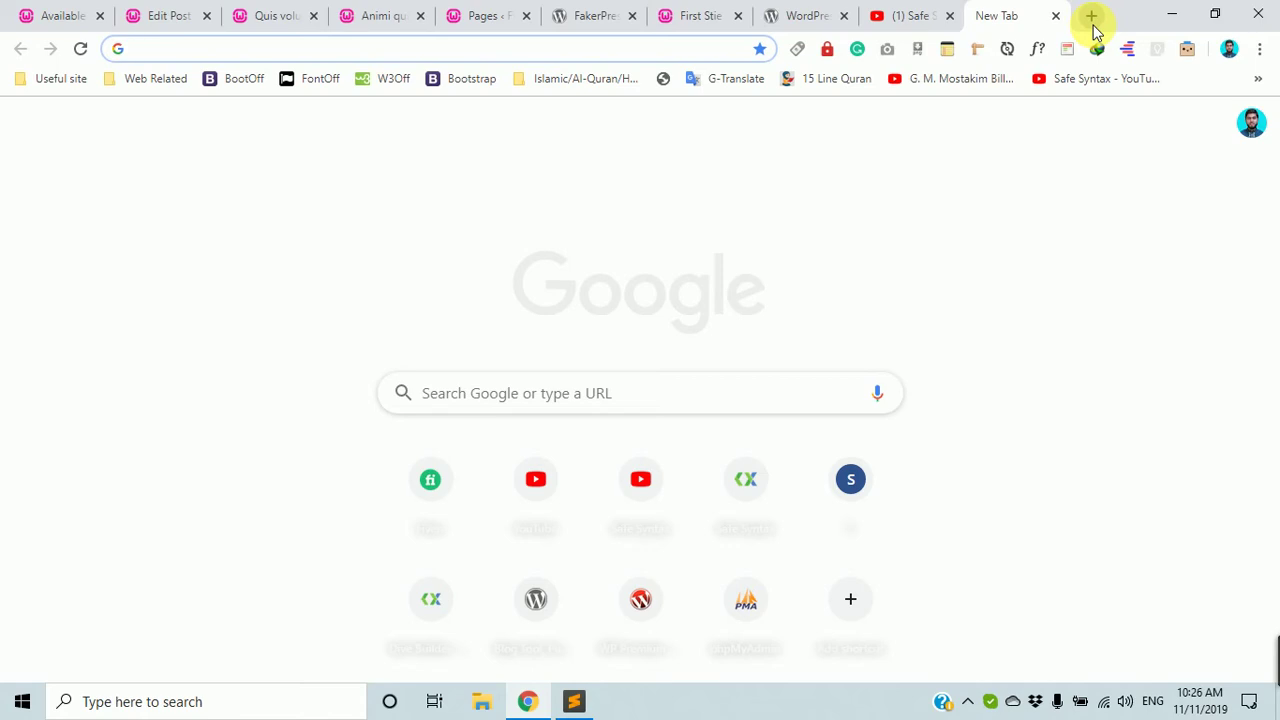
In Edit Post, add a Shortcode block and paste the copied QR code and tabs shortcodes.
{"action": "left_click", "coordinate": [81, 9]}
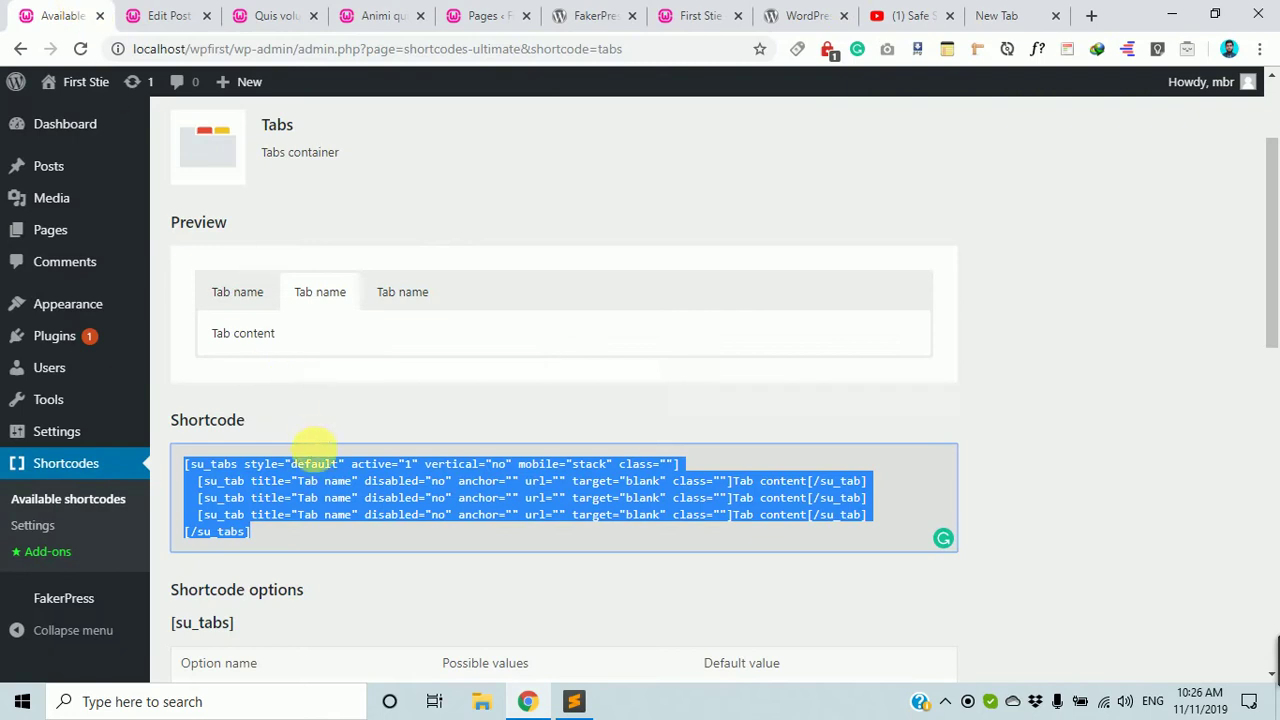
{"action": "left_click", "coordinate": [165, 14]}
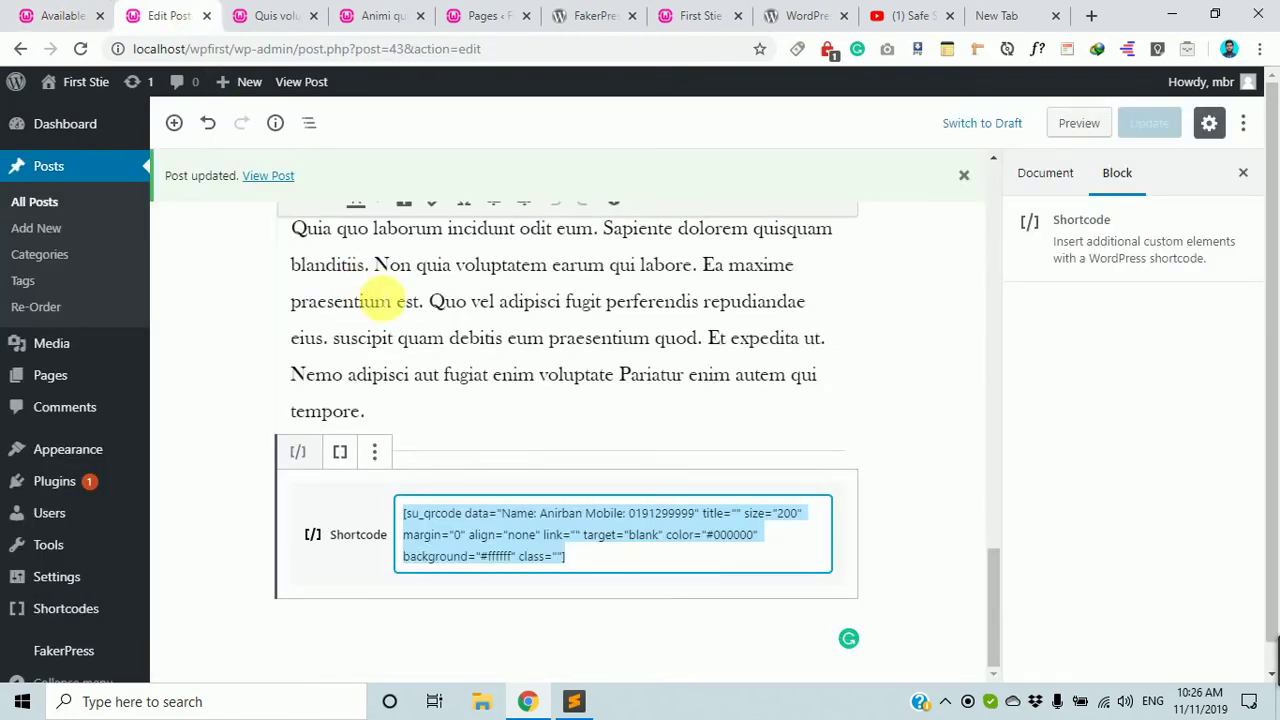
{"action": "left_click", "coordinate": [178, 124]}
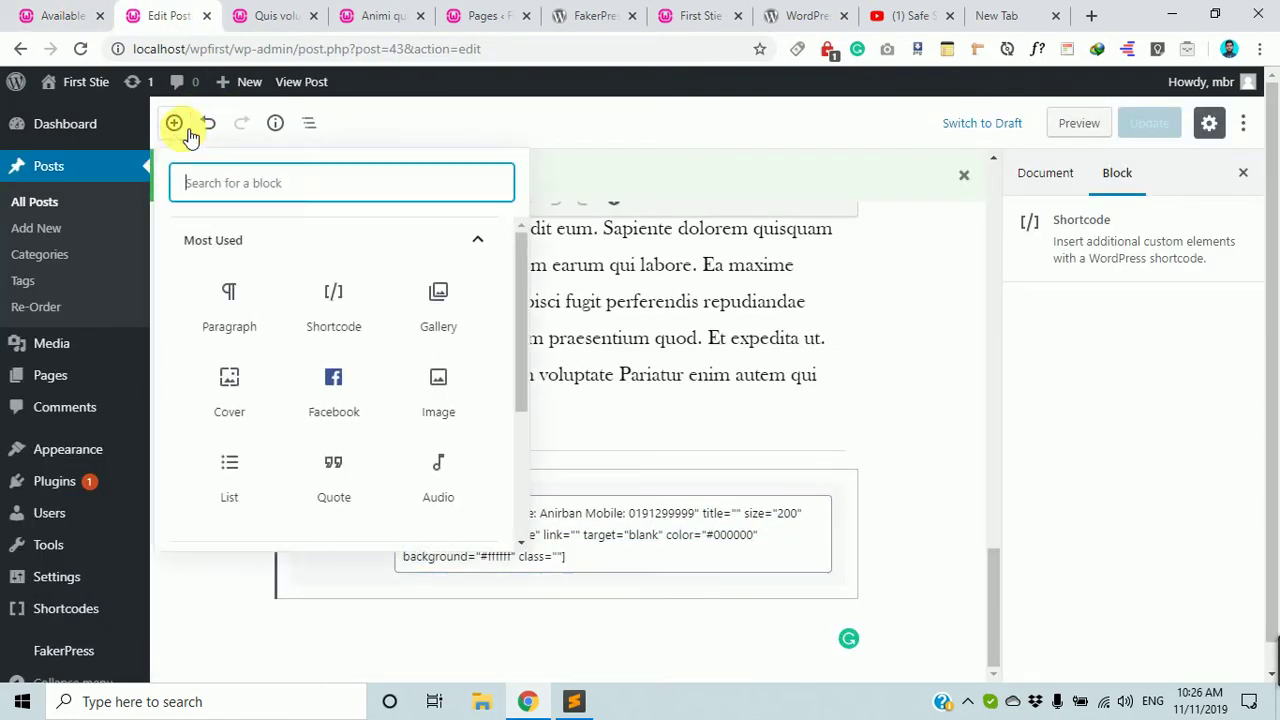
{"action": "left_click", "coordinate": [352, 312]}
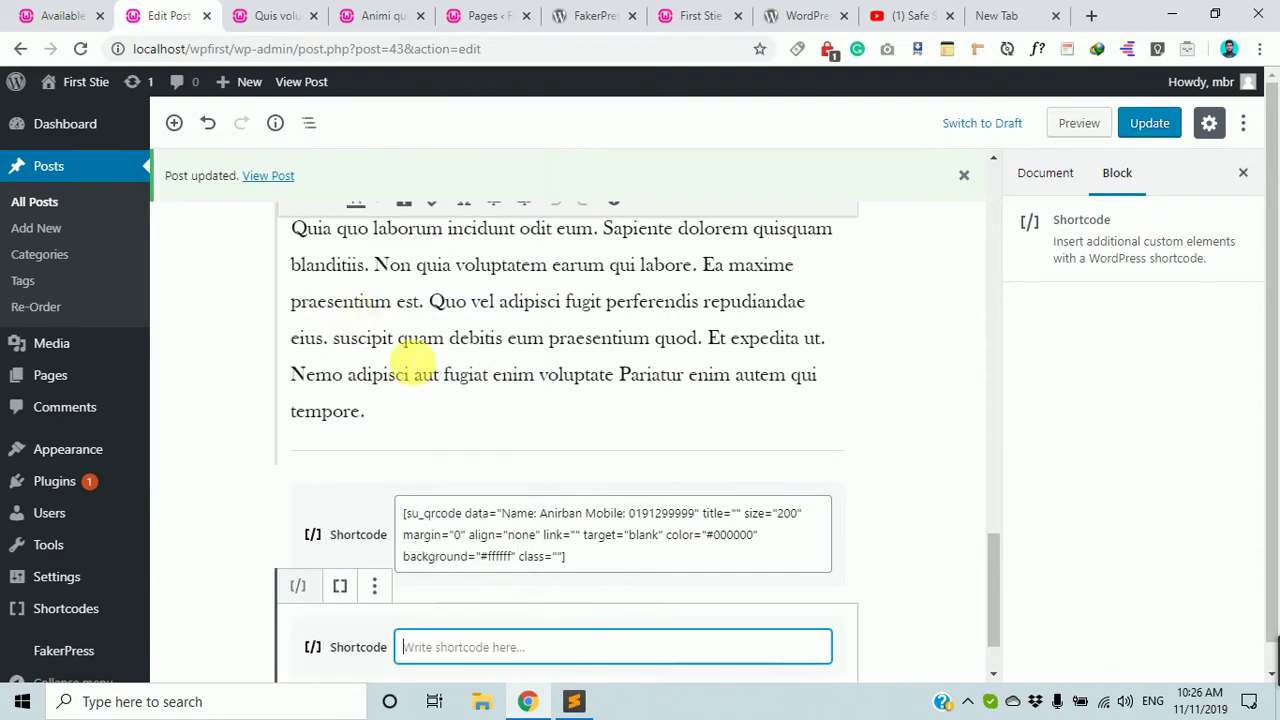
{"action": "key", "text": "ctrl+v"}
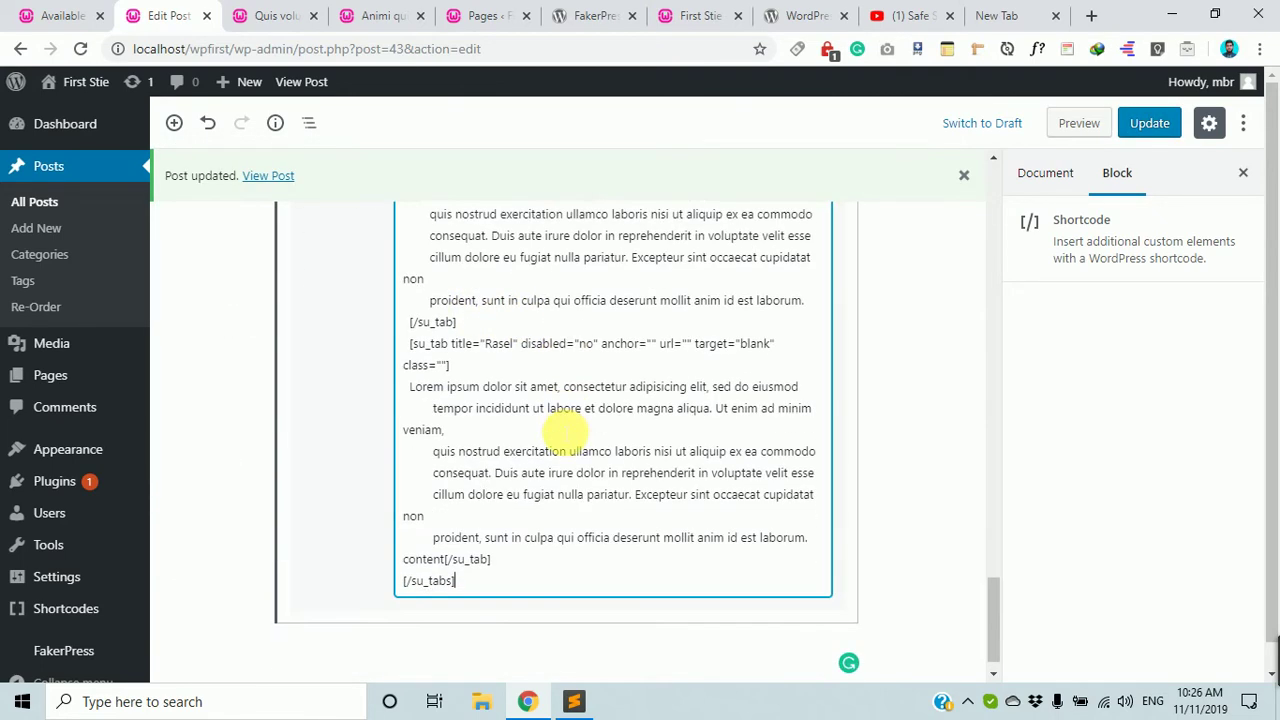
Update the post and open View Post in a new tab.
{"action": "scroll", "coordinate": [565, 432], "scroll_direction": "up", "scroll_amount": 10}
{"action": "scroll", "coordinate": [563, 471], "scroll_direction": "down", "scroll_amount": 3}
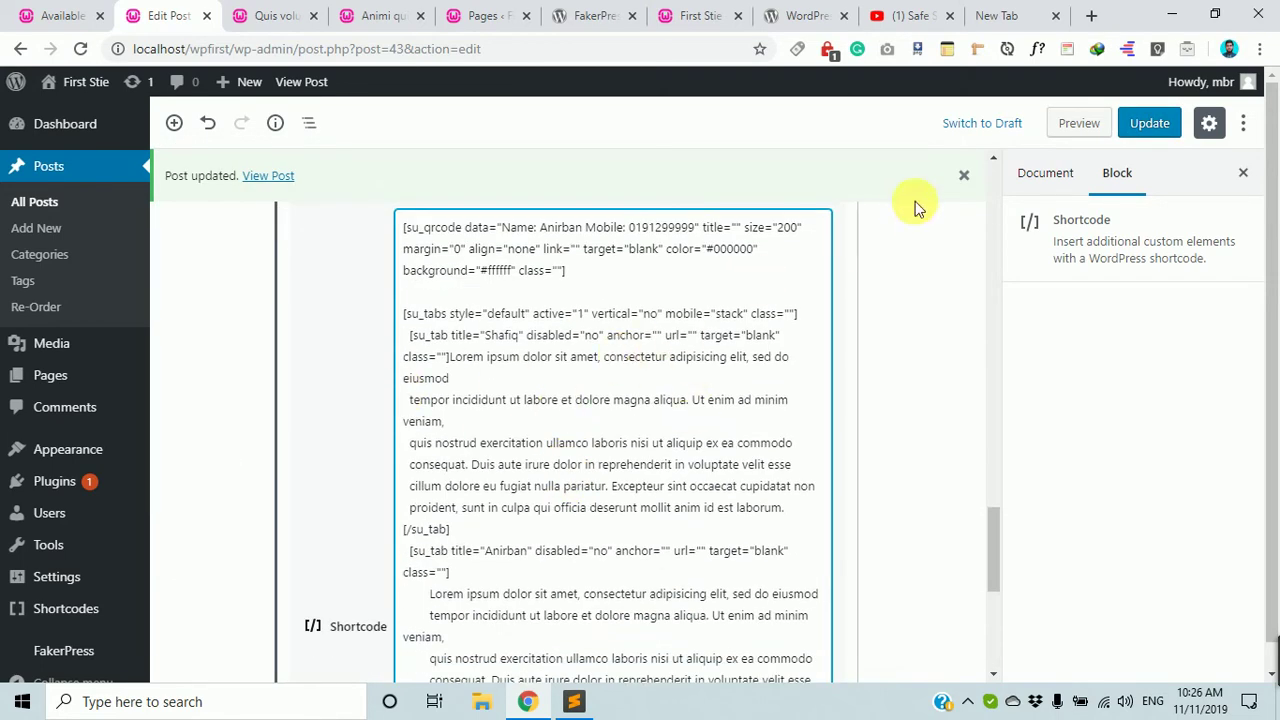
{"action": "left_click", "coordinate": [1143, 125]}
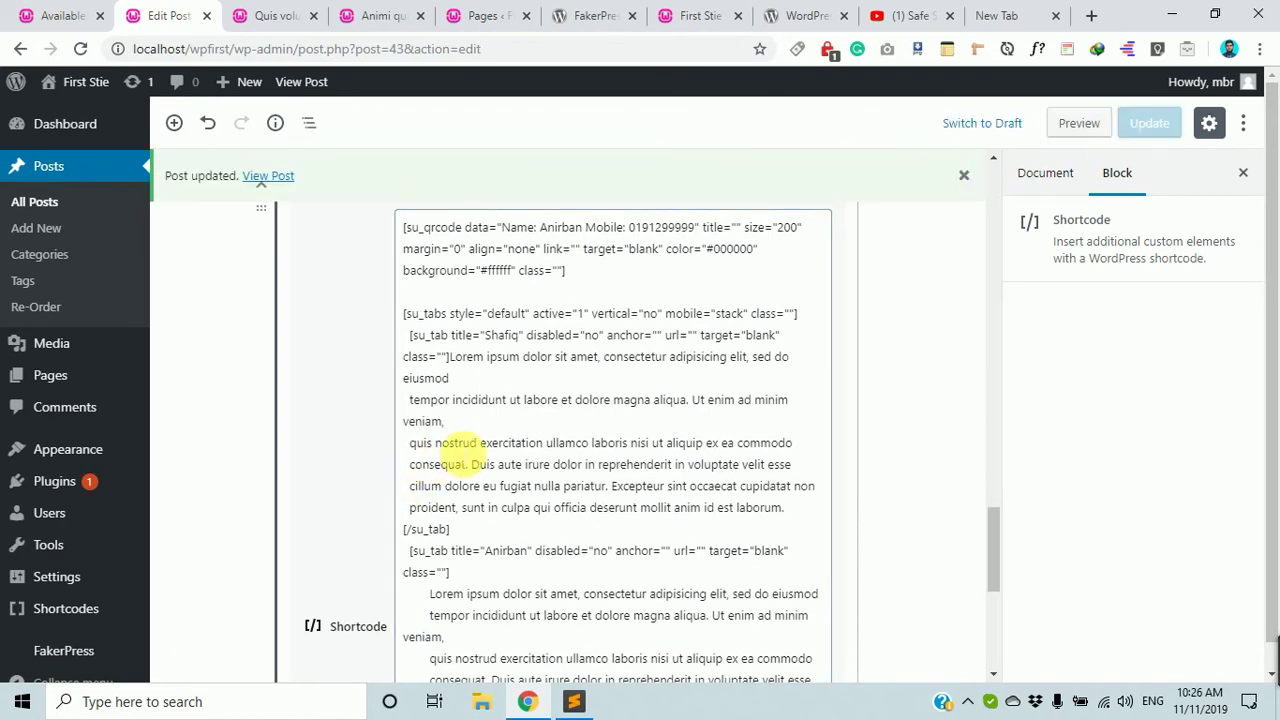
{"action": "scroll", "coordinate": [518, 363], "scroll_direction": "up", "scroll_amount": 5}
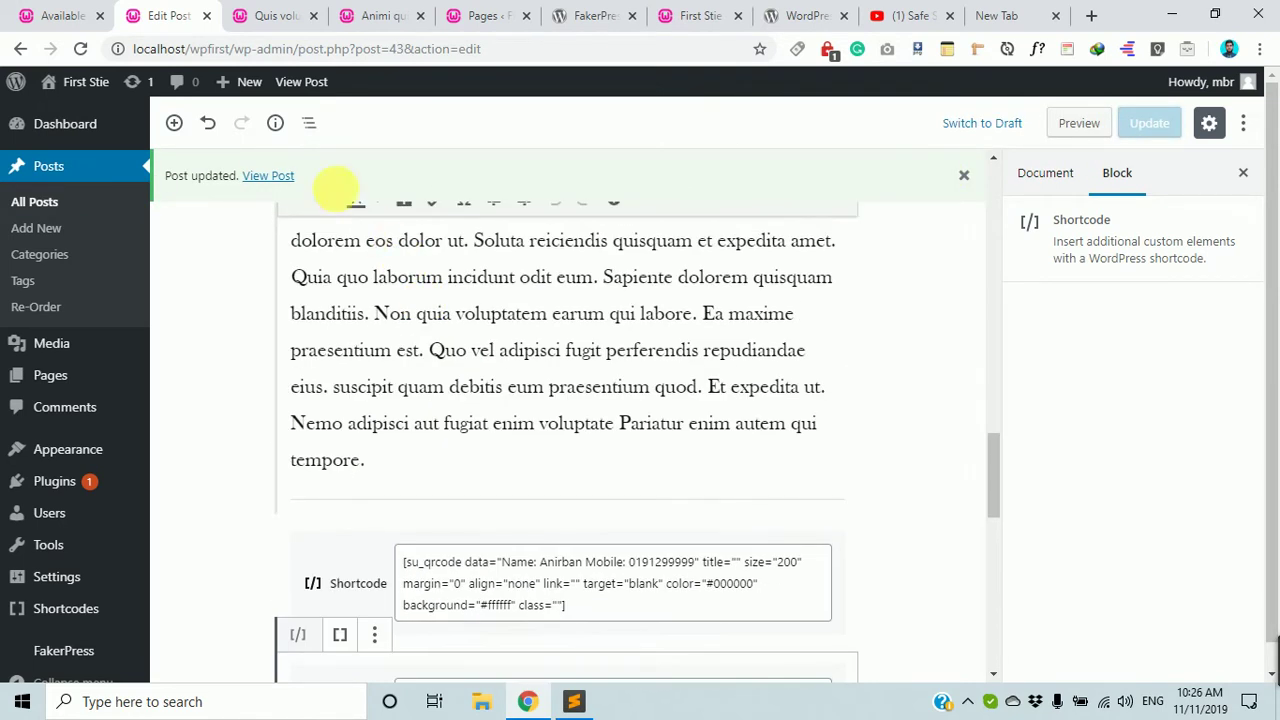
{"action": "left_click", "coordinate": [268, 175], "text": "ctrl"}
On the live post, open the tabs box's second tab to check its Lorem ipsum text.
{"action": "left_click", "coordinate": [272, 14]}
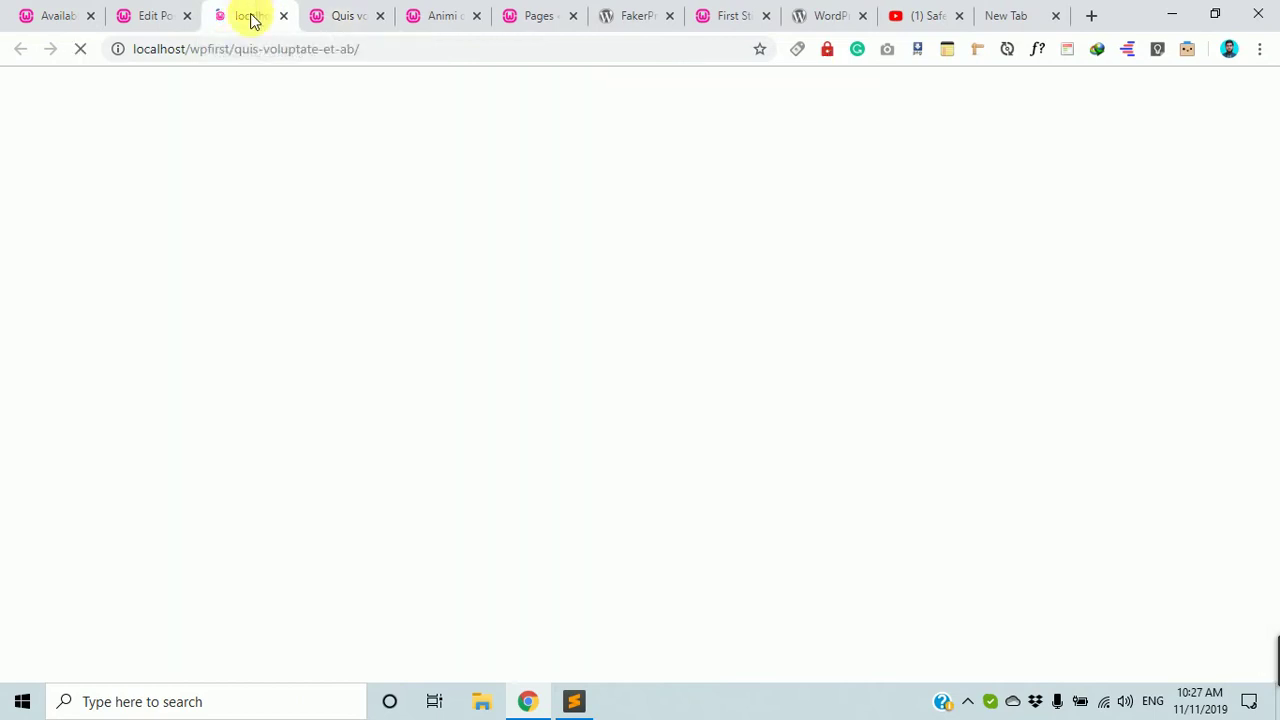
{"action": "scroll", "coordinate": [440, 305], "scroll_direction": "down", "scroll_amount": 5}
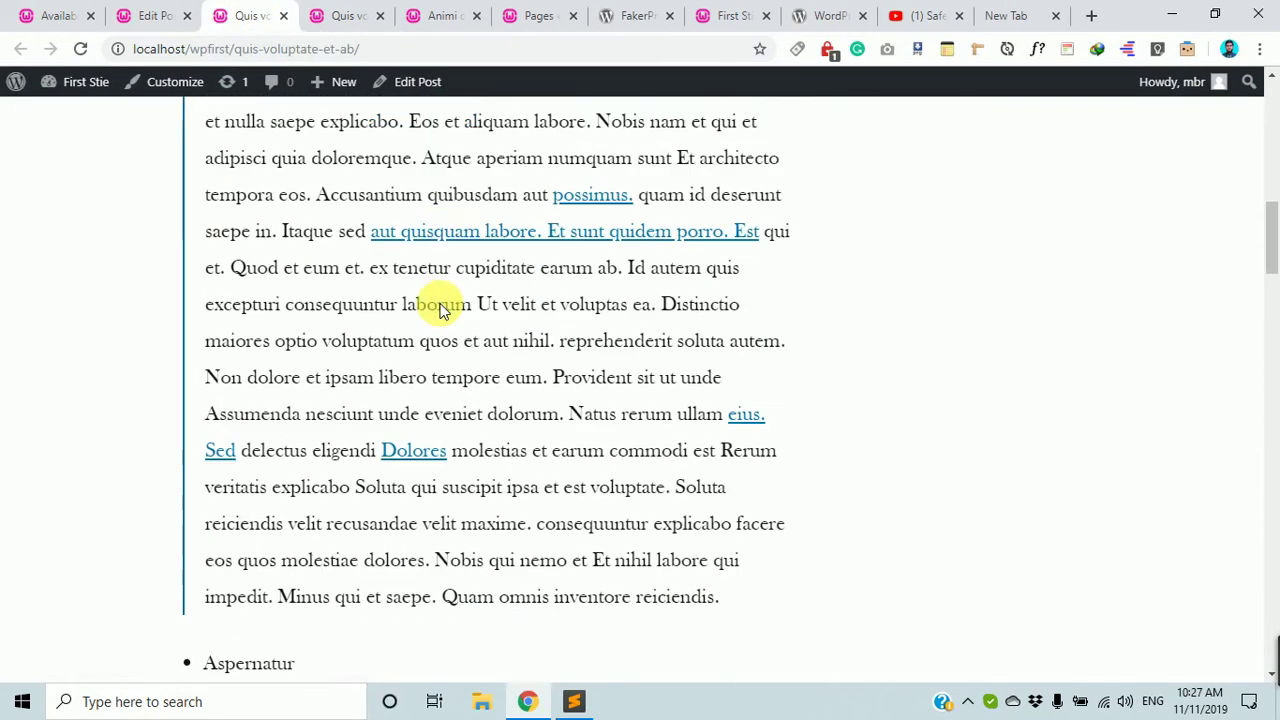
{"action": "scroll", "coordinate": [440, 305], "scroll_direction": "down", "scroll_amount": 12}
{"action": "scroll", "coordinate": [437, 306], "scroll_direction": "up", "scroll_amount": 2}
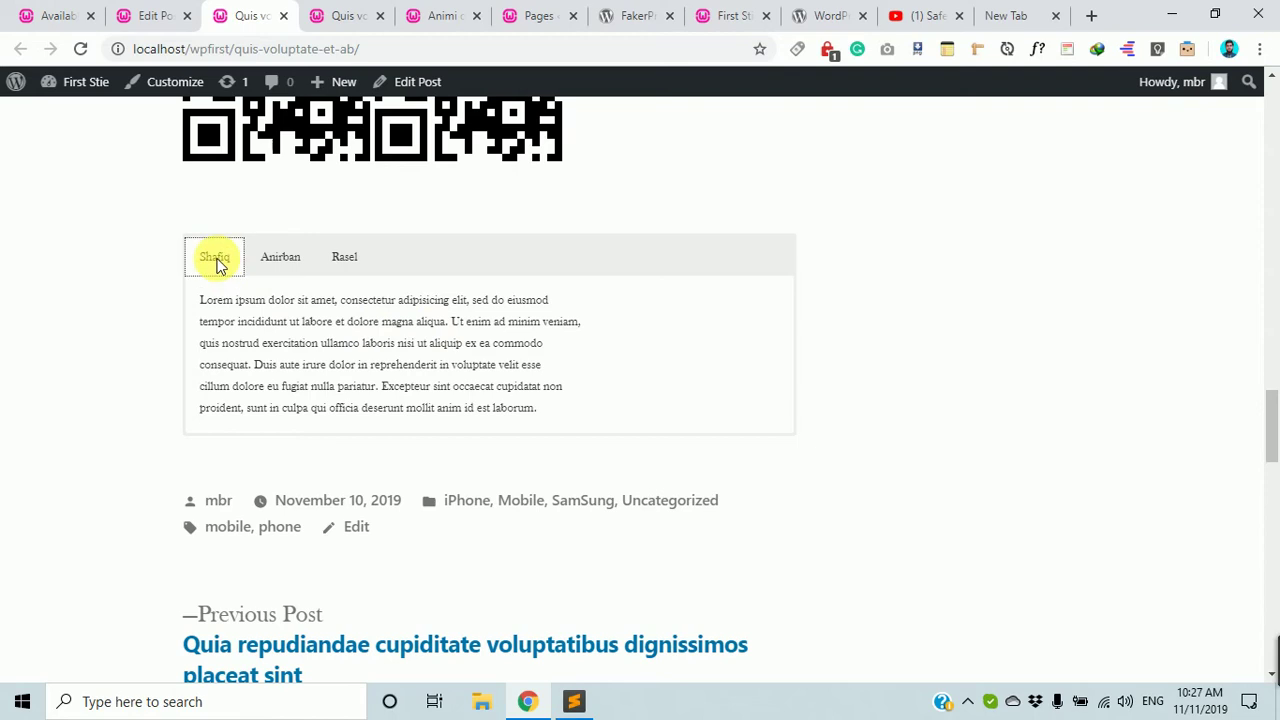
{"action": "left_click", "coordinate": [280, 259]}
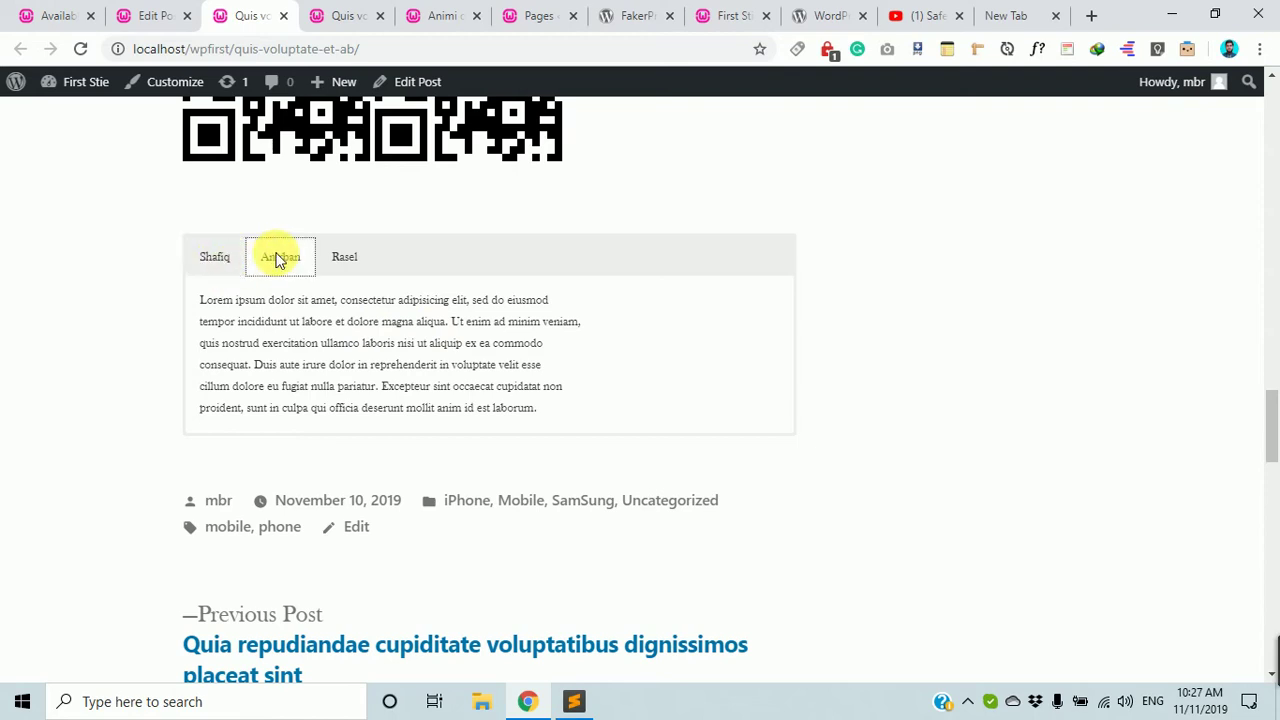
{"action": "left_click_drag", "start_coordinate": [207, 302], "coordinate": [496, 368]}
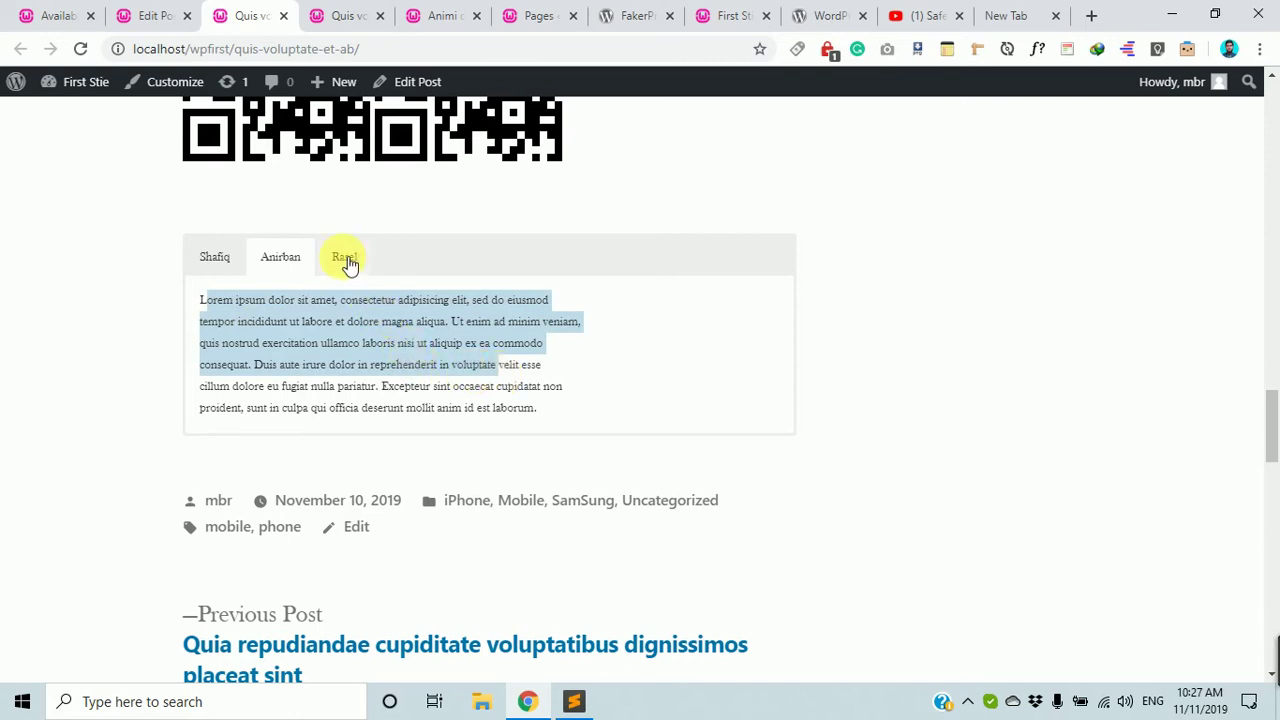
Check the third tab's content, then go back to the Tabs shortcode reference page.
{"action": "left_click", "coordinate": [346, 260]}
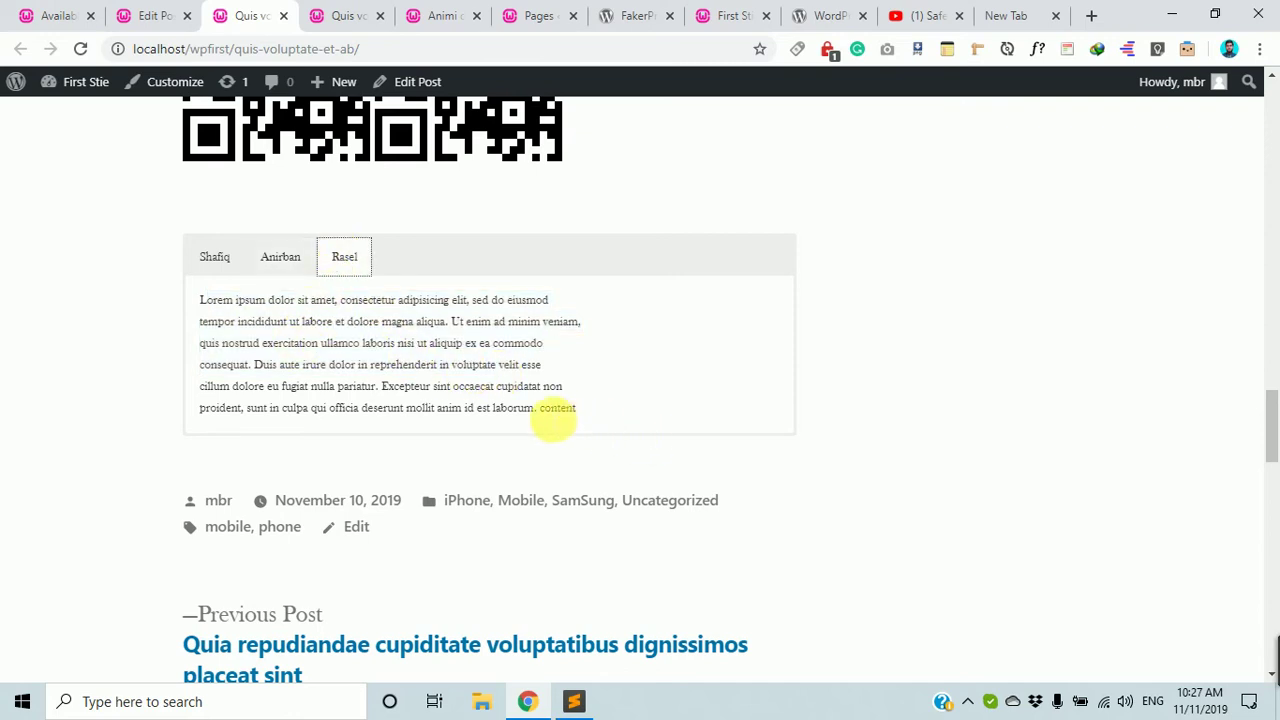
{"action": "left_click_drag", "start_coordinate": [554, 419], "coordinate": [584, 412]}
{"action": "left_click", "coordinate": [288, 260]}
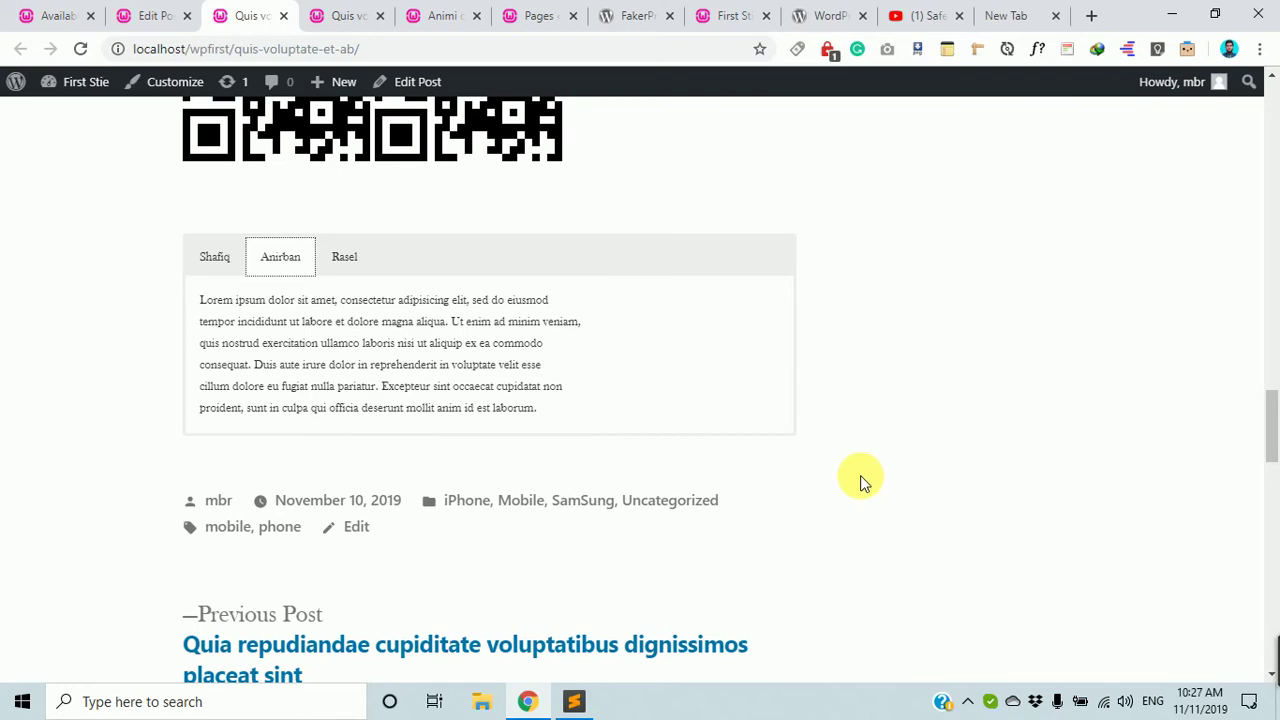
{"action": "left_click", "coordinate": [48, 14]}
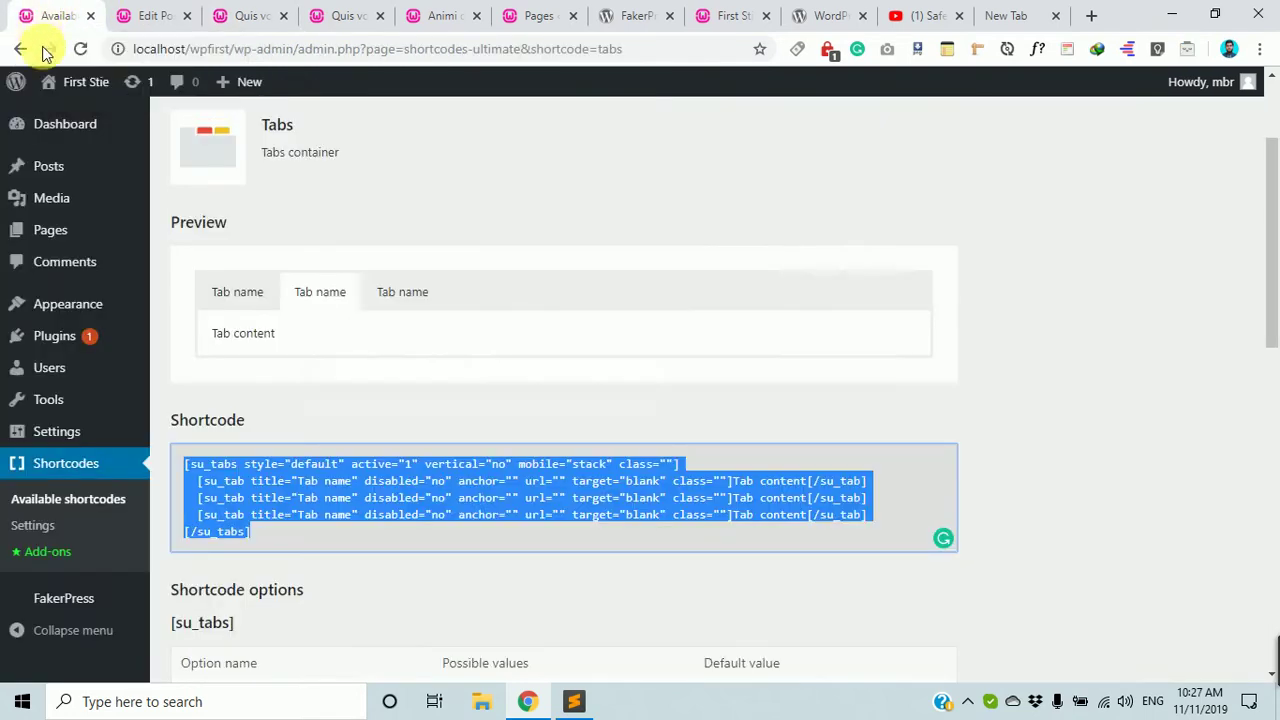
Set class="amader-class" in the sample Tabs shortcode, copy it, and switch to the post editor.
{"action": "left_click", "coordinate": [421, 497]}
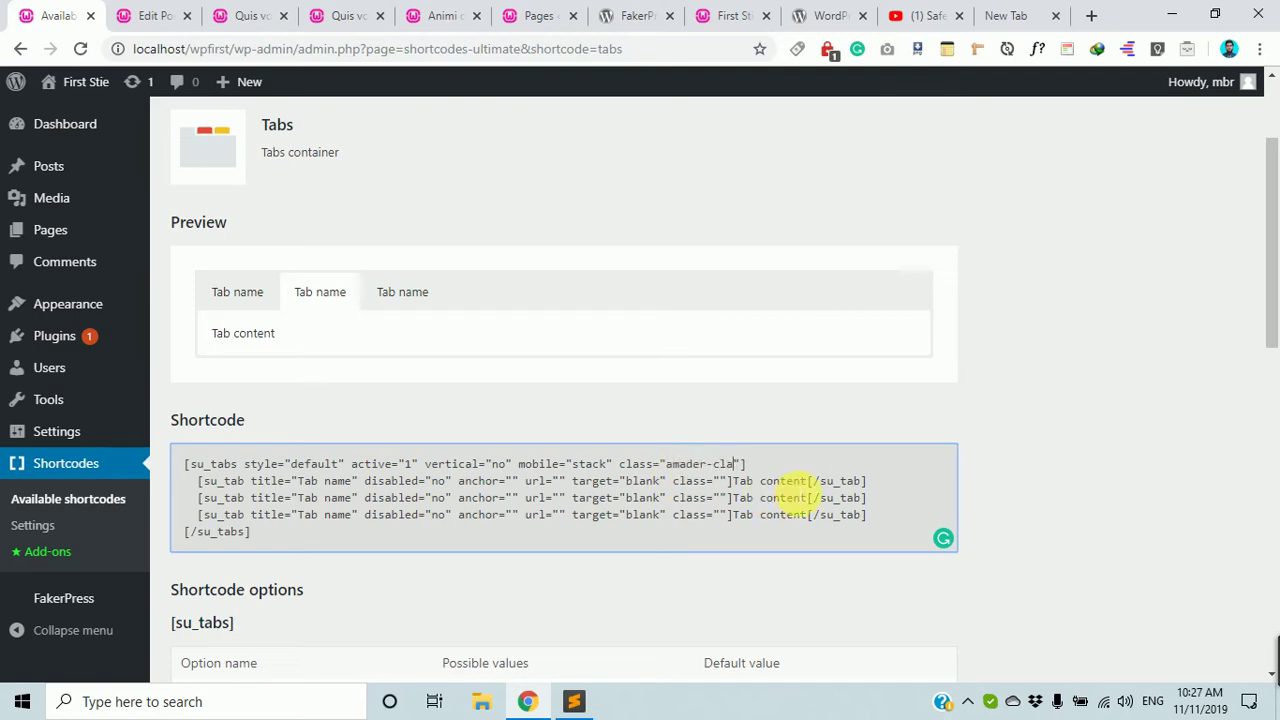
{"action": "left_click_drag", "start_coordinate": [329, 529], "coordinate": [94, 434]}
{"action": "key", "text": "ctrl+c"}
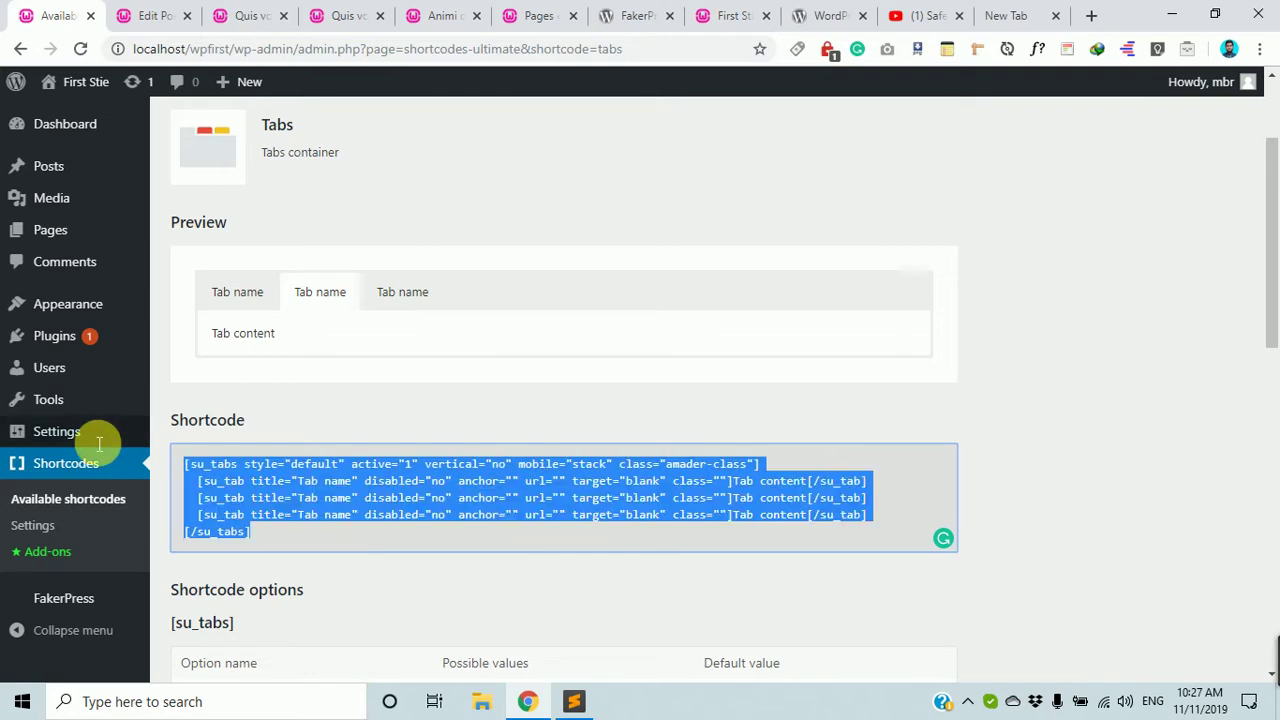
{"action": "left_click", "coordinate": [155, 15]}
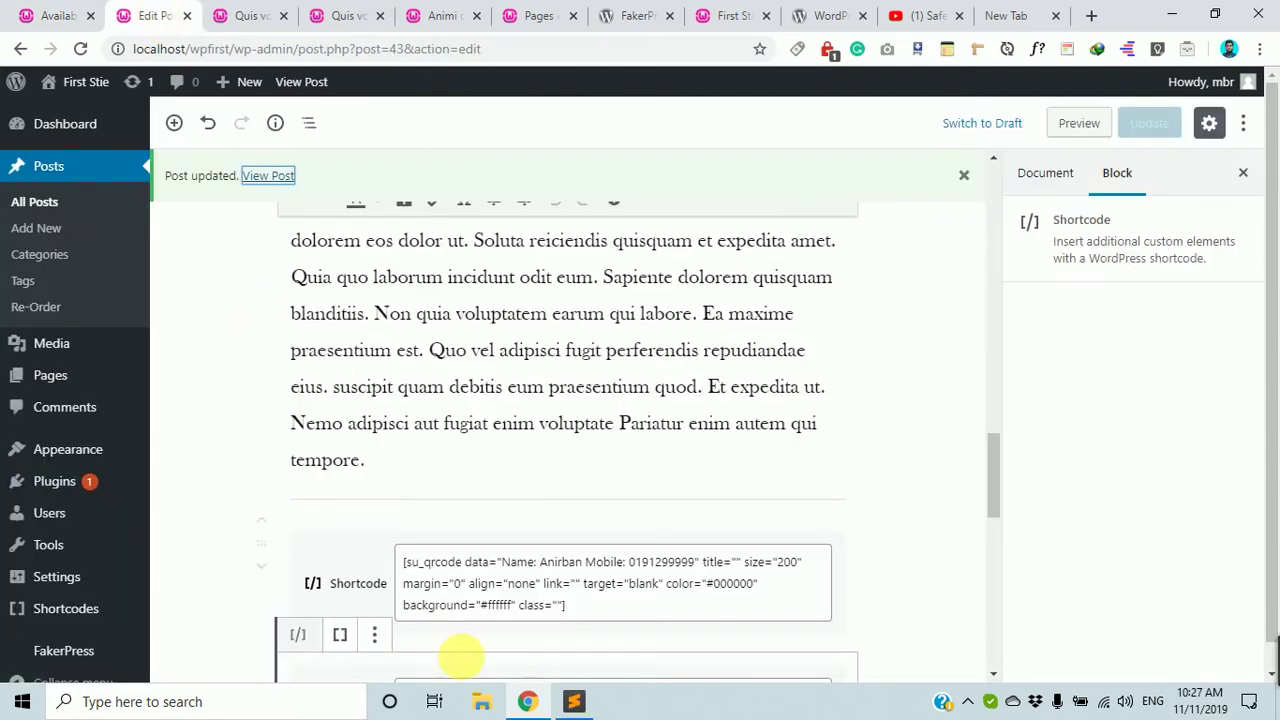
{"action": "scroll", "coordinate": [604, 577], "scroll_direction": "down", "scroll_amount": 2}
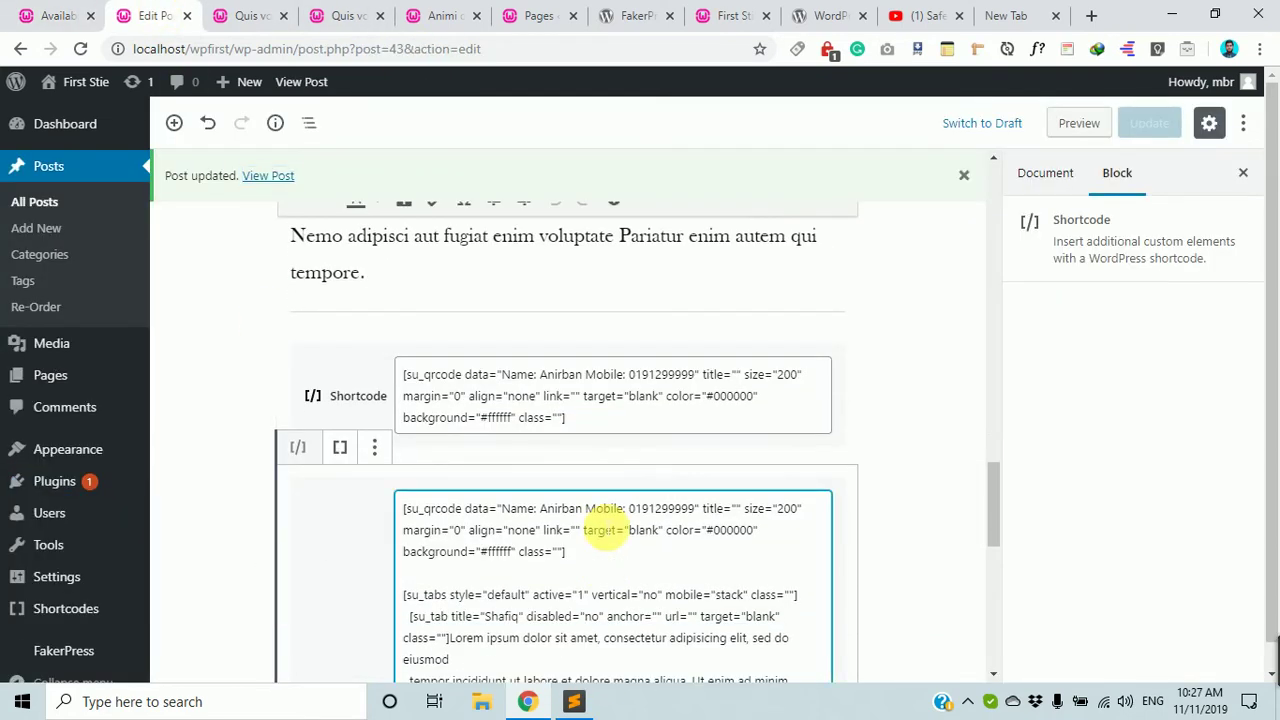
{"action": "scroll", "coordinate": [357, 363], "scroll_direction": "down", "scroll_amount": 2}
{"action": "scroll", "coordinate": [232, 230], "scroll_direction": "up", "scroll_amount": 5}
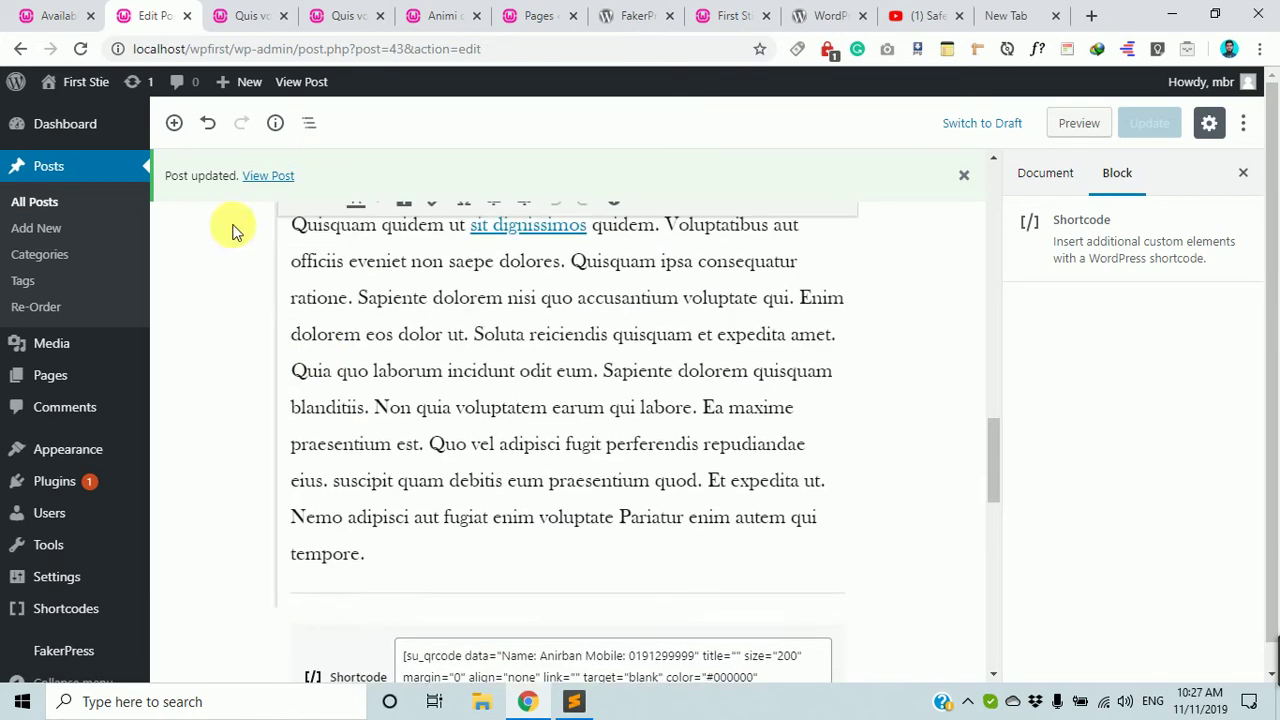
Add a Shortcode block with the pasted tabs shortcode, update, and open the live post.
{"action": "left_click", "coordinate": [180, 122]}
{"action": "left_click", "coordinate": [251, 303]}
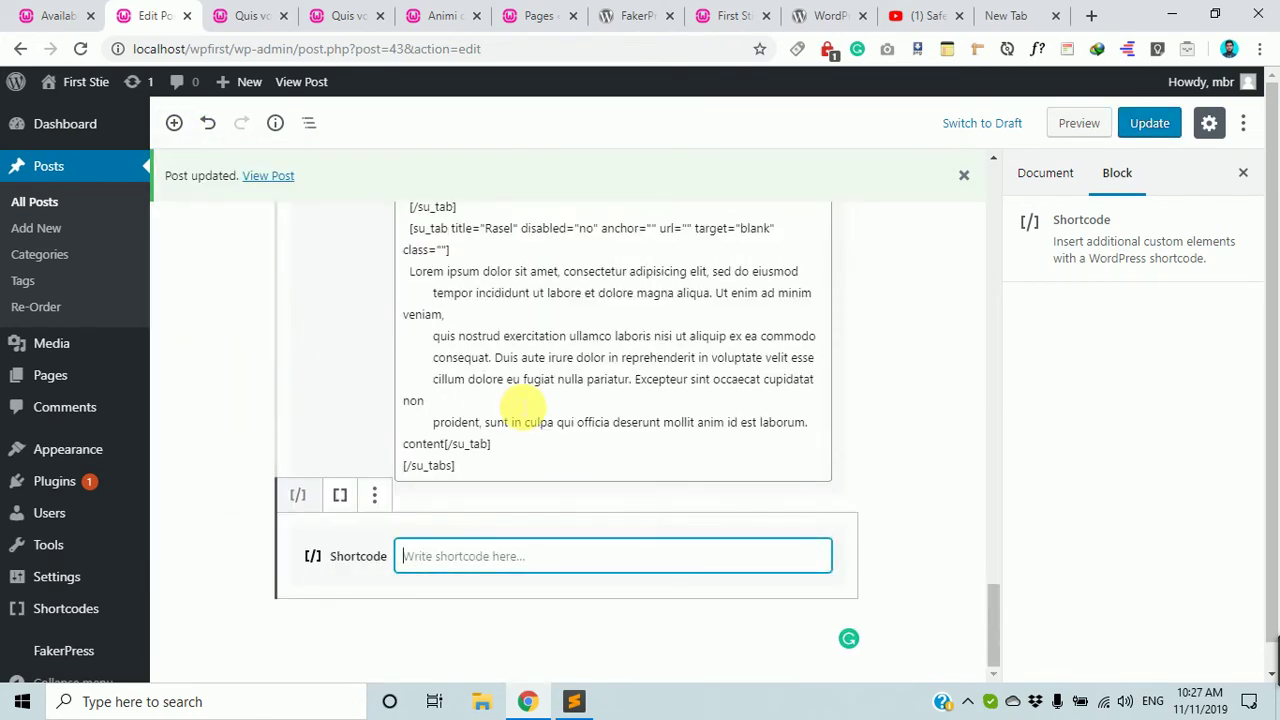
{"action": "key", "text": "ctrl+v"}
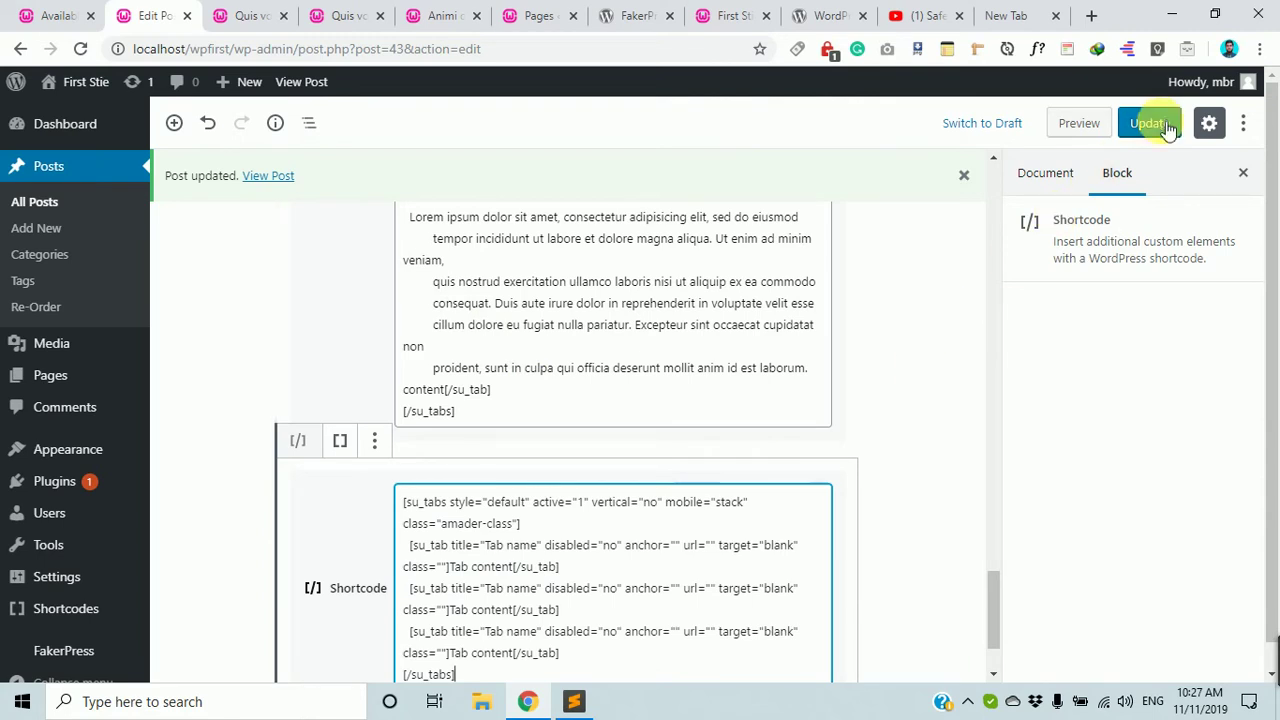
{"action": "left_click", "coordinate": [1166, 127]}
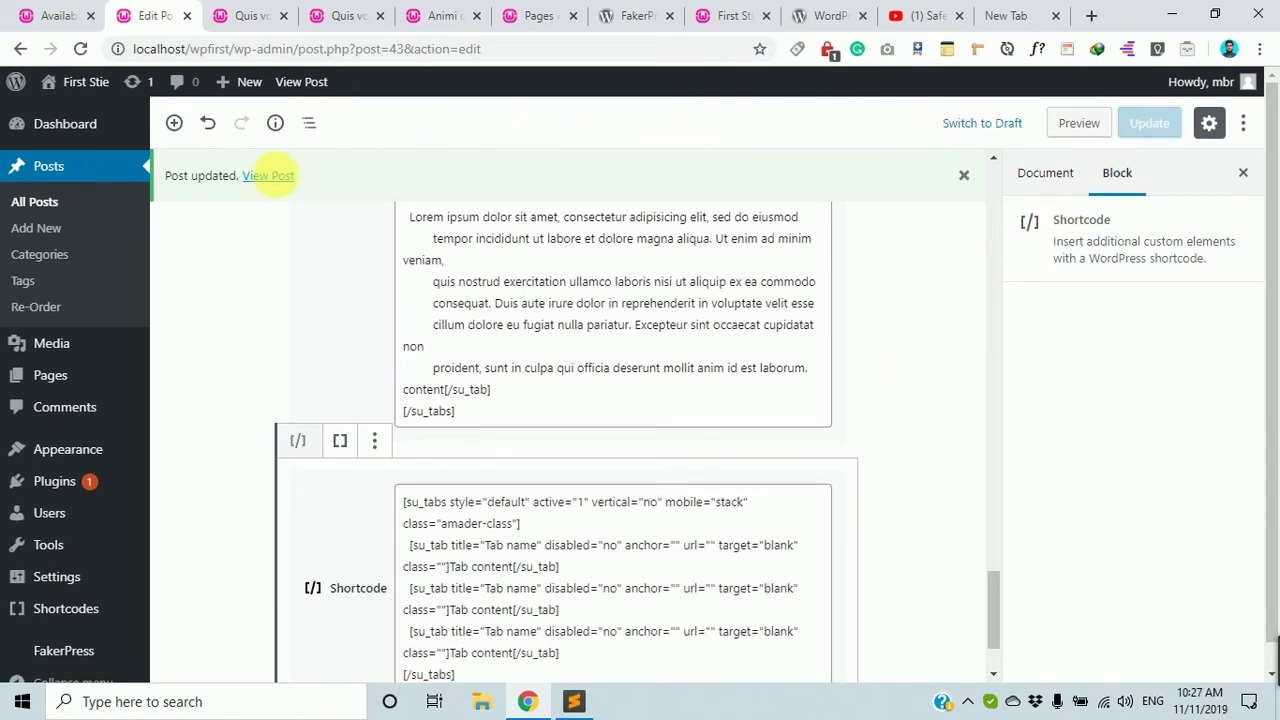
{"action": "middle_click", "coordinate": [268, 175]}
{"action": "left_click", "coordinate": [212, 12]}
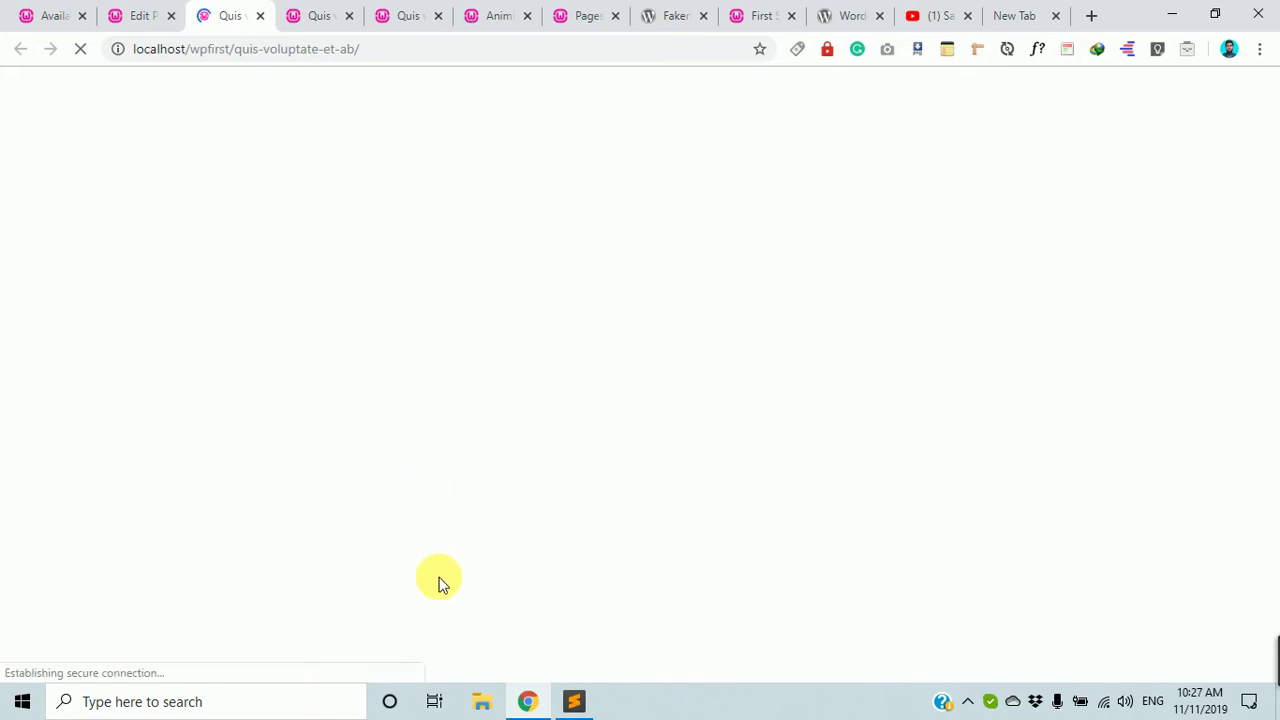
Switch through the middle, third and first of the new tabs on the published post.
{"action": "scroll", "coordinate": [491, 526], "scroll_direction": "down", "scroll_amount": 10}
{"action": "scroll", "coordinate": [491, 526], "scroll_direction": "down", "scroll_amount": 10}
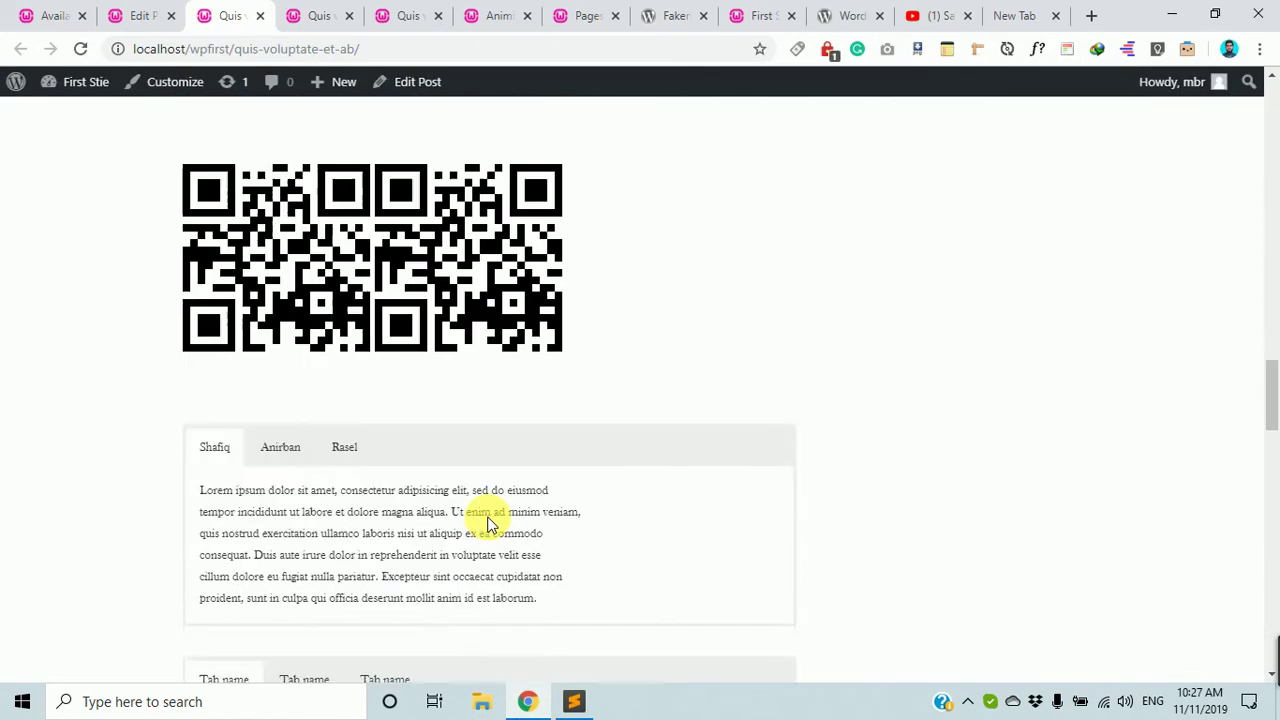
{"action": "scroll", "coordinate": [491, 526], "scroll_direction": "up", "scroll_amount": 4}
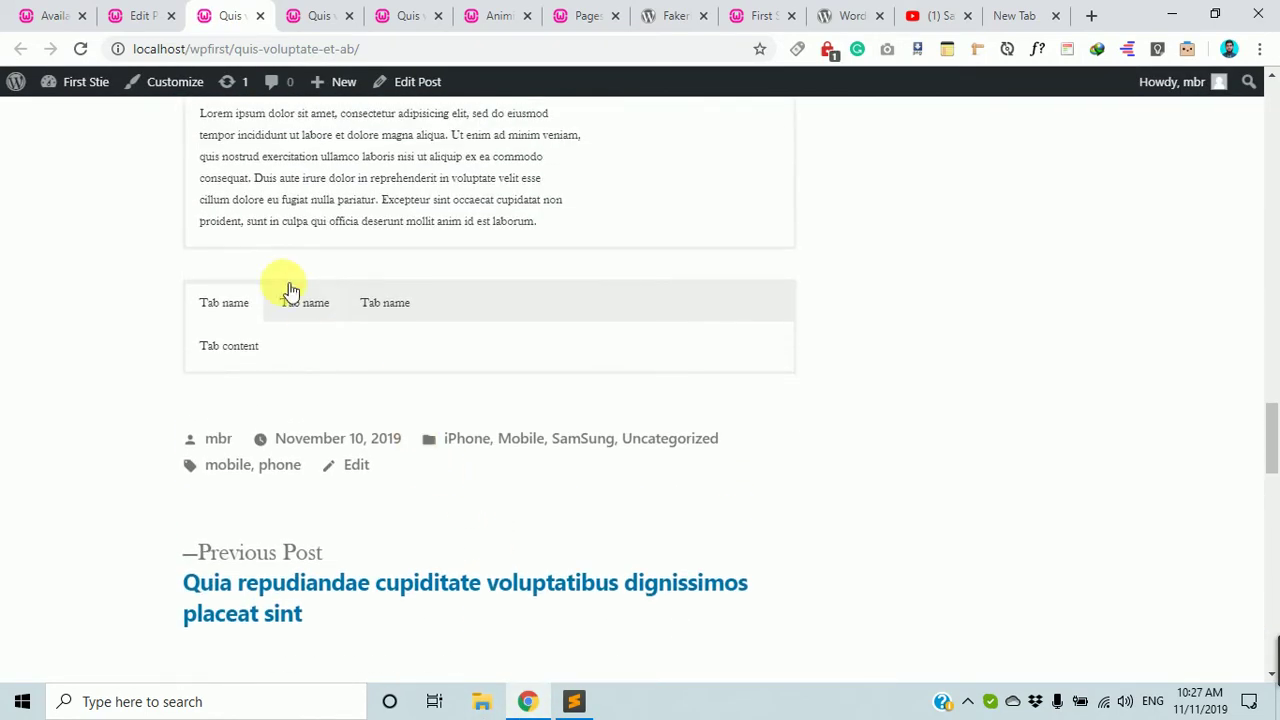
{"action": "scroll", "coordinate": [295, 320], "scroll_direction": "up", "scroll_amount": 1}
{"action": "left_click", "coordinate": [320, 402]}
{"action": "left_click", "coordinate": [378, 398]}
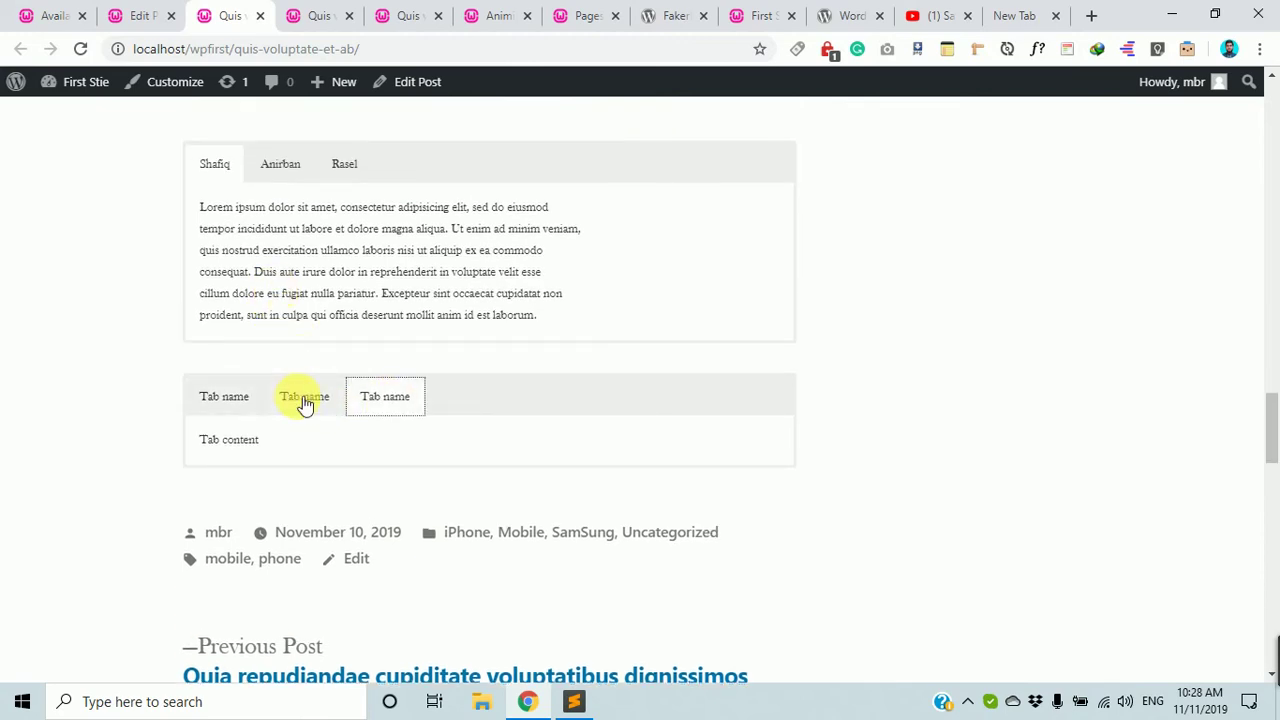
{"action": "left_click", "coordinate": [229, 400]}
Inspect the tabs container and confirm its class includes amader-class, then close DevTools.
{"action": "right_click", "coordinate": [243, 396]}
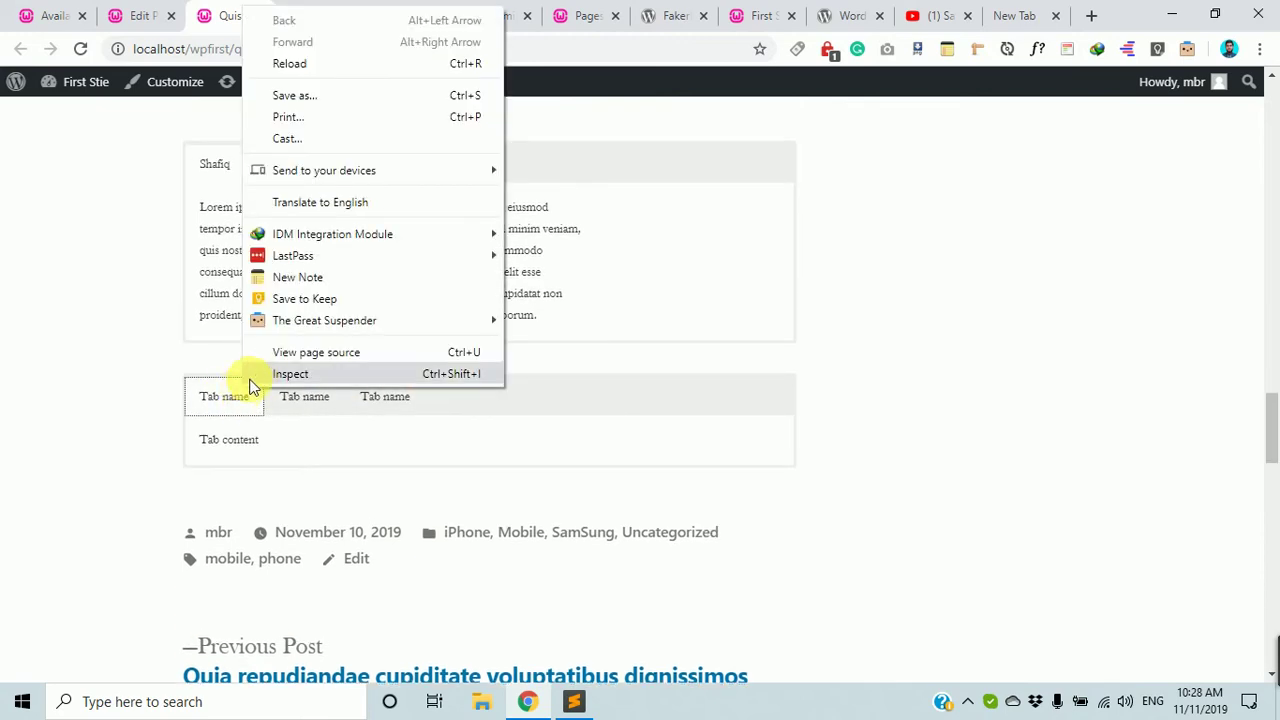
{"action": "left_click", "coordinate": [252, 376]}
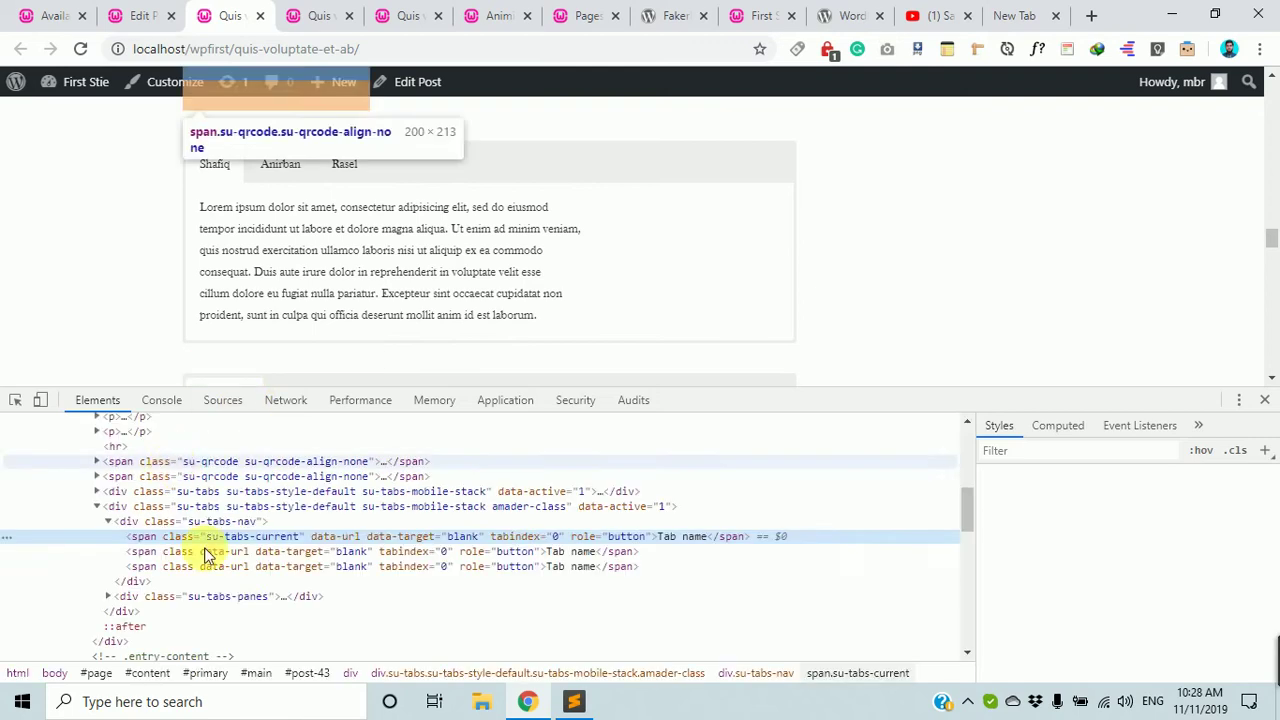
{"action": "scroll", "coordinate": [232, 555], "scroll_direction": "up", "scroll_amount": 2}
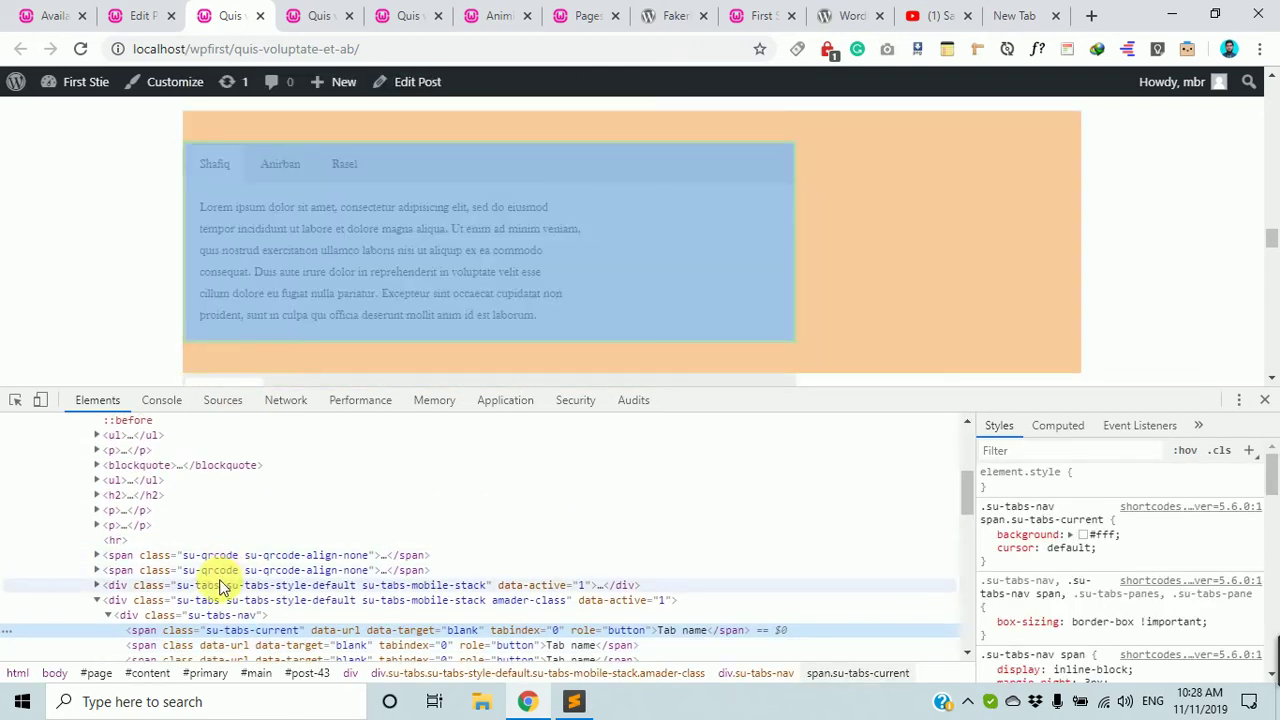
{"action": "left_click", "coordinate": [510, 604]}
{"action": "double_click", "coordinate": [500, 604]}
{"action": "left_click", "coordinate": [488, 604]}
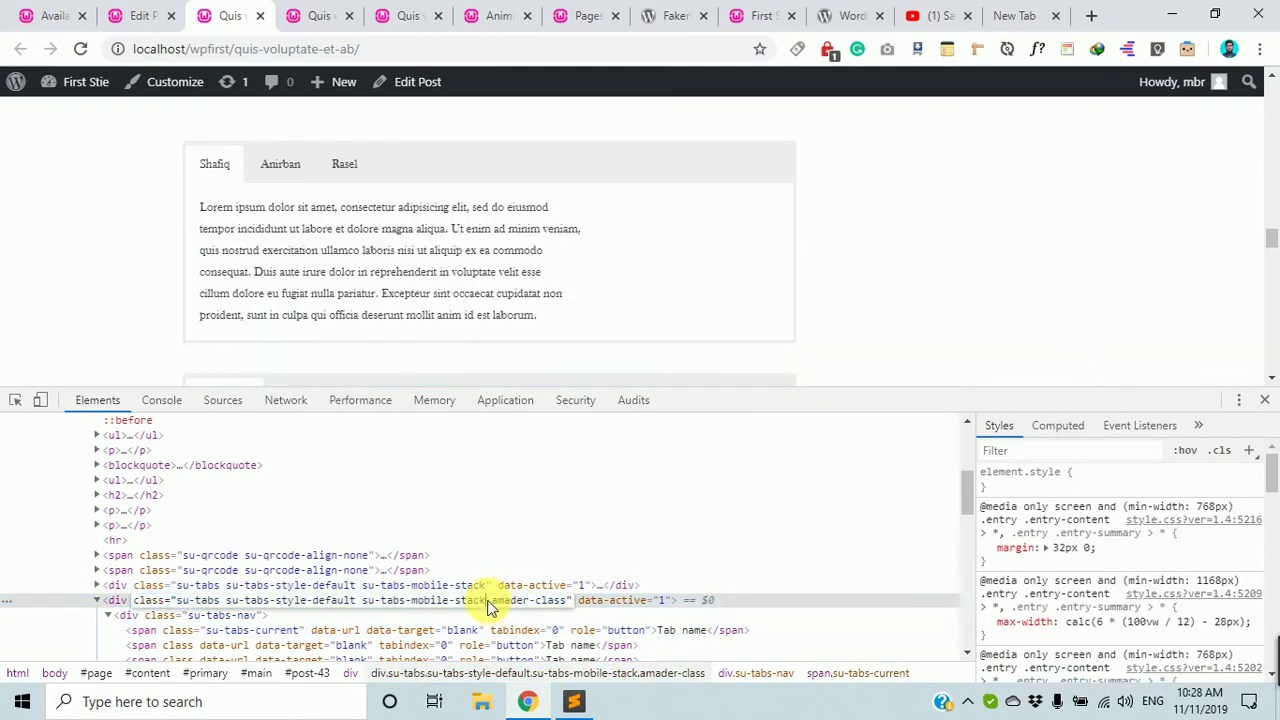
{"action": "left_click_drag", "start_coordinate": [490, 607], "coordinate": [566, 604]}
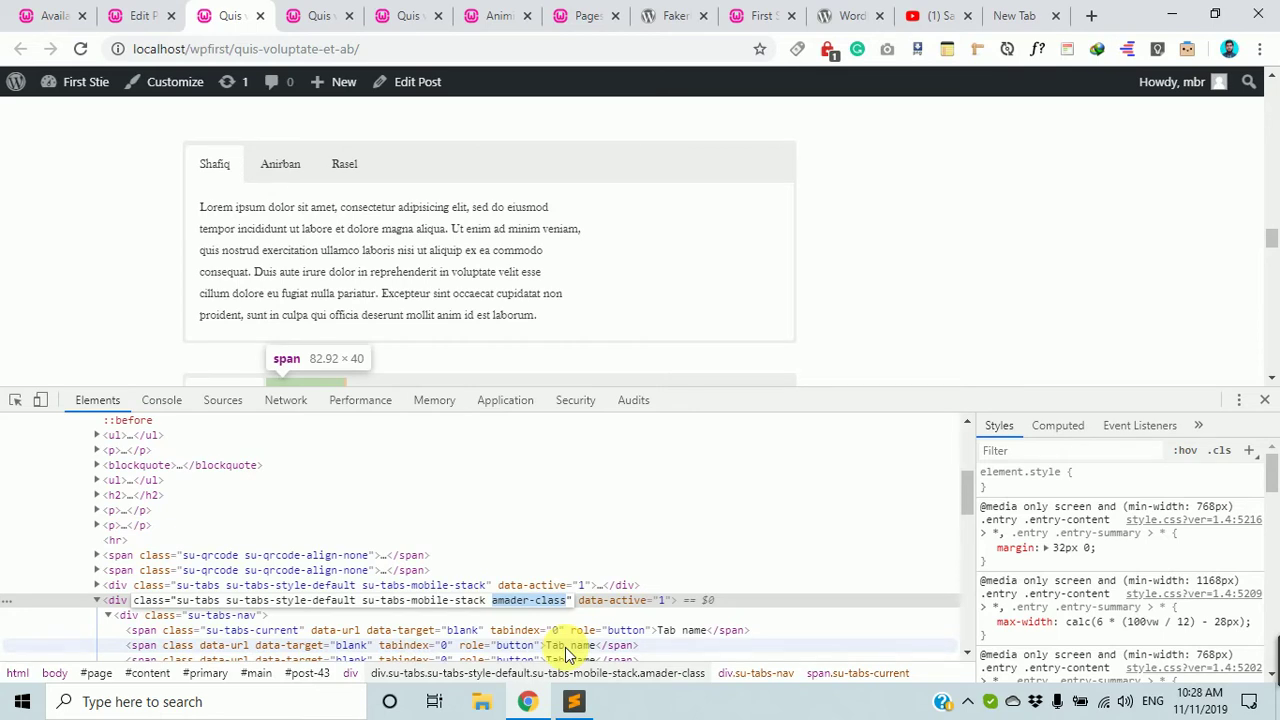
{"action": "scroll", "coordinate": [505, 596], "scroll_direction": "down", "scroll_amount": 2}
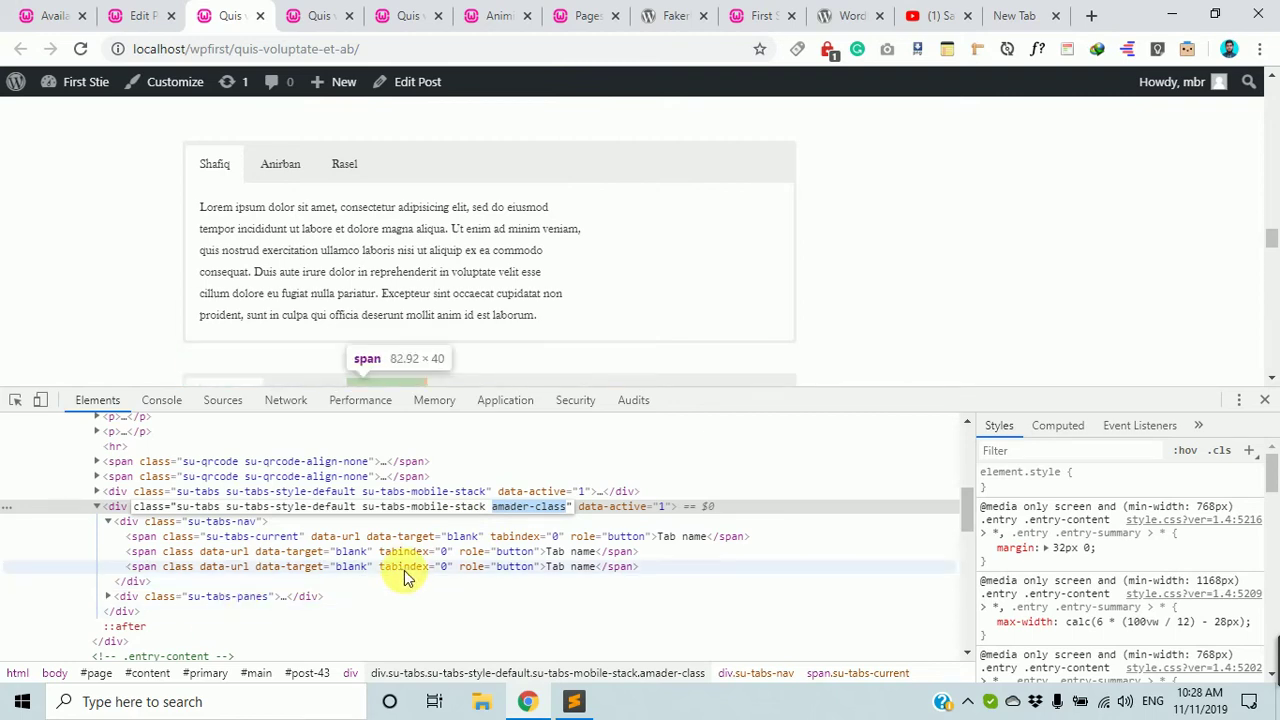
{"action": "left_click", "coordinate": [1266, 399]}
Go back to the full Available shortcodes list.
{"action": "left_click", "coordinate": [67, 8]}
{"action": "scroll", "coordinate": [337, 580], "scroll_direction": "down", "scroll_amount": 10}
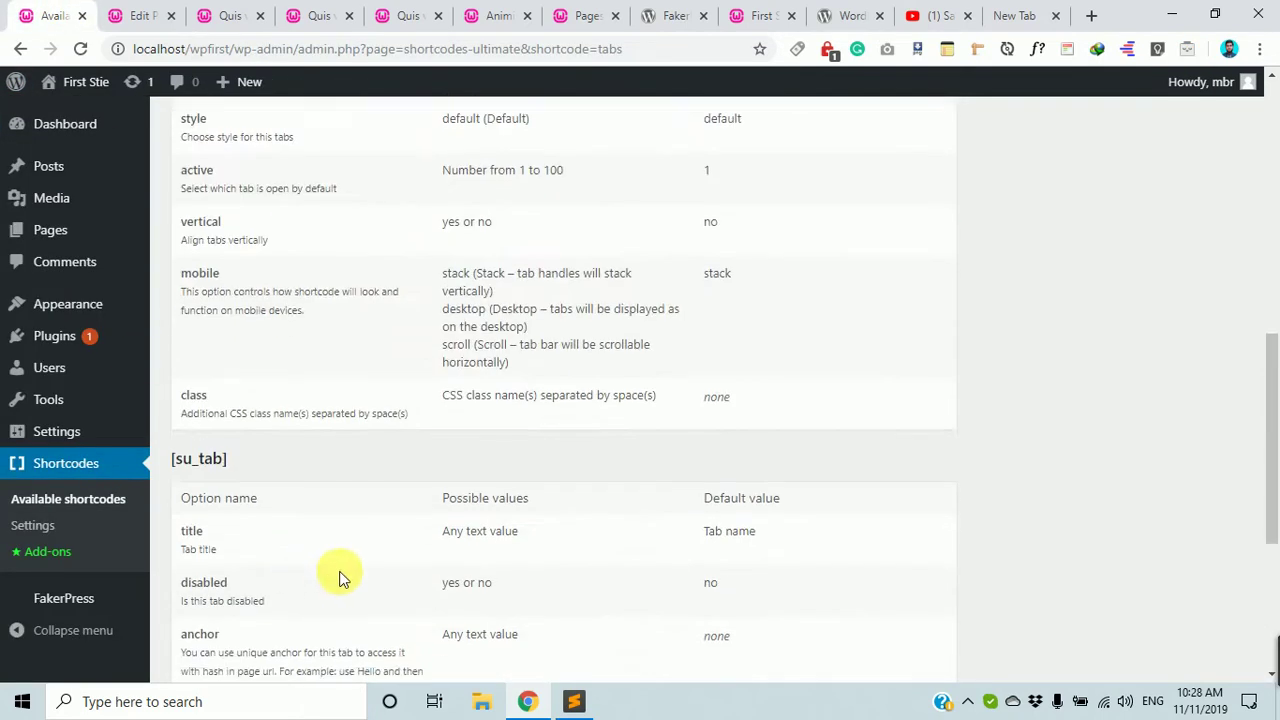
{"action": "scroll", "coordinate": [405, 665], "scroll_direction": "up", "scroll_amount": 6}
{"action": "scroll", "coordinate": [405, 660], "scroll_direction": "up", "scroll_amount": 5}
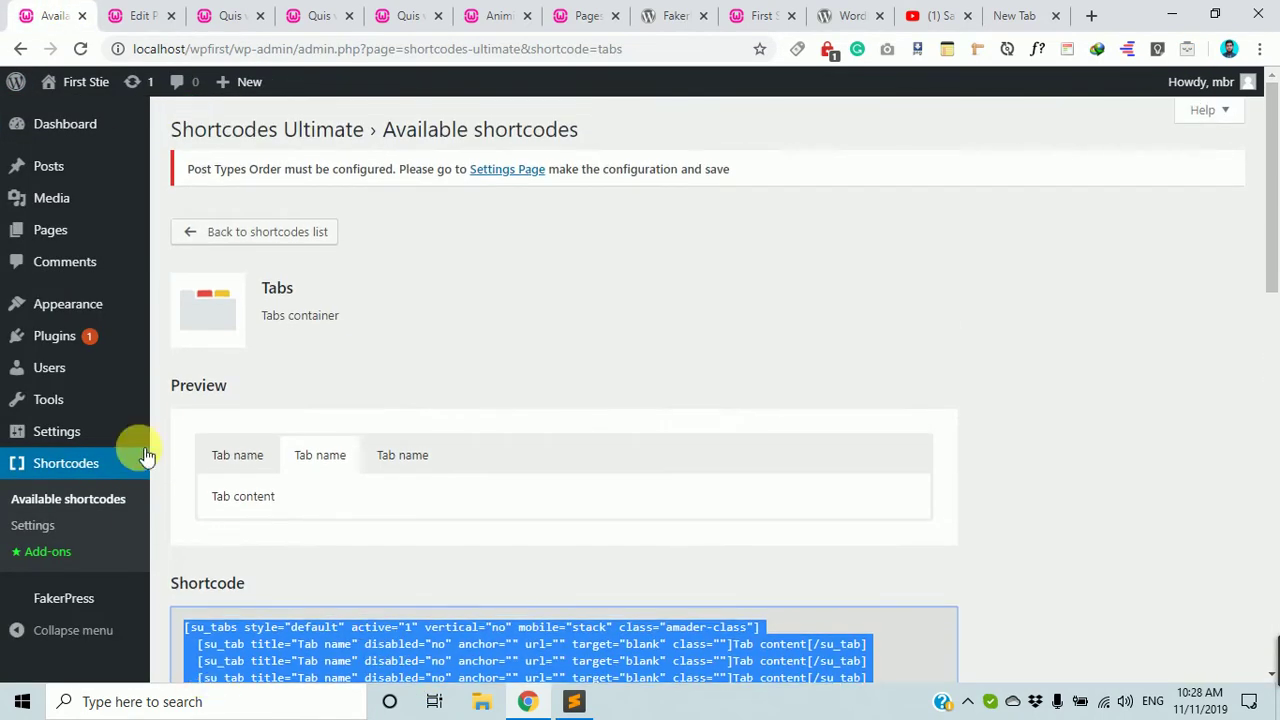
{"action": "scroll", "coordinate": [491, 463], "scroll_direction": "down", "scroll_amount": 7}
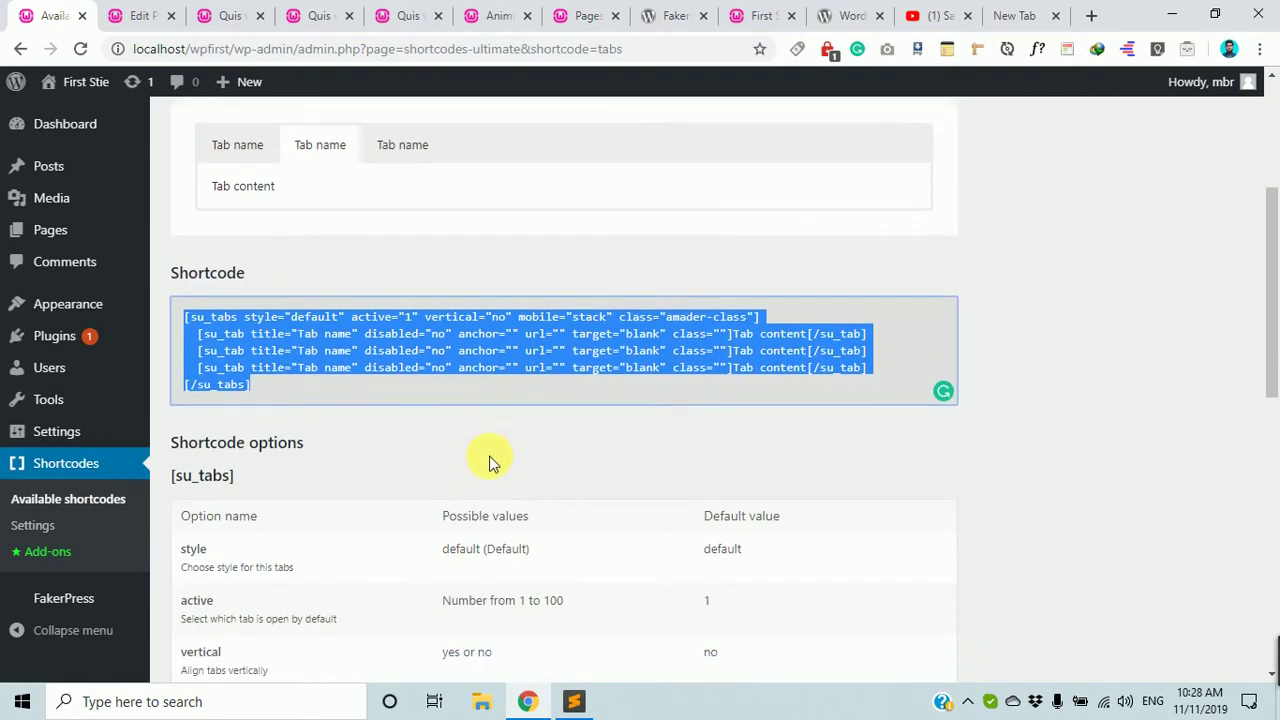
{"action": "scroll", "coordinate": [486, 477], "scroll_direction": "up", "scroll_amount": 6}
{"action": "left_click", "coordinate": [60, 466]}
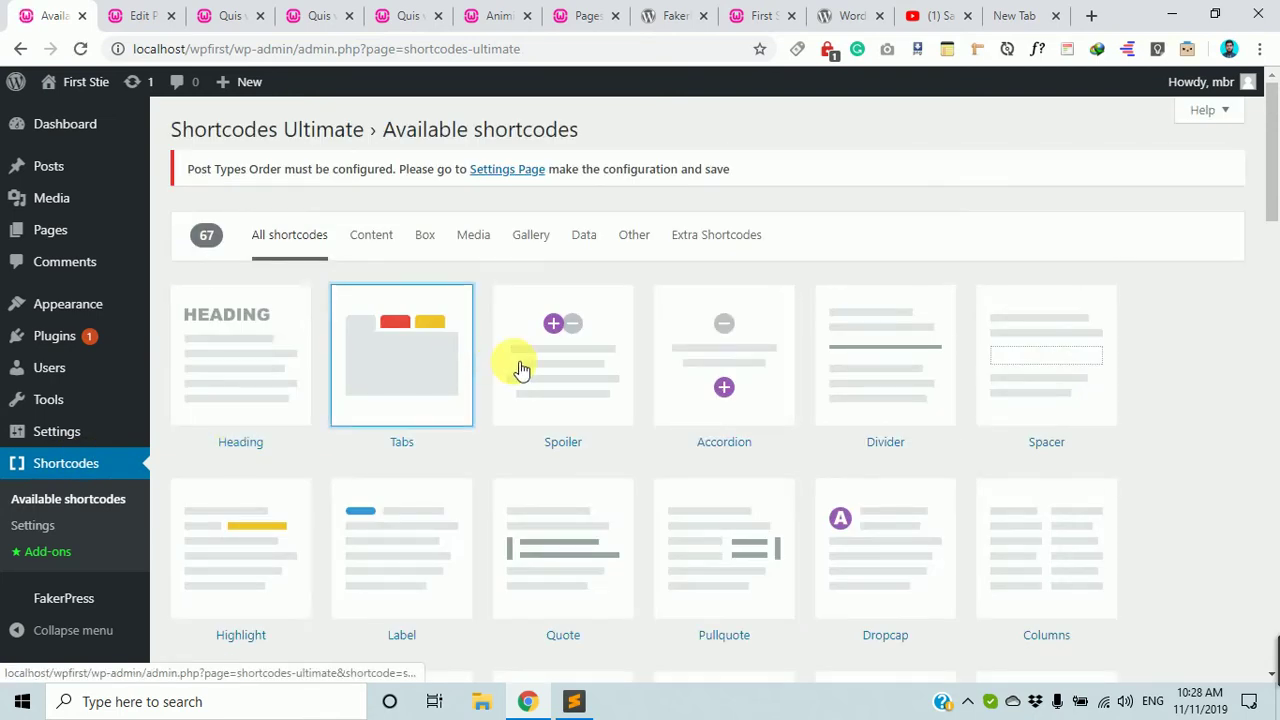
Go to Plugins > Add New to reach the Add Plugins page.
{"action": "scroll", "coordinate": [523, 578], "scroll_direction": "down", "scroll_amount": 2}
{"action": "scroll", "coordinate": [523, 578], "scroll_direction": "down", "scroll_amount": 3}
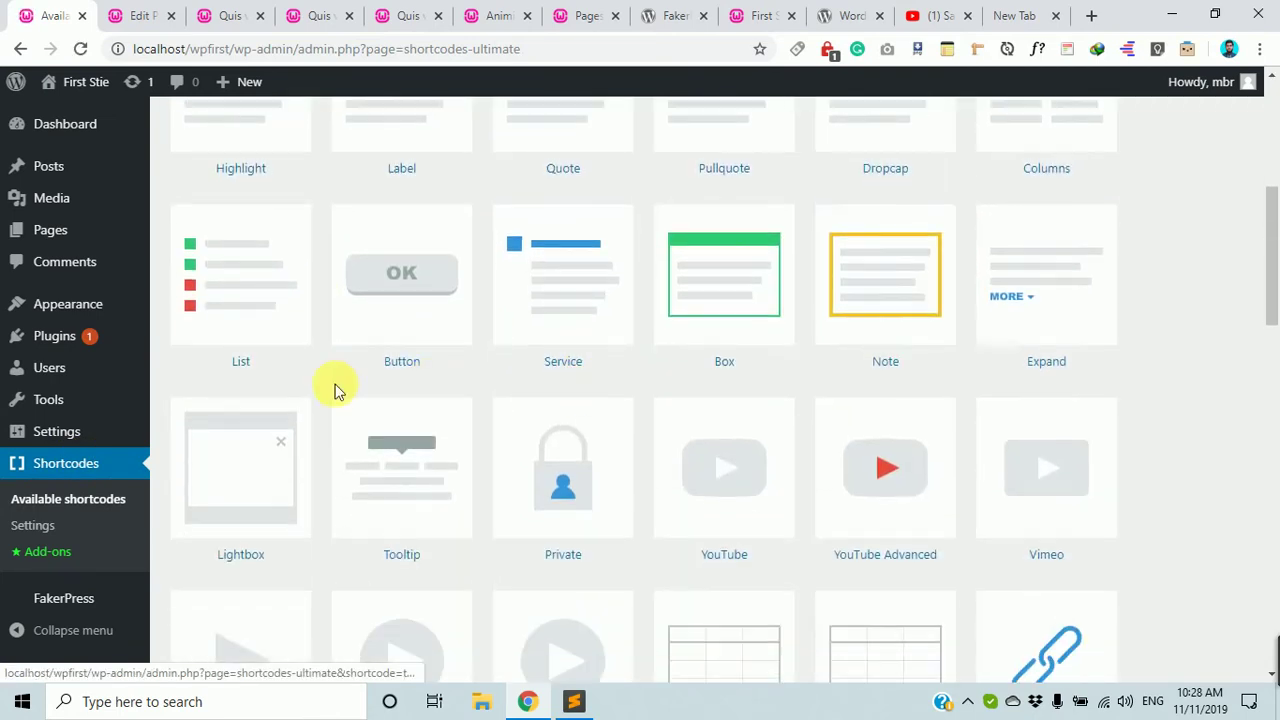
{"action": "scroll", "coordinate": [714, 377], "scroll_direction": "down", "scroll_amount": 4}
{"action": "scroll", "coordinate": [520, 410], "scroll_direction": "down", "scroll_amount": 10}
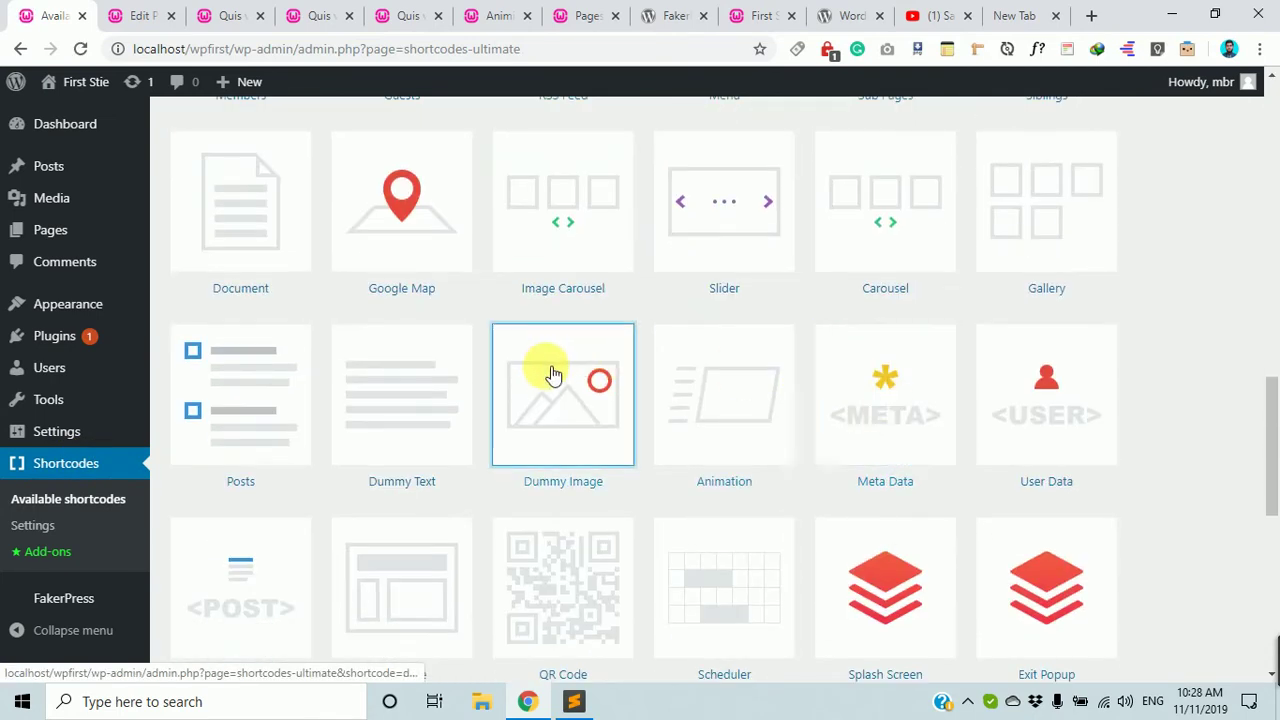
{"action": "scroll", "coordinate": [628, 448], "scroll_direction": "up", "scroll_amount": 15}
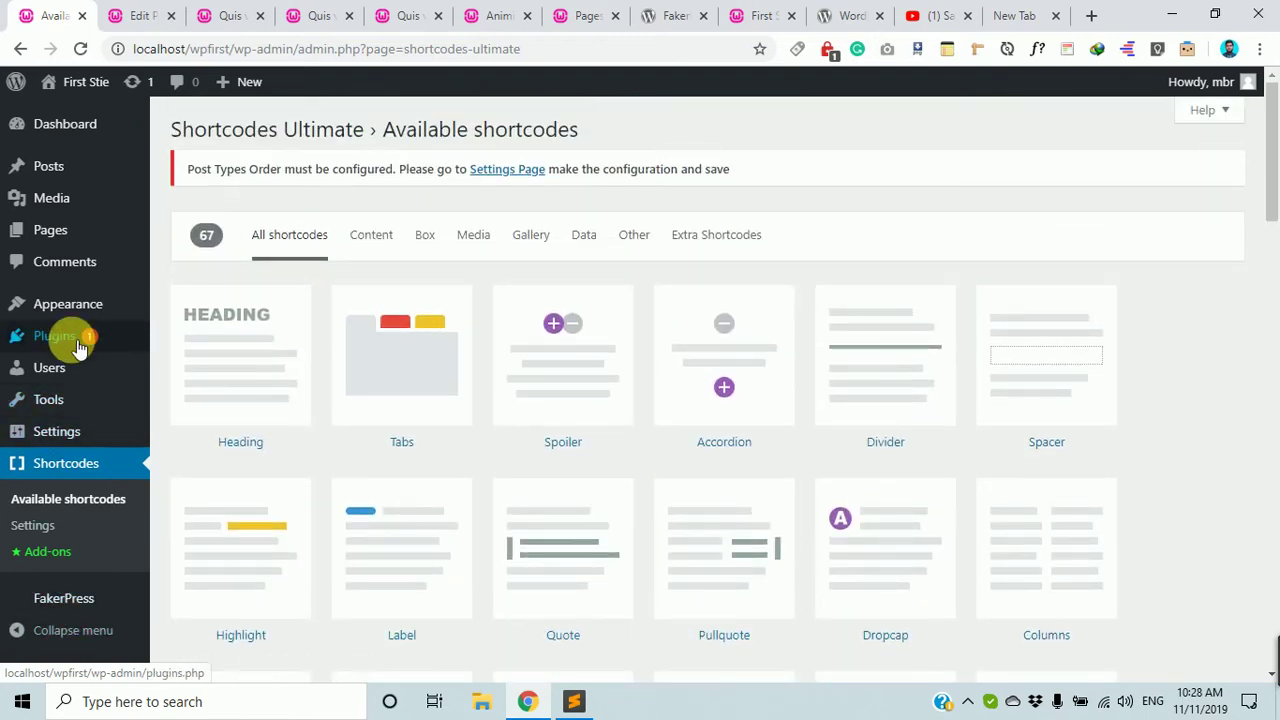
{"action": "mouse_move", "coordinate": [71, 337]}
{"action": "left_click", "coordinate": [202, 368]}
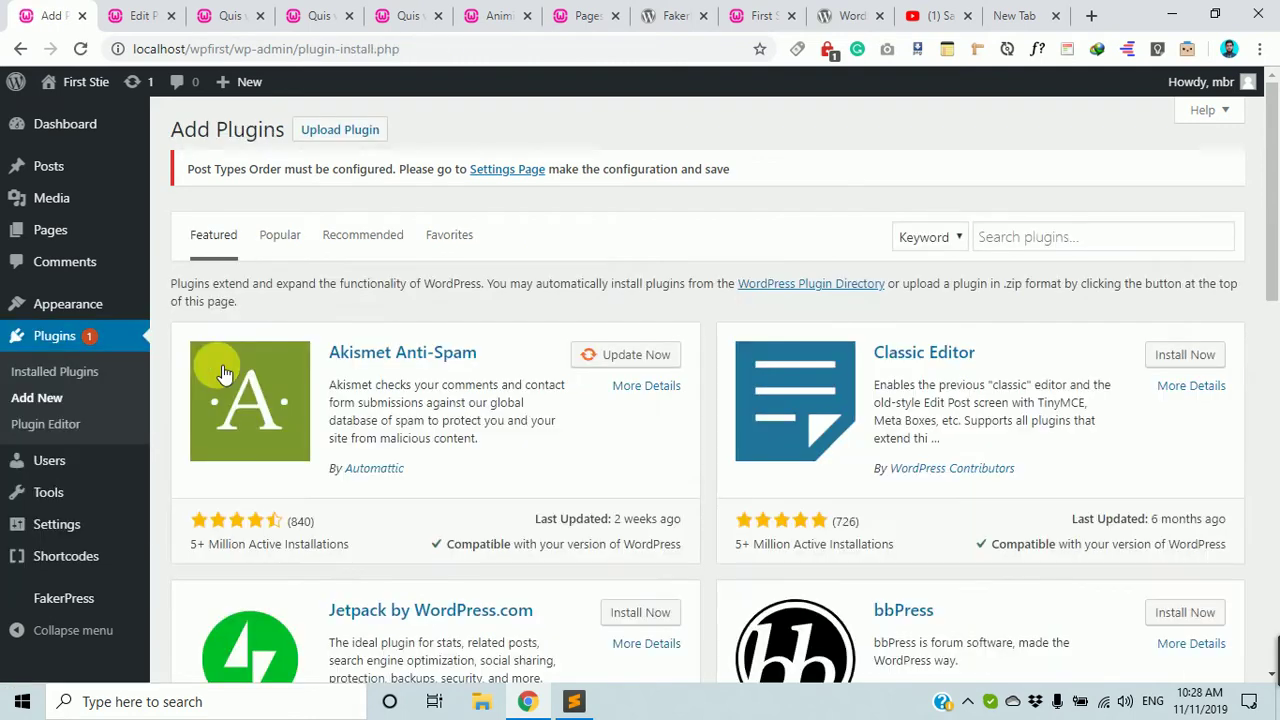
Search plugins for 'slider', install MetaSlider, and open Smart Slider 3 details in a new tab.
{"action": "left_click", "coordinate": [1052, 236]}
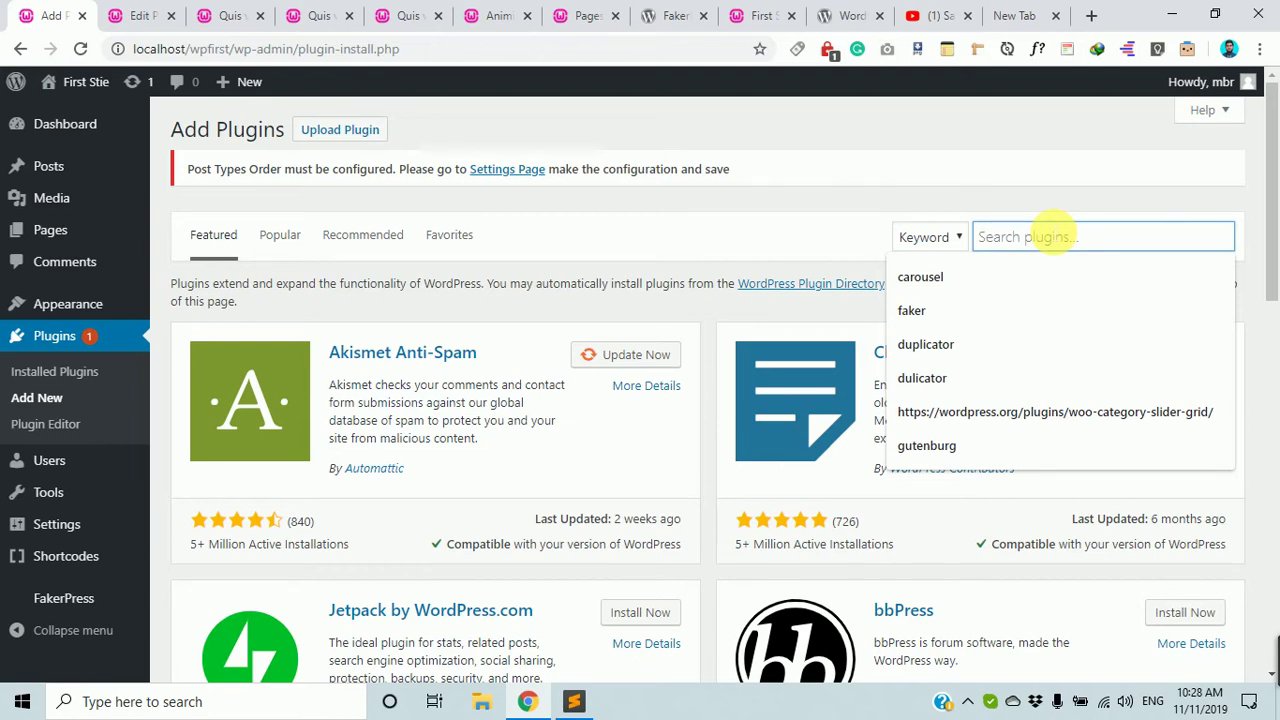
{"action": "type", "text": "slider"}
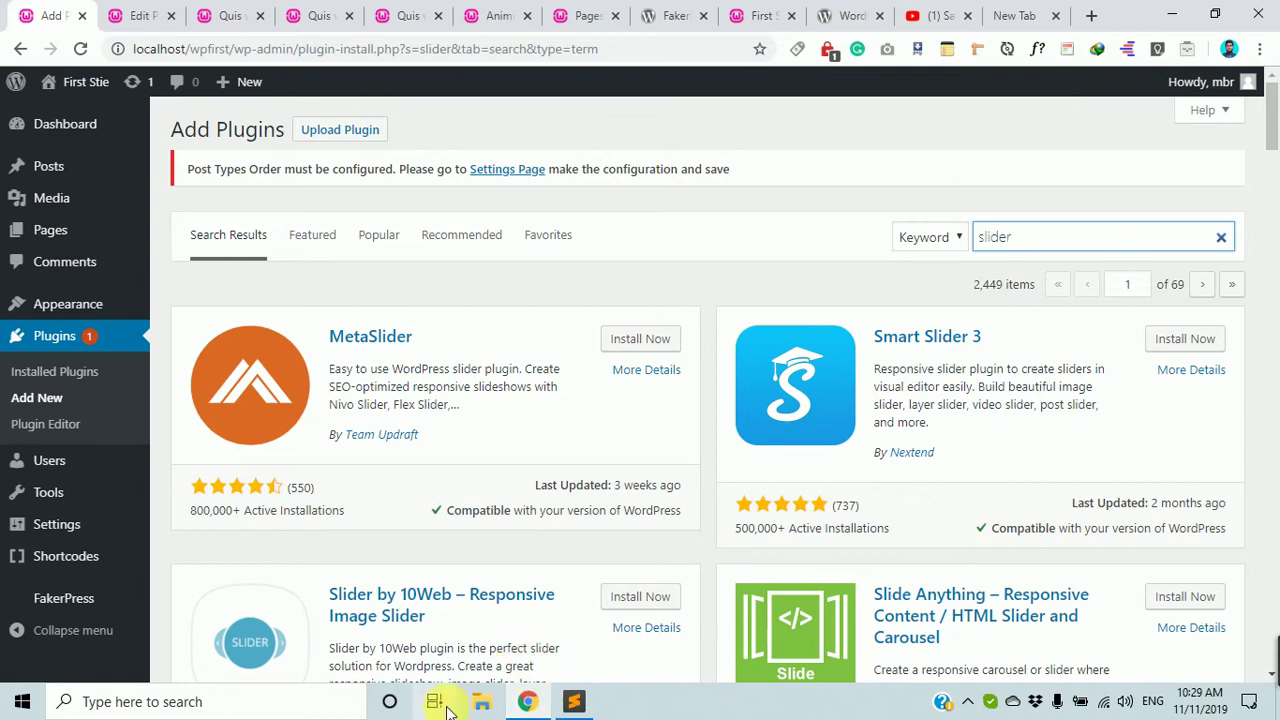
{"action": "left_click", "coordinate": [640, 339]}
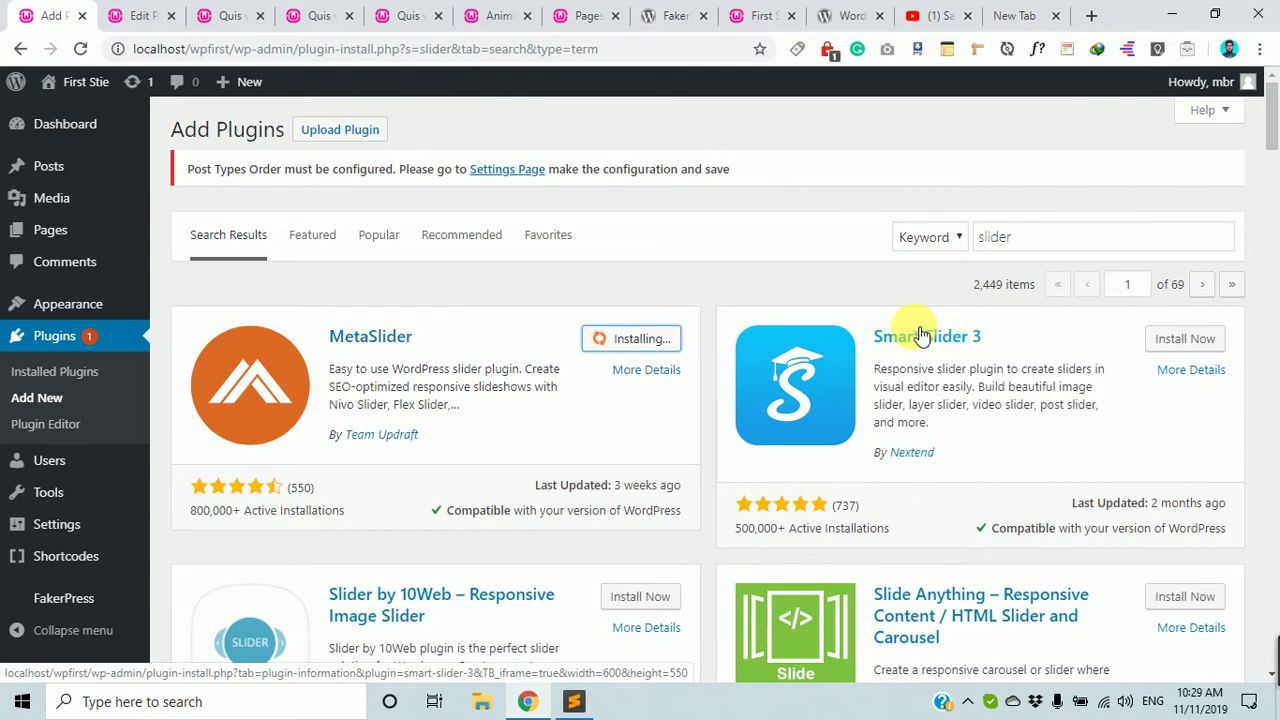
{"action": "middle_click", "coordinate": [922, 336]}
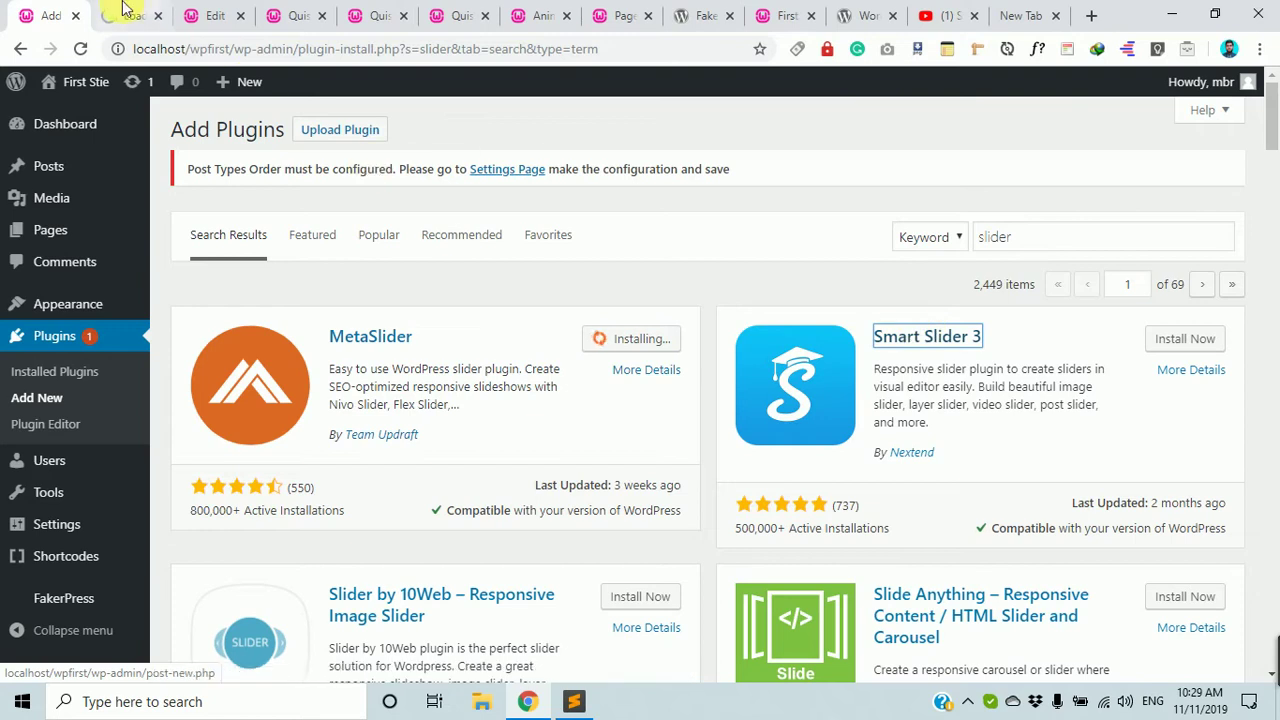
Google 'smart slider 3' in a fresh tab and open its WordPress.org plugin page, then return to Add Plugins.
{"action": "left_click", "coordinate": [125, 14]}
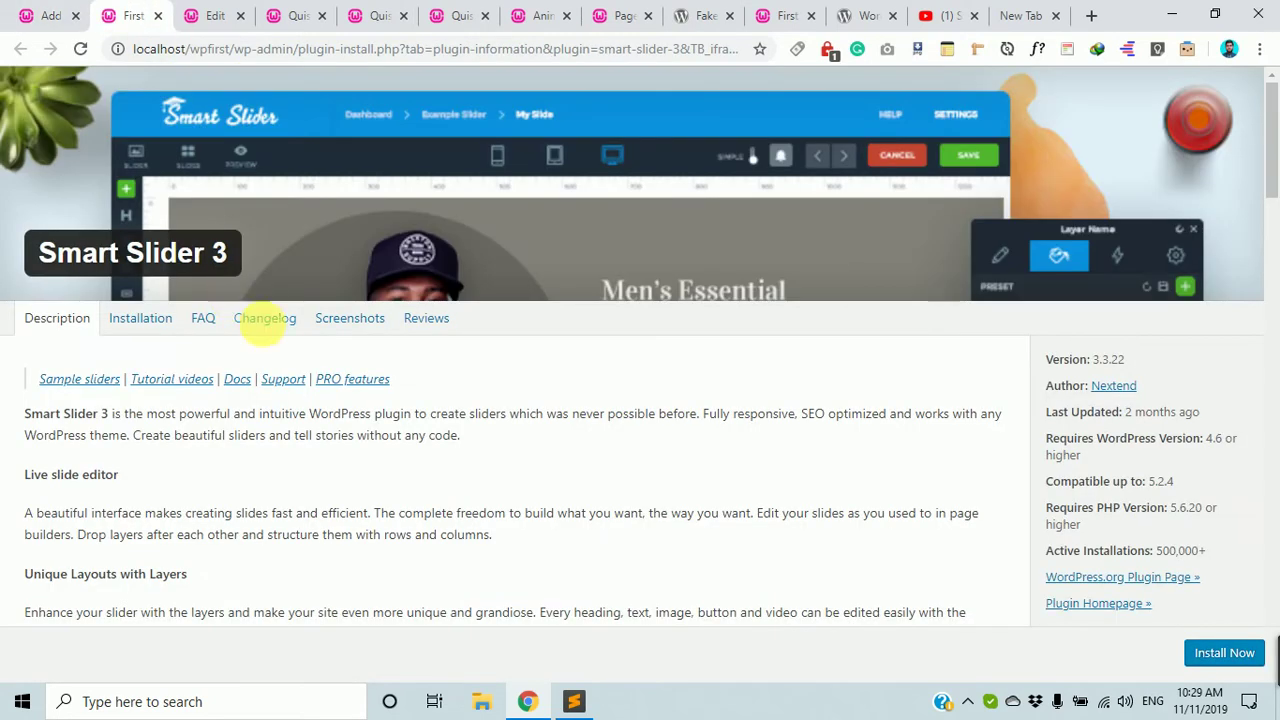
{"action": "scroll", "coordinate": [285, 419], "scroll_direction": "down", "scroll_amount": 1}
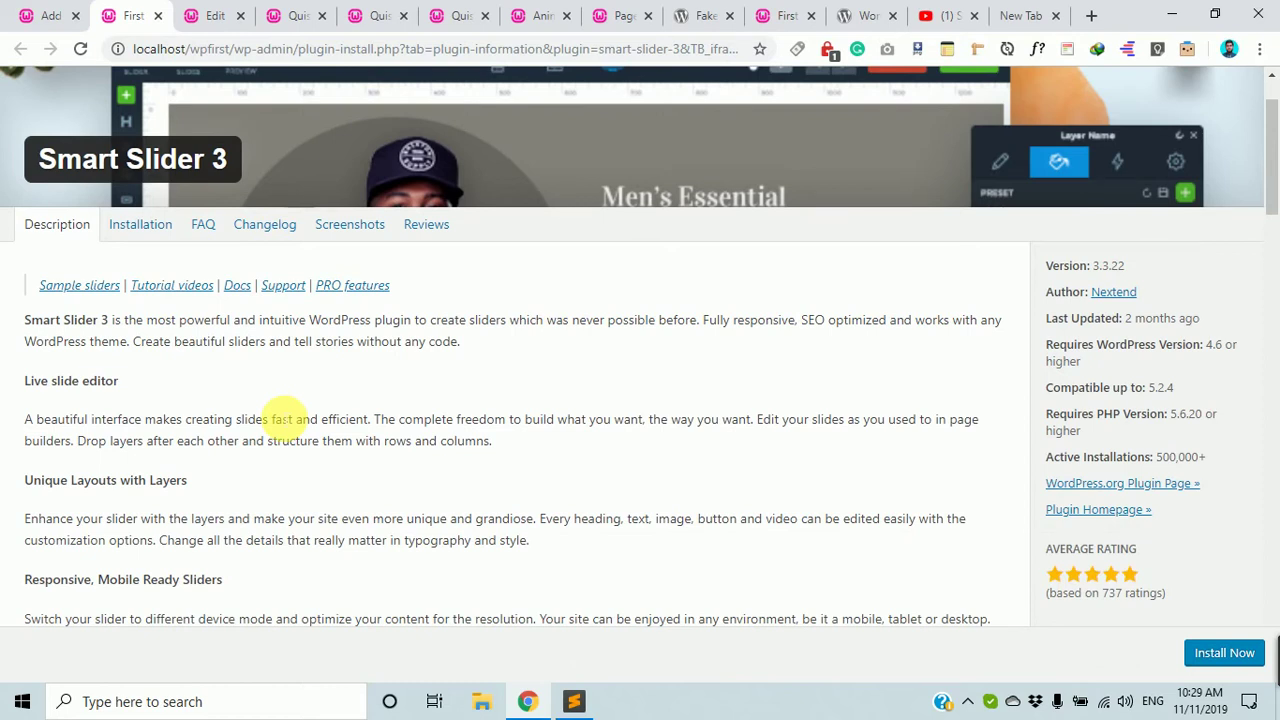
{"action": "left_click", "coordinate": [1091, 15]}
{"action": "type", "text": "slider"}
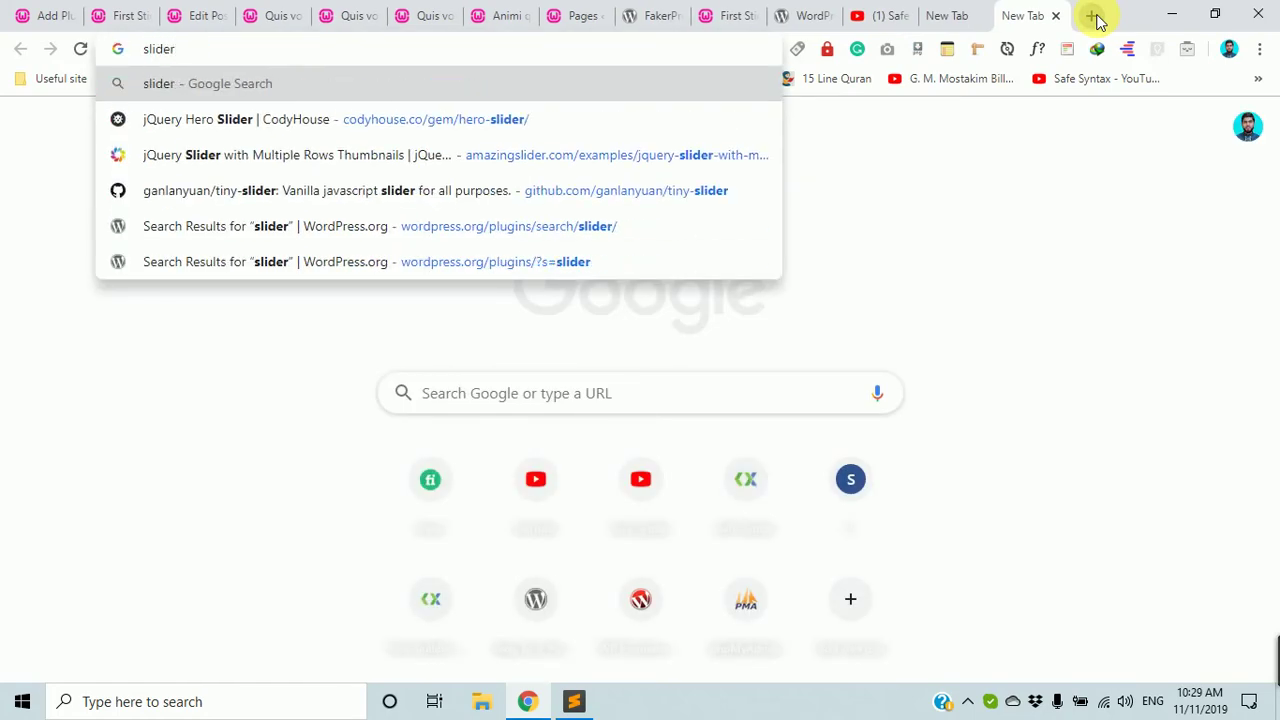
{"action": "key", "text": "BackSpace"}
{"action": "key", "text": "BackSpace"}
{"action": "key", "text": "BackSpace"}
{"action": "key", "text": "BackSpace"}
{"action": "key", "text": "BackSpace"}
{"action": "key", "text": "BackSpace"}
{"action": "type", "text": "smar"}
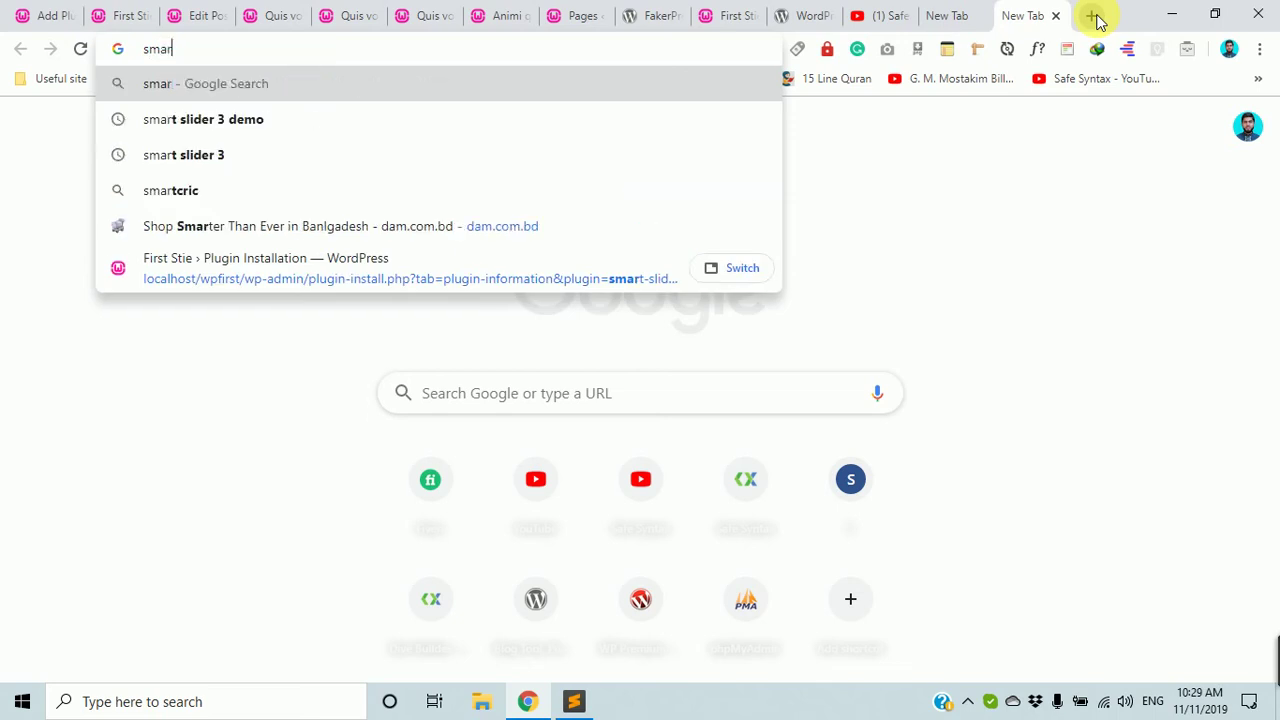
{"action": "type", "text": "t sl"}
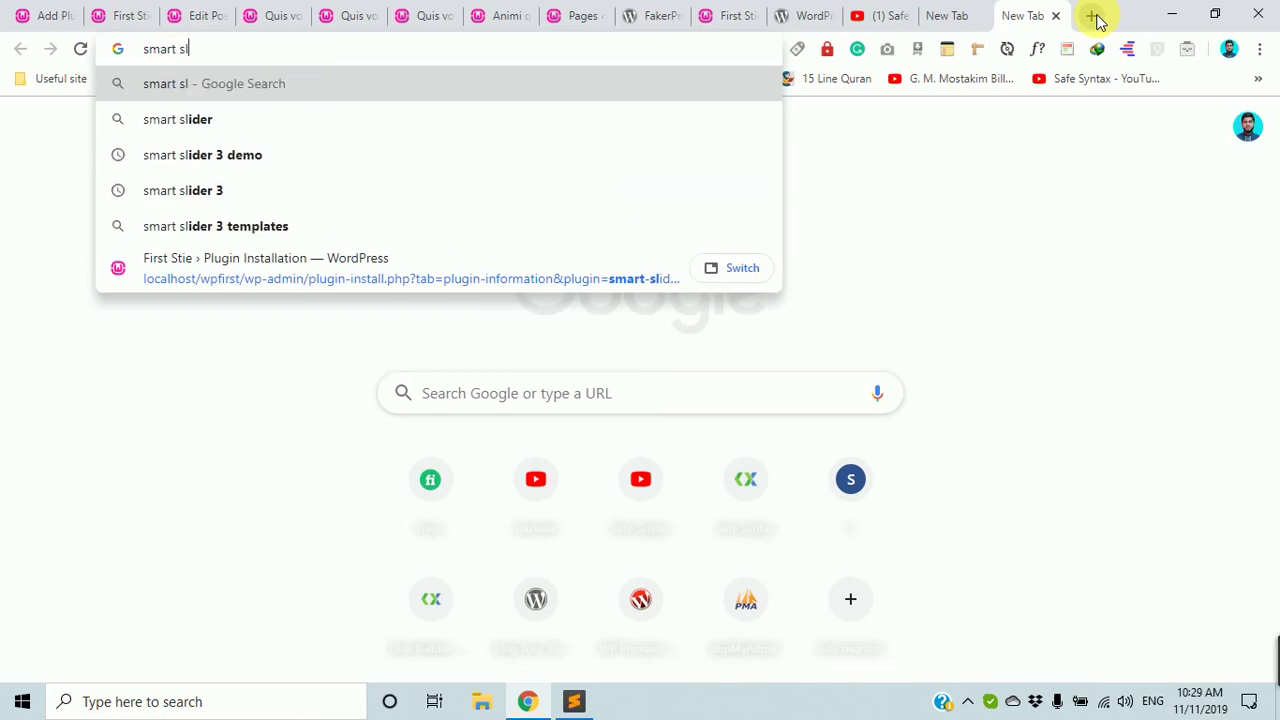
{"action": "type", "text": "ider "}
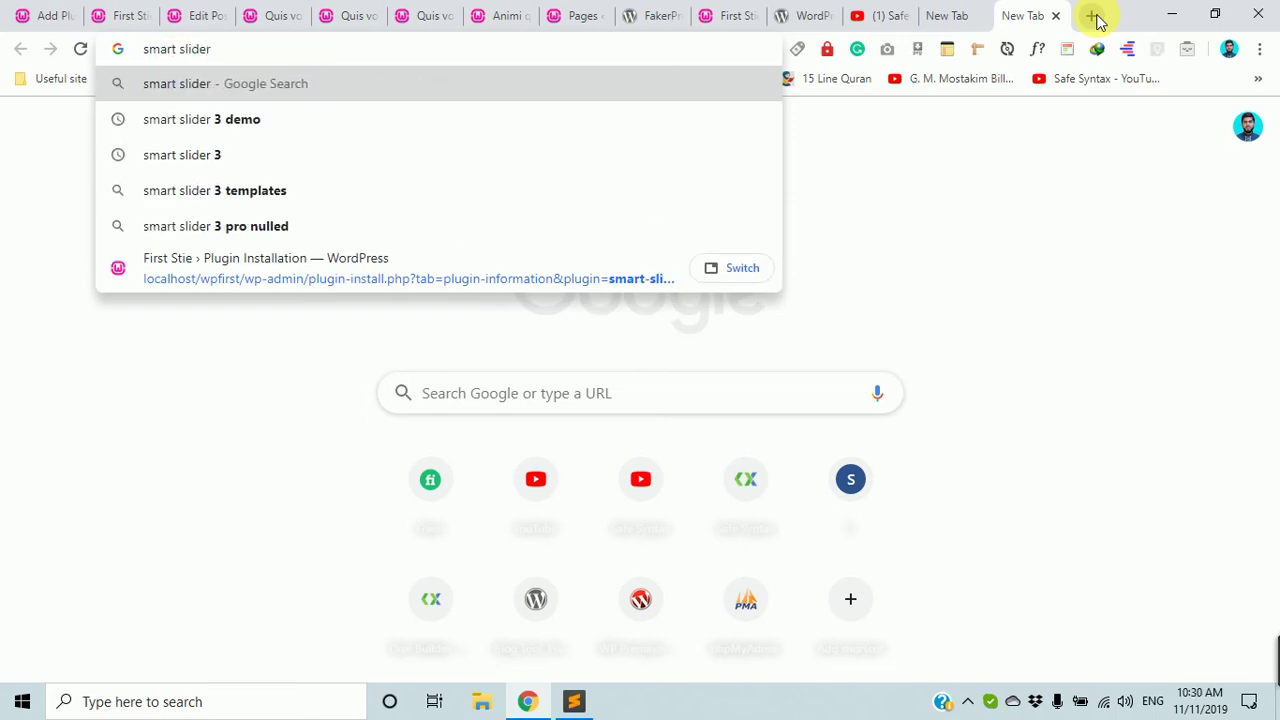
{"action": "type", "text": "3"}
{"action": "key", "text": "Return"}
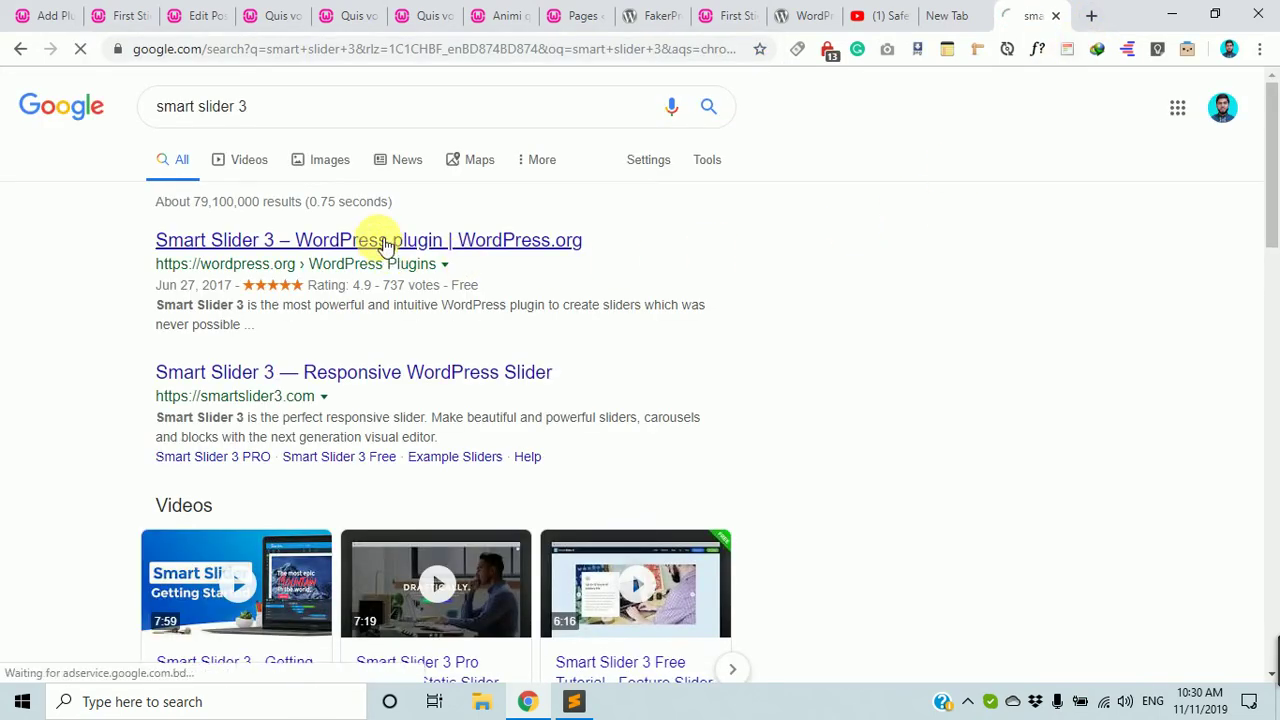
{"action": "left_click", "coordinate": [385, 243]}
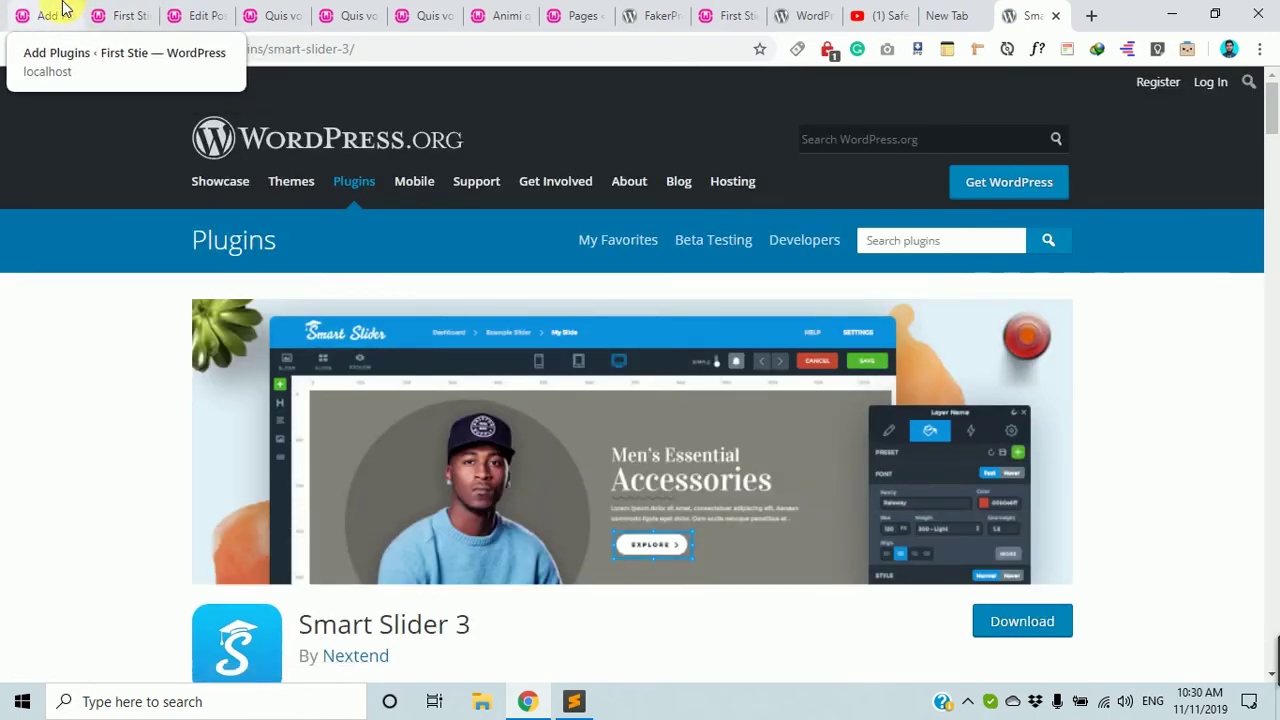
{"action": "left_click", "coordinate": [60, 14]}
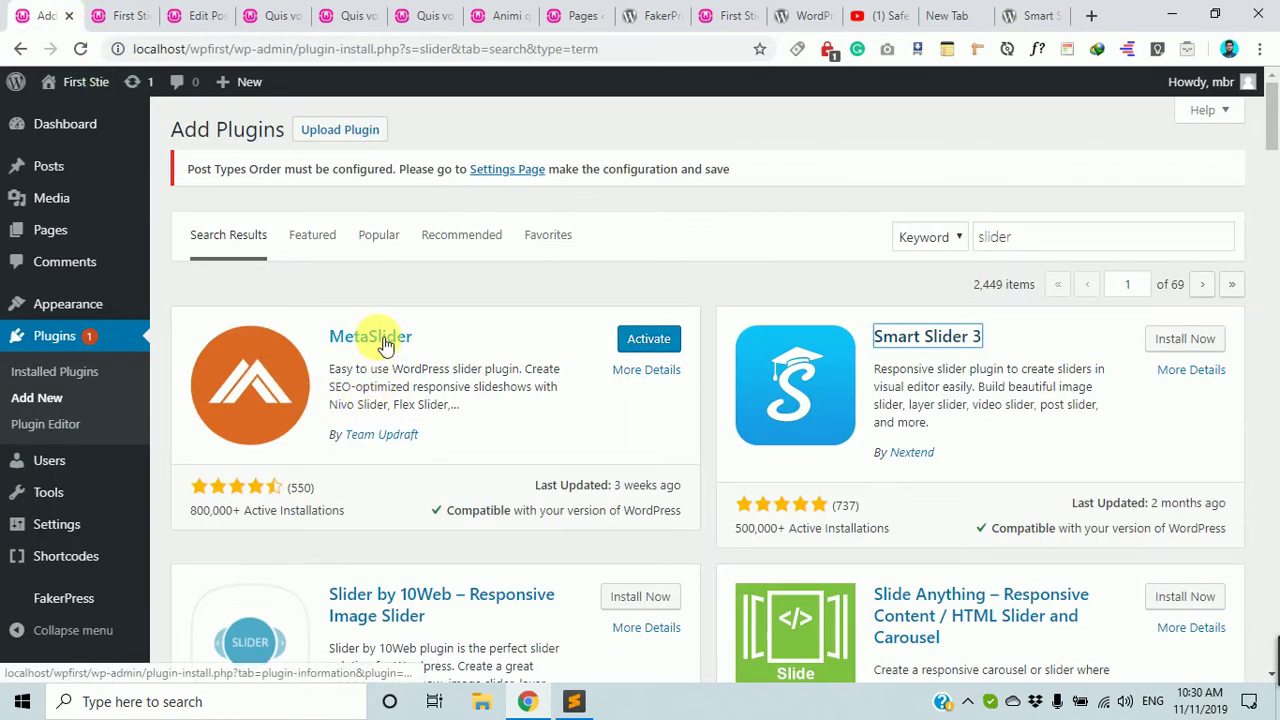
{"action": "scroll", "coordinate": [900, 440], "scroll_direction": "down", "scroll_amount": 3}
{"action": "scroll", "coordinate": [945, 470], "scroll_direction": "down", "scroll_amount": 14}
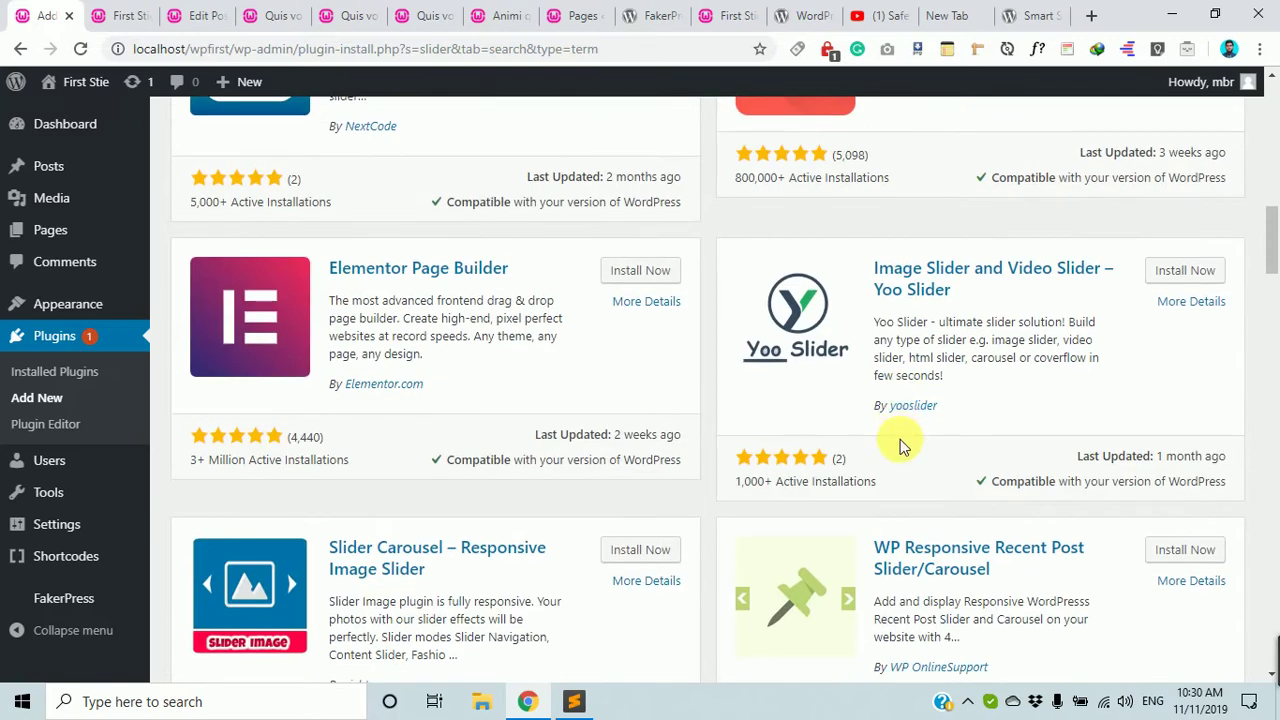
{"action": "scroll", "coordinate": [885, 530], "scroll_direction": "up", "scroll_amount": 9}
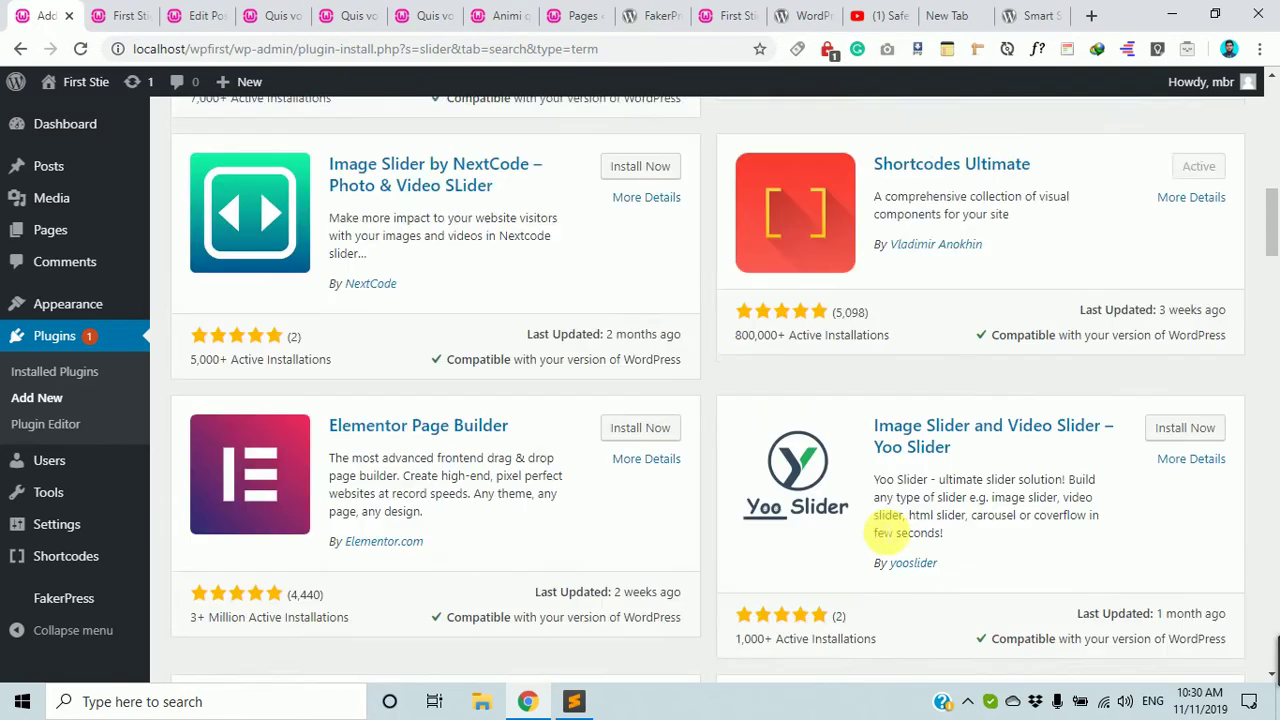
{"action": "scroll", "coordinate": [879, 531], "scroll_direction": "up", "scroll_amount": 4}
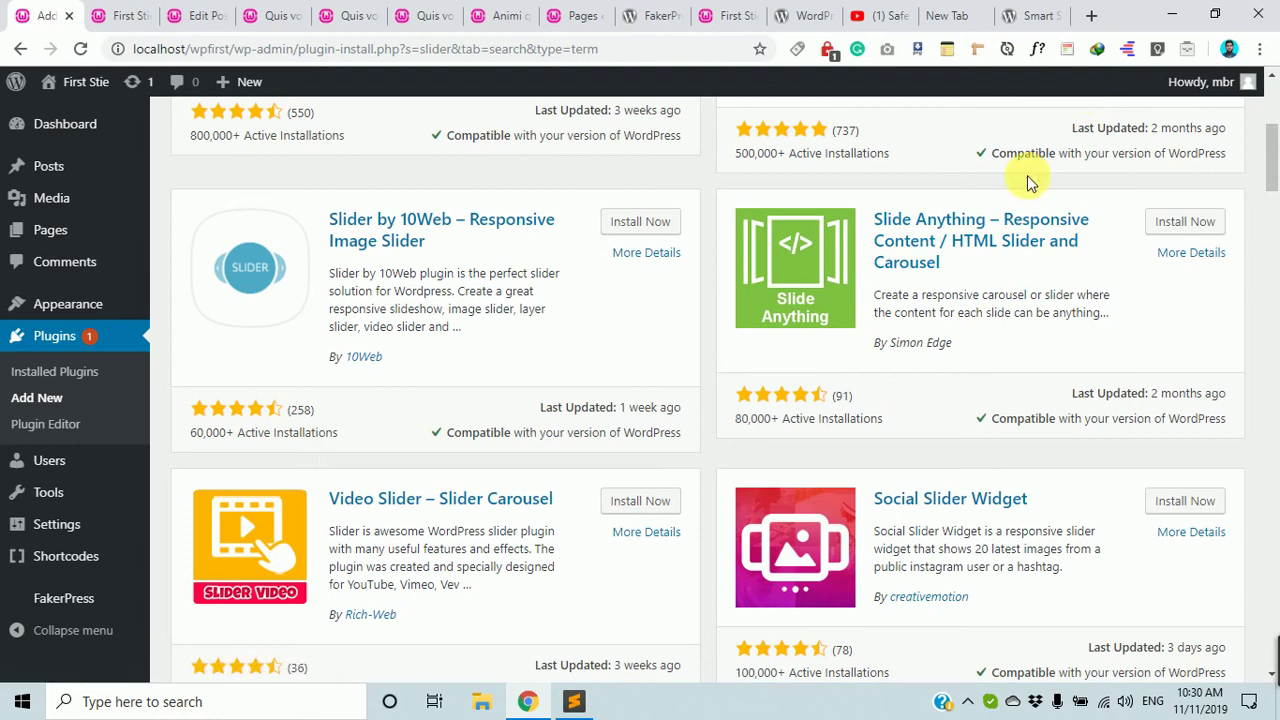
{"action": "scroll", "coordinate": [580, 309], "scroll_direction": "up", "scroll_amount": 4}
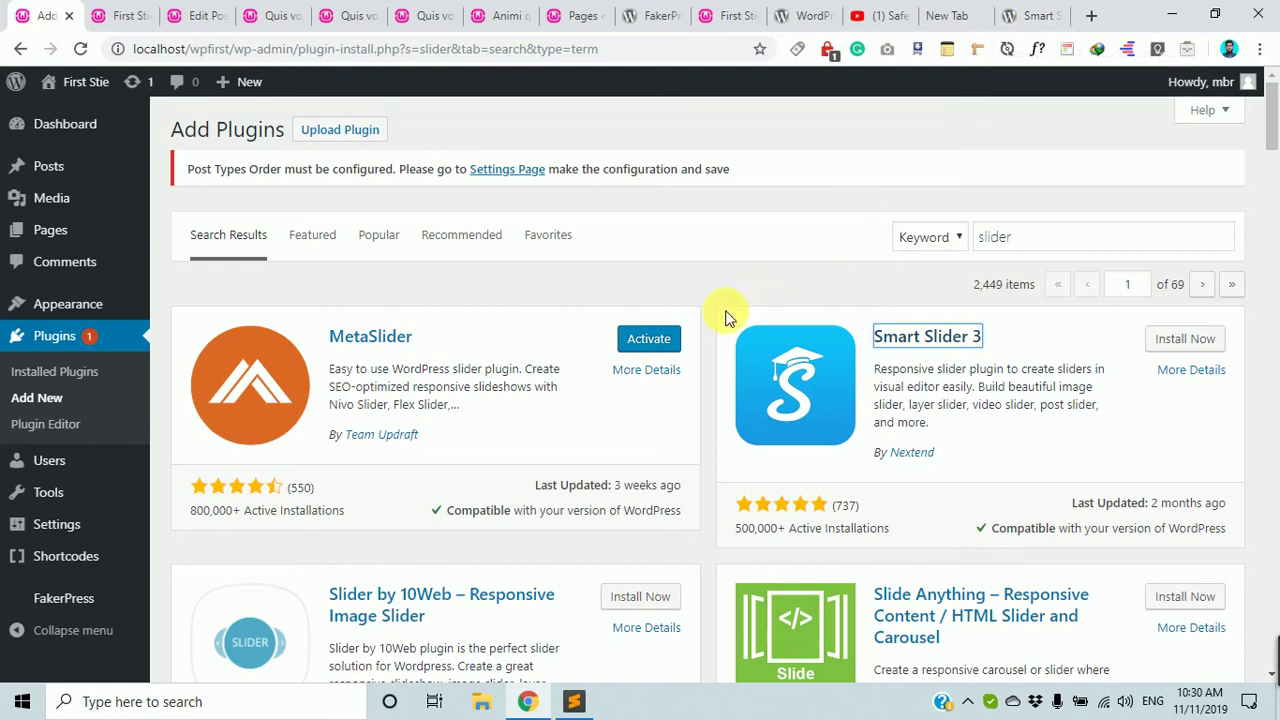
Activate MetaSlider and close its 'Check out what's new!' popup.
{"action": "left_click", "coordinate": [659, 341]}
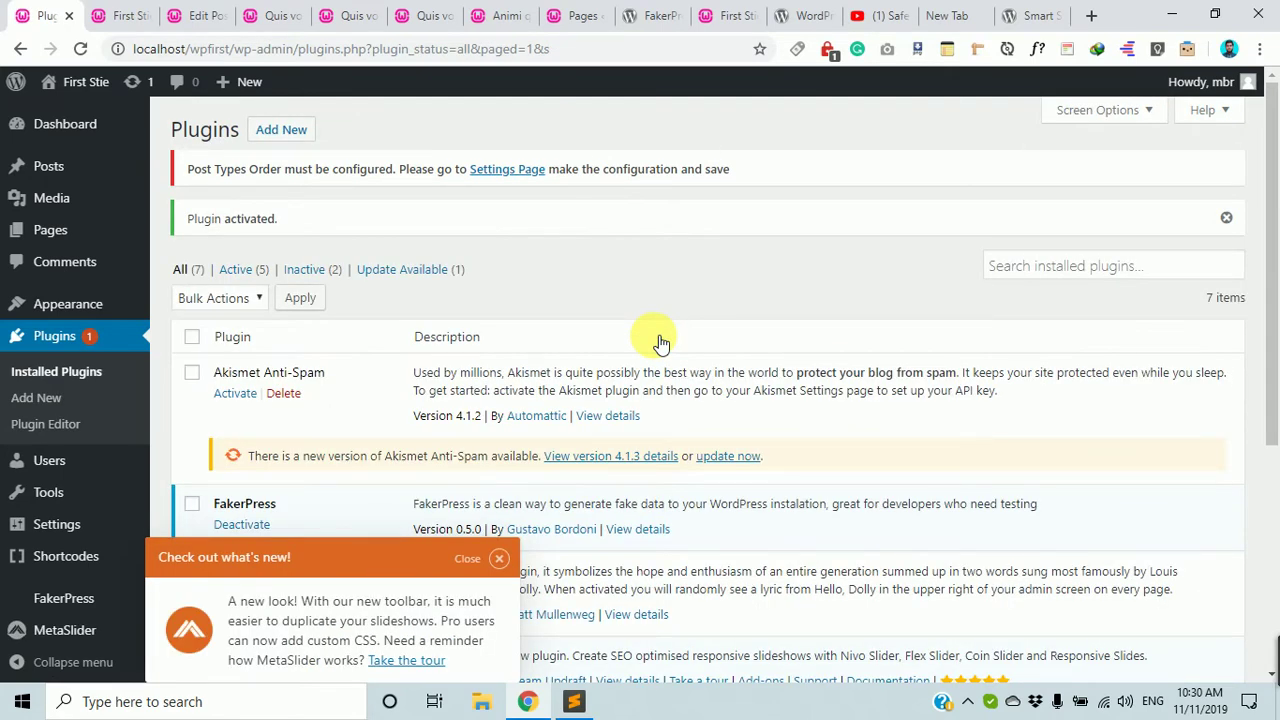
{"action": "left_click", "coordinate": [499, 559]}
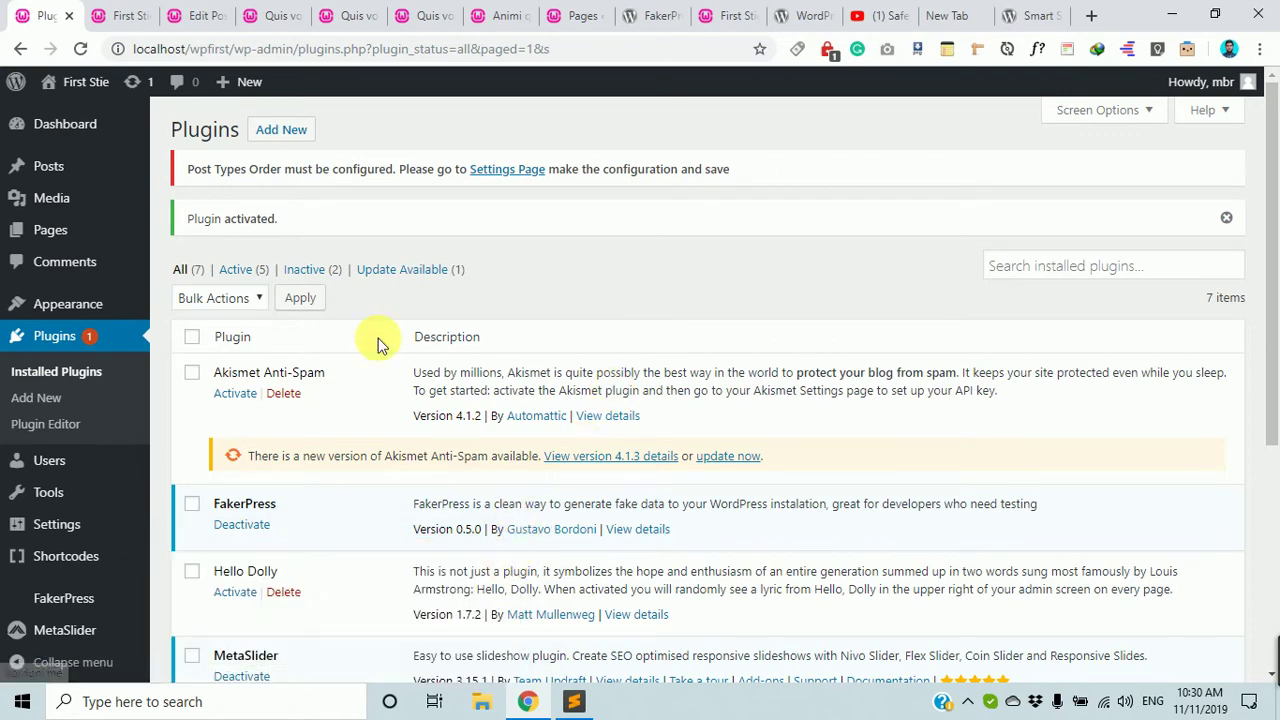
Look over the Smart Slider 3 WordPress.org page, then search Google for 'smart slider 3'.
{"action": "left_click", "coordinate": [1030, 15]}
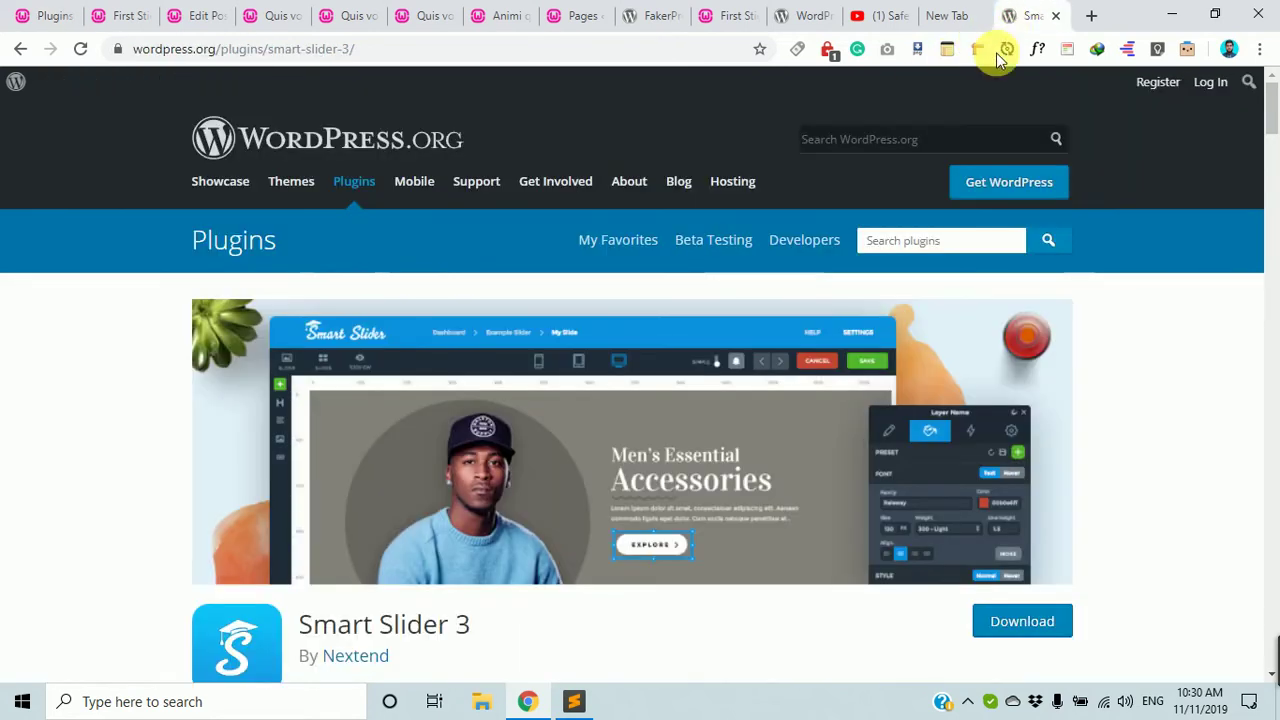
{"action": "scroll", "coordinate": [857, 394], "scroll_direction": "down", "scroll_amount": 5}
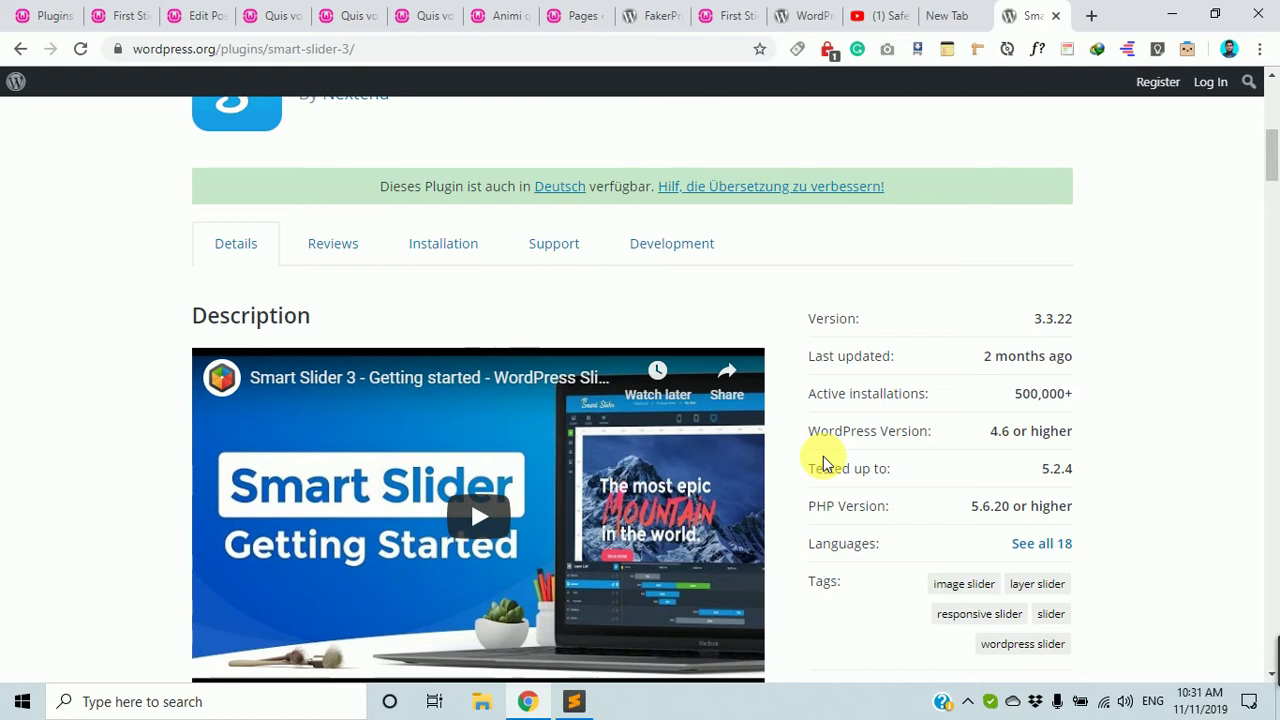
{"action": "scroll", "coordinate": [851, 437], "scroll_direction": "up", "scroll_amount": 5}
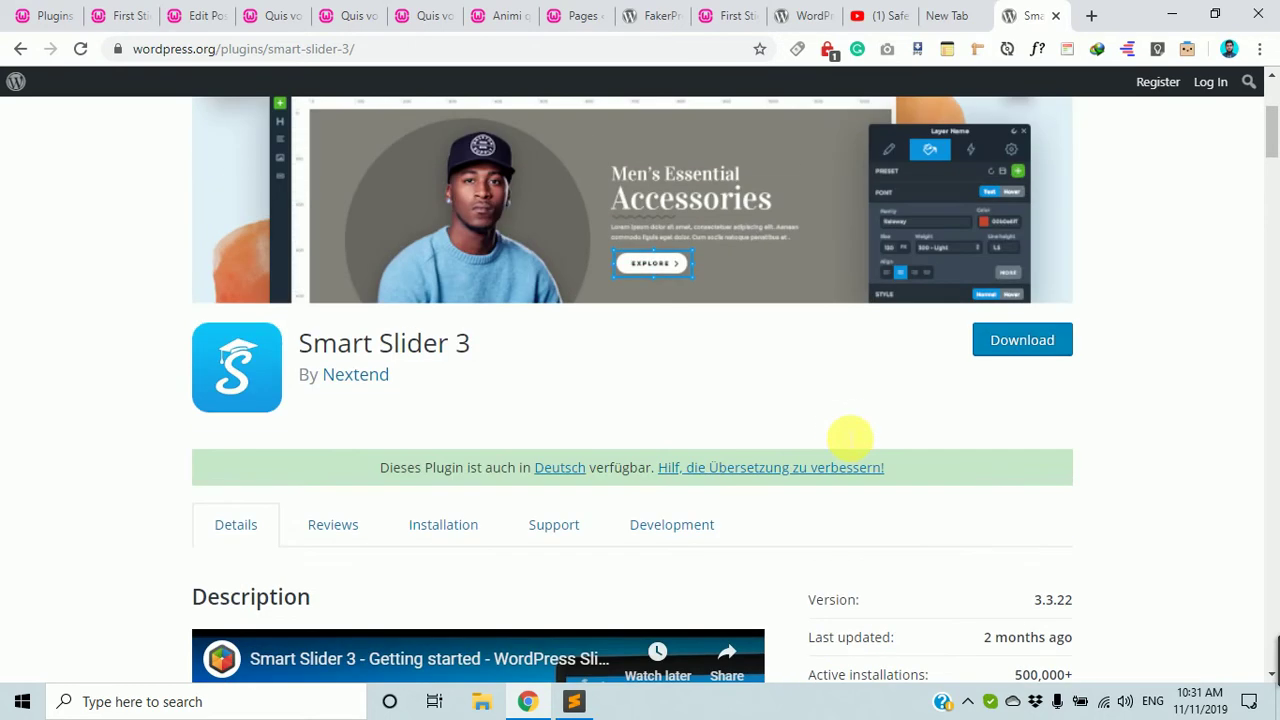
{"action": "scroll", "coordinate": [480, 329], "scroll_direction": "down", "scroll_amount": 2}
{"action": "scroll", "coordinate": [480, 329], "scroll_direction": "up", "scroll_amount": 2}
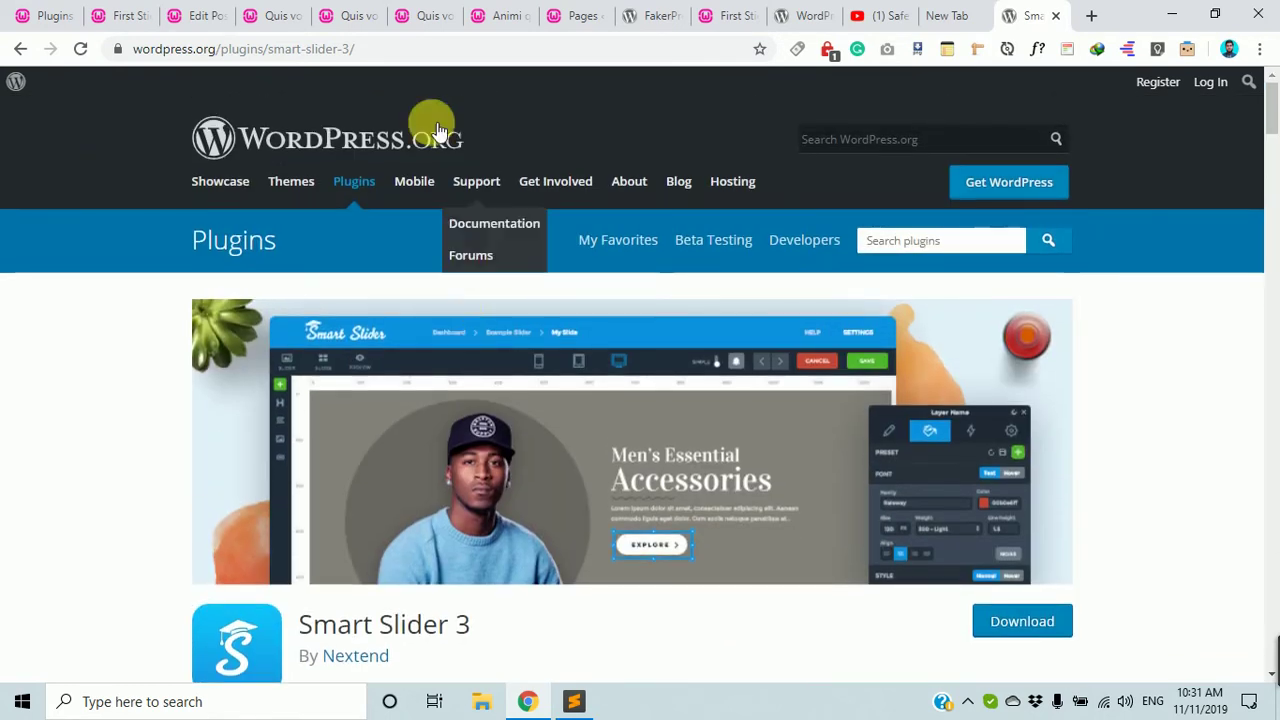
{"action": "left_click", "coordinate": [385, 49]}
{"action": "type", "text": "sma"}
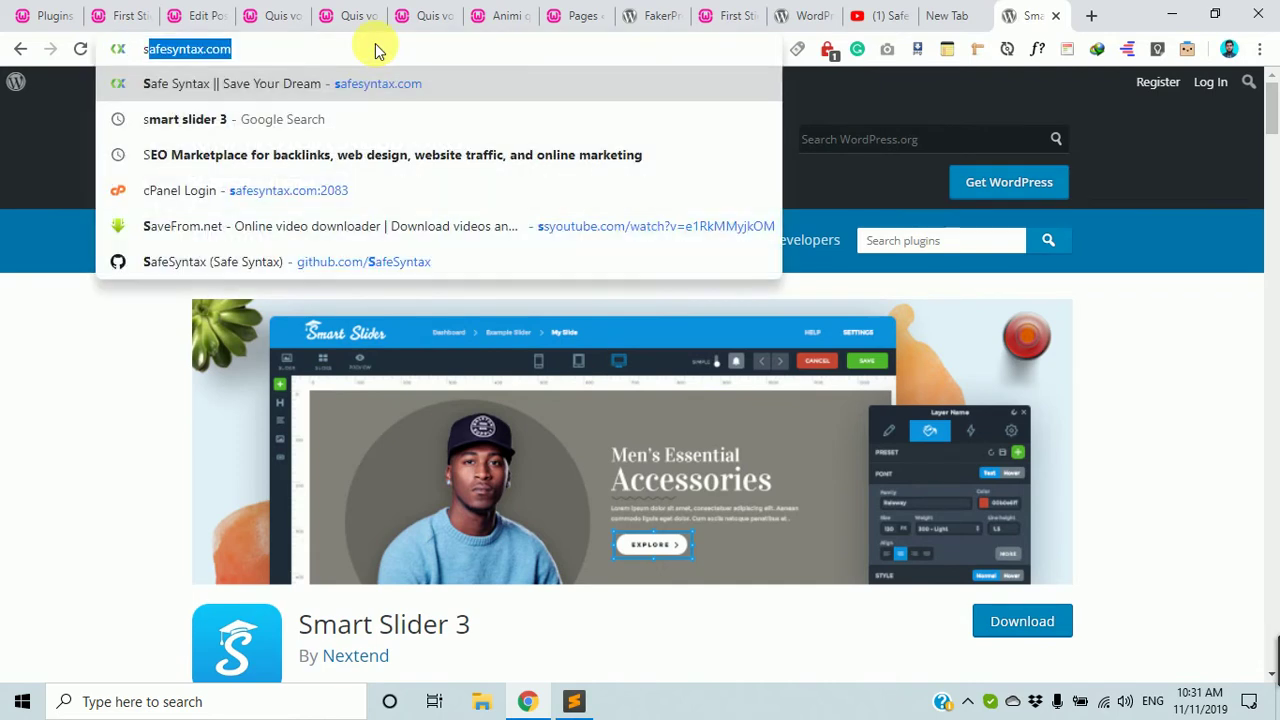
{"action": "type", "text": "r"}
{"action": "key", "text": "Return"}
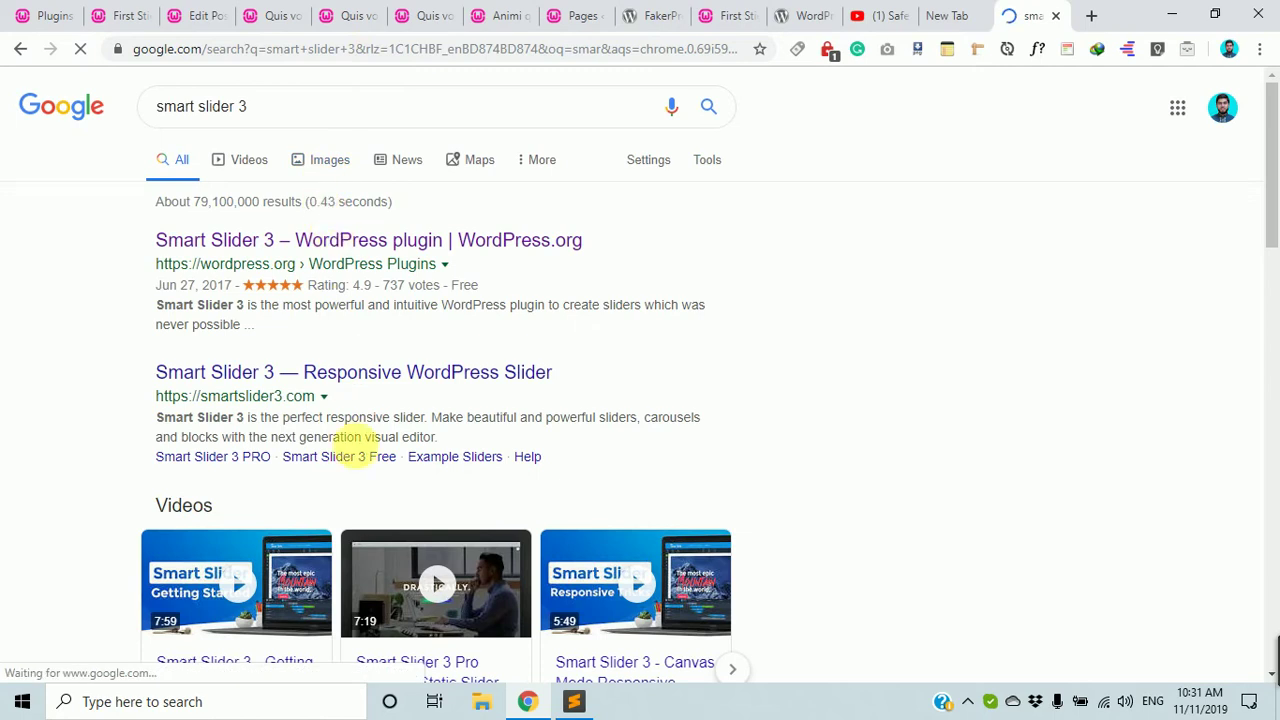
Open the official smartslider3.com site from the search results.
{"action": "left_click", "coordinate": [340, 368]}
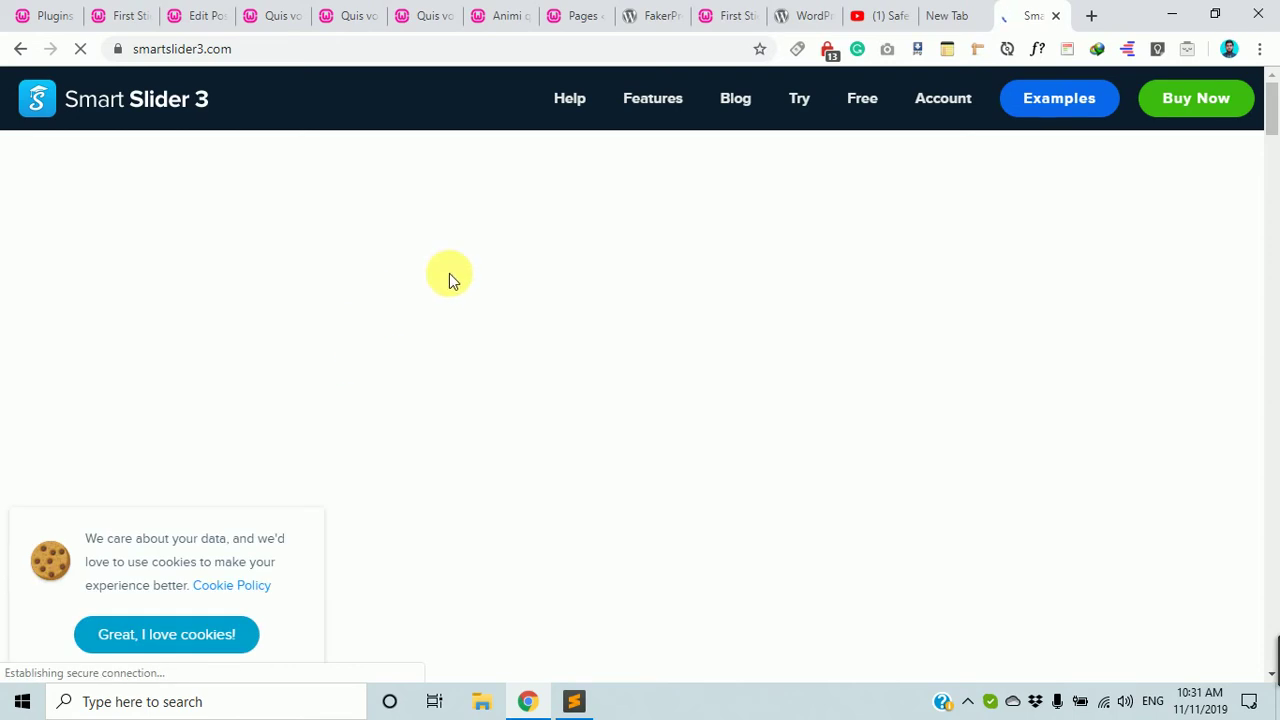
{"action": "scroll", "coordinate": [856, 318], "scroll_direction": "down", "scroll_amount": 5}
{"action": "scroll", "coordinate": [856, 318], "scroll_direction": "down", "scroll_amount": 6}
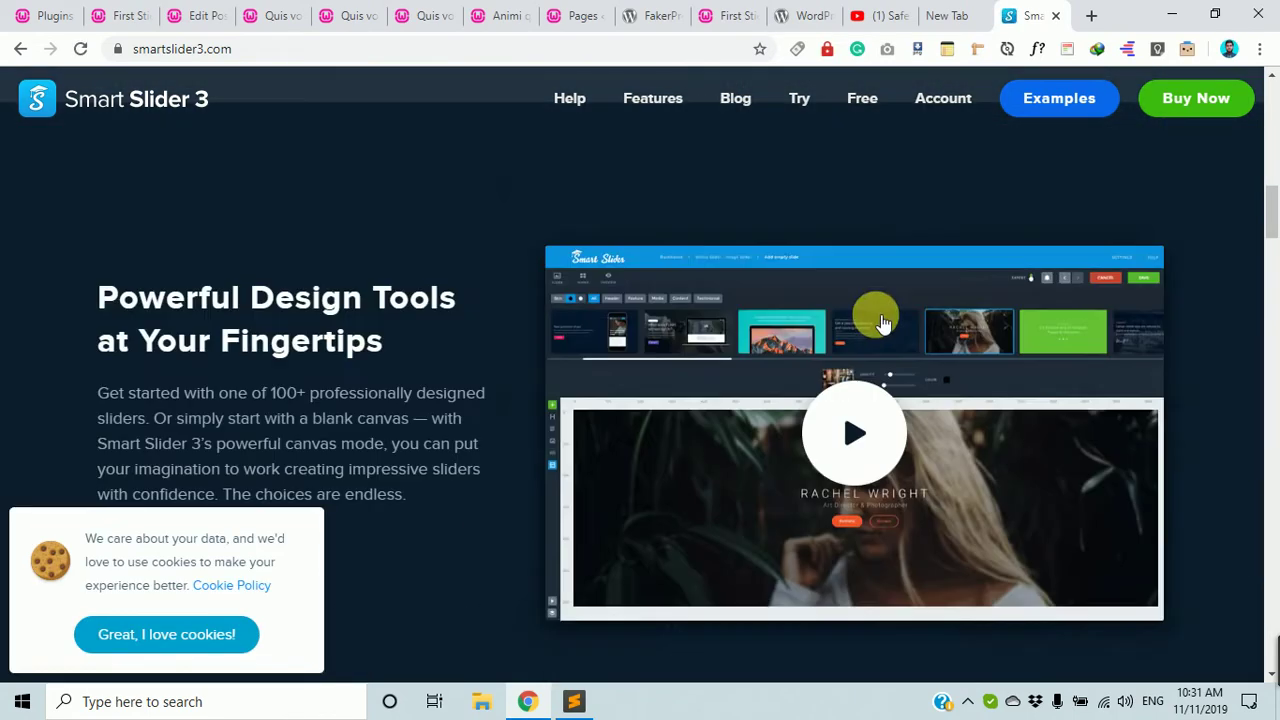
{"action": "scroll", "coordinate": [871, 314], "scroll_direction": "up", "scroll_amount": 4}
{"action": "scroll", "coordinate": [948, 226], "scroll_direction": "down", "scroll_amount": 6}
{"action": "scroll", "coordinate": [891, 337], "scroll_direction": "up", "scroll_amount": 2}
{"action": "scroll", "coordinate": [878, 302], "scroll_direction": "up", "scroll_amount": 1}
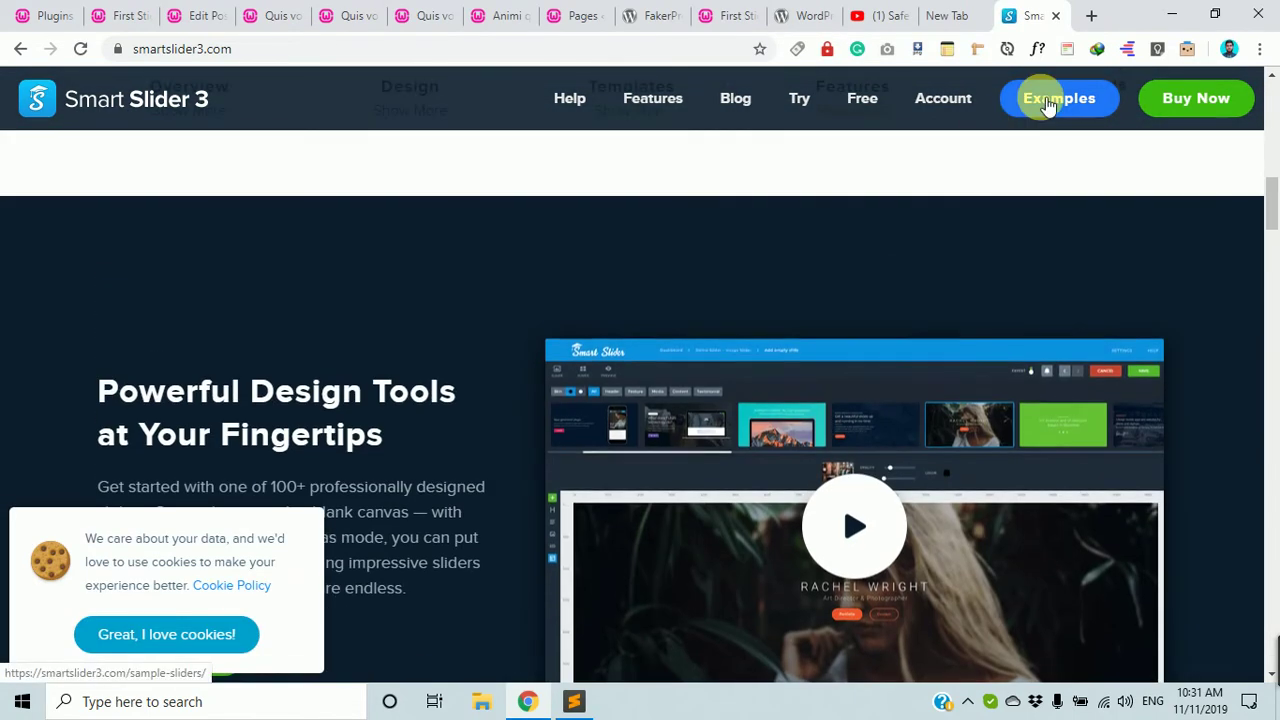
Open and browse the Example Sliders gallery.
{"action": "left_click", "coordinate": [1047, 103]}
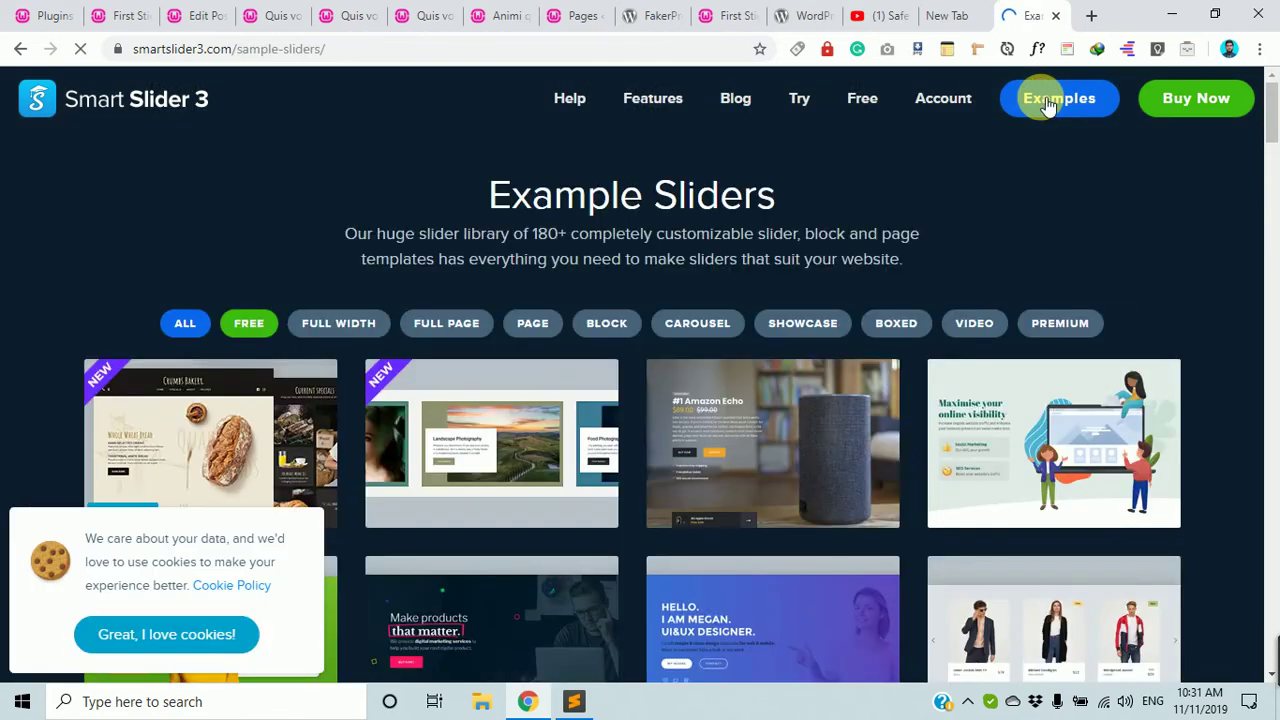
{"action": "scroll", "coordinate": [822, 360], "scroll_direction": "down", "scroll_amount": 3}
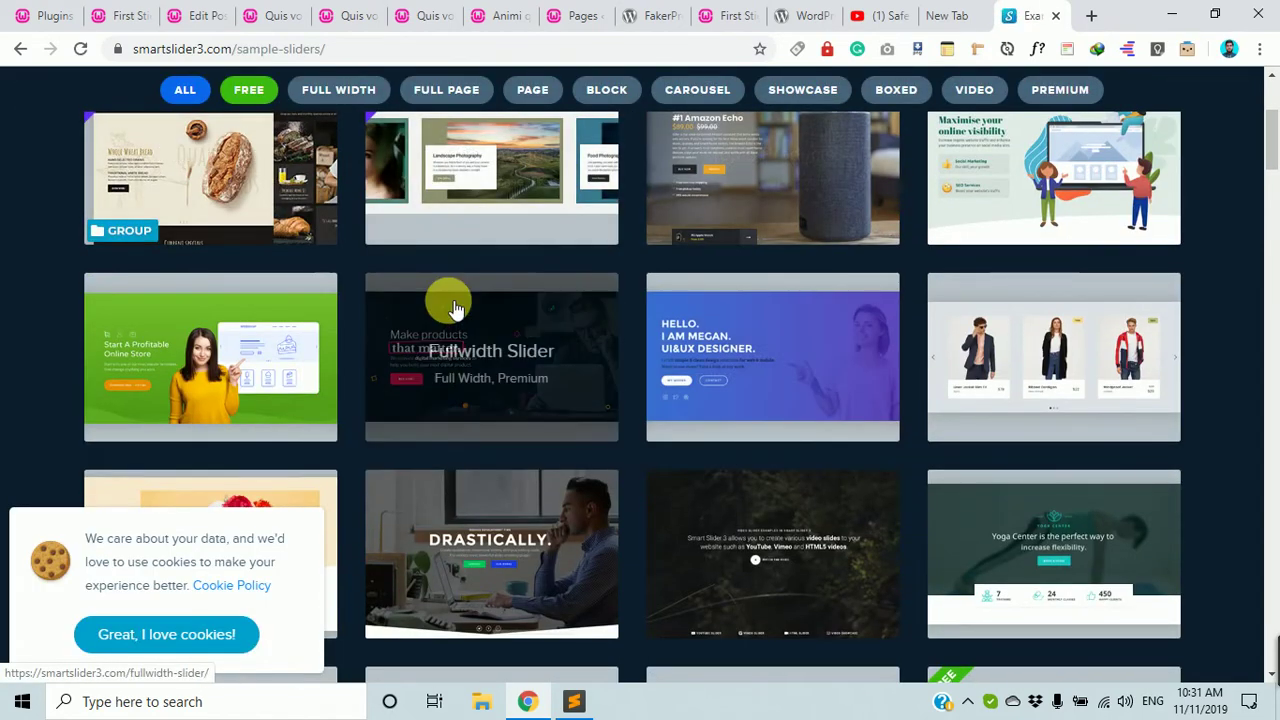
{"action": "scroll", "coordinate": [443, 300], "scroll_direction": "down", "scroll_amount": 10}
{"action": "scroll", "coordinate": [800, 438], "scroll_direction": "down", "scroll_amount": 15}
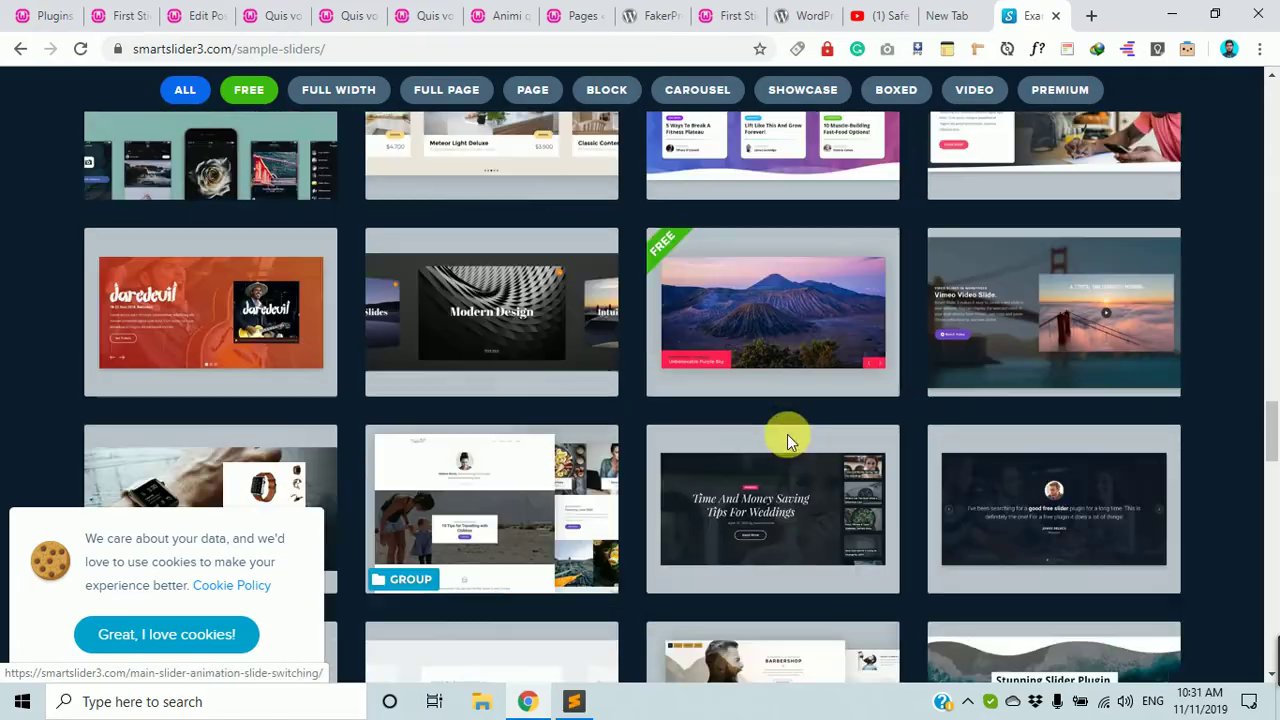
{"action": "scroll", "coordinate": [667, 428], "scroll_direction": "down", "scroll_amount": 15}
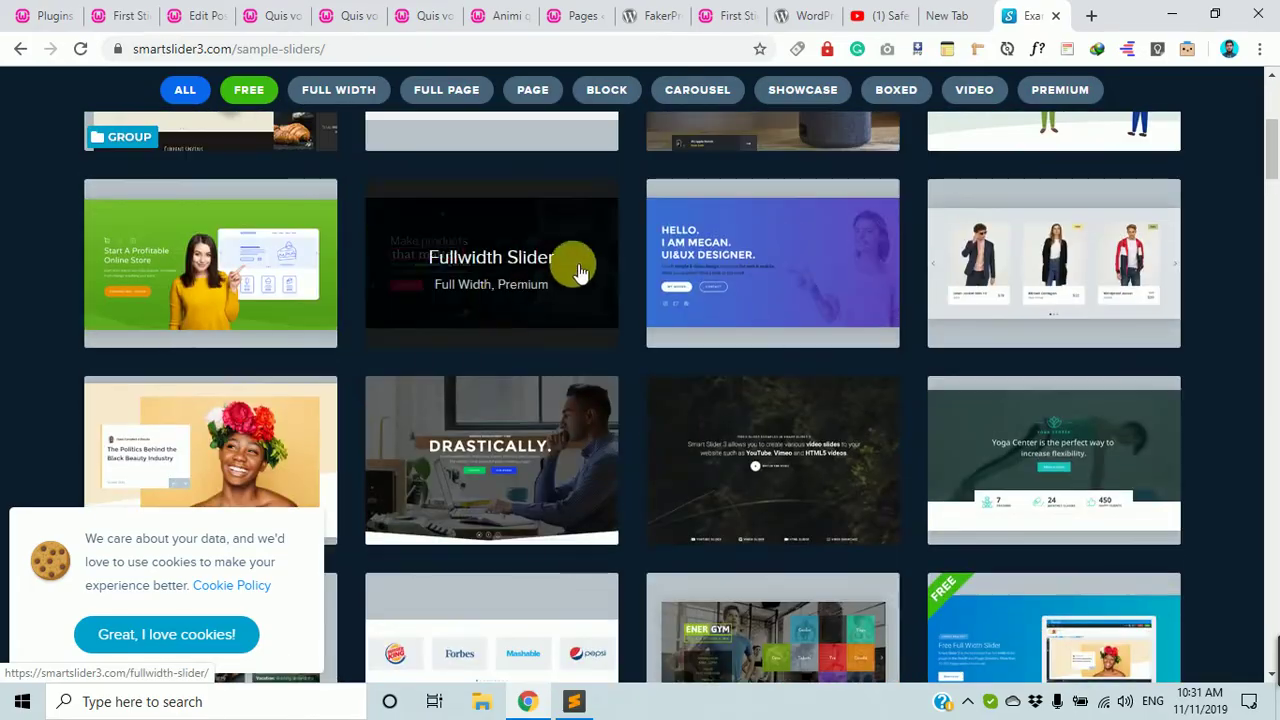
{"action": "scroll", "coordinate": [491, 327], "scroll_direction": "up", "scroll_amount": 4}
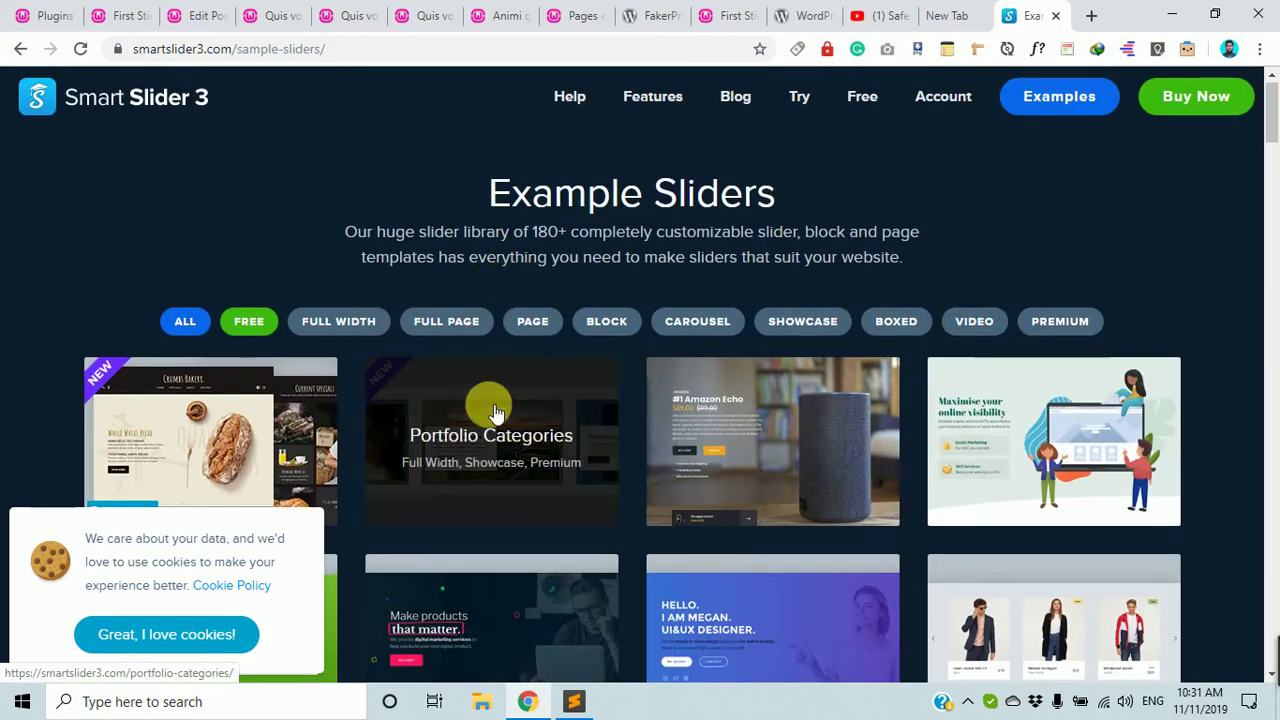
Filter the example sliders to FREE, then to FULL WIDTH.
{"action": "left_click", "coordinate": [251, 328]}
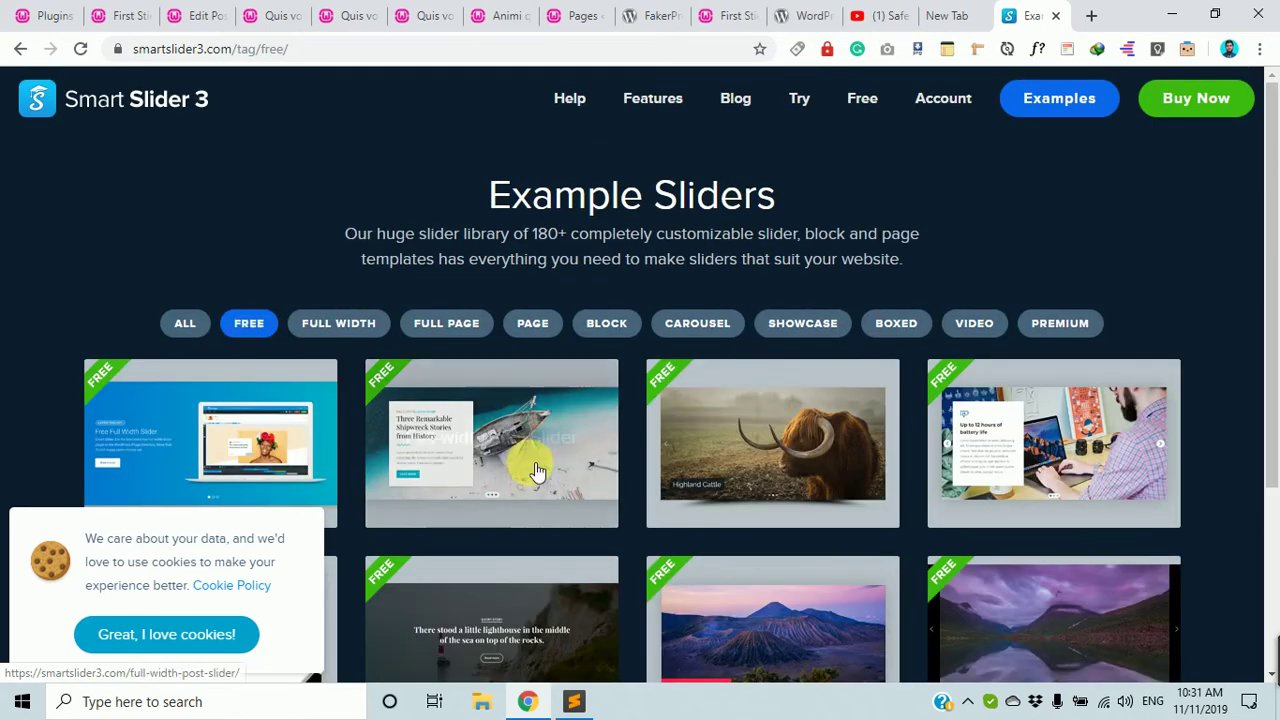
{"action": "scroll", "coordinate": [600, 462], "scroll_direction": "down", "scroll_amount": 3}
{"action": "scroll", "coordinate": [1008, 515], "scroll_direction": "up", "scroll_amount": 3}
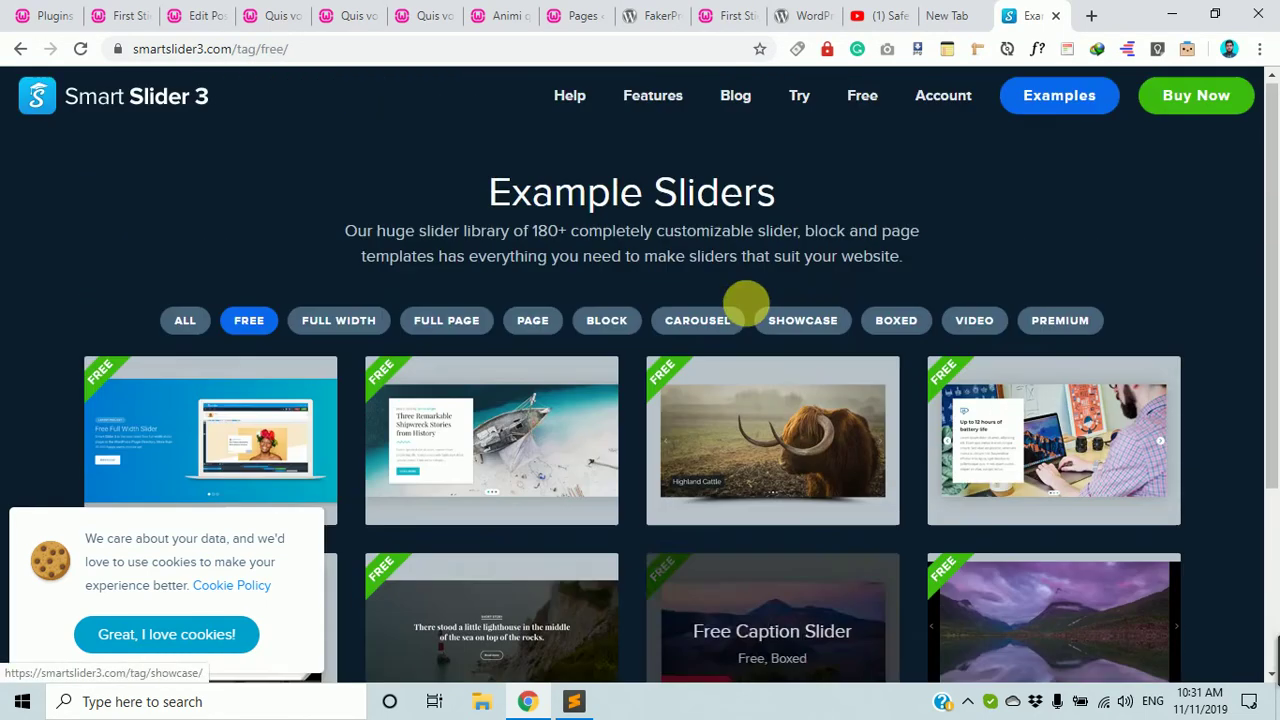
{"action": "left_click", "coordinate": [340, 323]}
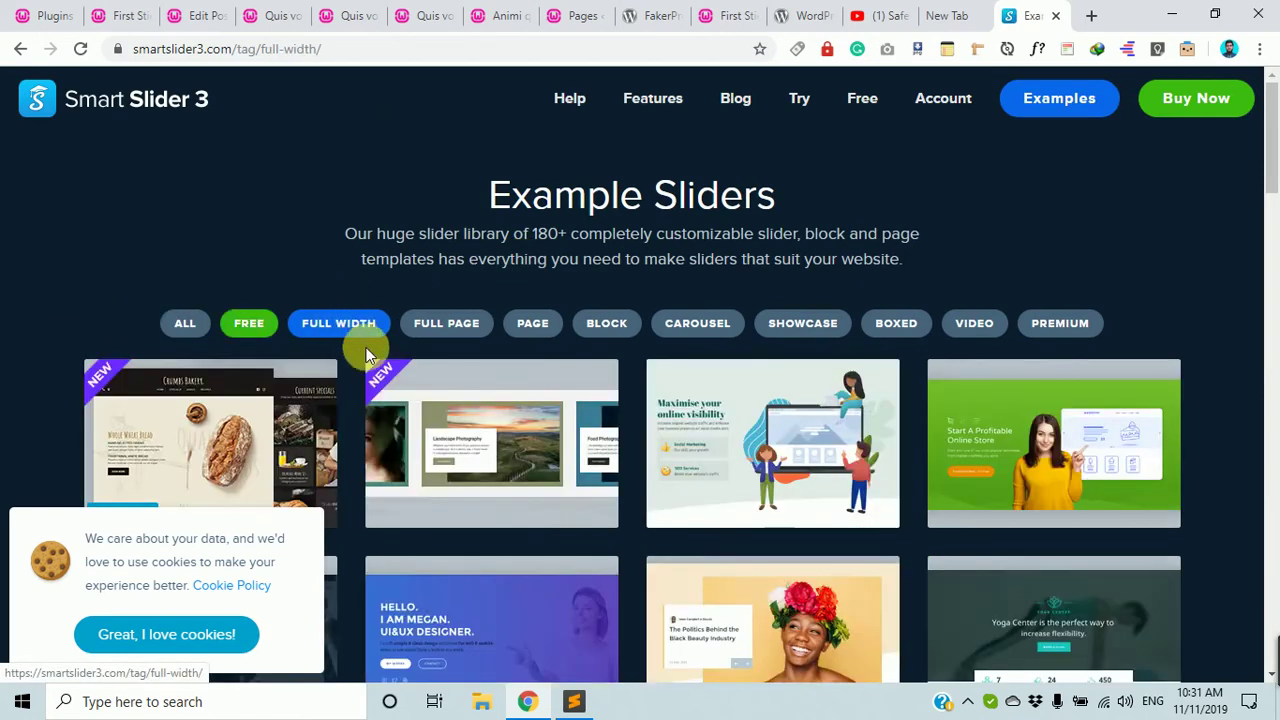
{"action": "scroll", "coordinate": [900, 495], "scroll_direction": "down", "scroll_amount": 5}
{"action": "scroll", "coordinate": [689, 520], "scroll_direction": "up", "scroll_amount": 5}
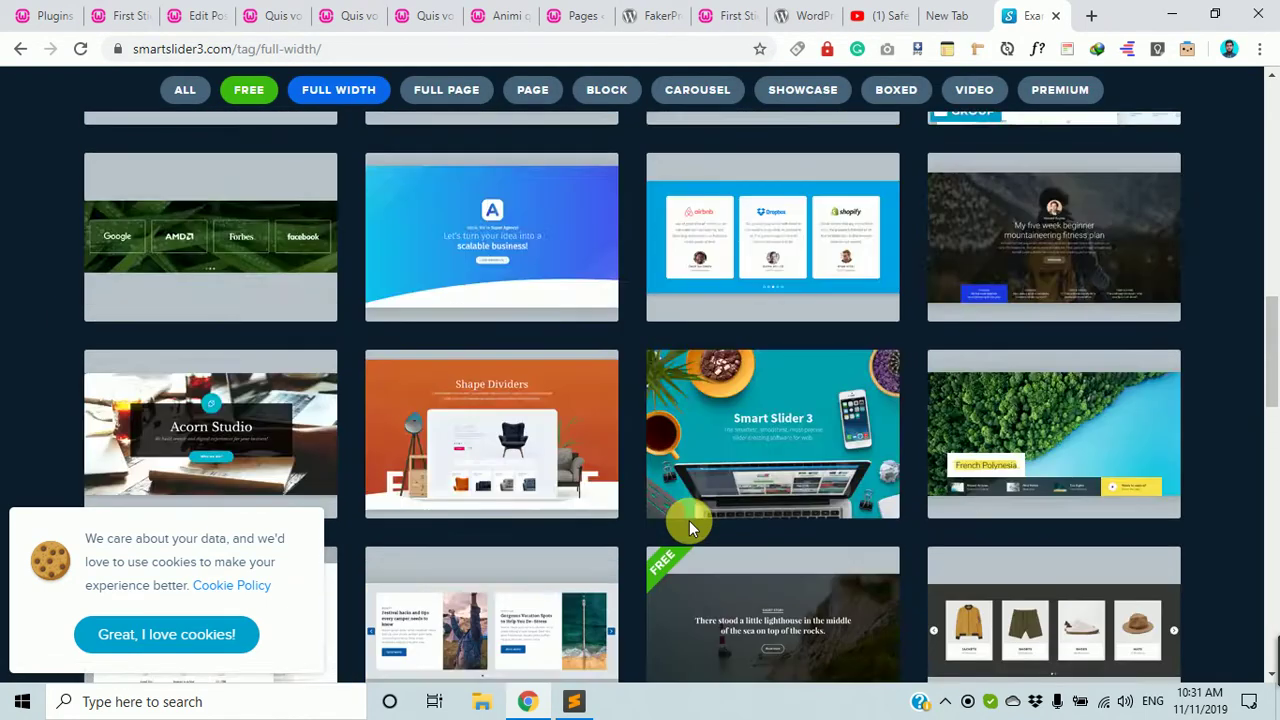
{"action": "scroll", "coordinate": [1068, 240], "scroll_direction": "up", "scroll_amount": 1}
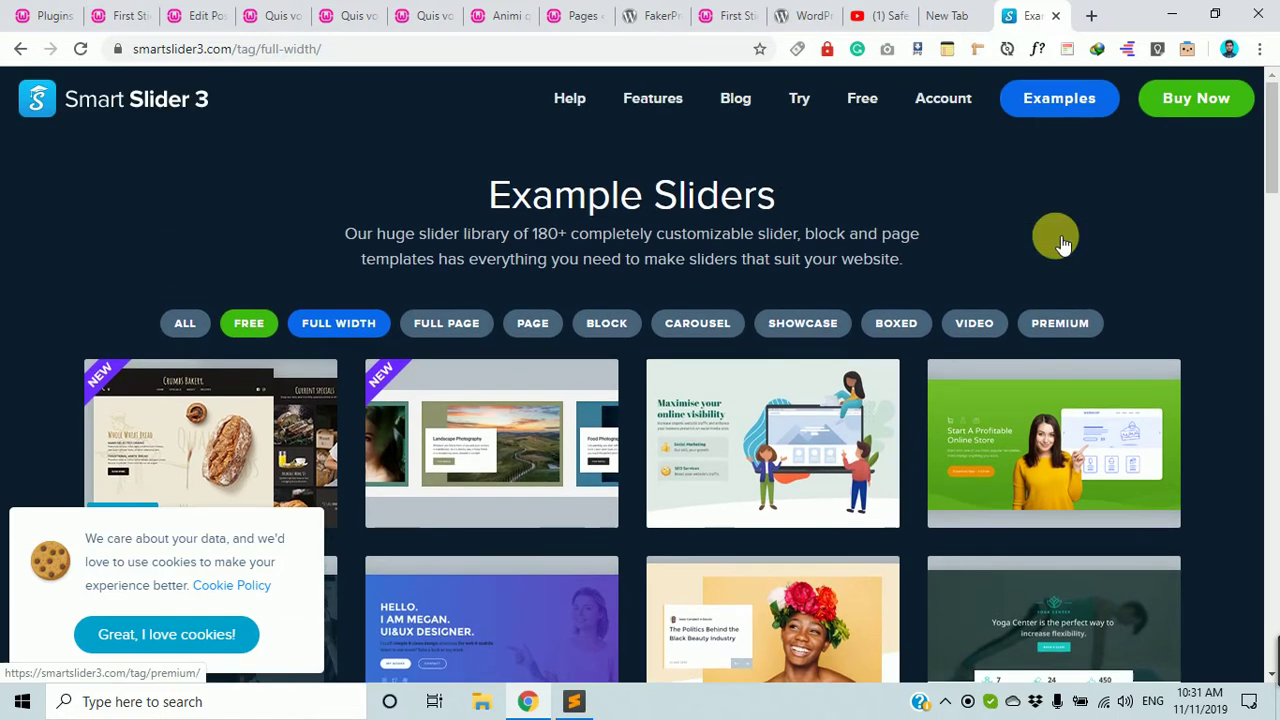
Open the Smart Slider 3 pricing page and highlight the $35 single-domain price.
{"action": "left_click", "coordinate": [1205, 110]}
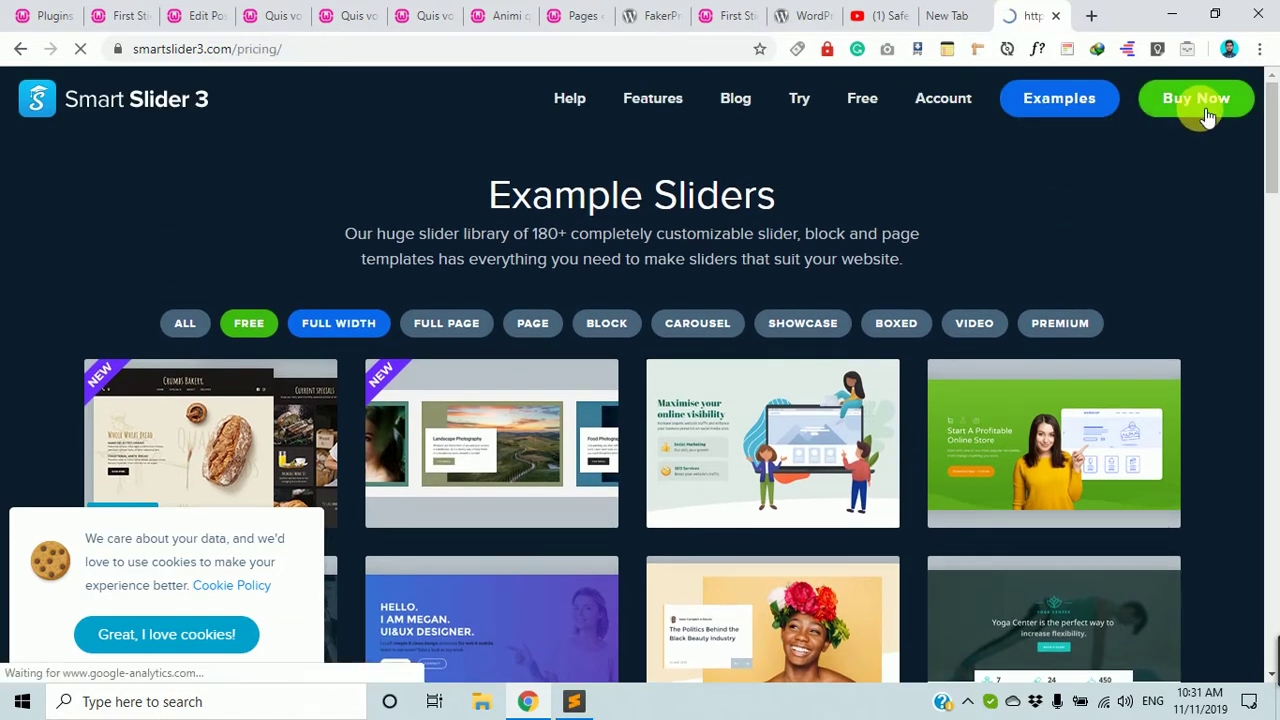
{"action": "scroll", "coordinate": [480, 349], "scroll_direction": "down", "scroll_amount": 3}
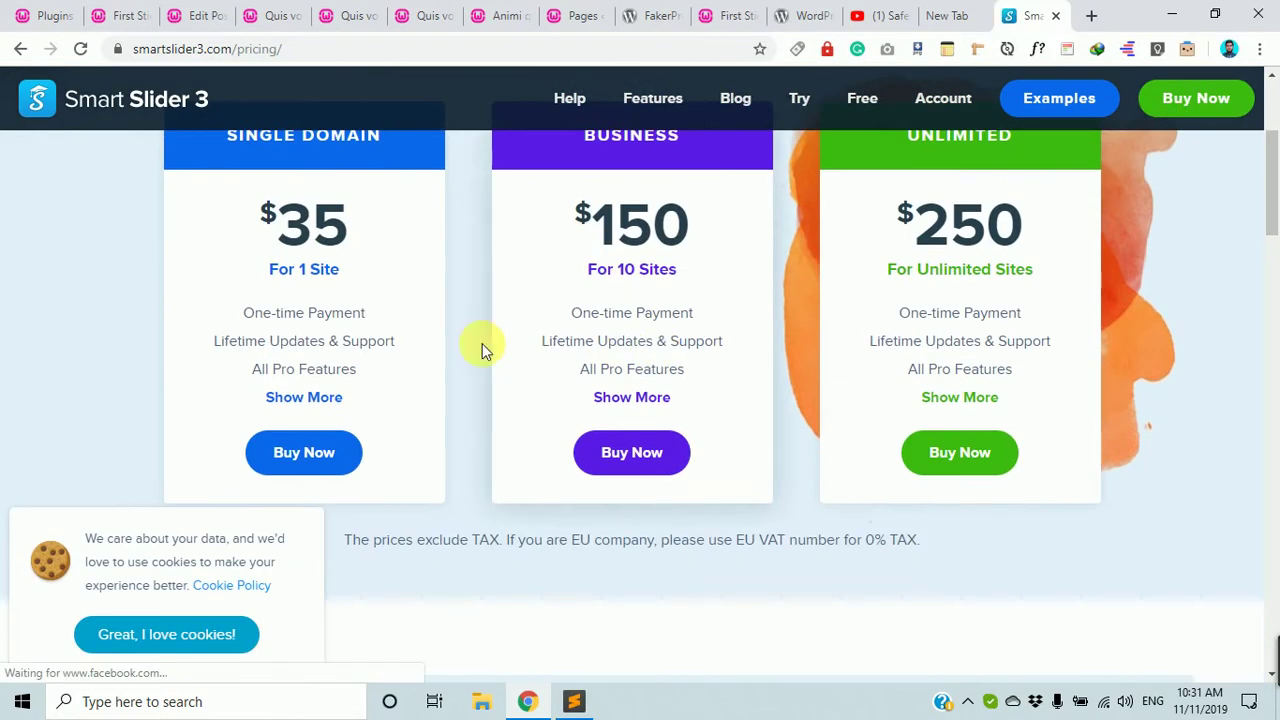
{"action": "scroll", "coordinate": [480, 366], "scroll_direction": "up", "scroll_amount": 1}
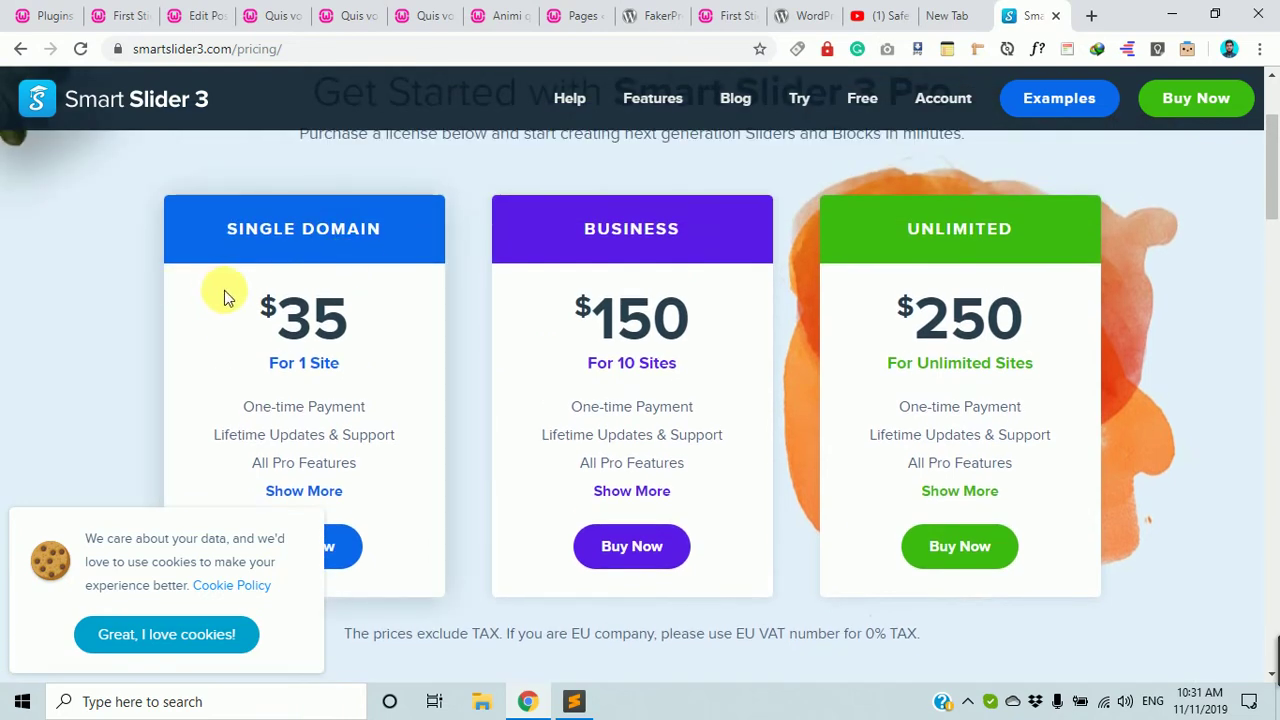
{"action": "left_click_drag", "start_coordinate": [223, 292], "coordinate": [371, 429]}
{"action": "left_click", "coordinate": [443, 337]}
{"action": "left_click_drag", "start_coordinate": [315, 310], "coordinate": [503, 316]}
Highlight the $150 and $250 Unlimited plan prices, then return to the WordPress Plugins tab.
{"action": "left_click_drag", "start_coordinate": [592, 305], "coordinate": [709, 380]}
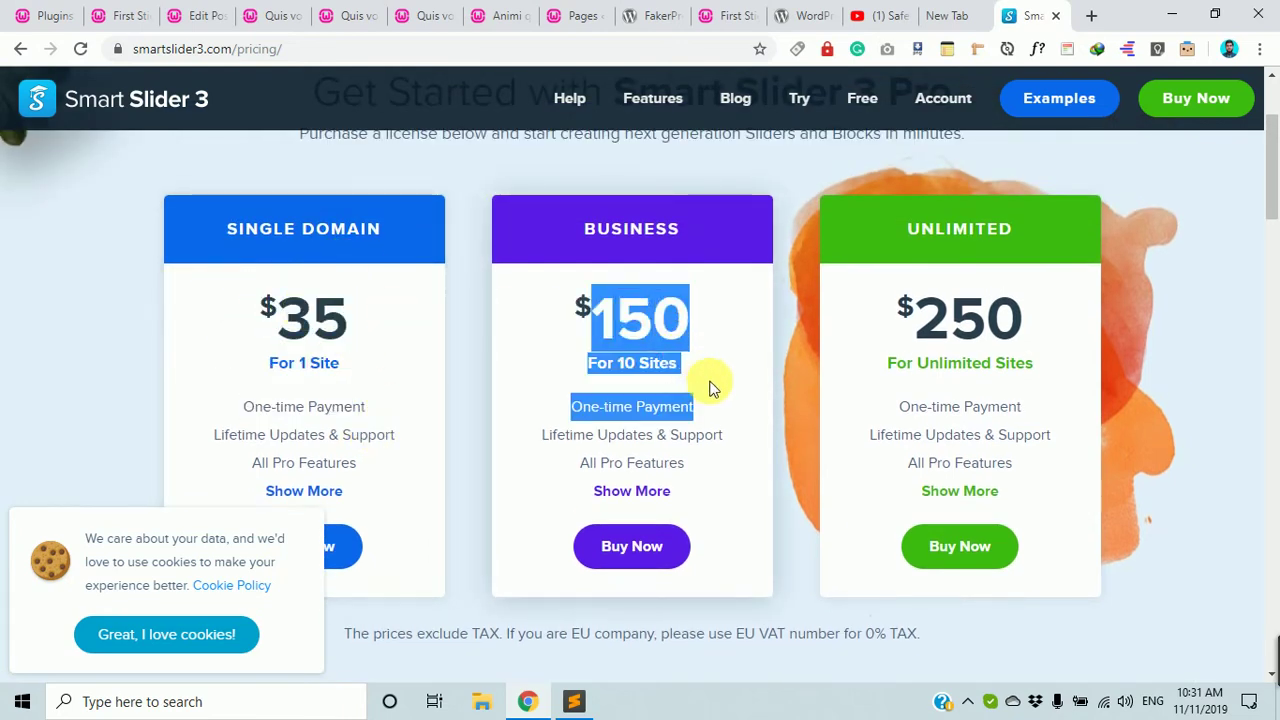
{"action": "scroll", "coordinate": [712, 388], "scroll_direction": "down", "scroll_amount": 1}
{"action": "left_click_drag", "start_coordinate": [896, 225], "coordinate": [1055, 213]}
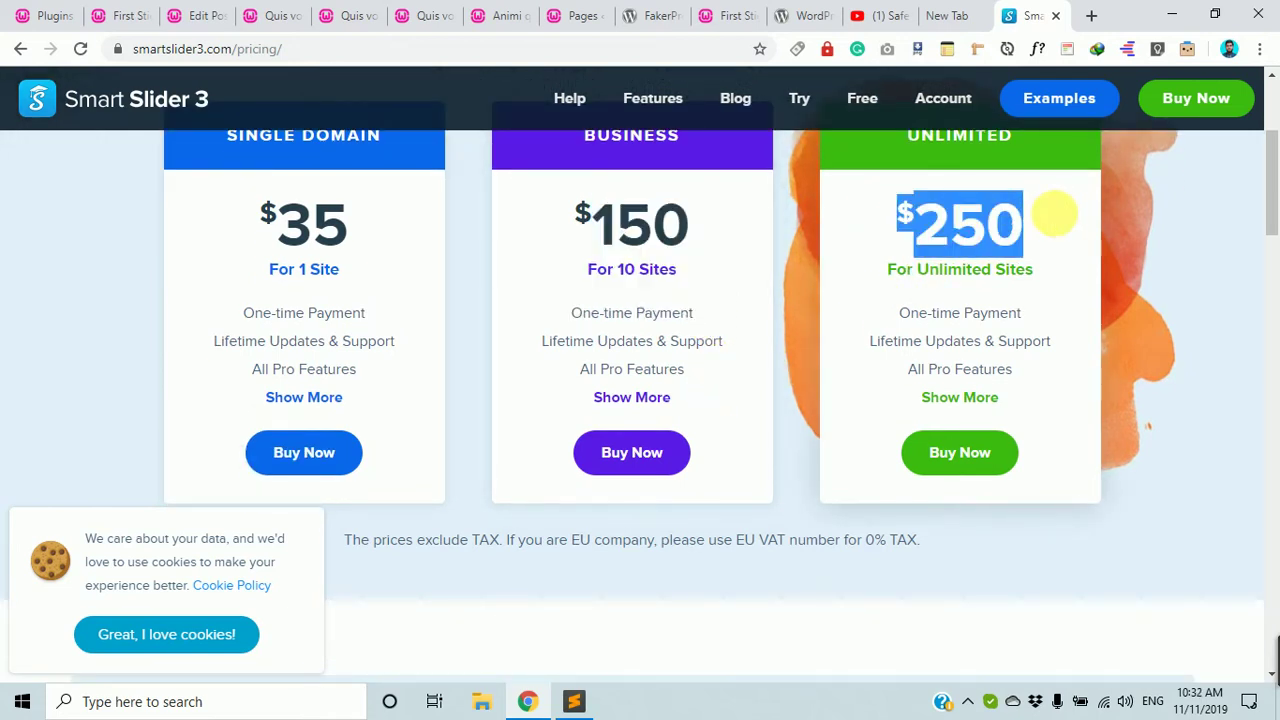
{"action": "scroll", "coordinate": [968, 555], "scroll_direction": "up", "scroll_amount": 3}
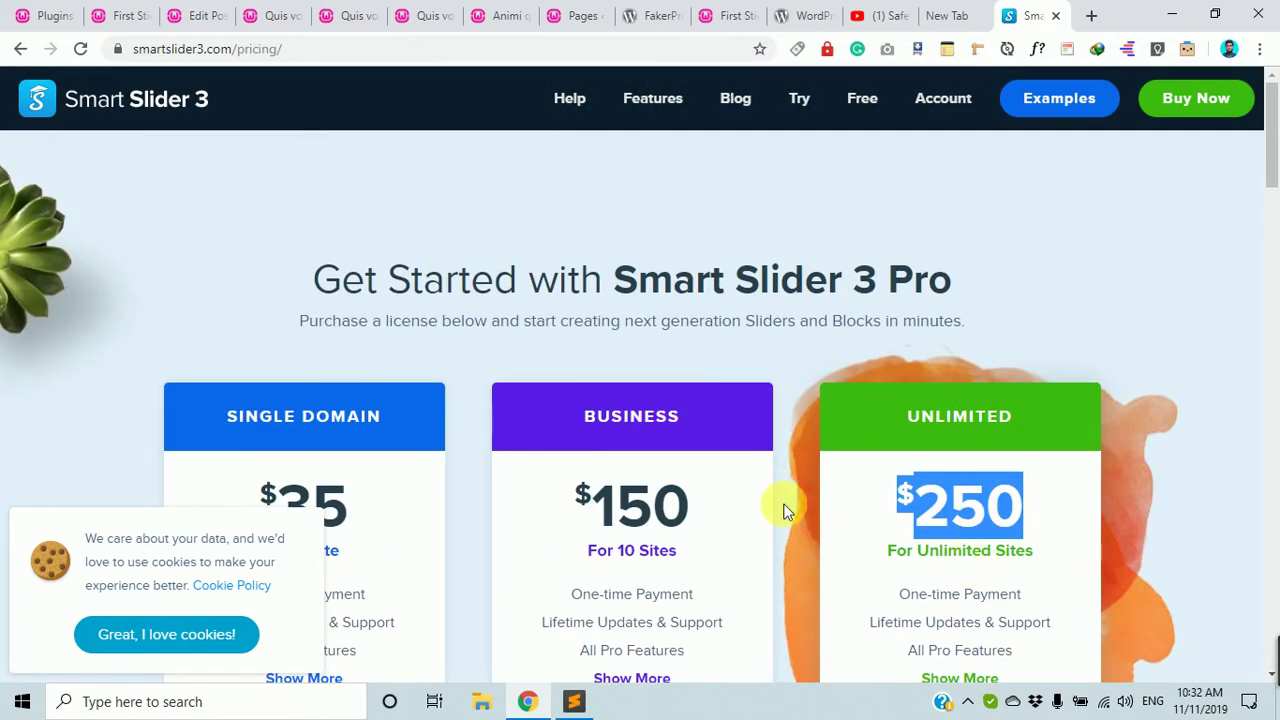
{"action": "scroll", "coordinate": [784, 510], "scroll_direction": "down", "scroll_amount": 10}
{"action": "left_click", "coordinate": [50, 15]}
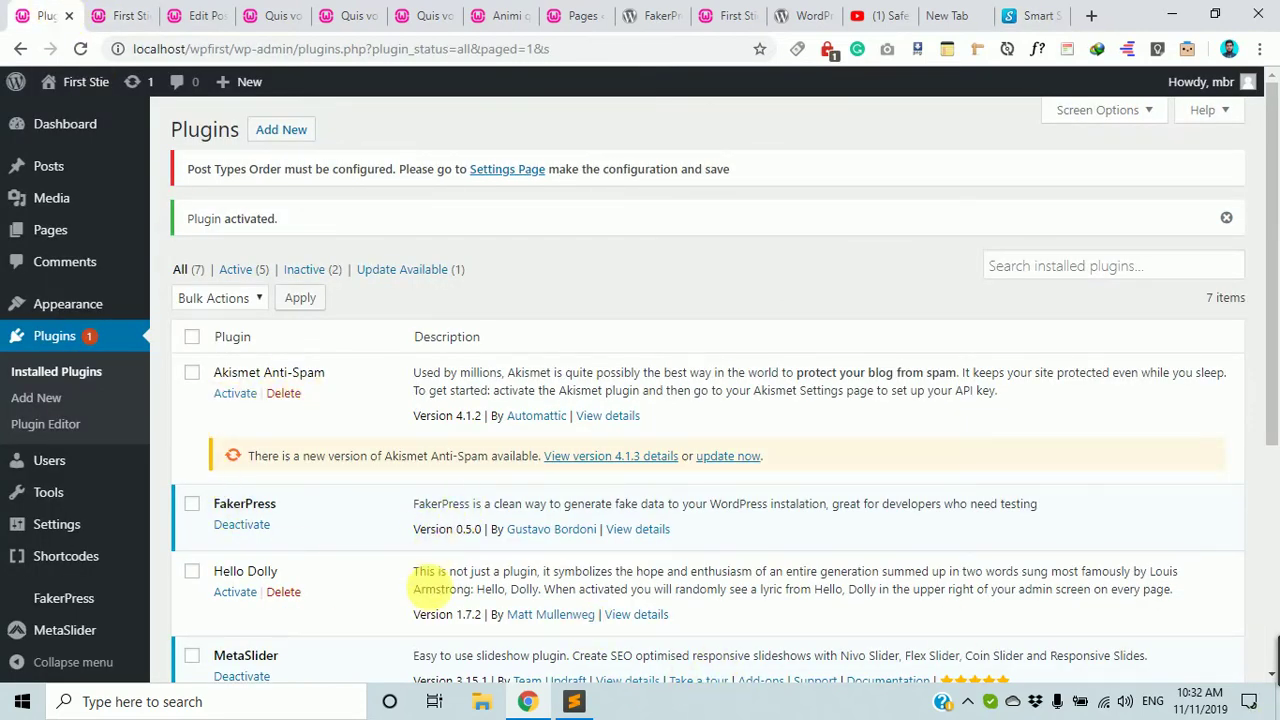
{"action": "mouse_move", "coordinate": [60, 522]}
{"action": "scroll", "coordinate": [70, 530], "scroll_direction": "down", "scroll_amount": 2}
{"action": "scroll", "coordinate": [75, 540], "scroll_direction": "down", "scroll_amount": 1}
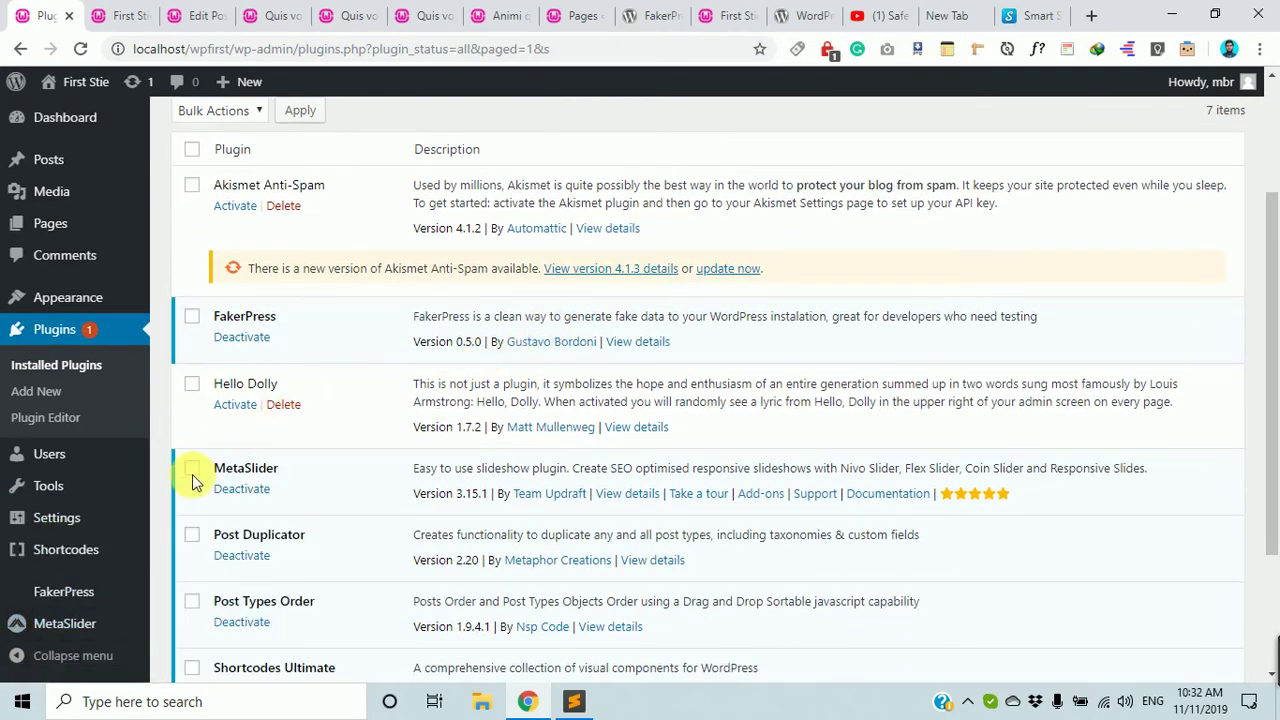
{"action": "mouse_move", "coordinate": [70, 637]}
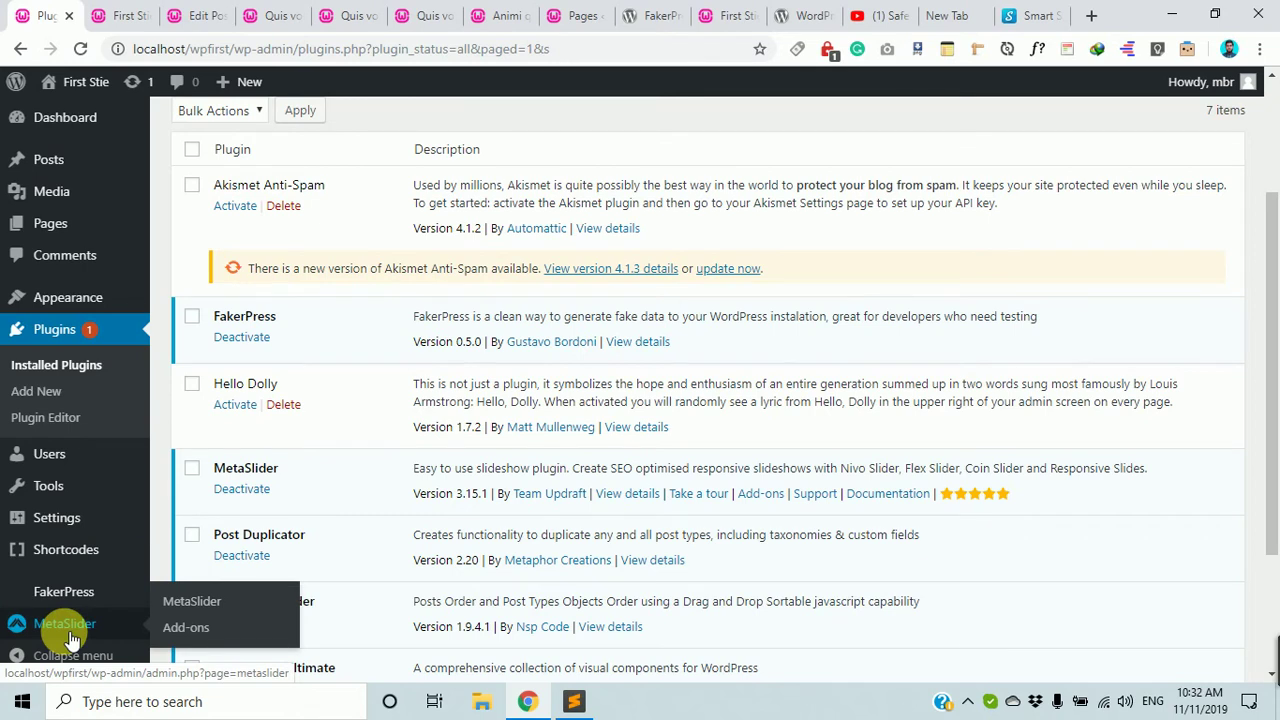
Open MetaSlider from the admin sidebar and create a blank slideshow.
{"action": "left_click", "coordinate": [71, 637]}
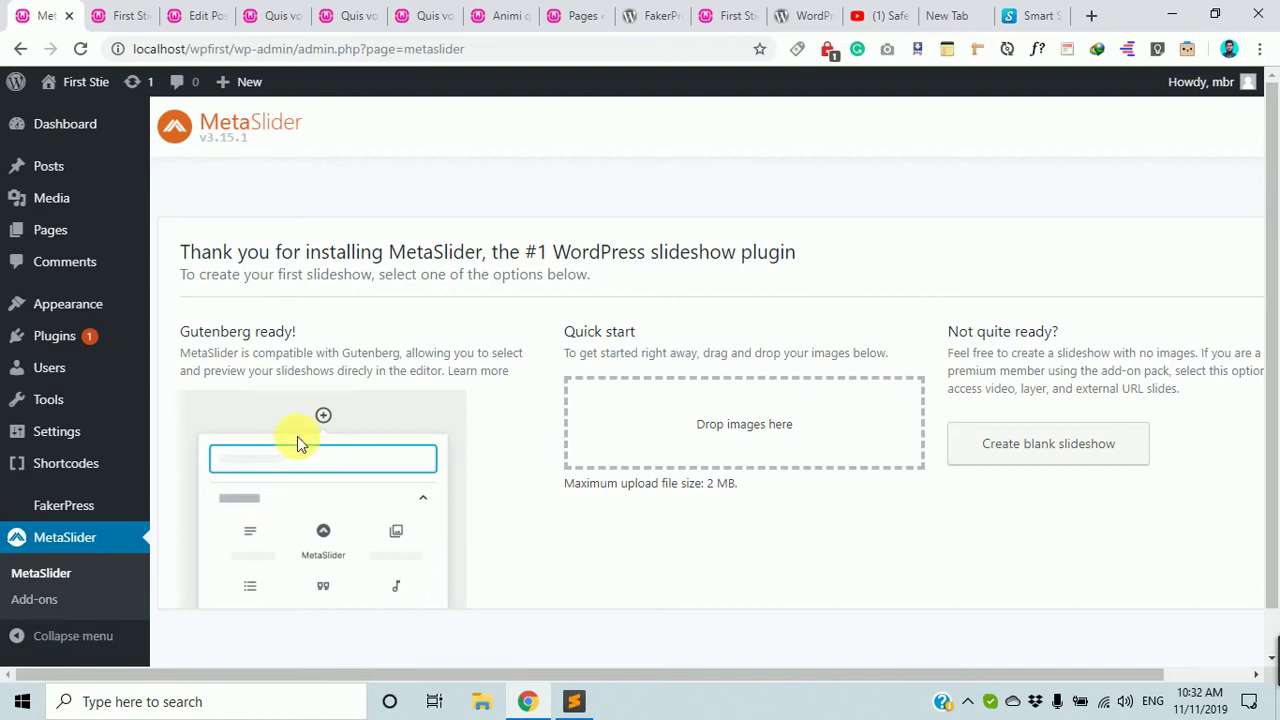
{"action": "scroll", "coordinate": [362, 548], "scroll_direction": "down", "scroll_amount": 1}
{"action": "scroll", "coordinate": [362, 548], "scroll_direction": "up", "scroll_amount": 1}
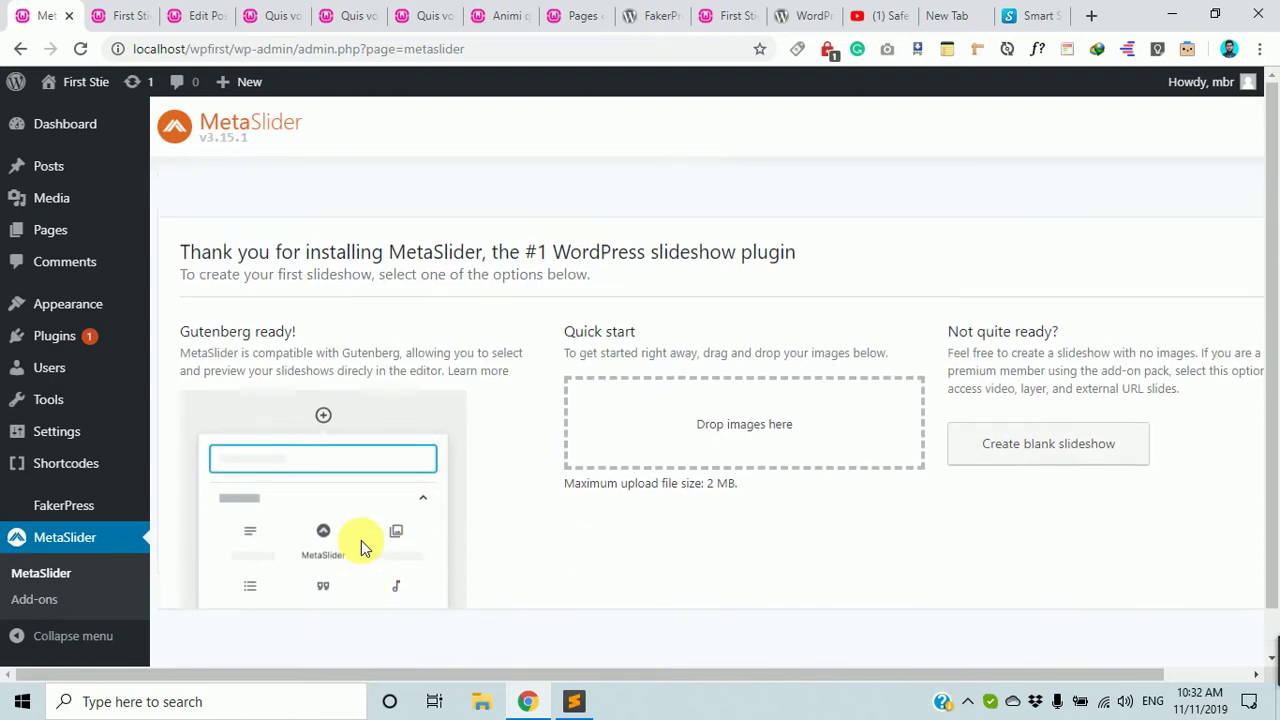
{"action": "scroll", "coordinate": [362, 548], "scroll_direction": "down", "scroll_amount": 1}
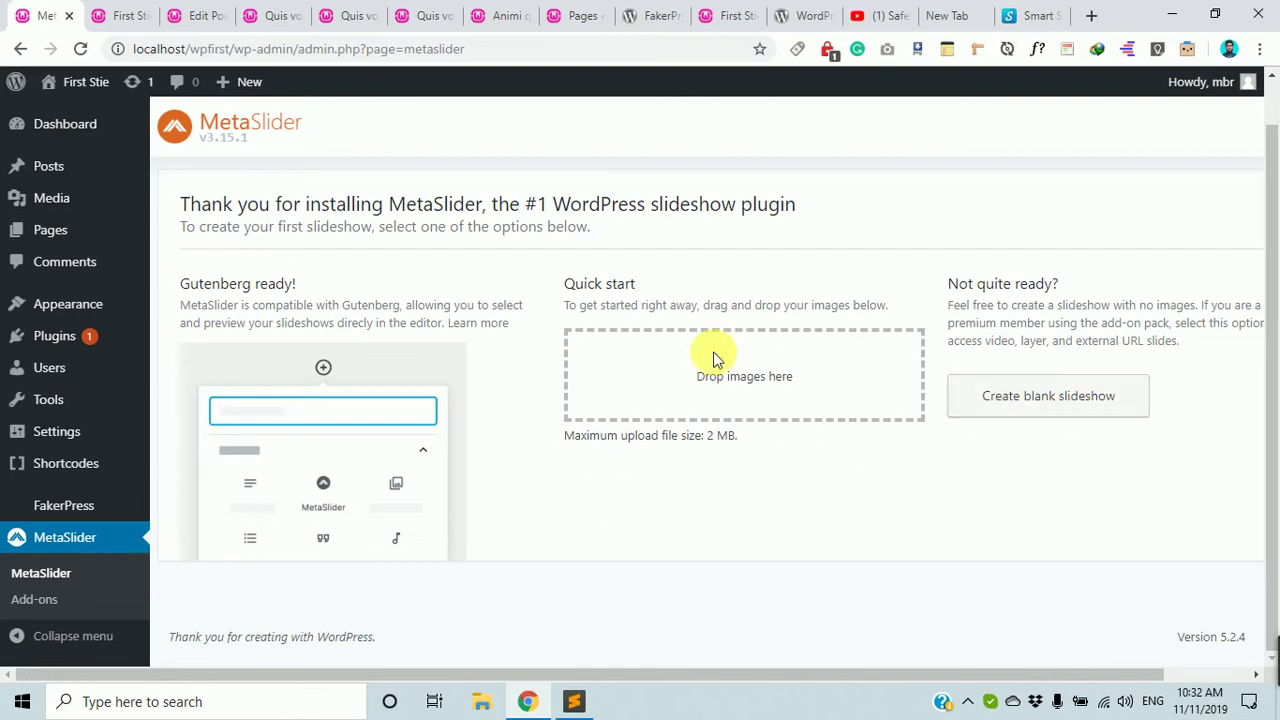
{"action": "left_click", "coordinate": [1059, 410]}
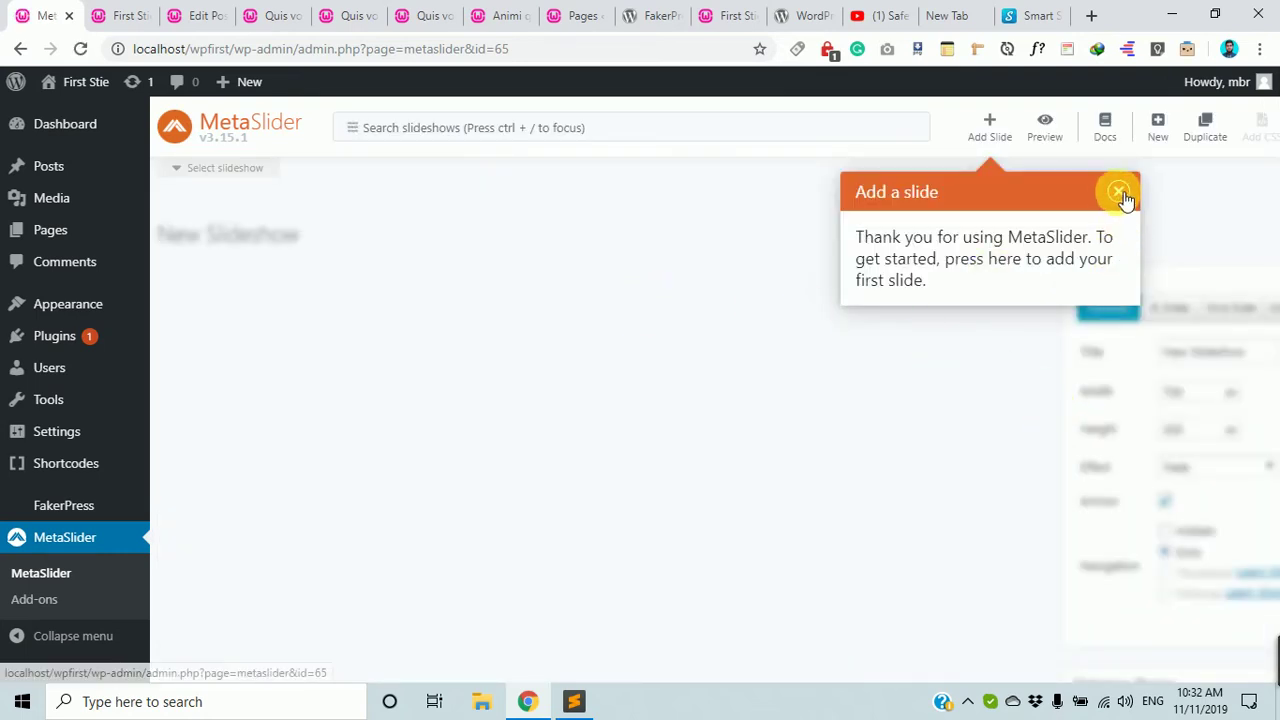
Close the 'Add a slide' tip in the empty New Slideshow editor.
{"action": "left_click", "coordinate": [1118, 193]}
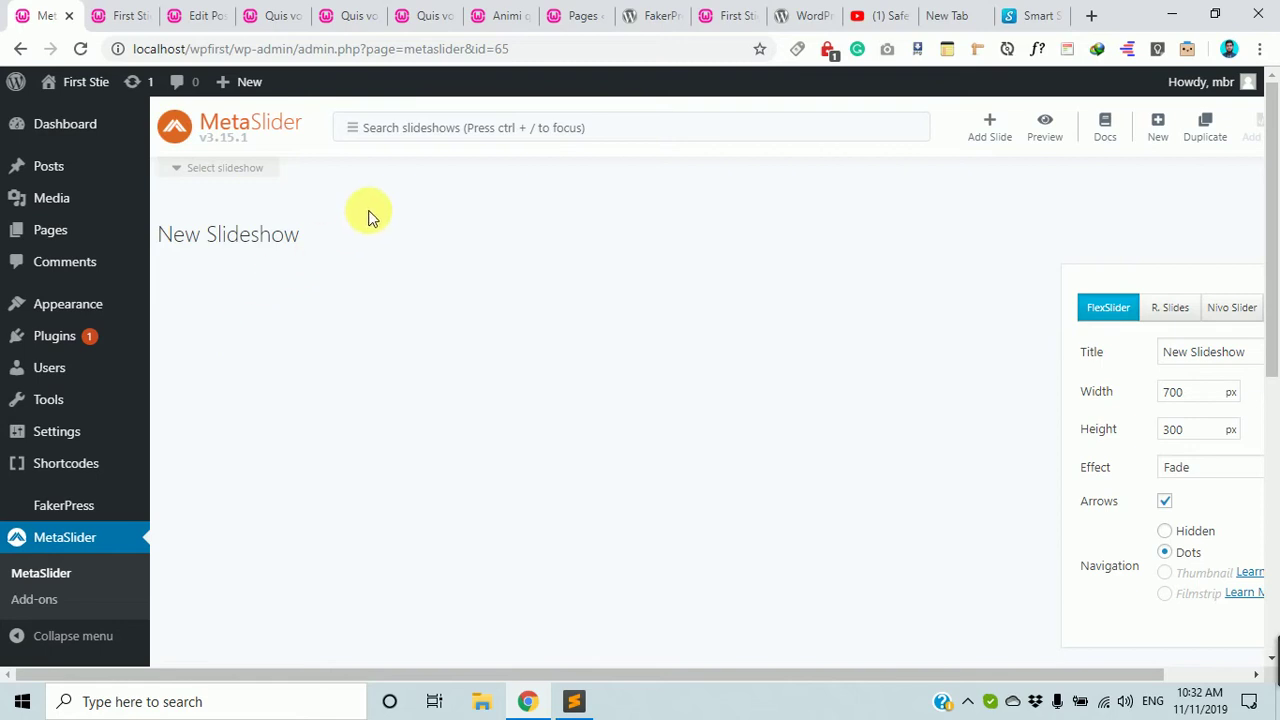
{"action": "scroll", "coordinate": [537, 260], "scroll_direction": "down", "scroll_amount": 4}
{"action": "scroll", "coordinate": [545, 275], "scroll_direction": "up", "scroll_amount": 4}
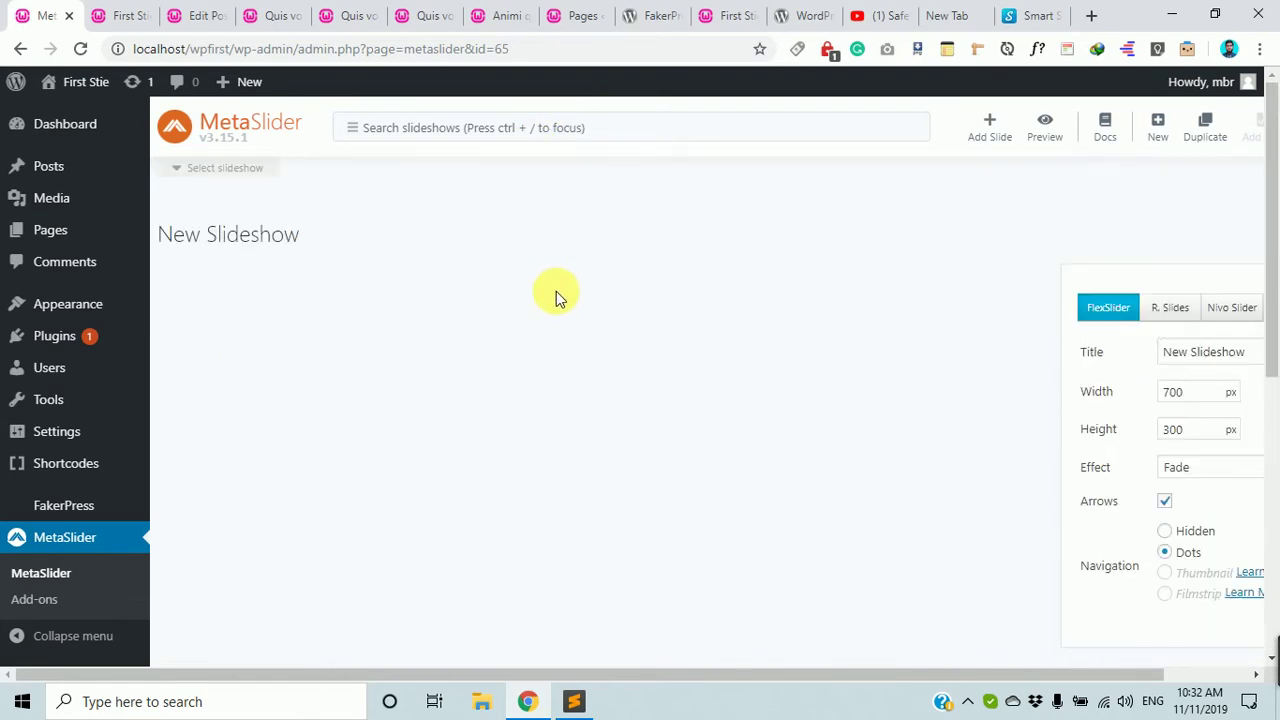
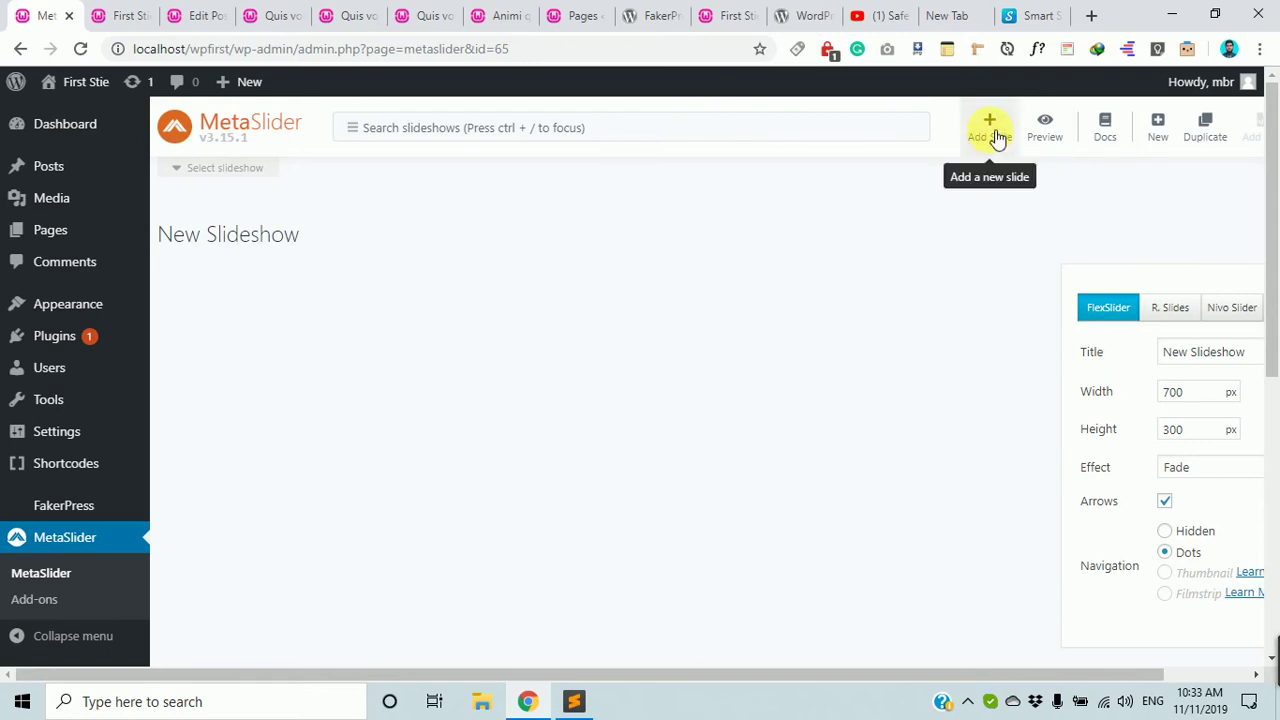
Add the mountain photo from the Media Library as a slide in New Slideshow.
{"action": "left_click", "coordinate": [994, 136]}
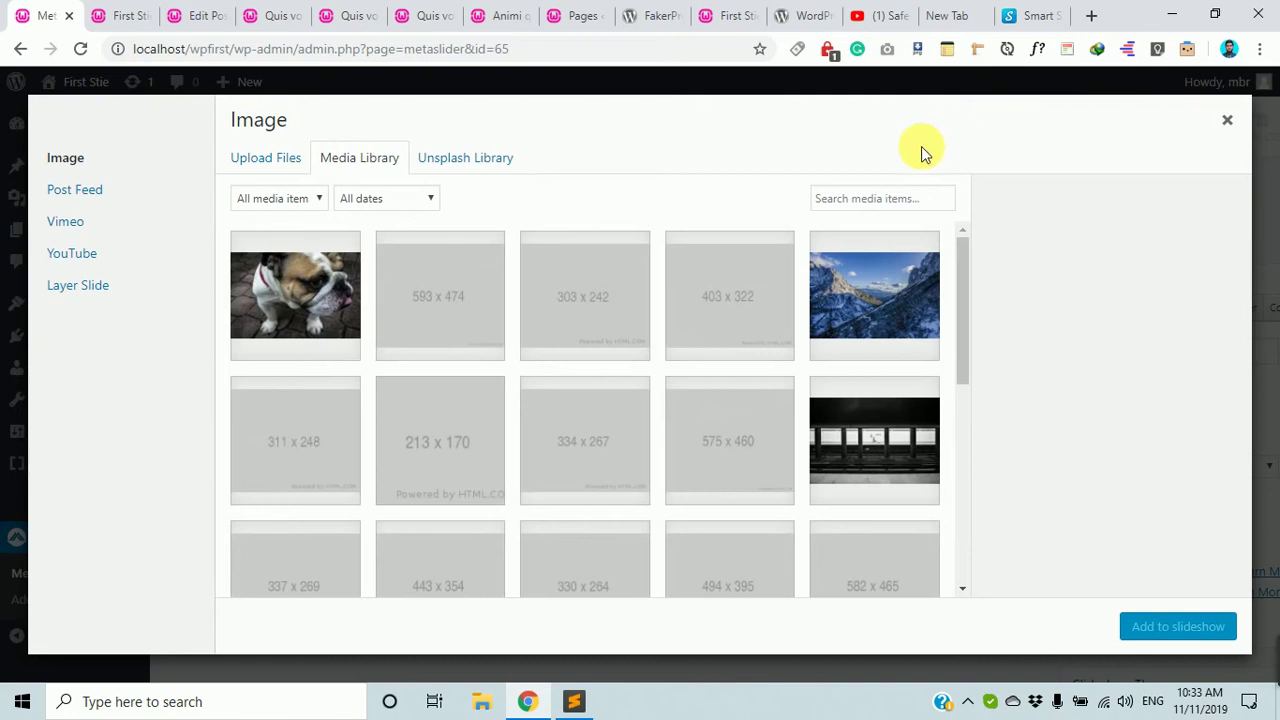
{"action": "left_click", "coordinate": [868, 292]}
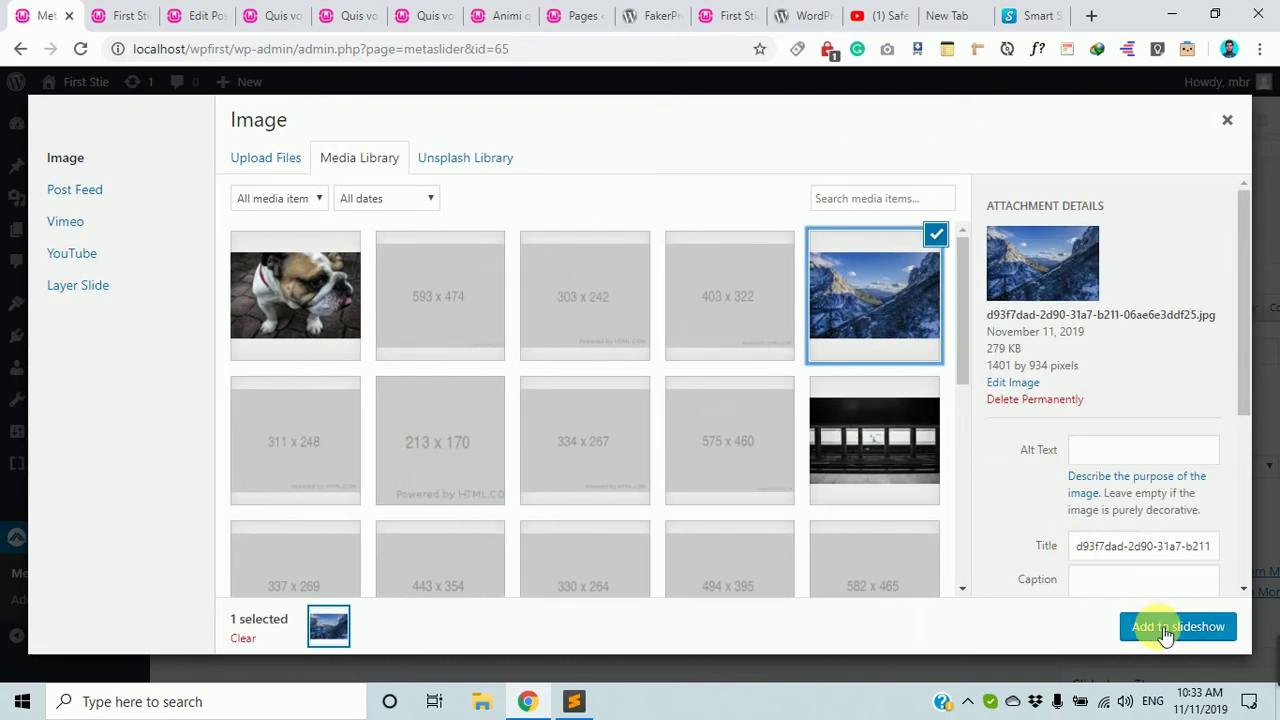
{"action": "left_click", "coordinate": [1158, 616]}
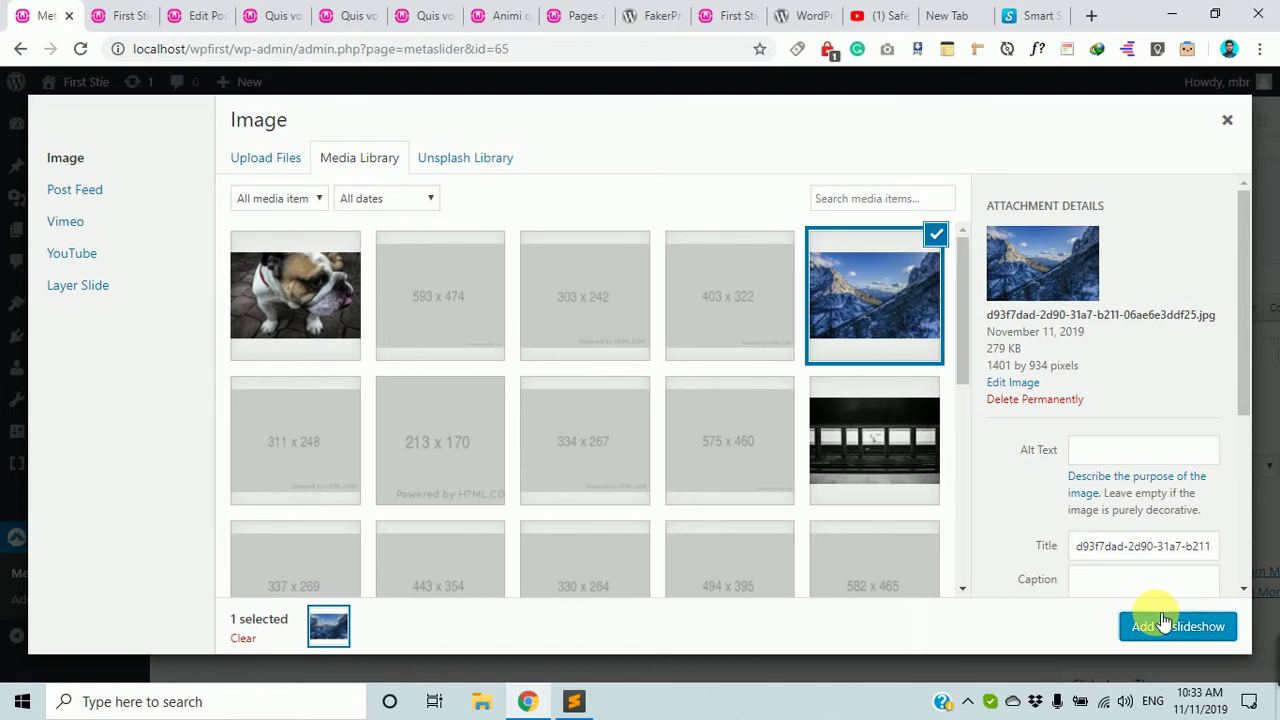
{"action": "left_click", "coordinate": [1163, 622]}
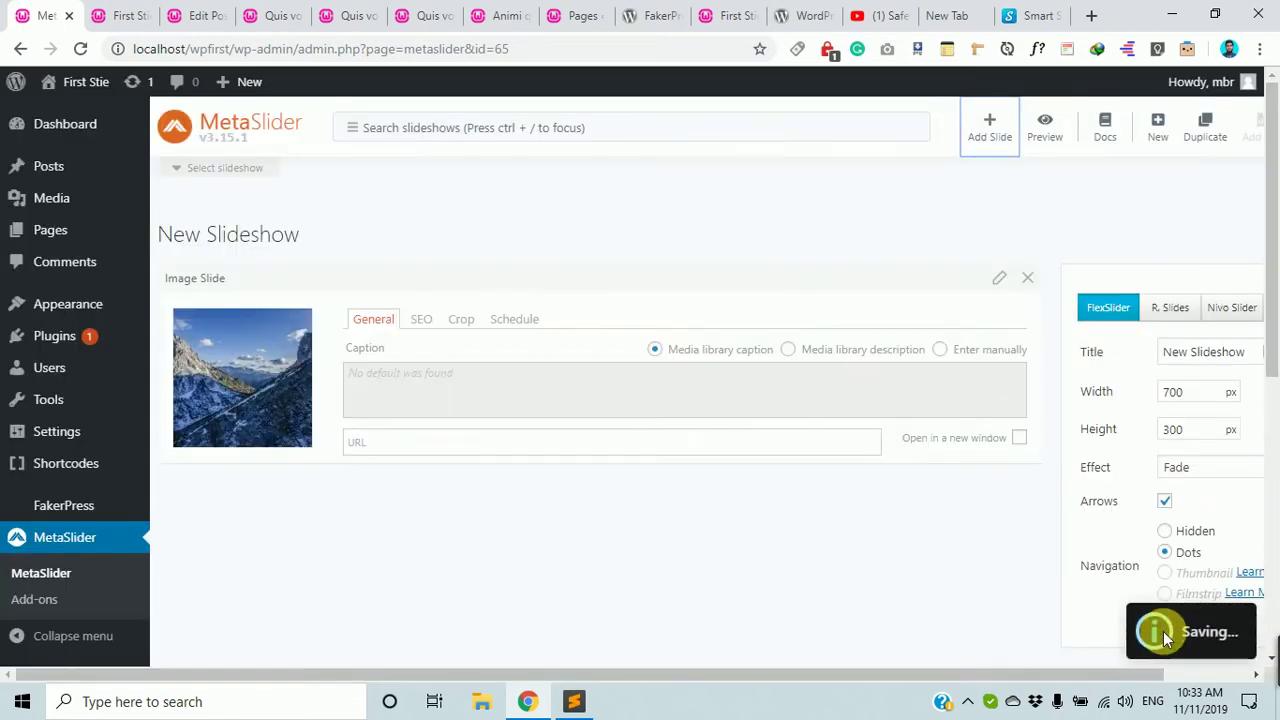
Switch the mountain slide's caption to manual entry reading 'Apnar Caption Ekehane diben'.
{"action": "left_click", "coordinate": [403, 385]}
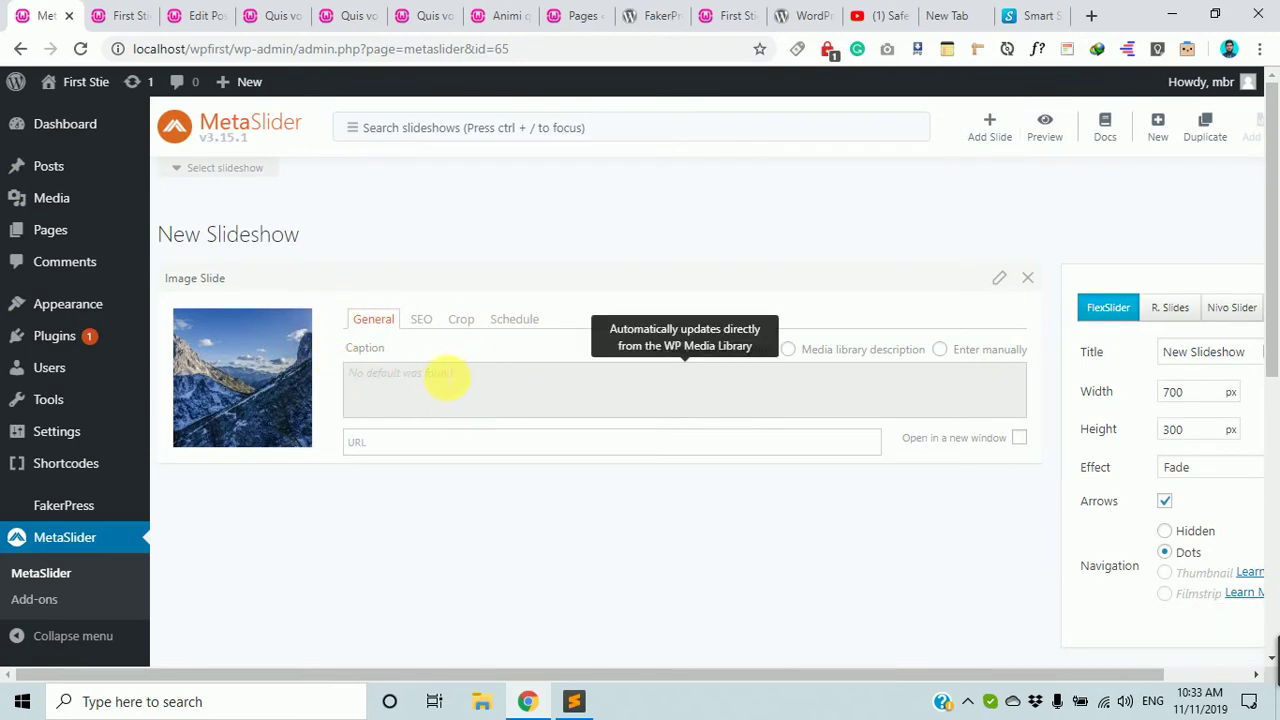
{"action": "triple_click", "coordinate": [426, 372]}
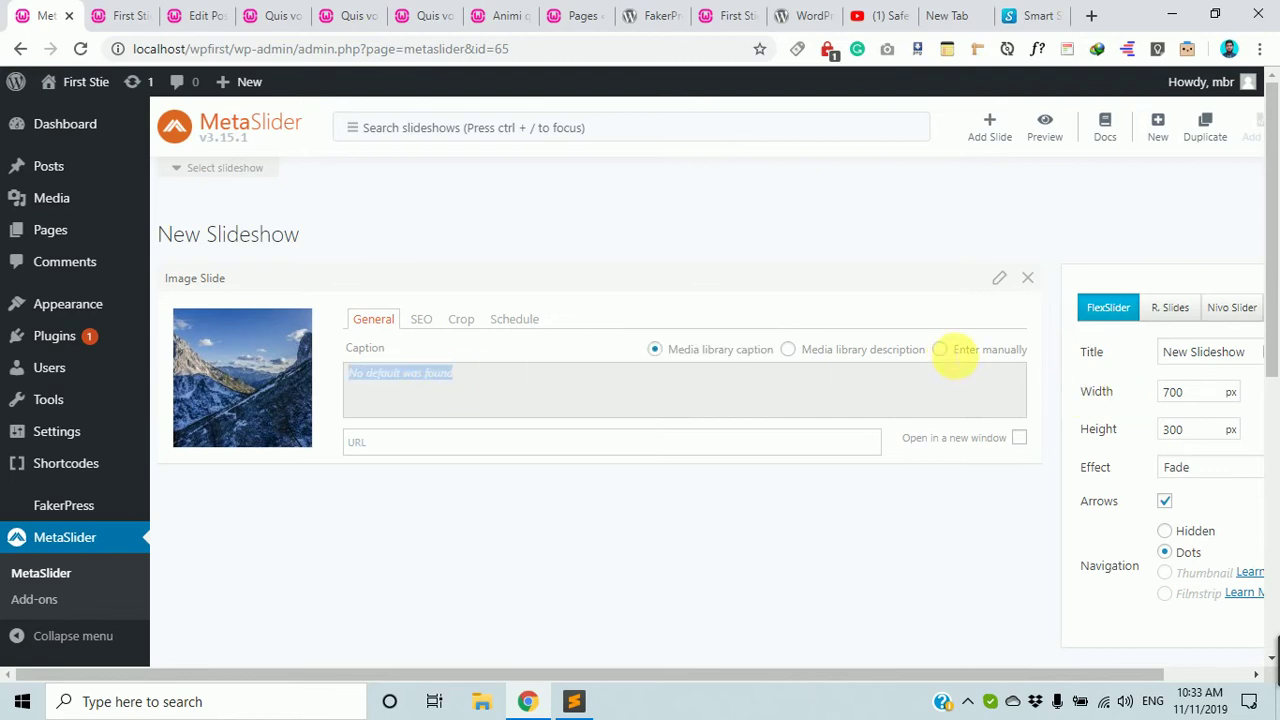
{"action": "left_click", "coordinate": [938, 352]}
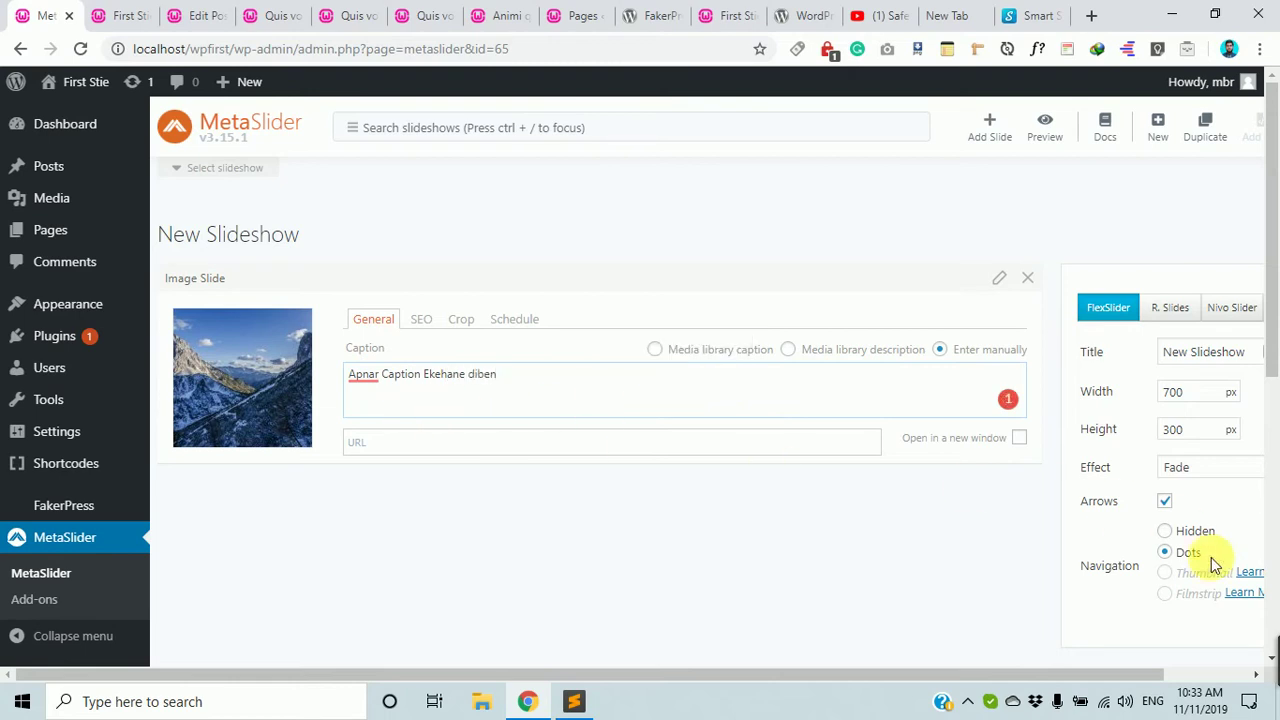
{"action": "scroll", "coordinate": [1143, 463], "scroll_direction": "down", "scroll_amount": 2}
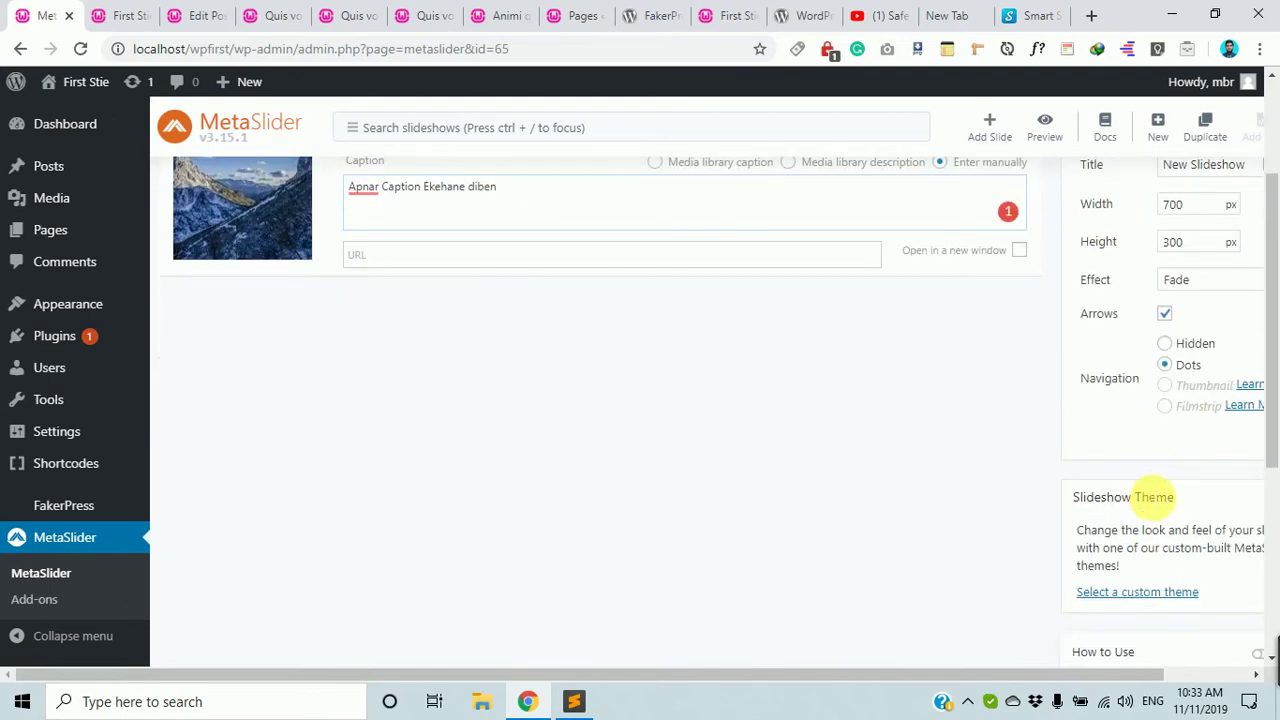
{"action": "scroll", "coordinate": [1150, 495], "scroll_direction": "up", "scroll_amount": 2}
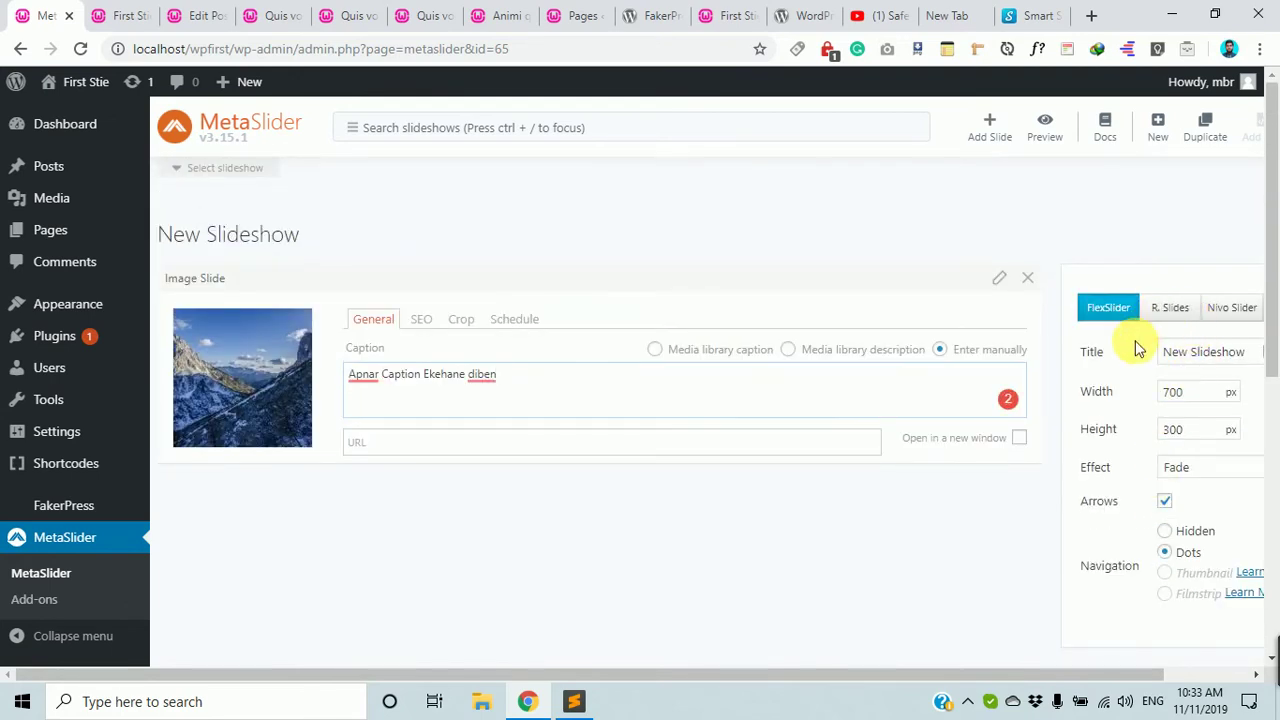
{"action": "scroll", "coordinate": [1122, 490], "scroll_direction": "down", "scroll_amount": 2}
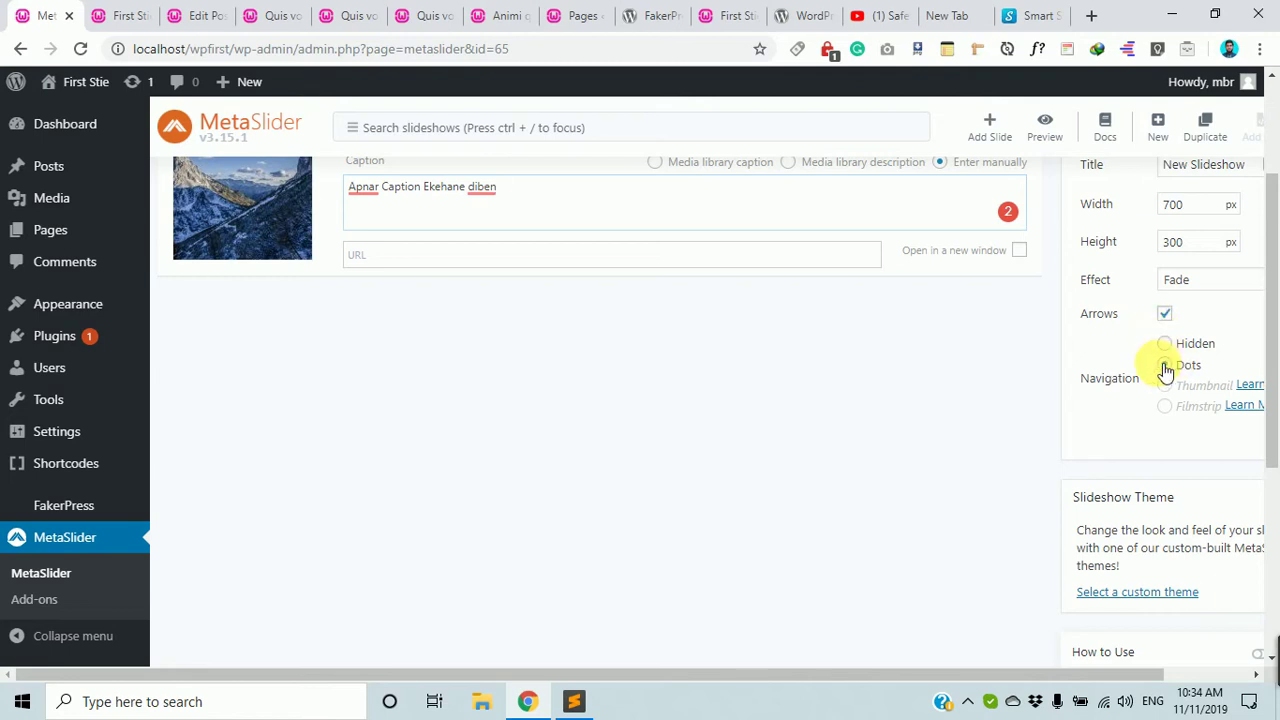
{"action": "scroll", "coordinate": [1160, 370], "scroll_direction": "down", "scroll_amount": 5}
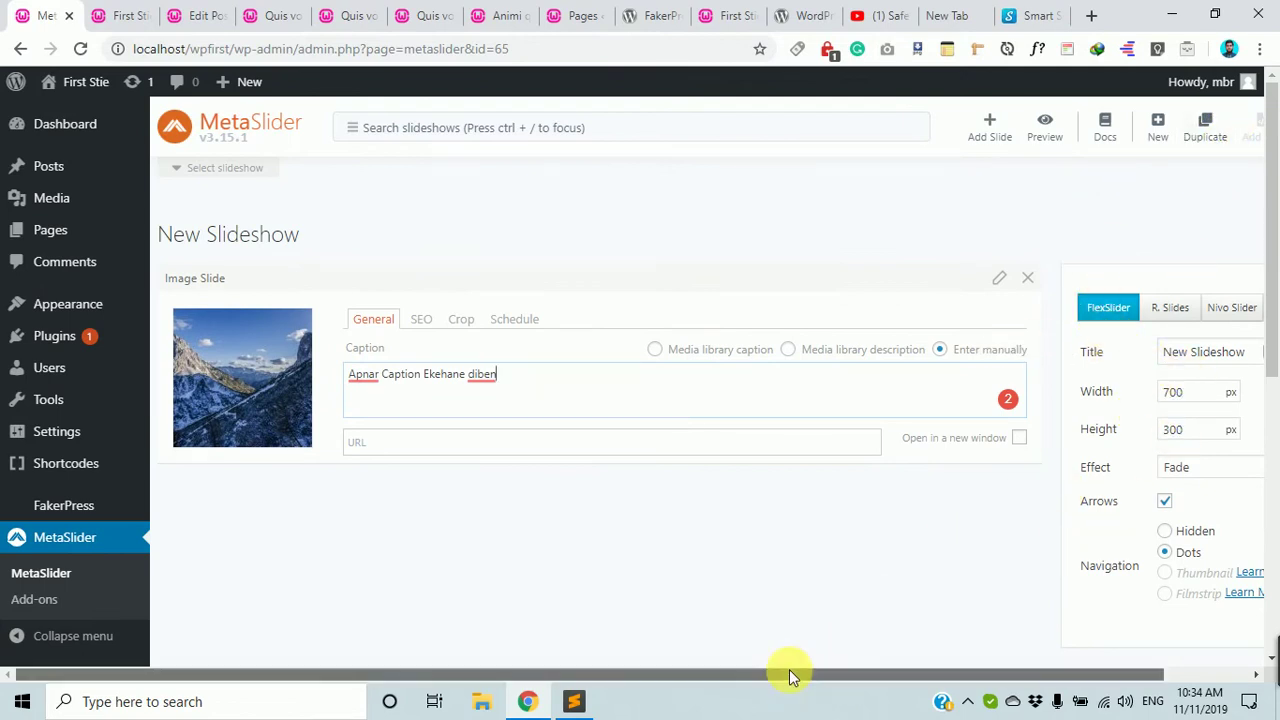
Save the captioned slideshow, then move to the Smart Slider 3 templates page.
{"action": "left_click_drag", "start_coordinate": [789, 670], "coordinate": [957, 686]}
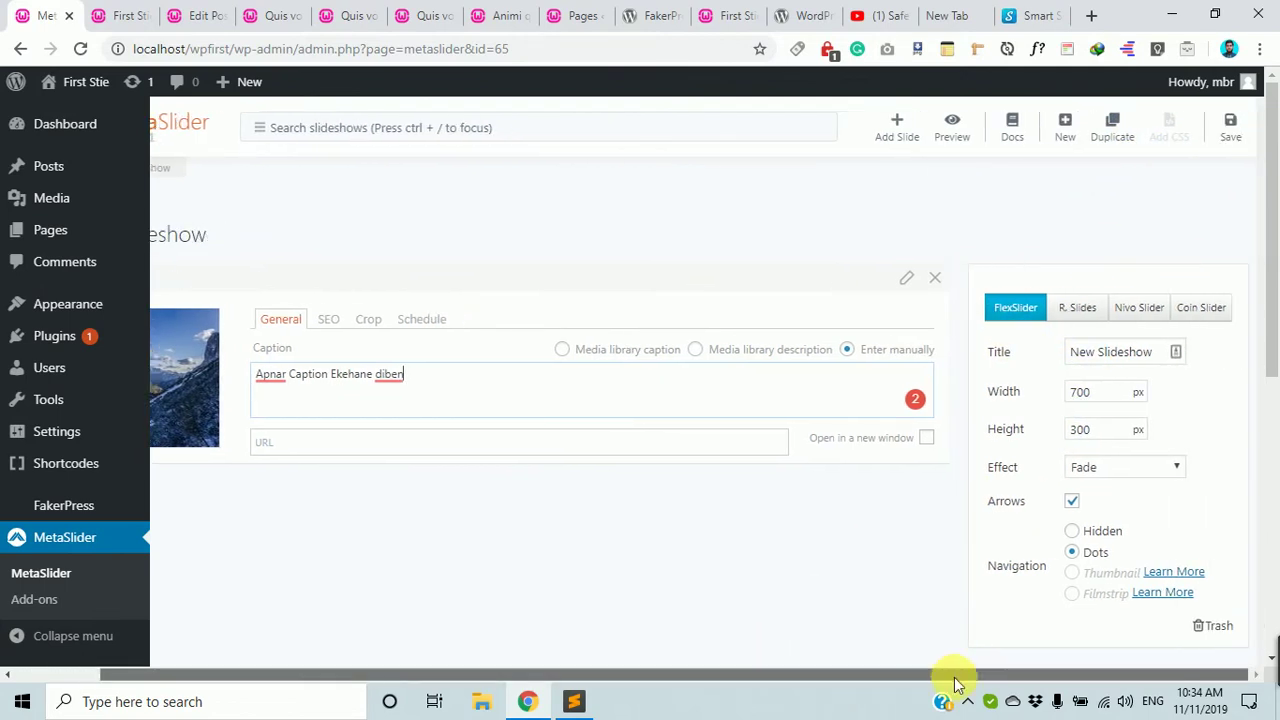
{"action": "left_click", "coordinate": [1227, 127]}
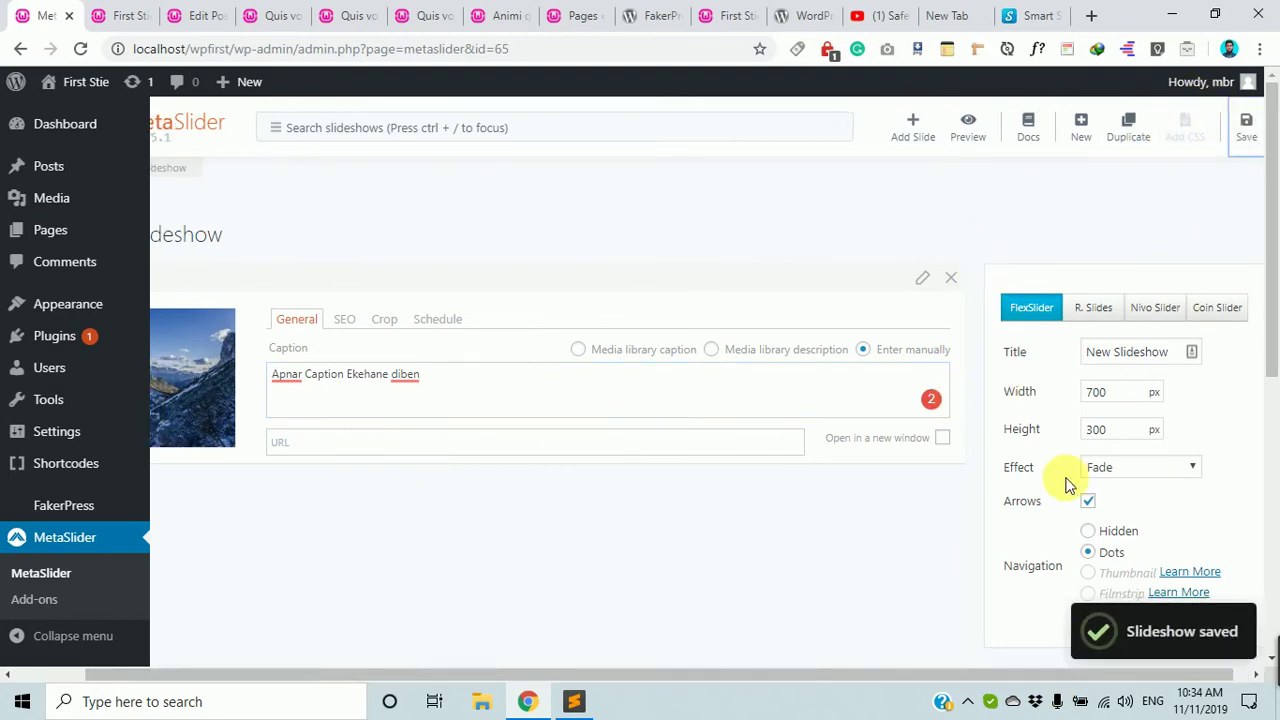
{"action": "scroll", "coordinate": [1100, 490], "scroll_direction": "down", "scroll_amount": 2}
{"action": "scroll", "coordinate": [1140, 500], "scroll_direction": "up", "scroll_amount": 2}
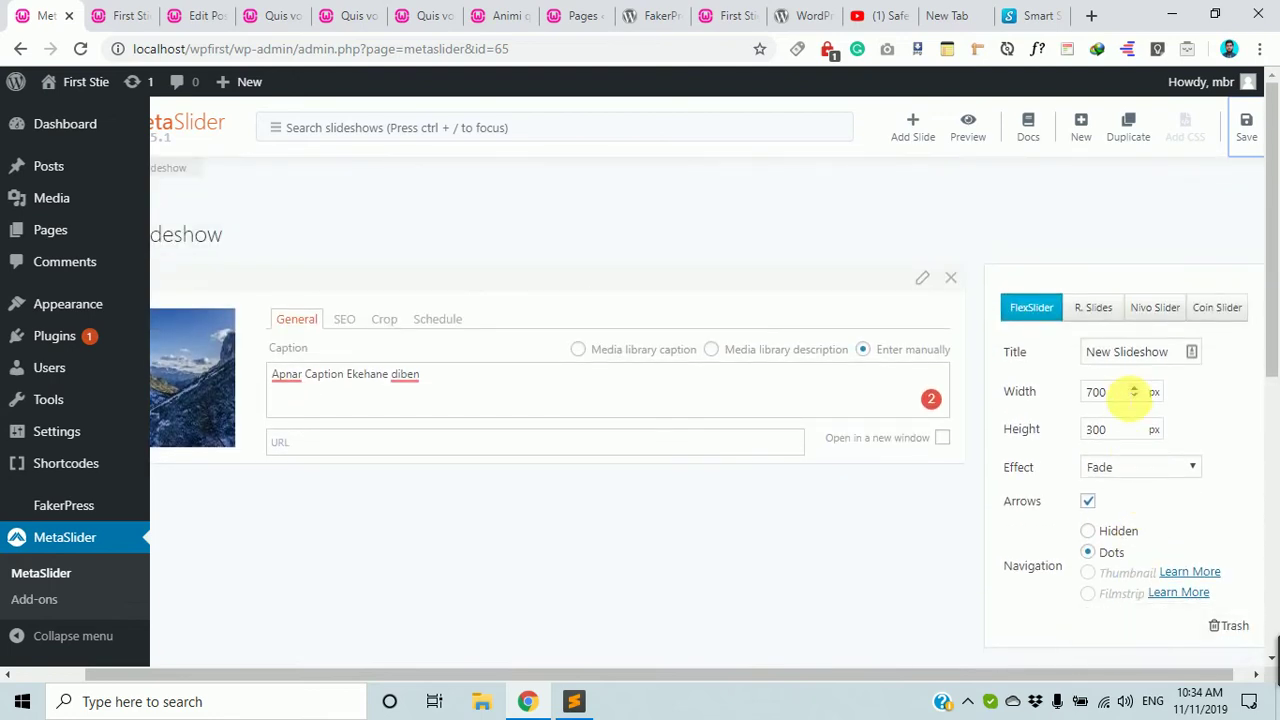
{"action": "scroll", "coordinate": [1068, 430], "scroll_direction": "down", "scroll_amount": 3}
{"action": "scroll", "coordinate": [1068, 430], "scroll_direction": "down", "scroll_amount": 3}
{"action": "scroll", "coordinate": [1063, 443], "scroll_direction": "up", "scroll_amount": 2}
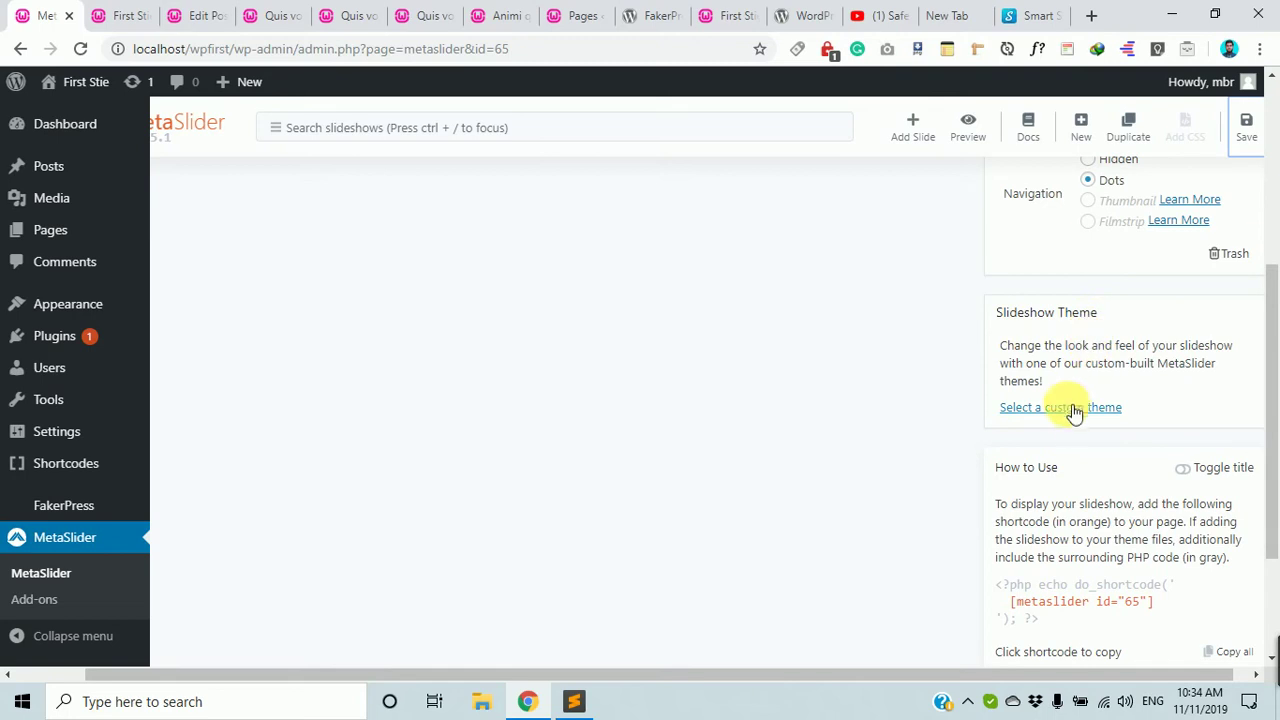
{"action": "left_click", "coordinate": [1030, 15]}
{"action": "scroll", "coordinate": [875, 190], "scroll_direction": "up", "scroll_amount": 10}
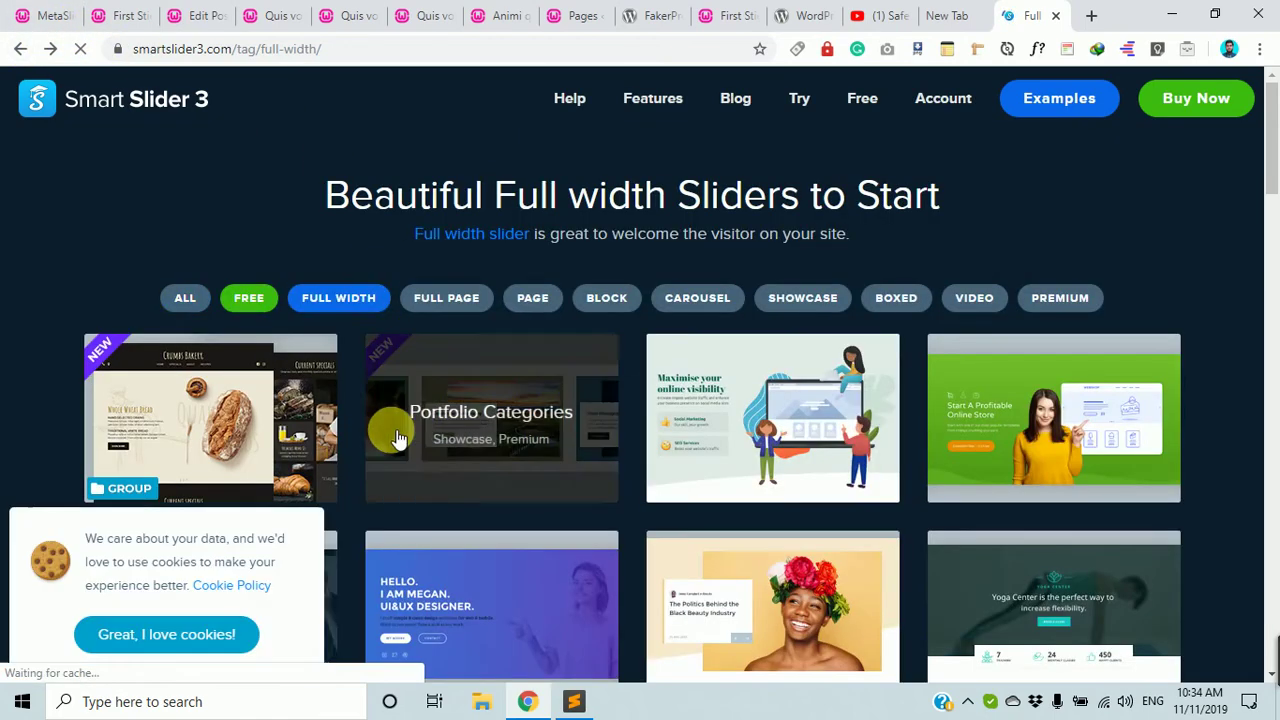
Browse Smart Slider 3's full-width templates, then go back to the slideshow 65 editor.
{"action": "scroll", "coordinate": [450, 510], "scroll_direction": "down", "scroll_amount": 4}
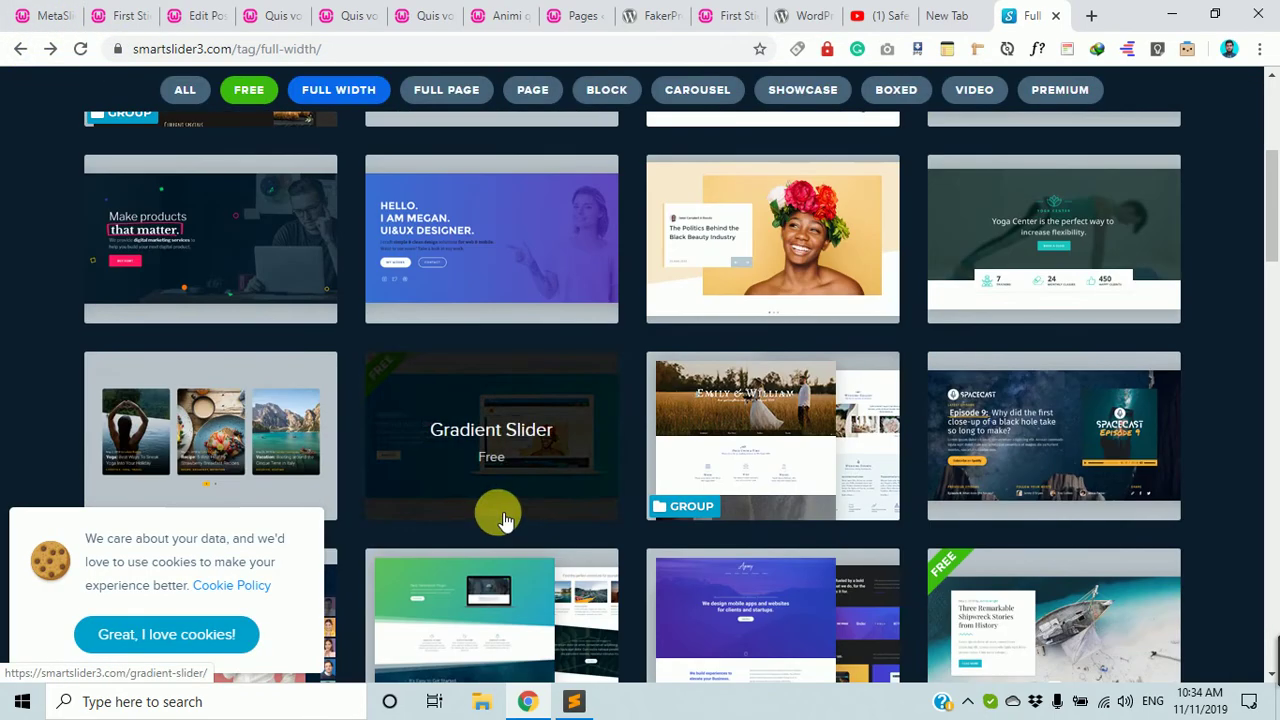
{"action": "scroll", "coordinate": [808, 500], "scroll_direction": "down", "scroll_amount": 3}
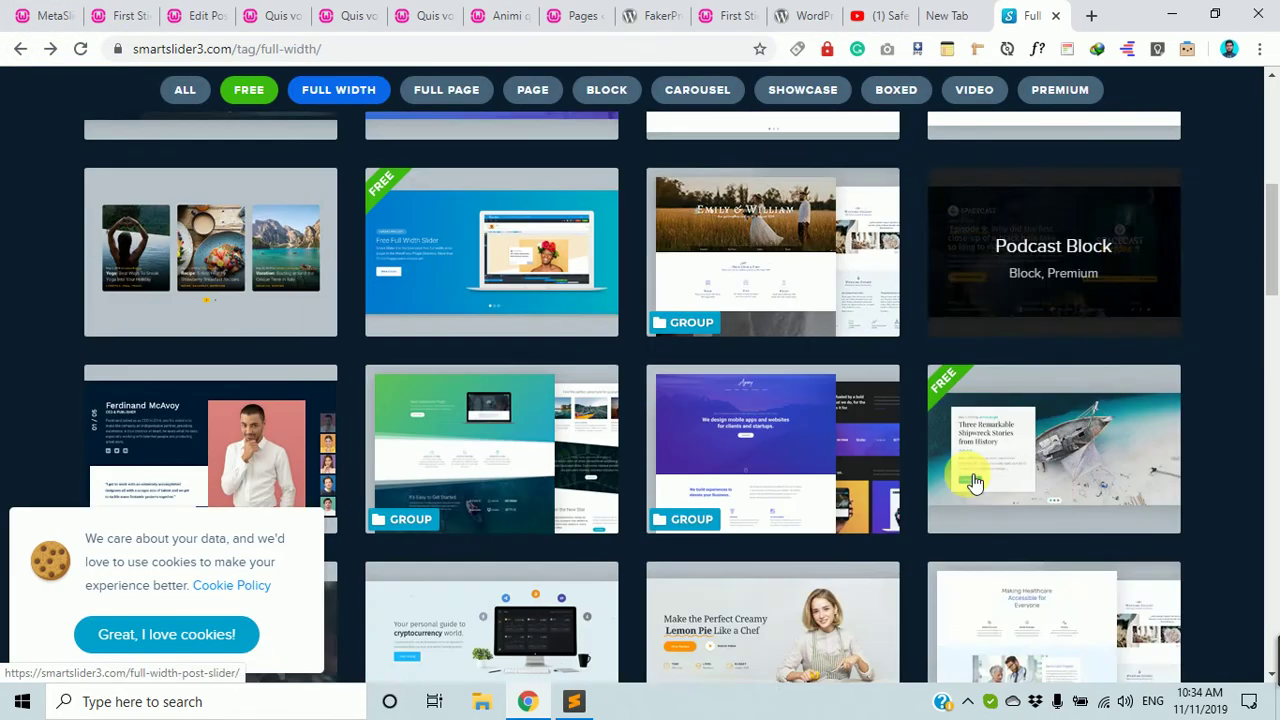
{"action": "scroll", "coordinate": [1068, 410], "scroll_direction": "down", "scroll_amount": 4}
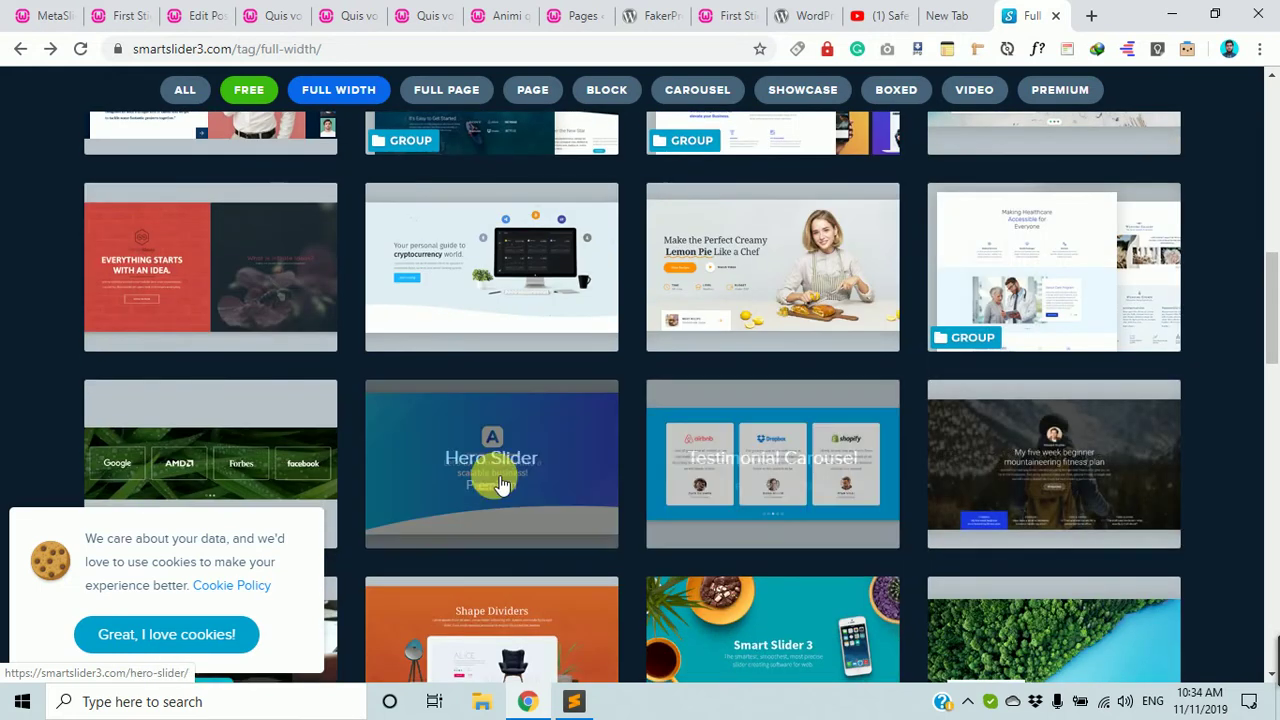
{"action": "scroll", "coordinate": [1000, 320], "scroll_direction": "down", "scroll_amount": 2}
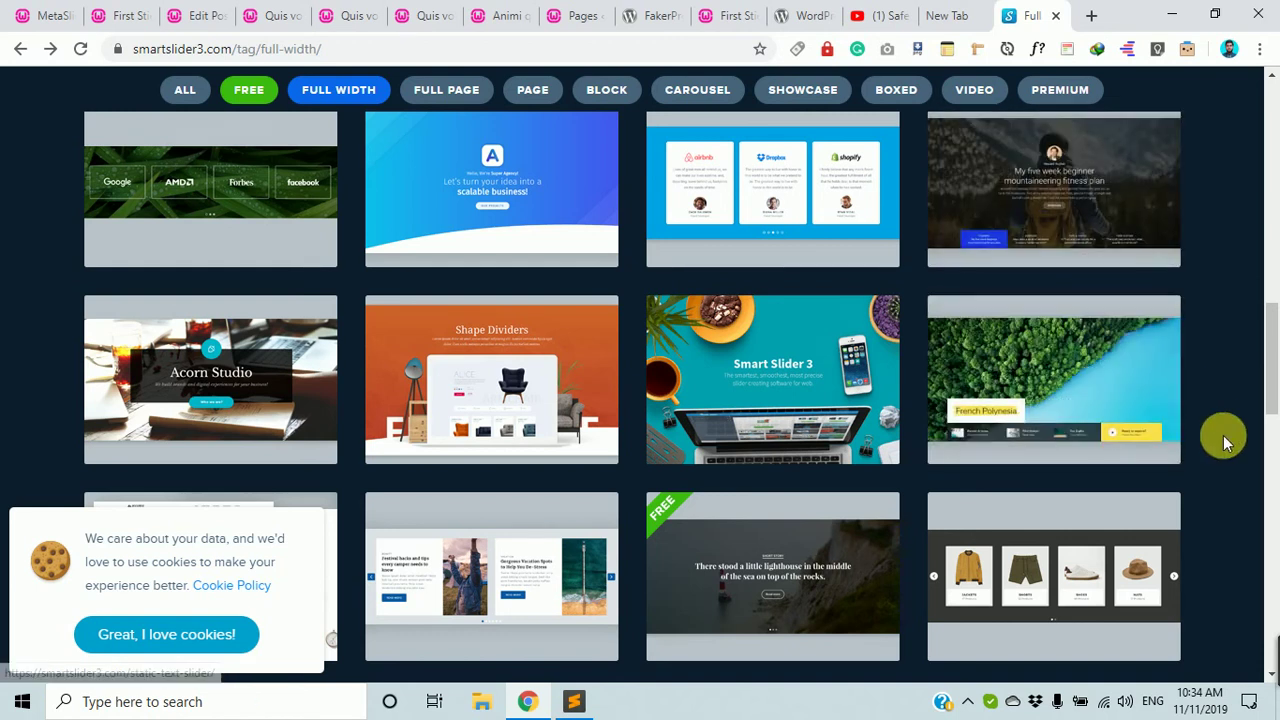
{"action": "scroll", "coordinate": [1181, 395], "scroll_direction": "down", "scroll_amount": 2}
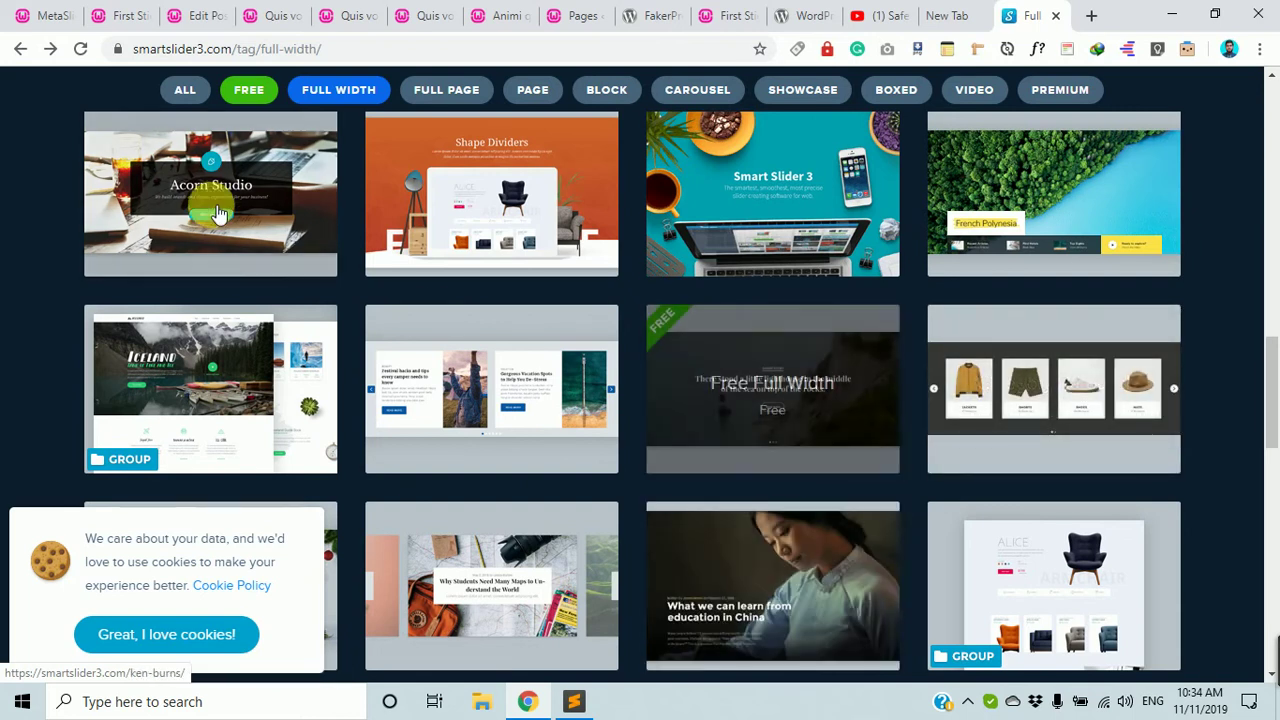
{"action": "left_click", "coordinate": [47, 8]}
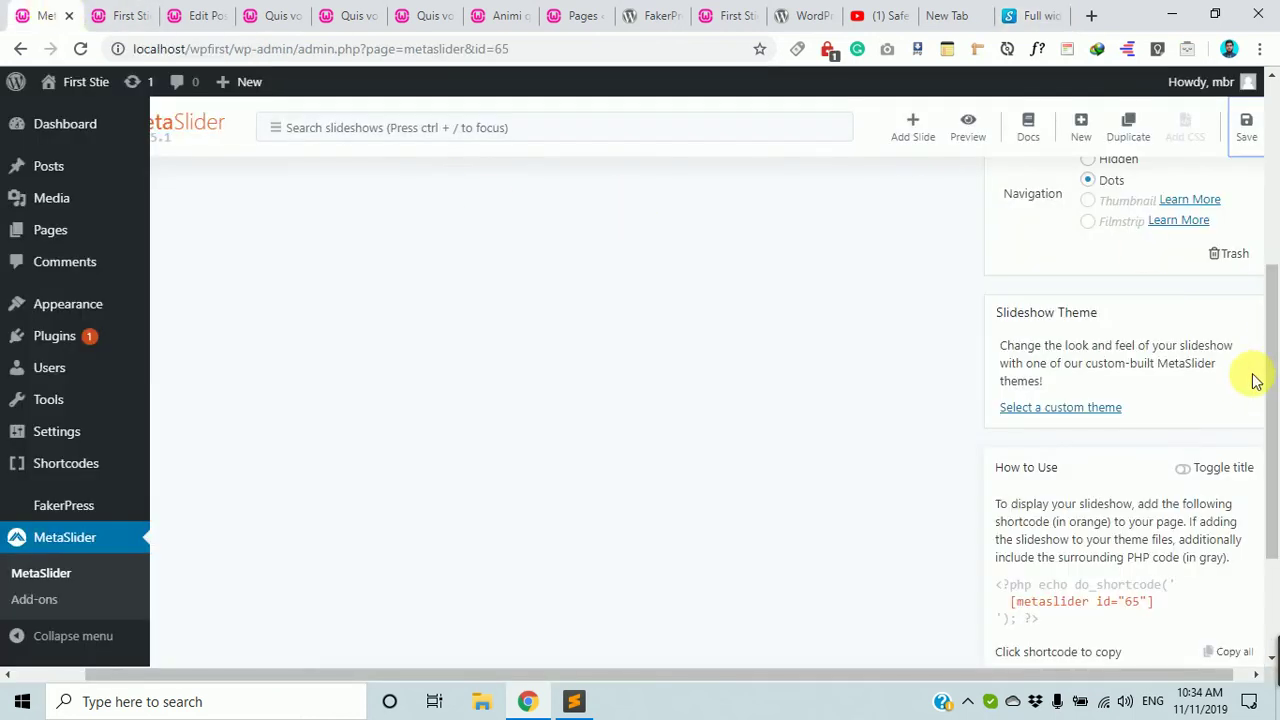
Open the Slideshow Theme gallery and browse the available themes.
{"action": "left_click_drag", "start_coordinate": [985, 322], "coordinate": [1110, 315]}
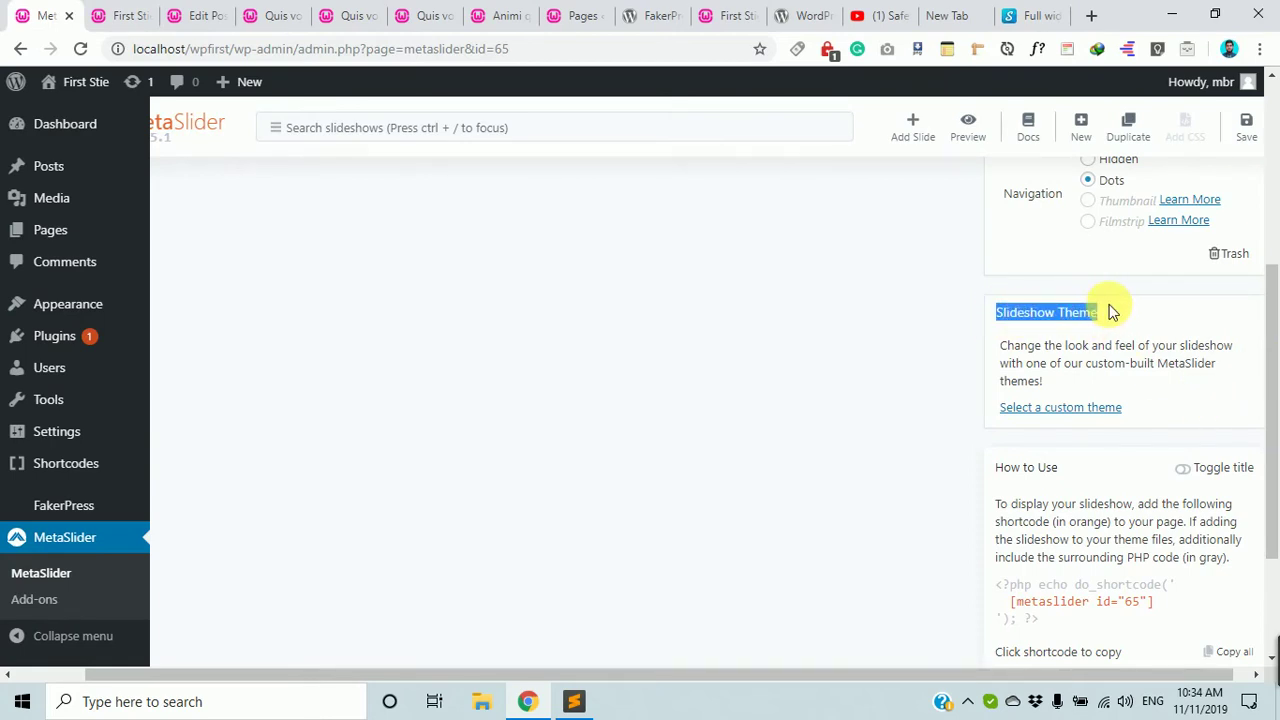
{"action": "scroll", "coordinate": [1071, 408], "scroll_direction": "up", "scroll_amount": 4}
{"action": "scroll", "coordinate": [530, 400], "scroll_direction": "down", "scroll_amount": 2}
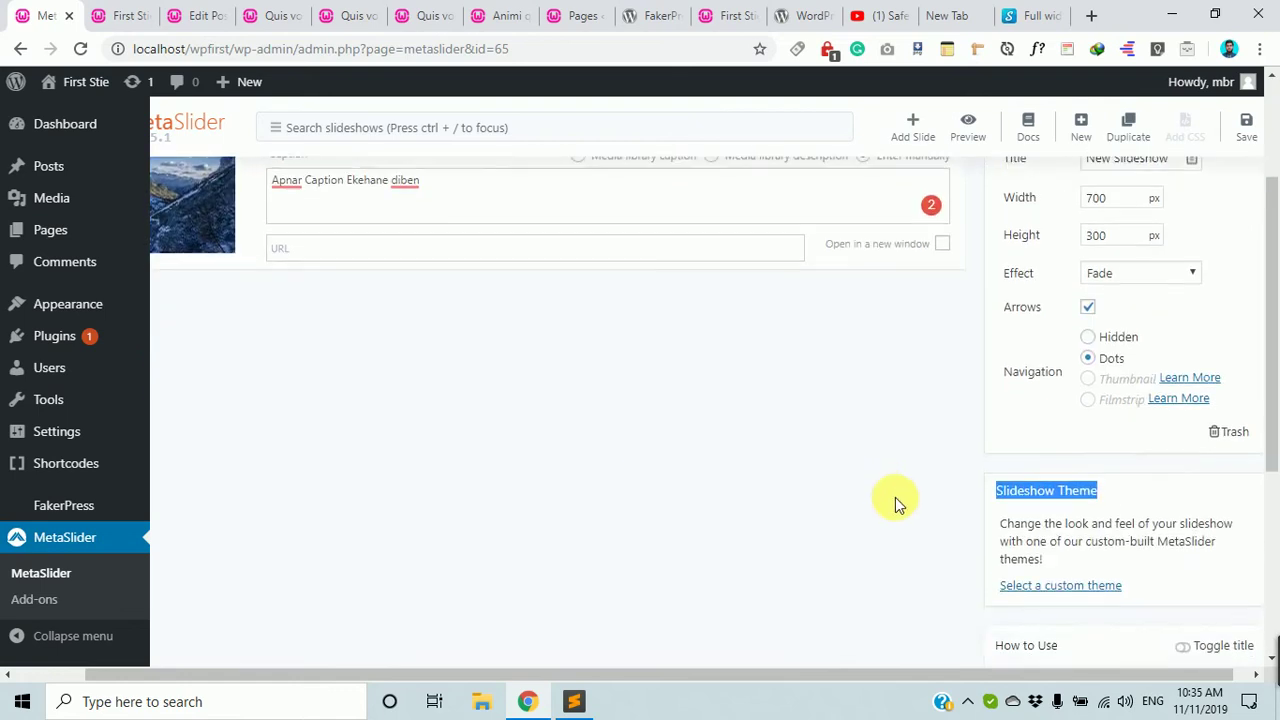
{"action": "scroll", "coordinate": [895, 502], "scroll_direction": "down", "scroll_amount": 3}
{"action": "scroll", "coordinate": [907, 490], "scroll_direction": "up", "scroll_amount": 2}
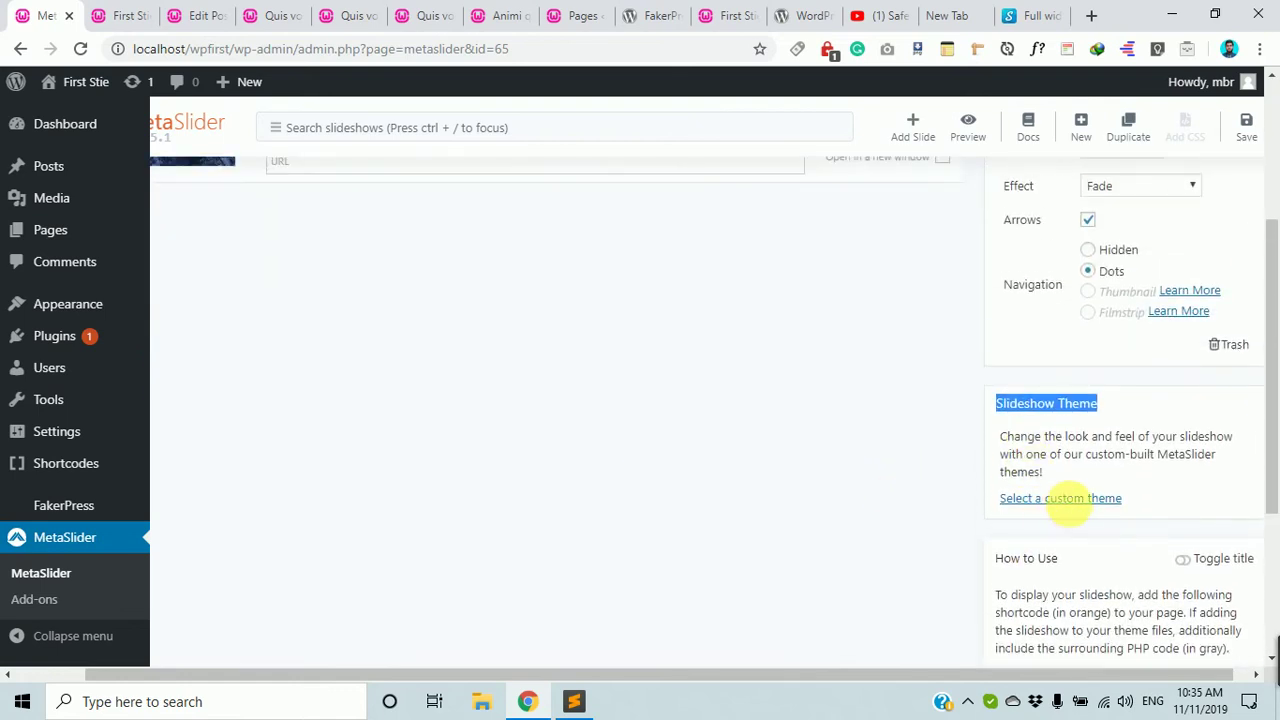
{"action": "left_click", "coordinate": [1072, 500]}
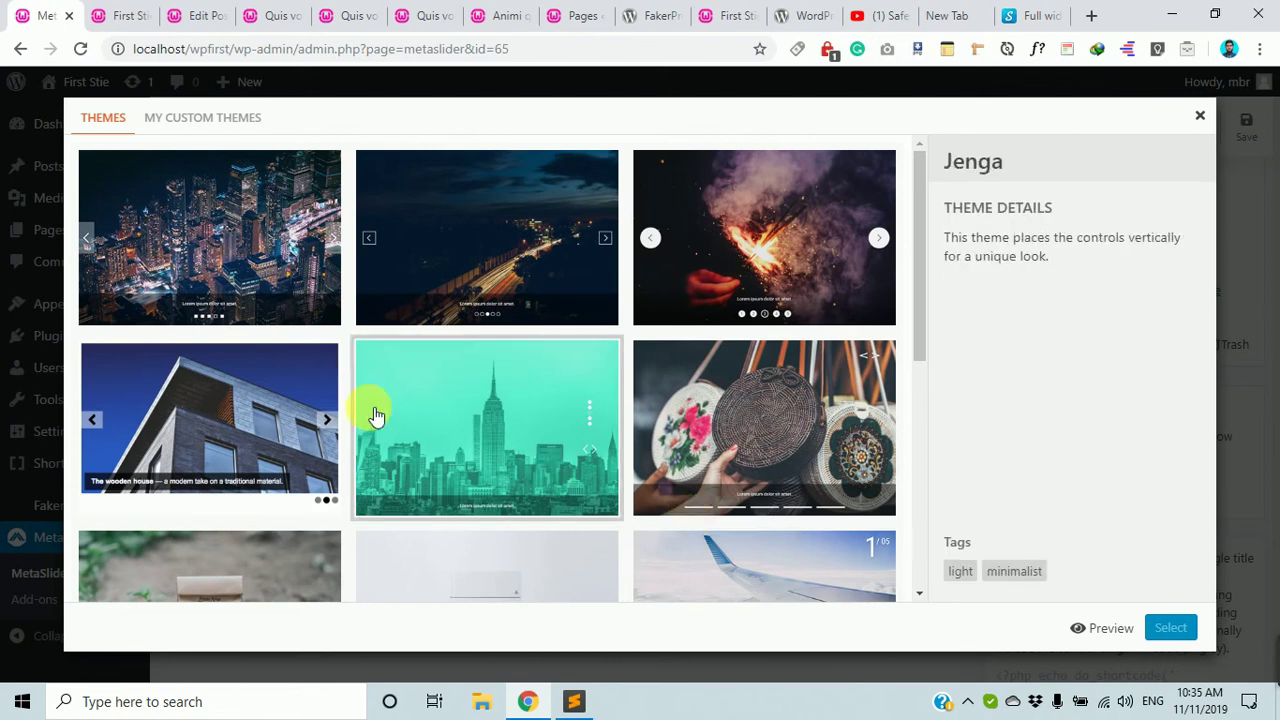
{"action": "scroll", "coordinate": [829, 528], "scroll_direction": "down", "scroll_amount": 2}
{"action": "scroll", "coordinate": [765, 448], "scroll_direction": "down", "scroll_amount": 1}
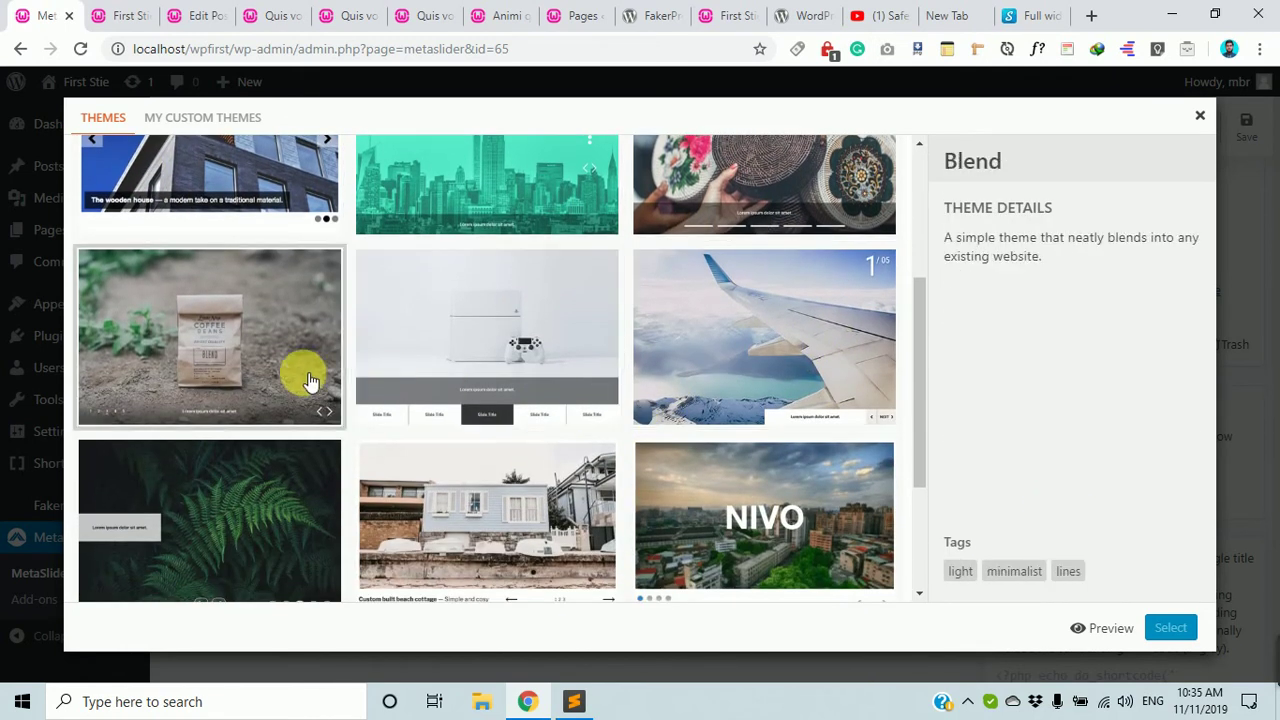
{"action": "scroll", "coordinate": [877, 423], "scroll_direction": "down", "scroll_amount": 2}
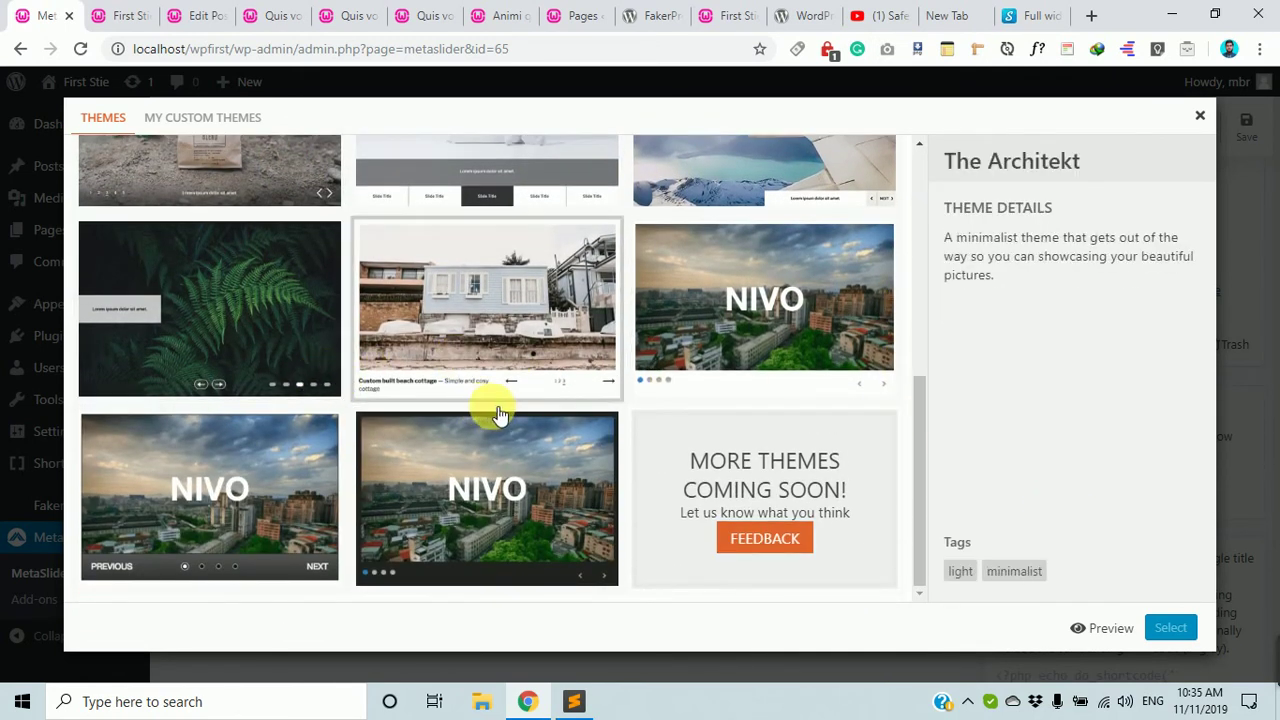
{"action": "scroll", "coordinate": [330, 345], "scroll_direction": "up", "scroll_amount": 3}
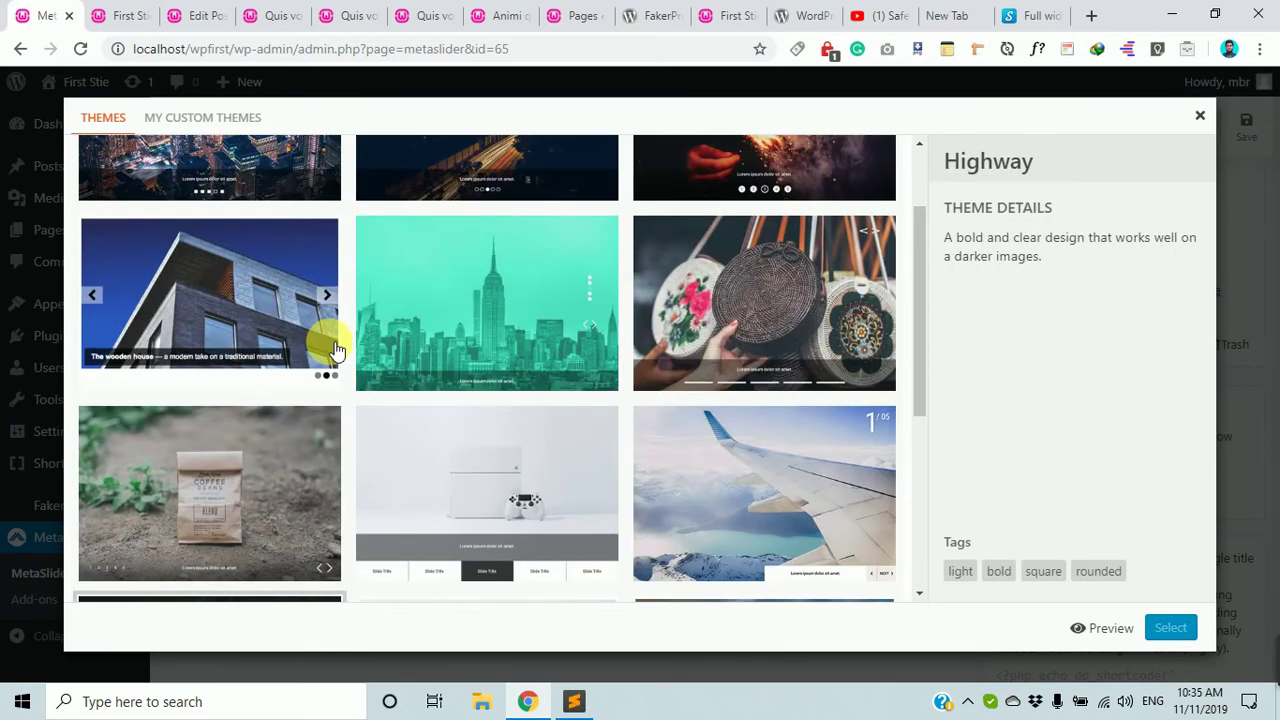
{"action": "scroll", "coordinate": [323, 340], "scroll_direction": "down", "scroll_amount": 2}
{"action": "scroll", "coordinate": [335, 350], "scroll_direction": "up", "scroll_amount": 3}
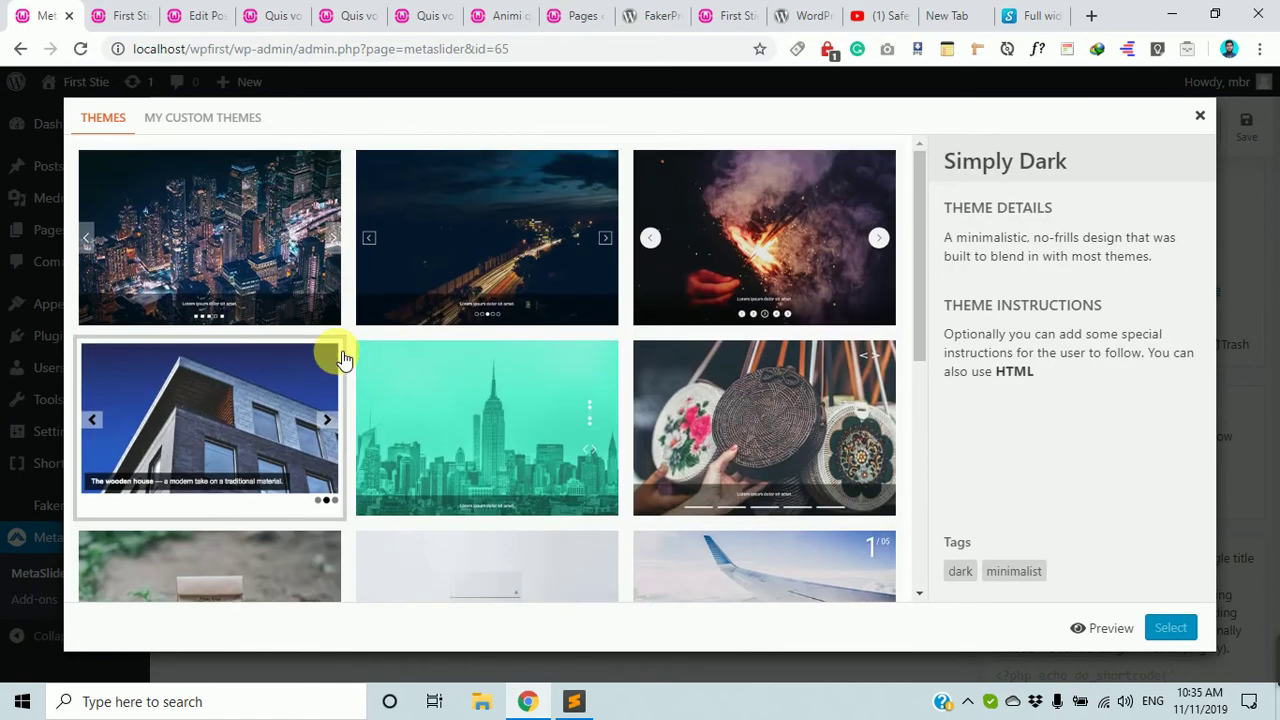
Preview the Bubble theme on the mountain slide, then select it.
{"action": "left_click", "coordinate": [784, 262]}
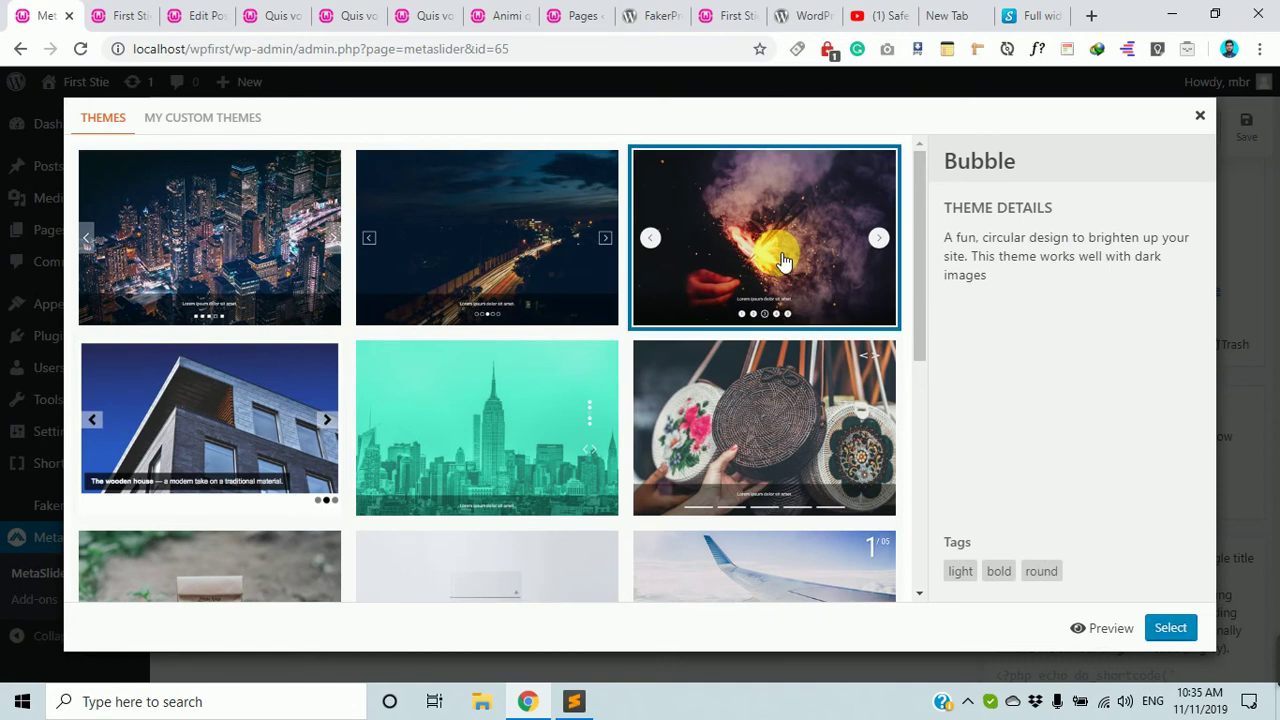
{"action": "left_click", "coordinate": [1108, 628]}
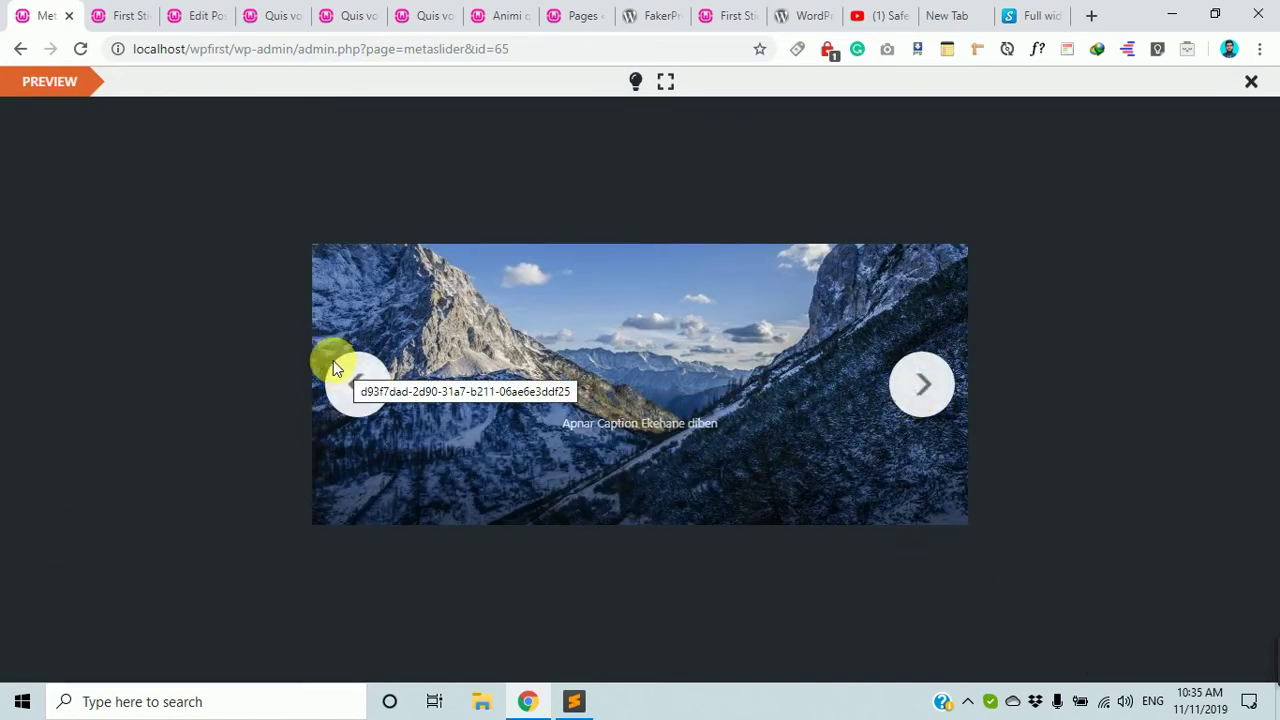
{"action": "left_click", "coordinate": [1251, 82]}
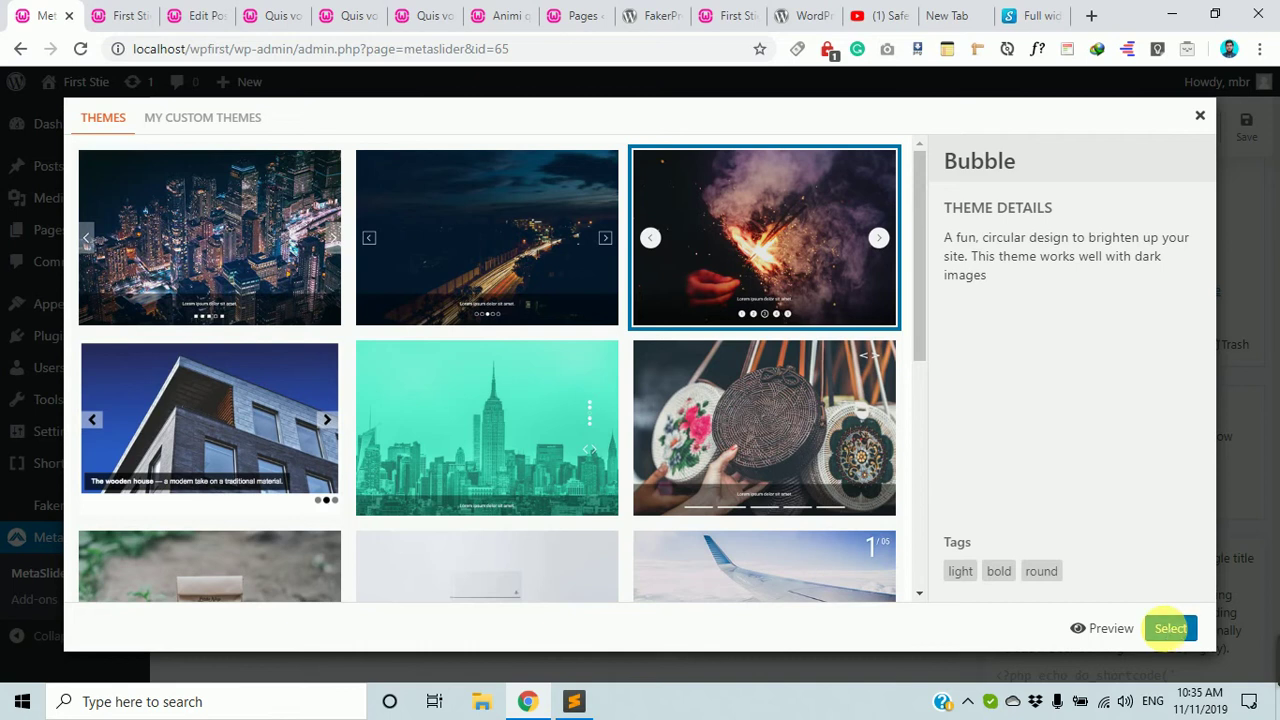
{"action": "left_click", "coordinate": [1170, 628]}
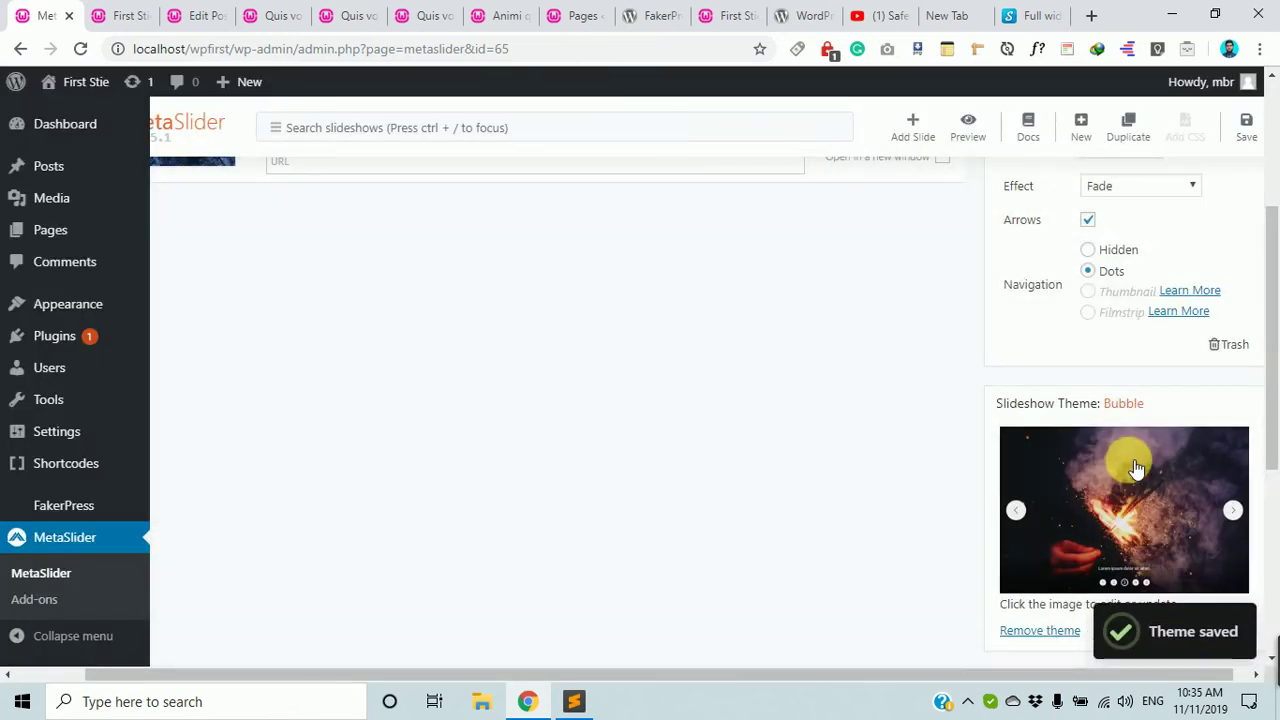
Switch the slider type to R. Slides and then back to FlexSlider.
{"action": "scroll", "coordinate": [1135, 465], "scroll_direction": "down", "scroll_amount": 2}
{"action": "scroll", "coordinate": [1134, 466], "scroll_direction": "up", "scroll_amount": 2}
{"action": "scroll", "coordinate": [1134, 466], "scroll_direction": "down", "scroll_amount": 2}
{"action": "scroll", "coordinate": [1125, 462], "scroll_direction": "up", "scroll_amount": 1}
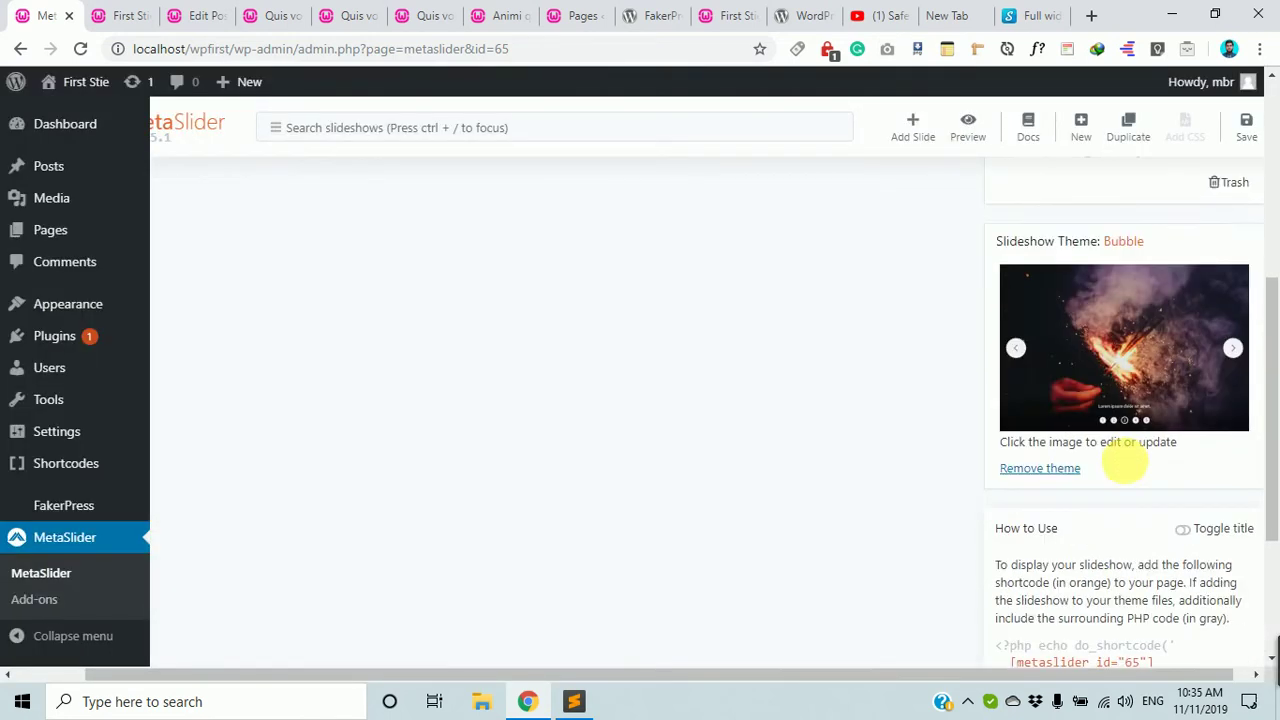
{"action": "scroll", "coordinate": [1125, 463], "scroll_direction": "up", "scroll_amount": 5}
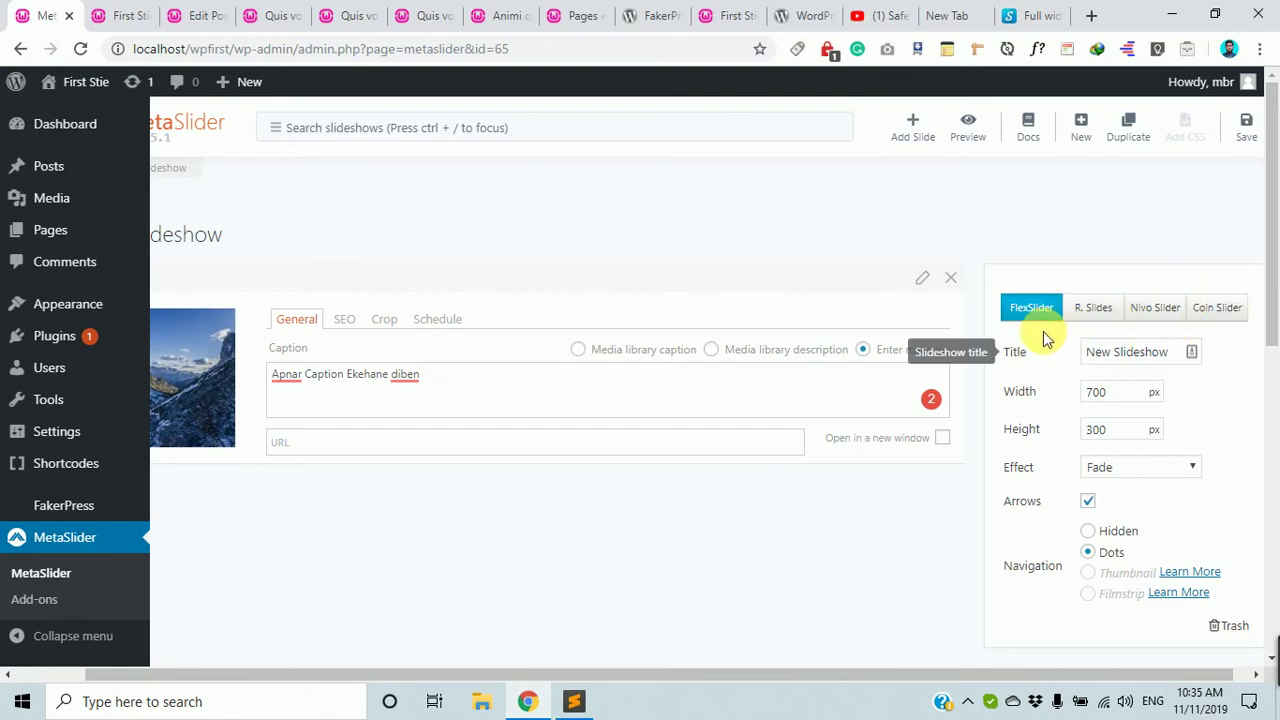
{"action": "left_click", "coordinate": [1093, 310]}
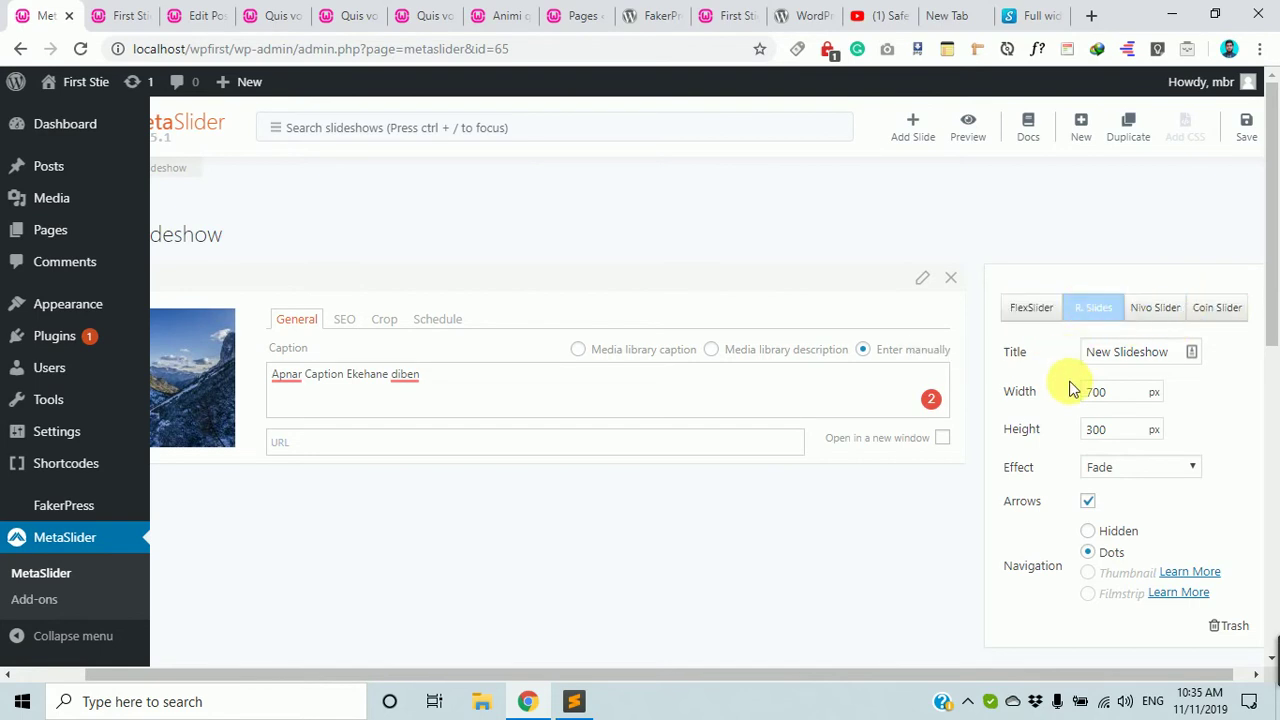
{"action": "scroll", "coordinate": [1069, 391], "scroll_direction": "down", "scroll_amount": 3}
{"action": "scroll", "coordinate": [1069, 391], "scroll_direction": "up", "scroll_amount": 2}
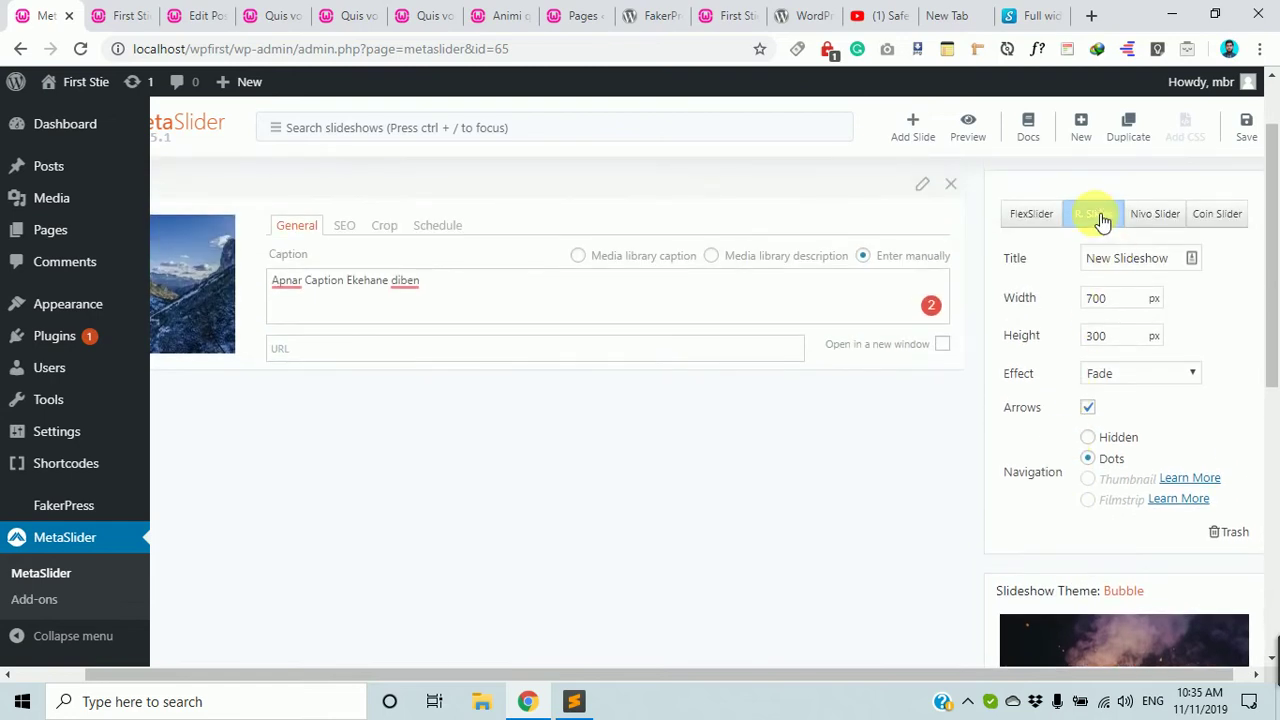
{"action": "left_click", "coordinate": [1031, 214]}
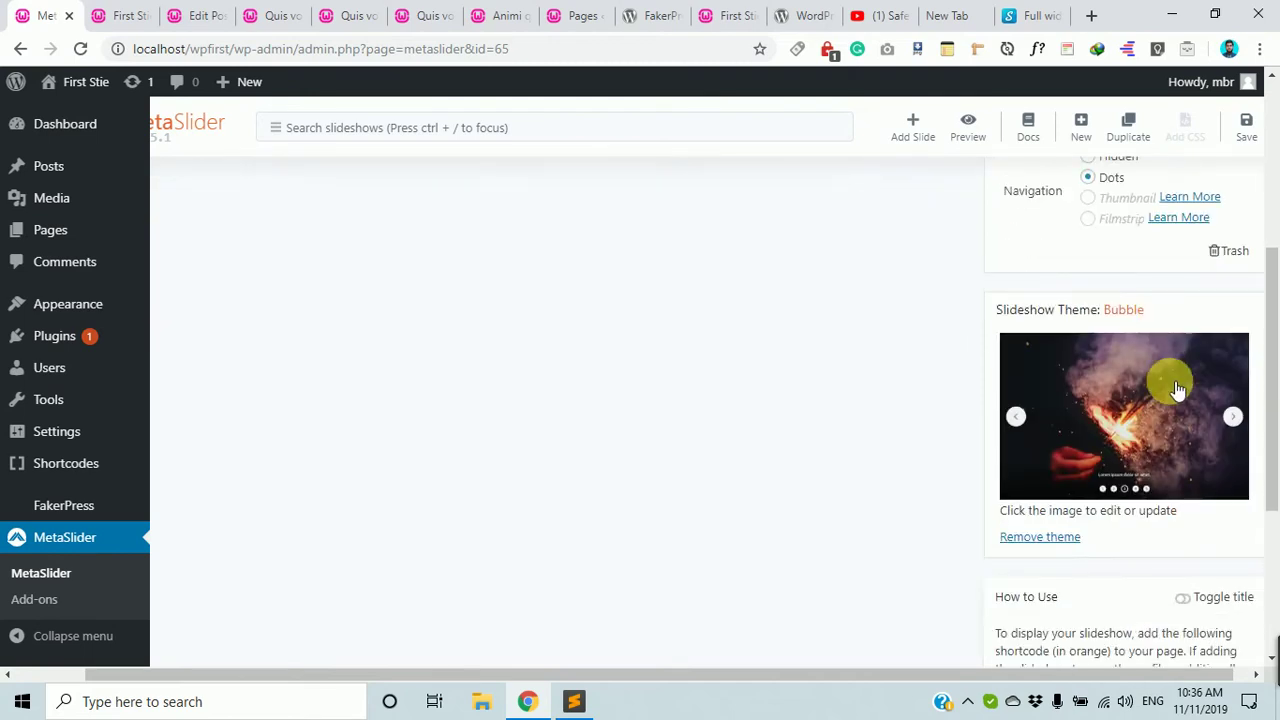
Remove the Bubble theme in the Slideshow Theme section.
{"action": "scroll", "coordinate": [1120, 300], "scroll_direction": "down", "scroll_amount": 3}
{"action": "scroll", "coordinate": [1060, 420], "scroll_direction": "up", "scroll_amount": 1}
{"action": "scroll", "coordinate": [1042, 398], "scroll_direction": "up", "scroll_amount": 3}
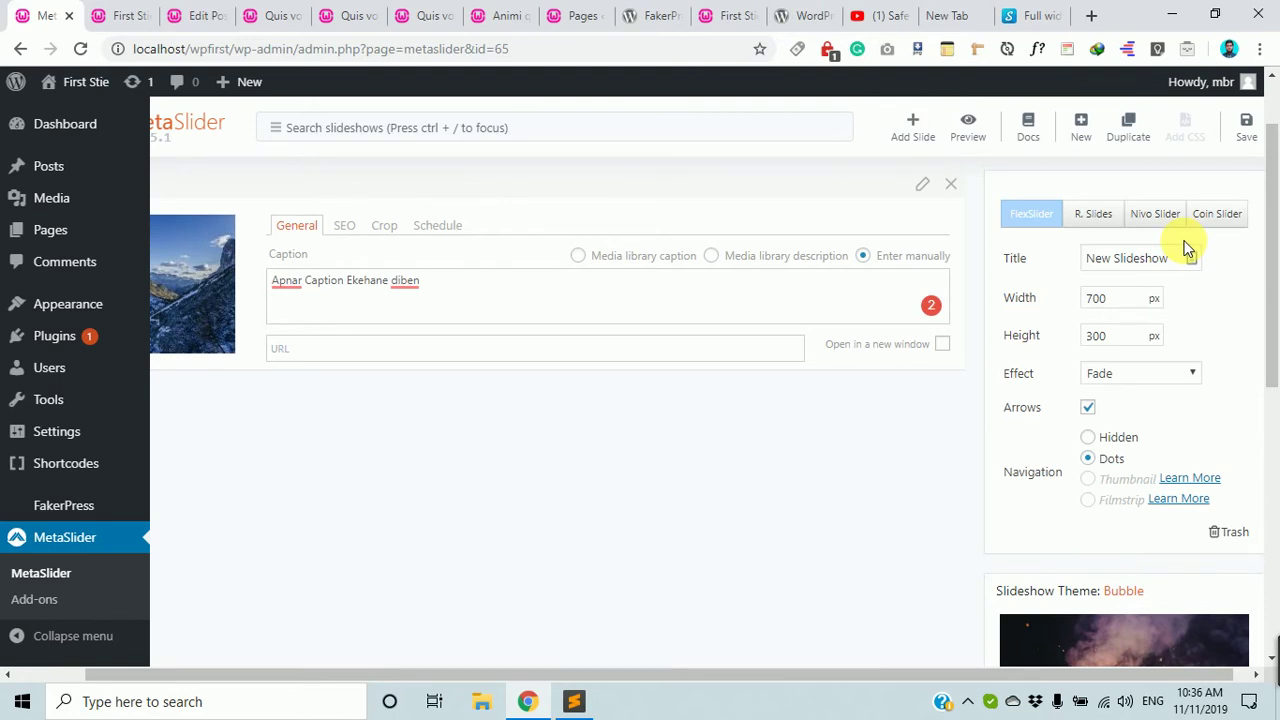
{"action": "scroll", "coordinate": [1187, 249], "scroll_direction": "down", "scroll_amount": 1}
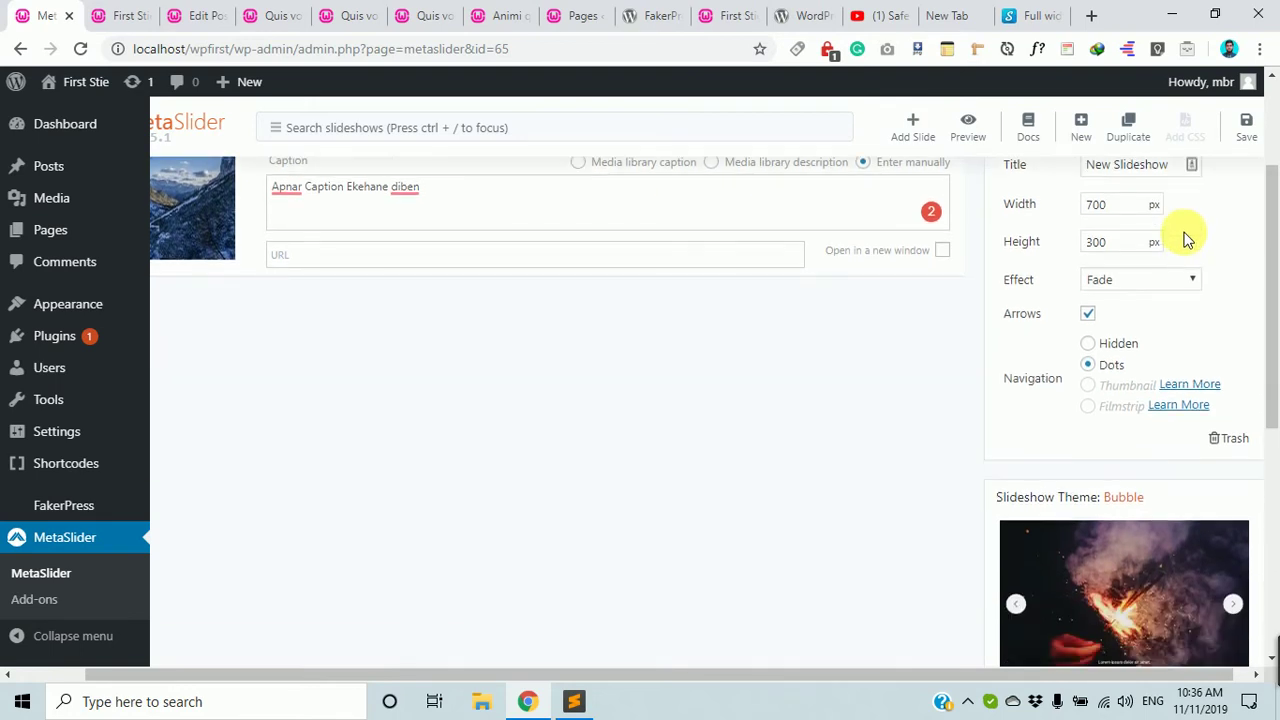
{"action": "scroll", "coordinate": [1180, 210], "scroll_direction": "up", "scroll_amount": 1}
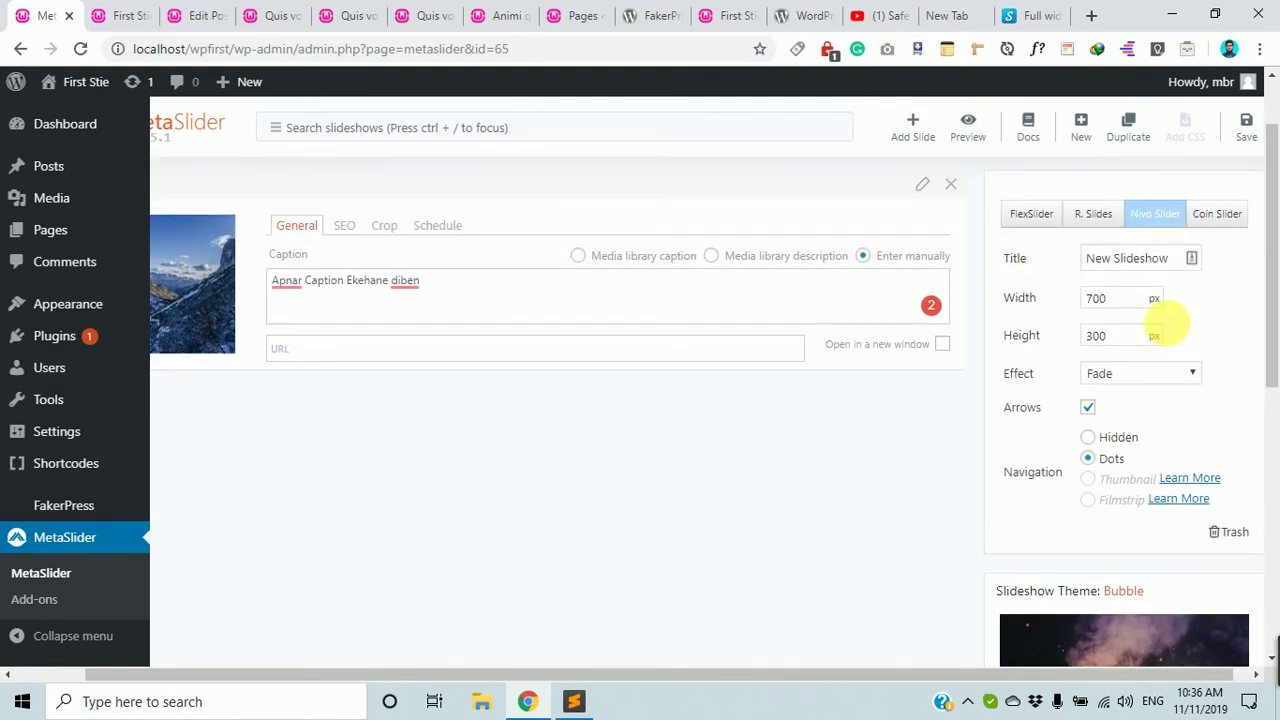
{"action": "scroll", "coordinate": [1160, 420], "scroll_direction": "down", "scroll_amount": 2}
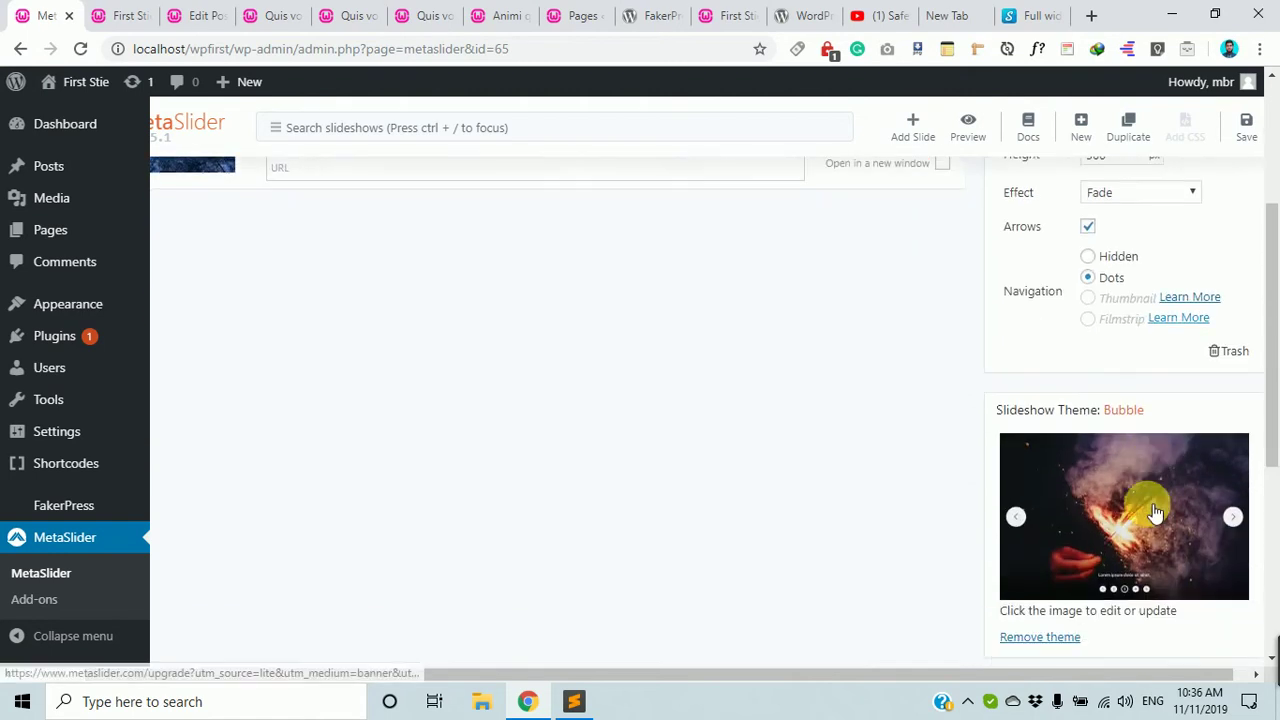
{"action": "left_click", "coordinate": [1040, 630]}
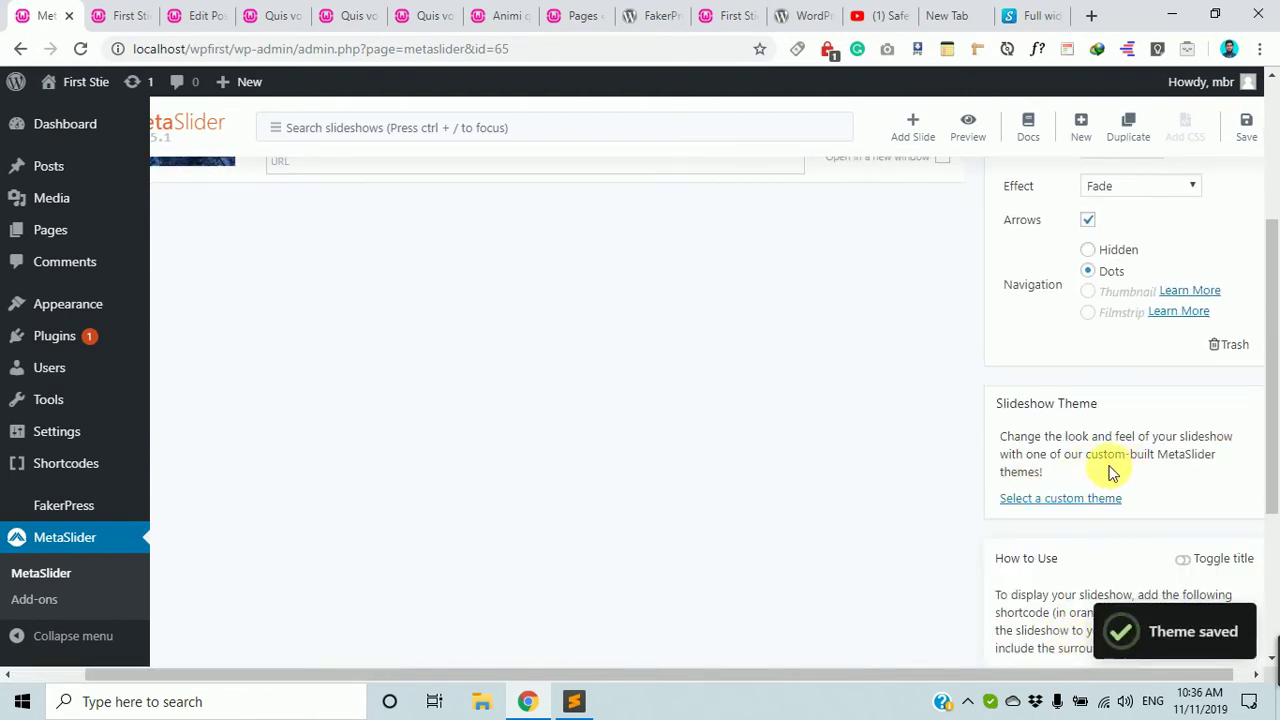
{"action": "scroll", "coordinate": [1109, 471], "scroll_direction": "up", "scroll_amount": 2}
{"action": "scroll", "coordinate": [1194, 371], "scroll_direction": "down", "scroll_amount": 2}
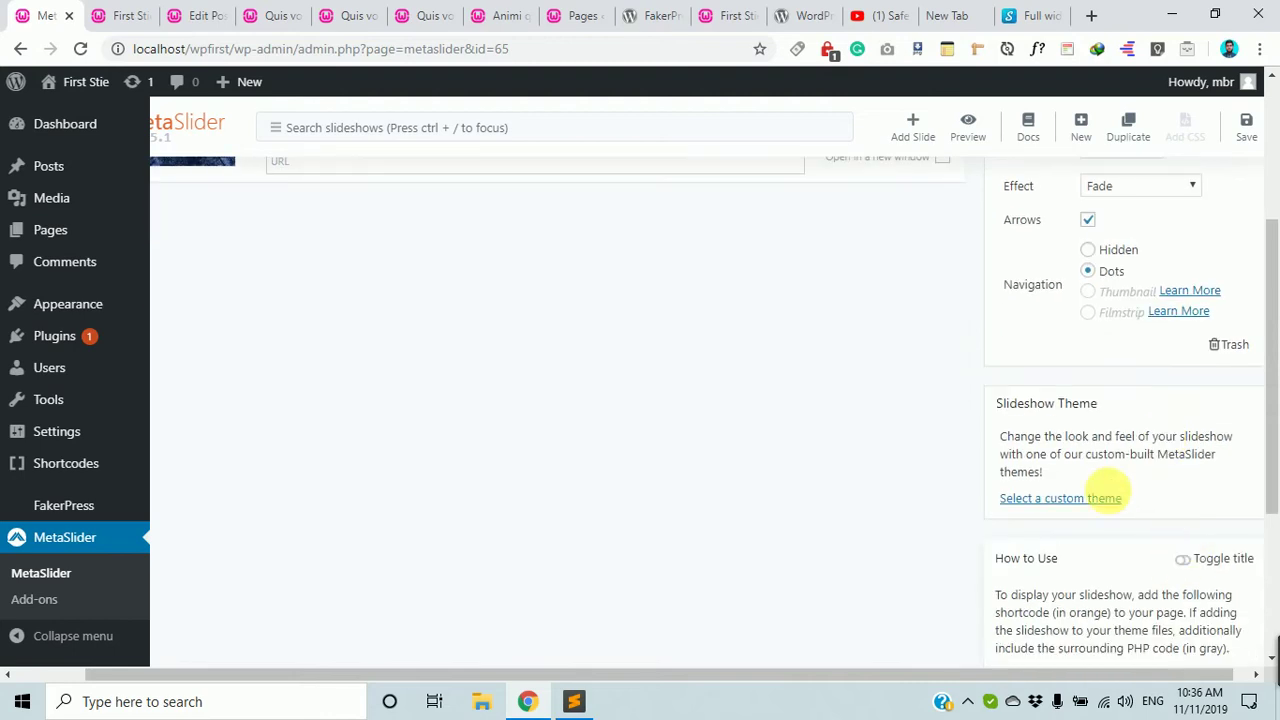
Reopen the custom theme gallery and apply the Bubble theme again.
{"action": "left_click", "coordinate": [1060, 498]}
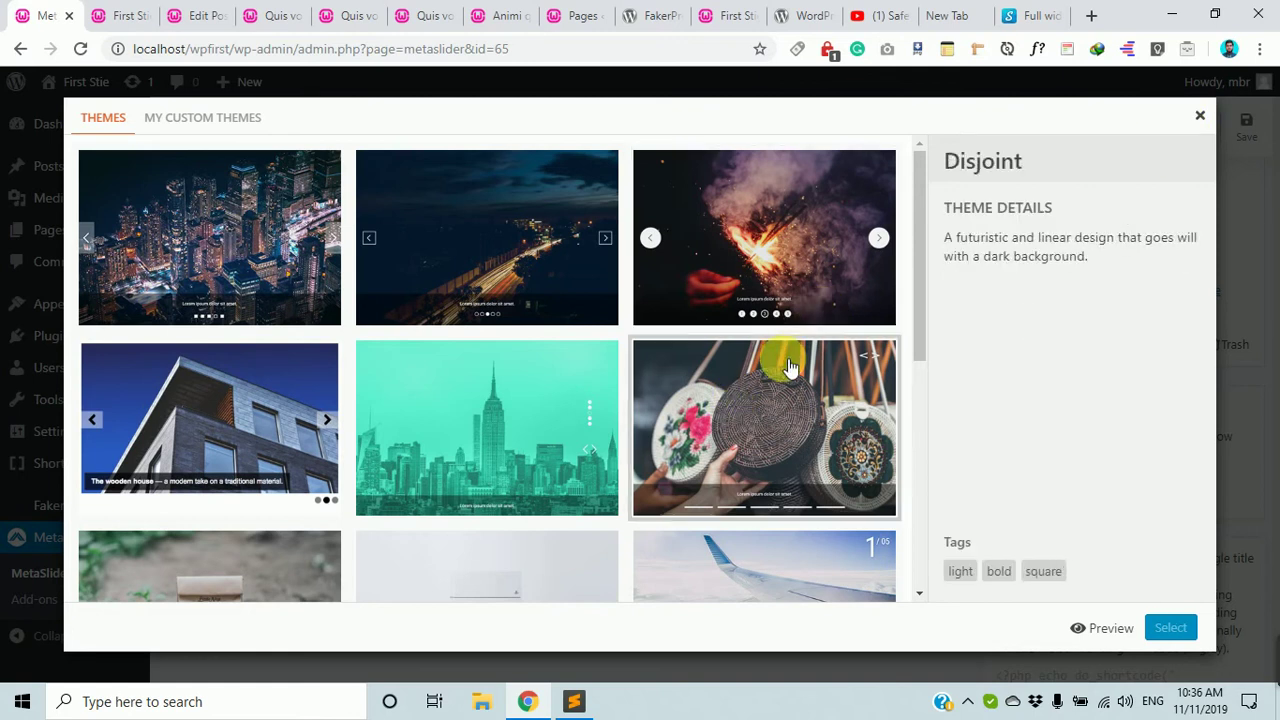
{"action": "left_click", "coordinate": [1200, 118]}
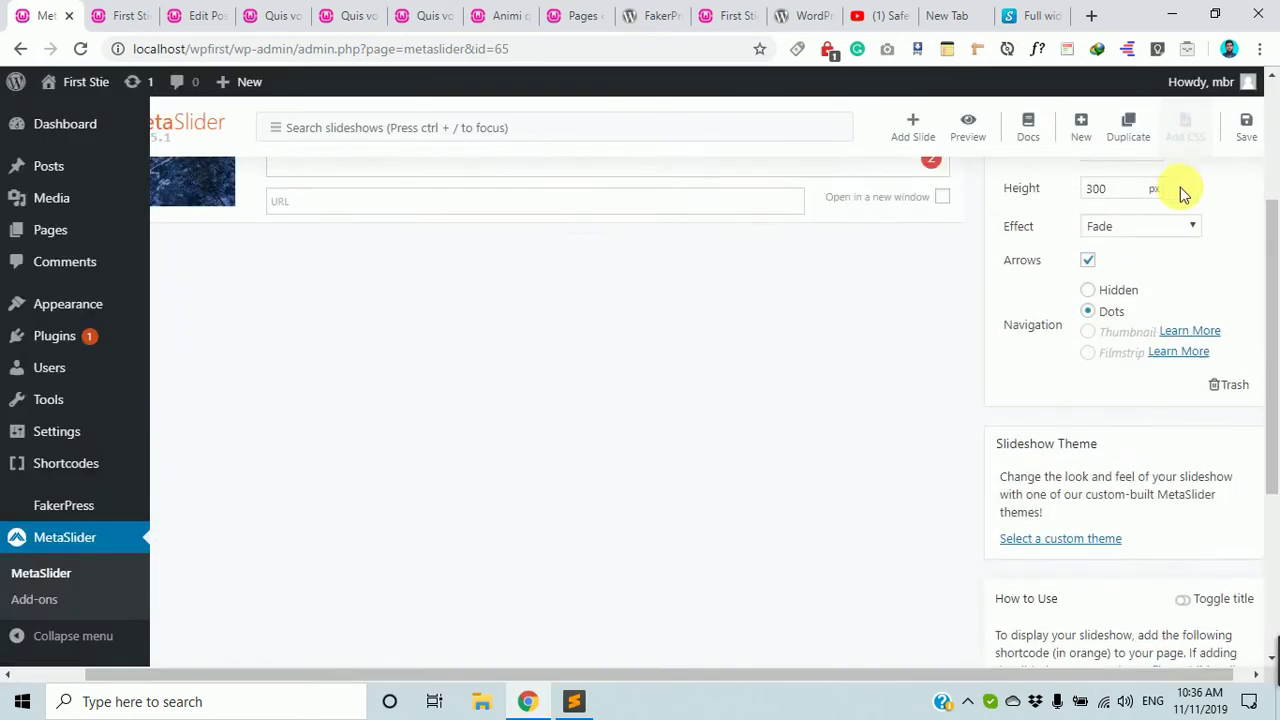
{"action": "left_click", "coordinate": [1033, 305]}
{"action": "scroll", "coordinate": [1070, 340], "scroll_direction": "down", "scroll_amount": 5}
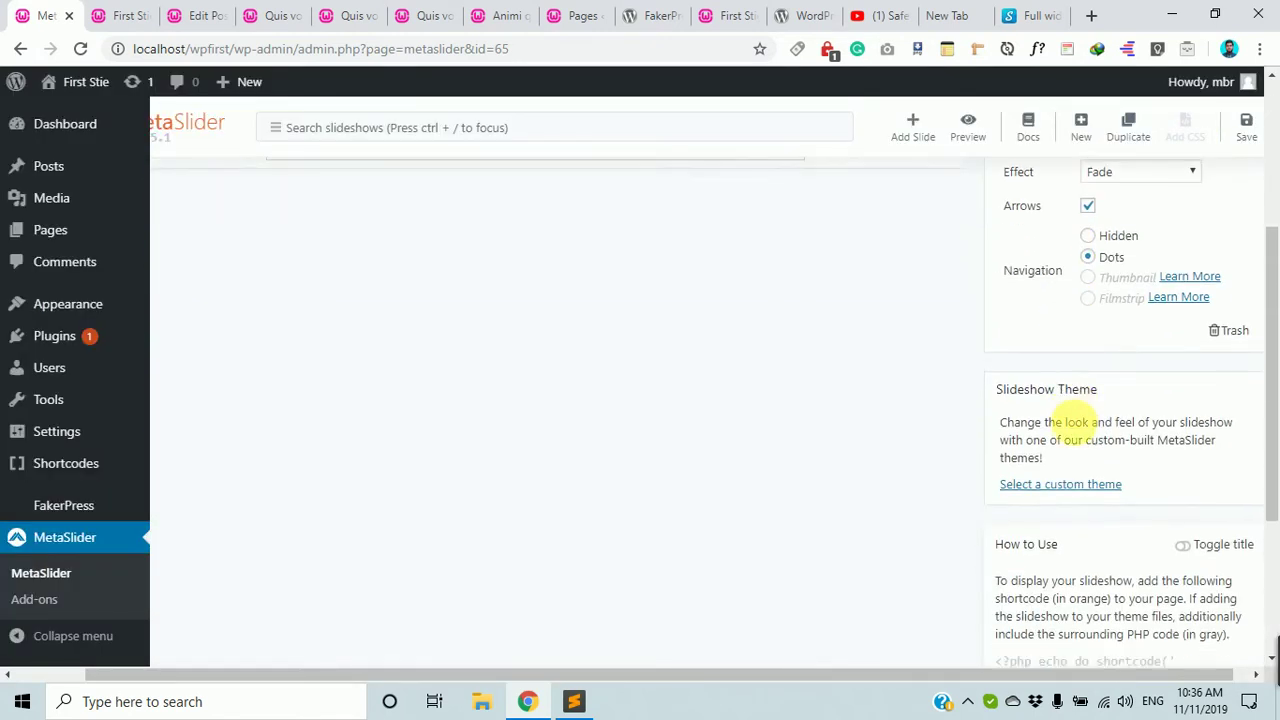
{"action": "left_click", "coordinate": [1063, 311]}
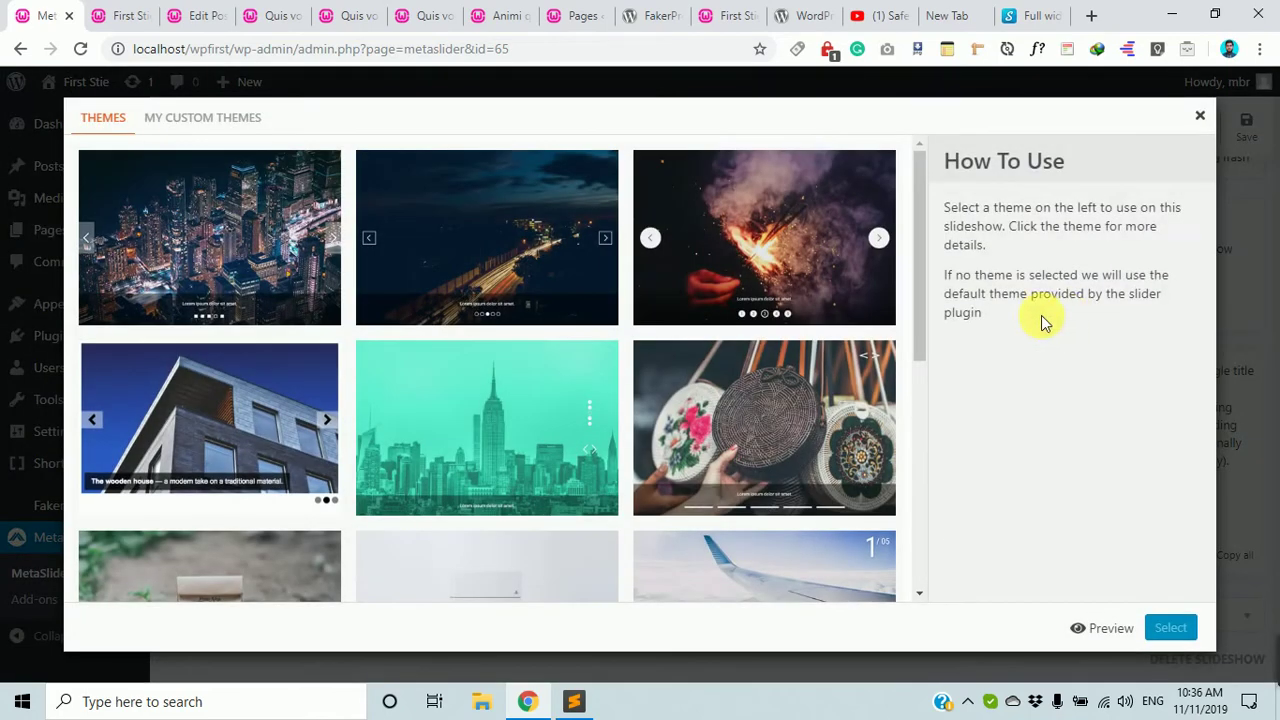
{"action": "left_click", "coordinate": [734, 251]}
{"action": "left_click", "coordinate": [1172, 628]}
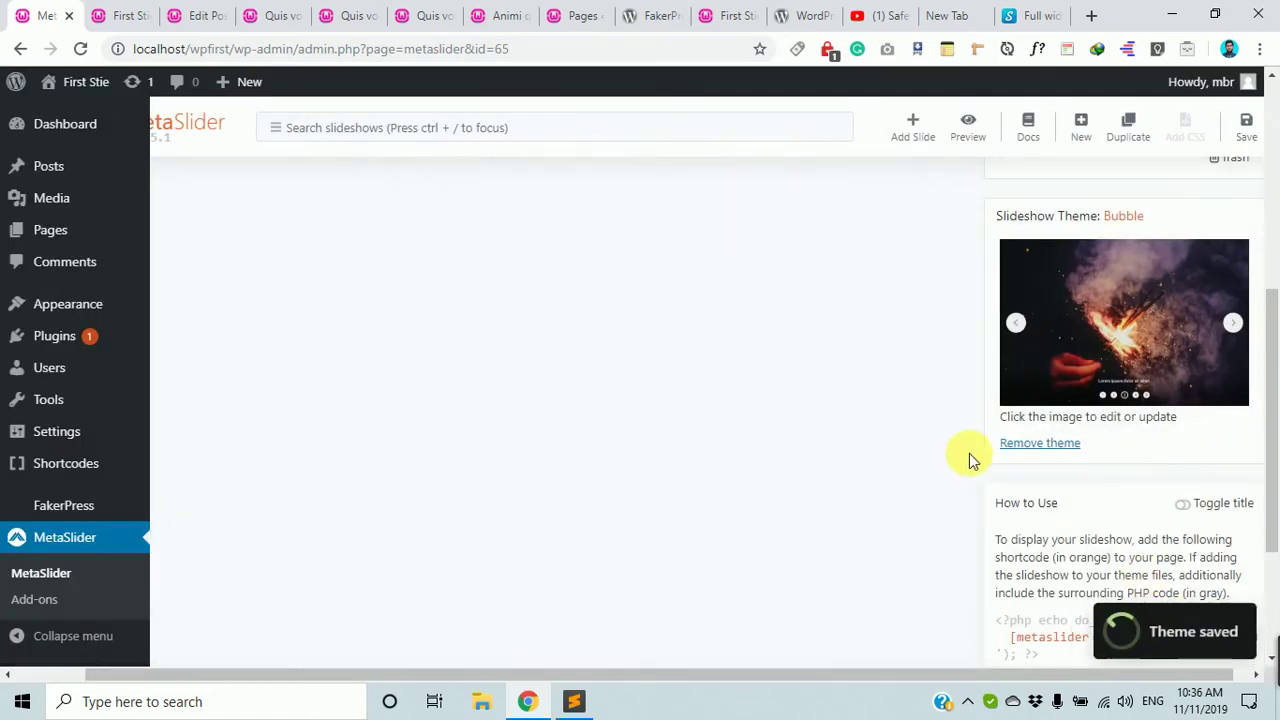
{"action": "scroll", "coordinate": [969, 453], "scroll_direction": "up", "scroll_amount": 3}
{"action": "scroll", "coordinate": [1165, 260], "scroll_direction": "up", "scroll_amount": 1}
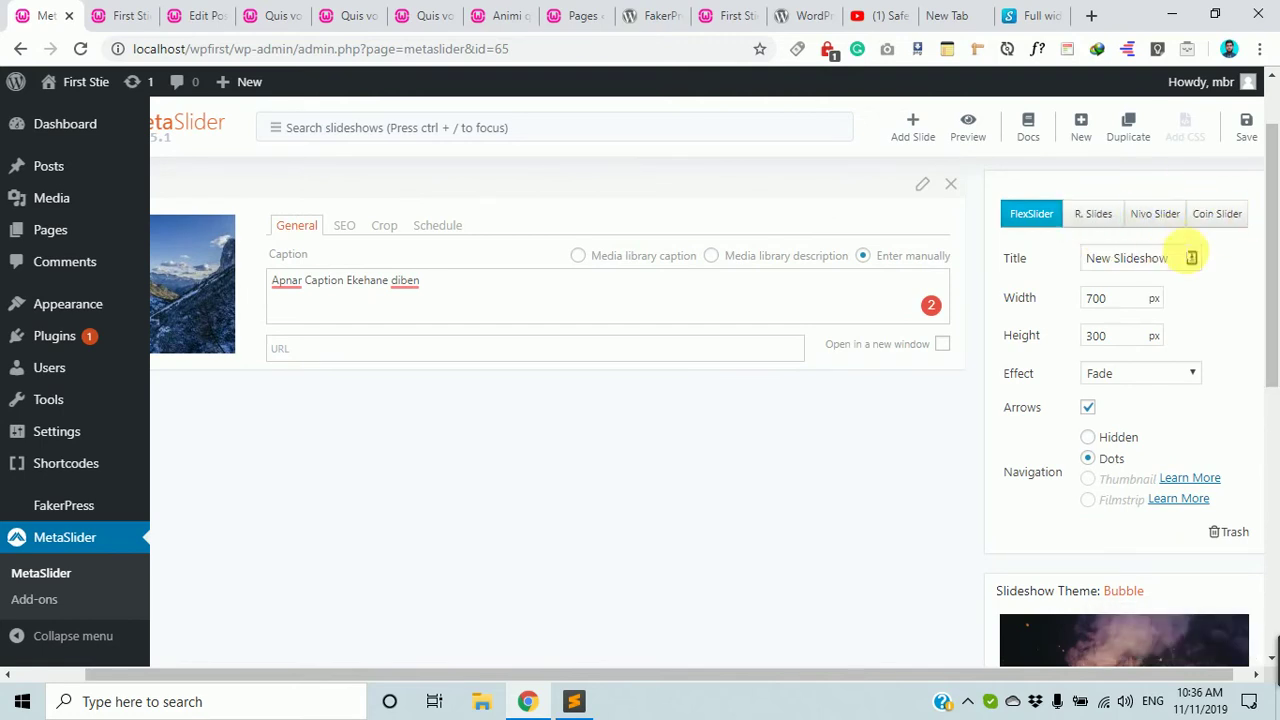
Save slideshow 65 and duplicate it into a new copy, slideshow 67.
{"action": "scroll", "coordinate": [983, 409], "scroll_direction": "down", "scroll_amount": 3}
{"action": "scroll", "coordinate": [1006, 423], "scroll_direction": "up", "scroll_amount": 4}
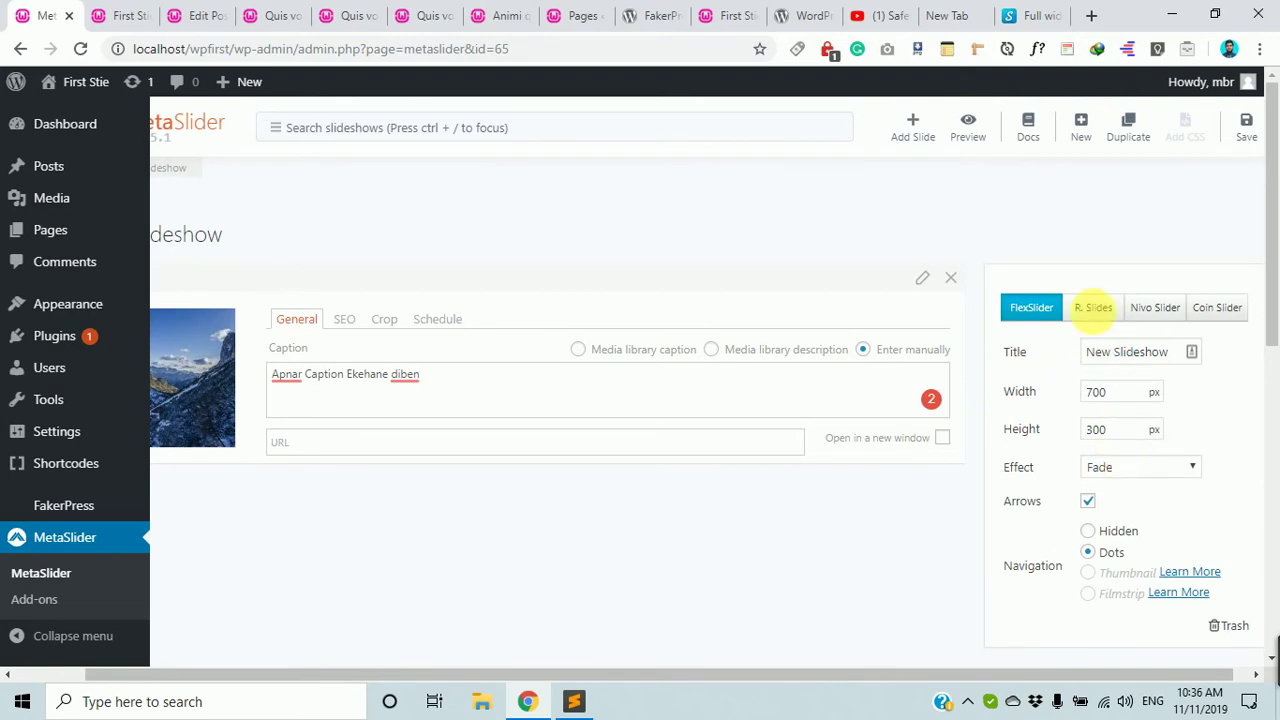
{"action": "left_click", "coordinate": [1249, 138]}
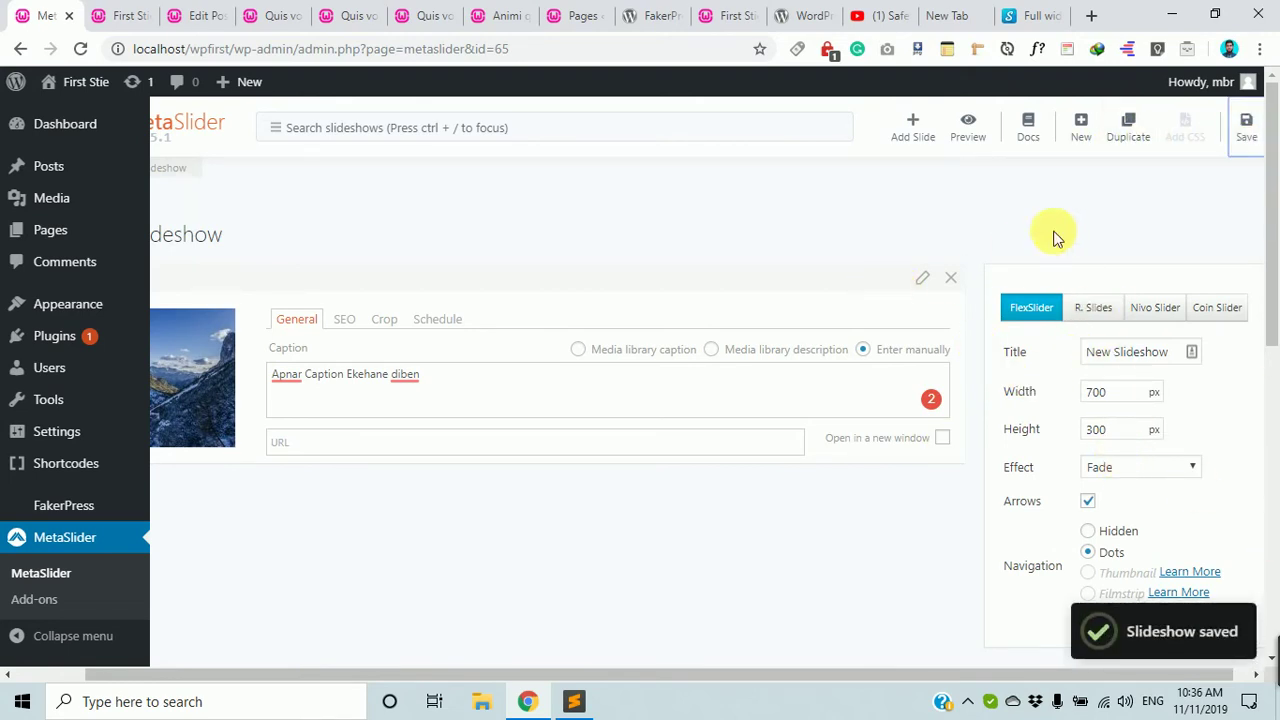
{"action": "scroll", "coordinate": [340, 443], "scroll_direction": "down", "scroll_amount": 1}
{"action": "scroll", "coordinate": [400, 446], "scroll_direction": "up", "scroll_amount": 1}
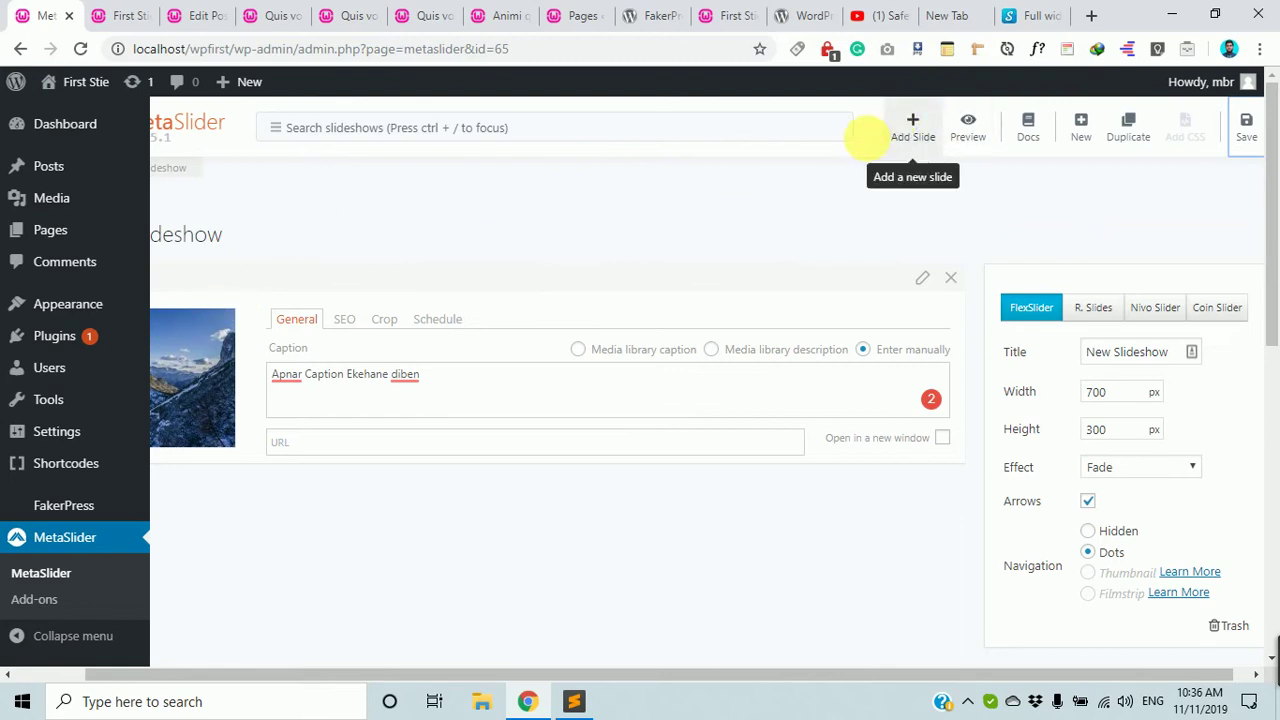
{"action": "left_click", "coordinate": [1124, 132]}
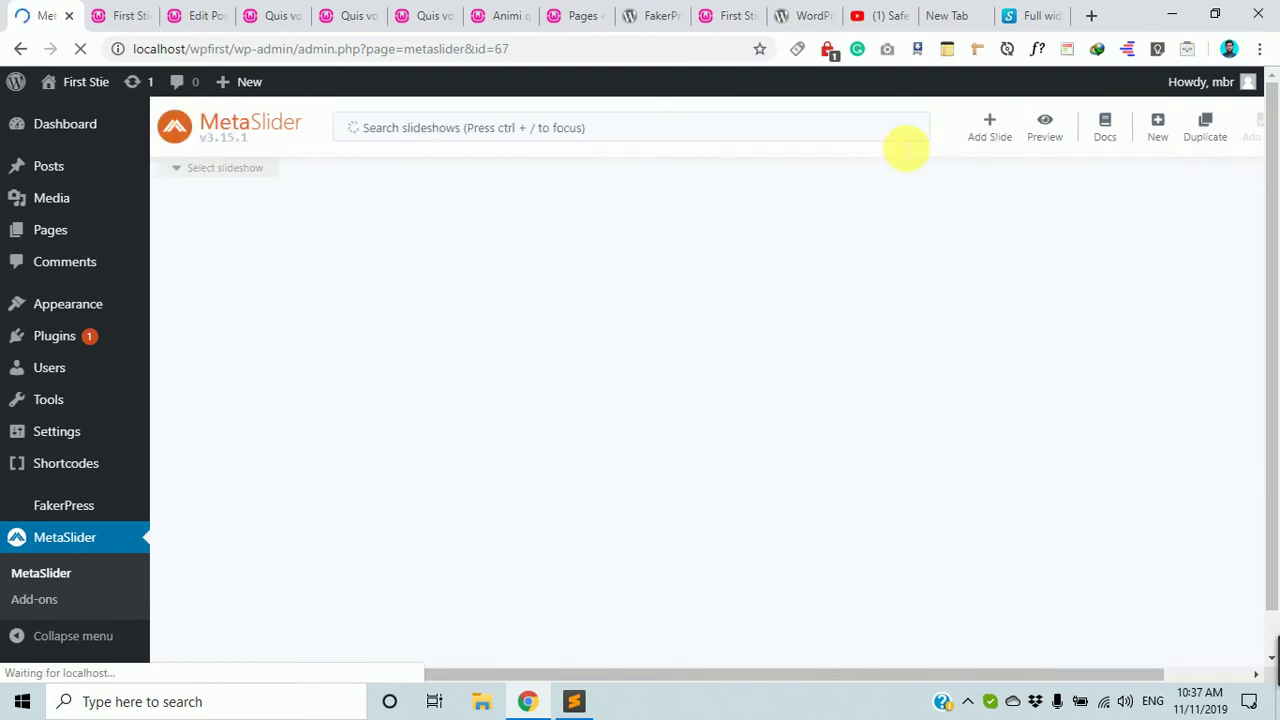
Reopen the slideshow editor and list the two slideshows named New Slideshow.
{"action": "scroll", "coordinate": [786, 340], "scroll_direction": "down", "scroll_amount": 3}
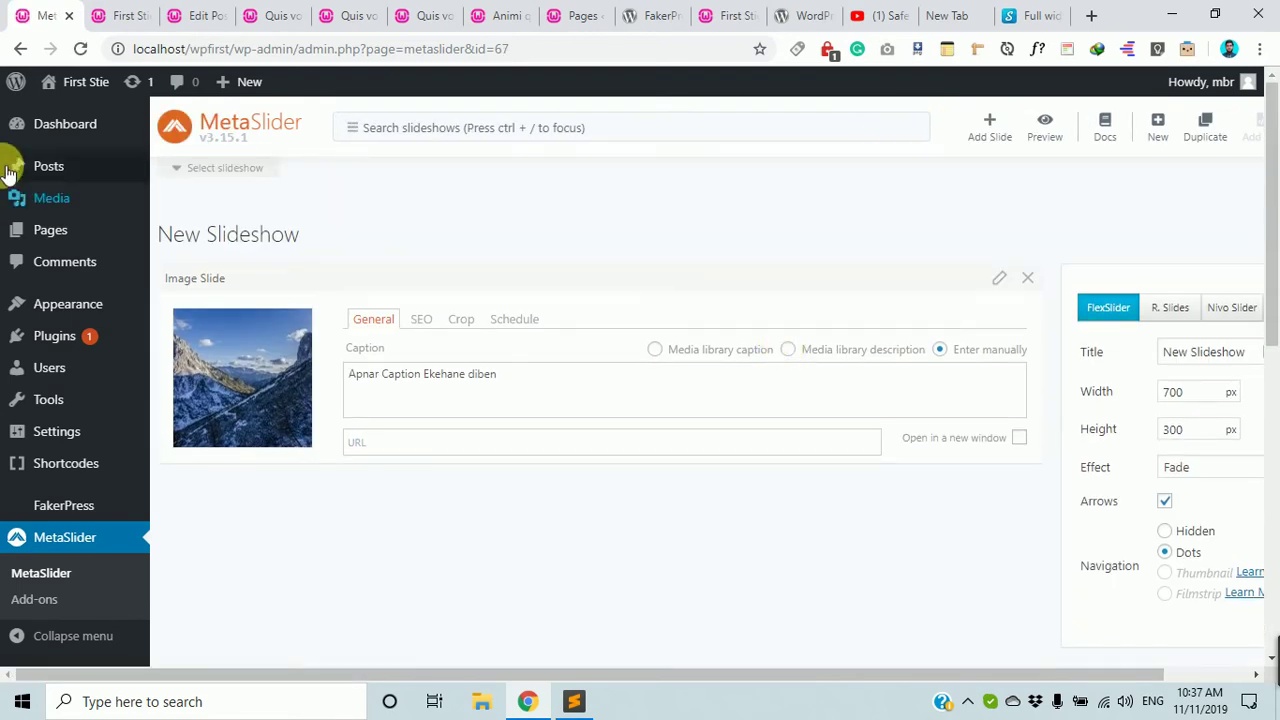
{"action": "left_click", "coordinate": [17, 45]}
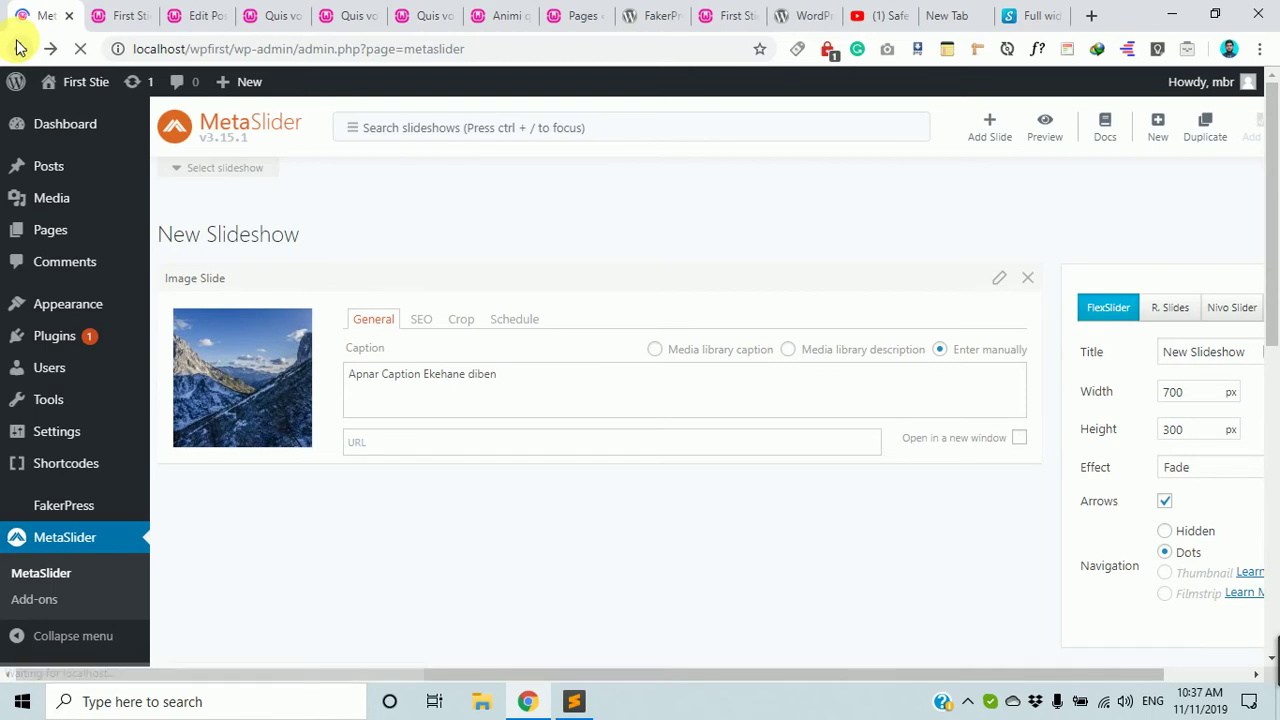
{"action": "left_click", "coordinate": [55, 540]}
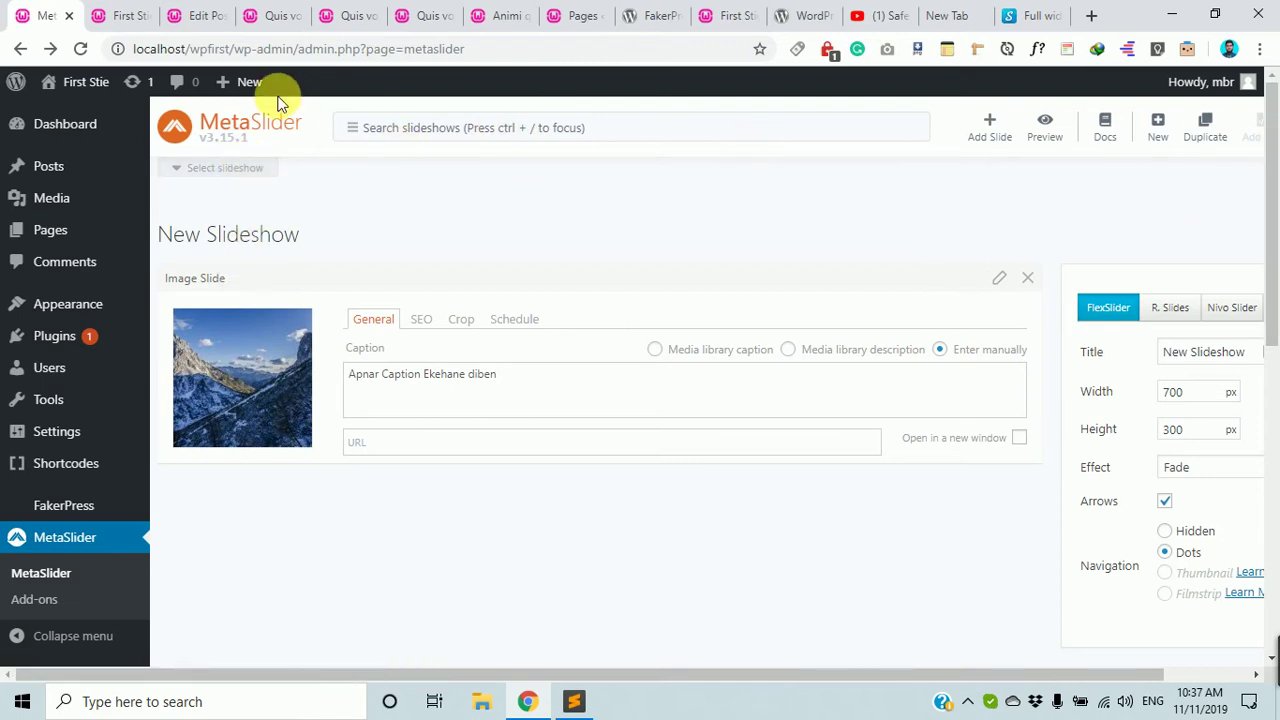
{"action": "left_click", "coordinate": [240, 170]}
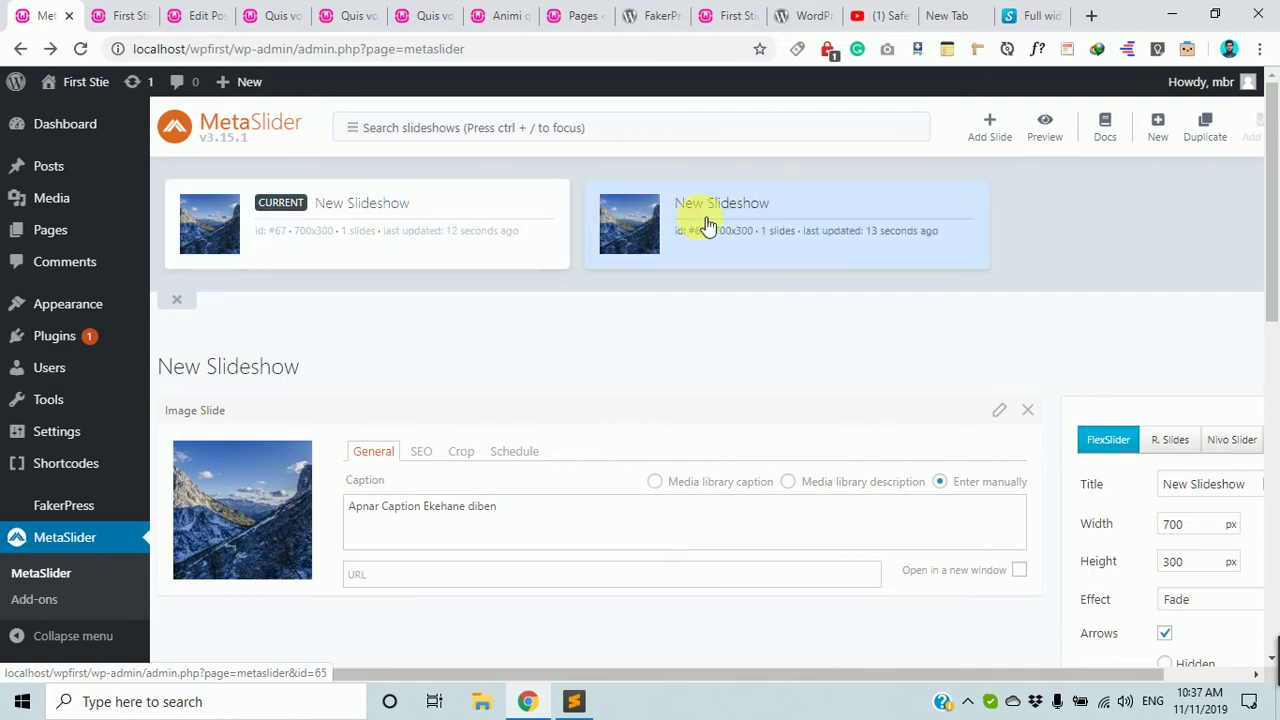
{"action": "scroll", "coordinate": [717, 423], "scroll_direction": "down", "scroll_amount": 2}
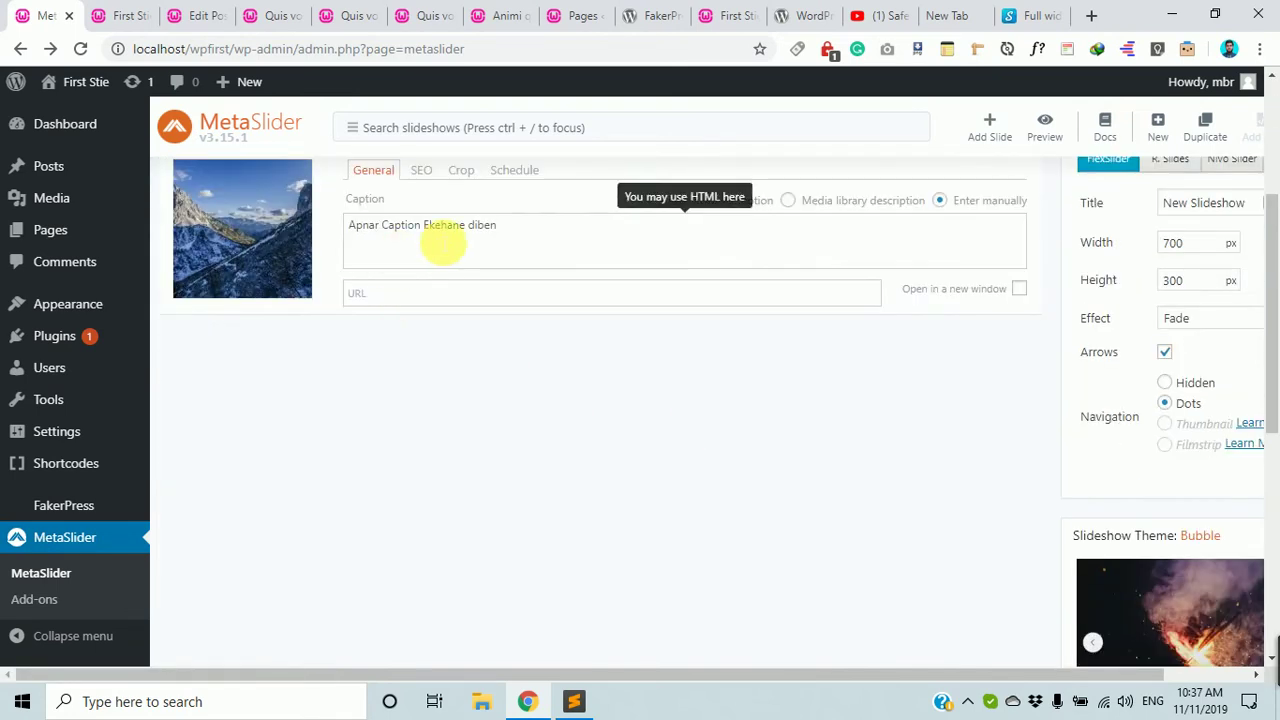
{"action": "scroll", "coordinate": [400, 423], "scroll_direction": "up", "scroll_amount": 3}
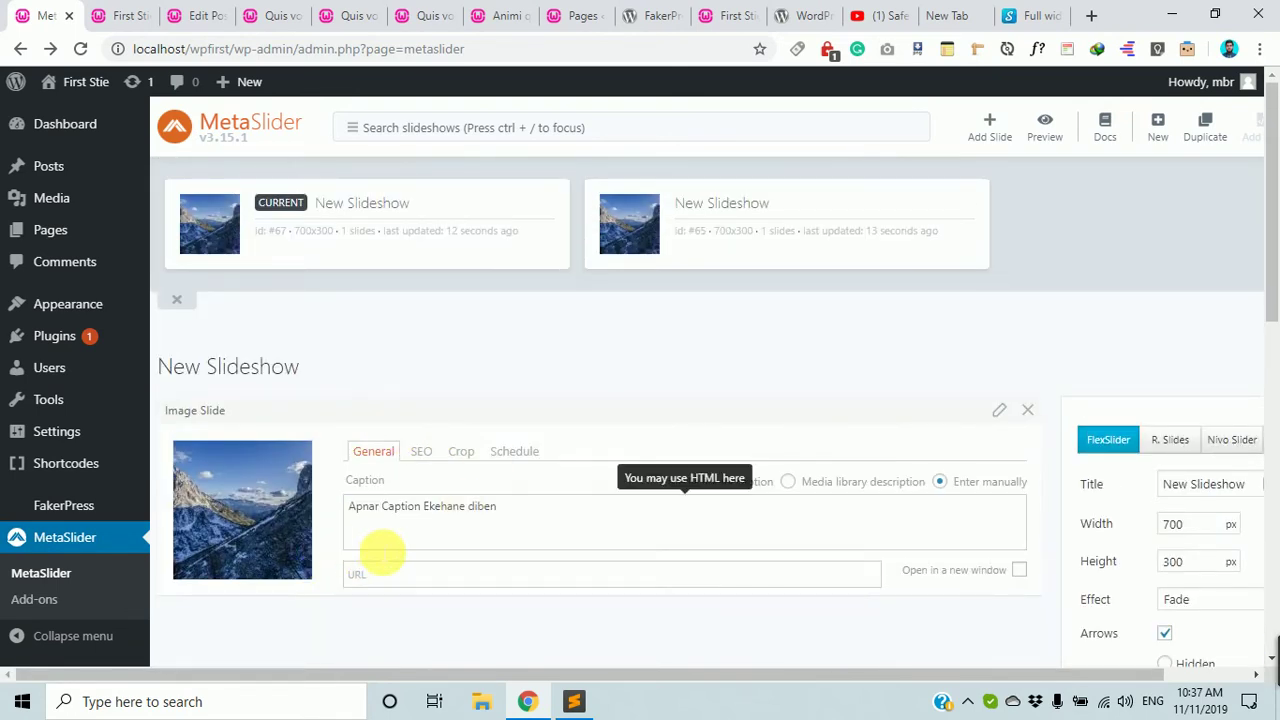
{"action": "scroll", "coordinate": [375, 552], "scroll_direction": "down", "scroll_amount": 7}
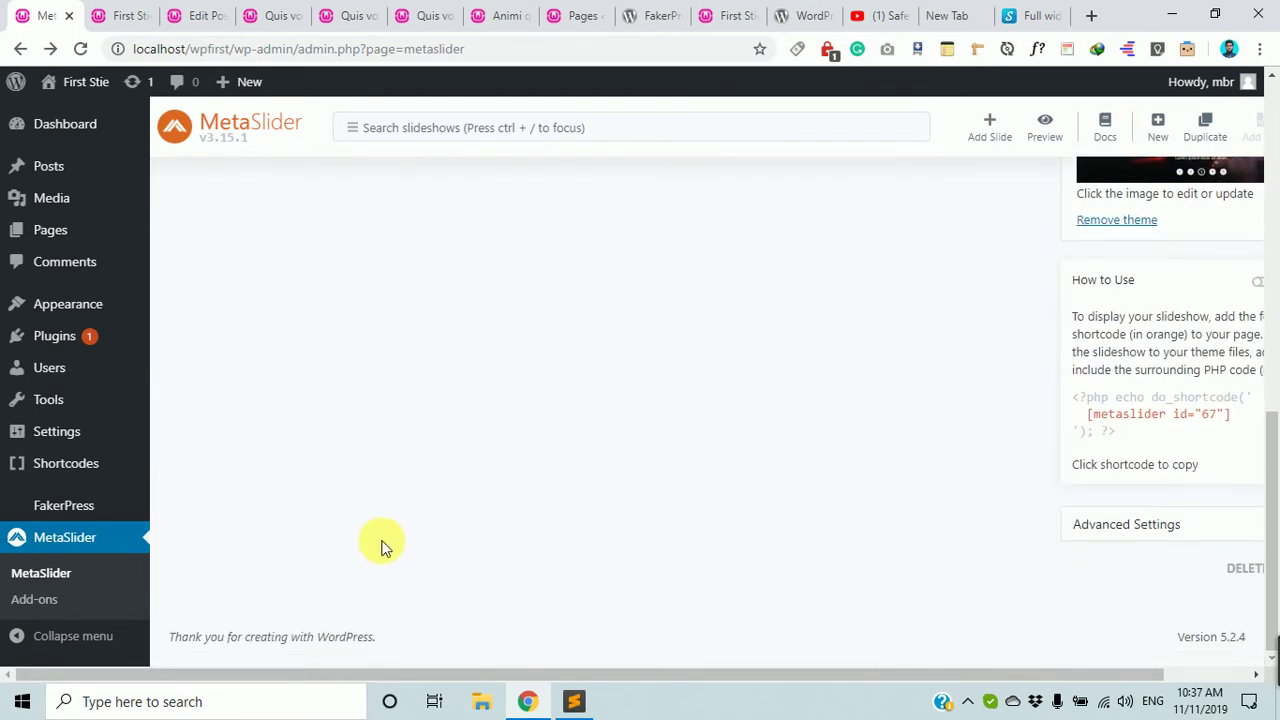
{"action": "scroll", "coordinate": [380, 547], "scroll_direction": "up", "scroll_amount": 10}
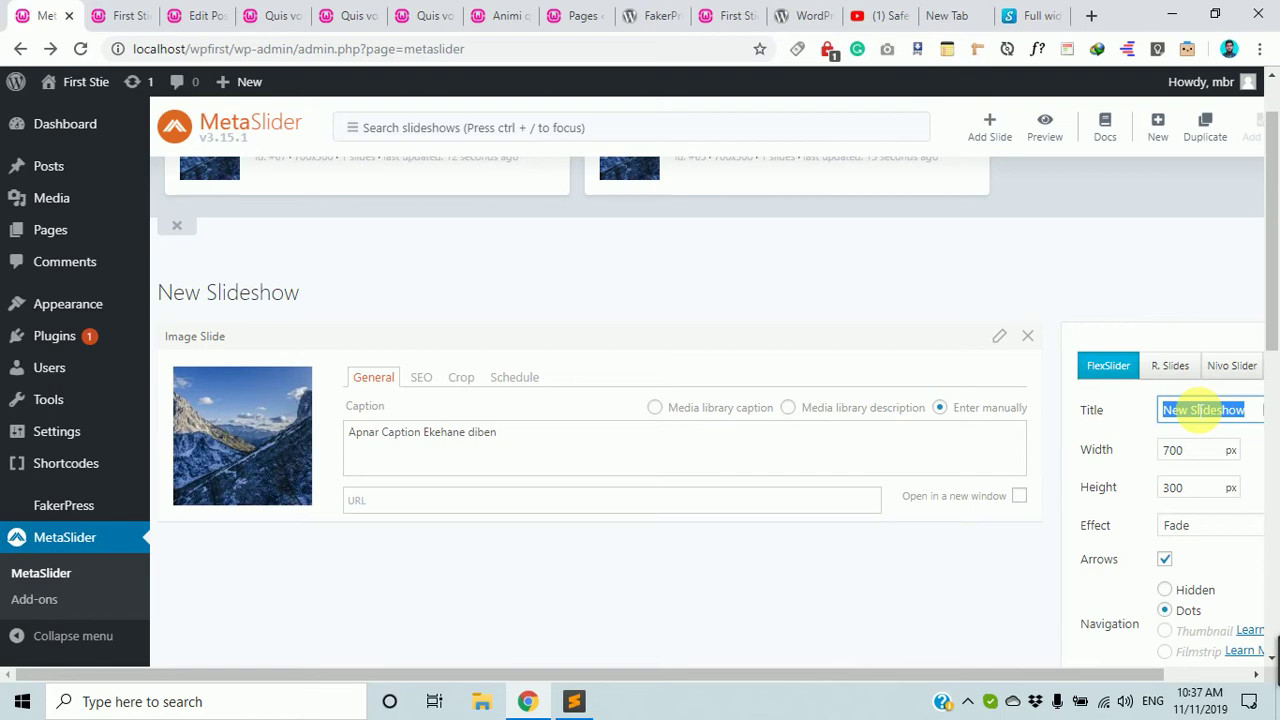
Retitle slideshow 67 as 'Amader Slider' and save it.
{"action": "type", "text": "Amader"}
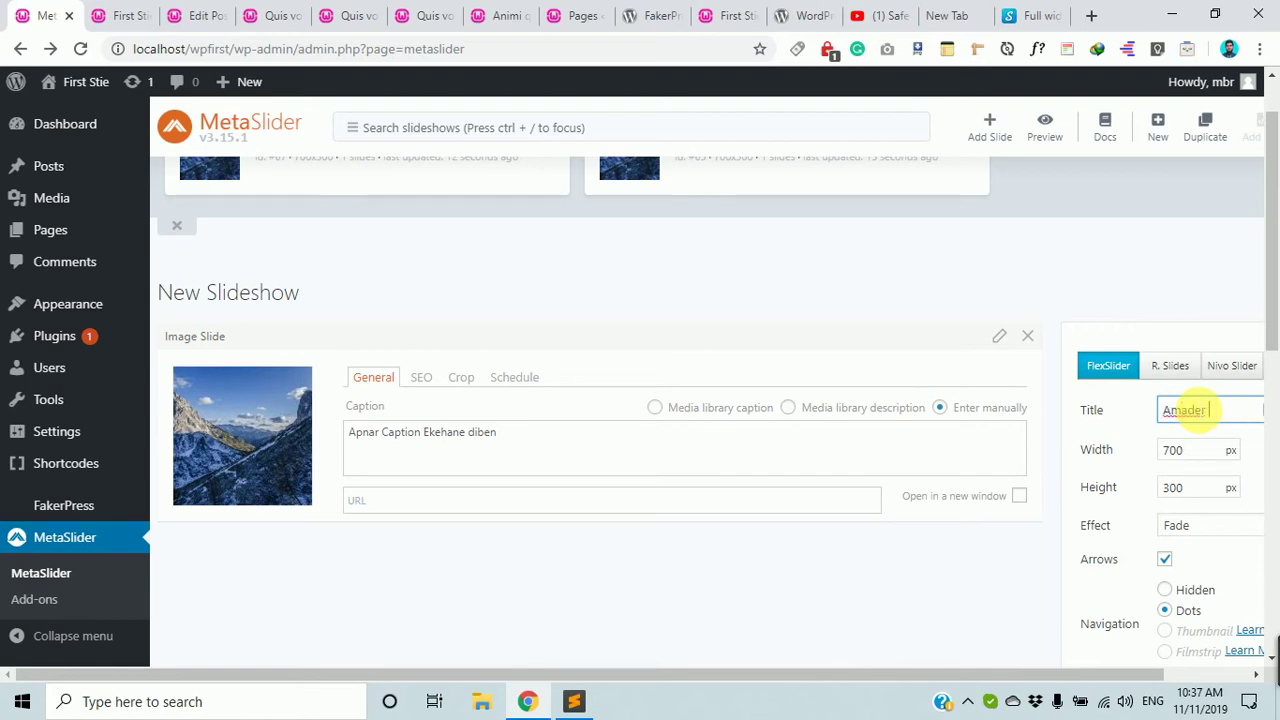
{"action": "scroll", "coordinate": [1196, 350], "scroll_direction": "up", "scroll_amount": 1}
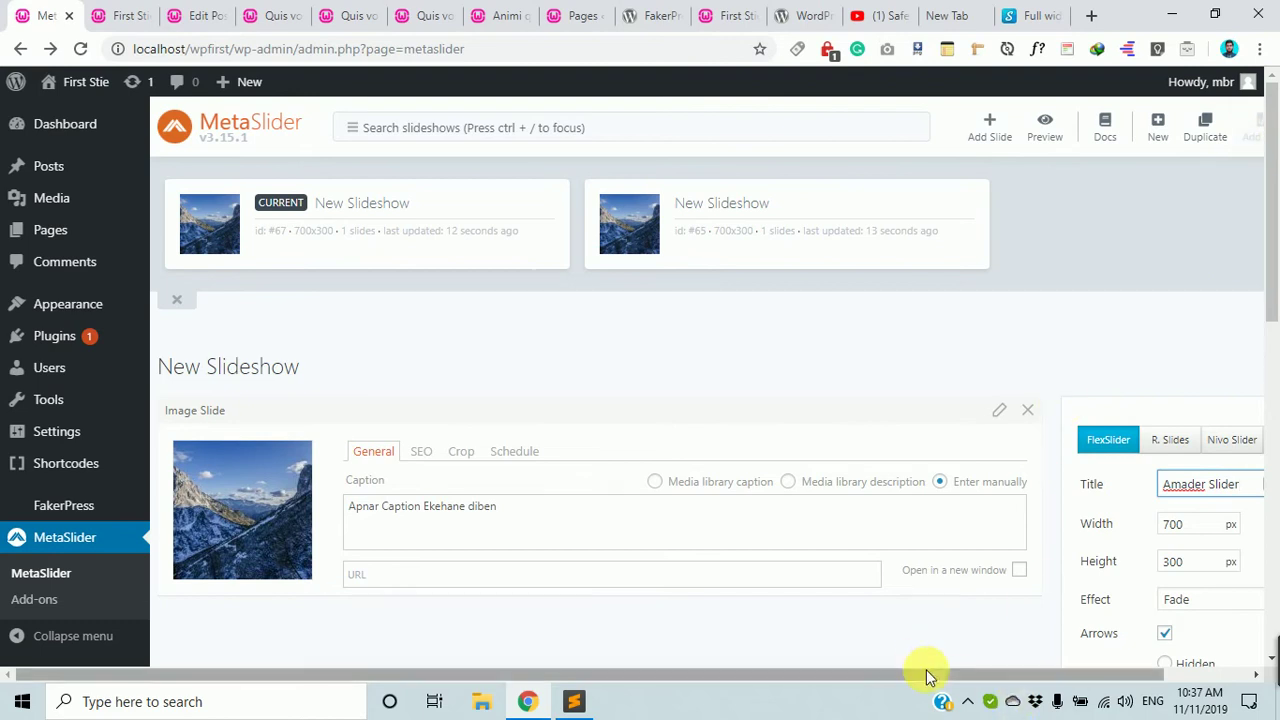
{"action": "left_click_drag", "start_coordinate": [928, 673], "coordinate": [1229, 671]}
{"action": "left_click", "coordinate": [1238, 147]}
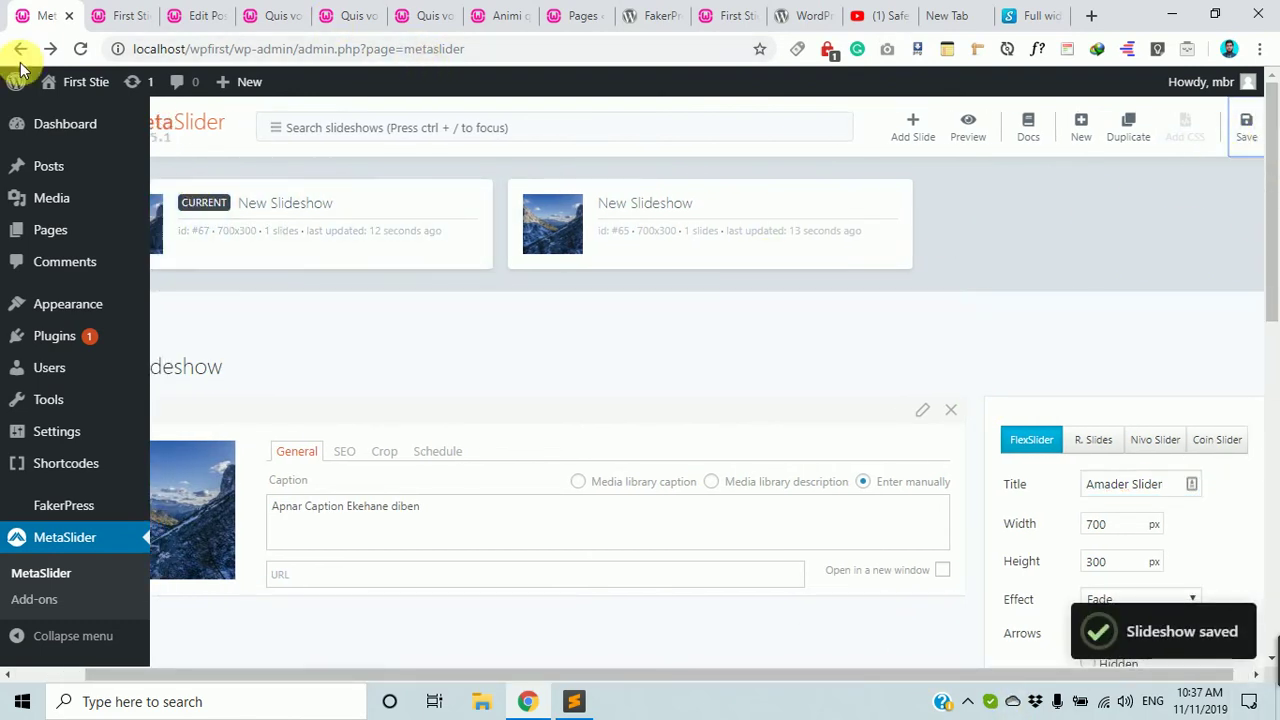
Reload the editor, reopen Amader Slider and select its embed shortcode.
{"action": "left_click", "coordinate": [79, 49]}
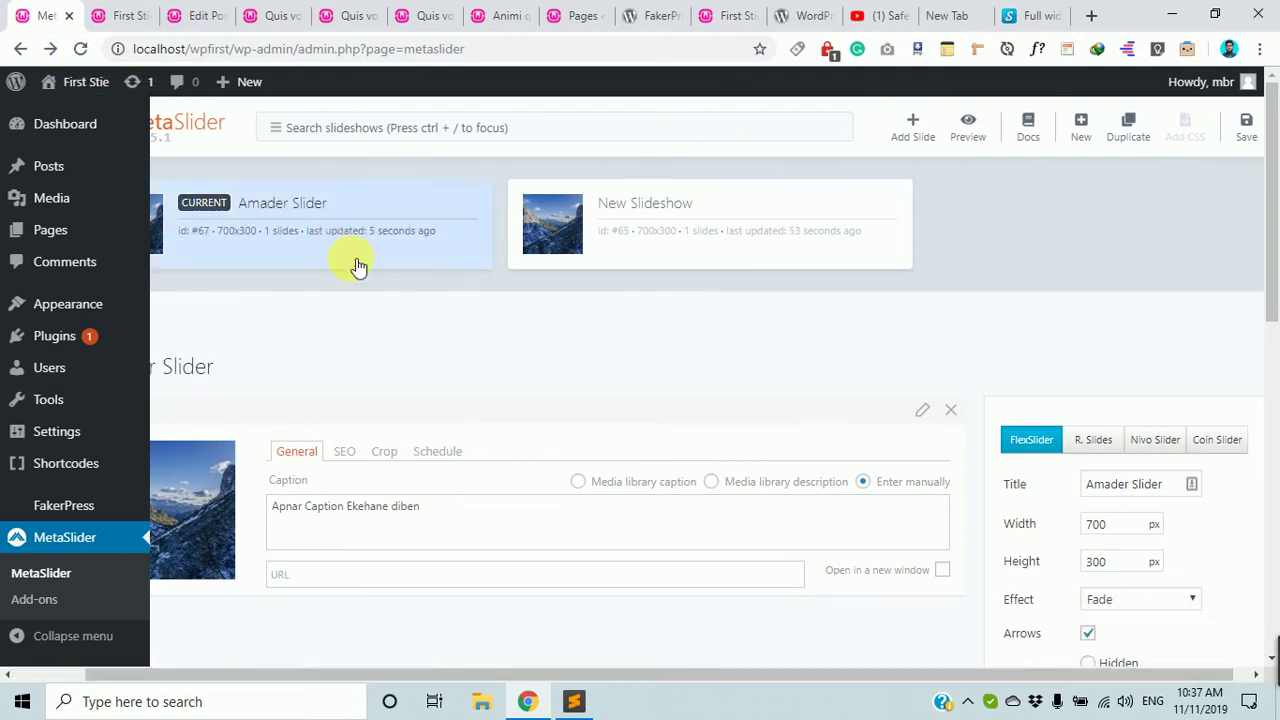
{"action": "left_click", "coordinate": [300, 232]}
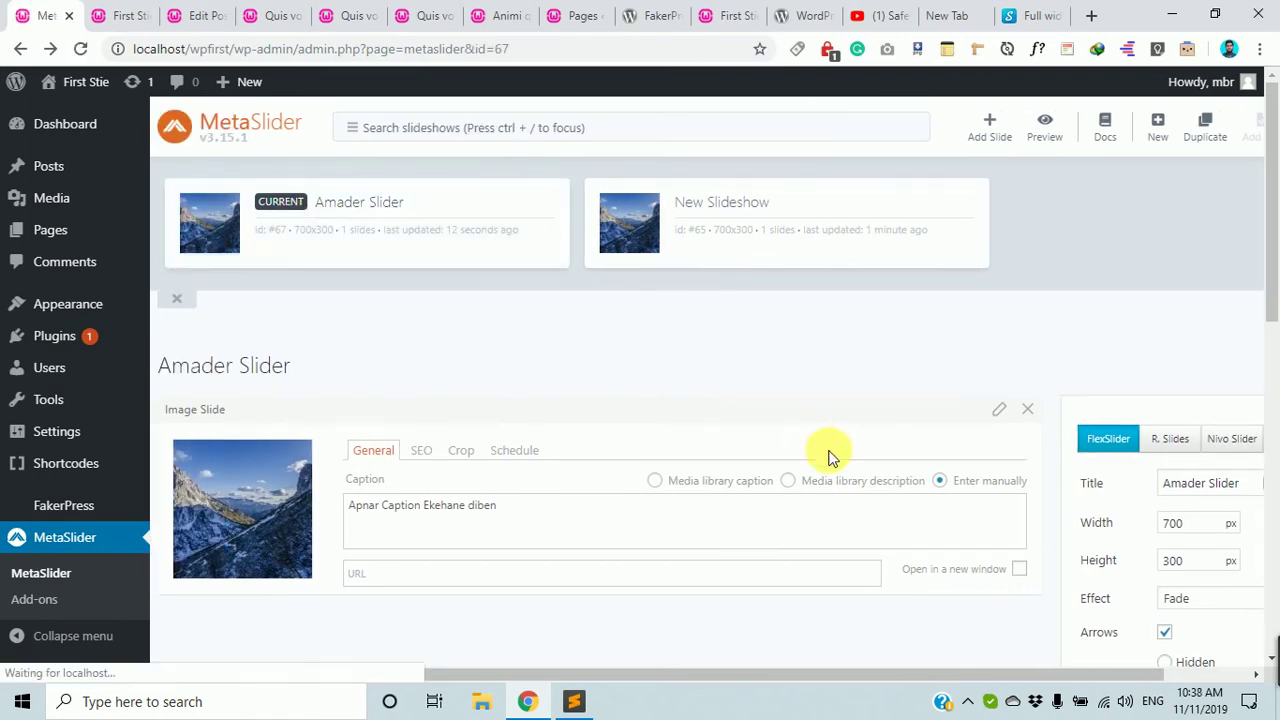
{"action": "scroll", "coordinate": [1223, 514], "scroll_direction": "down", "scroll_amount": 8}
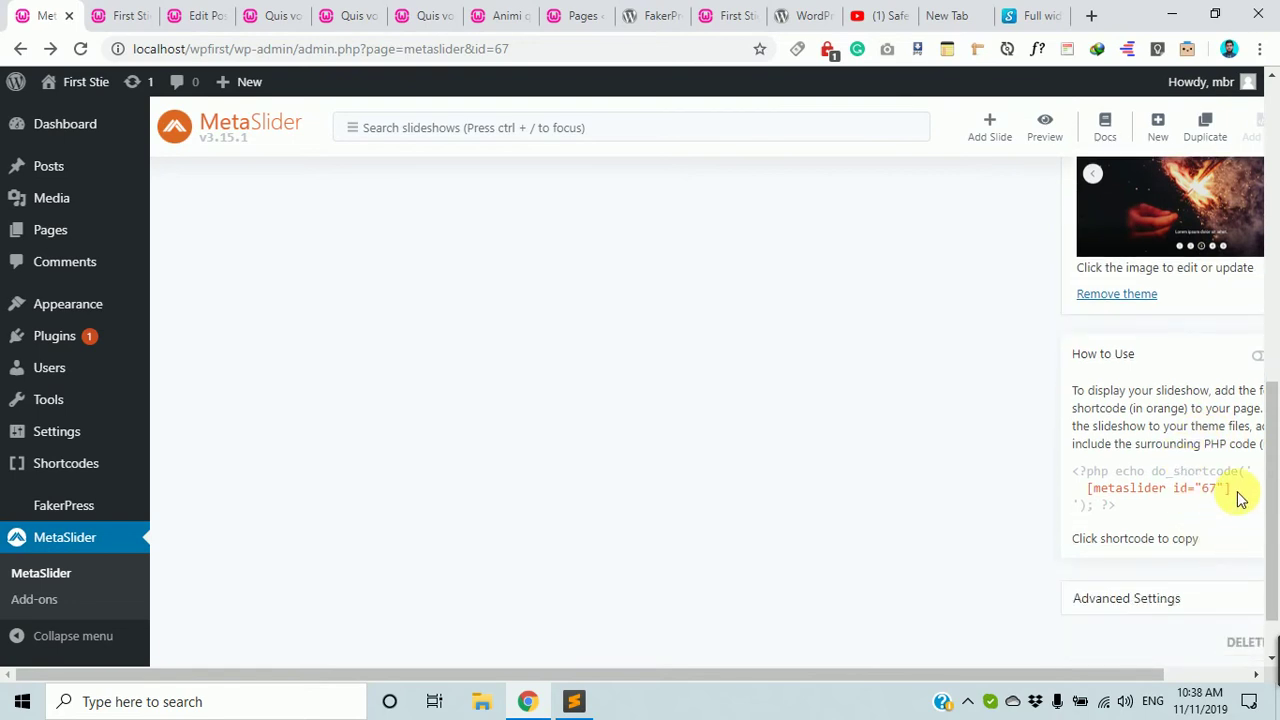
{"action": "left_click_drag", "start_coordinate": [1234, 491], "coordinate": [1058, 500]}
{"action": "scroll", "coordinate": [874, 497], "scroll_direction": "up", "scroll_amount": 8}
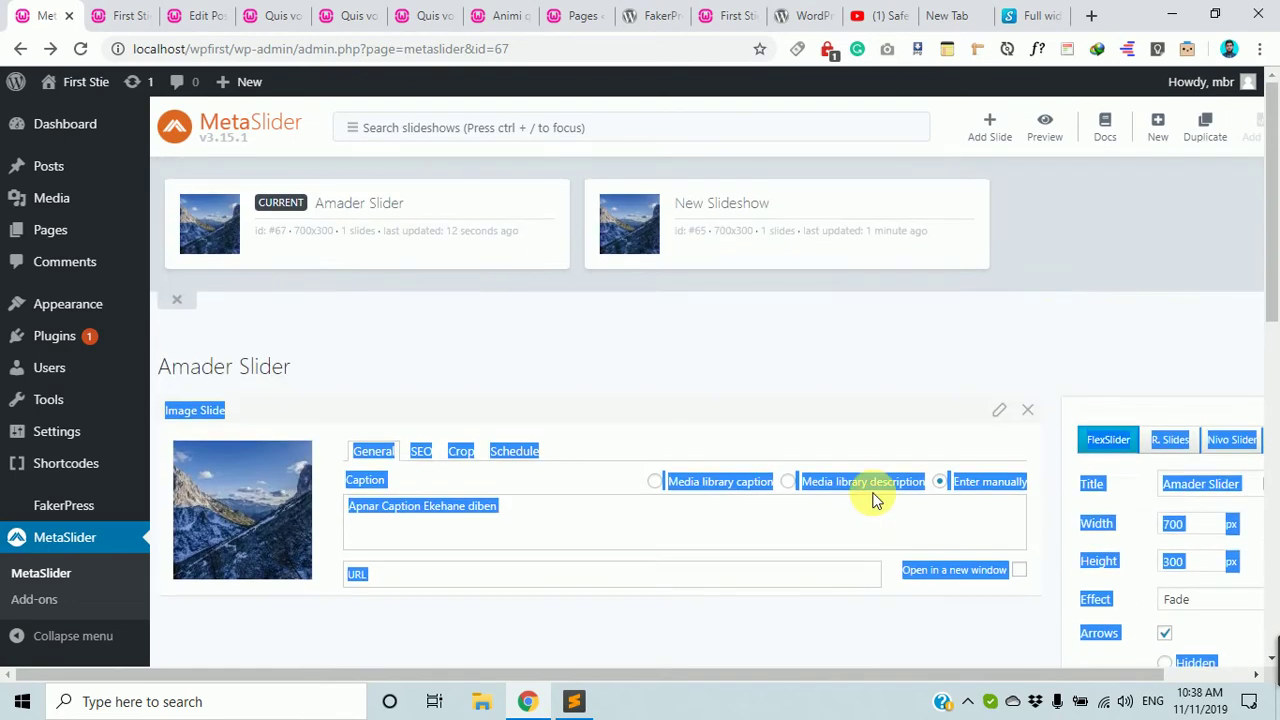
Add the dog photo from the Media Library as a new slide after the mountain slide.
{"action": "left_click", "coordinate": [1000, 128]}
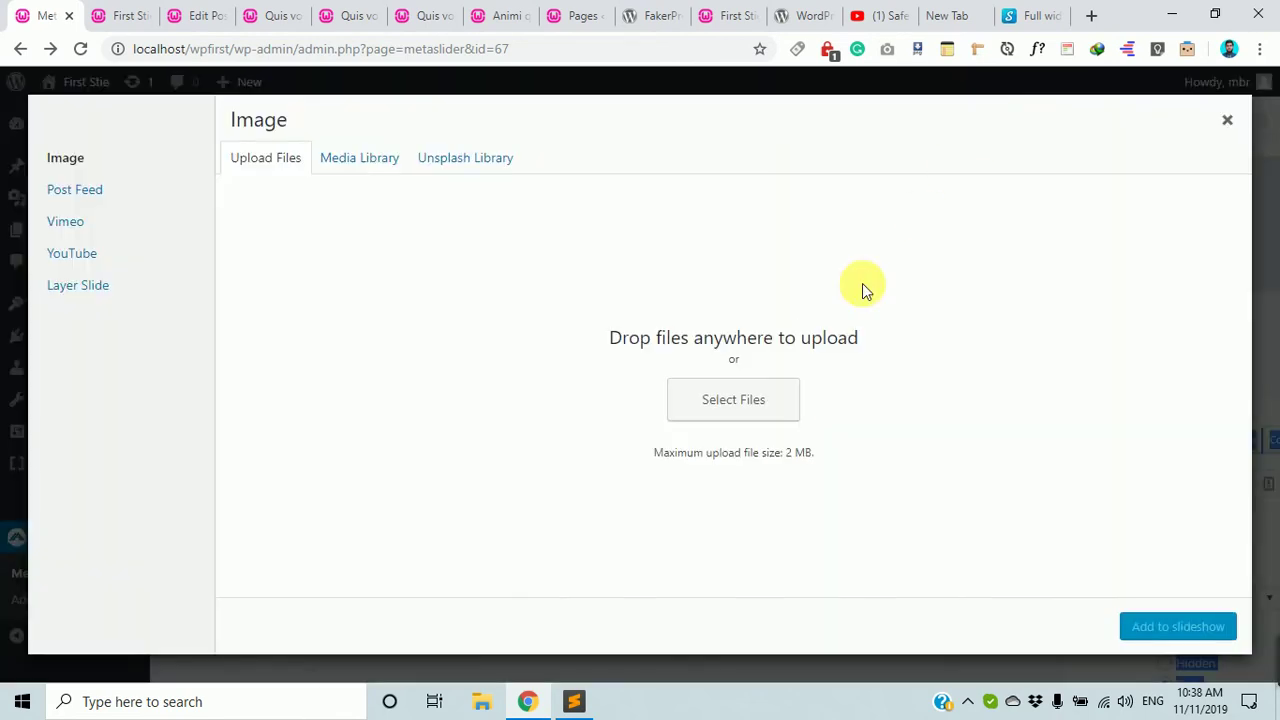
{"action": "left_click", "coordinate": [703, 388]}
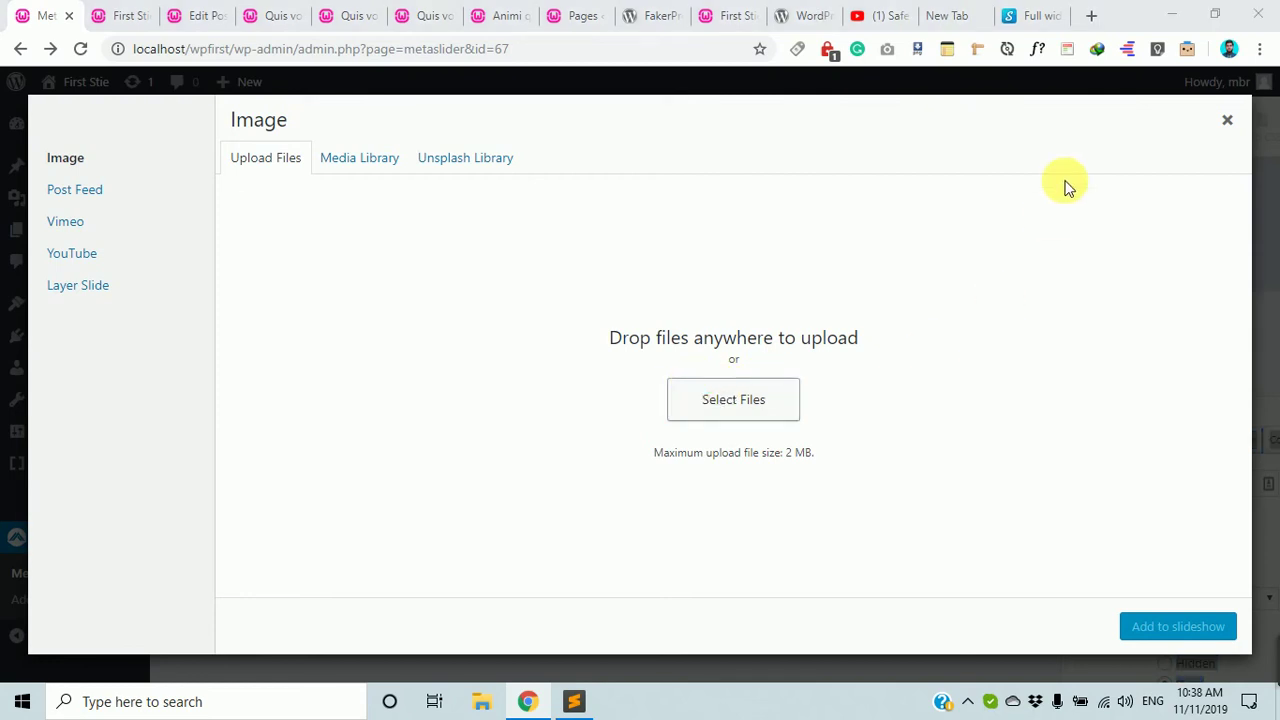
{"action": "key", "text": "Escape"}
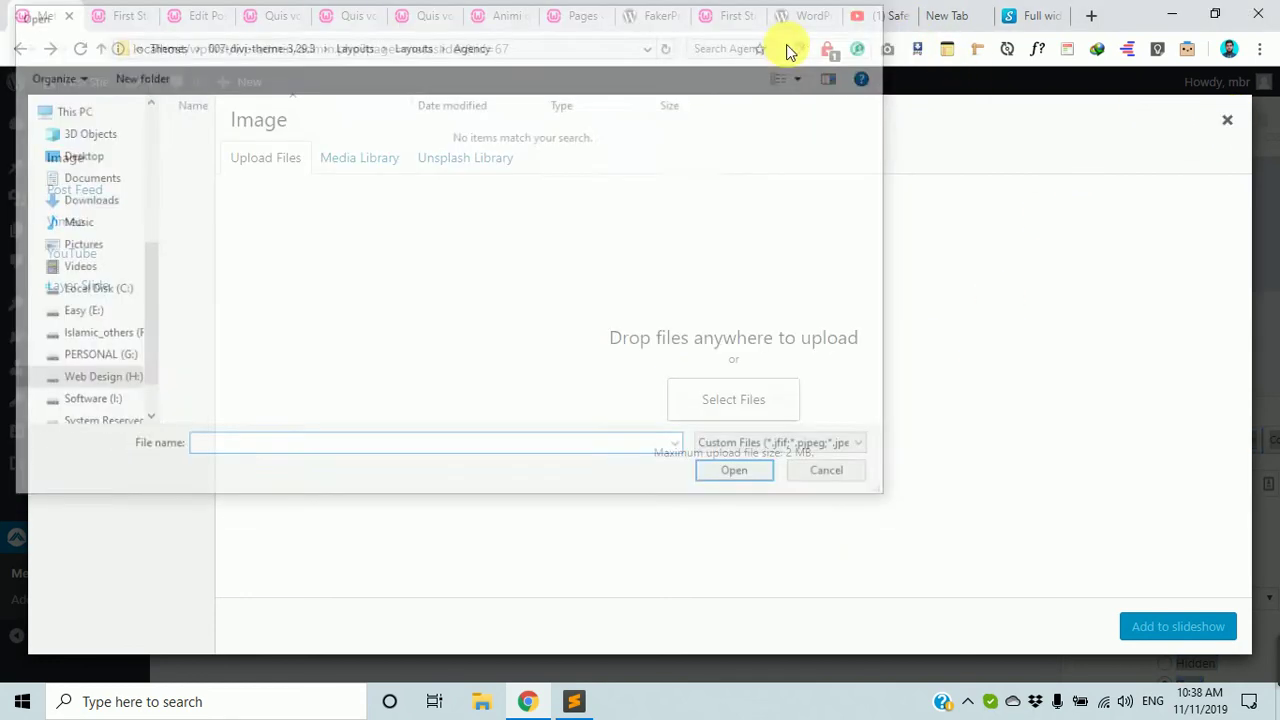
{"action": "left_click", "coordinate": [470, 162]}
{"action": "left_click", "coordinate": [355, 157]}
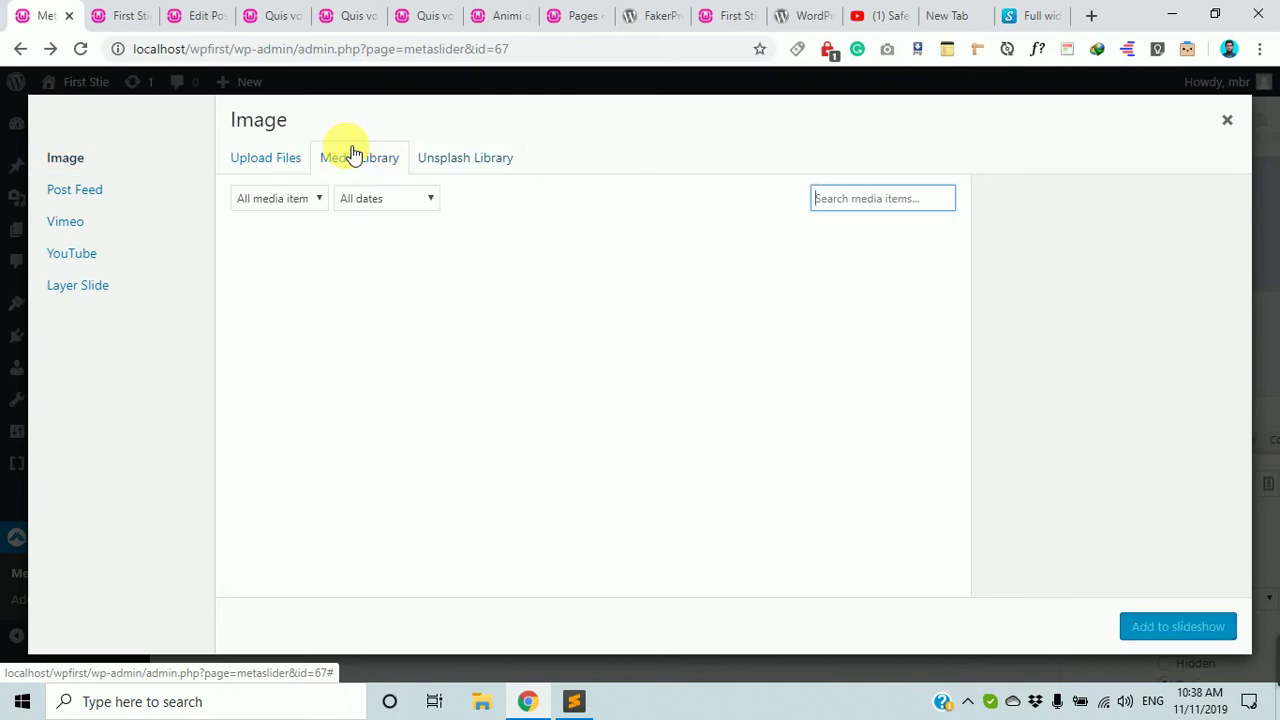
{"action": "left_click", "coordinate": [848, 289]}
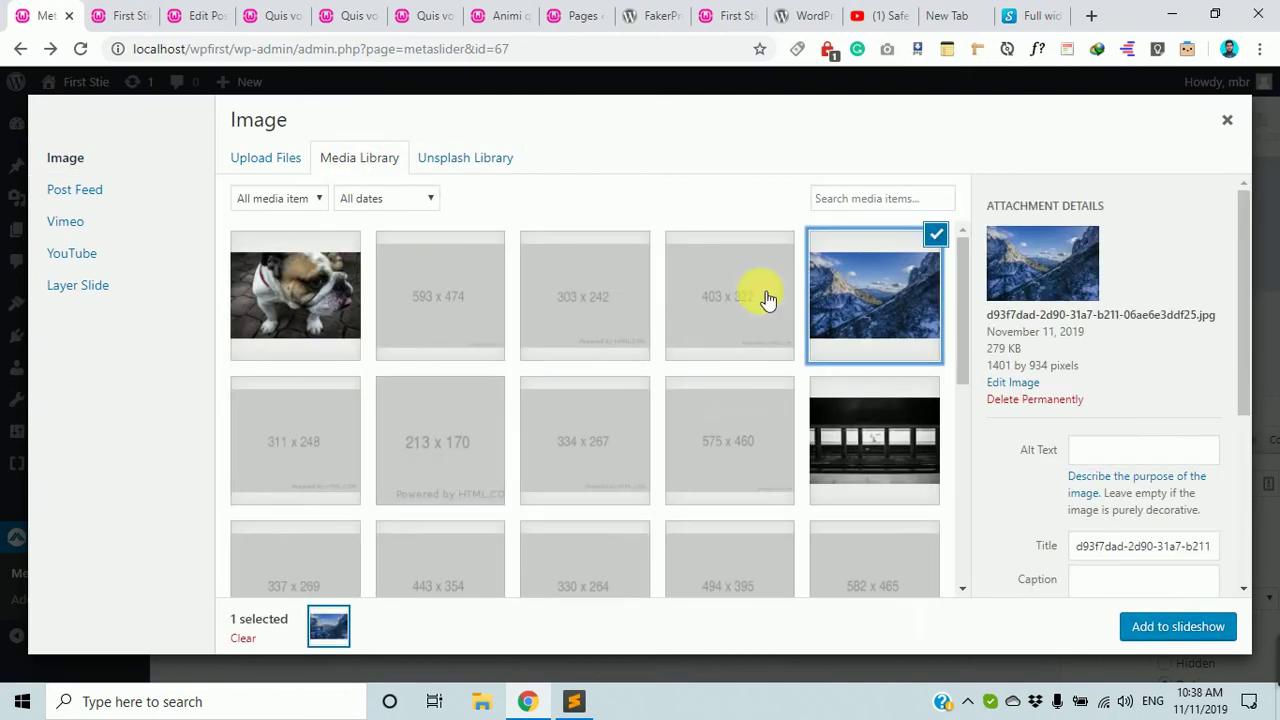
{"action": "left_click", "coordinate": [318, 300]}
{"action": "left_click", "coordinate": [1175, 627]}
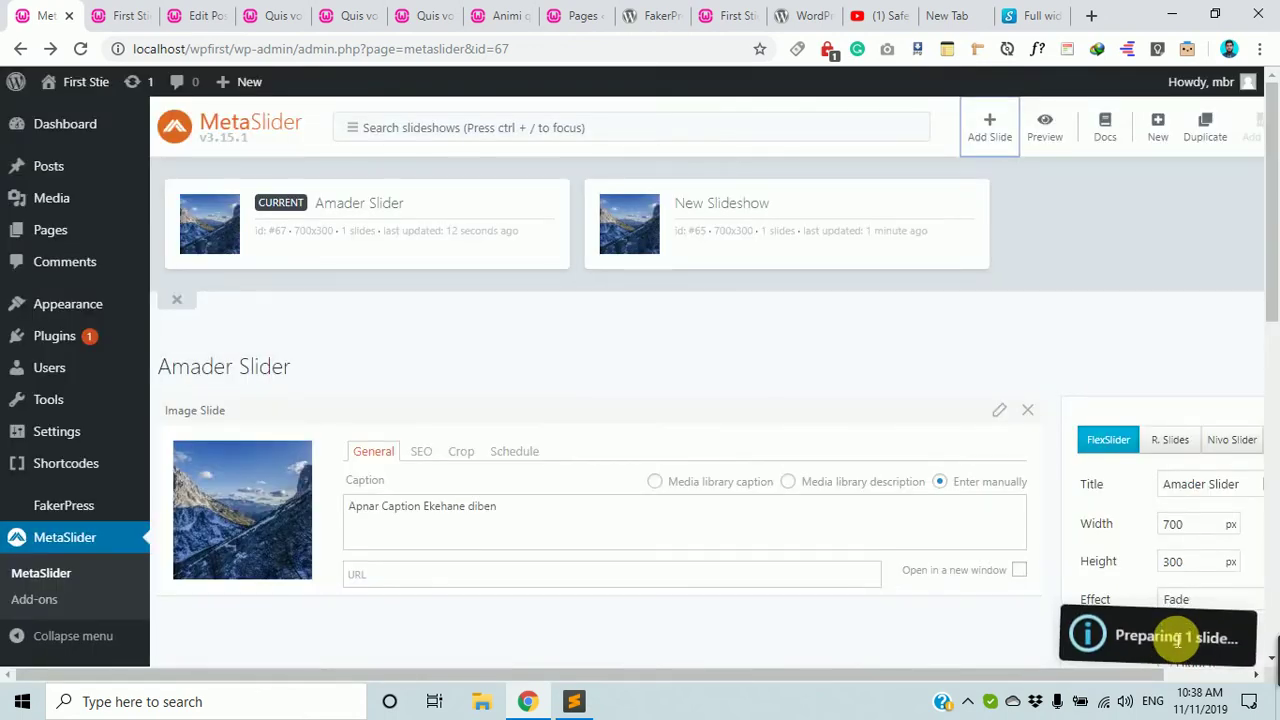
{"action": "scroll", "coordinate": [921, 540], "scroll_direction": "down", "scroll_amount": 4}
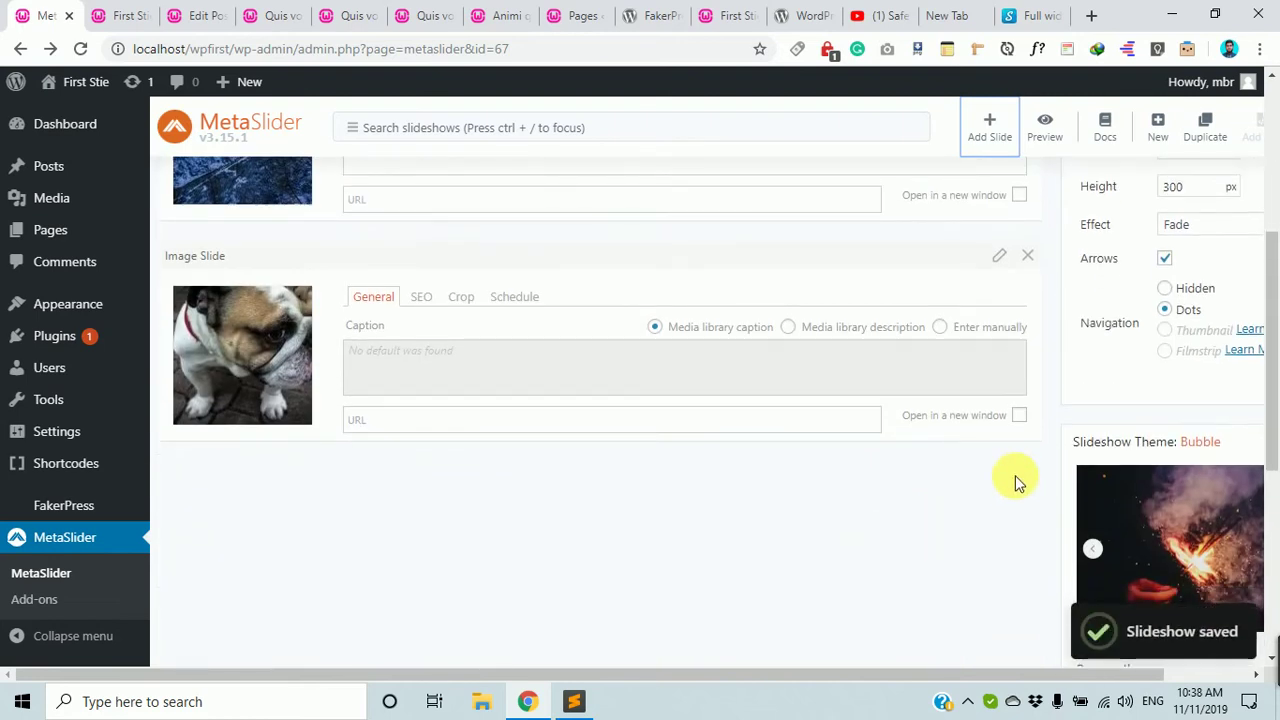
{"action": "scroll", "coordinate": [1015, 477], "scroll_direction": "down", "scroll_amount": 3}
{"action": "scroll", "coordinate": [1015, 475], "scroll_direction": "up", "scroll_amount": 10}
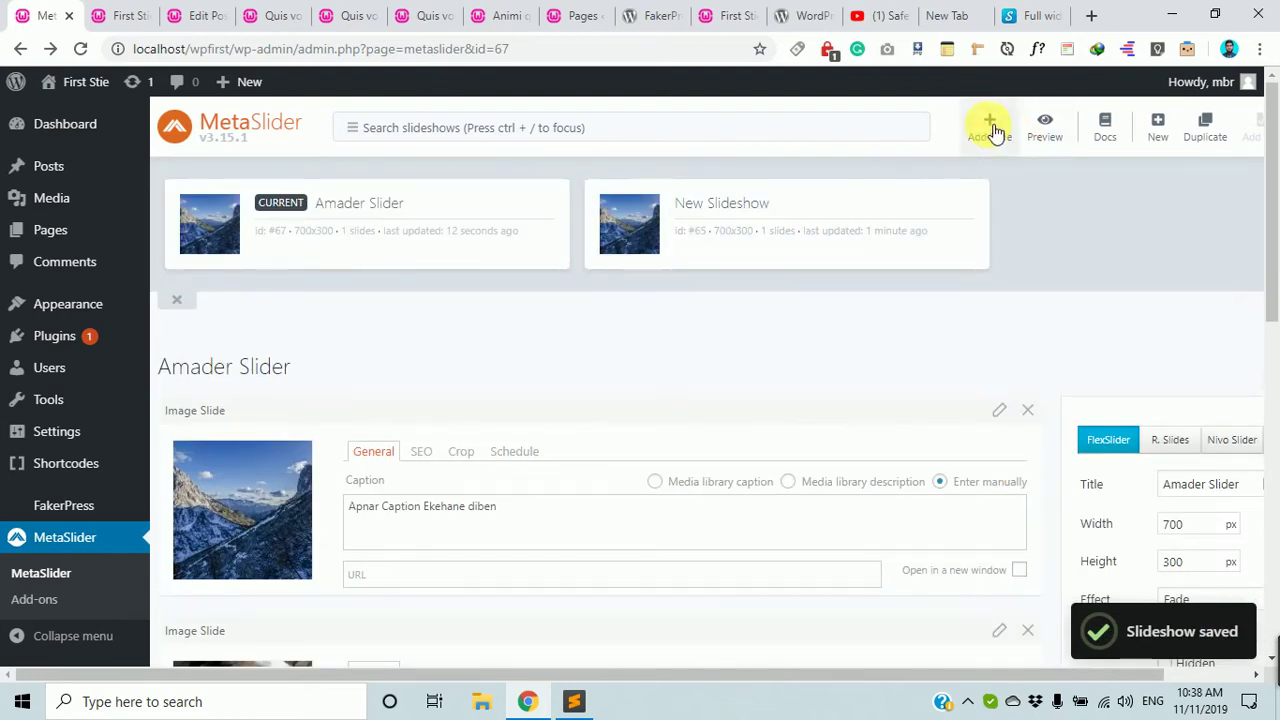
Add the colourful leaves photo from the Media Library as another slide.
{"action": "left_click", "coordinate": [988, 126]}
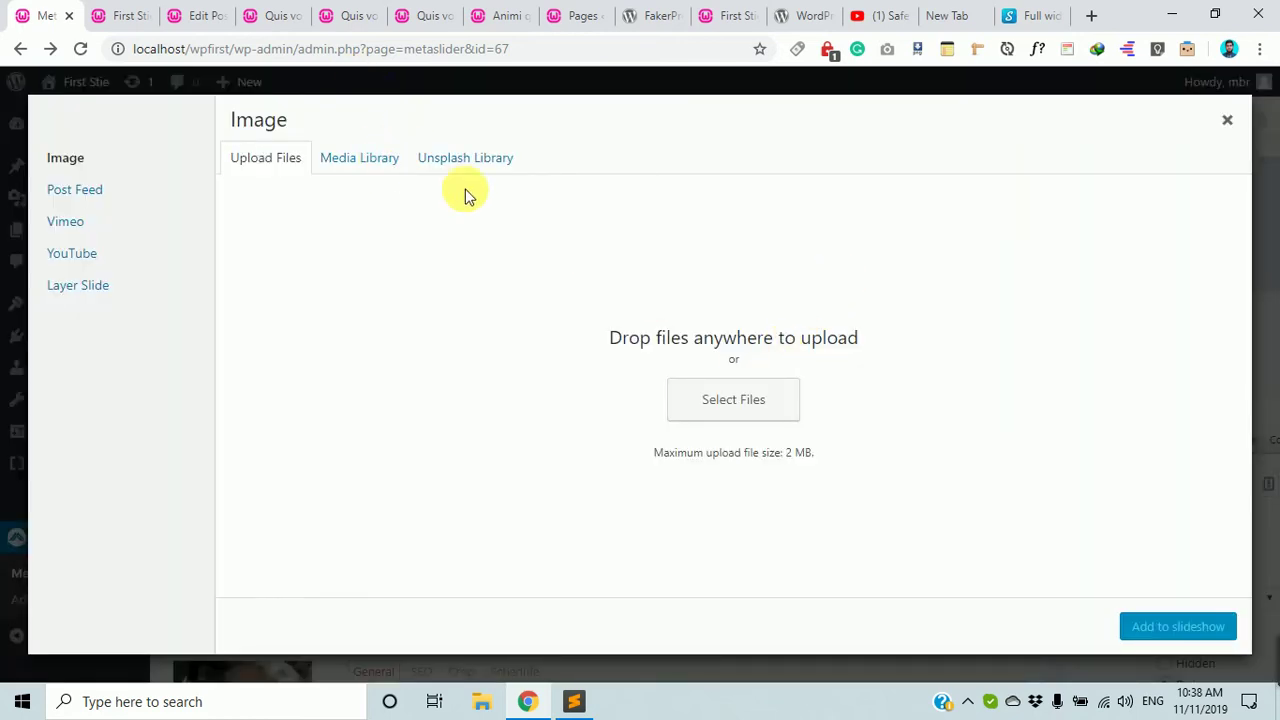
{"action": "left_click", "coordinate": [360, 158]}
{"action": "scroll", "coordinate": [914, 457], "scroll_direction": "down", "scroll_amount": 4}
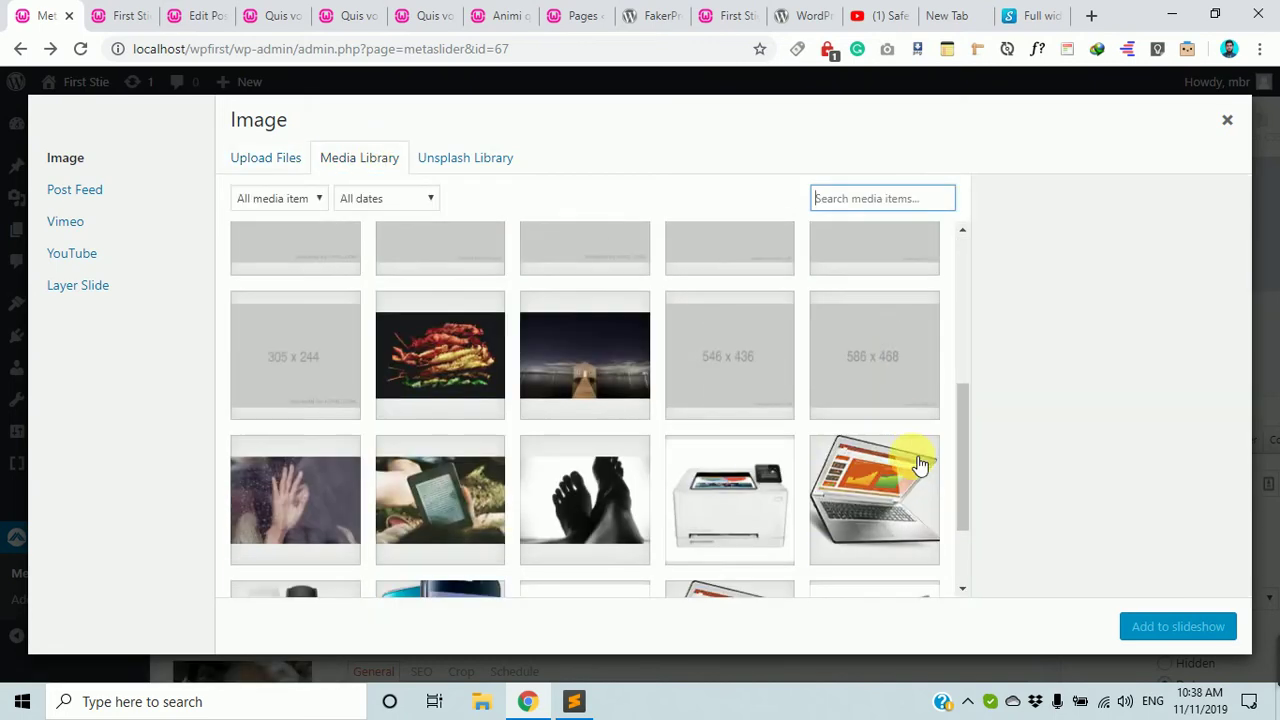
{"action": "left_click", "coordinate": [448, 380]}
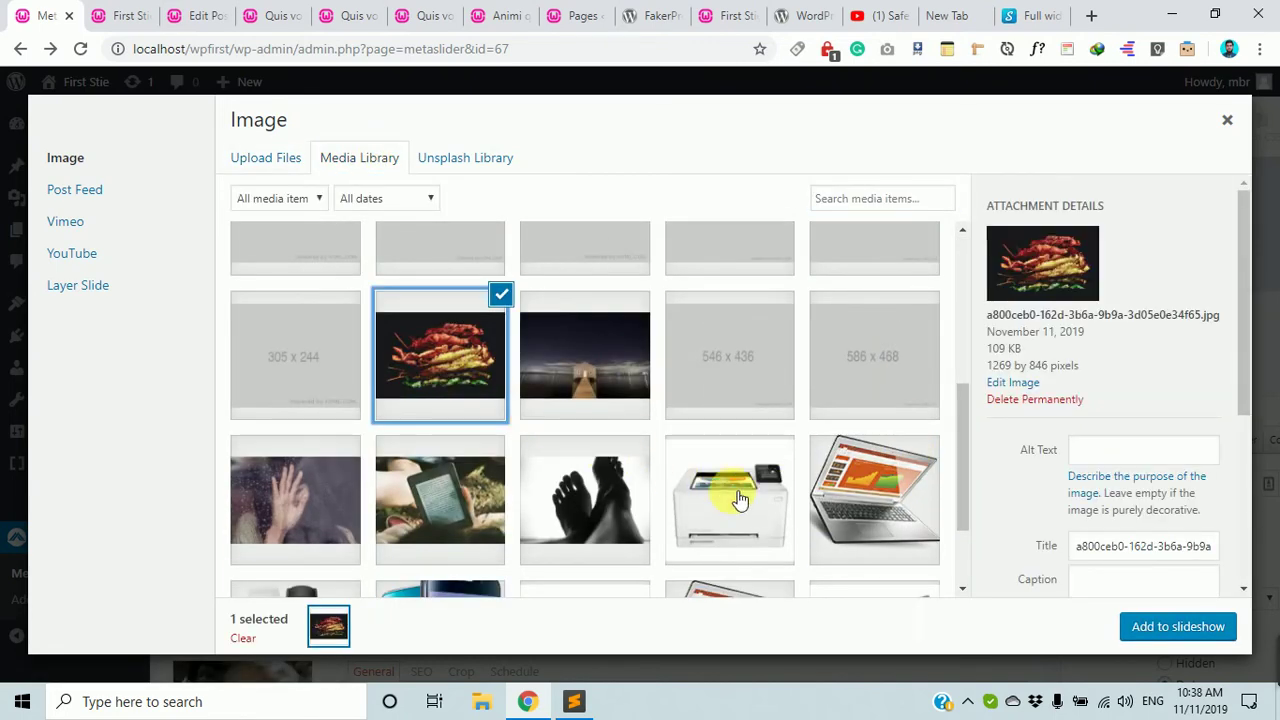
{"action": "left_click", "coordinate": [1210, 626]}
{"action": "scroll", "coordinate": [794, 446], "scroll_direction": "down", "scroll_amount": 6}
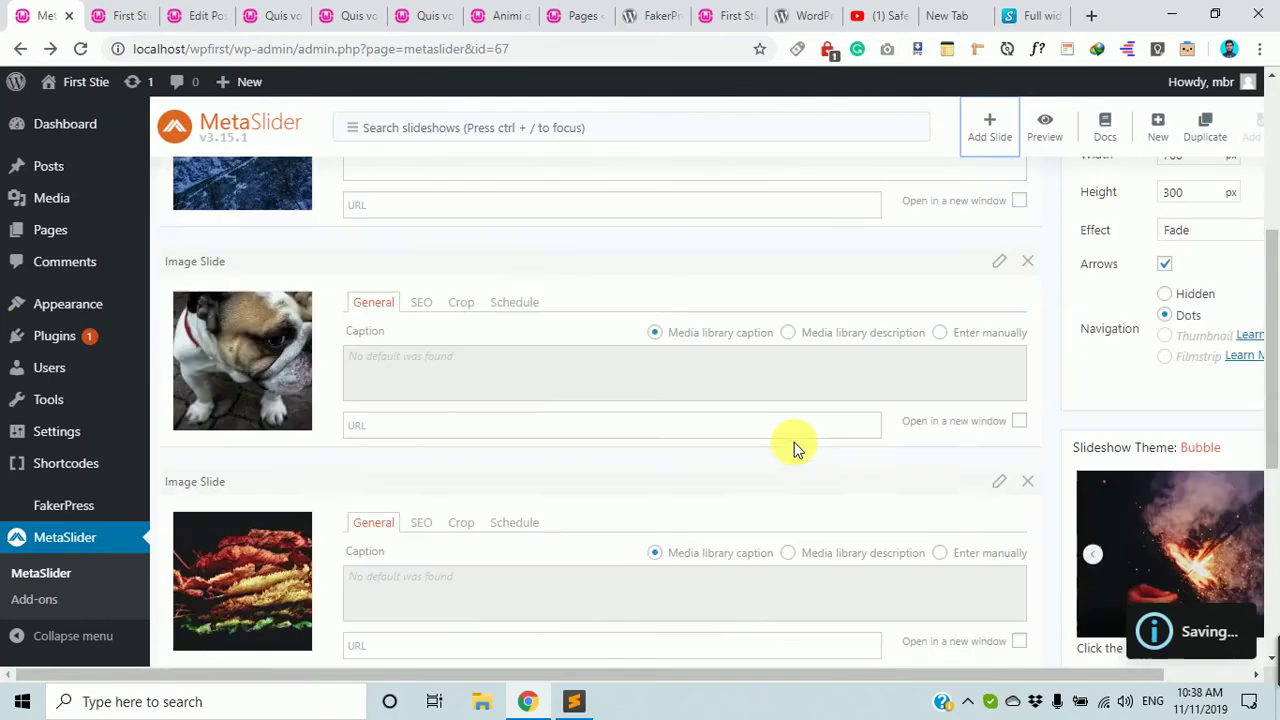
{"action": "scroll", "coordinate": [517, 366], "scroll_direction": "up", "scroll_amount": 8}
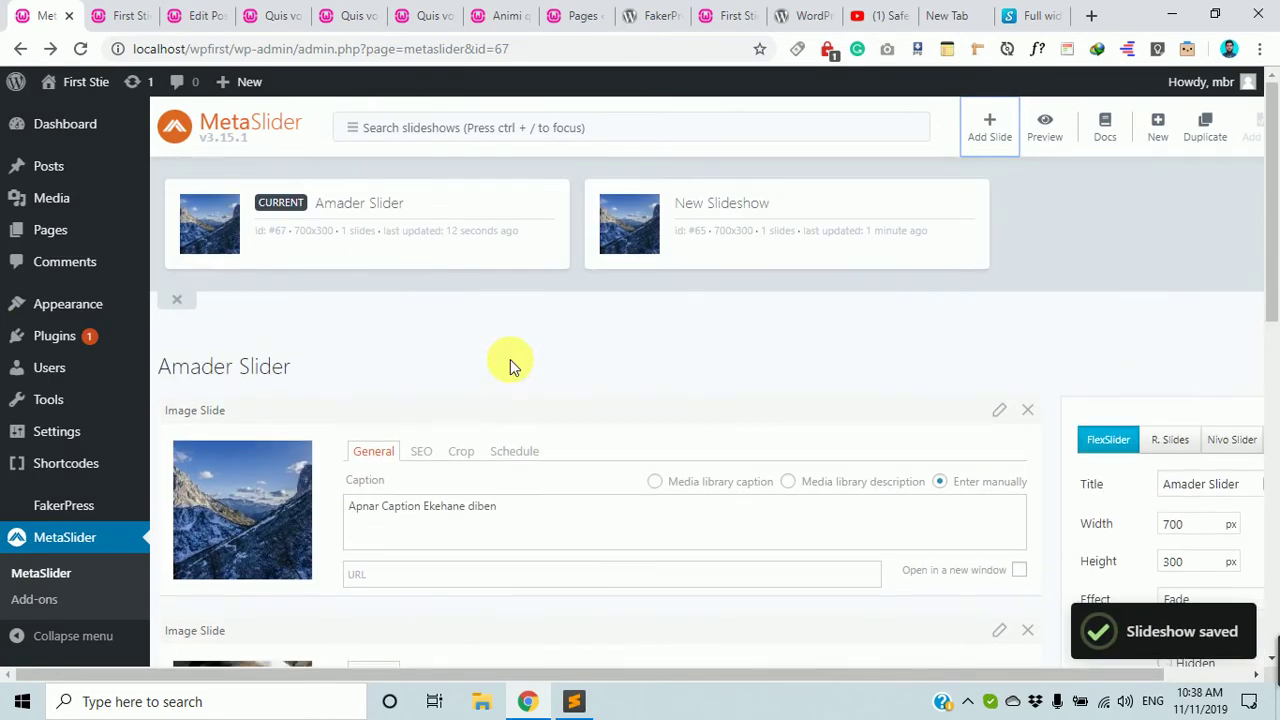
{"action": "scroll", "coordinate": [510, 359], "scroll_direction": "down", "scroll_amount": 6}
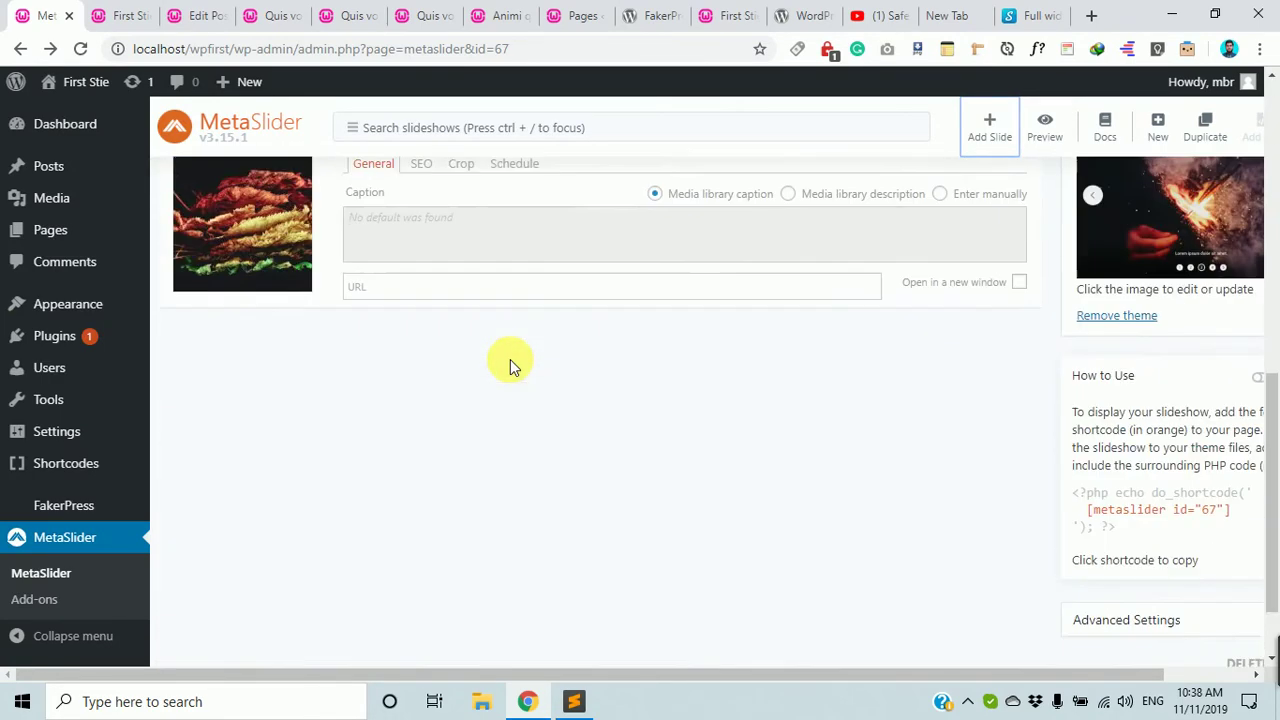
{"action": "scroll", "coordinate": [881, 377], "scroll_direction": "up", "scroll_amount": 5}
{"action": "scroll", "coordinate": [881, 377], "scroll_direction": "up", "scroll_amount": 2}
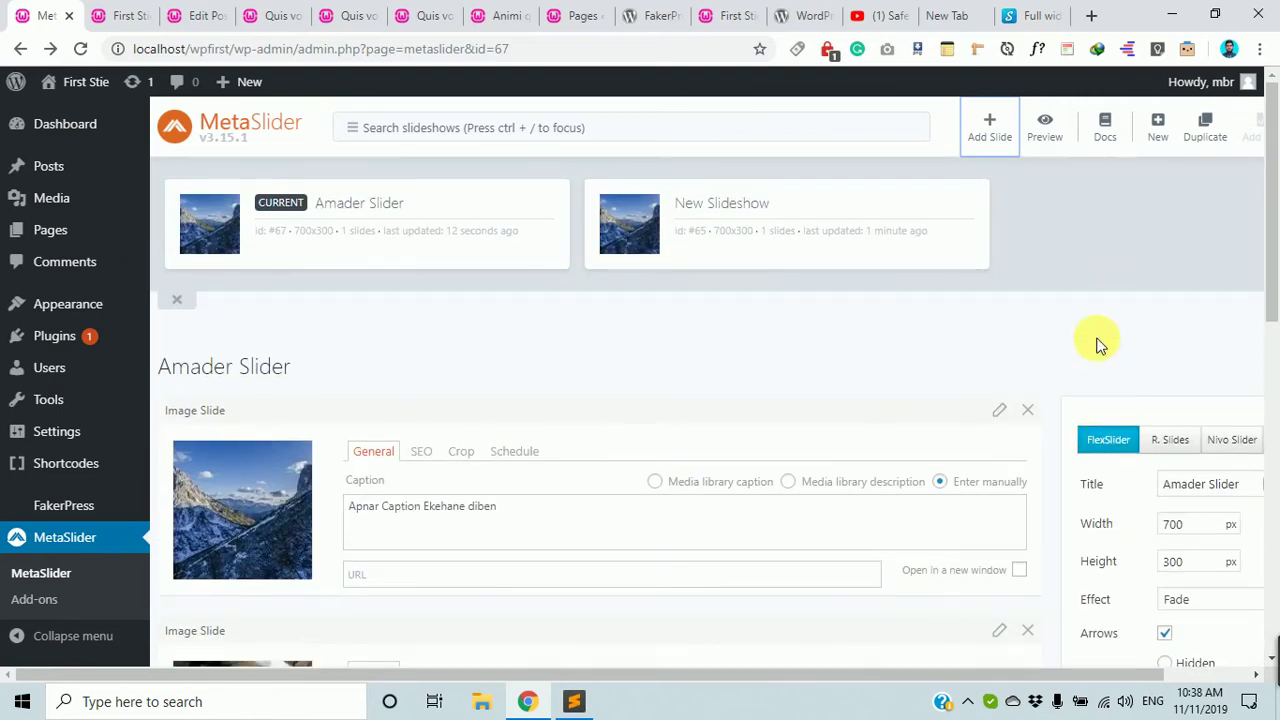
Save and preview Amader Slider, cycling mountain, bulldog and leaves slides with dots and arrows, then close.
{"action": "left_click", "coordinate": [1047, 137]}
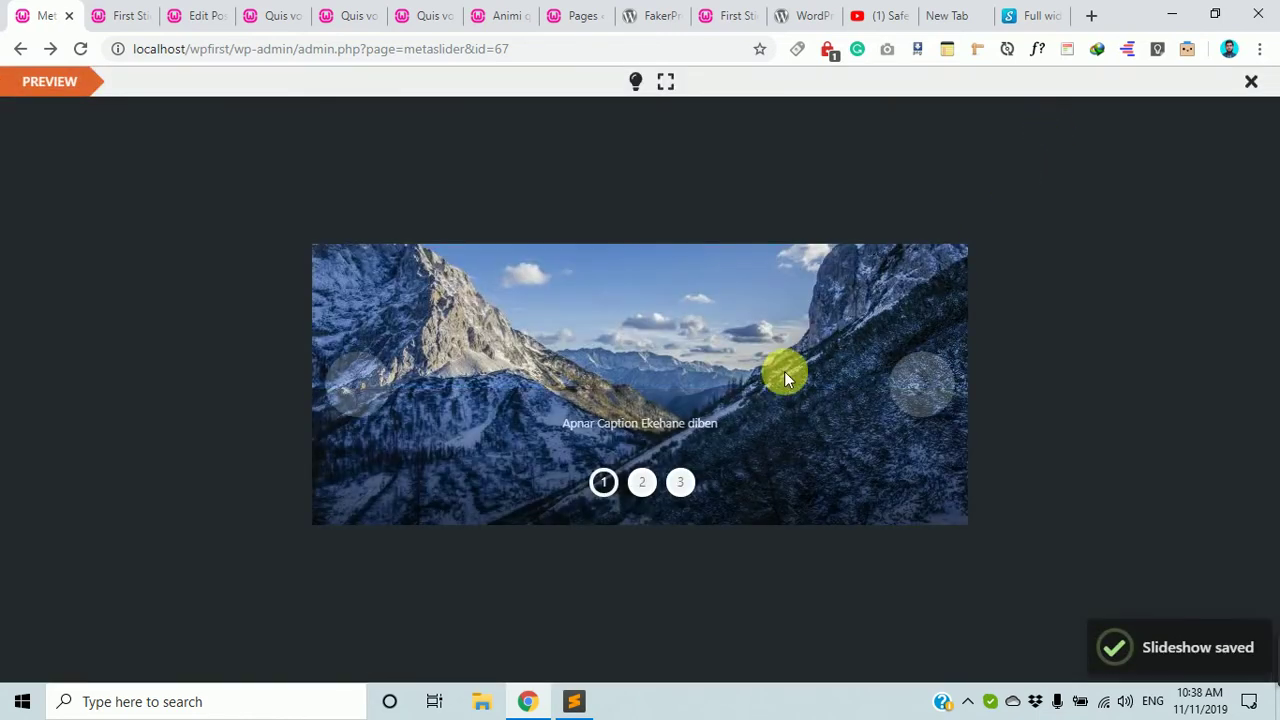
{"action": "left_click", "coordinate": [679, 483]}
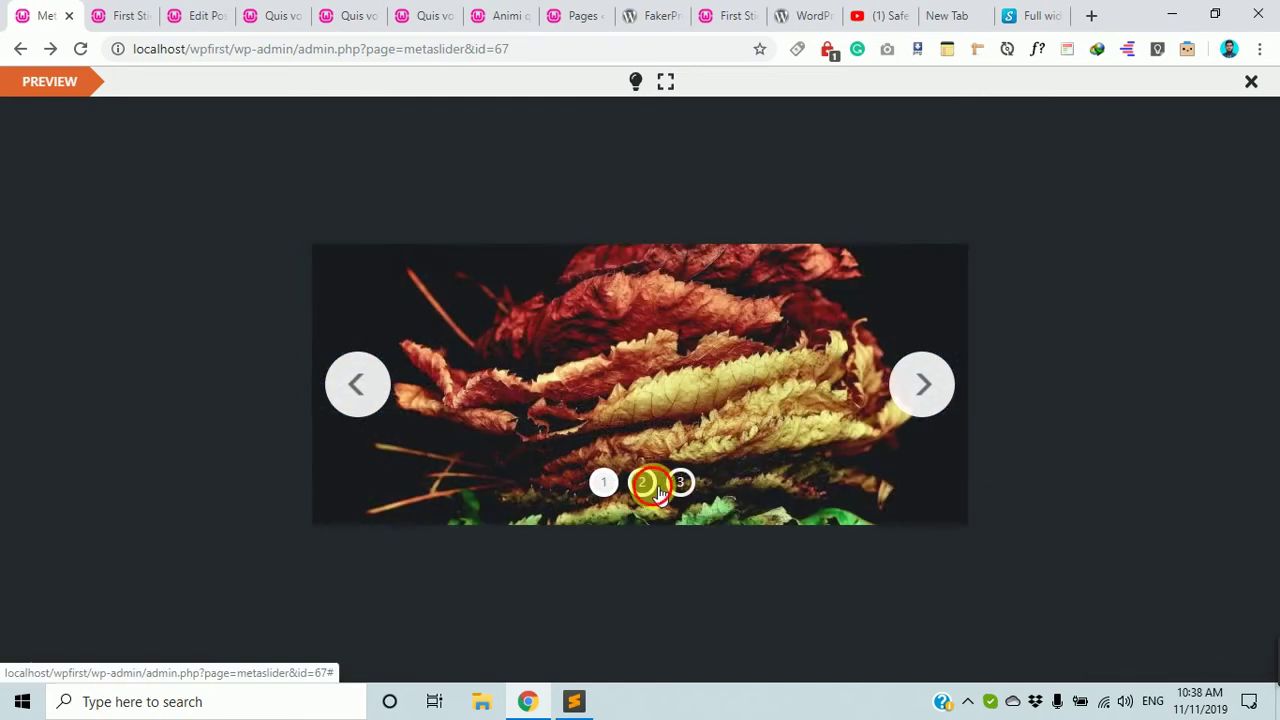
{"action": "left_click", "coordinate": [642, 483]}
{"action": "left_click", "coordinate": [605, 483]}
{"action": "left_click", "coordinate": [928, 388]}
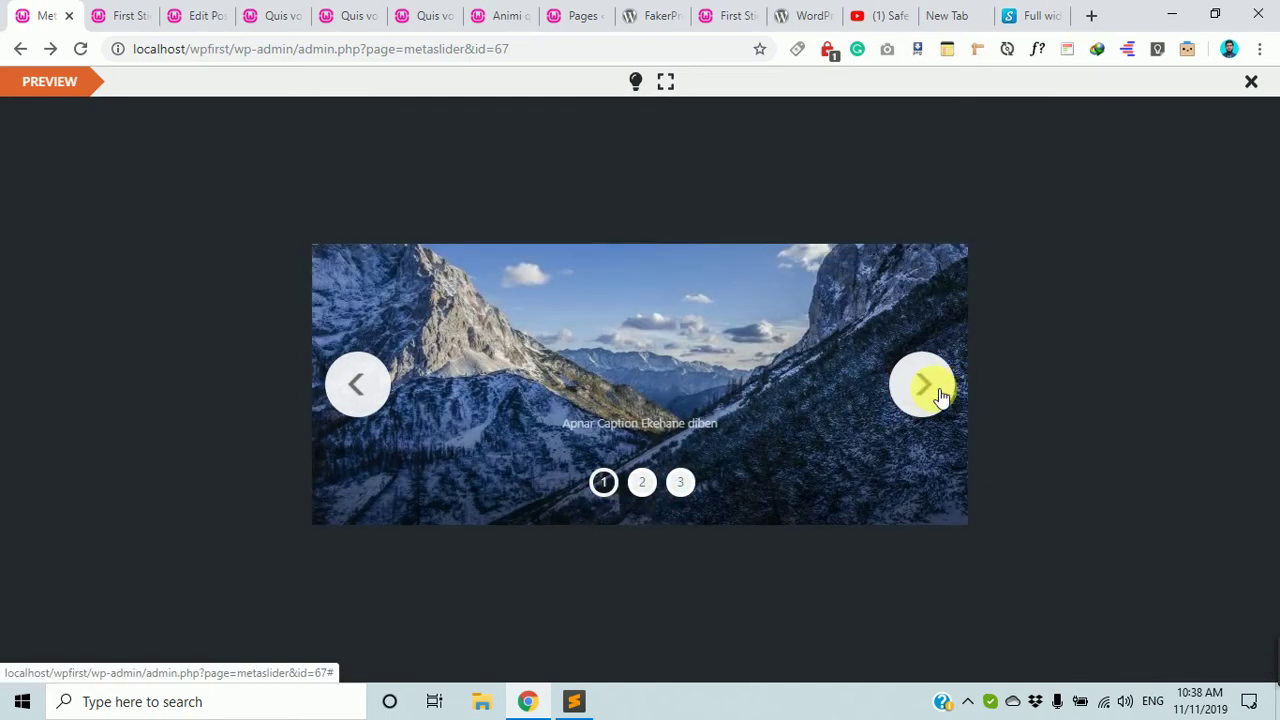
{"action": "left_click", "coordinate": [940, 396]}
{"action": "left_click", "coordinate": [940, 396]}
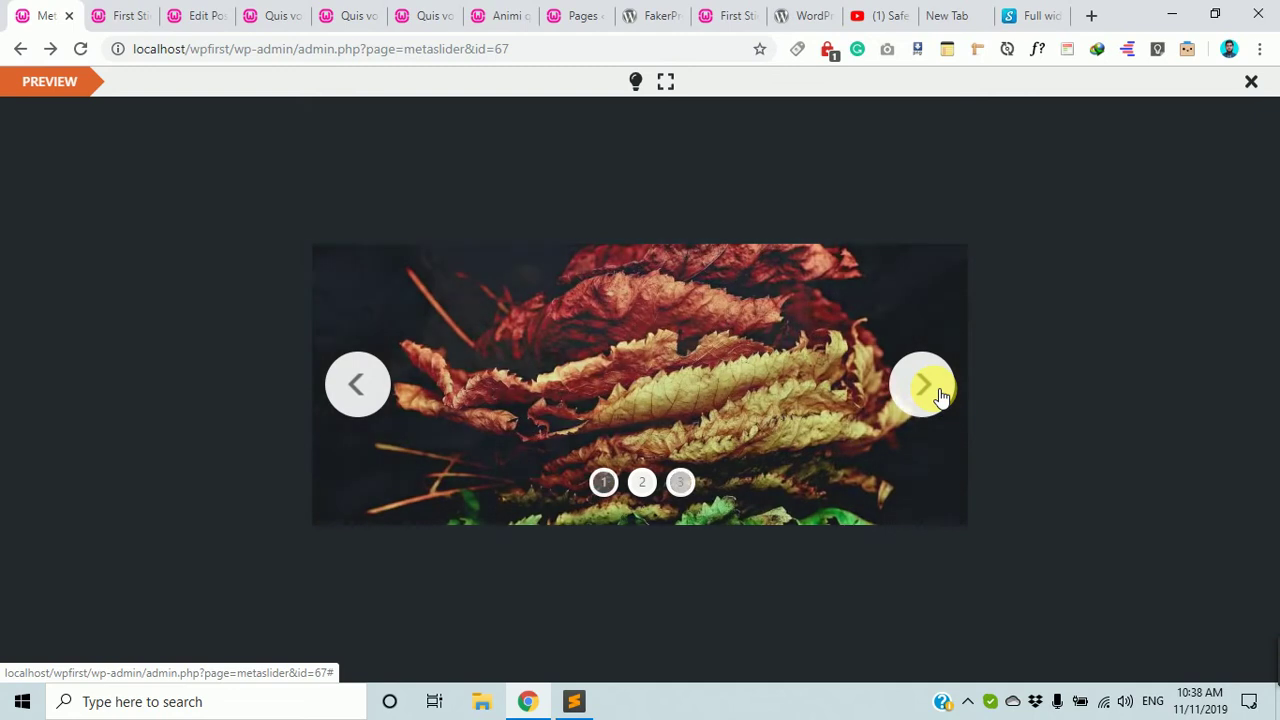
{"action": "left_click", "coordinate": [940, 396]}
{"action": "left_click", "coordinate": [940, 396]}
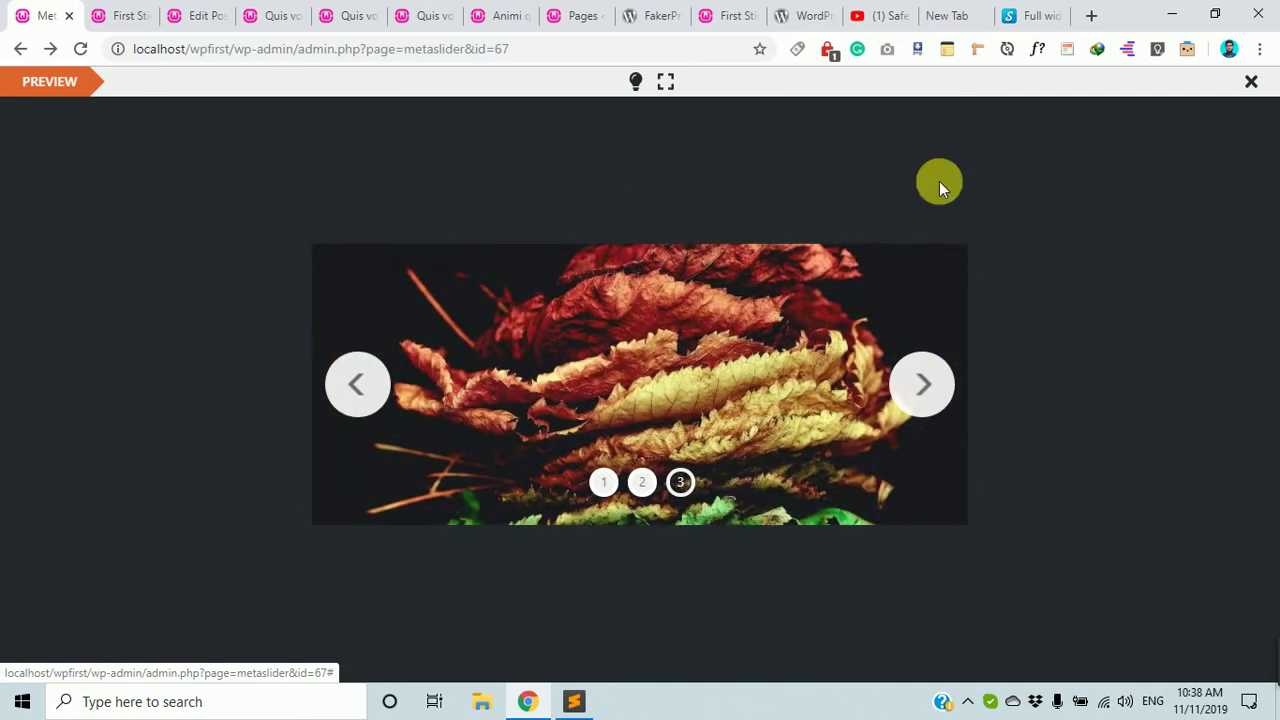
{"action": "left_click", "coordinate": [1252, 83]}
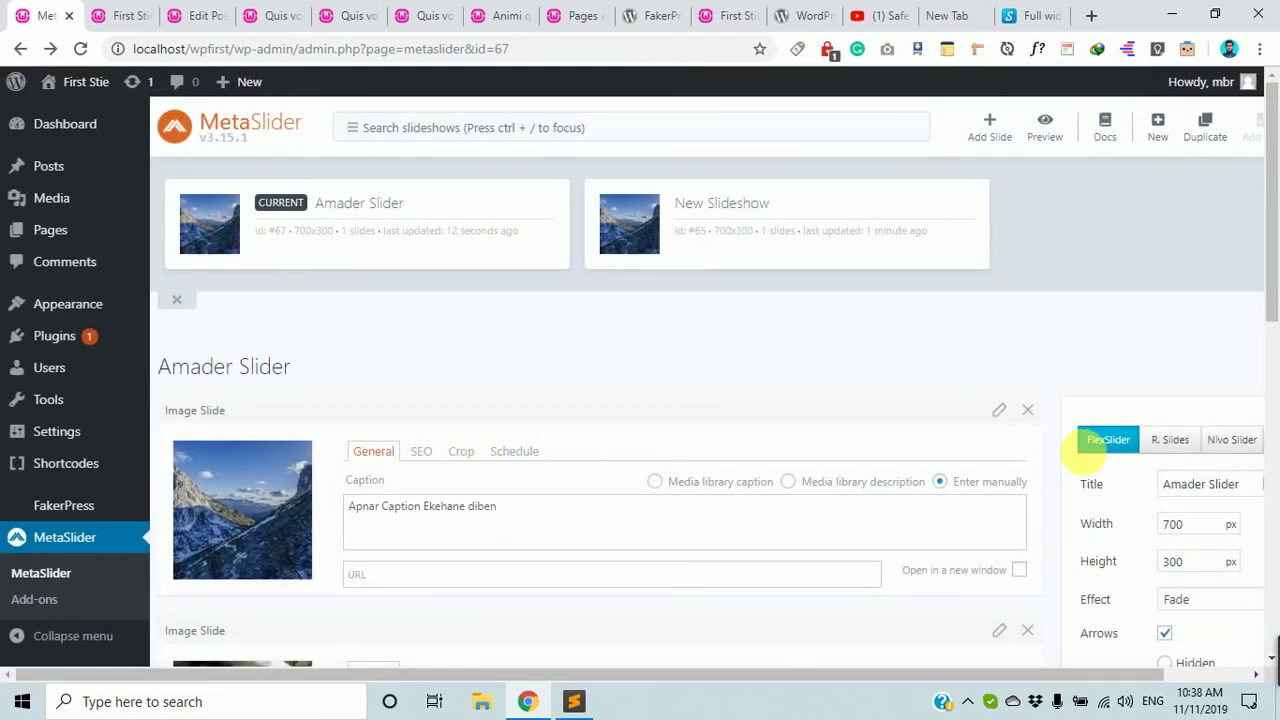
Save Amader Slider and highlight its shortcode in the How to Use box.
{"action": "left_click_drag", "start_coordinate": [894, 670], "coordinate": [1194, 660]}
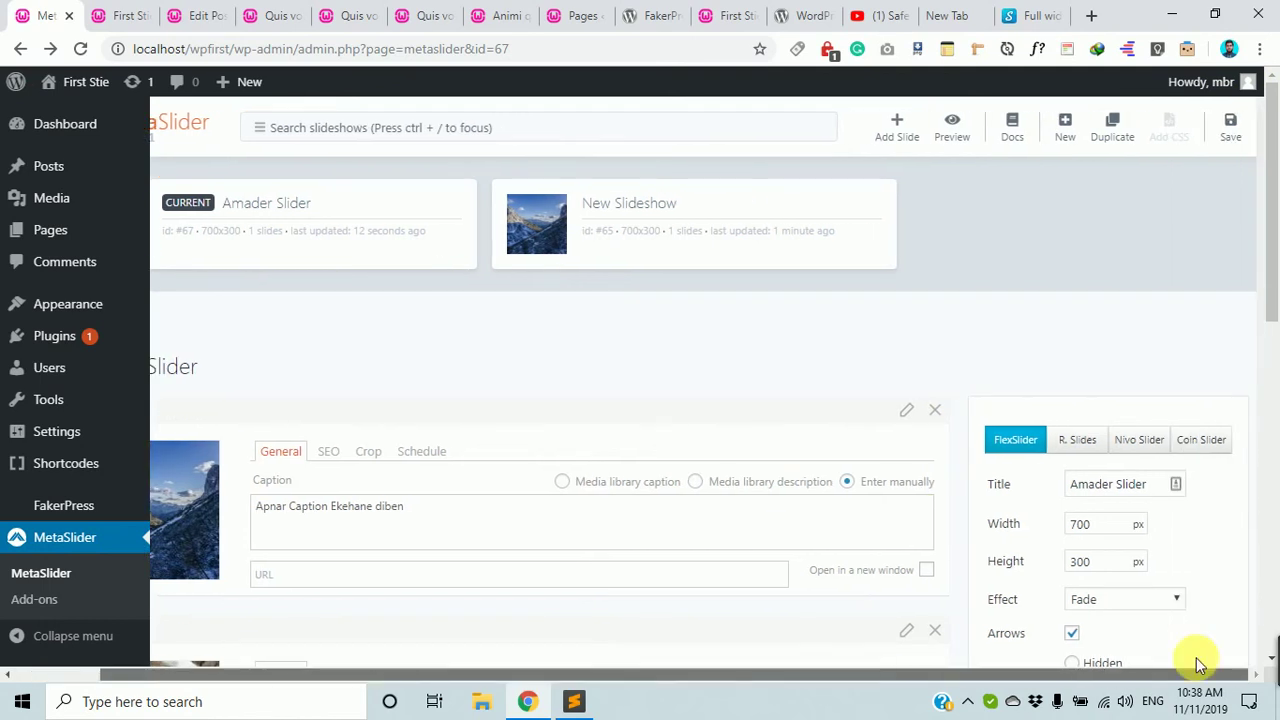
{"action": "left_click", "coordinate": [1240, 147]}
{"action": "scroll", "coordinate": [1190, 380], "scroll_direction": "down", "scroll_amount": 10}
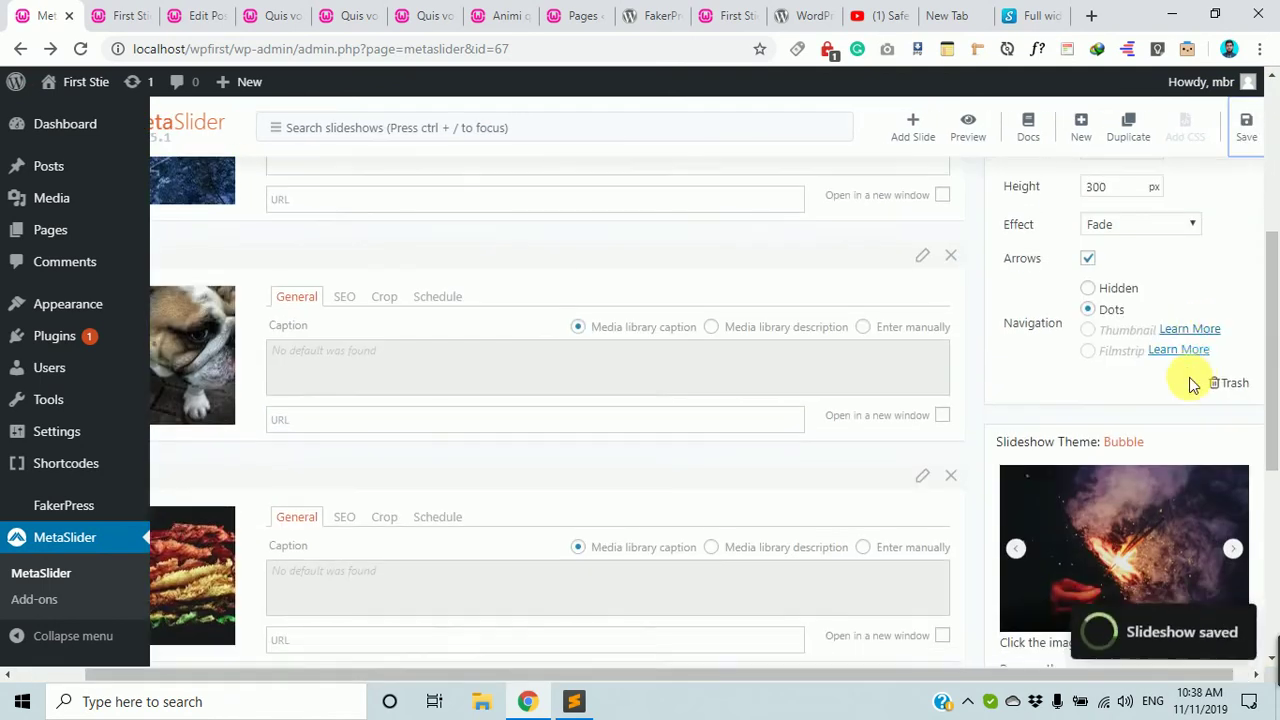
{"action": "left_click_drag", "start_coordinate": [1160, 490], "coordinate": [1017, 490]}
{"action": "scroll", "coordinate": [1021, 500], "scroll_direction": "up", "scroll_amount": 3}
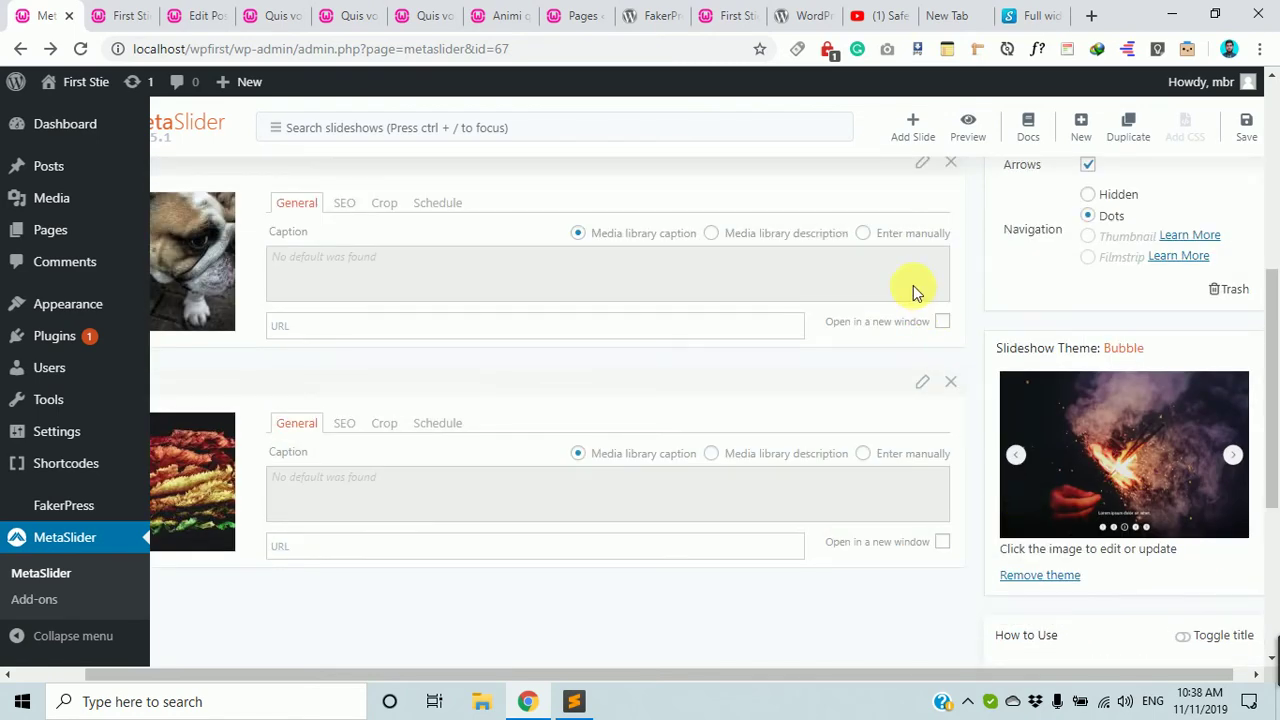
{"action": "scroll", "coordinate": [913, 285], "scroll_direction": "up", "scroll_amount": 4}
{"action": "scroll", "coordinate": [1163, 400], "scroll_direction": "down", "scroll_amount": 3}
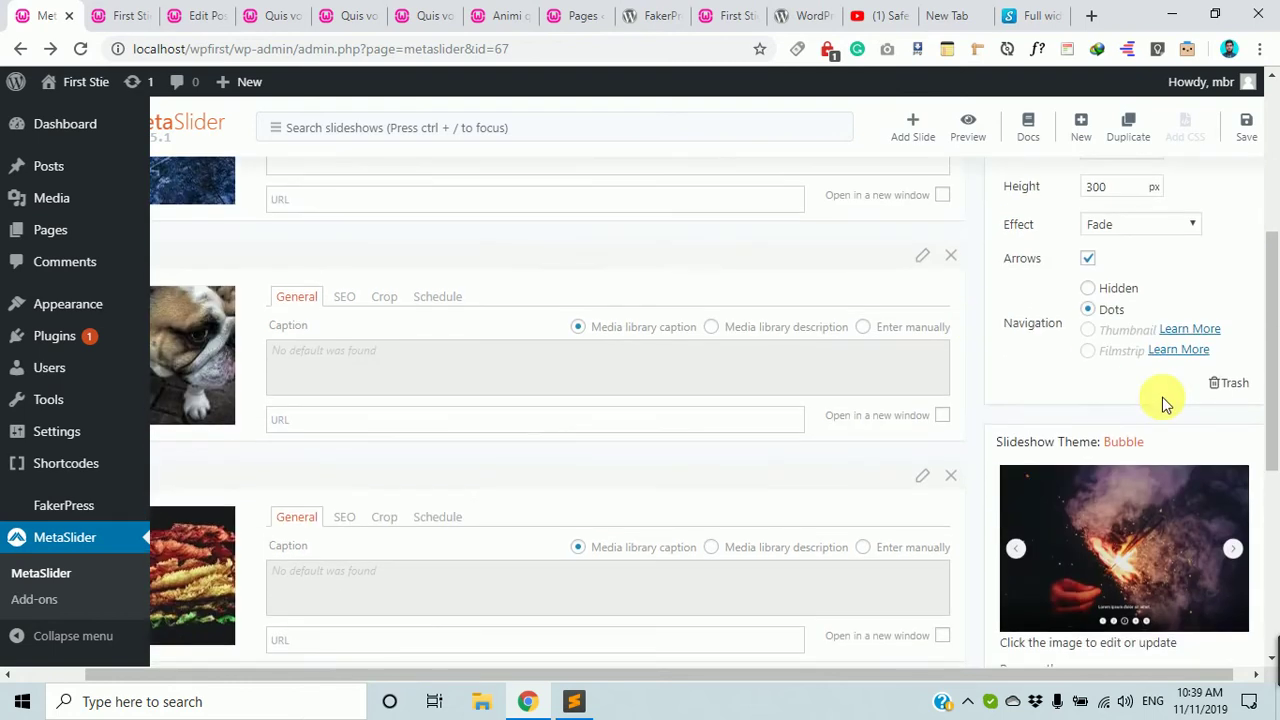
{"action": "scroll", "coordinate": [1164, 400], "scroll_direction": "up", "scroll_amount": 4}
Expand Advanced Settings and lower the slide delay from 3000 to 2900 ms.
{"action": "scroll", "coordinate": [1164, 397], "scroll_direction": "down", "scroll_amount": 8}
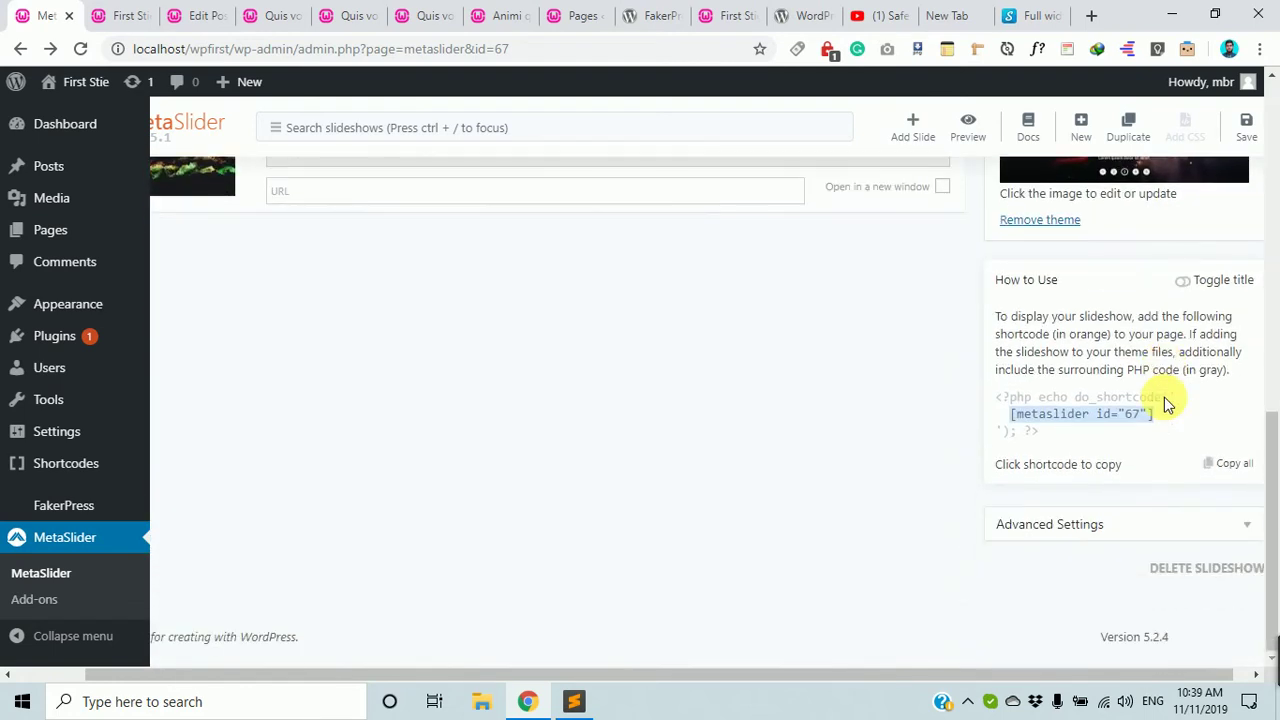
{"action": "left_click", "coordinate": [1160, 528]}
{"action": "scroll", "coordinate": [1158, 495], "scroll_direction": "down", "scroll_amount": 4}
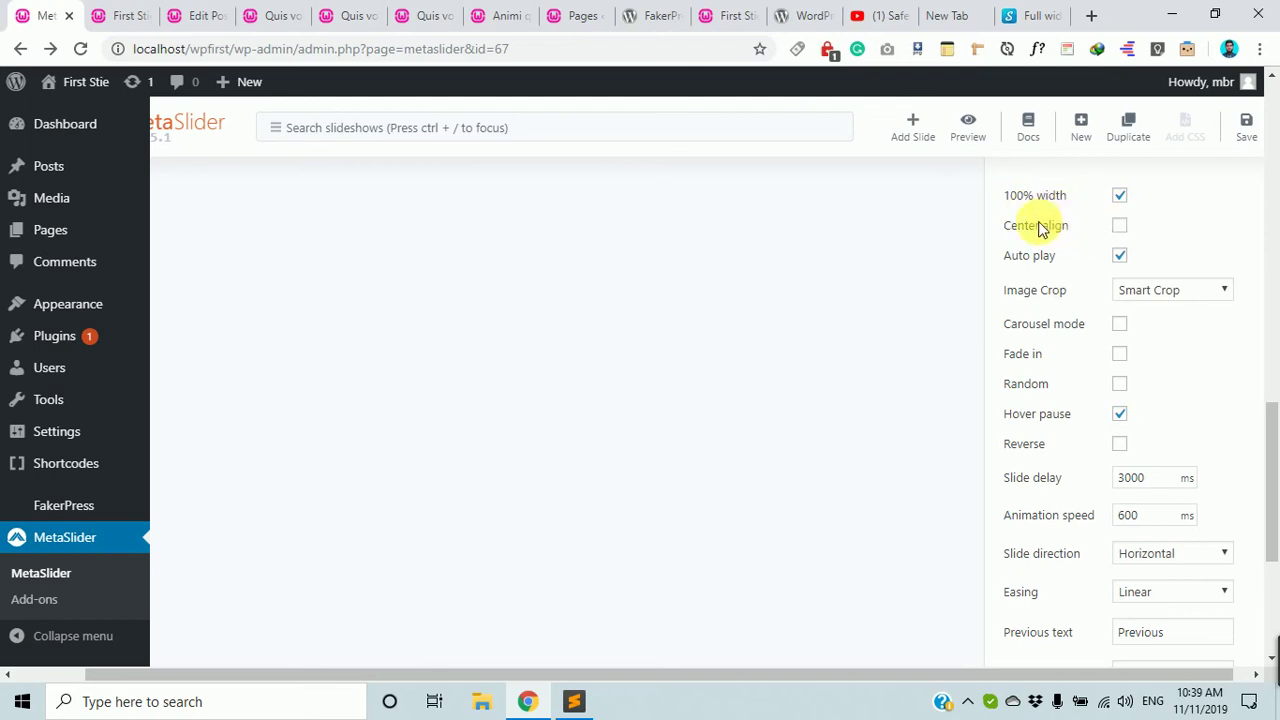
{"action": "left_click", "coordinate": [1119, 257]}
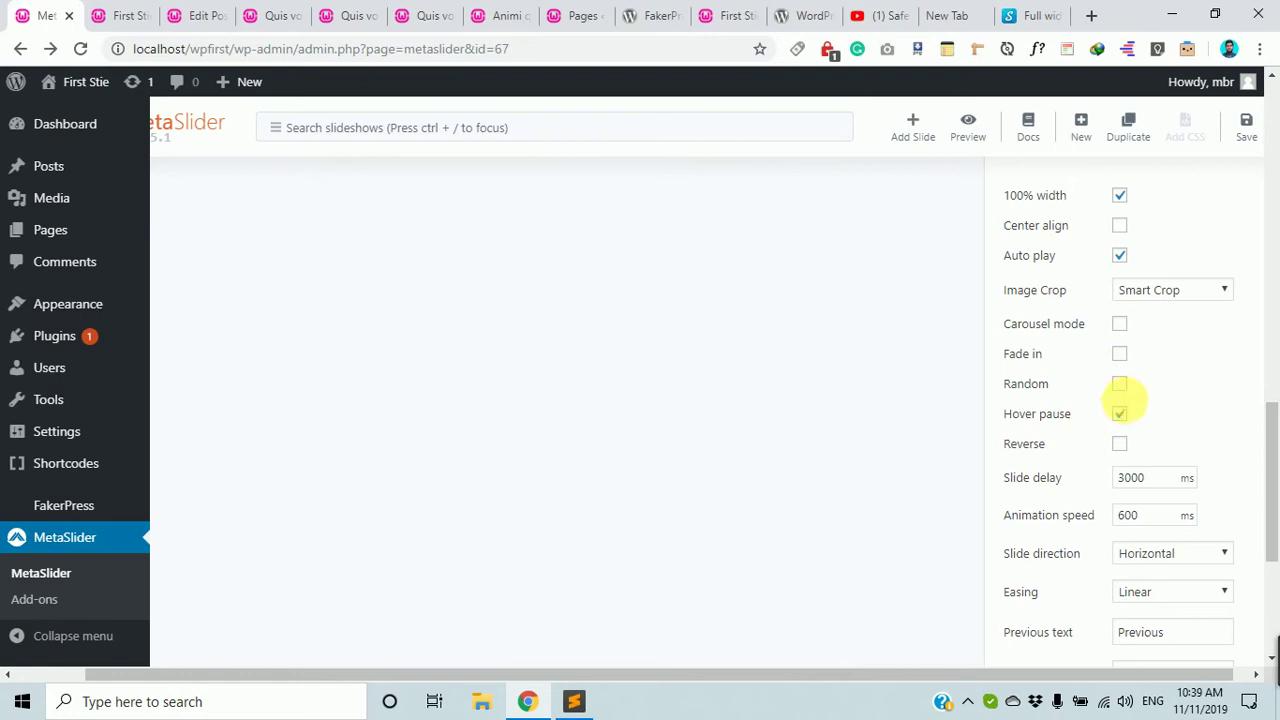
Review the remaining advanced options, including the 600 ms animation speed, down to Developer options.
{"action": "scroll", "coordinate": [1150, 415], "scroll_direction": "down", "scroll_amount": 1}
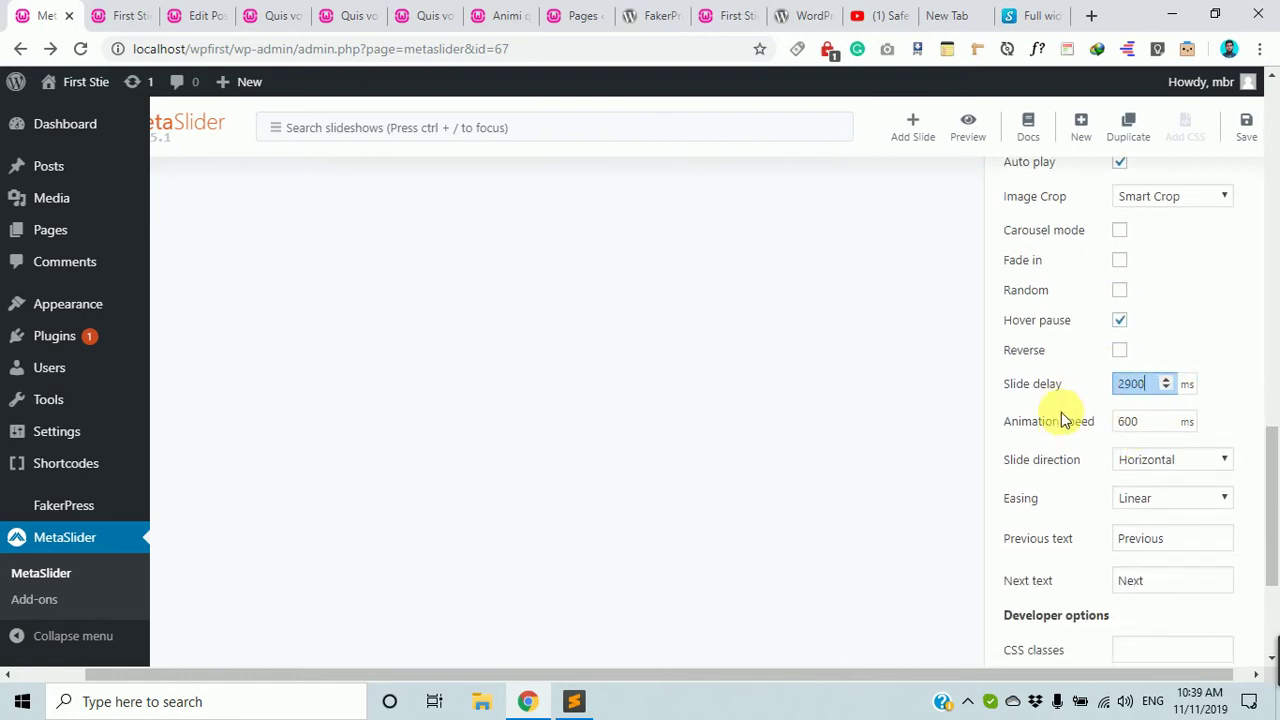
{"action": "double_click", "coordinate": [1128, 421]}
{"action": "scroll", "coordinate": [1065, 457], "scroll_direction": "down", "scroll_amount": 1}
{"action": "scroll", "coordinate": [1065, 457], "scroll_direction": "down", "scroll_amount": 2}
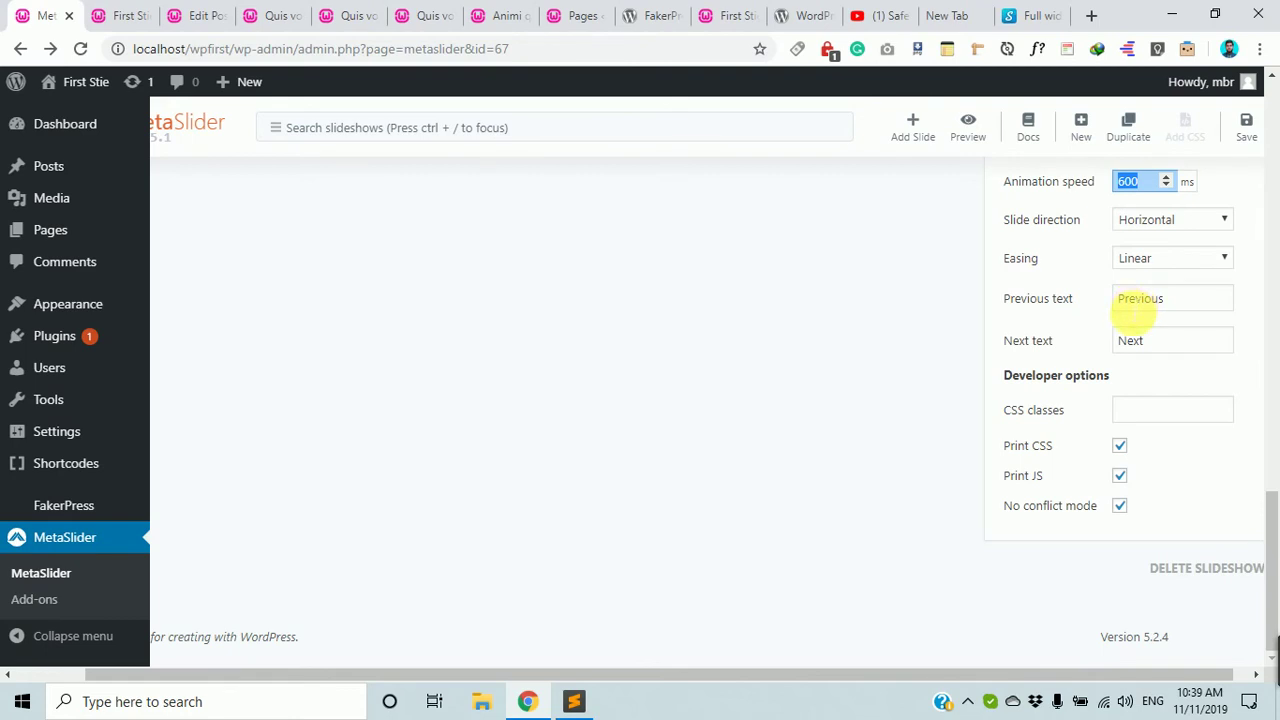
{"action": "scroll", "coordinate": [1135, 312], "scroll_direction": "up", "scroll_amount": 3}
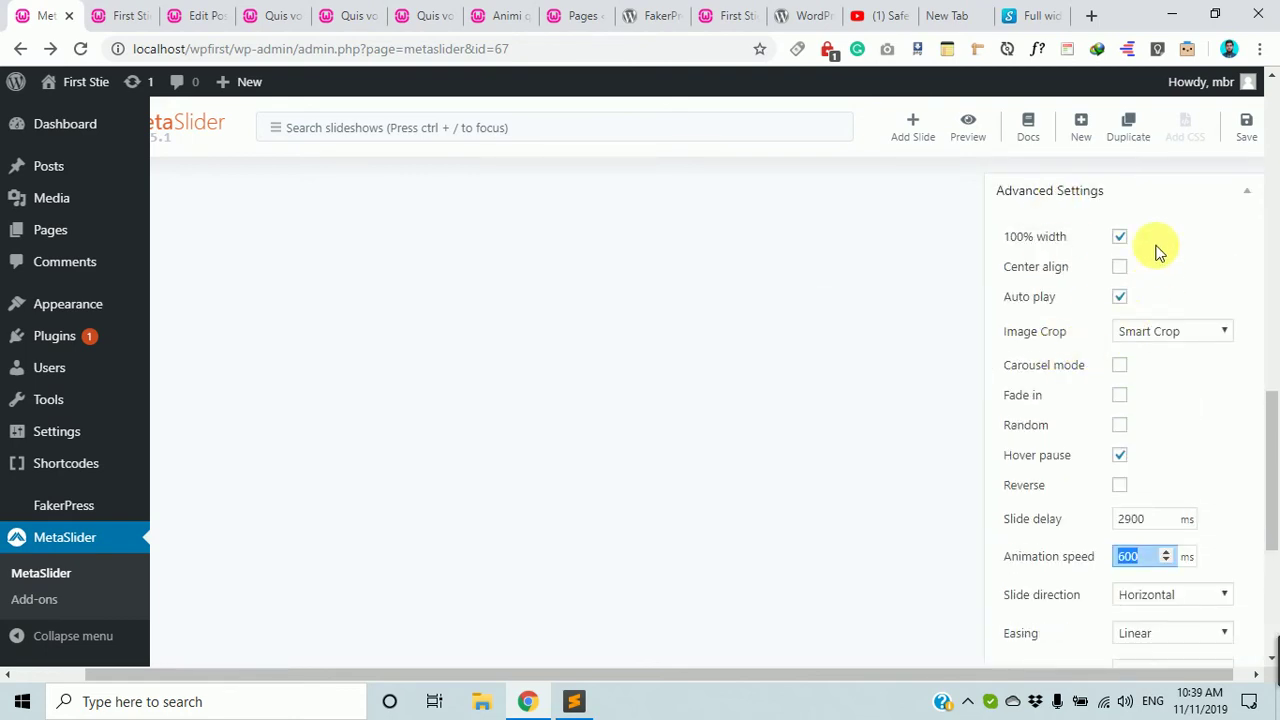
{"action": "scroll", "coordinate": [1109, 548], "scroll_direction": "down", "scroll_amount": 3}
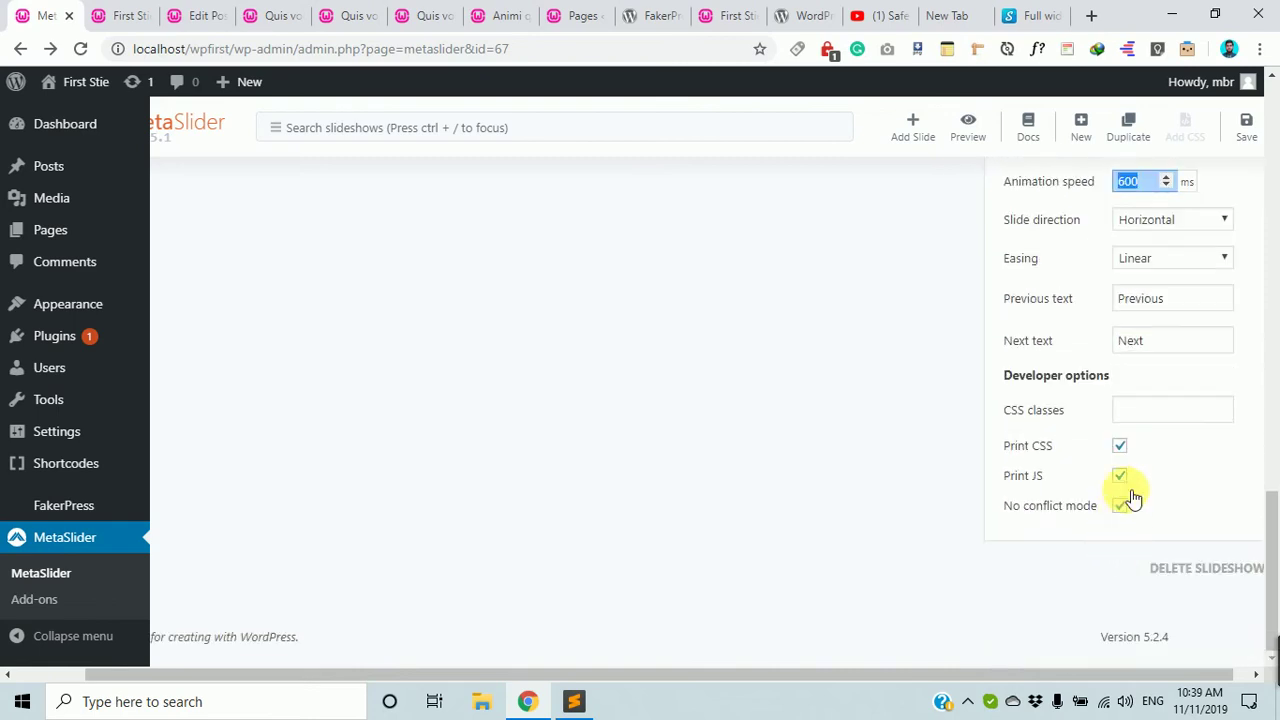
{"action": "scroll", "coordinate": [1151, 294], "scroll_direction": "up", "scroll_amount": 5}
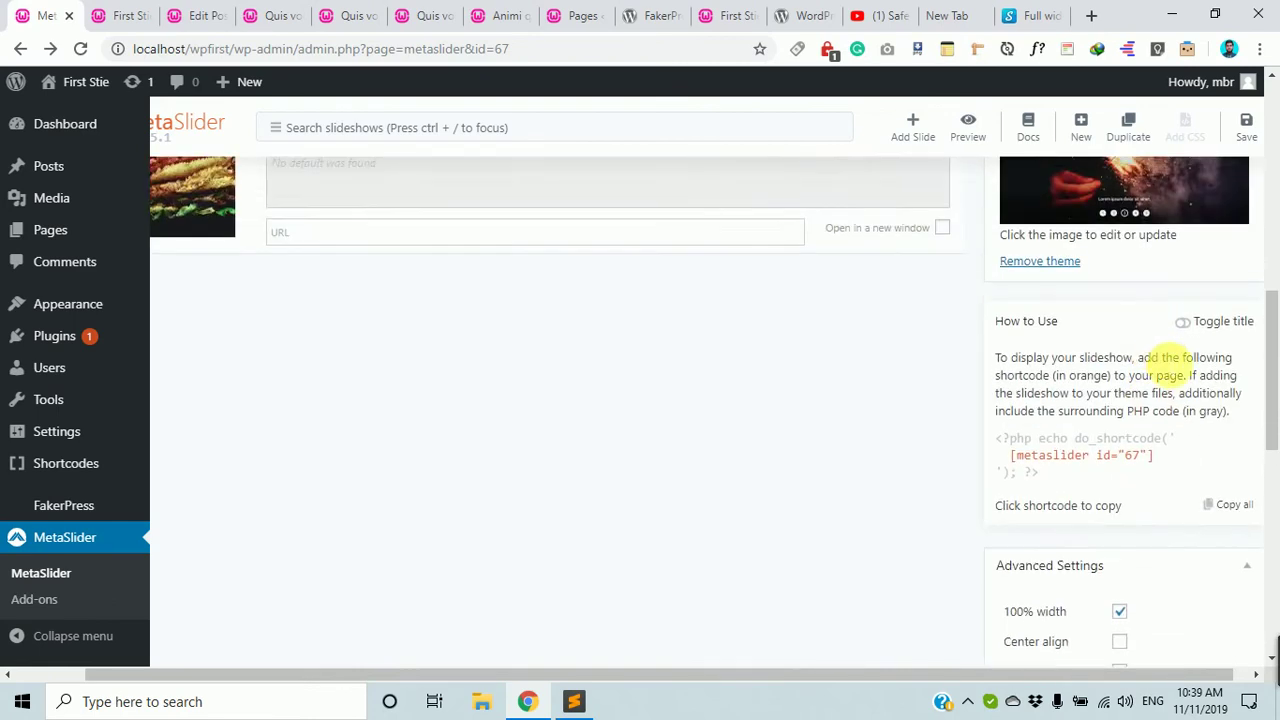
{"action": "scroll", "coordinate": [1160, 375], "scroll_direction": "down", "scroll_amount": 2}
{"action": "scroll", "coordinate": [1190, 457], "scroll_direction": "up", "scroll_amount": 2}
{"action": "scroll", "coordinate": [1203, 457], "scroll_direction": "down", "scroll_amount": 1}
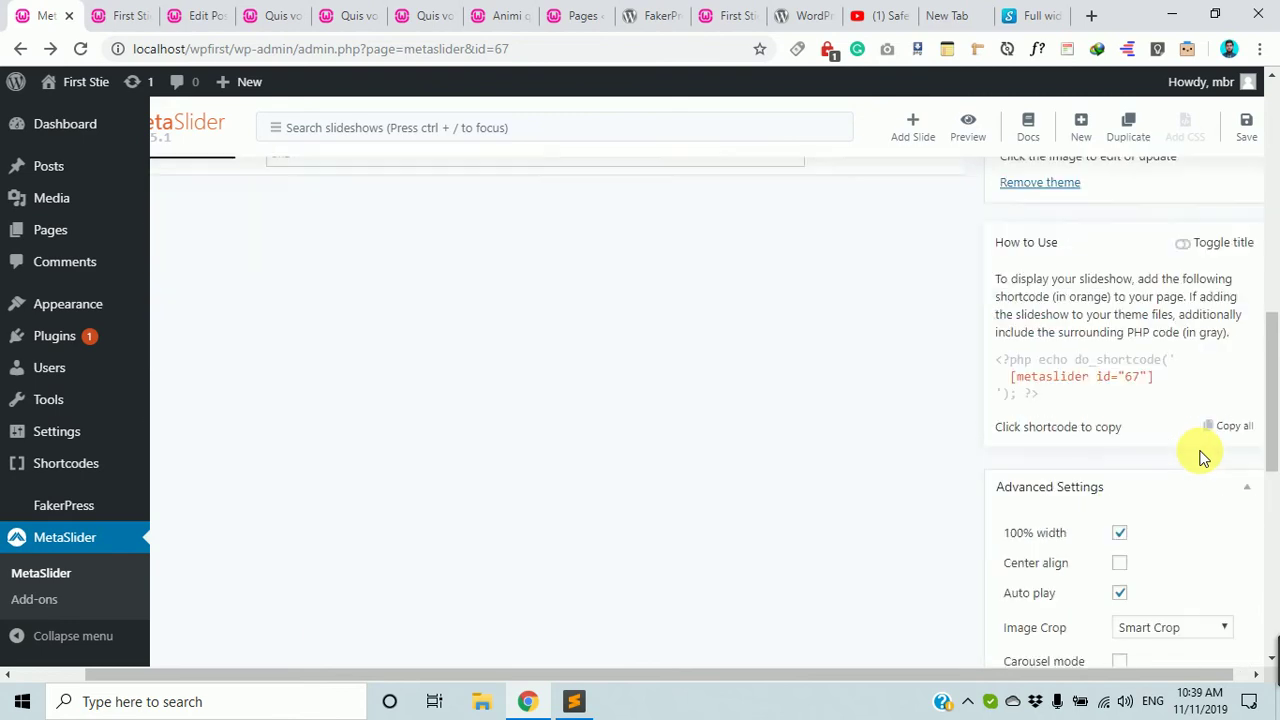
Copy the [metaslider id="67"] shortcode, then go to the WordPress Posts list.
{"action": "left_click_drag", "start_coordinate": [1155, 363], "coordinate": [1017, 363]}
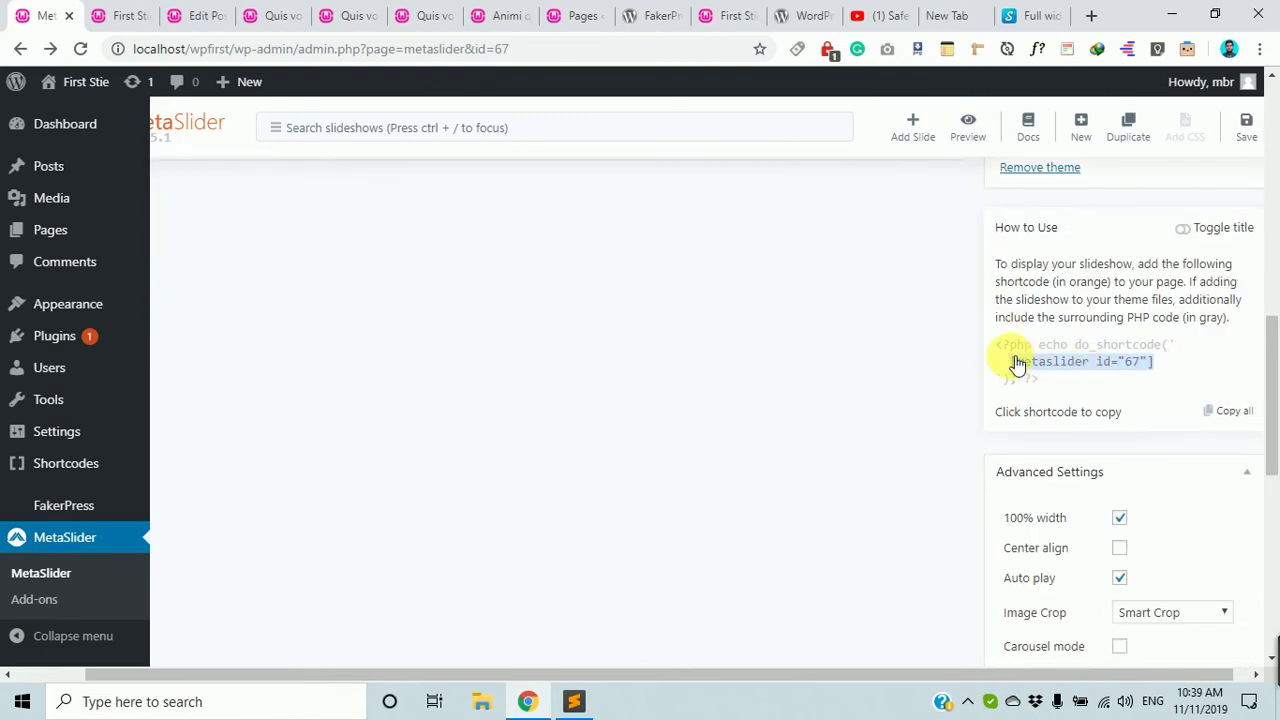
{"action": "left_click", "coordinate": [155, 12]}
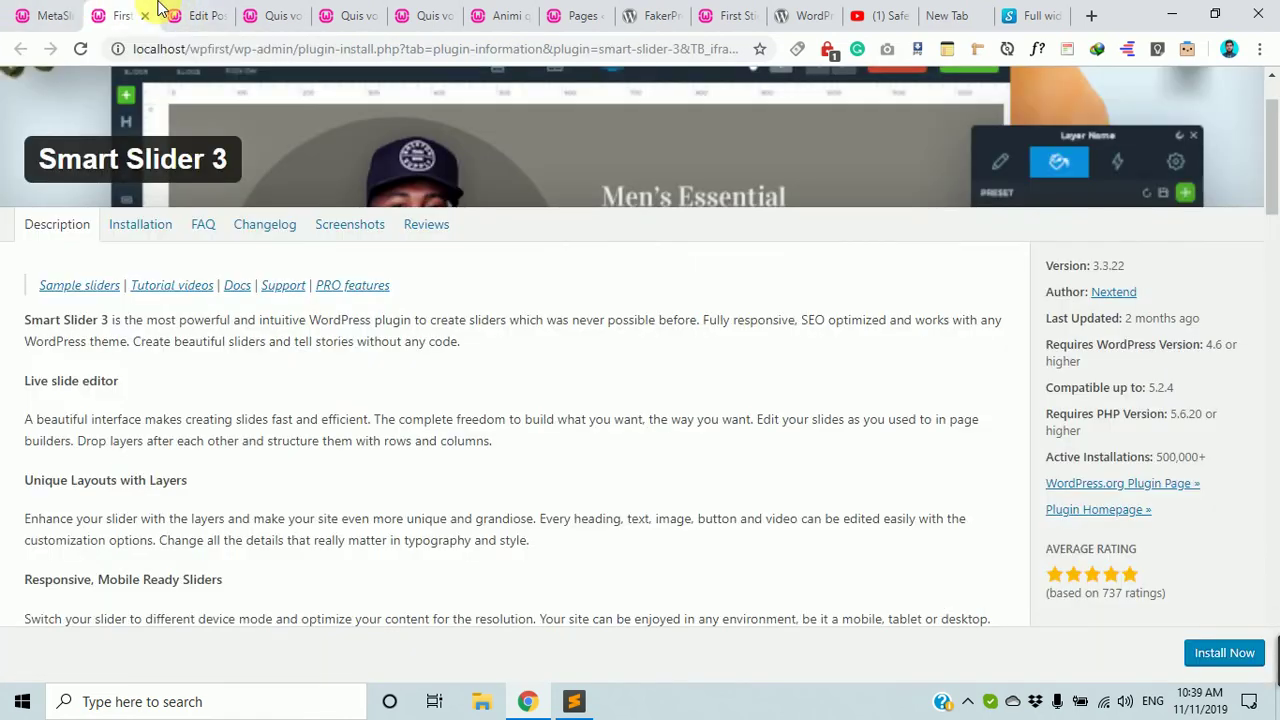
{"action": "left_click", "coordinate": [50, 15]}
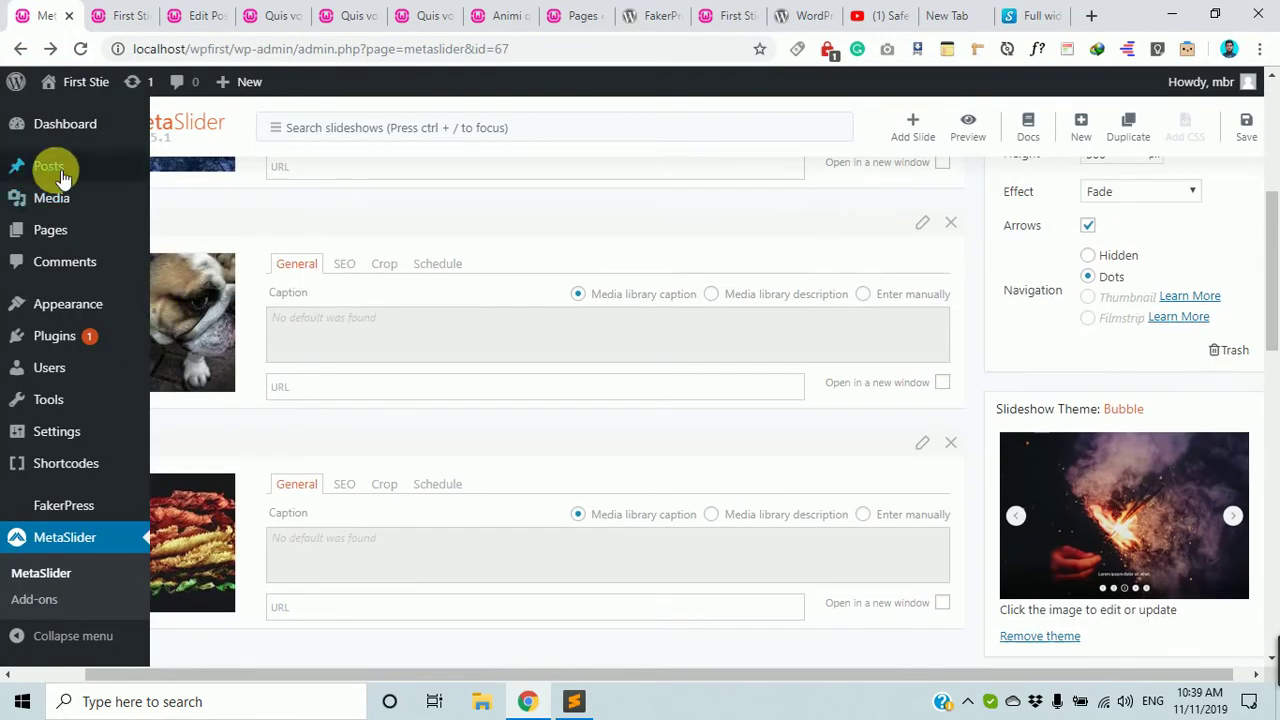
{"action": "left_click", "coordinate": [50, 167]}
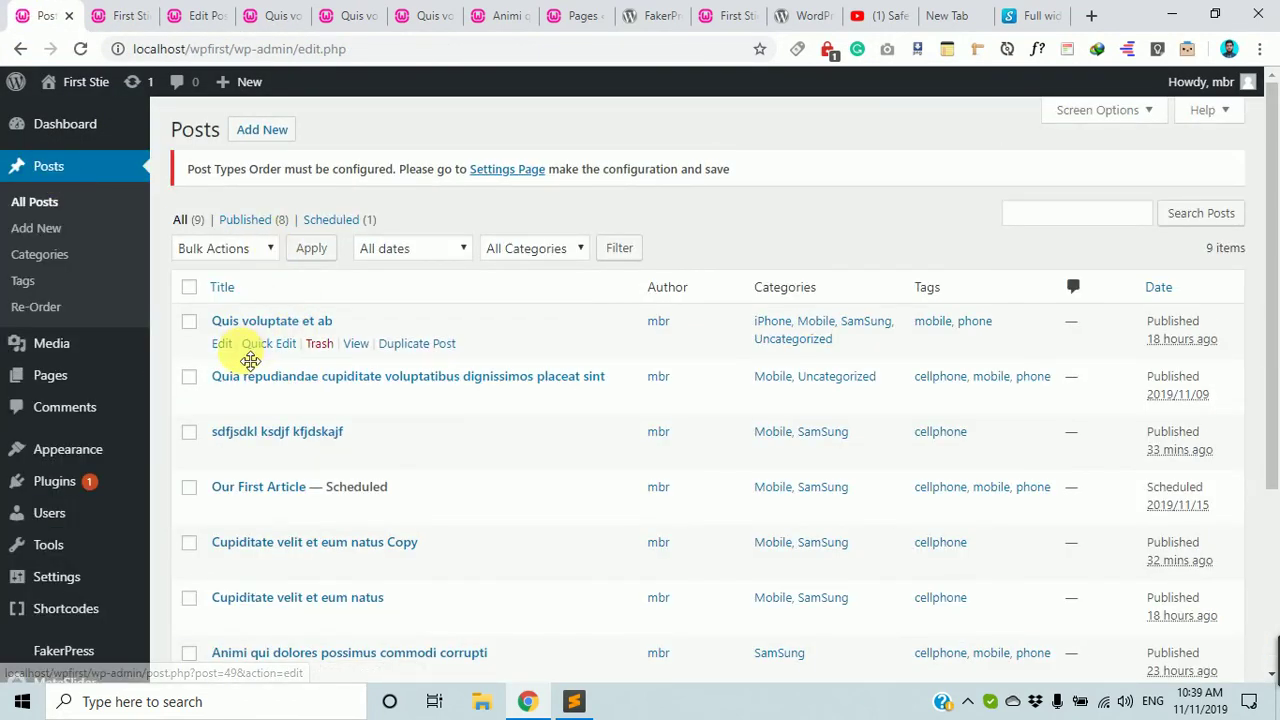
Edit the post 'Quis voluptate et ab', look over its content, and bring up the block inserter.
{"action": "left_click", "coordinate": [224, 346]}
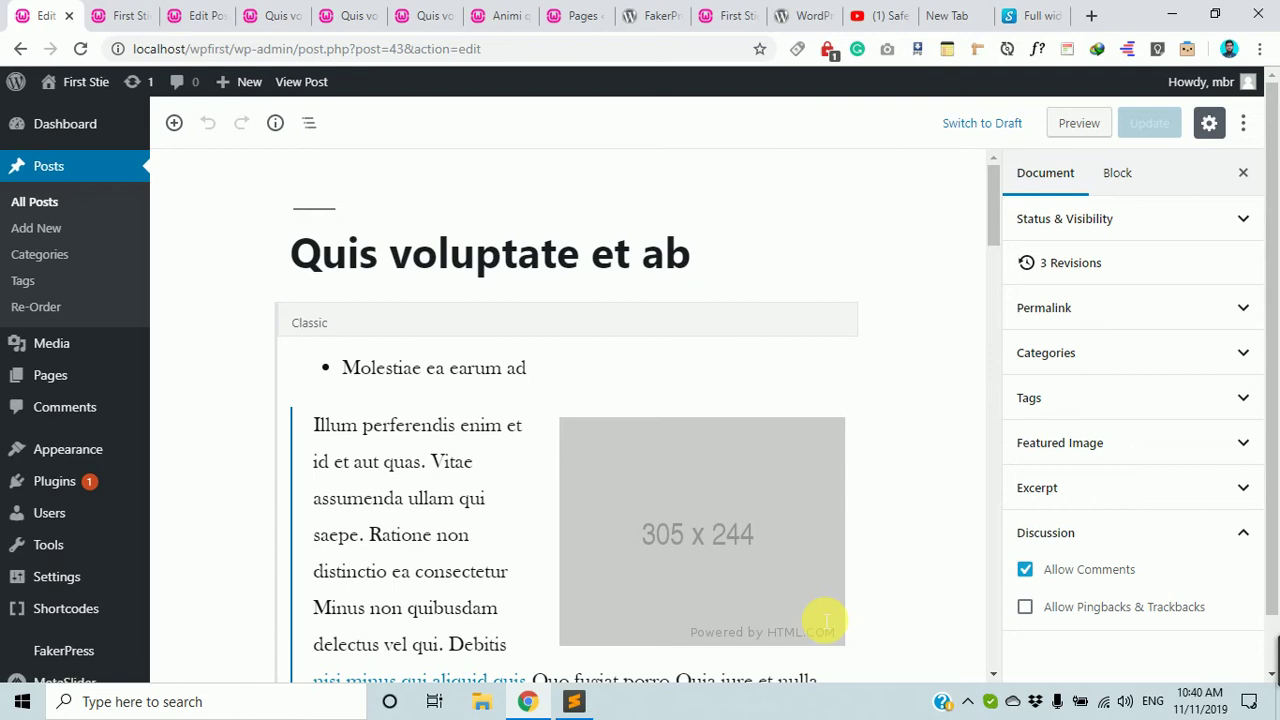
{"action": "scroll", "coordinate": [843, 585], "scroll_direction": "down", "scroll_amount": 6}
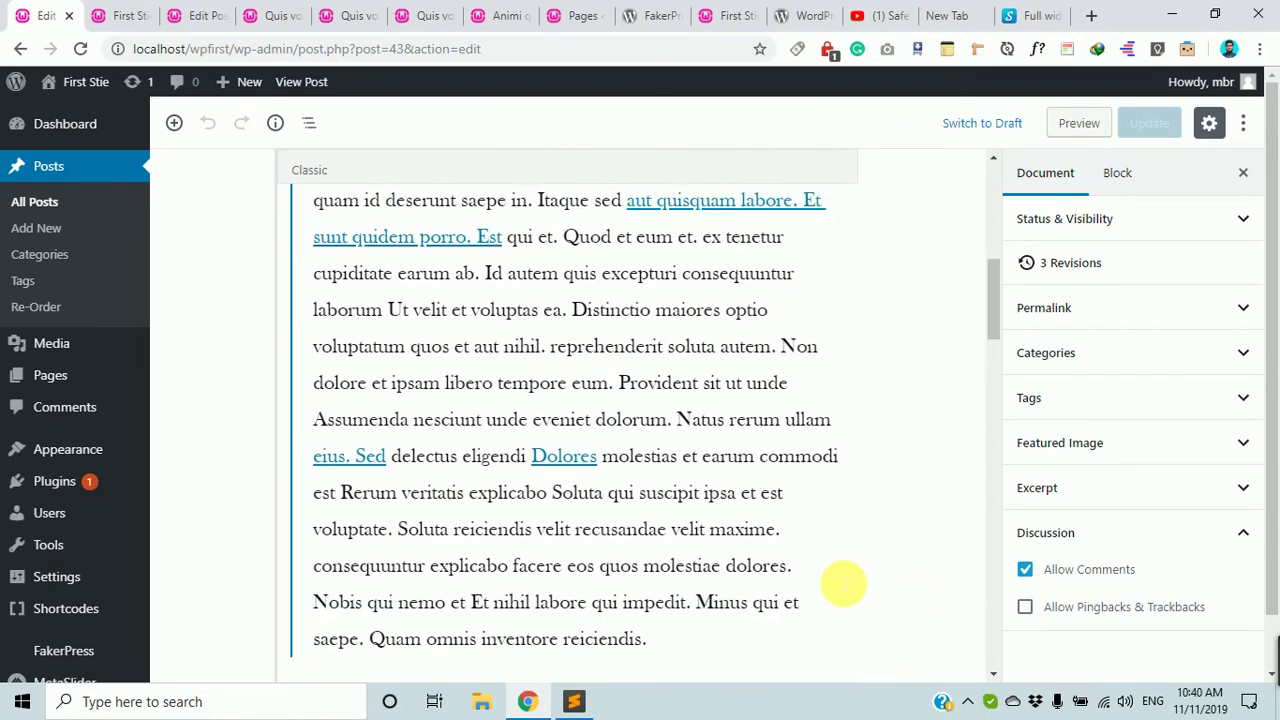
{"action": "scroll", "coordinate": [843, 585], "scroll_direction": "up", "scroll_amount": 6}
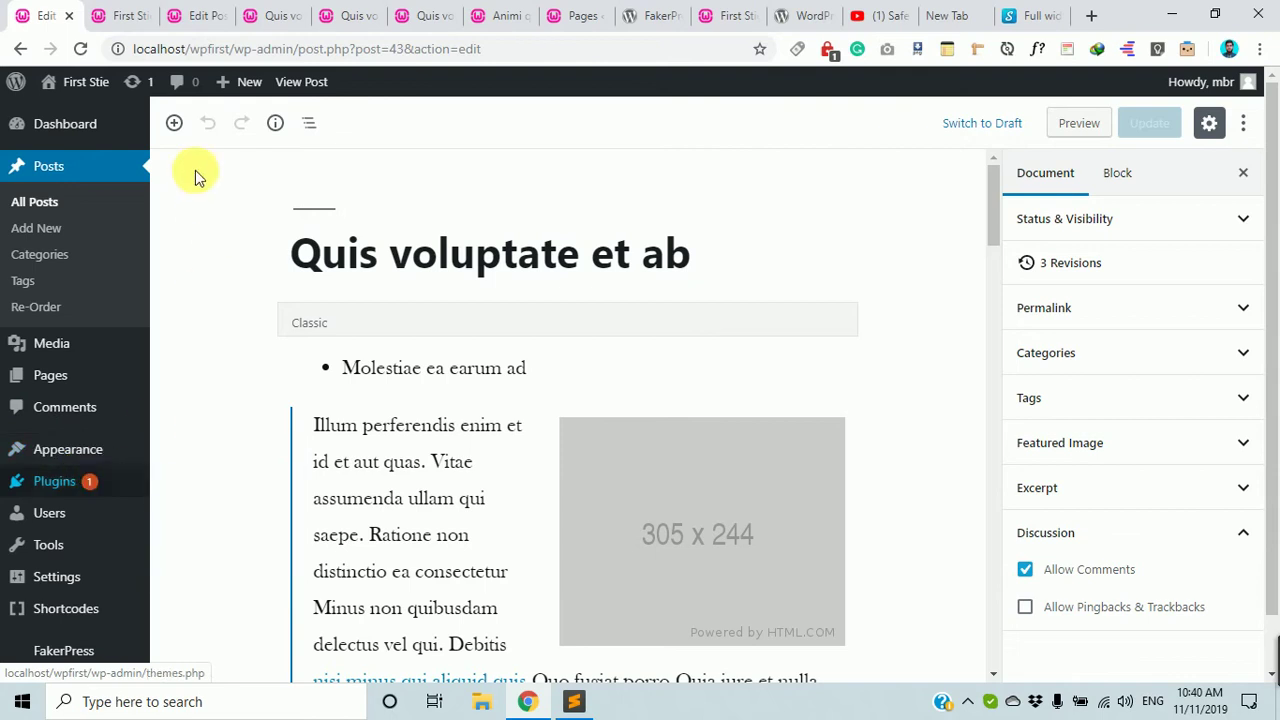
{"action": "left_click", "coordinate": [181, 131]}
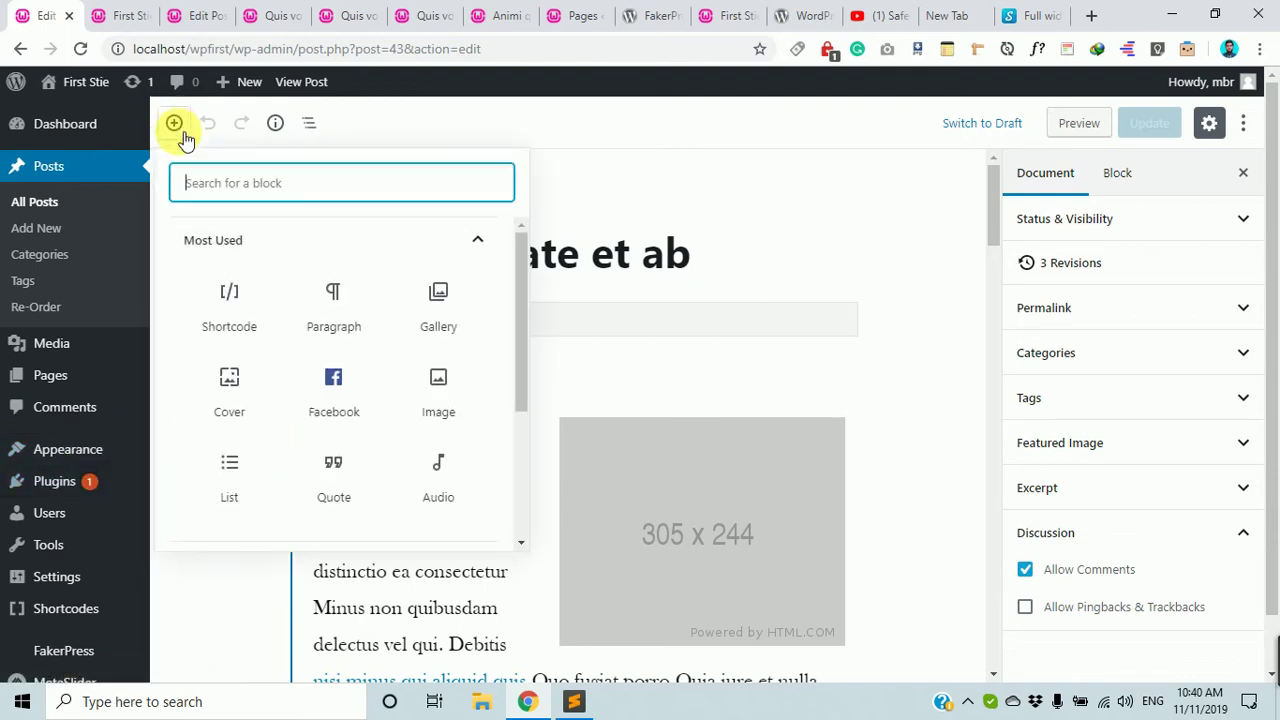
Add an empty Shortcode block to the post.
{"action": "left_click", "coordinate": [238, 322]}
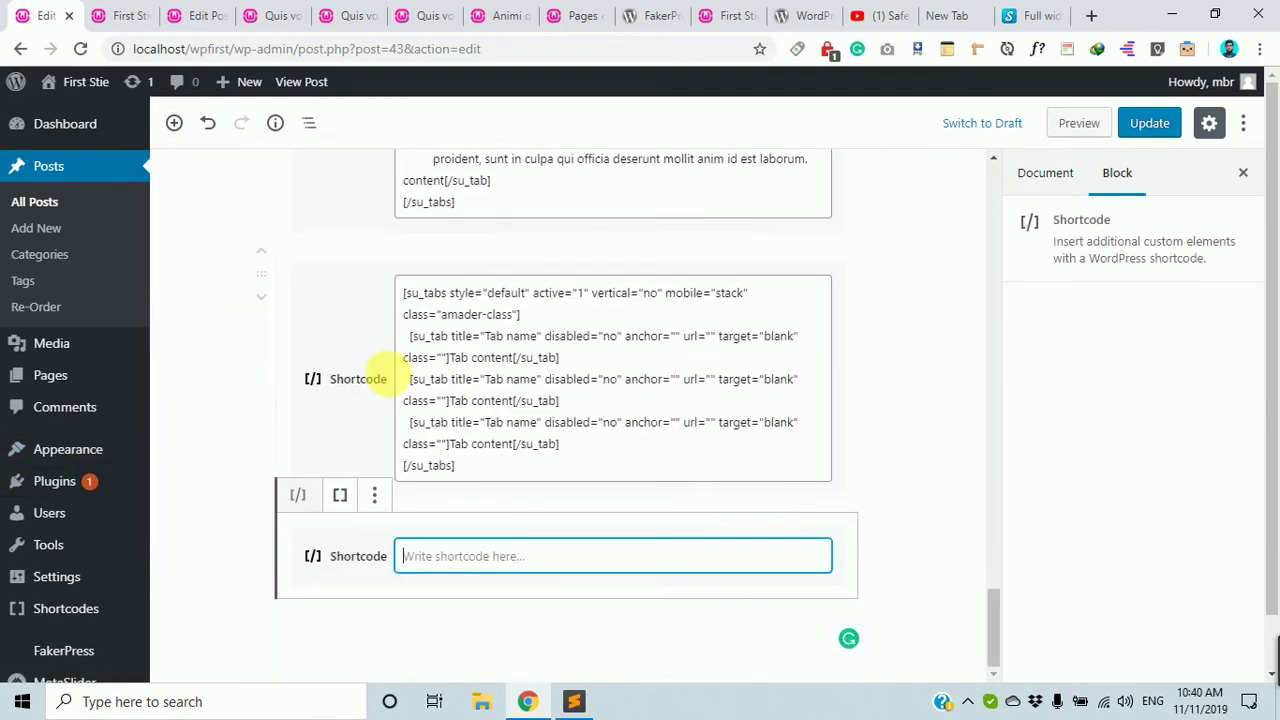
{"action": "scroll", "coordinate": [514, 323], "scroll_direction": "up", "scroll_amount": 2}
{"action": "scroll", "coordinate": [508, 323], "scroll_direction": "down", "scroll_amount": 3}
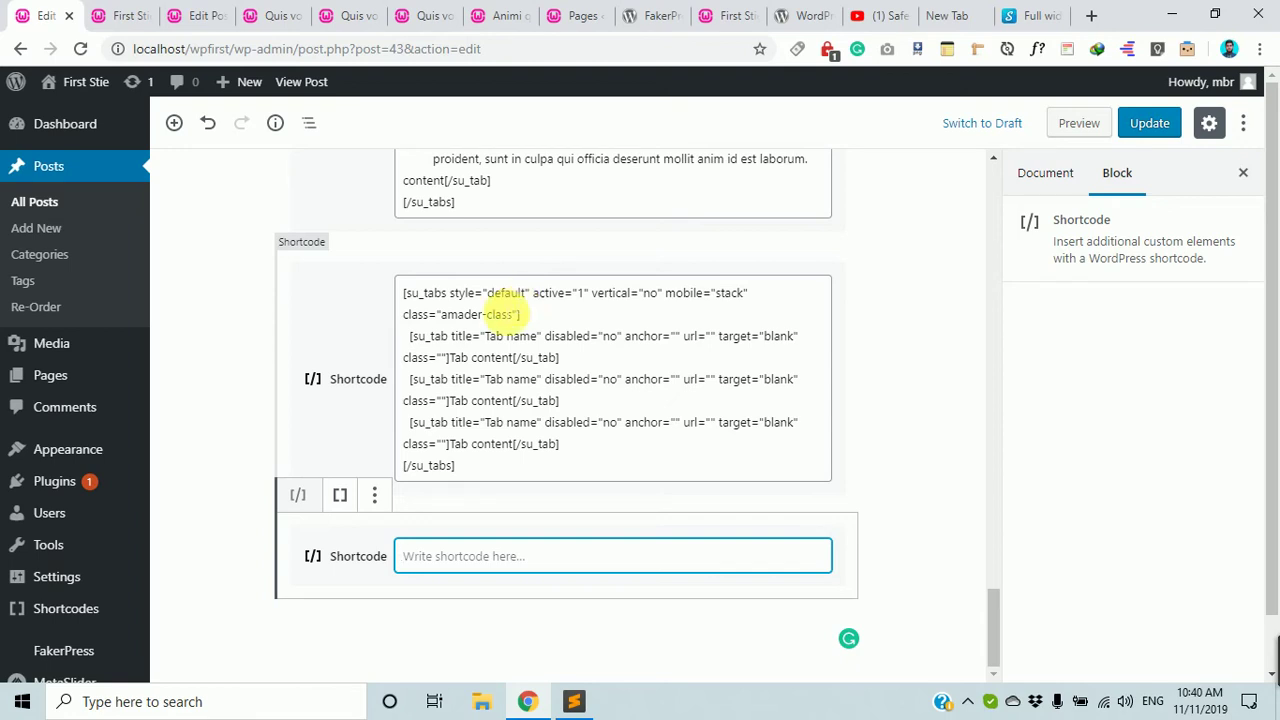
{"action": "scroll", "coordinate": [495, 325], "scroll_direction": "up", "scroll_amount": 3}
{"action": "scroll", "coordinate": [460, 290], "scroll_direction": "down", "scroll_amount": 3}
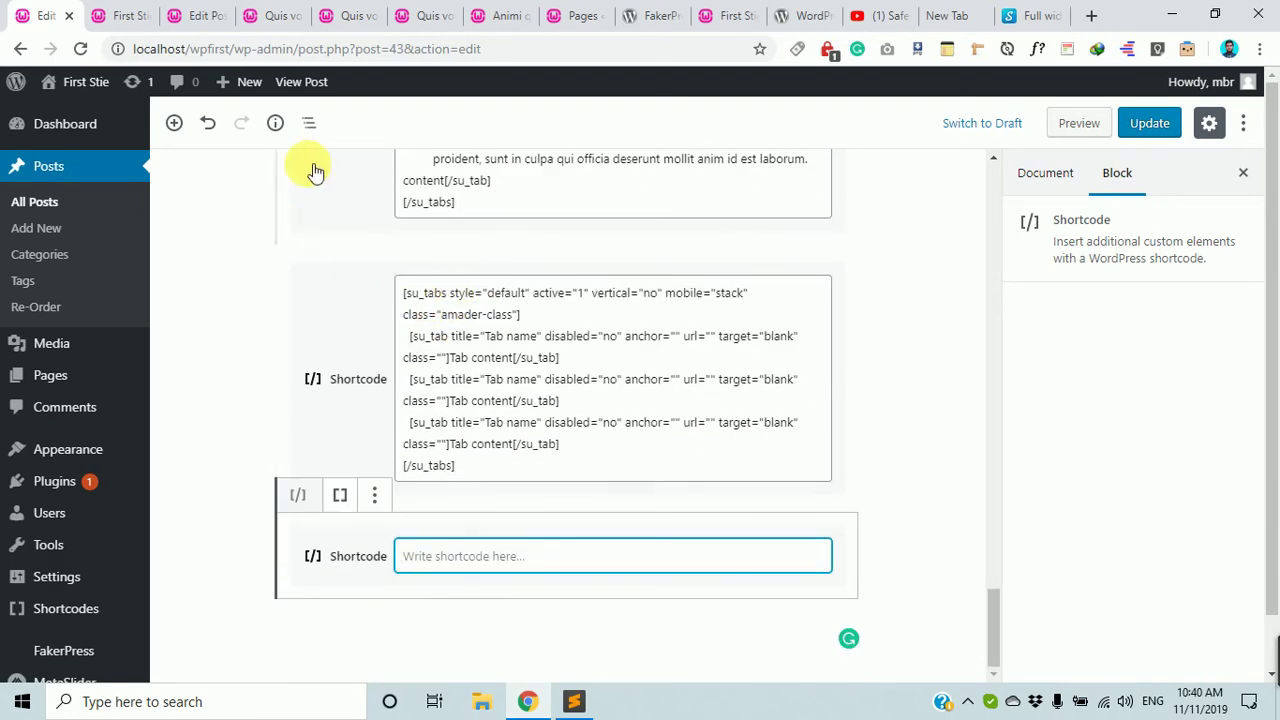
{"action": "scroll", "coordinate": [307, 167], "scroll_direction": "up", "scroll_amount": 2}
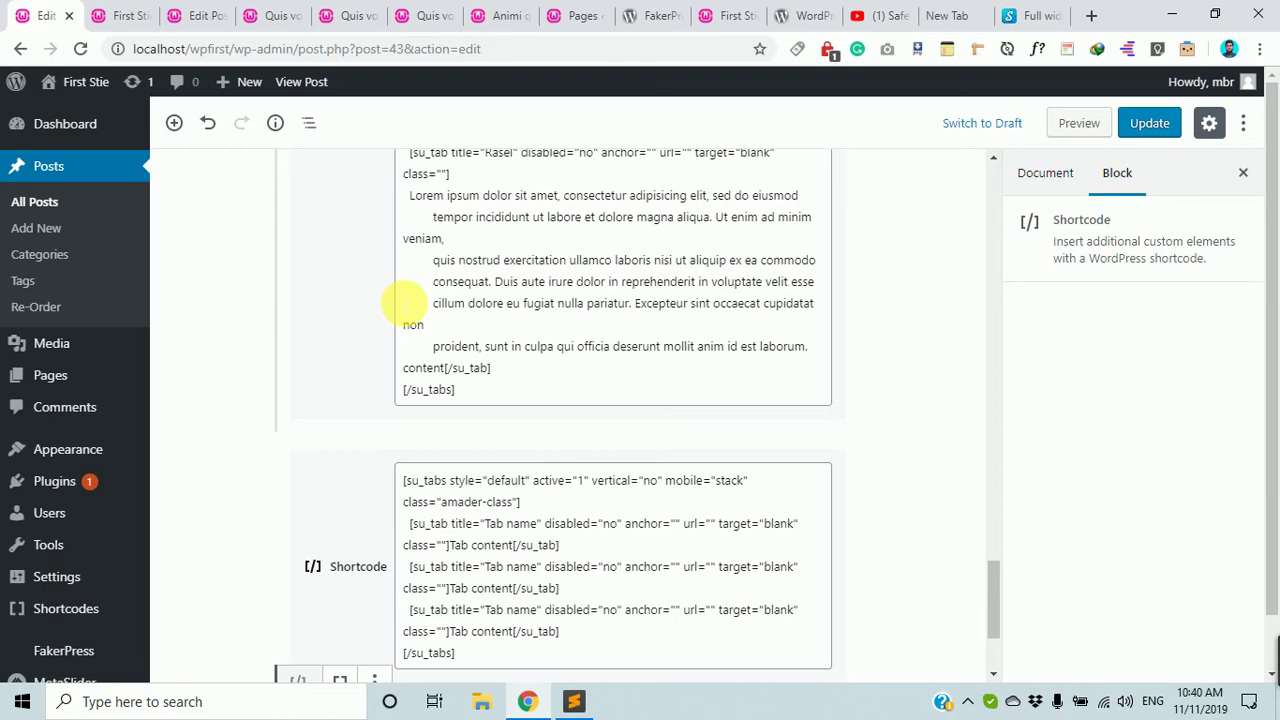
{"action": "scroll", "coordinate": [493, 387], "scroll_direction": "down", "scroll_amount": 2}
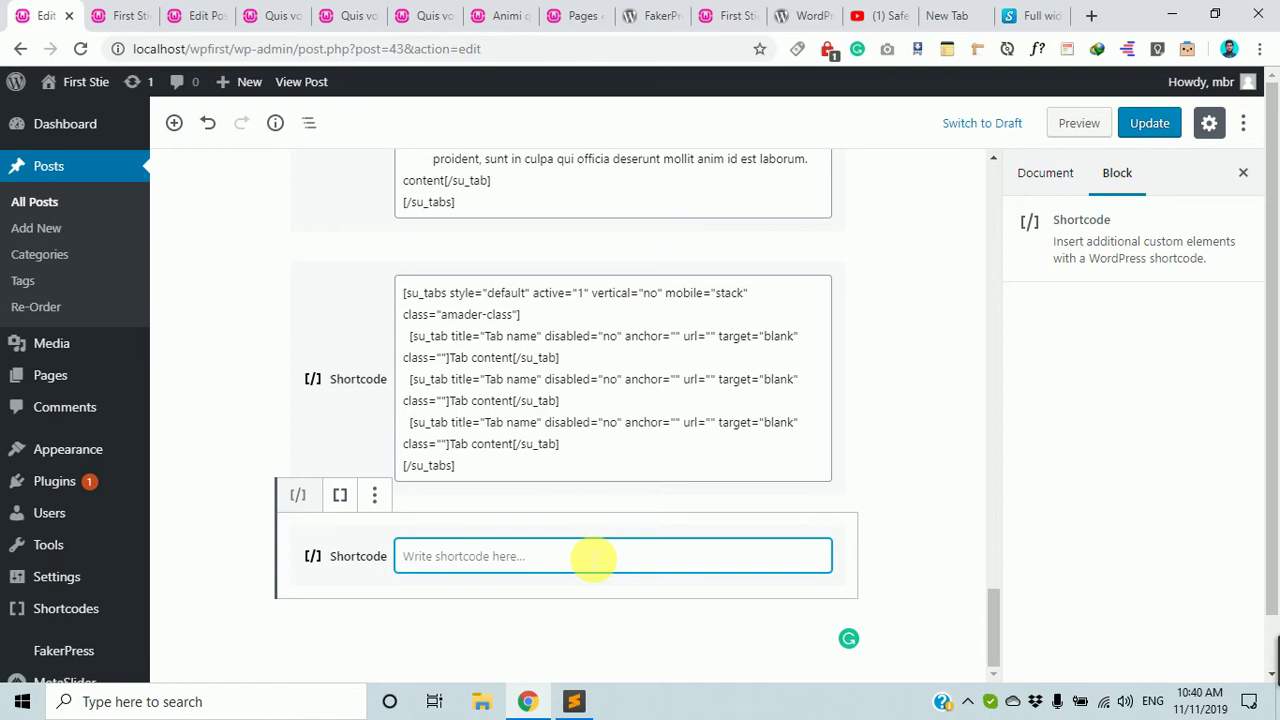
Paste [metaslider id="67"] into the block, update the post, and open it in a new tab.
{"action": "type", "text": "[metaslider id=\"67\"]"}
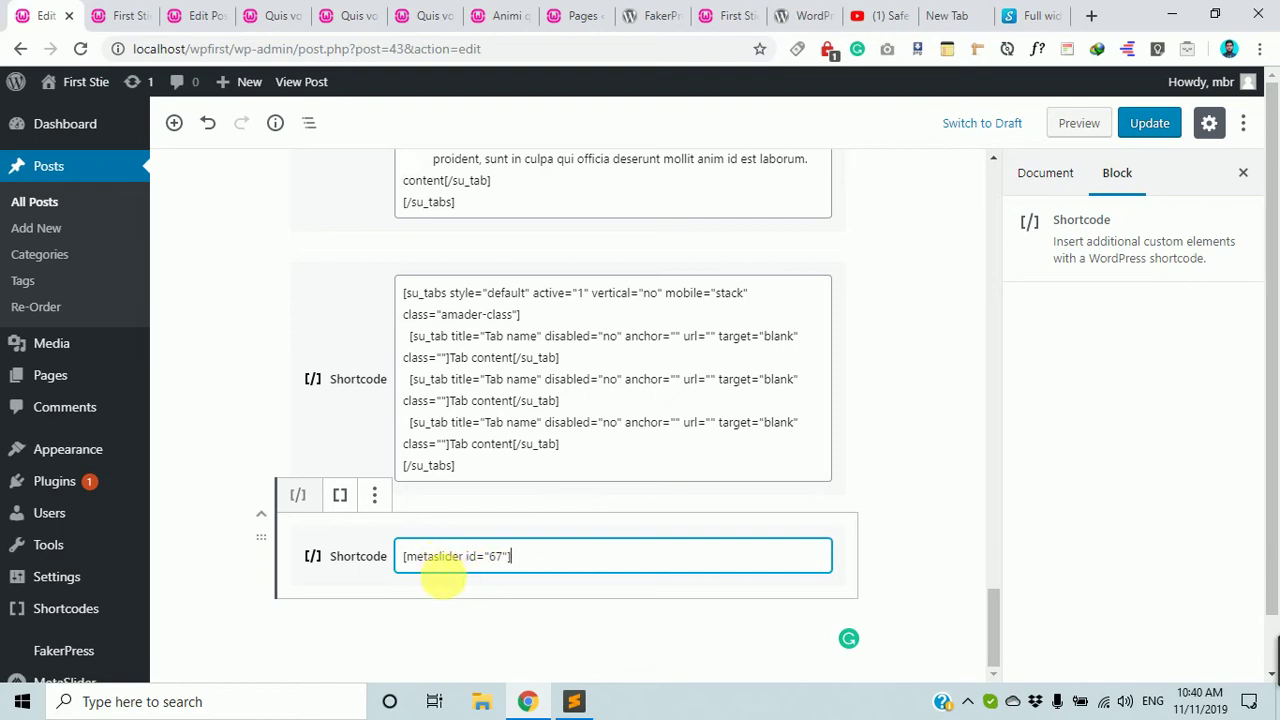
{"action": "left_click", "coordinate": [1150, 122]}
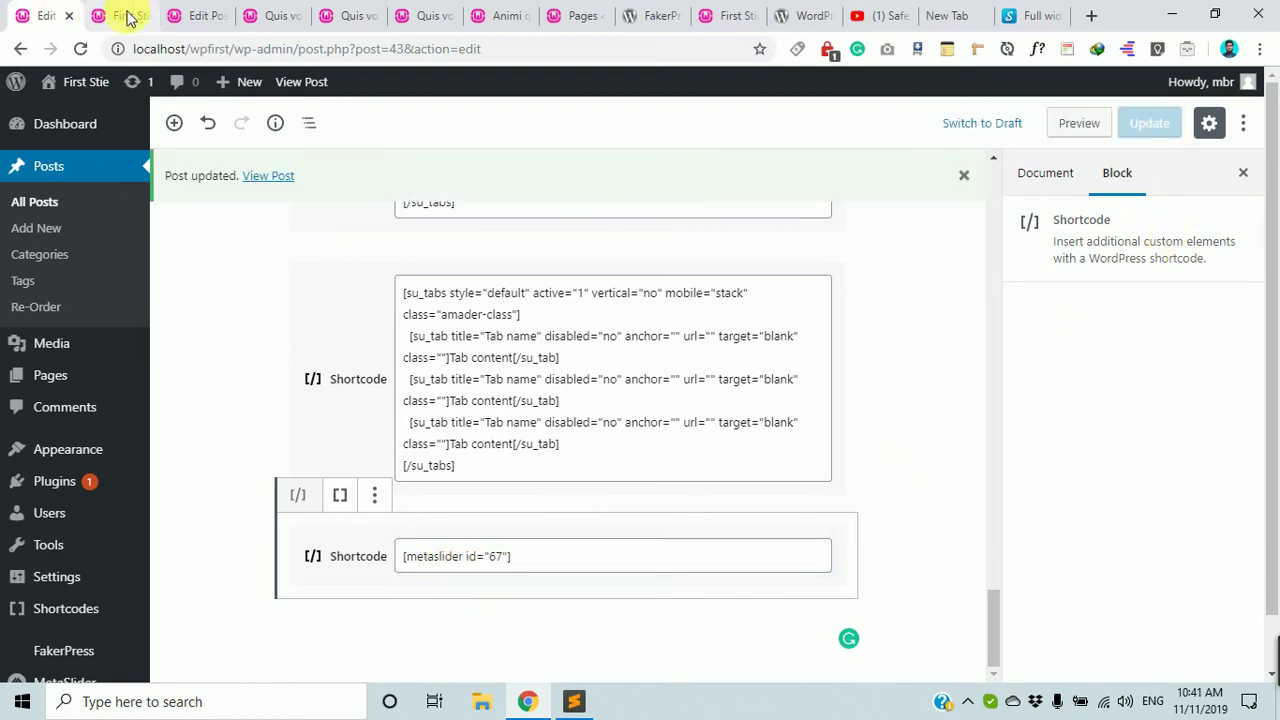
{"action": "middle_click", "coordinate": [266, 175]}
On the live post, advance the slideshow to the dog slide, then jump back to mountain.
{"action": "left_click", "coordinate": [115, 15]}
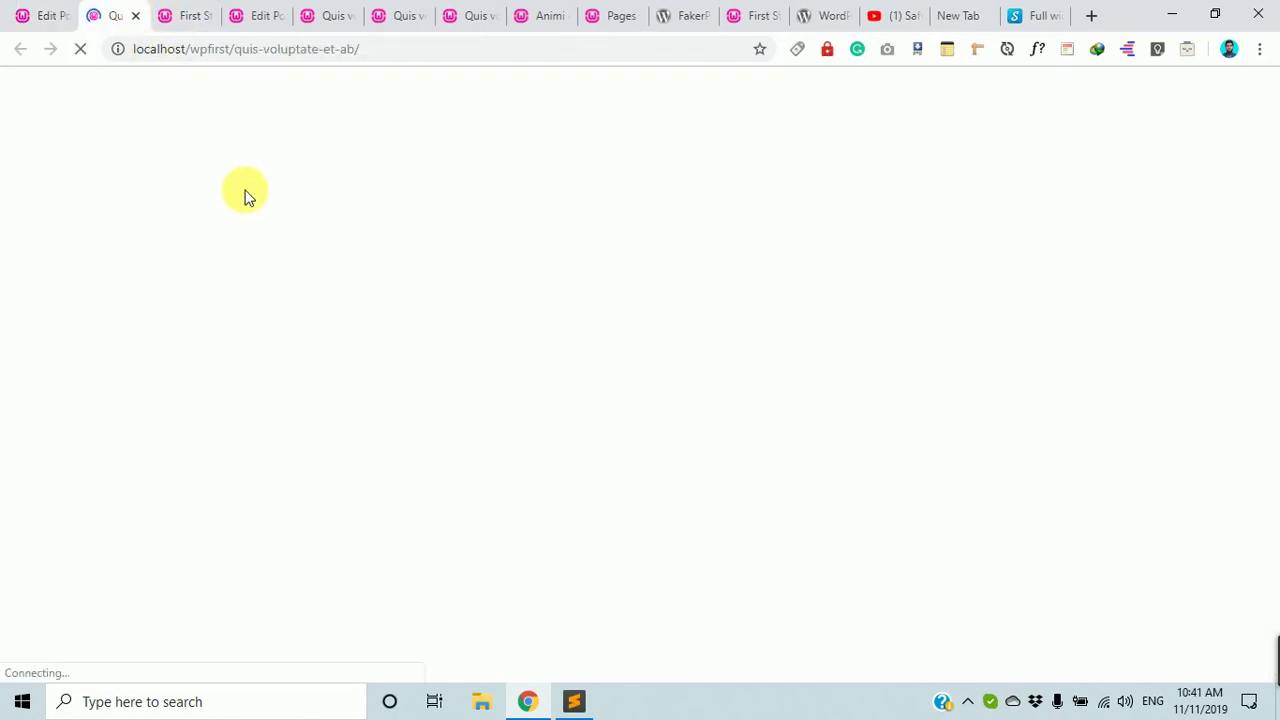
{"action": "scroll", "coordinate": [240, 192], "scroll_direction": "down", "scroll_amount": 15}
{"action": "scroll", "coordinate": [243, 294], "scroll_direction": "down", "scroll_amount": 20}
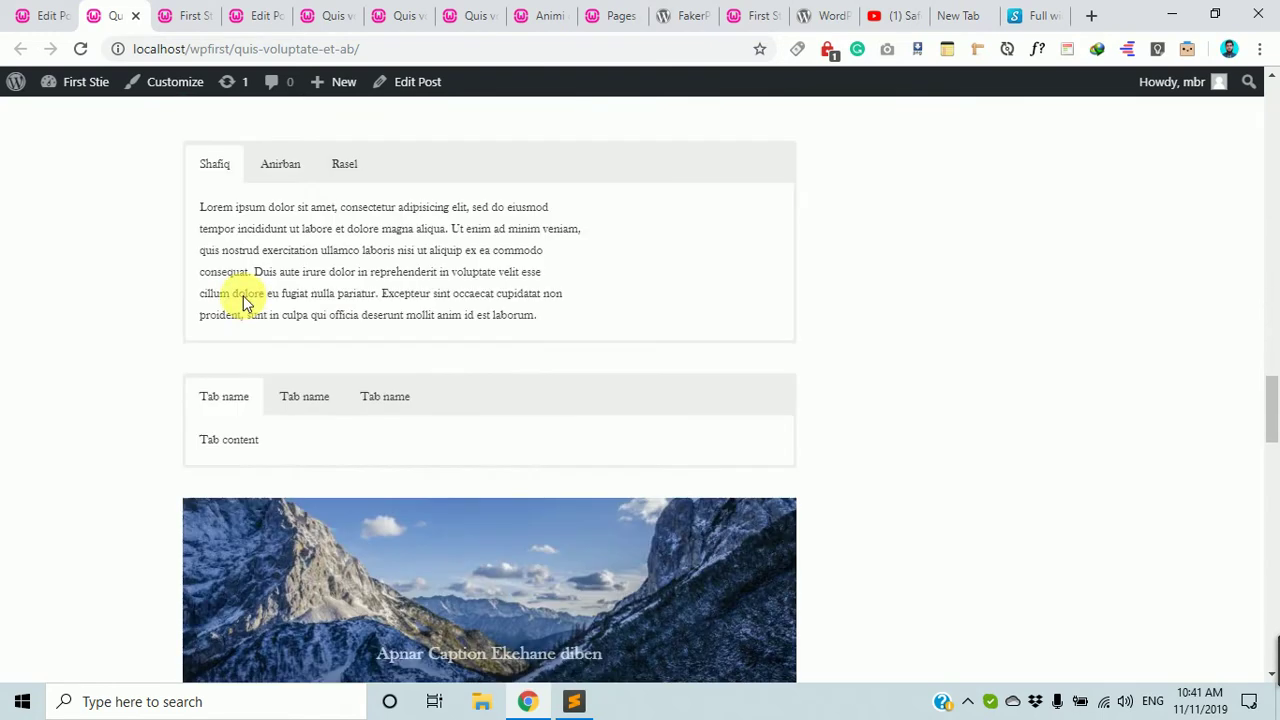
{"action": "scroll", "coordinate": [249, 303], "scroll_direction": "up", "scroll_amount": 5}
{"action": "scroll", "coordinate": [252, 308], "scroll_direction": "up", "scroll_amount": 4}
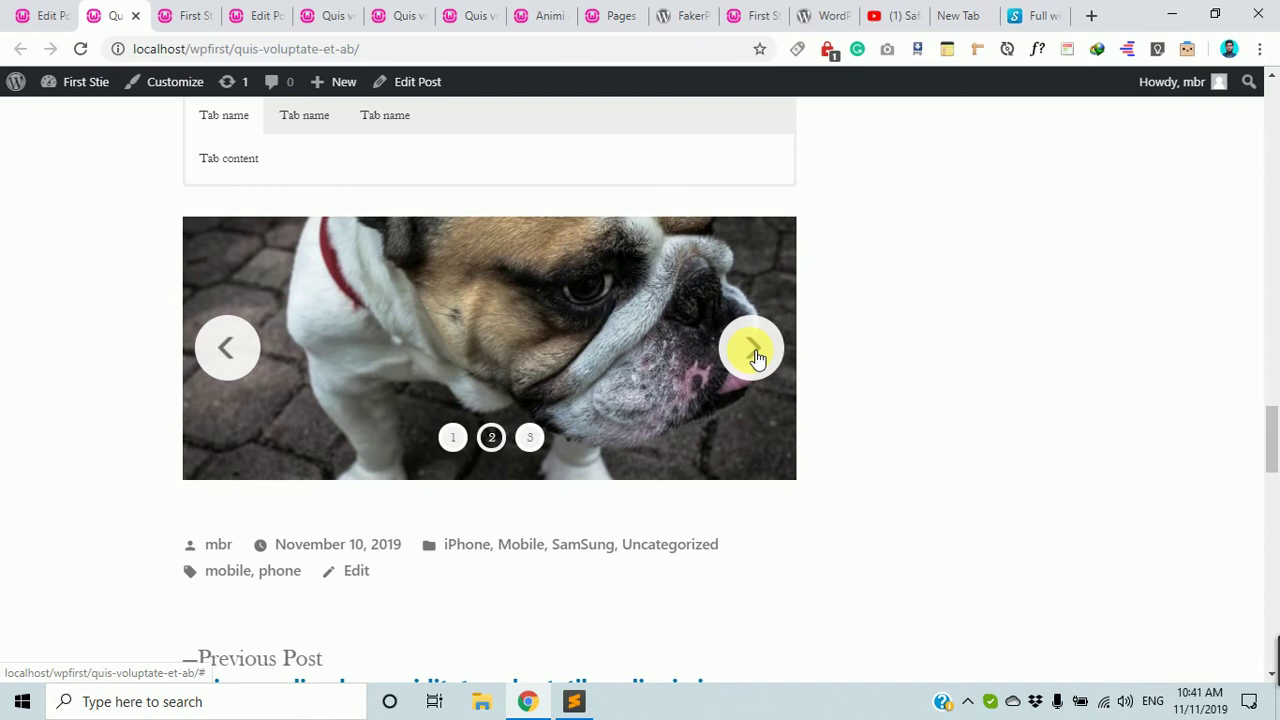
{"action": "left_click", "coordinate": [757, 358]}
{"action": "left_click", "coordinate": [757, 358]}
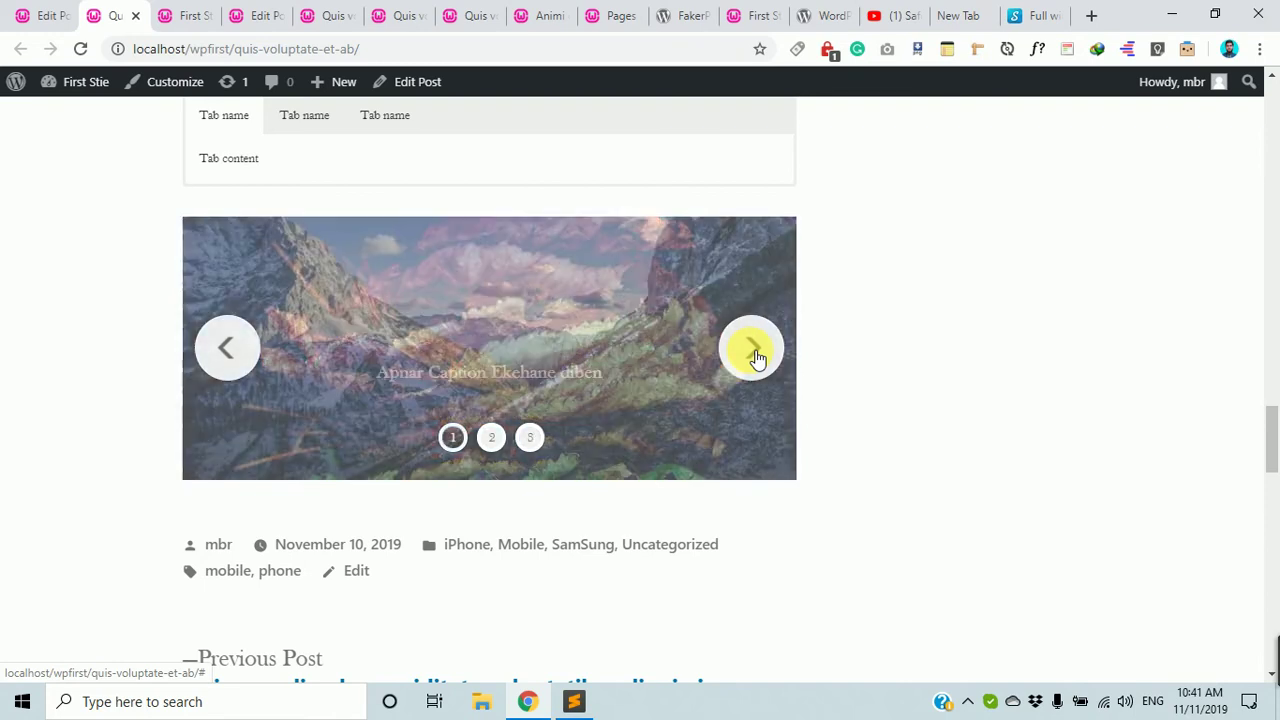
{"action": "left_click", "coordinate": [757, 358]}
{"action": "left_click", "coordinate": [452, 437]}
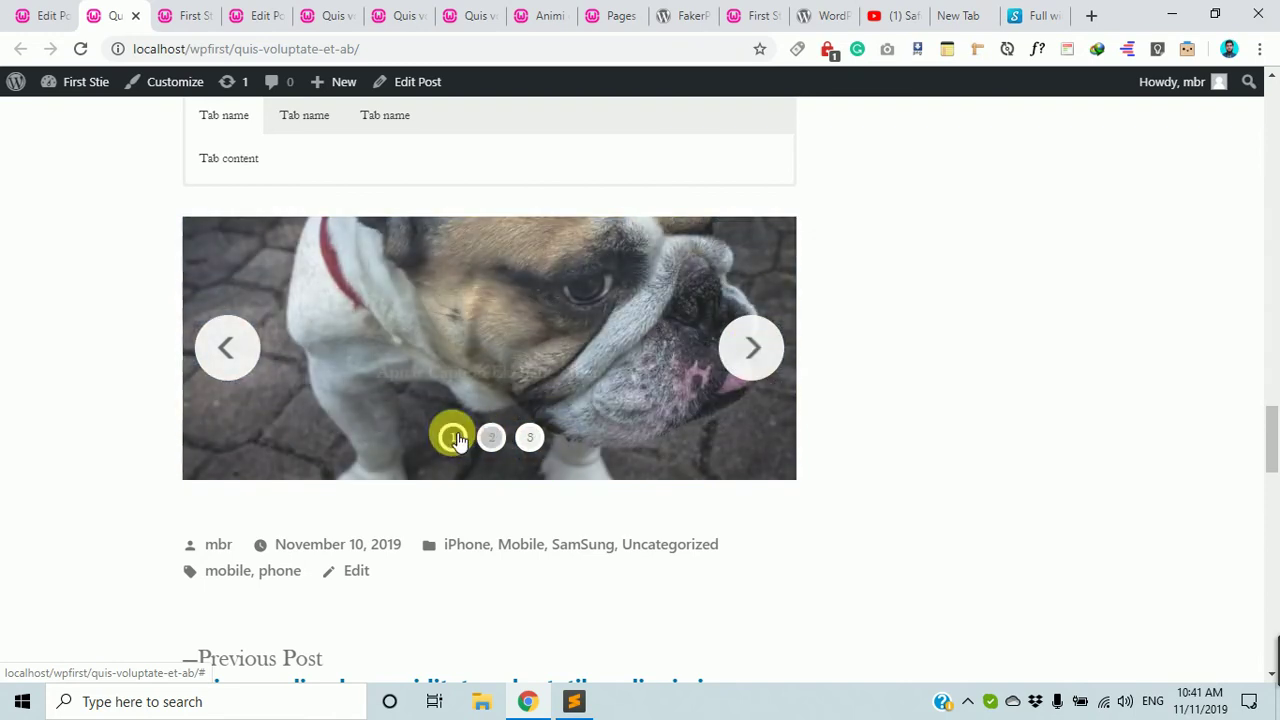
Cycle the live slideshow again through dog, leaves and mountain slides, ending on the third slide.
{"action": "scroll", "coordinate": [258, 358], "scroll_direction": "up", "scroll_amount": 2}
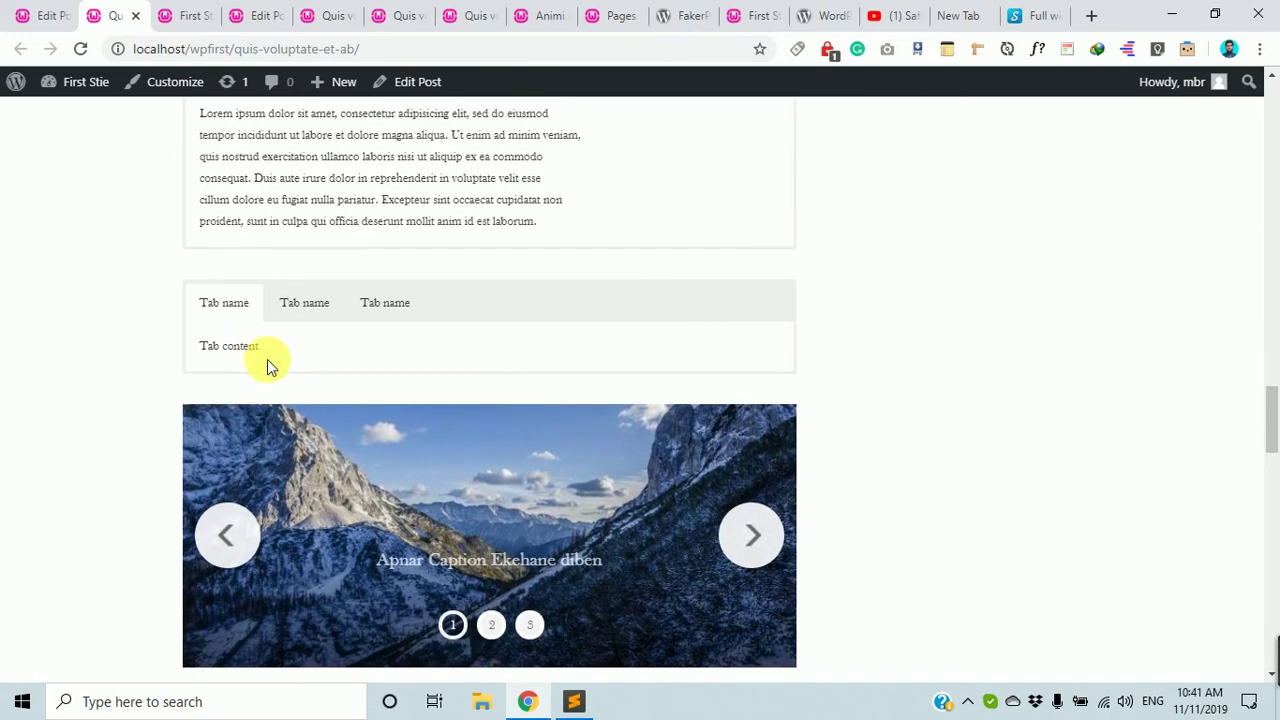
{"action": "scroll", "coordinate": [451, 448], "scroll_direction": "down", "scroll_amount": 2}
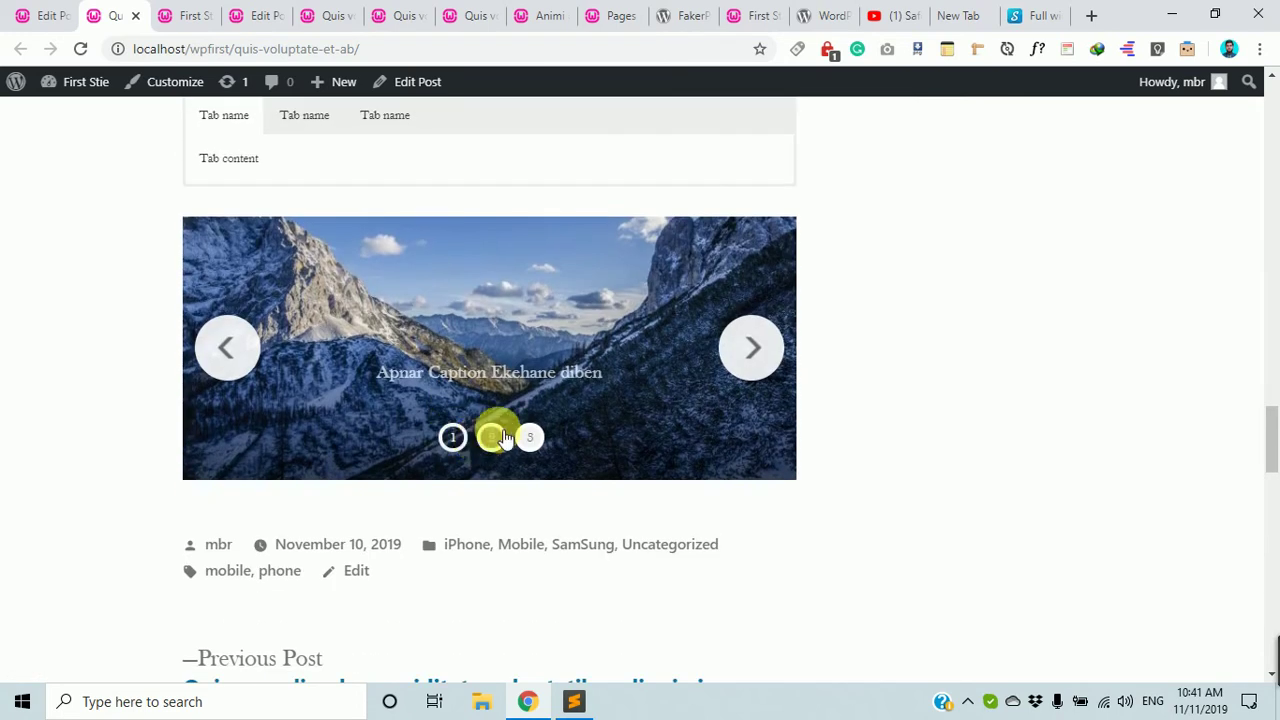
{"action": "scroll", "coordinate": [1220, 274], "scroll_direction": "up", "scroll_amount": 11}
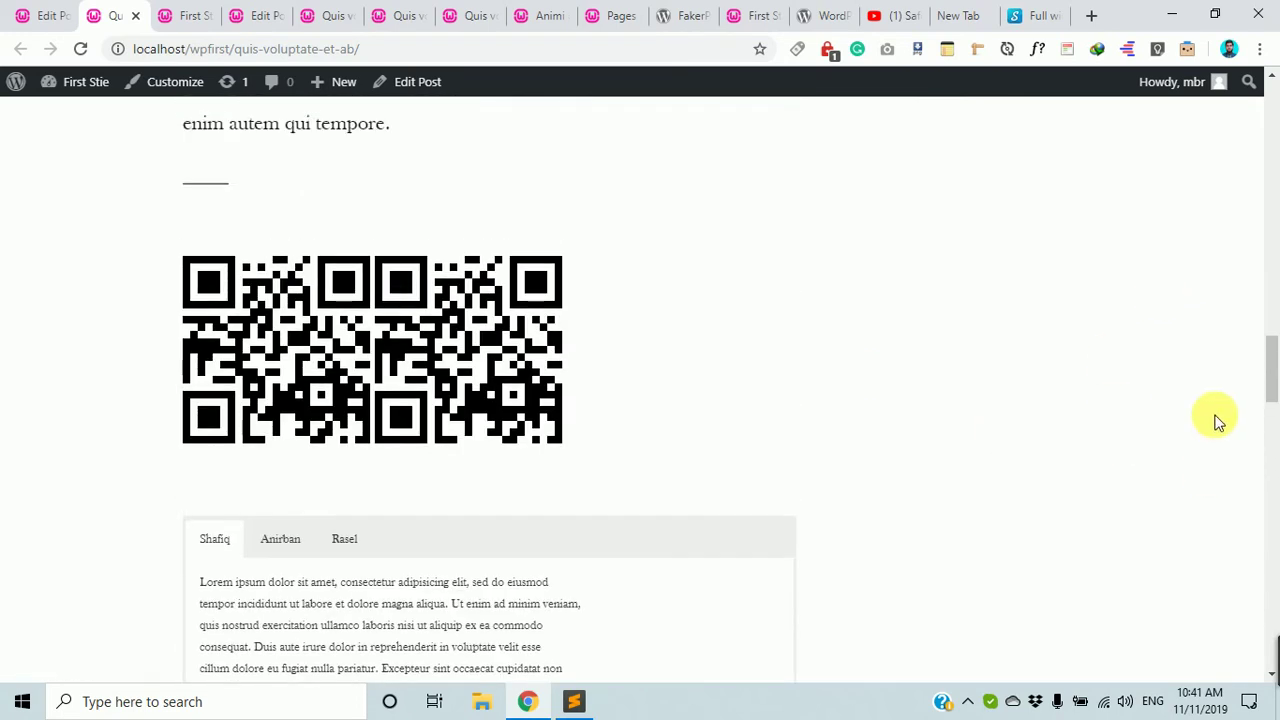
{"action": "scroll", "coordinate": [1040, 333], "scroll_direction": "up", "scroll_amount": 5}
{"action": "scroll", "coordinate": [1040, 333], "scroll_direction": "down", "scroll_amount": 14}
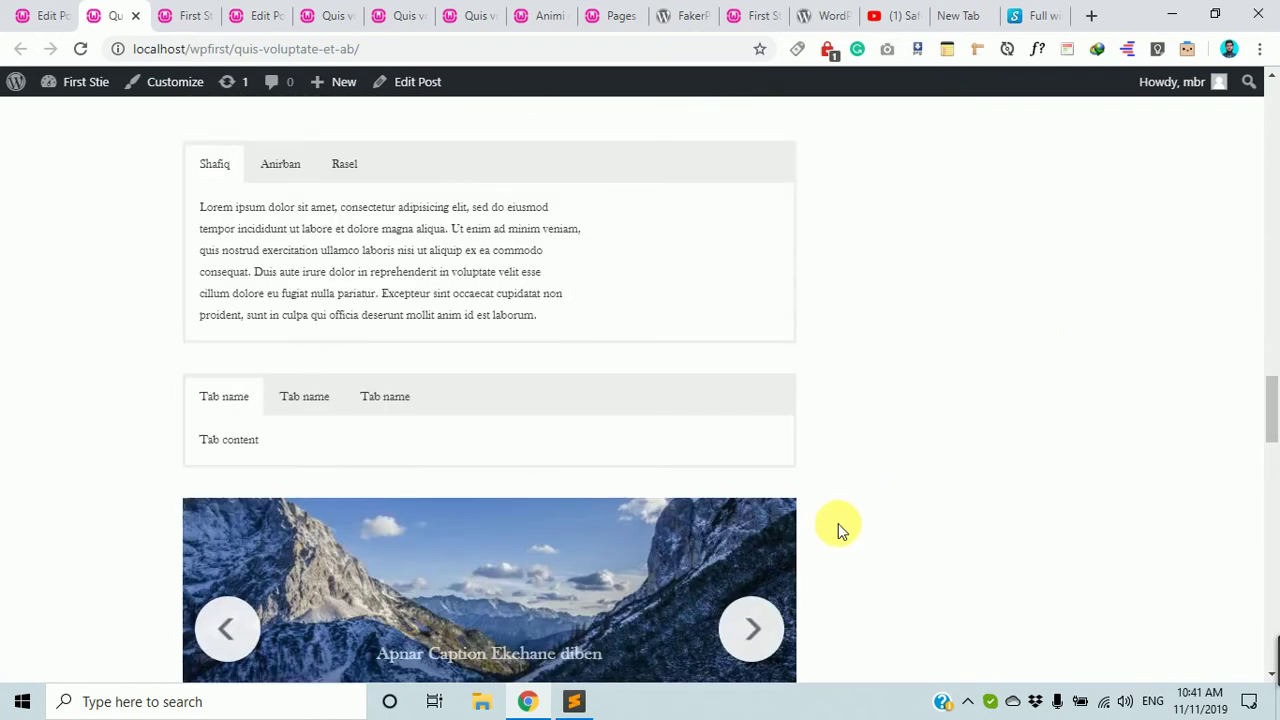
{"action": "left_click", "coordinate": [742, 328]}
{"action": "left_click", "coordinate": [754, 348]}
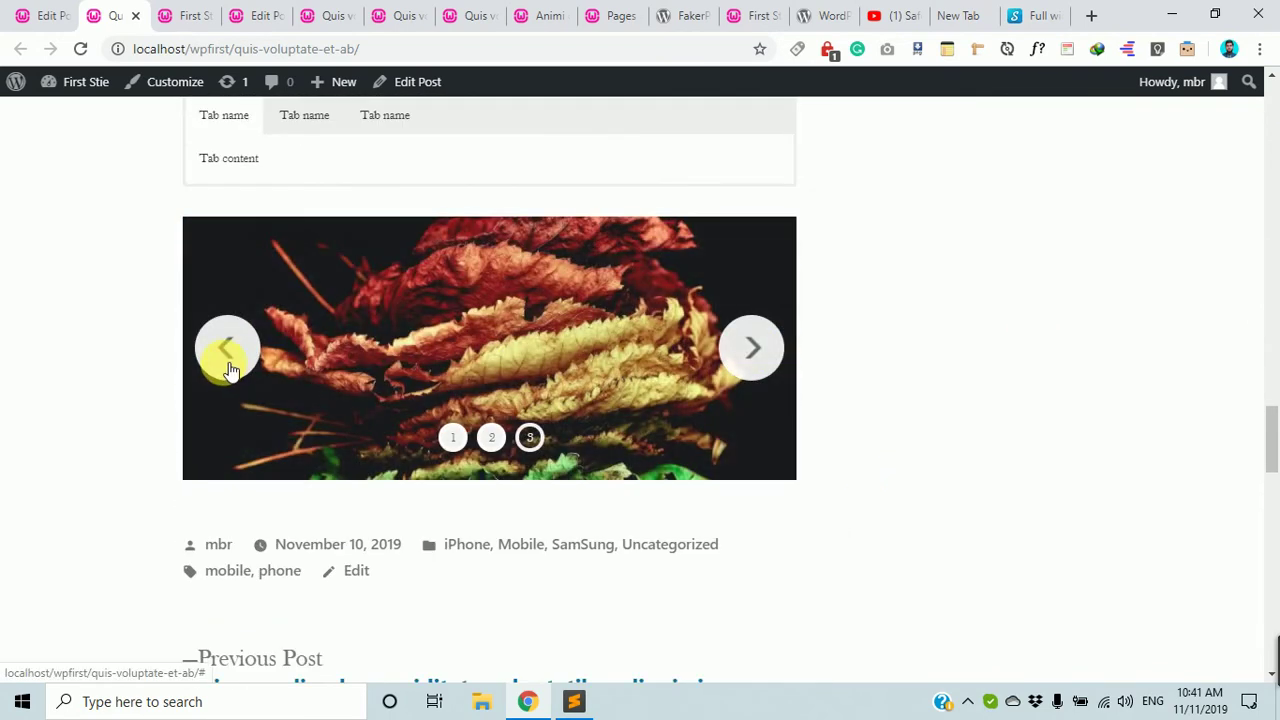
{"action": "left_click", "coordinate": [229, 355]}
{"action": "left_click", "coordinate": [530, 437]}
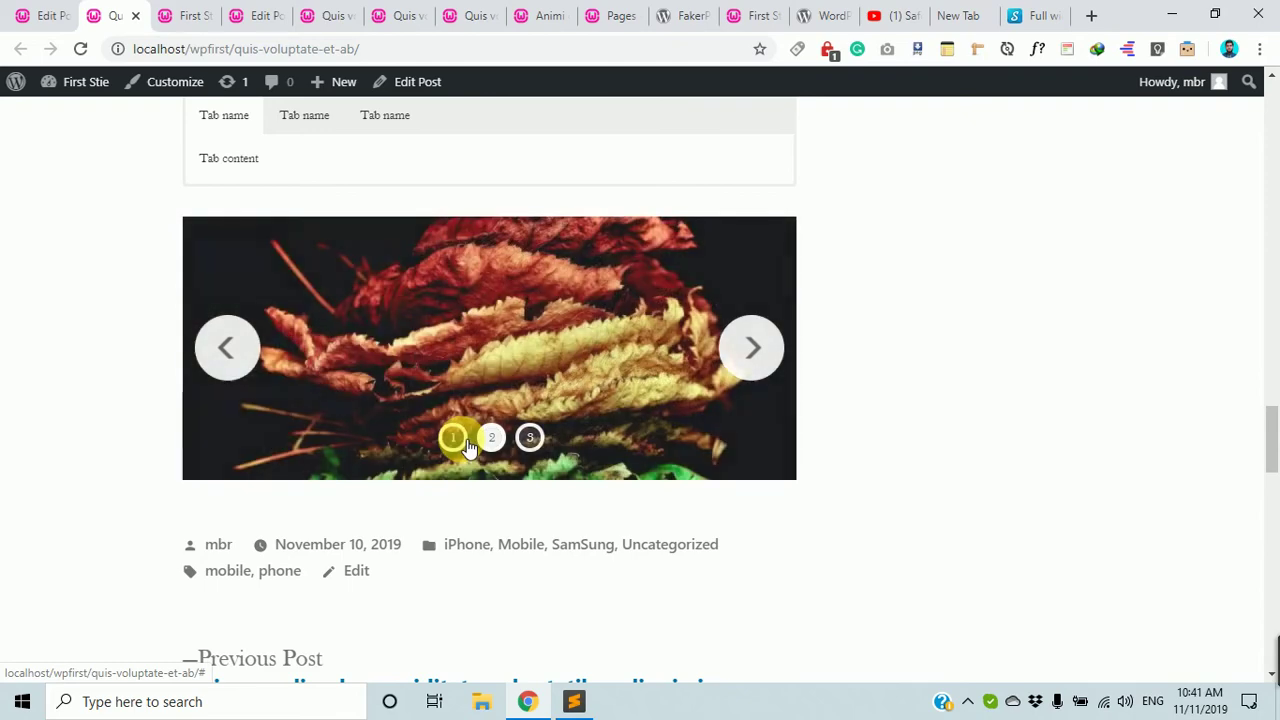
{"action": "left_click", "coordinate": [452, 437]}
{"action": "scroll", "coordinate": [300, 308], "scroll_direction": "up", "scroll_amount": 15}
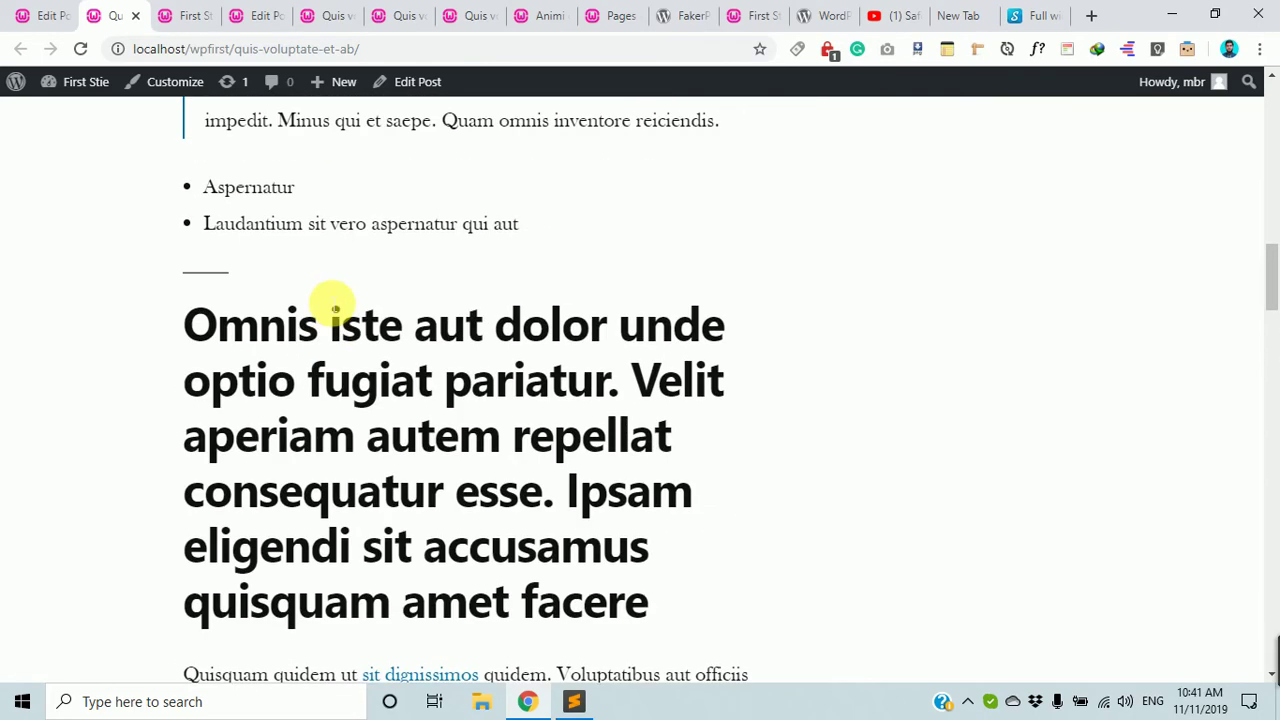
{"action": "scroll", "coordinate": [329, 298], "scroll_direction": "up", "scroll_amount": 10}
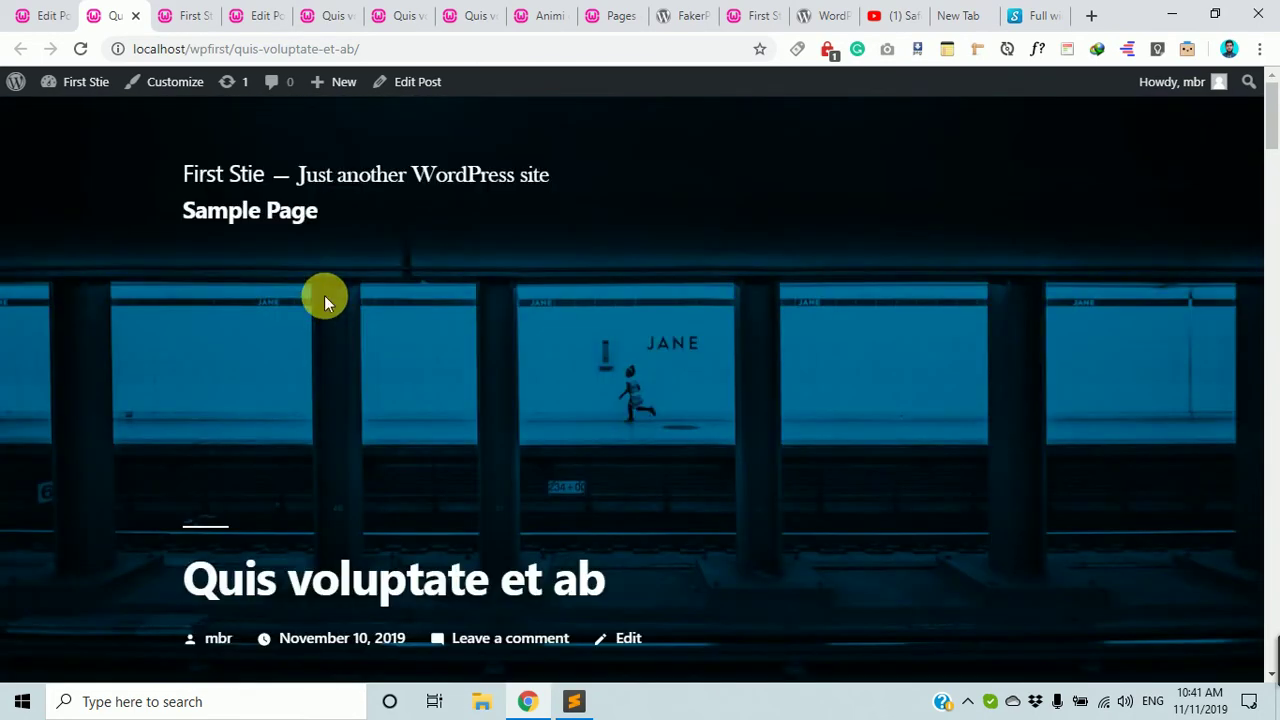
{"action": "scroll", "coordinate": [324, 295], "scroll_direction": "down", "scroll_amount": 10}
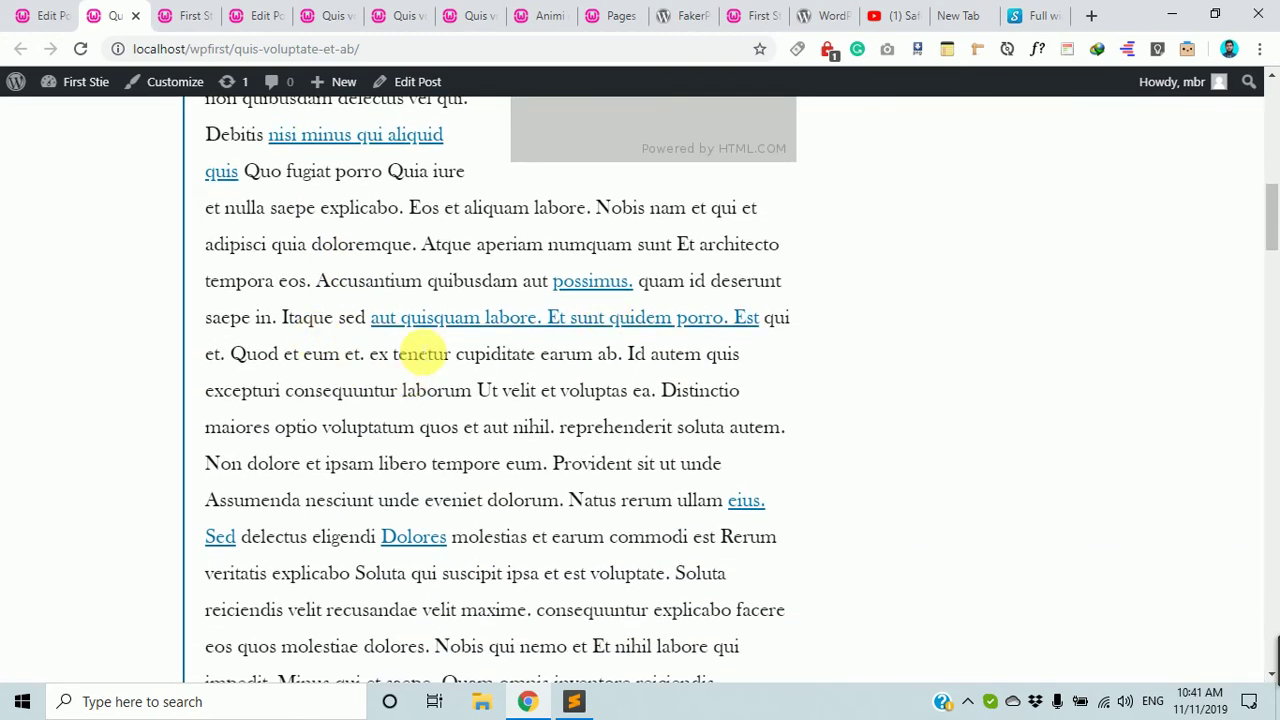
{"action": "scroll", "coordinate": [422, 352], "scroll_direction": "down", "scroll_amount": 15}
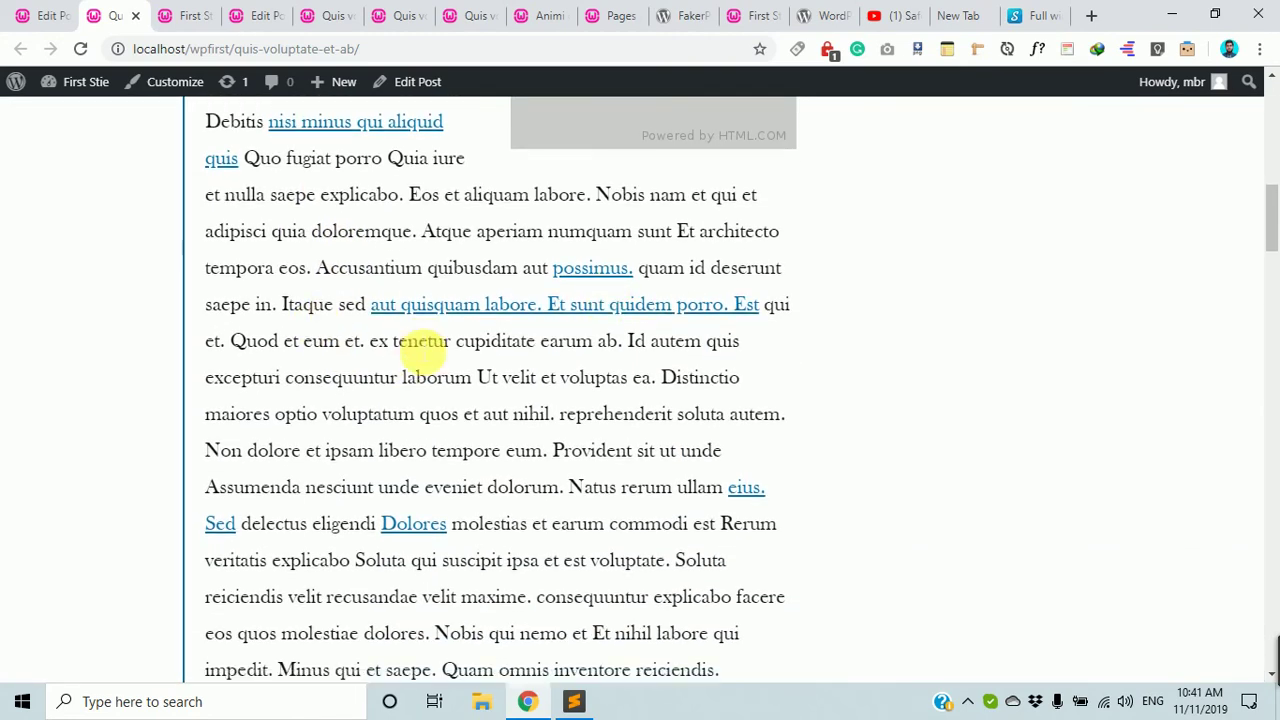
{"action": "scroll", "coordinate": [422, 352], "scroll_direction": "down", "scroll_amount": 7}
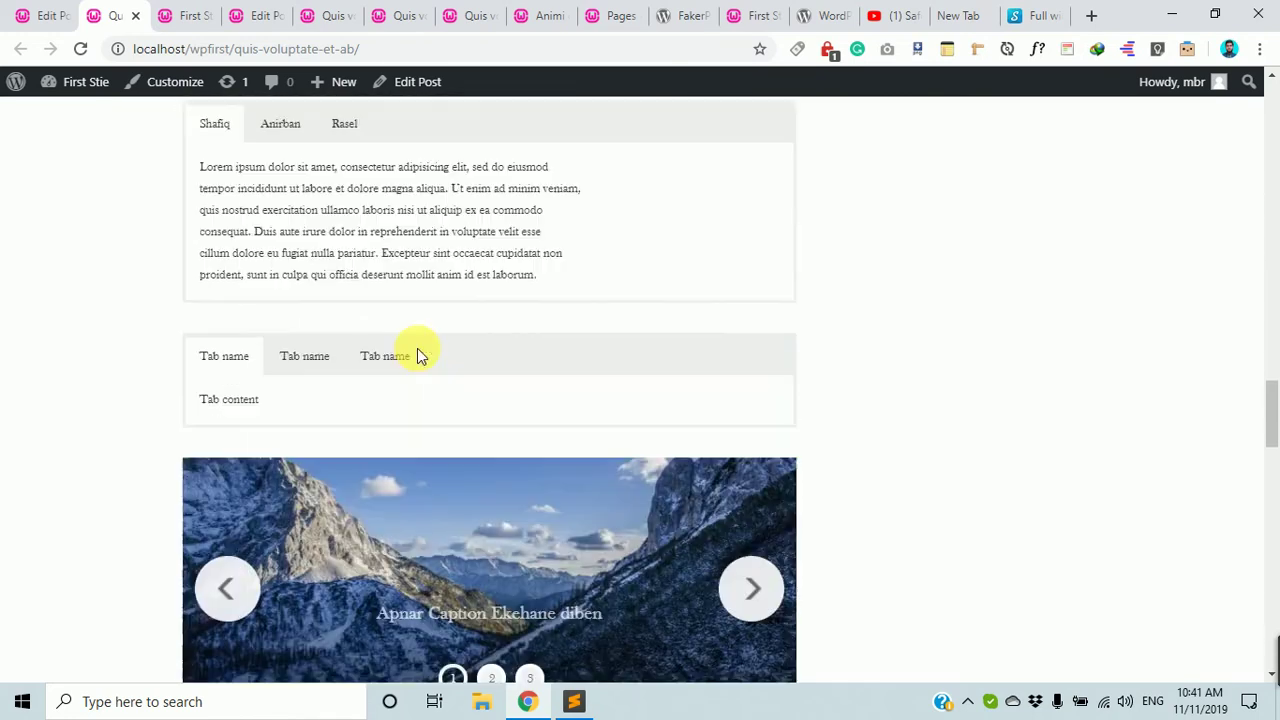
{"action": "left_click", "coordinate": [530, 437]}
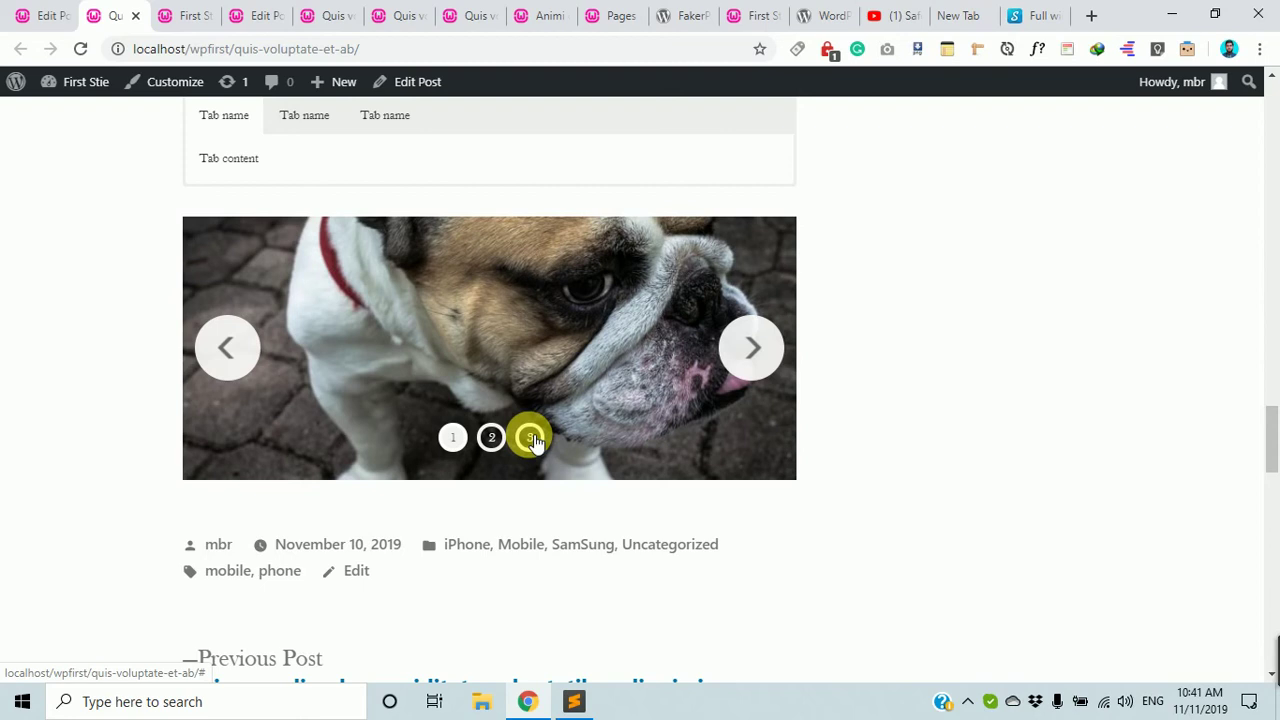
Select the Tab content text and most of the Lorem ipsum paragraph on the post.
{"action": "scroll", "coordinate": [457, 414], "scroll_direction": "up", "scroll_amount": 3}
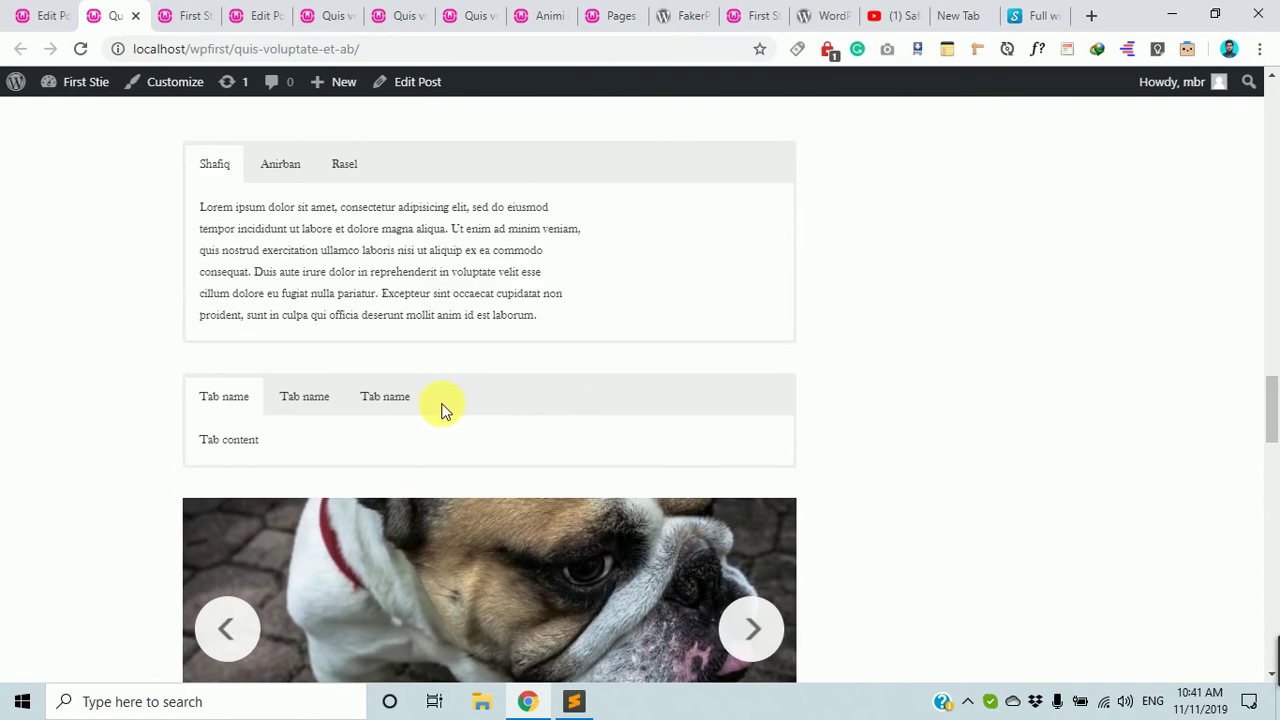
{"action": "left_click_drag", "start_coordinate": [283, 446], "coordinate": [177, 434]}
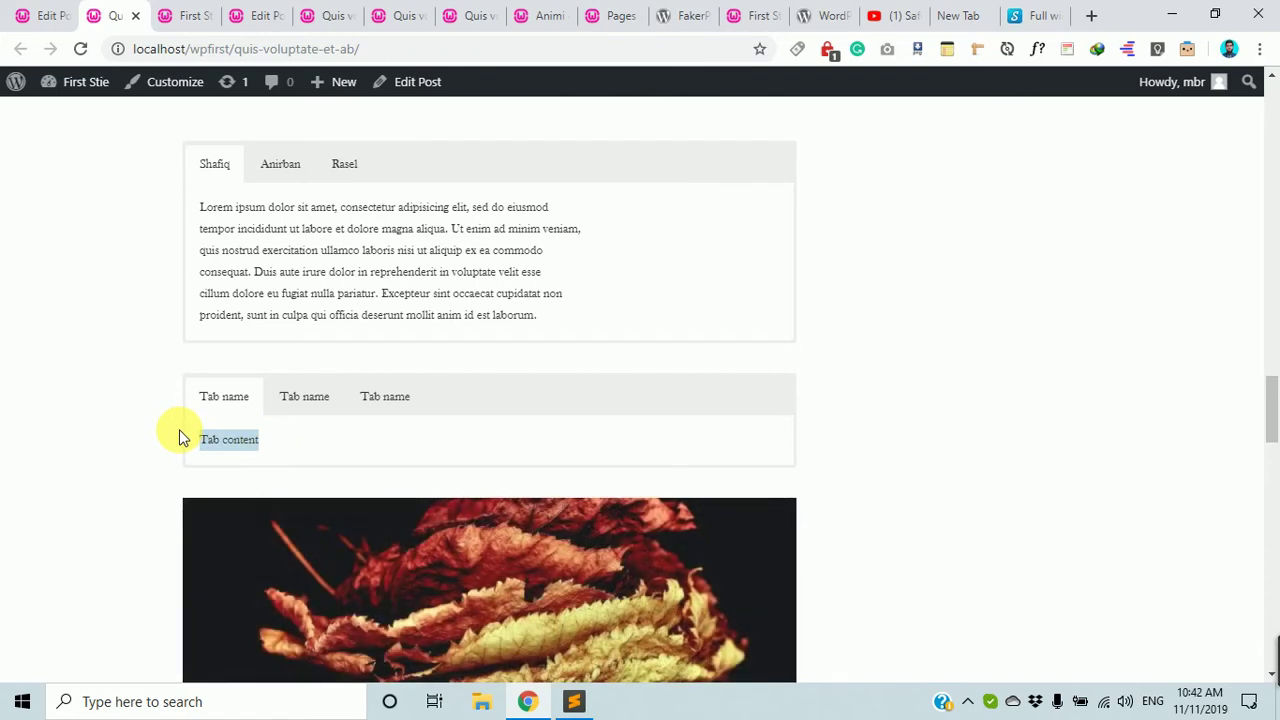
{"action": "left_click", "coordinate": [213, 192]}
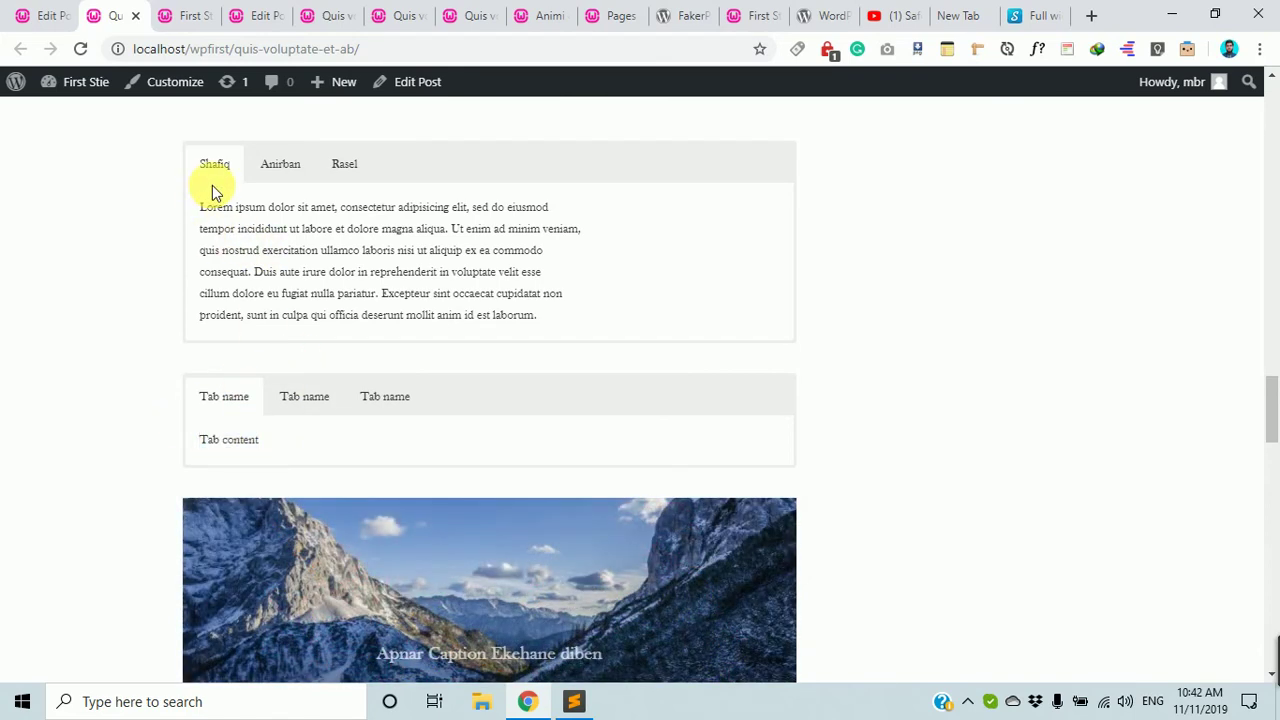
{"action": "left_click_drag", "start_coordinate": [200, 207], "coordinate": [524, 294]}
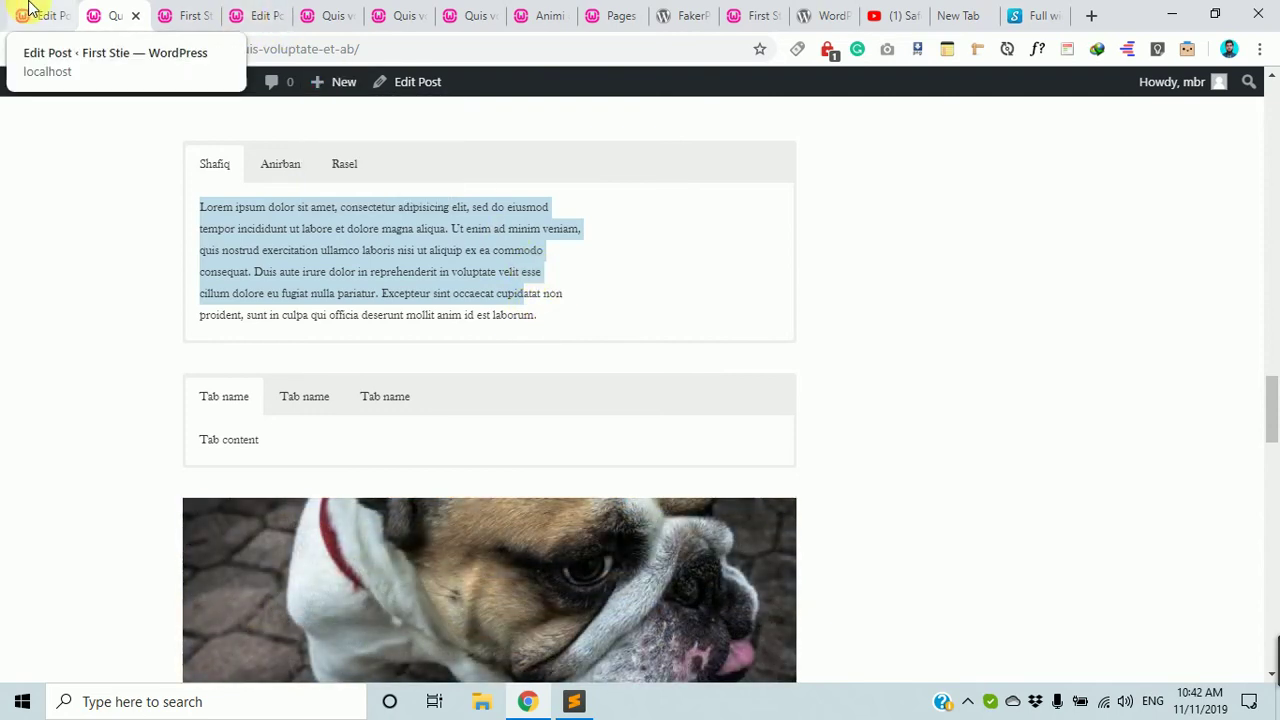
Delete the [metaslider id="67"] text from the editor's Shortcode block unsaved, then return to the live post.
{"action": "left_click", "coordinate": [30, 10]}
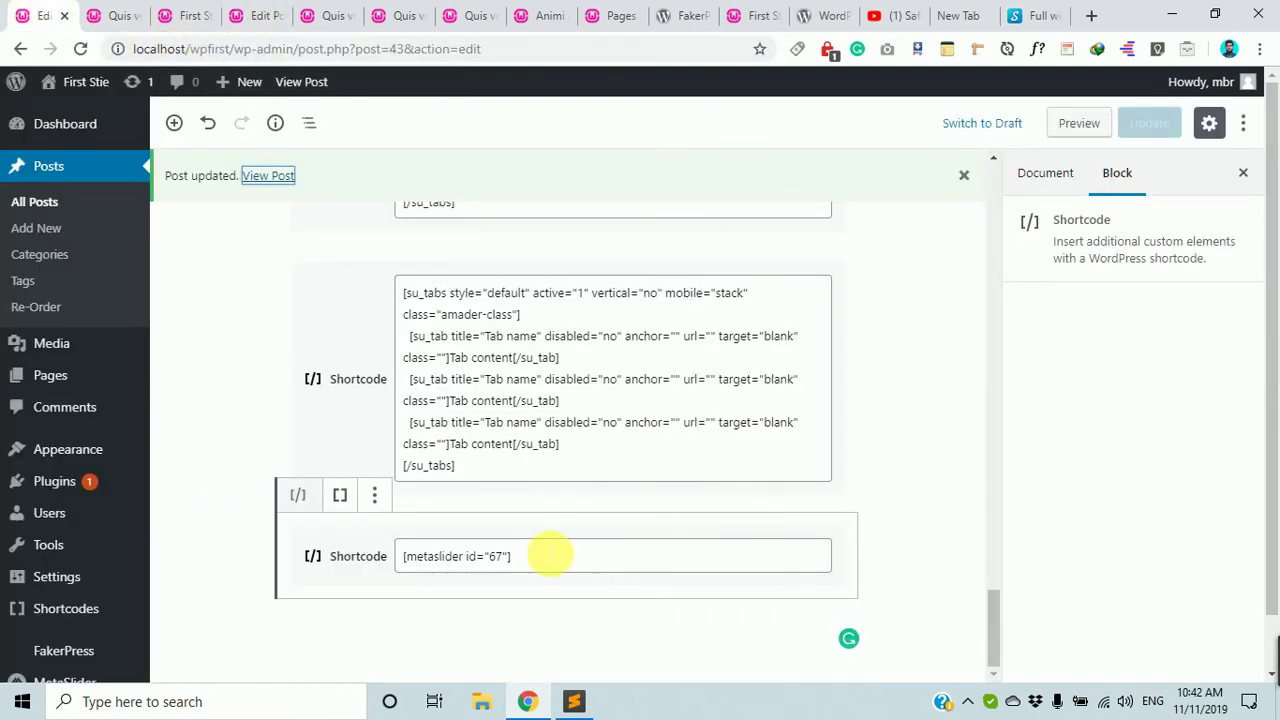
{"action": "left_click_drag", "start_coordinate": [541, 561], "coordinate": [368, 565]}
{"action": "key", "text": "BackSpace"}
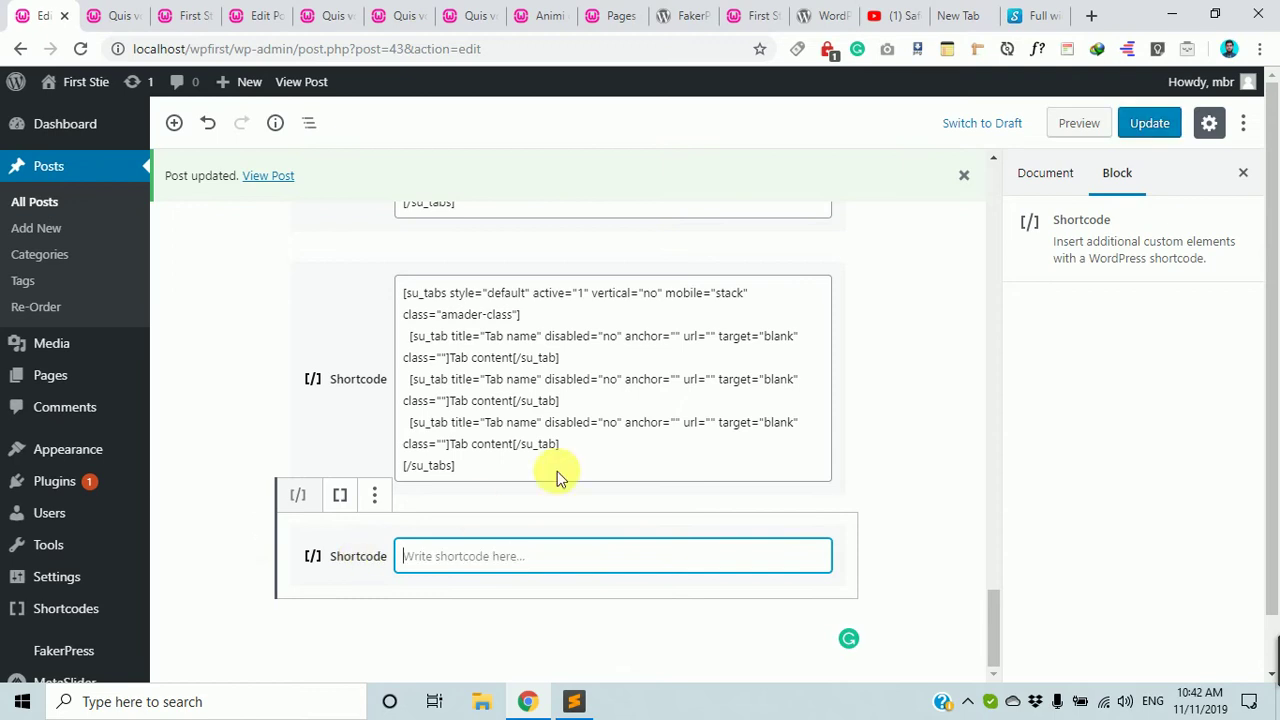
{"action": "scroll", "coordinate": [557, 471], "scroll_direction": "up", "scroll_amount": 5}
{"action": "scroll", "coordinate": [632, 390], "scroll_direction": "down", "scroll_amount": 5}
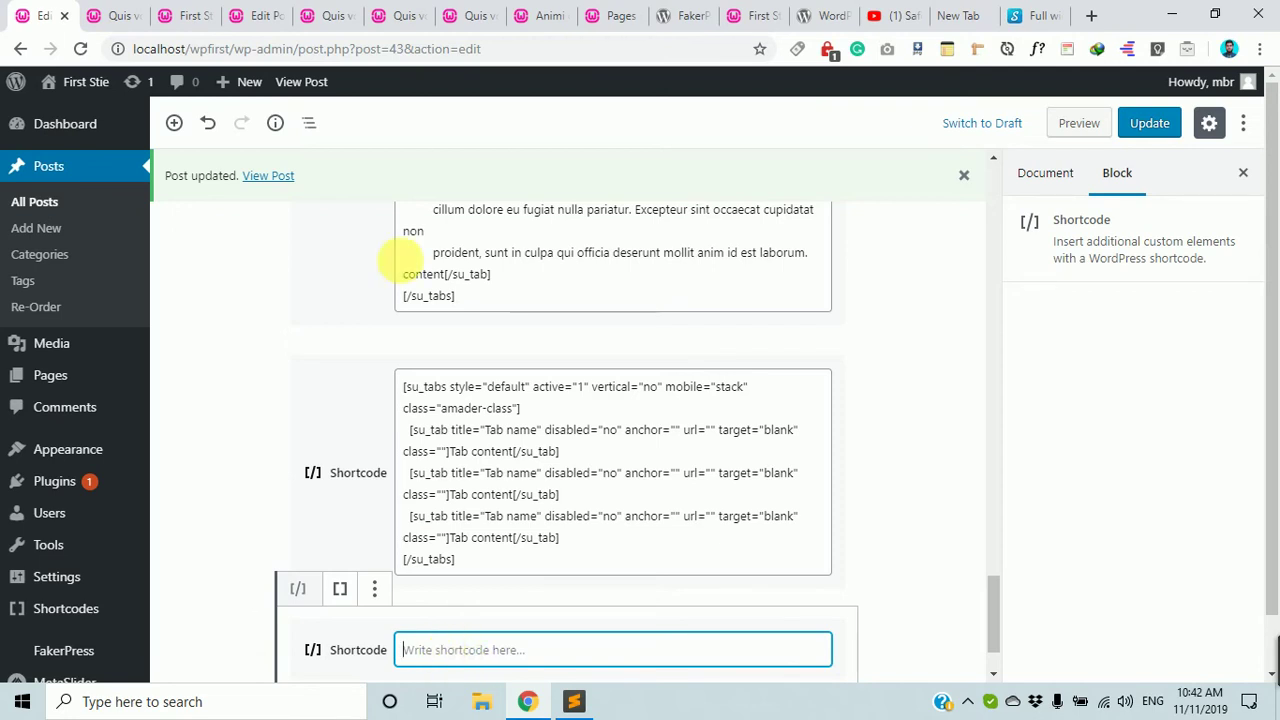
{"action": "left_click", "coordinate": [115, 15]}
{"action": "scroll", "coordinate": [400, 430], "scroll_direction": "down", "scroll_amount": 3}
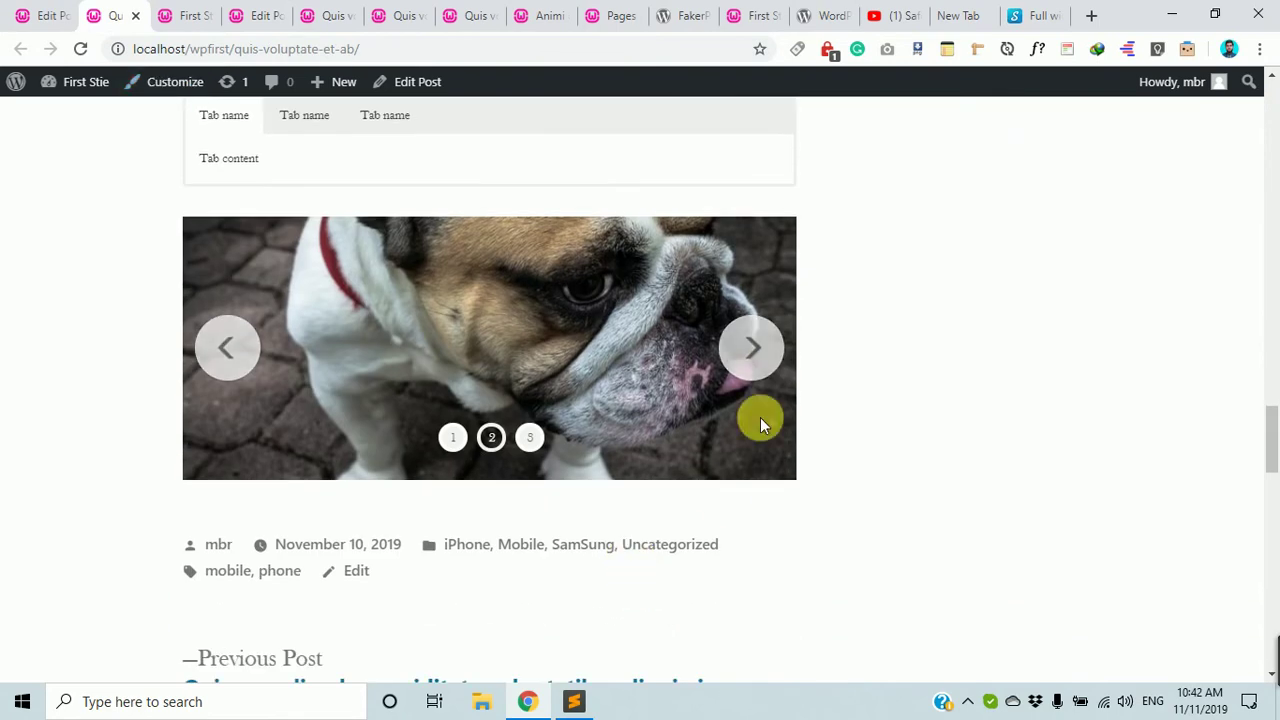